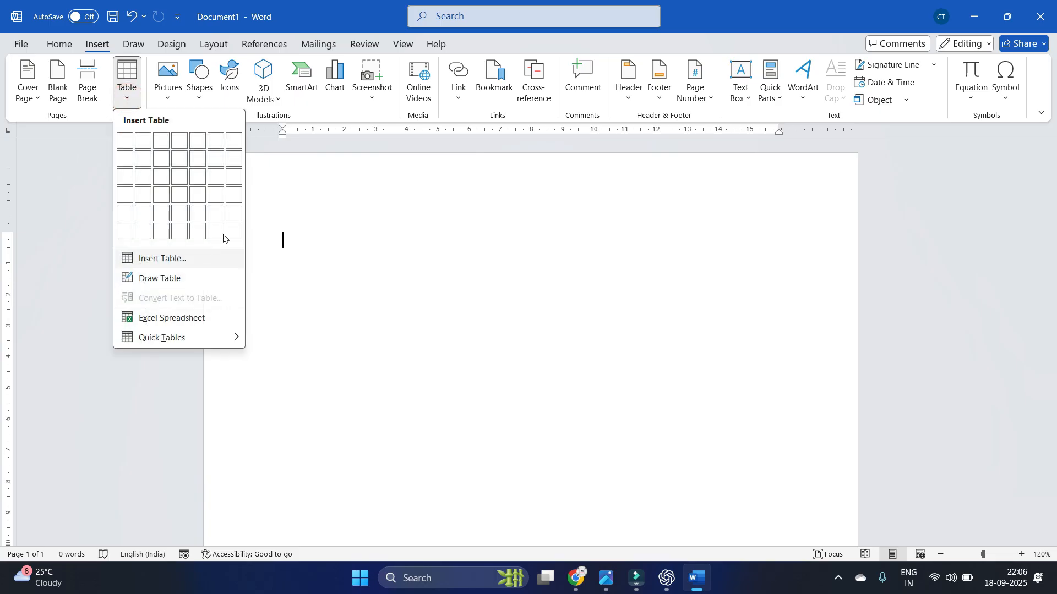
left_click(324, 114)
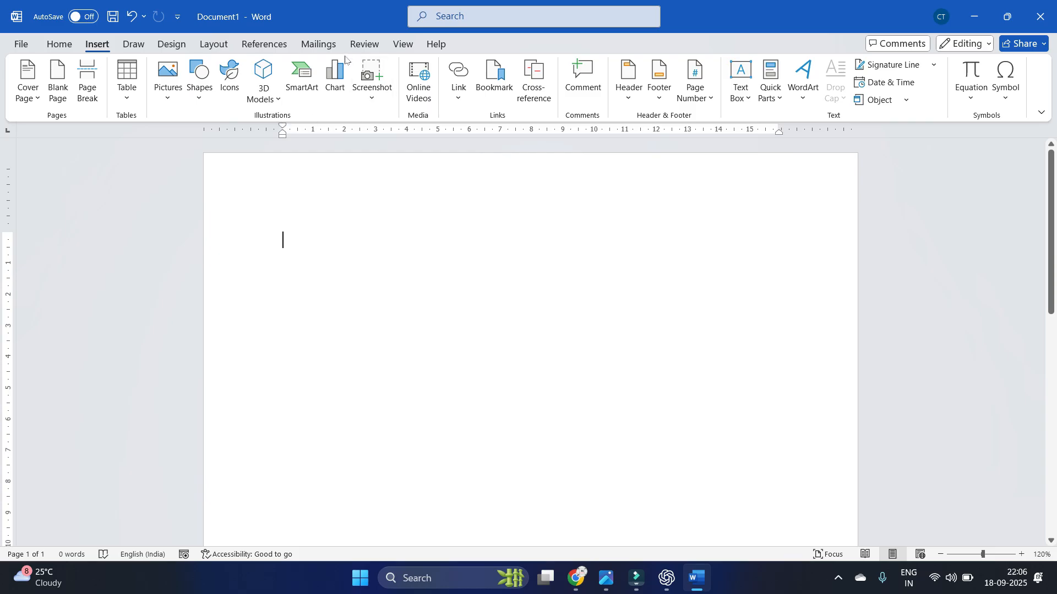
left_click(168, 101)
left_click(195, 103)
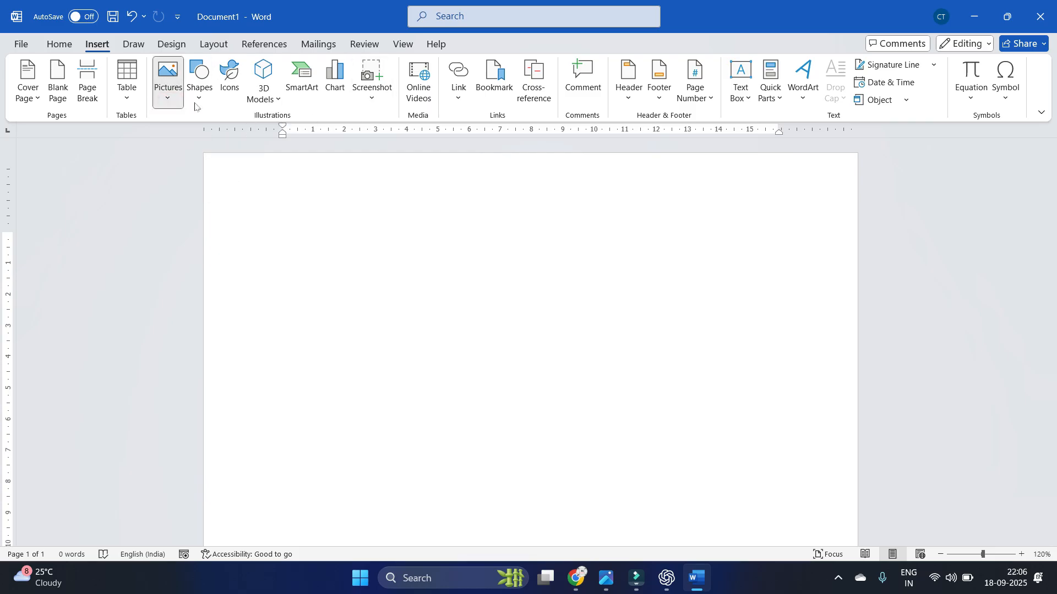
left_click(196, 102)
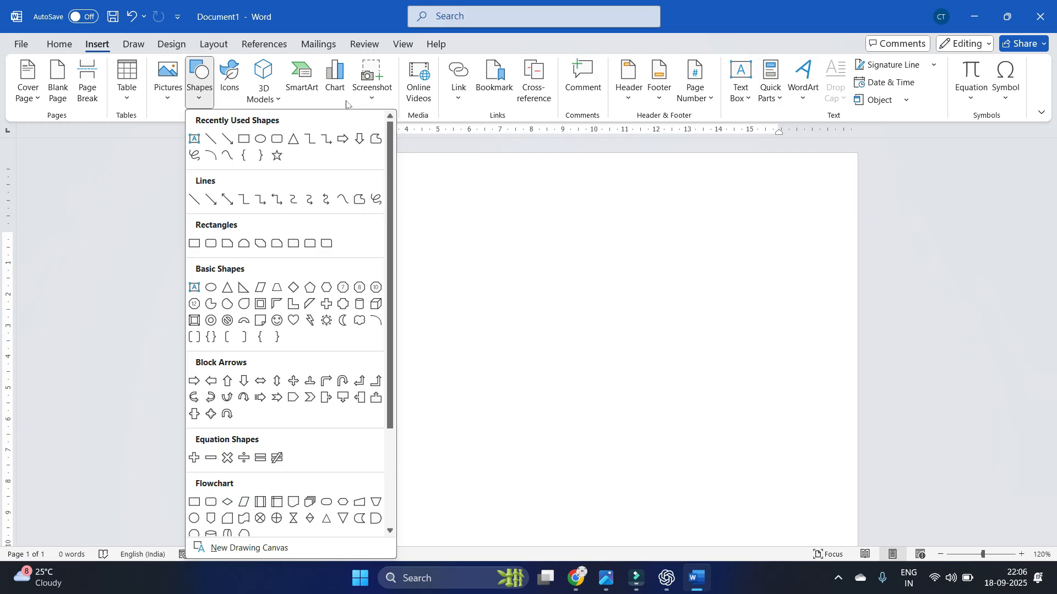
left_click(403, 103)
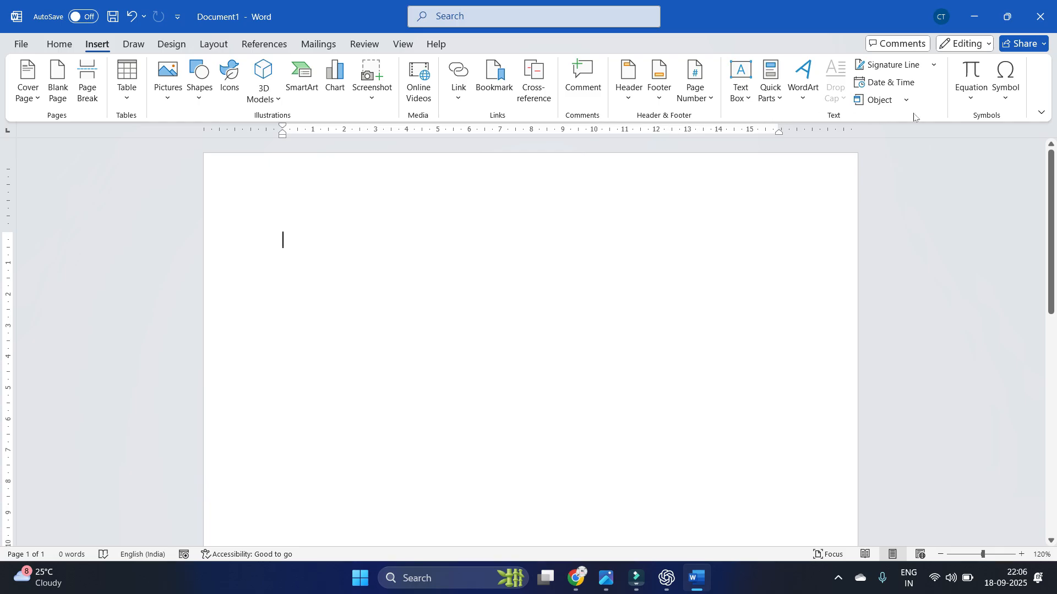
left_click(705, 100)
left_click(626, 117)
Step: Fill the blank document with sample paragraphs using the =rand() function
type("=")
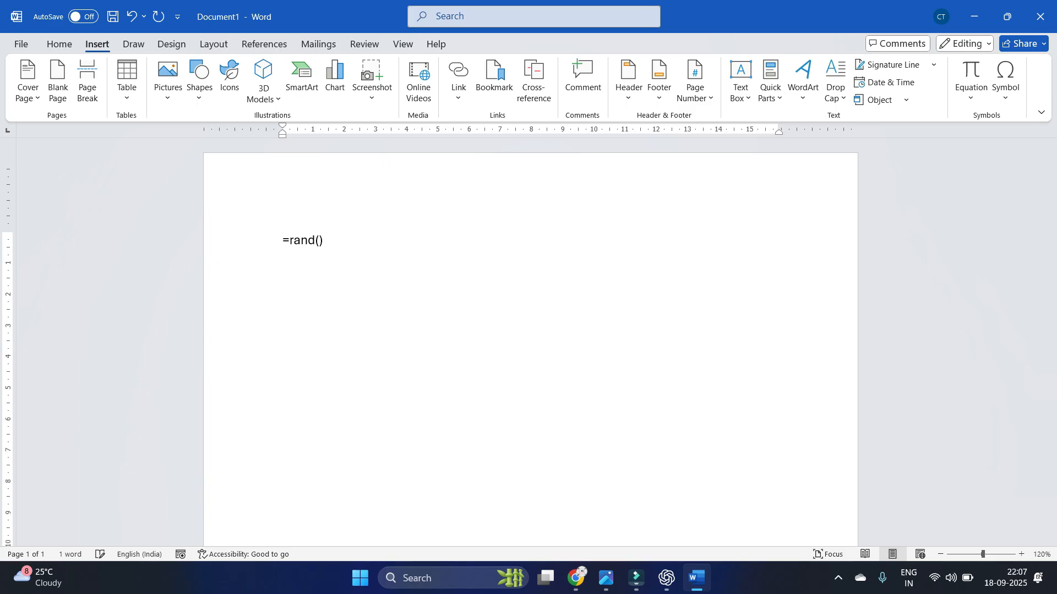
type("rand()")
key("Return")
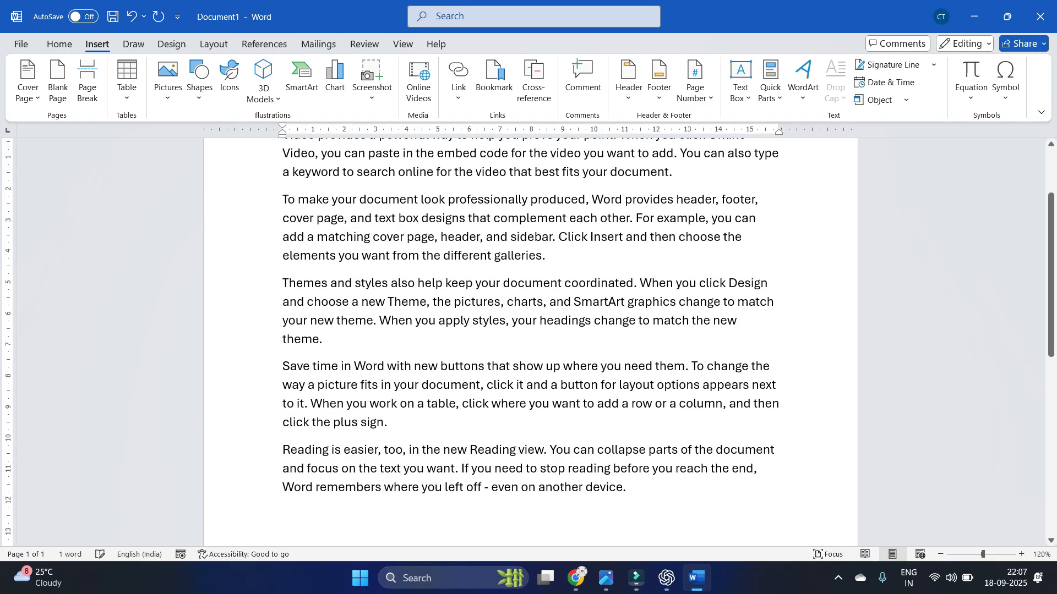
scroll(530, 341, "up", 3)
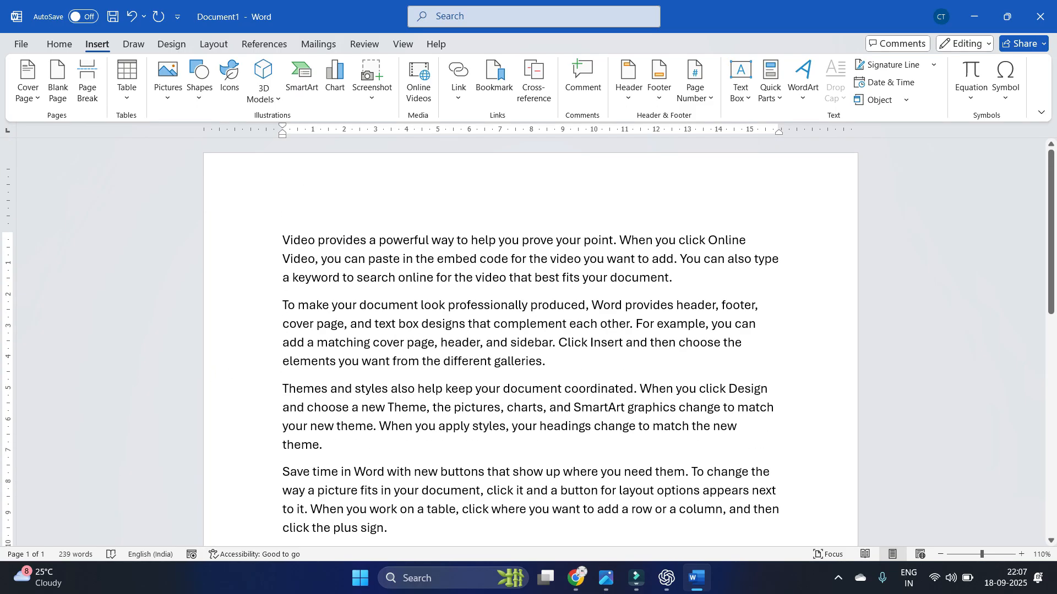
scroll(530, 341, "down", 3)
scroll(530, 341, "up", 2)
scroll(530, 341, "down", 1)
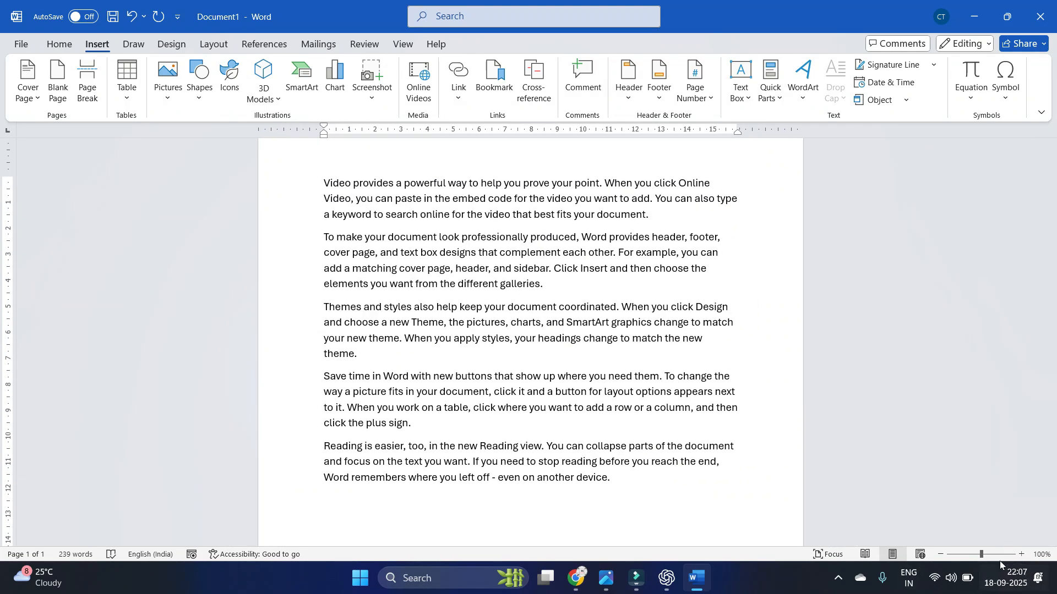
mouse_move(983, 555)
left_mouse_down()
mouse_move(996, 556)
mouse_move(983, 556)
left_mouse_up()
left_click(1022, 554)
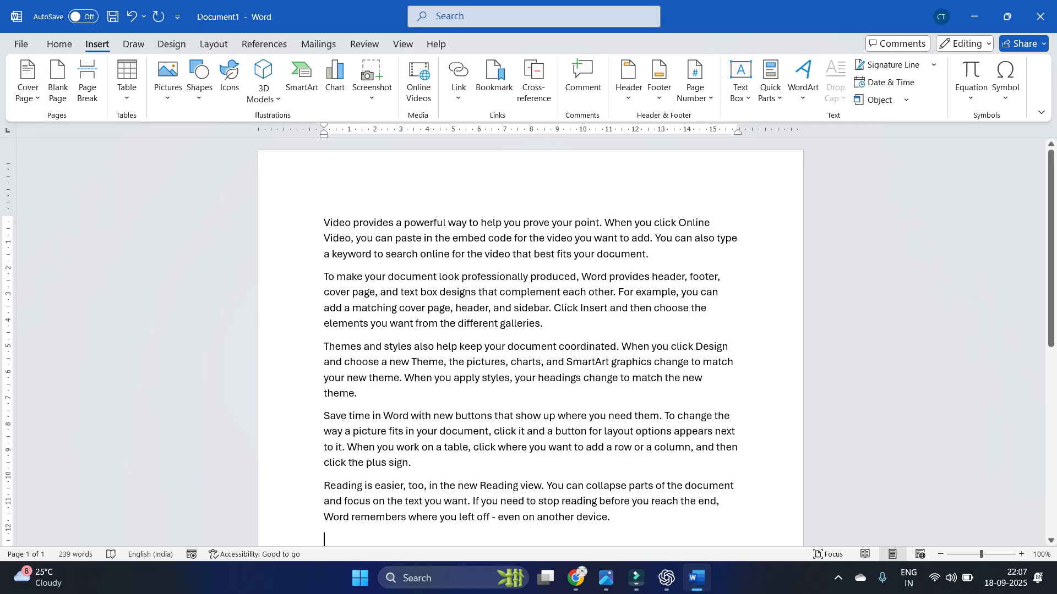
Step: Insert the built-in Banded cover page, with the cursor placed at the start of the first paragraph
left_click(321, 221)
left_click(296, 213)
left_click(299, 229)
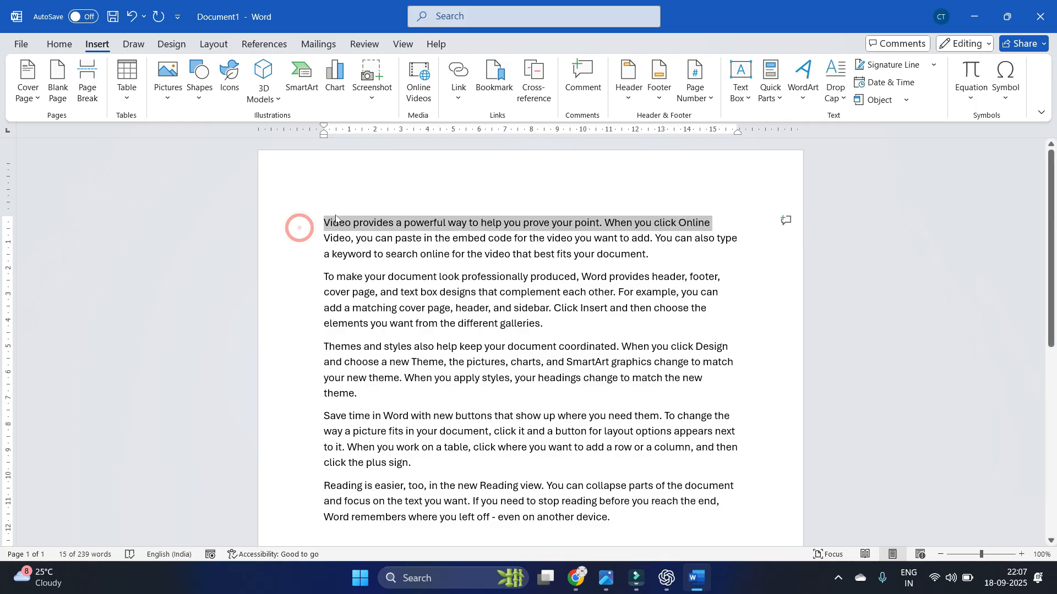
left_click(324, 222)
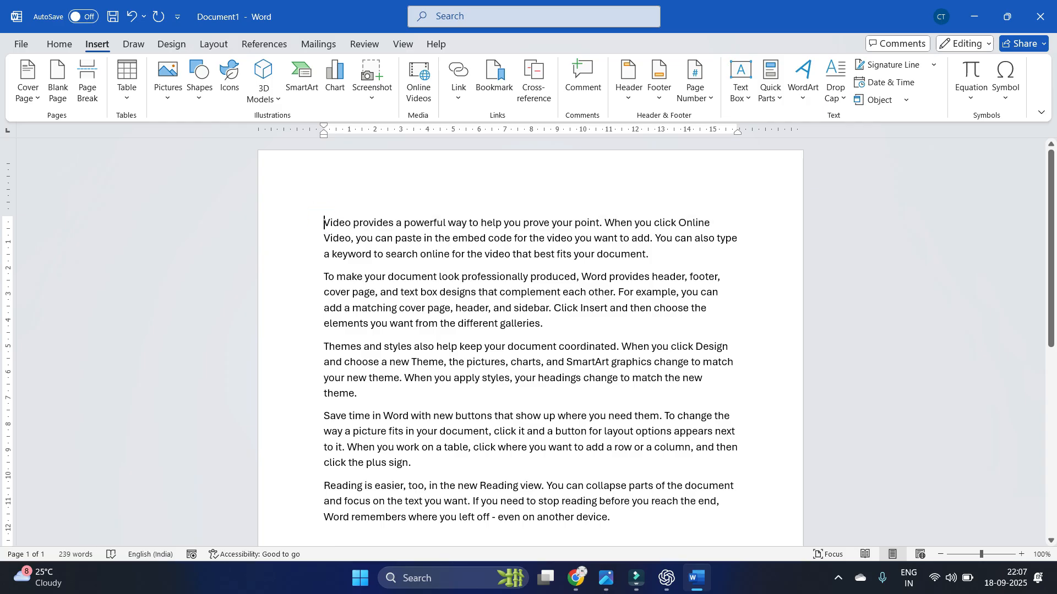
left_click(31, 107)
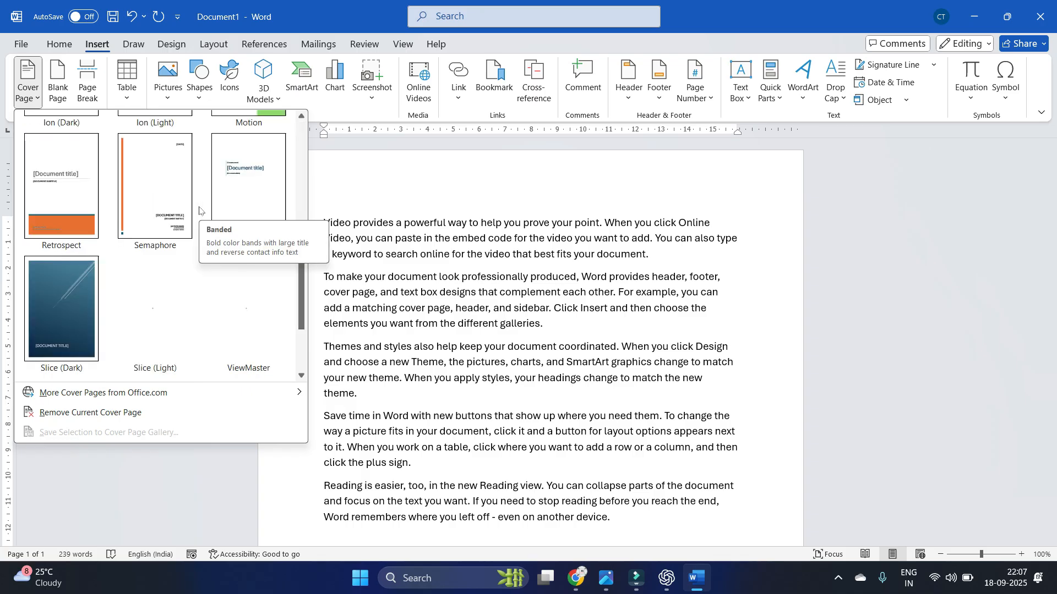
mouse_move(300, 197)
left_mouse_down()
mouse_move(298, 245)
mouse_move(300, 198)
left_mouse_up()
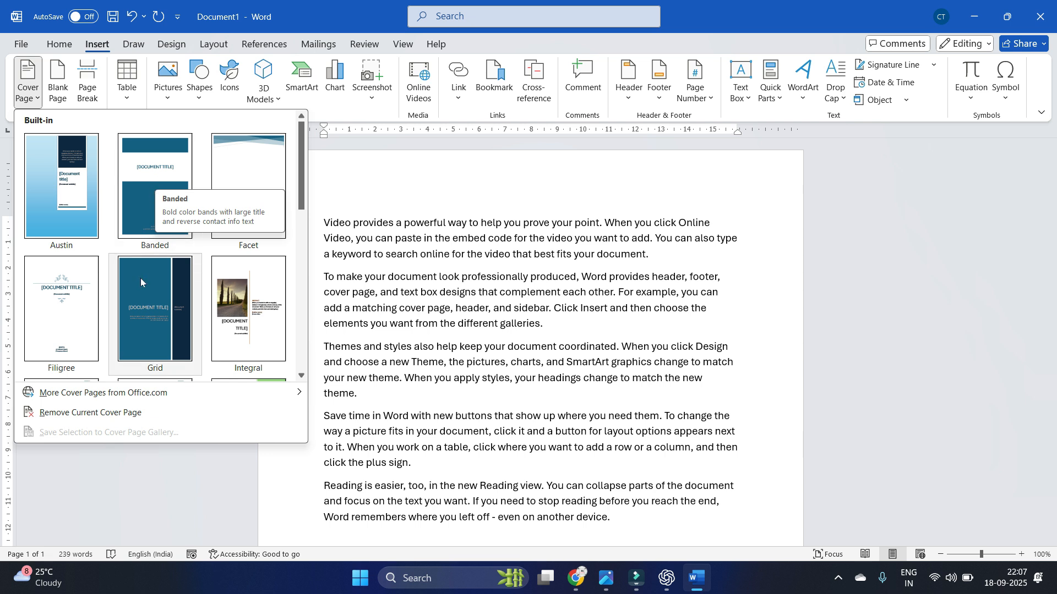
left_click(168, 198)
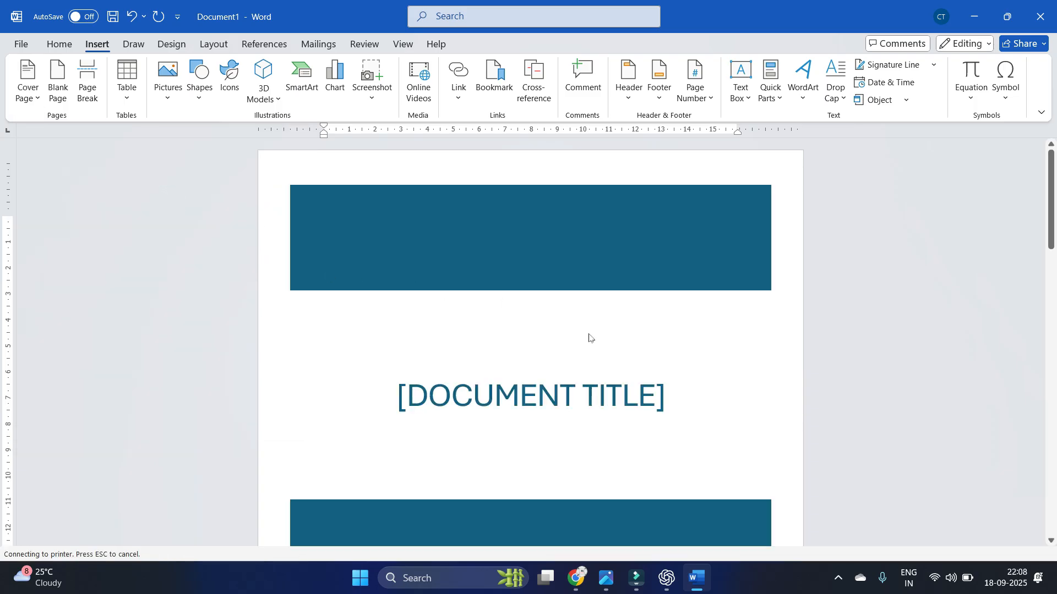
left_click(710, 331)
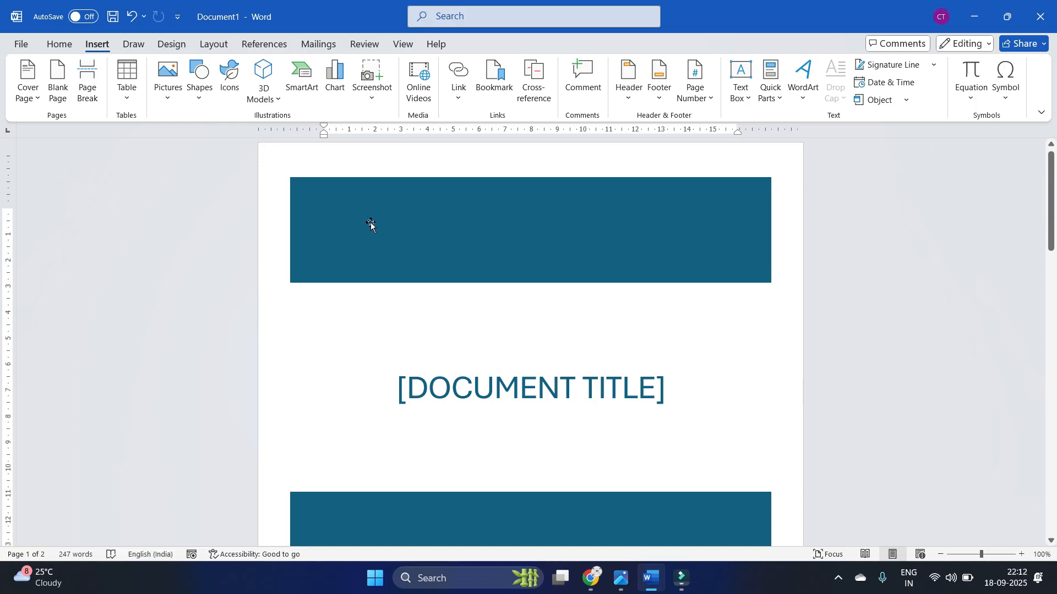
Step: Enter the text "my document" in the upper coloured band of the cover page
left_click(372, 224)
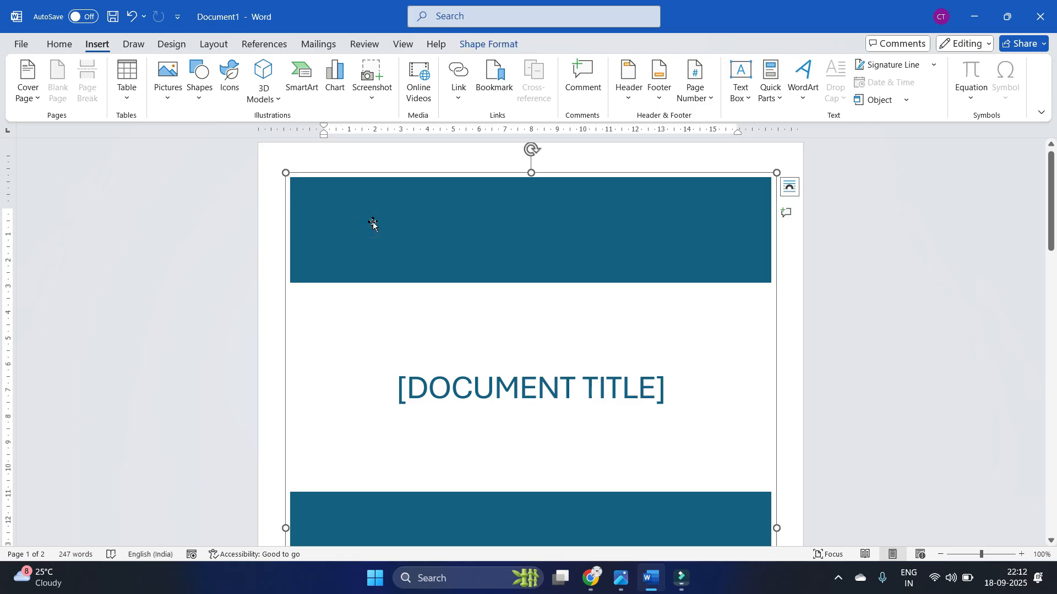
left_click(373, 224)
type("my document")
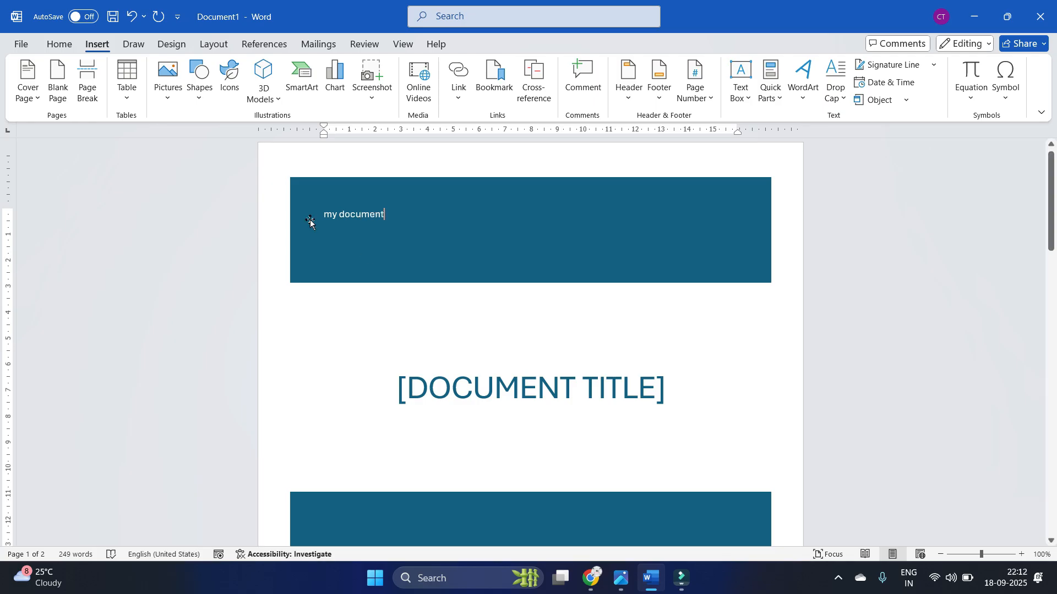
Step: Enlarge the "my document" text in the cover page's upper band to 26 pt
left_click_drag(388, 215, 322, 215)
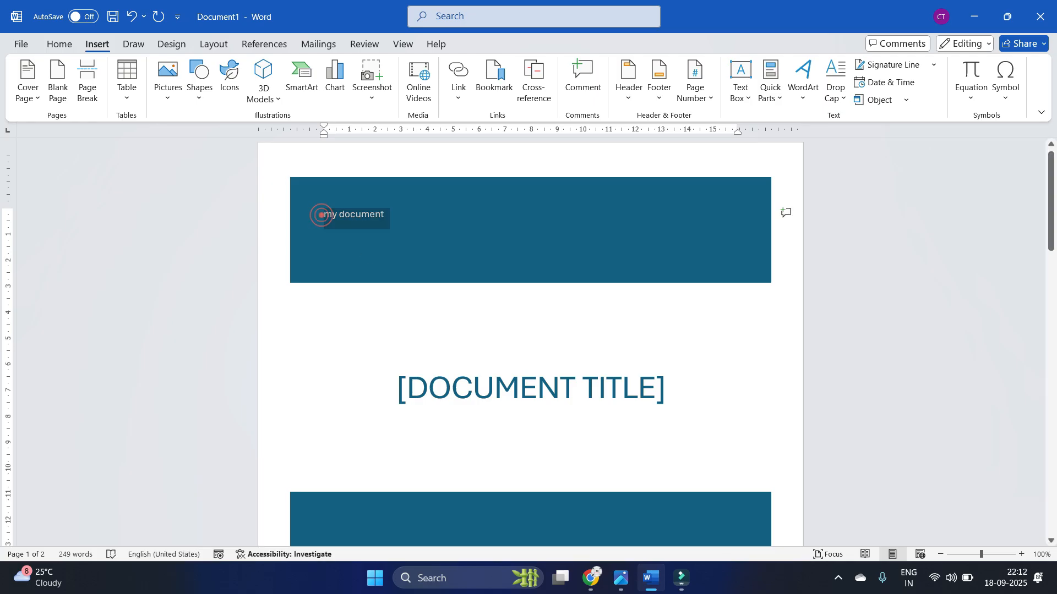
left_click(63, 48)
left_click(197, 72)
left_click(197, 71)
left_click(197, 72)
left_click(197, 71)
left_click(198, 71)
left_click(197, 72)
left_click(198, 72)
left_click(197, 72)
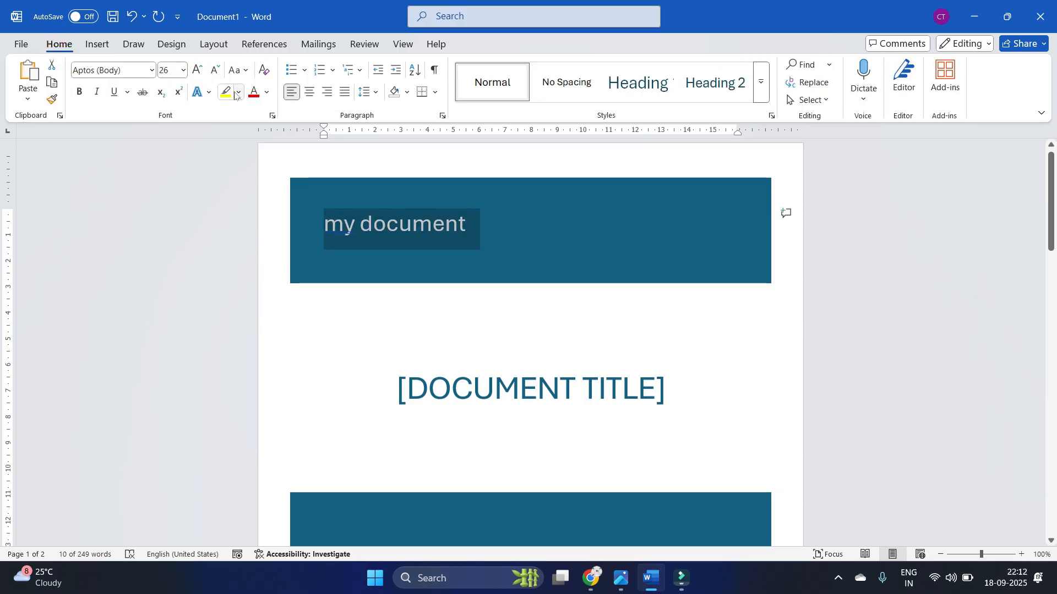
Step: Centre the "my document" text in the band and change it to uppercase
left_click(310, 92)
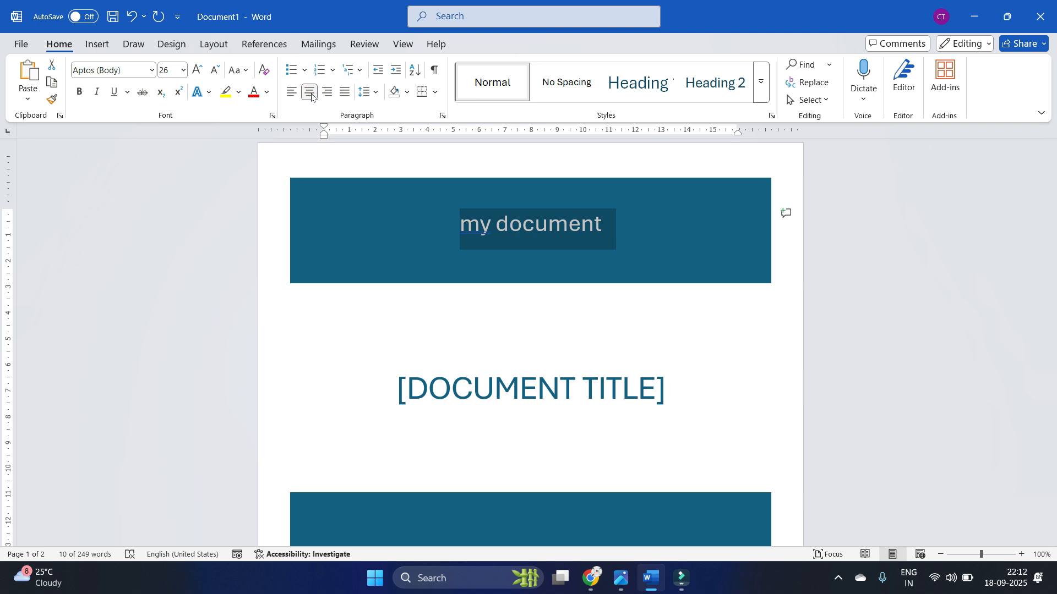
left_click(236, 70)
left_click(260, 126)
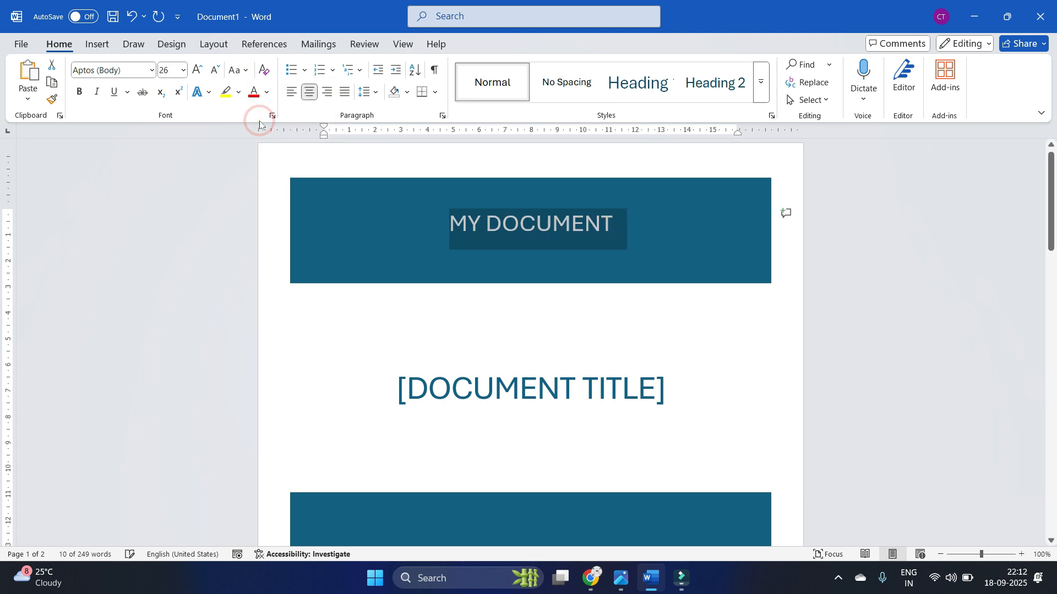
left_click(547, 288)
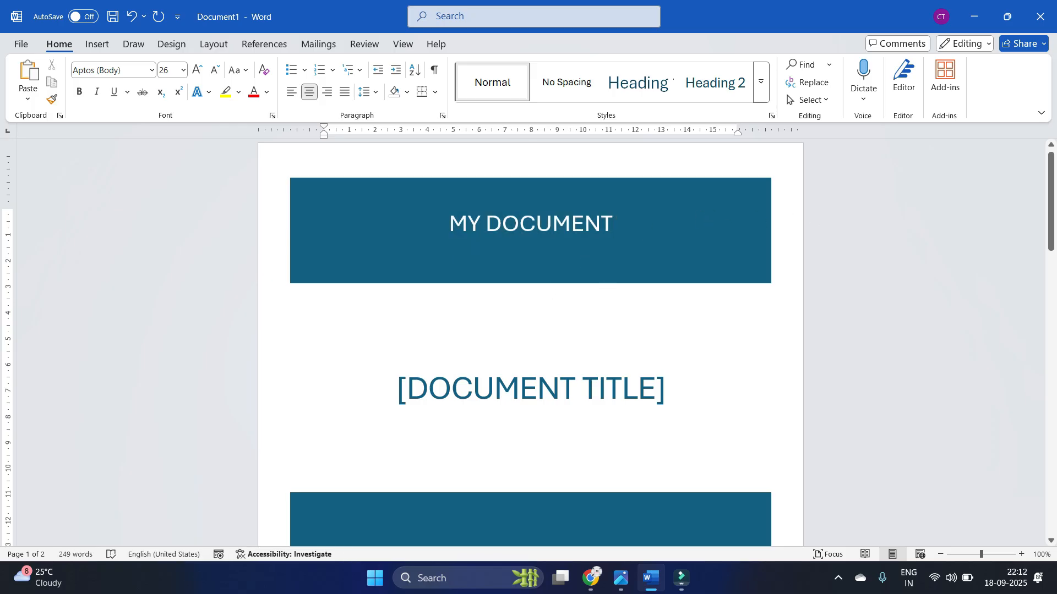
left_click(627, 223)
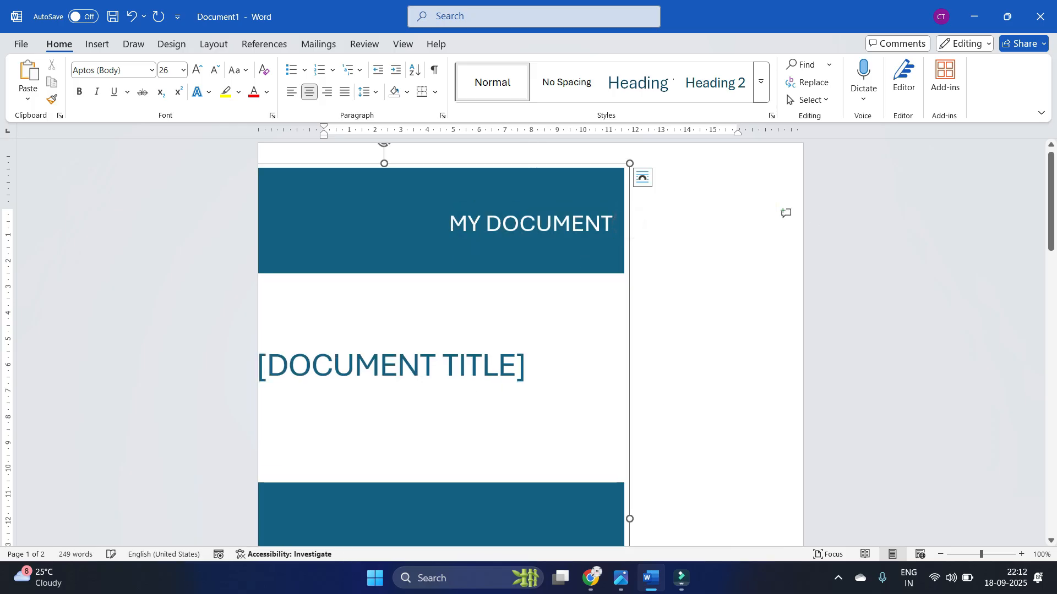
left_click(589, 224)
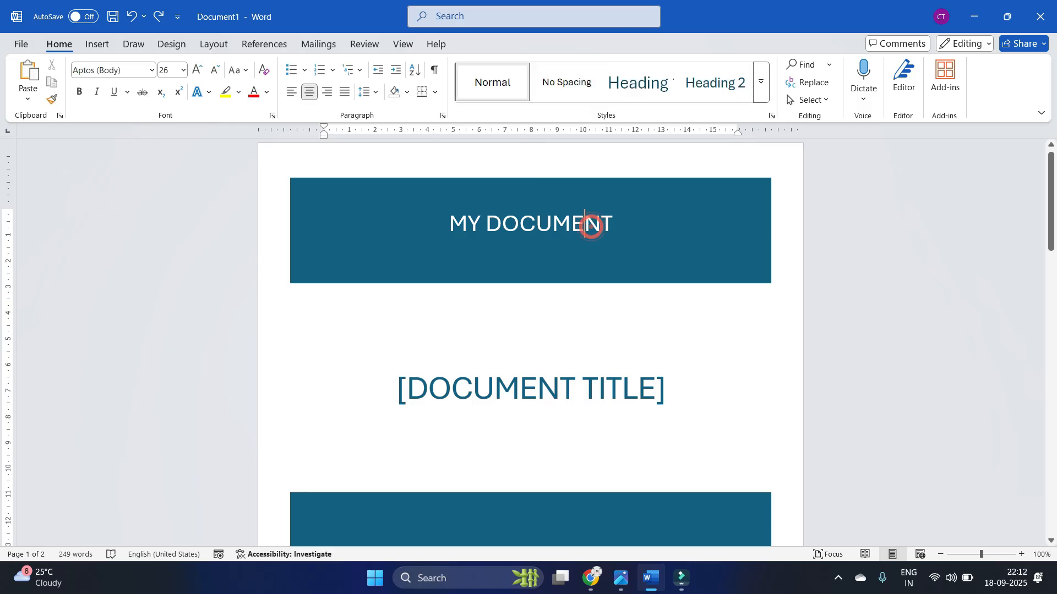
left_click(658, 221)
left_click_drag(681, 185, 628, 172)
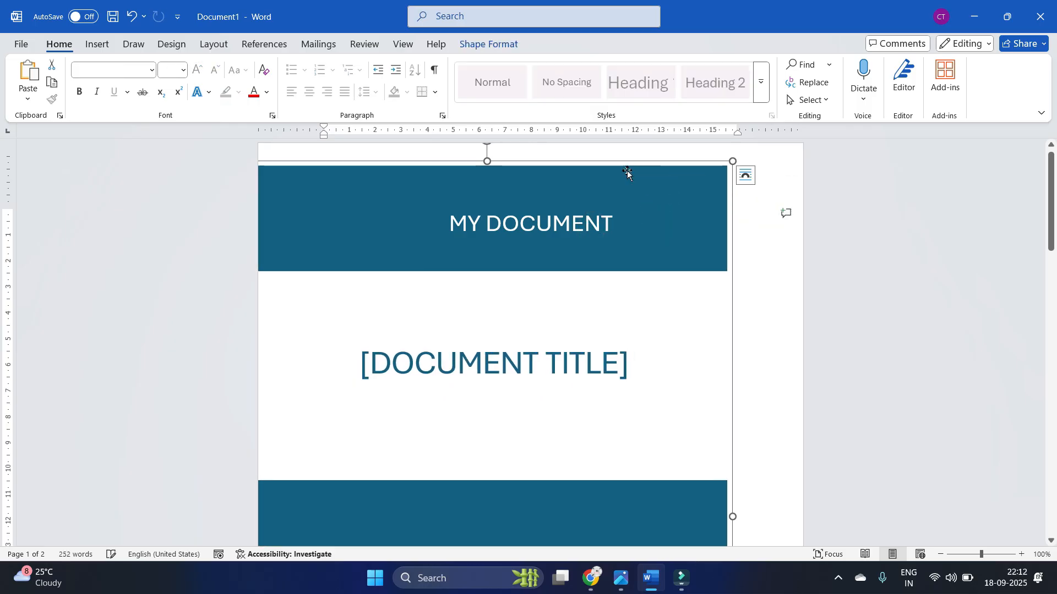
key("ctrl+z")
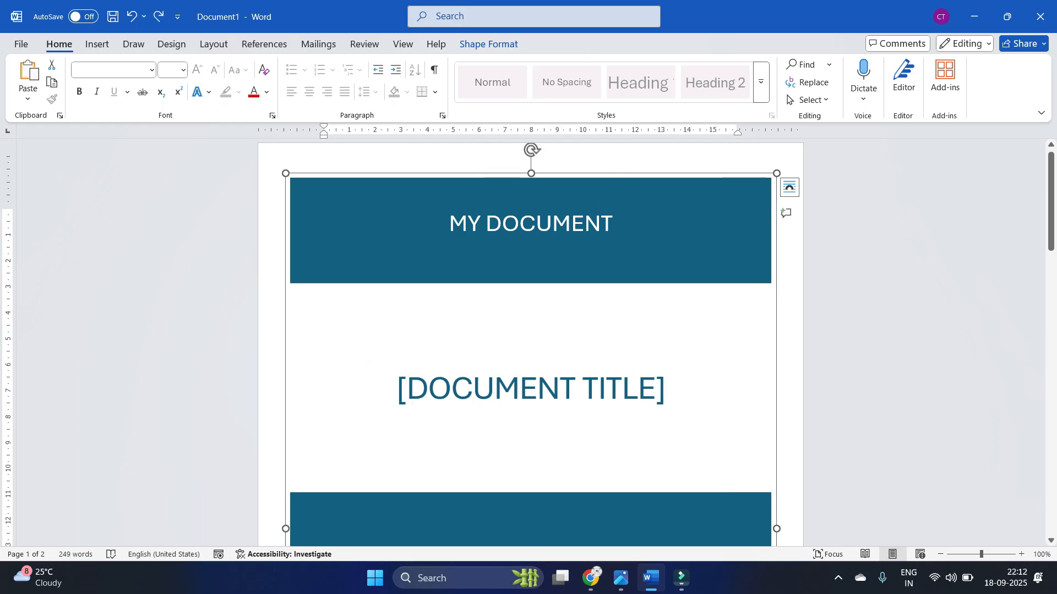
Step: Highlight the "MY DOCUMENT" text in yellow and set its font colour to red
double_click(597, 229)
left_click_drag(453, 224, 553, 224)
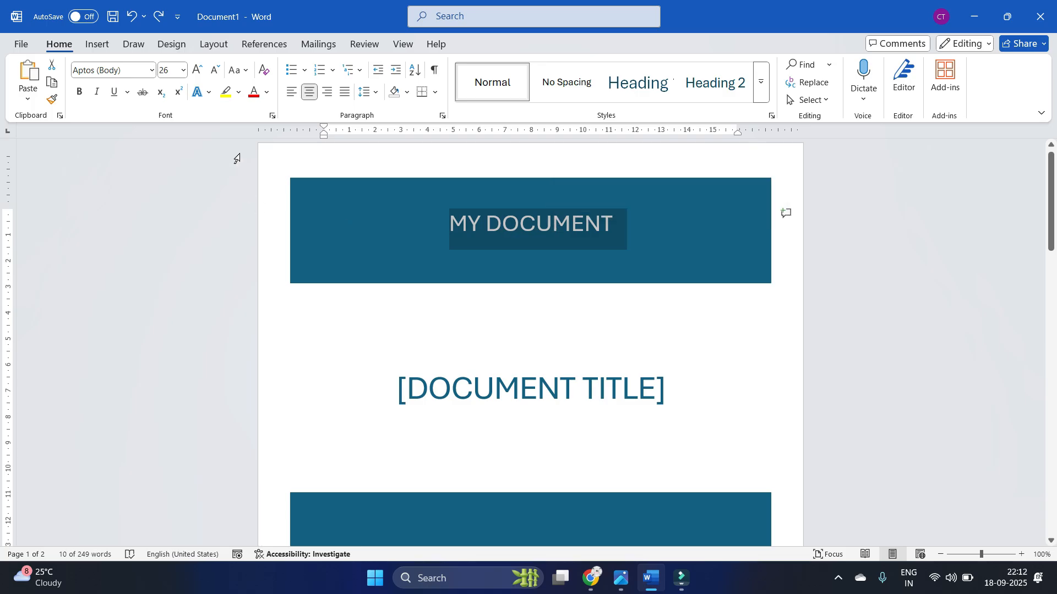
left_click(225, 92)
left_click(252, 95)
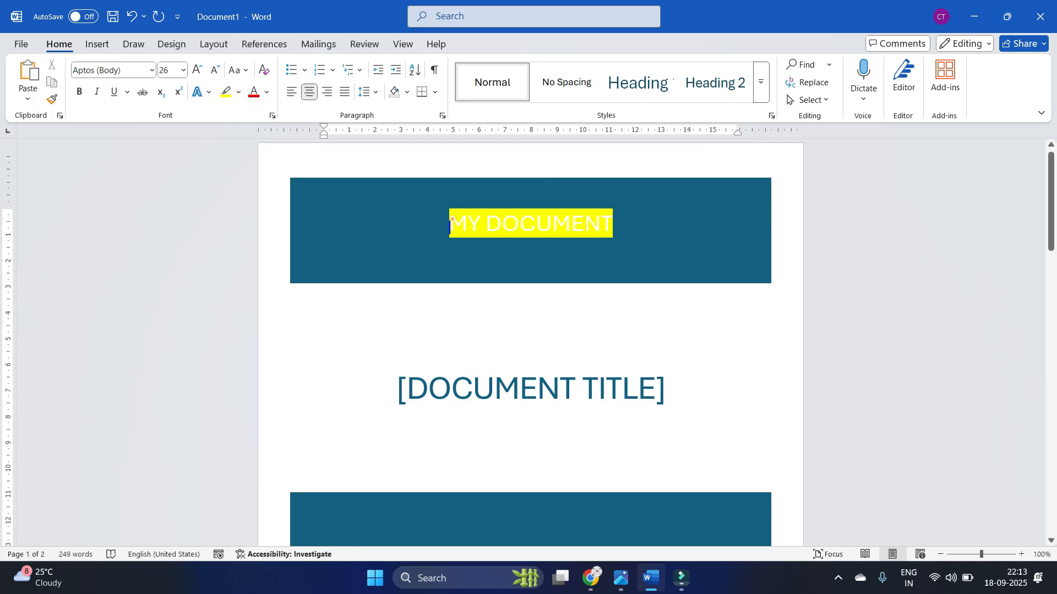
left_click(253, 95)
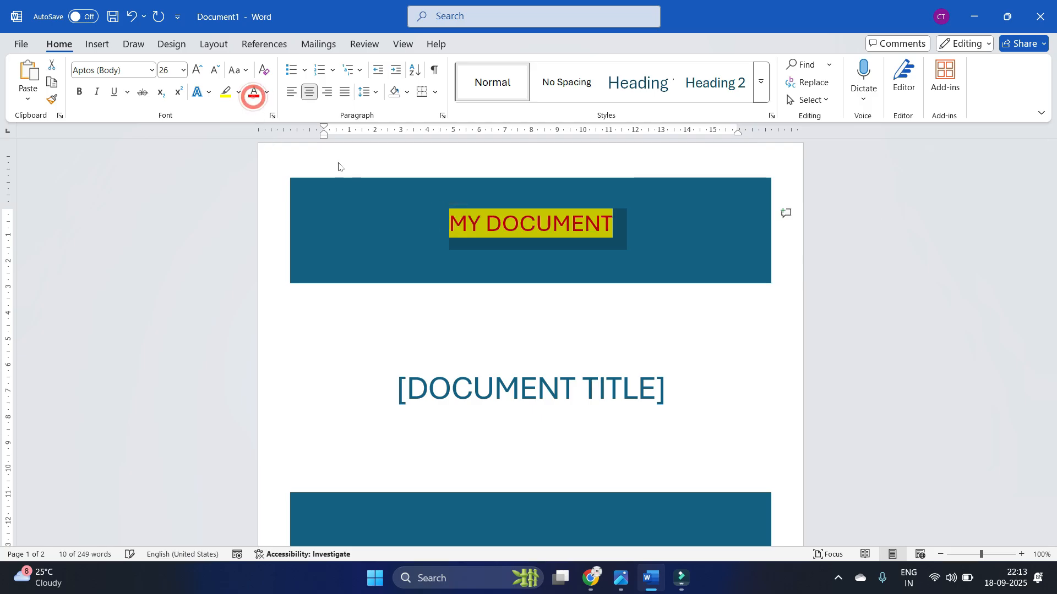
Step: Replace the document title placeholder on the cover page with "WORD TUTS"
left_click(564, 388)
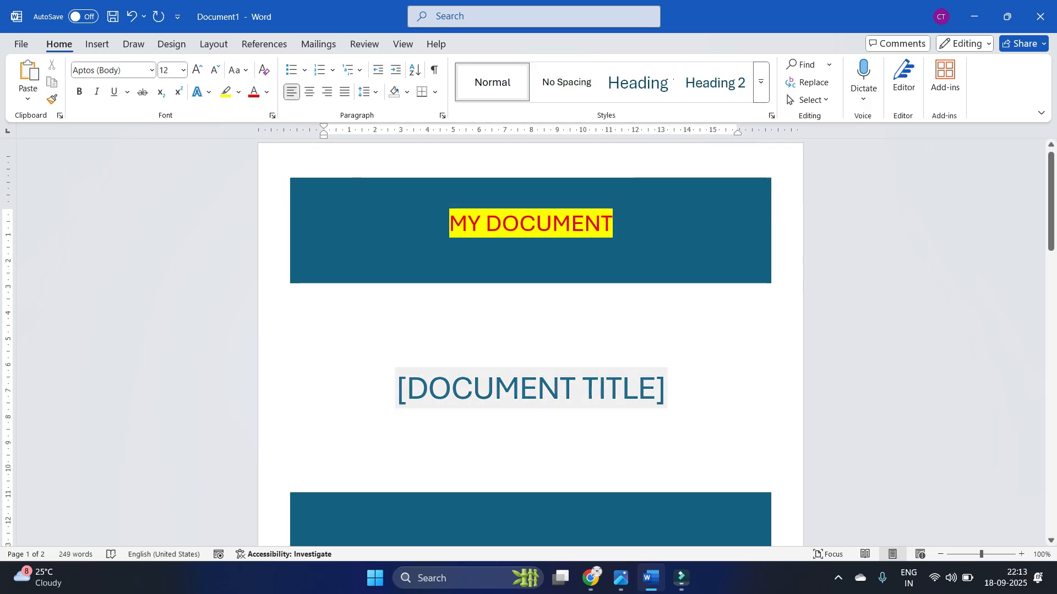
left_click(657, 384)
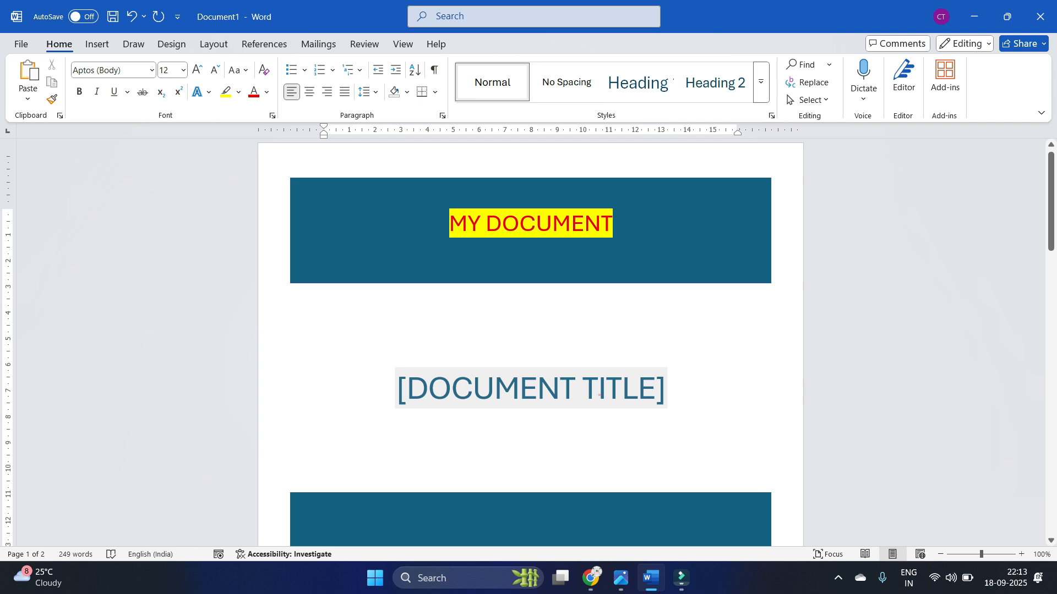
left_click(599, 397)
type("WORD")
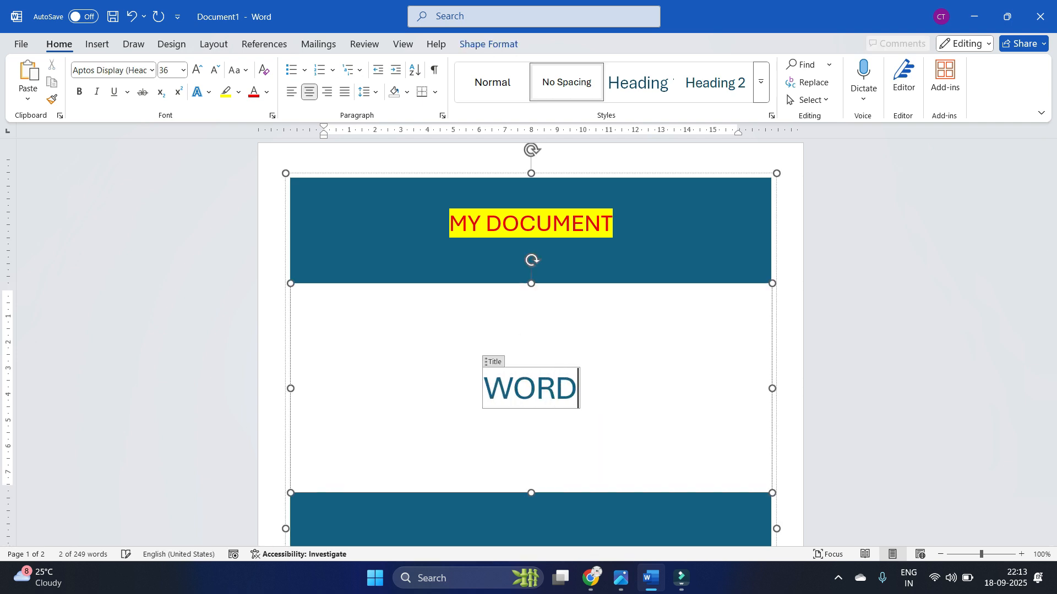
type(" TUT")
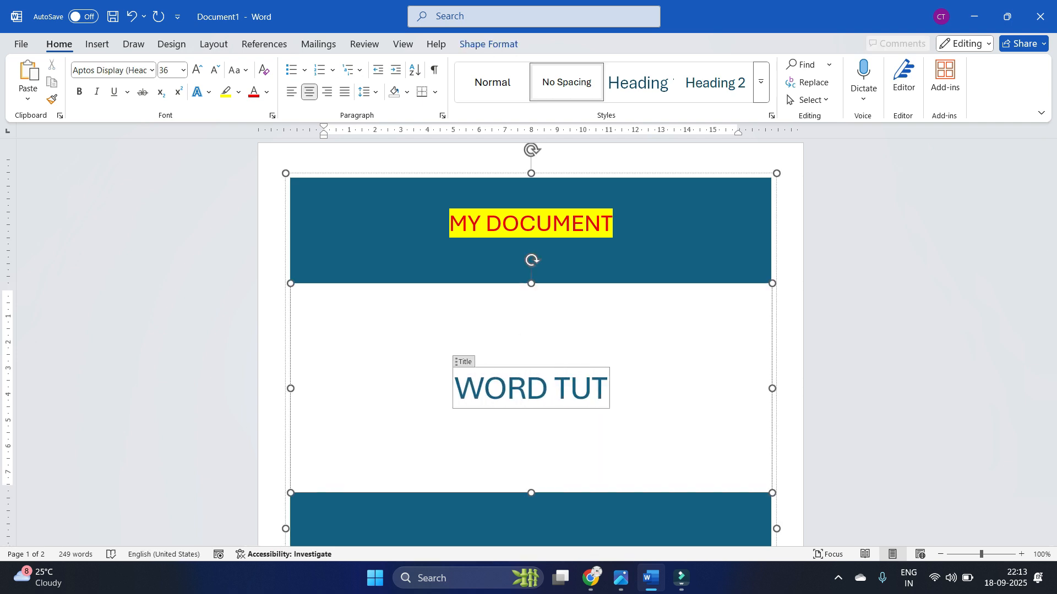
type("S")
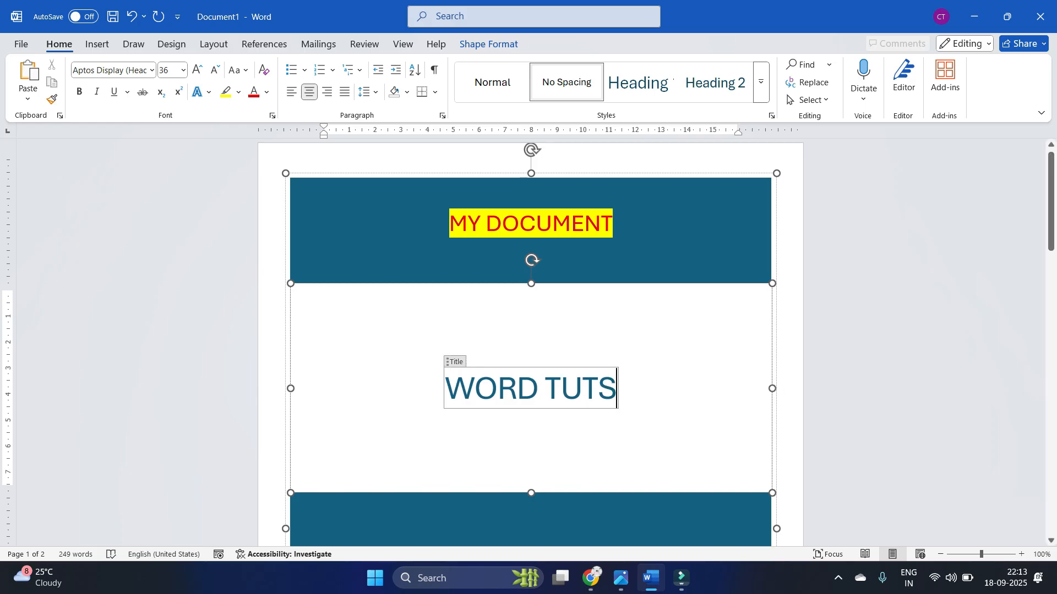
left_click(826, 361)
scroll(825, 361, "down", 4)
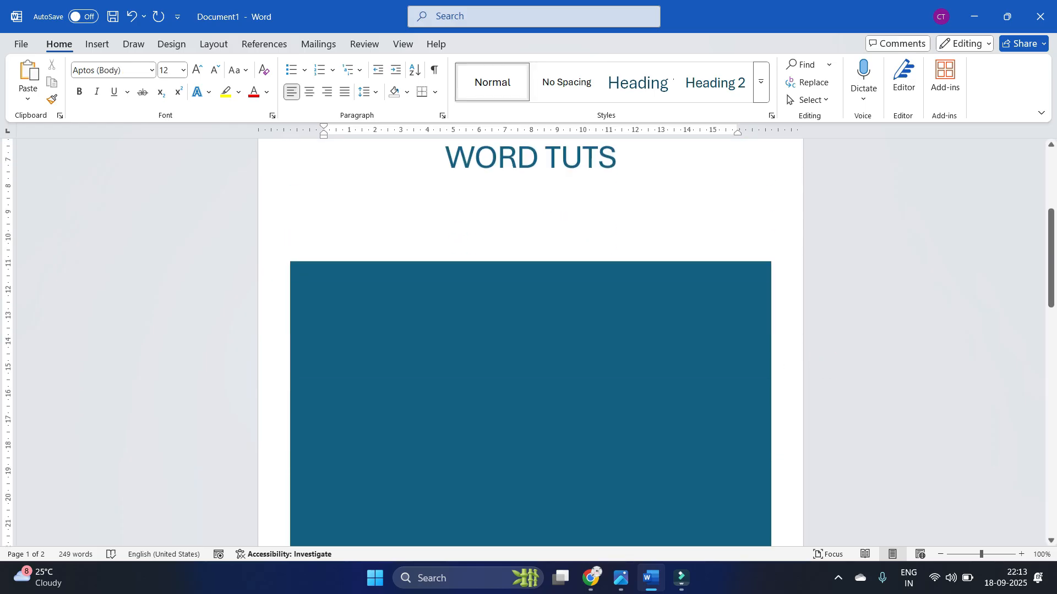
Step: Replace the Banded cover page with the built-in Filigree design
scroll(530, 341, "down", 2)
scroll(483, 379, "down", 1)
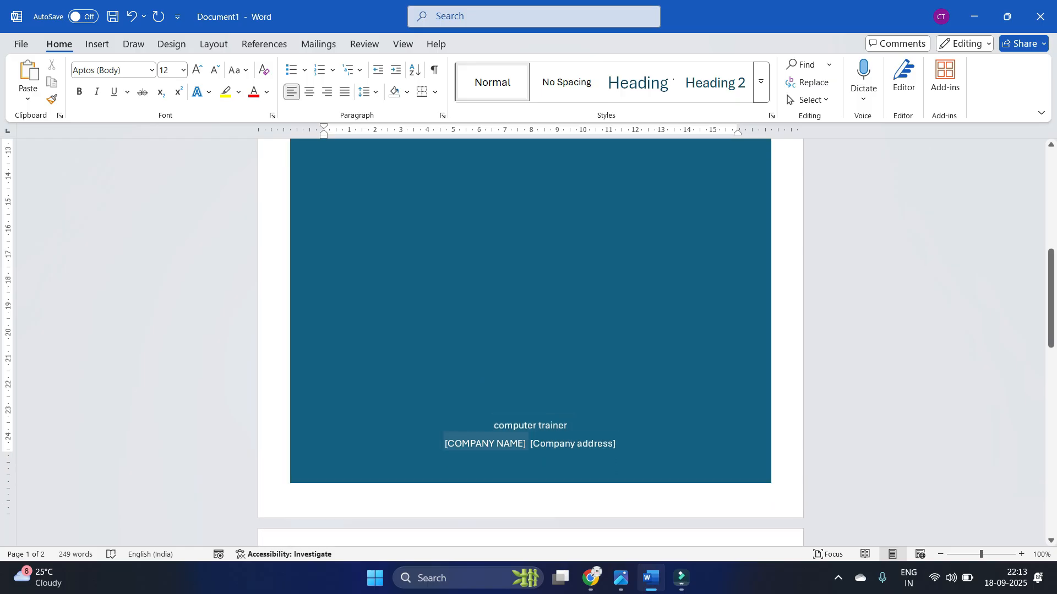
scroll(529, 425, "up", 2)
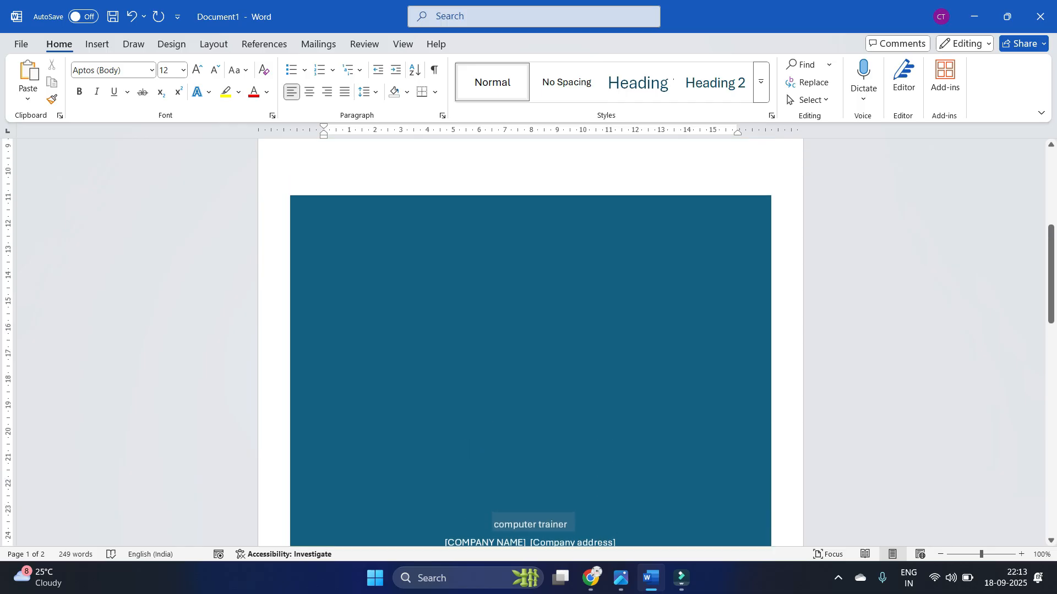
left_click(104, 43)
left_click(30, 96)
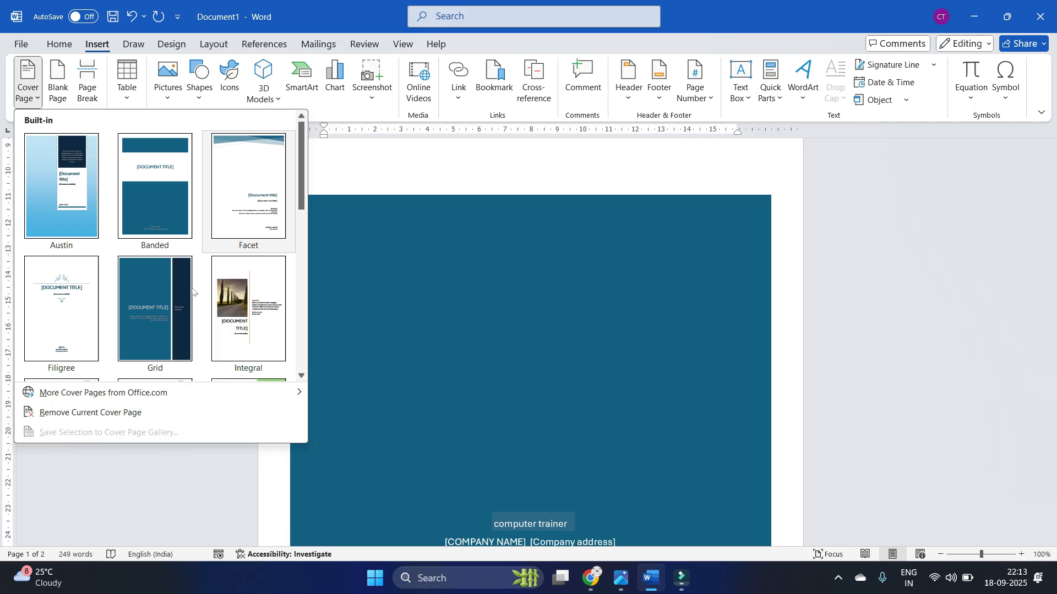
left_click(83, 319)
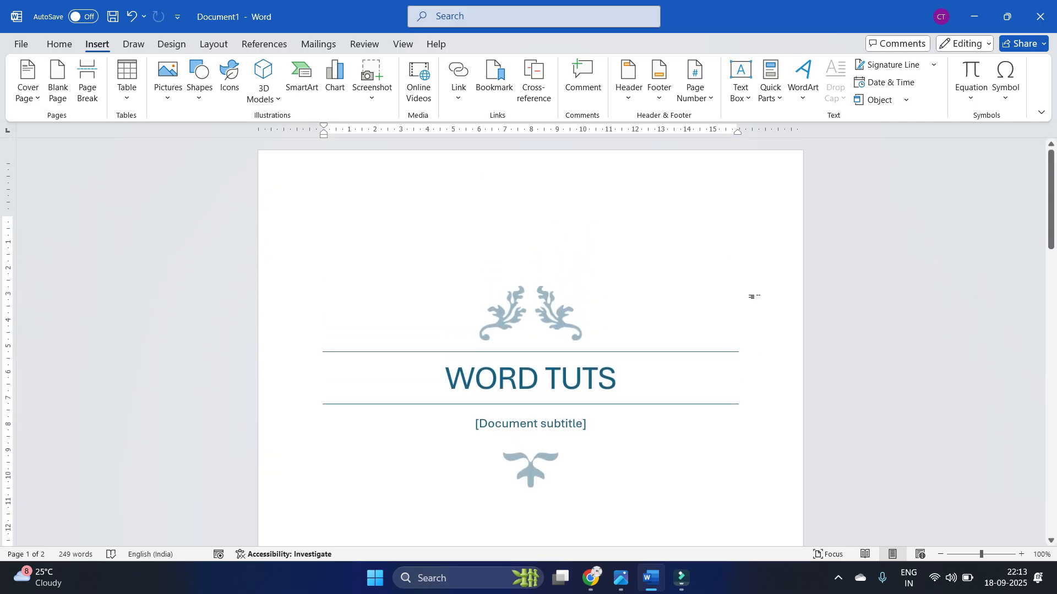
Step: Examine the Filigree cover page's title, subtitle, date and company fields, and the other available cover page designs
scroll(480, 236, "down", 3)
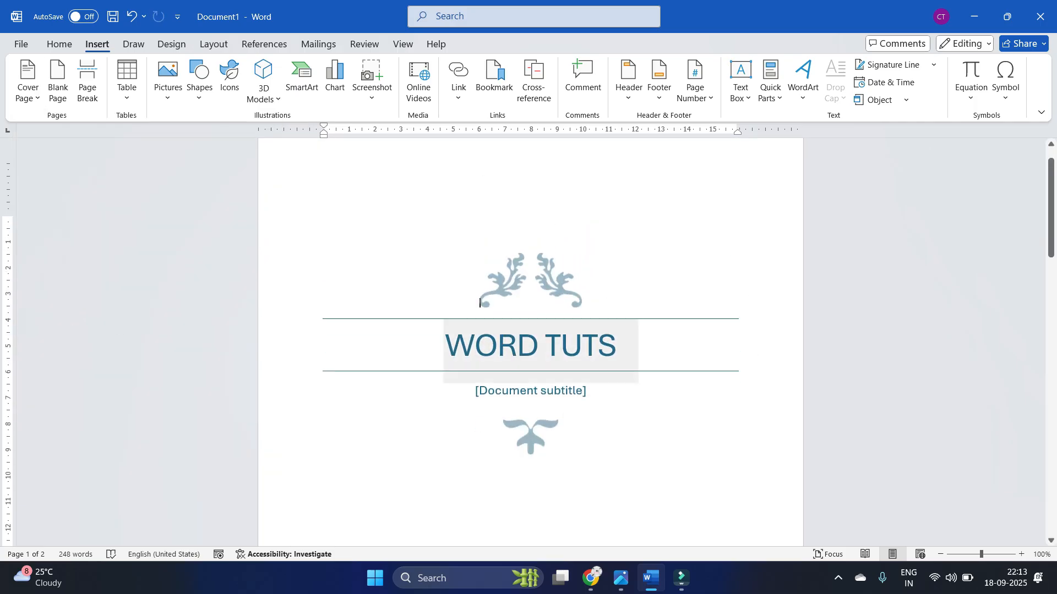
scroll(480, 236, "down", 7)
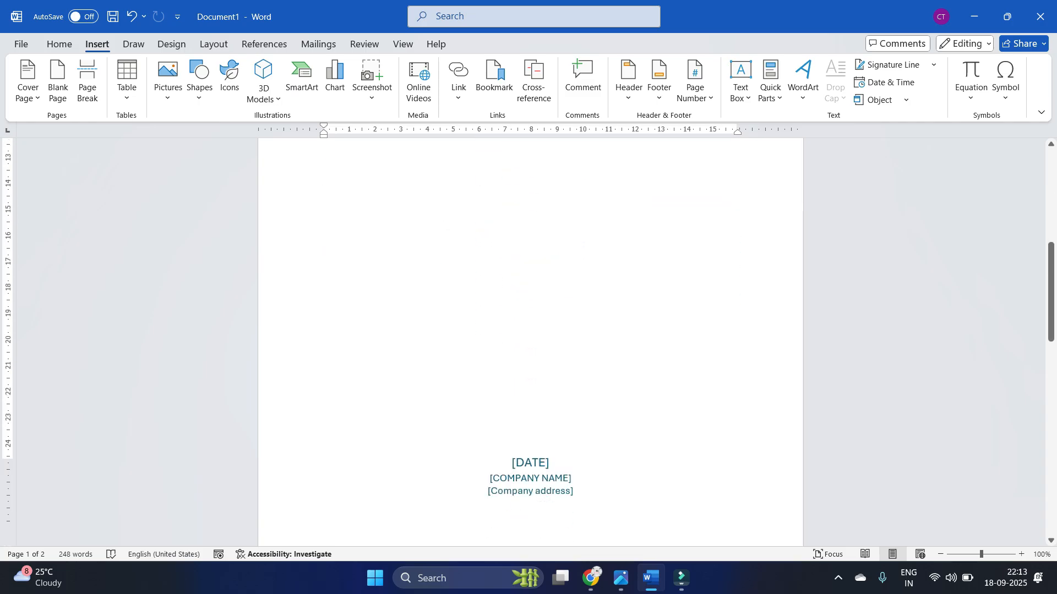
scroll(480, 237, "up", 5)
scroll(479, 237, "down", 3)
scroll(479, 236, "up", 6)
scroll(530, 330, "up", 3)
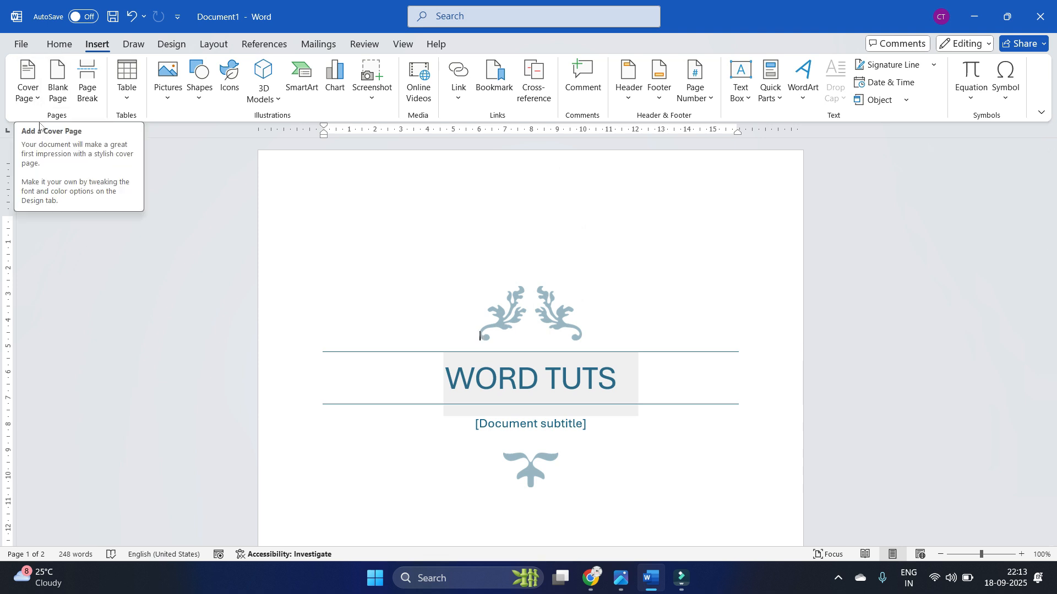
left_click(36, 100)
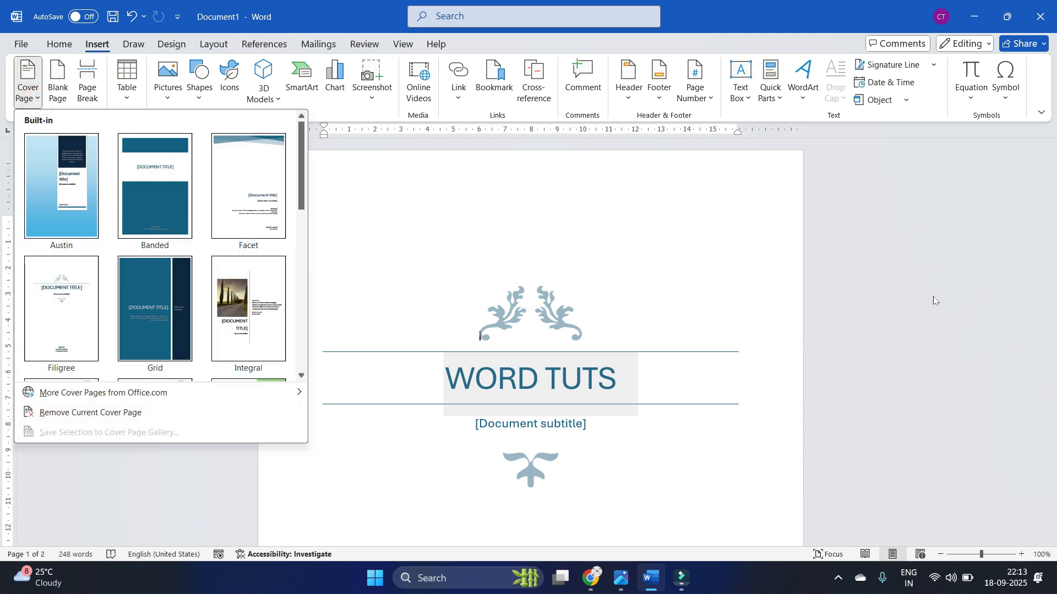
left_click(934, 298)
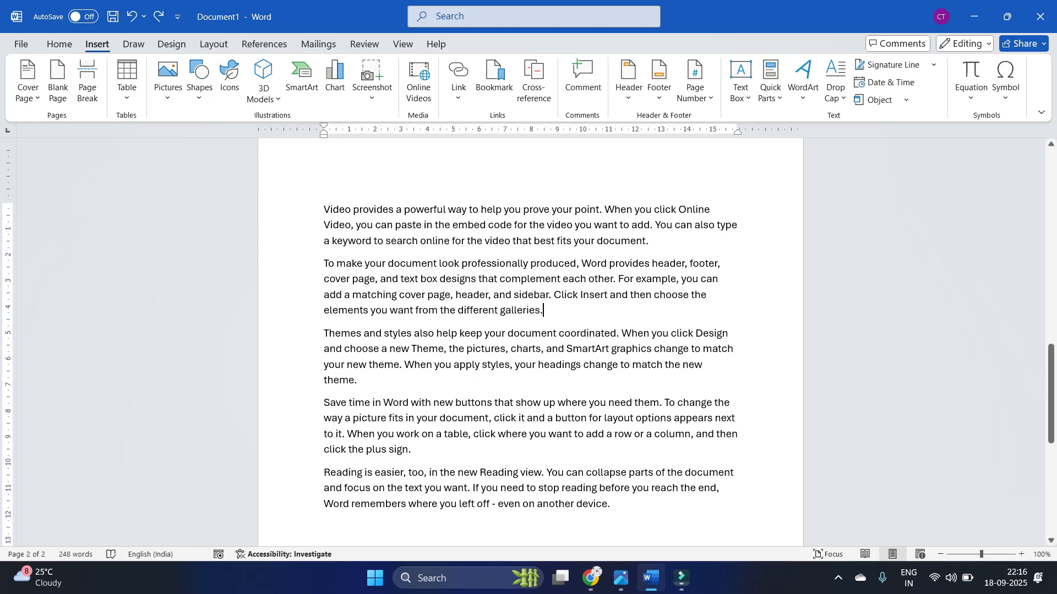
Step: Insert a blank page below the last body paragraph on page 2
scroll(530, 341, "down", 3)
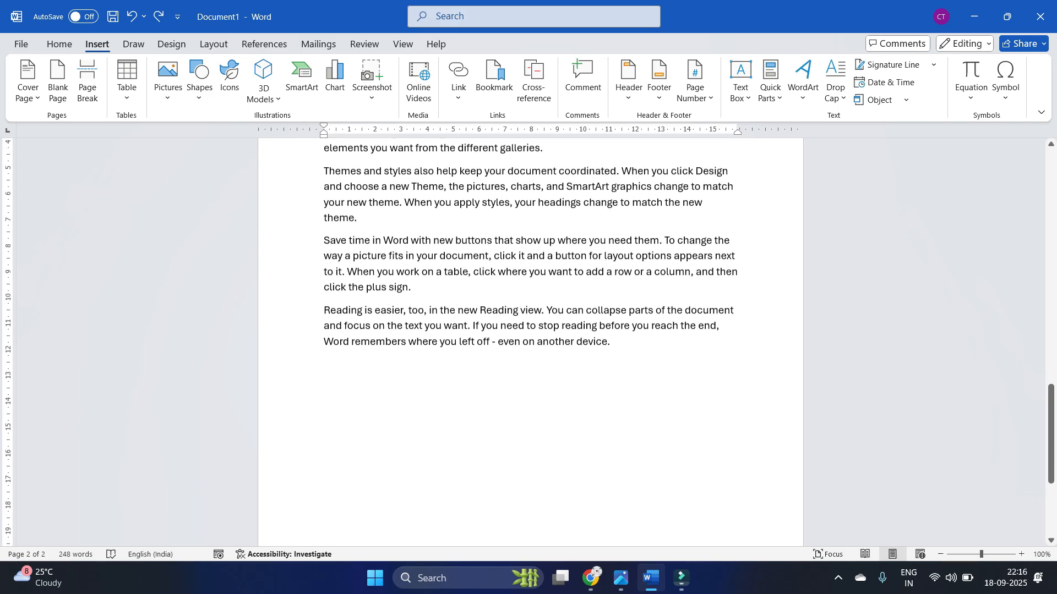
scroll(679, 349, "up", 10)
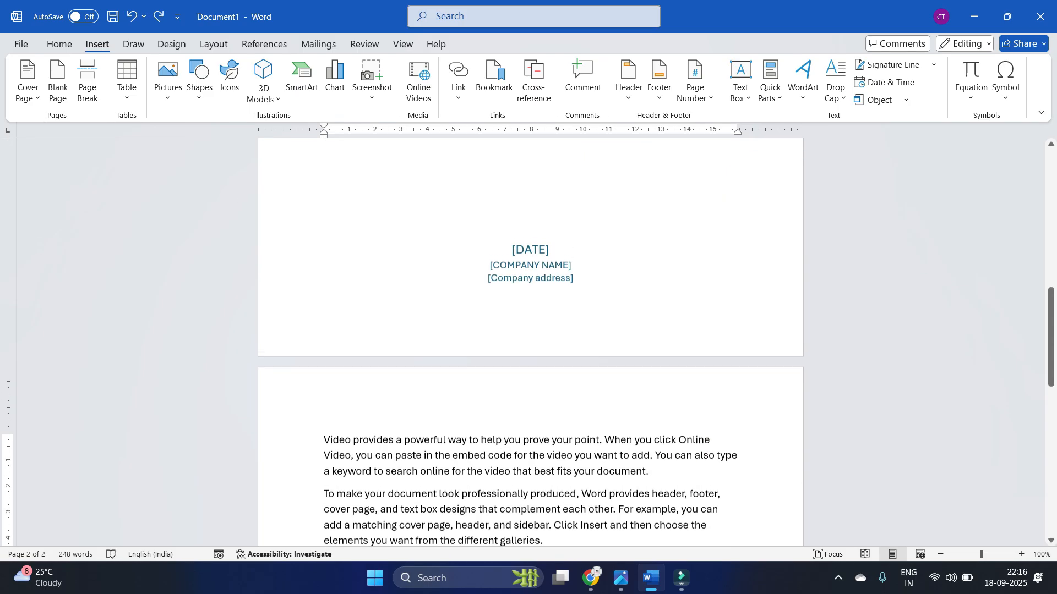
scroll(285, 264, "up", 2)
scroll(448, 250, "down", 7)
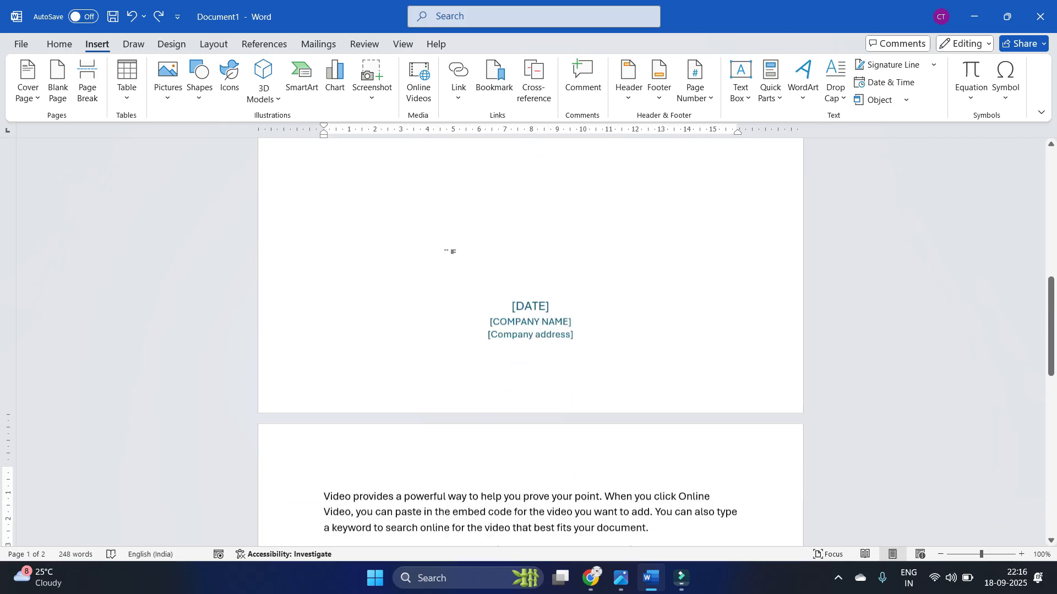
scroll(530, 341, "down", 4)
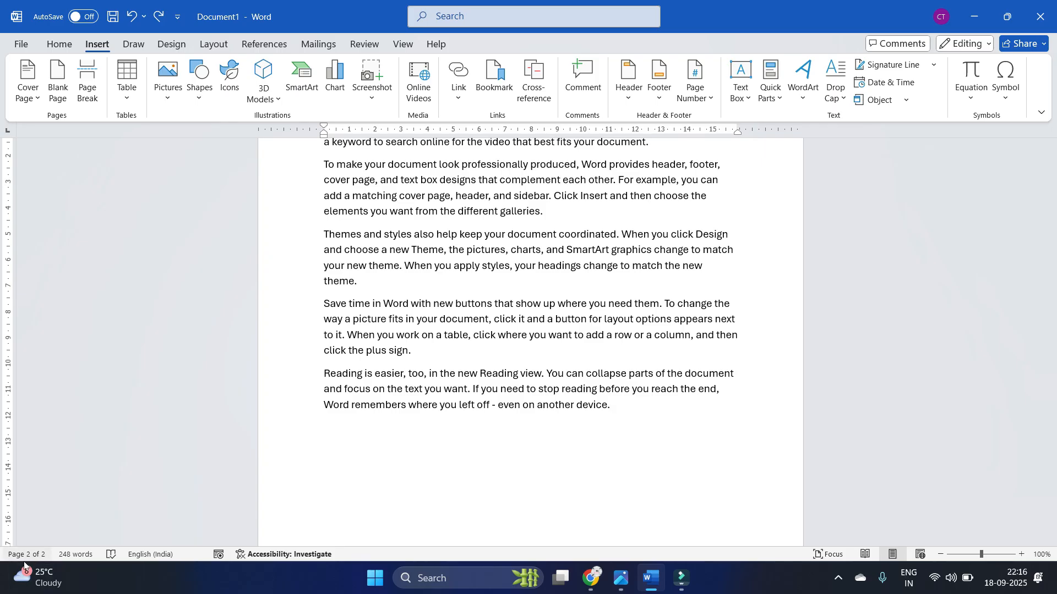
left_click(644, 423)
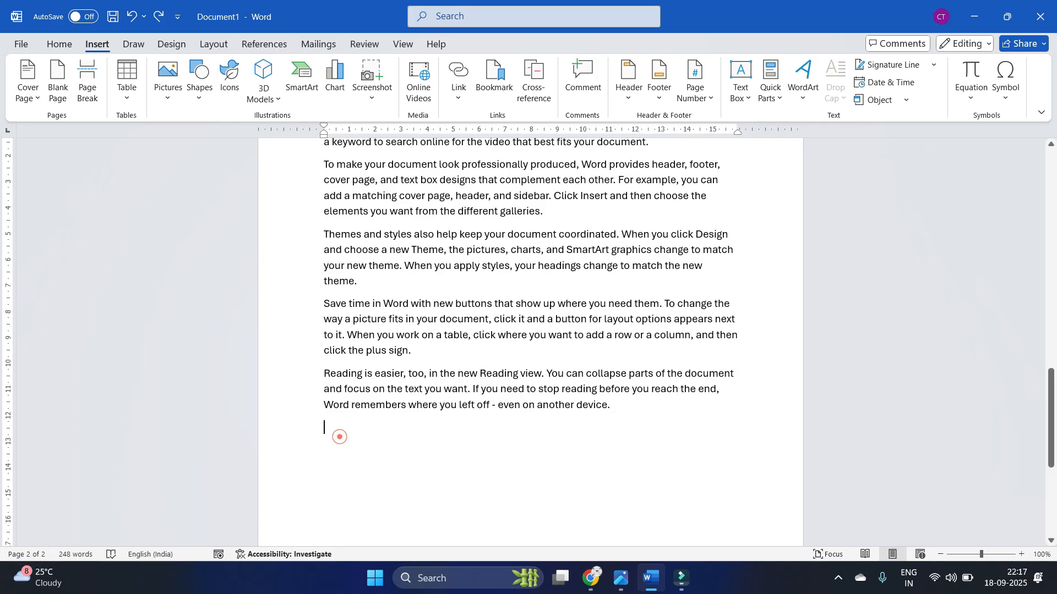
left_click(58, 86)
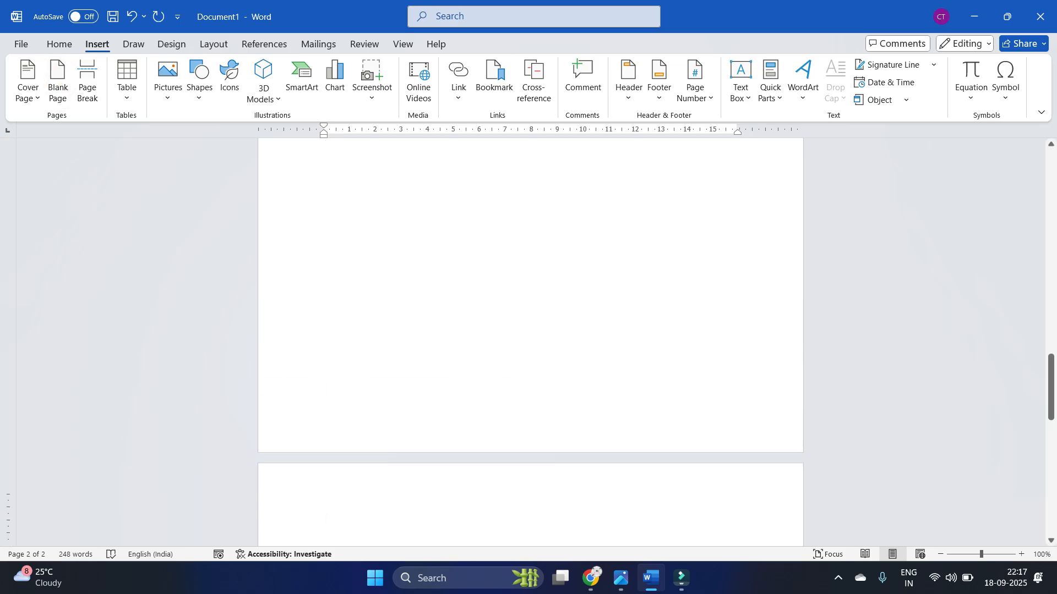
Step: Show the pages side by side at 50% zoom and insert another blank page at the end of the document
scroll(521, 513, "down", 5)
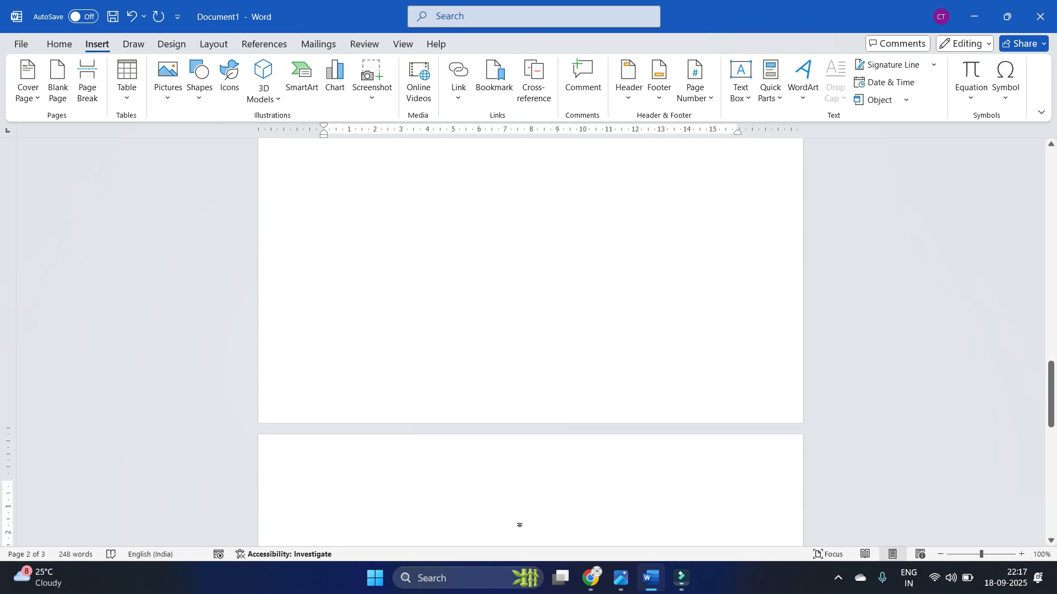
scroll(508, 386, "down", 5, "ctrl")
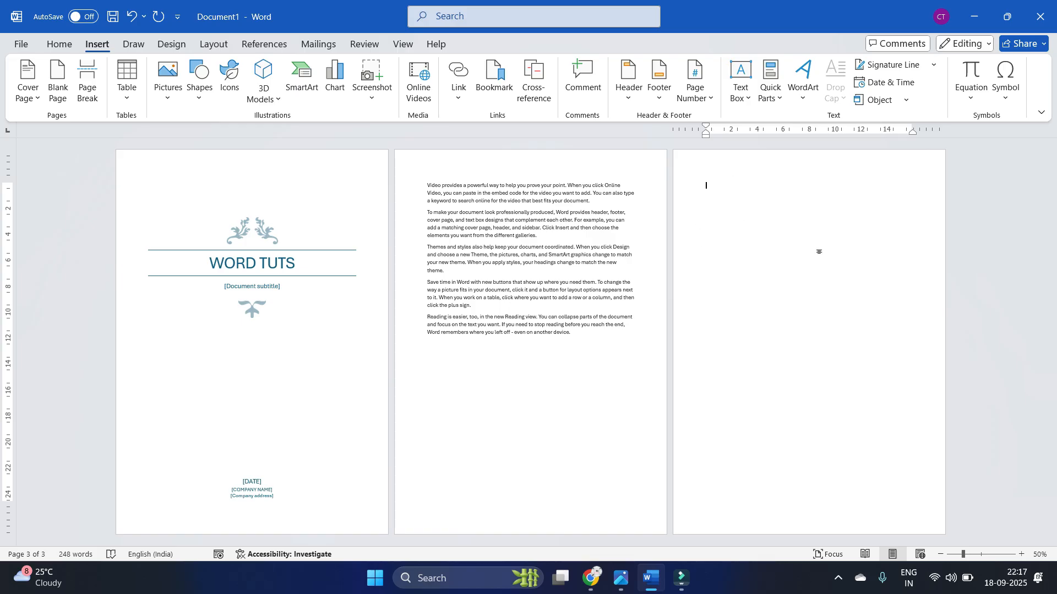
left_click(54, 101)
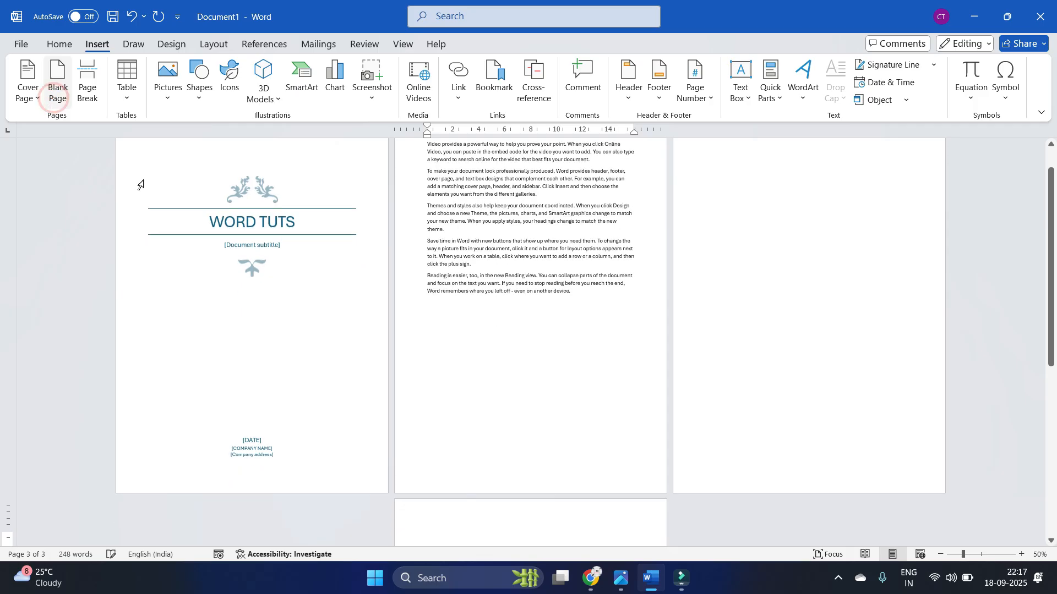
Step: Insert a blank page between the cover page and the body text, before the first paragraph
scroll(487, 496, "up", 3)
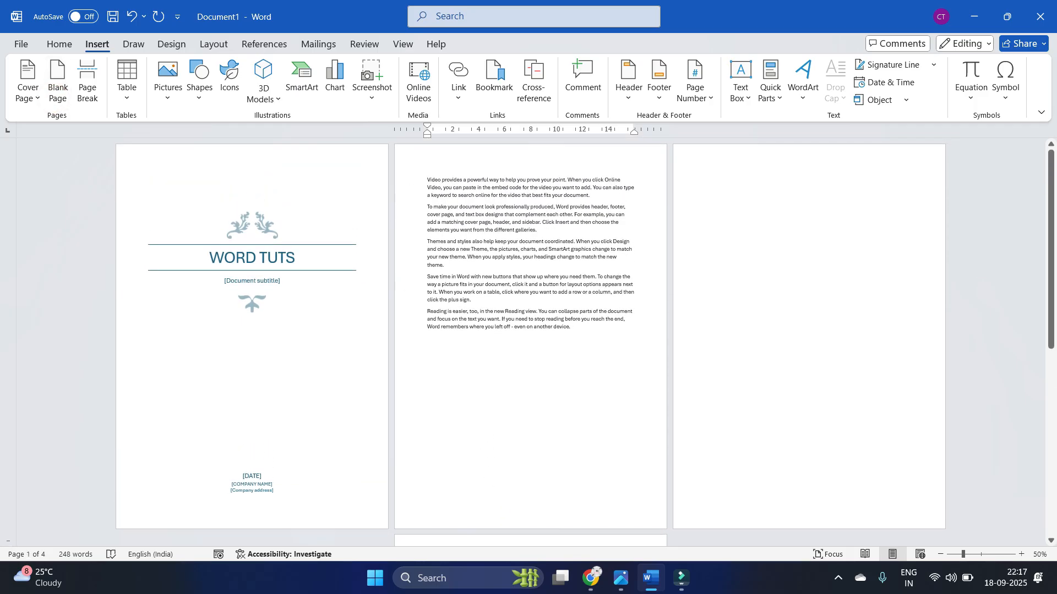
left_click(419, 177)
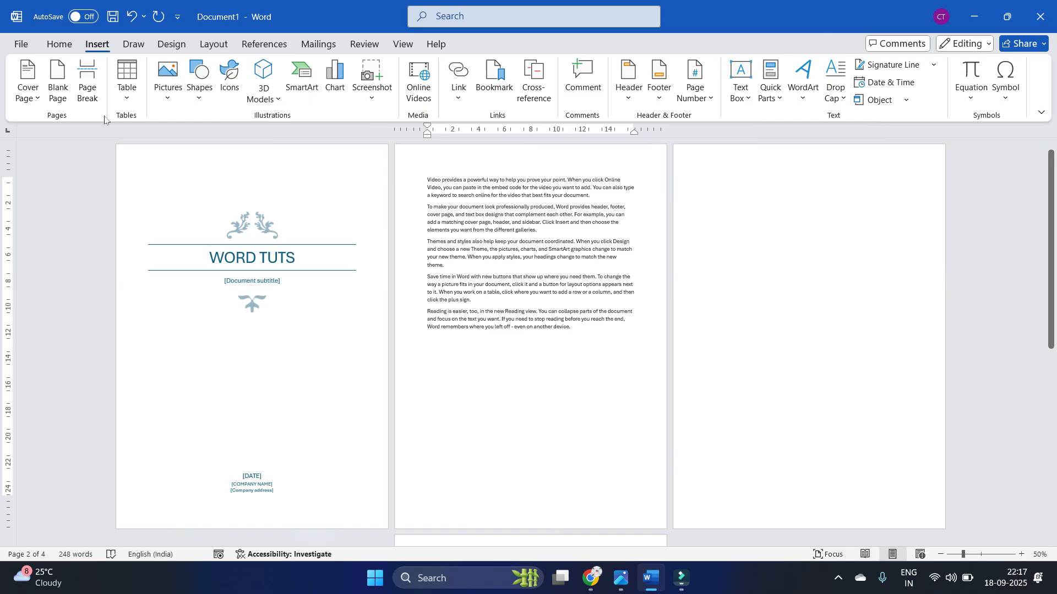
left_click(51, 88)
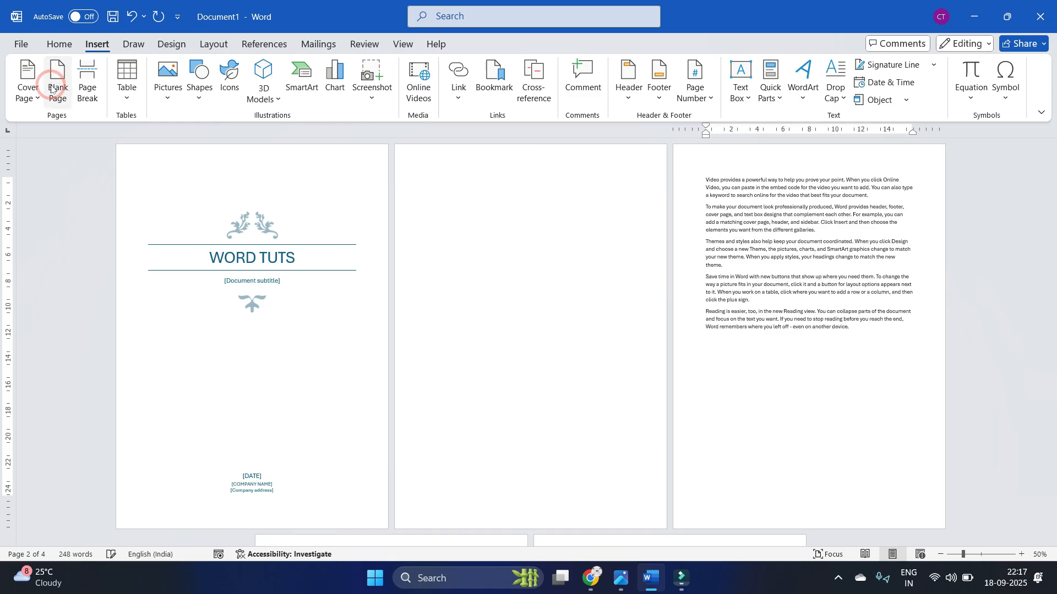
left_click(520, 273)
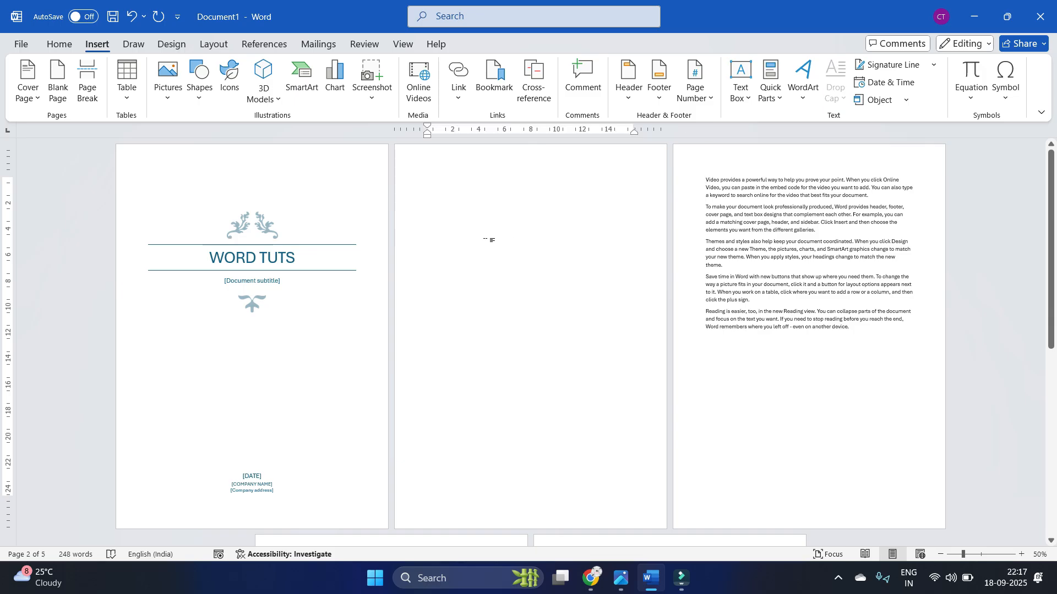
scroll(507, 238, "down", 2)
scroll(507, 238, "up", 2)
scroll(507, 238, "down", 1)
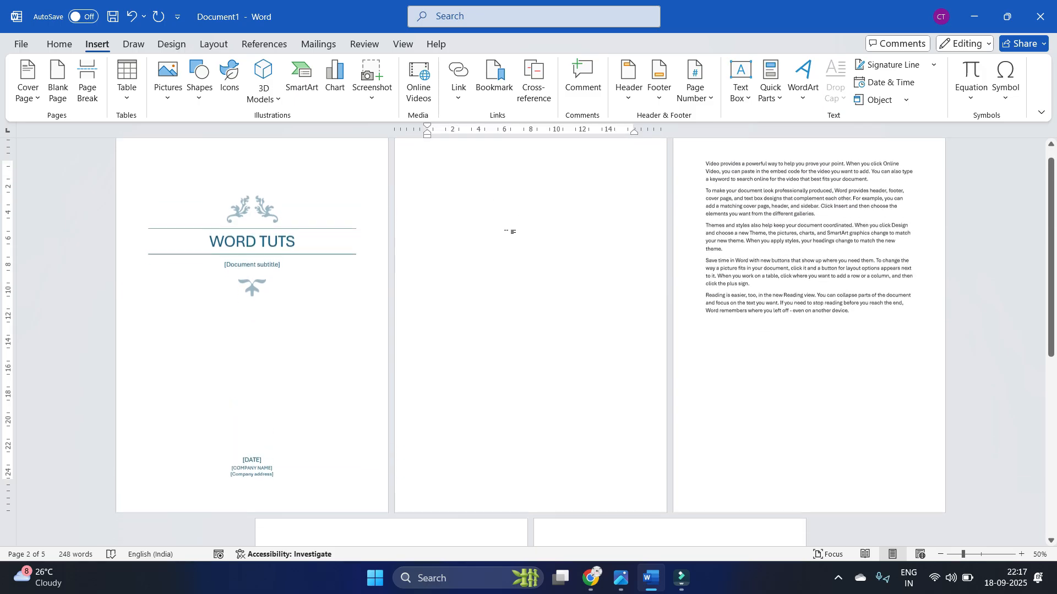
scroll(507, 238, "up", 1)
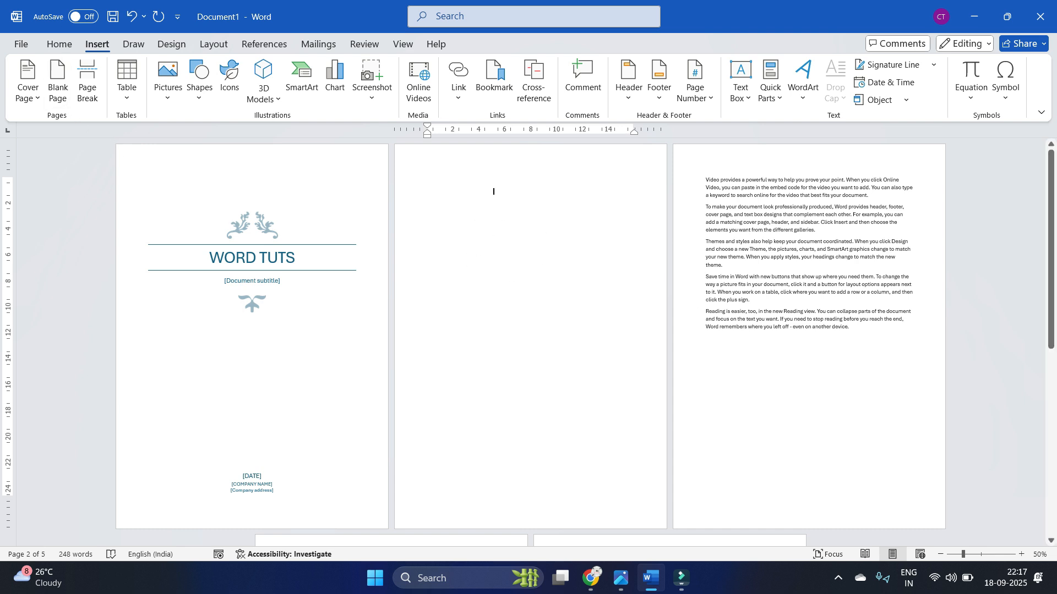
Step: Examine the body text on page 3, selecting the first two paragraphs and the last three paragraphs in turn
scroll(570, 372, "up", 3)
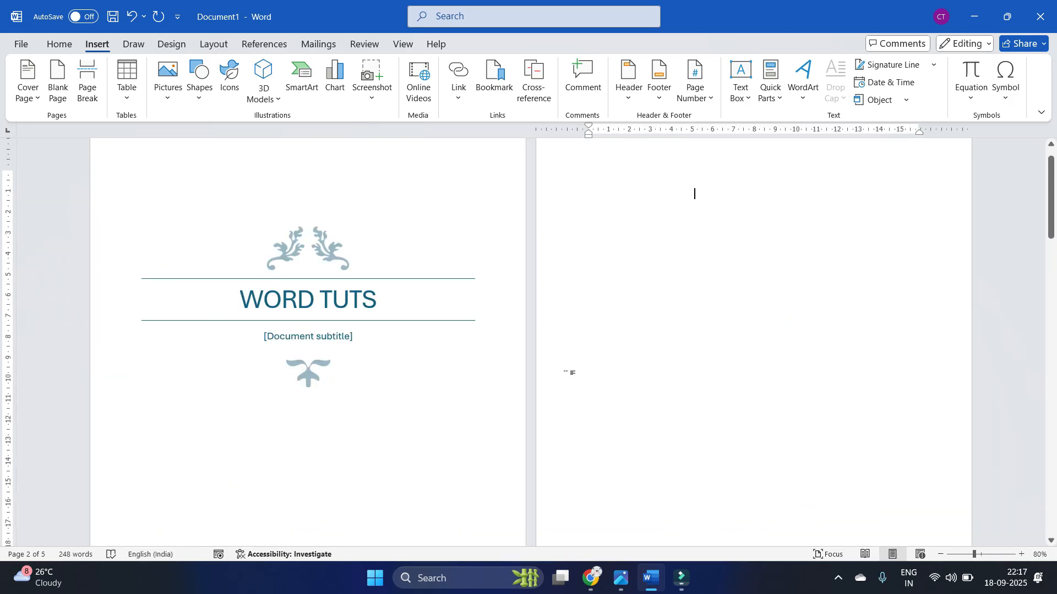
scroll(366, 407, "down", 3)
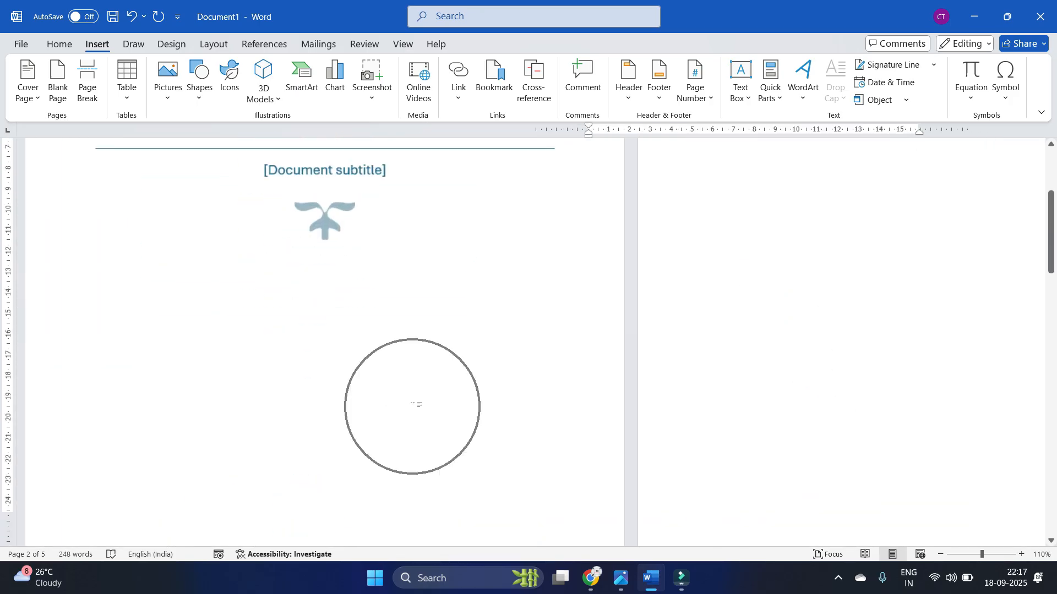
scroll(379, 325, "up", 3)
scroll(466, 424, "down", 10)
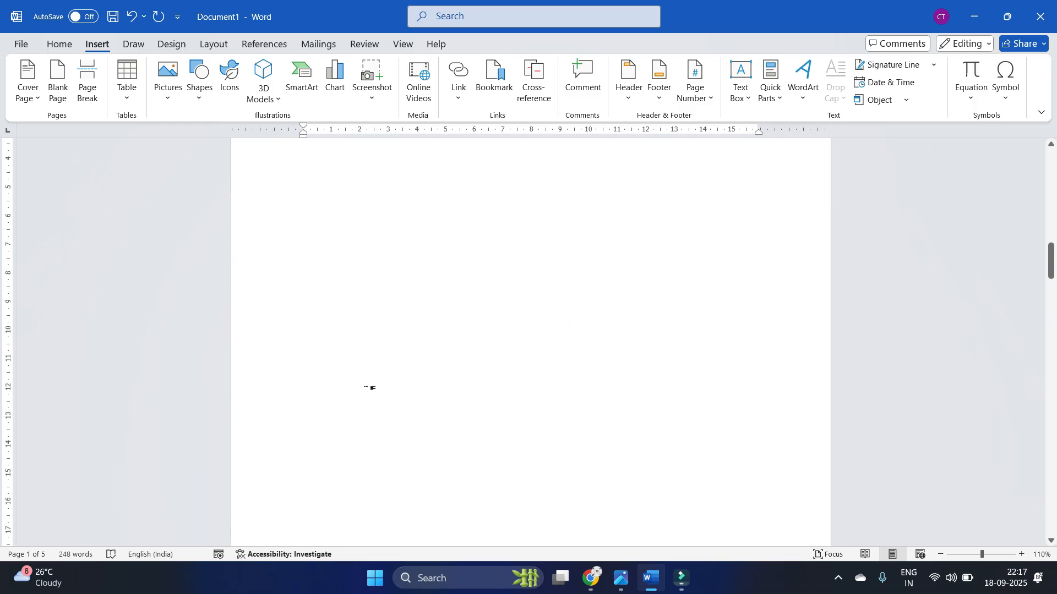
scroll(385, 383, "down", 8)
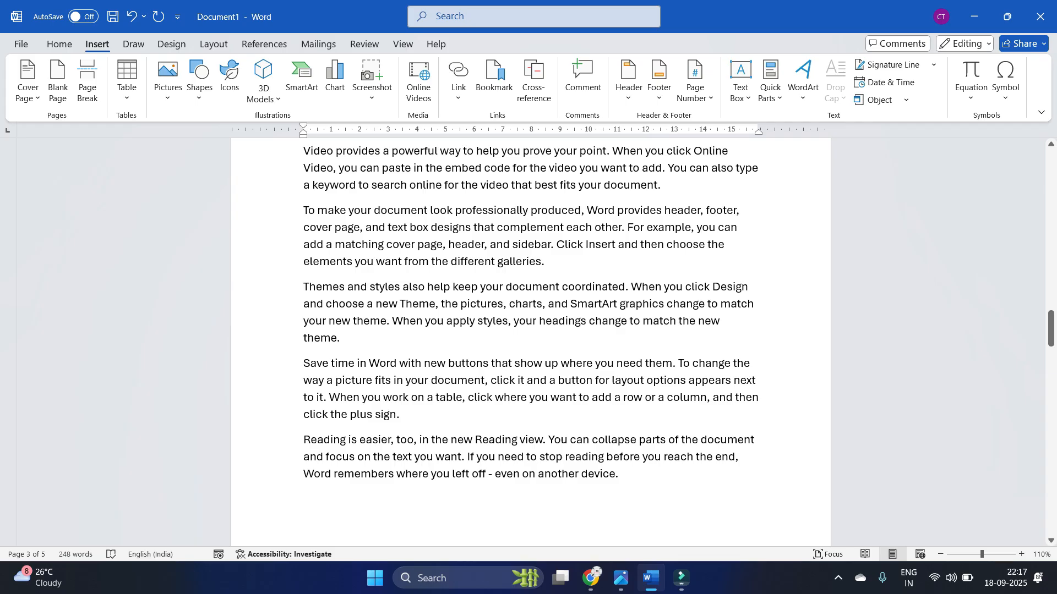
left_click(573, 261)
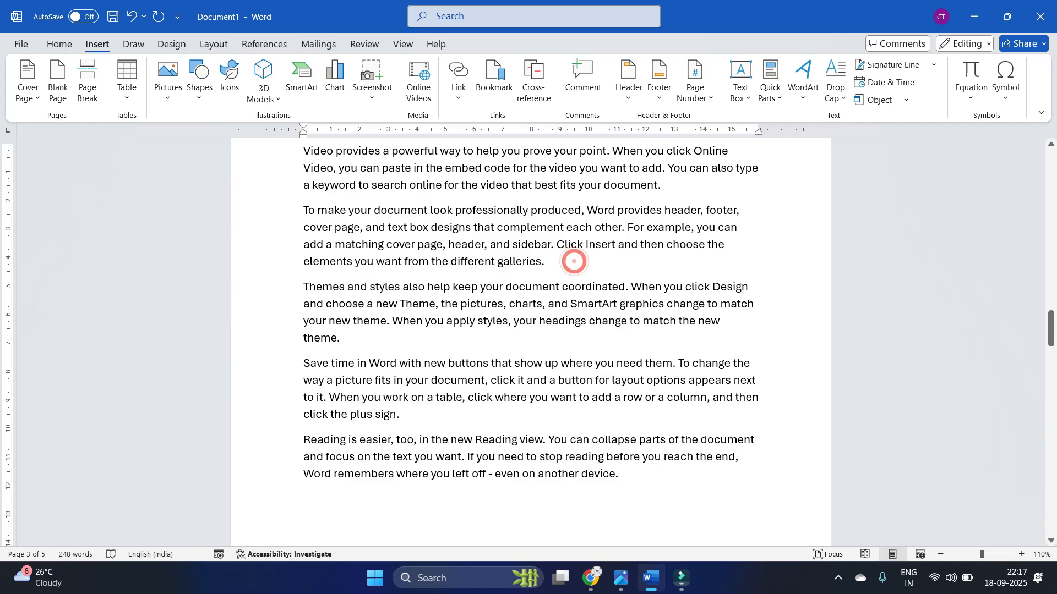
scroll(551, 306, "up", 1)
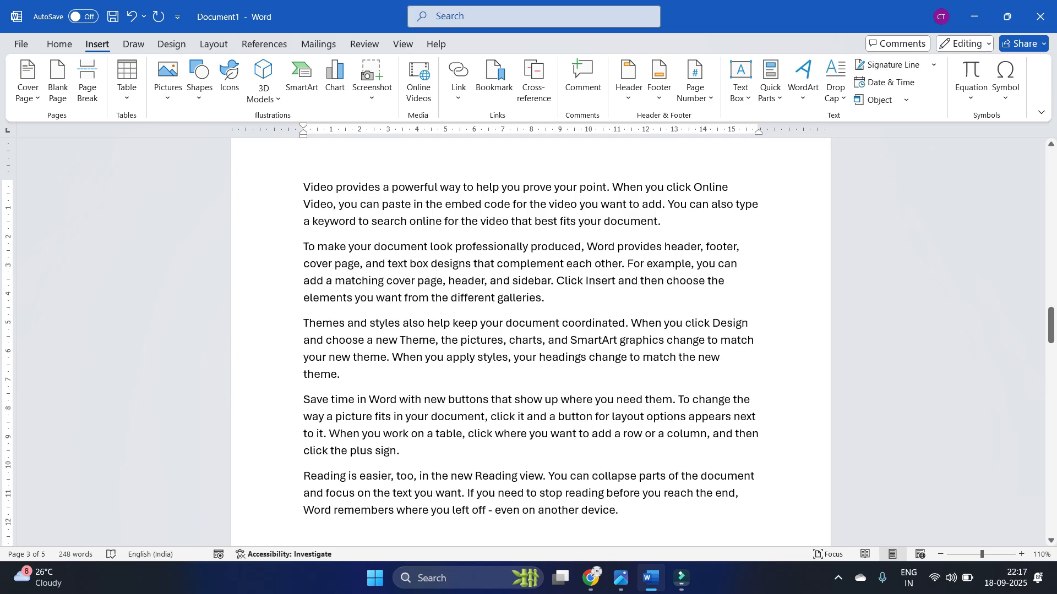
left_click_drag(551, 307, 303, 187)
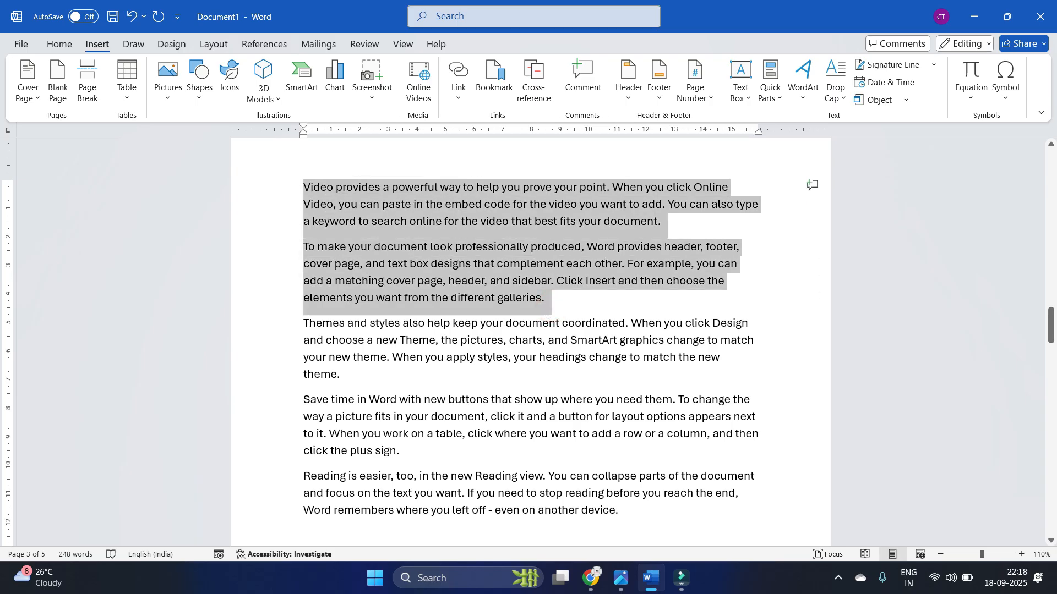
left_click(575, 358)
left_click_drag(286, 322, 622, 512)
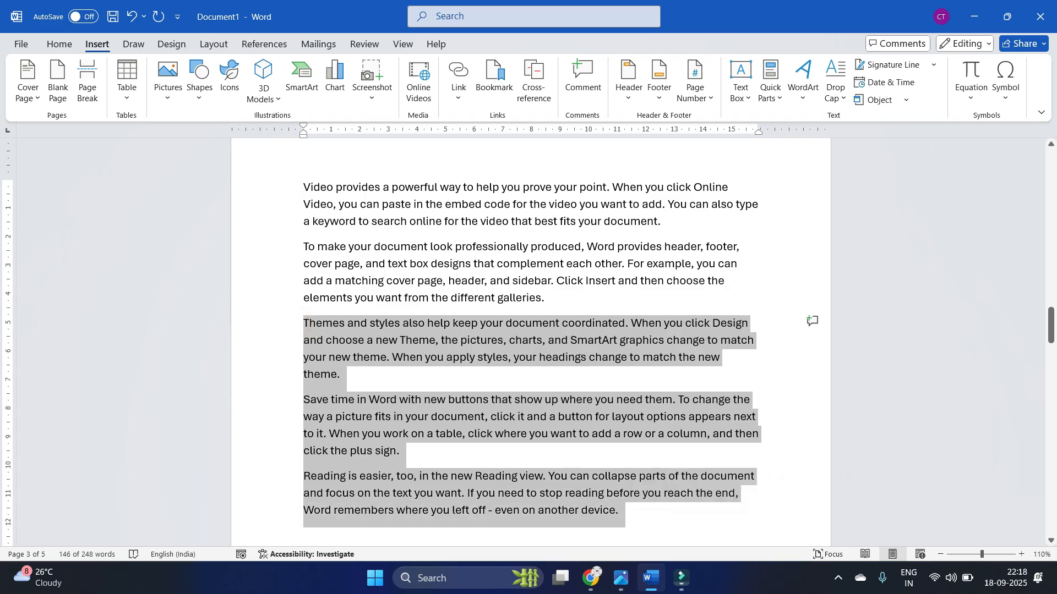
Step: Insert a page break after the second body paragraph on page 3
left_click(585, 304)
left_click(560, 305)
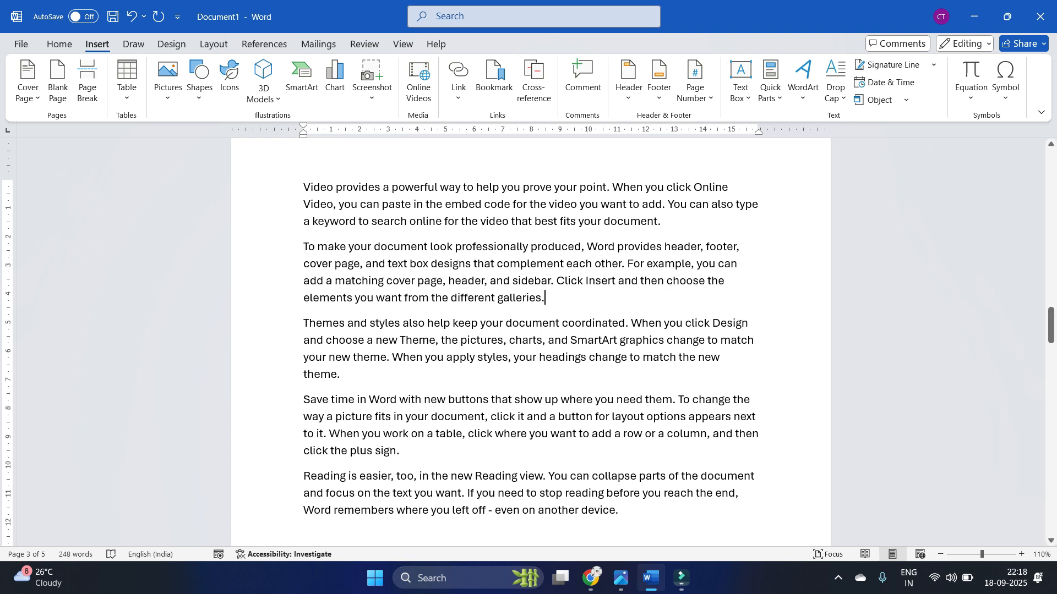
left_click_drag(546, 299, 303, 187)
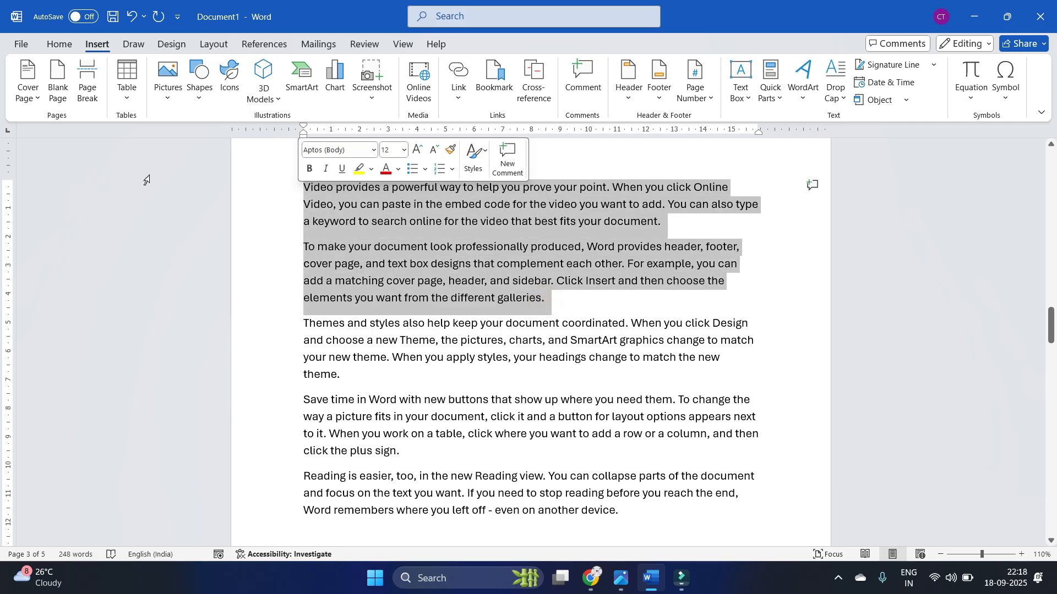
left_click(582, 301)
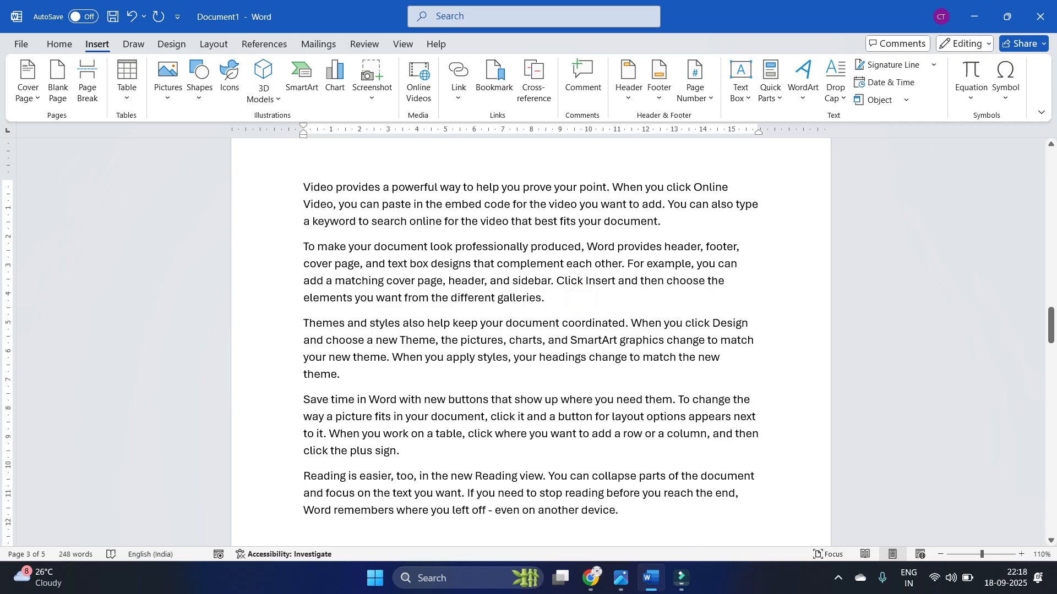
left_click(95, 93)
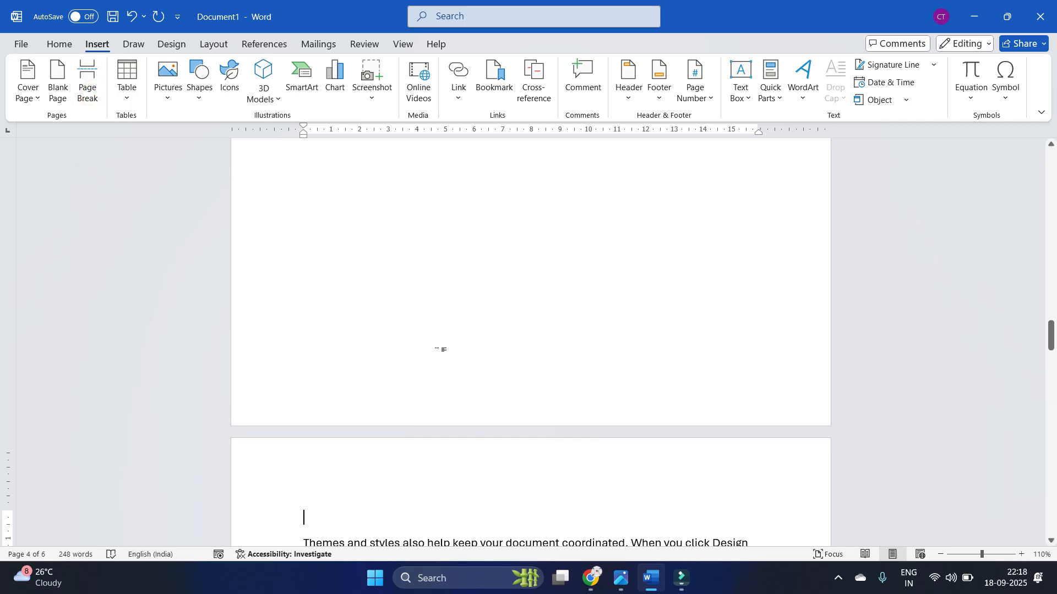
Step: Delete the blank page between the cover page and the body text
scroll(442, 349, "down", 9)
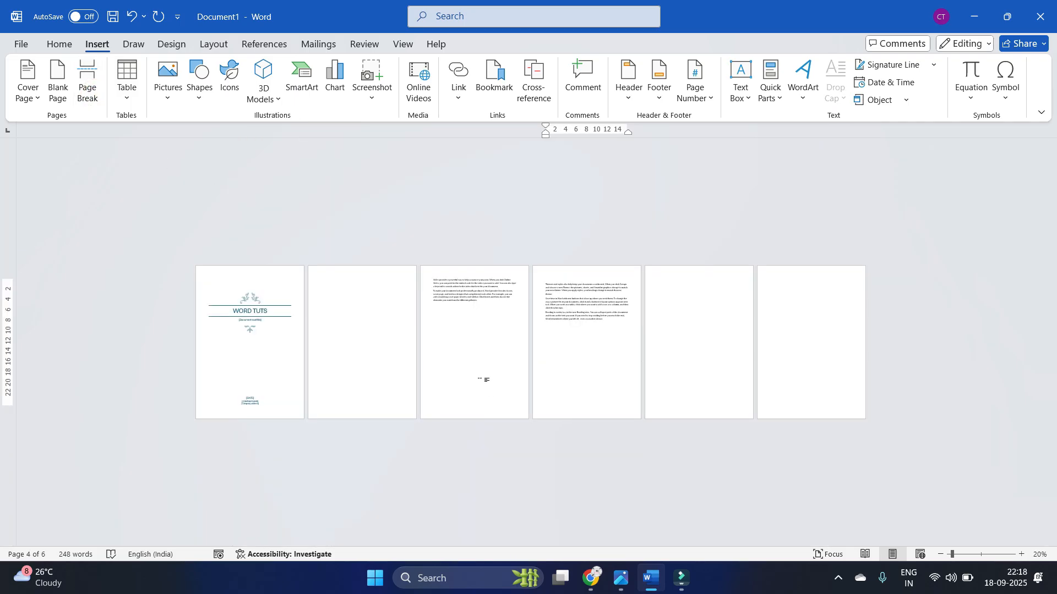
scroll(508, 323, "up", 3)
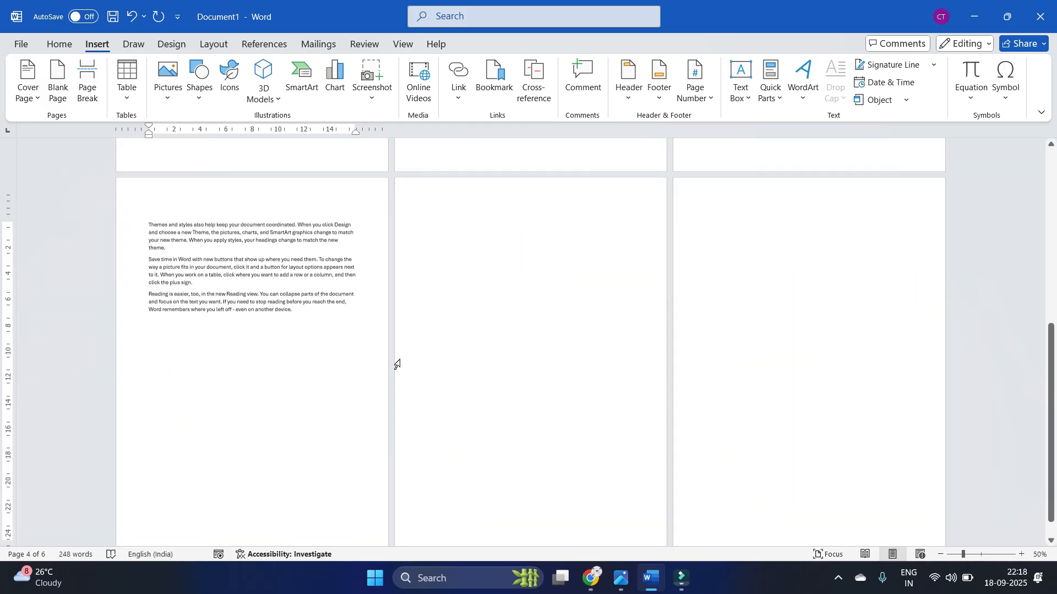
scroll(396, 363, "up", 5)
scroll(514, 434, "up", 2)
scroll(547, 448, "down", 1)
scroll(547, 448, "up", 3)
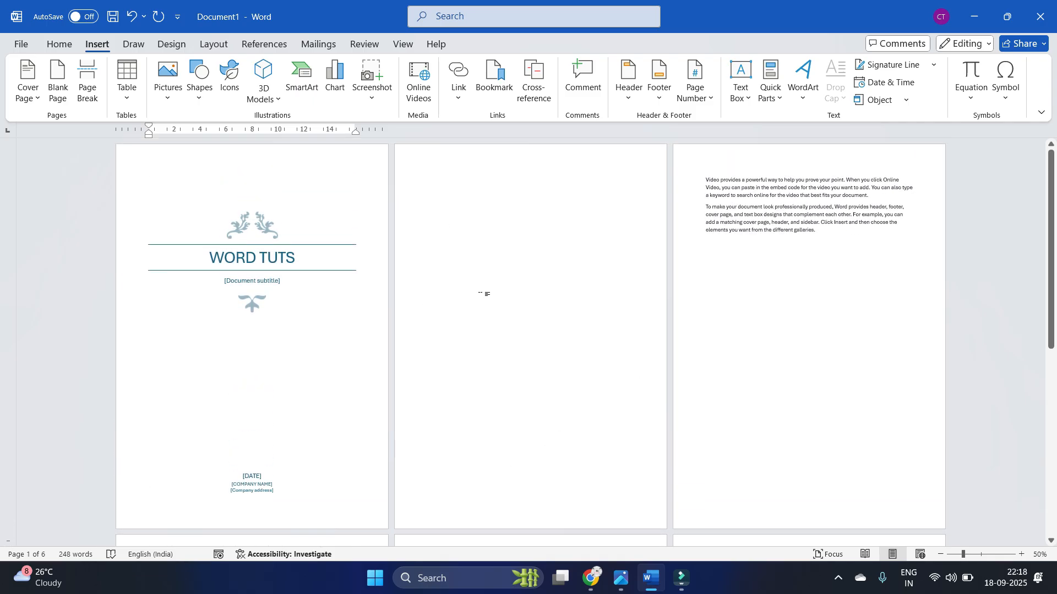
left_click(484, 294)
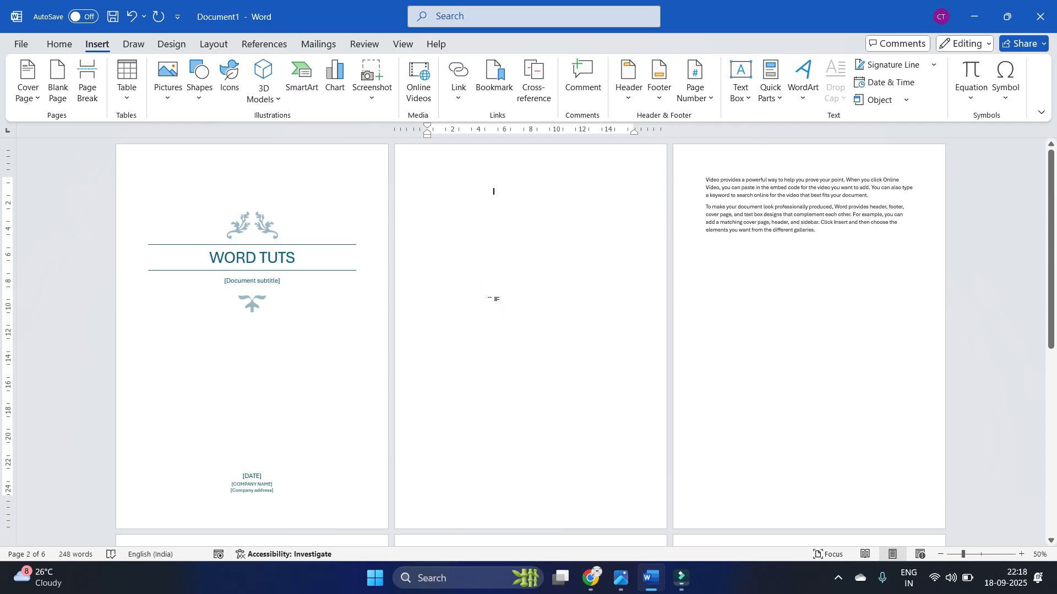
key("Delete")
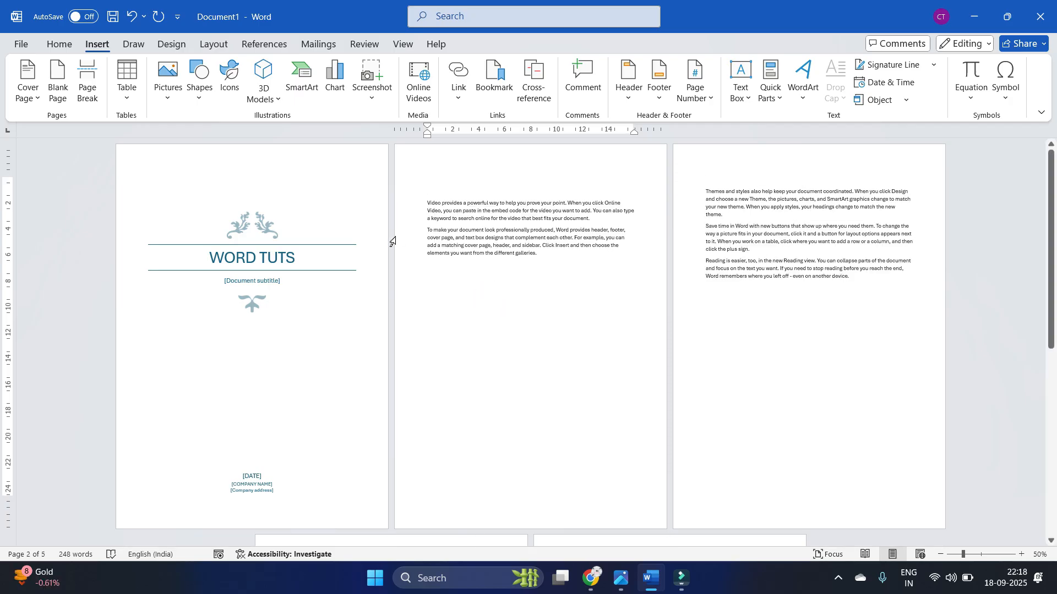
left_click(322, 363)
key("Delete")
left_click(201, 188)
key("BackSpace")
left_click(324, 284)
key("BackSpace")
key("BackSpace")
double_click(279, 297)
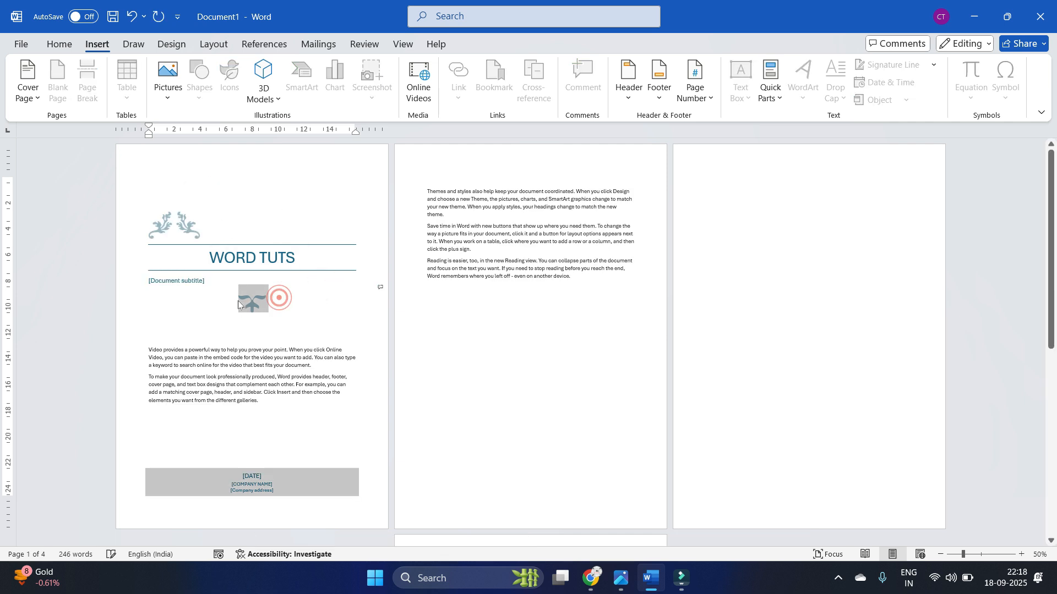
key("ctrl+z")
key("ctrl+z")
key("ctrl+z")
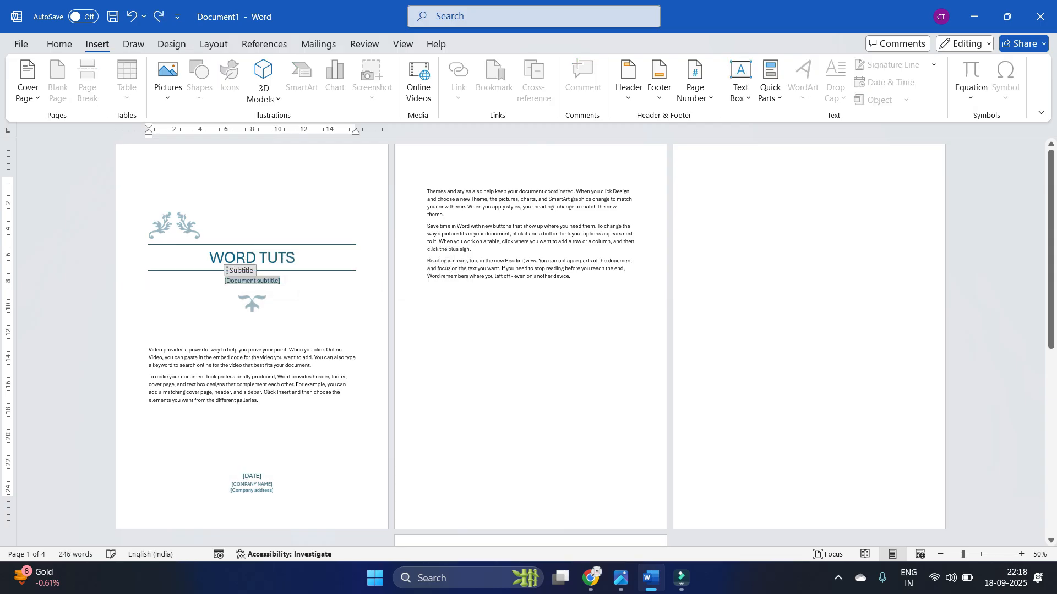
key("ctrl+Return")
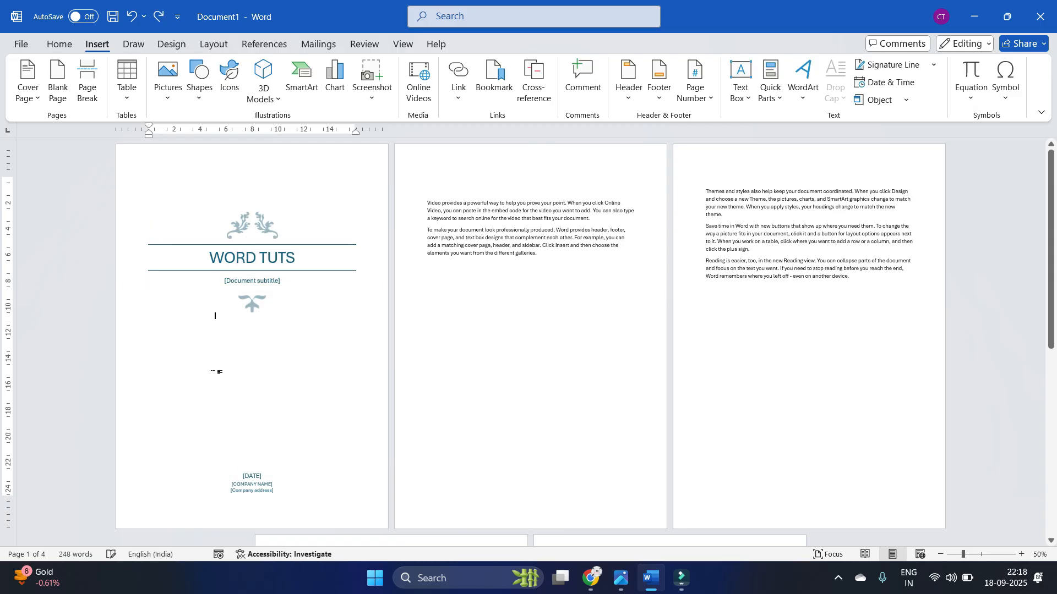
Step: Remove the current cover page and delete the blank pages at the end of the document
left_click(27, 88)
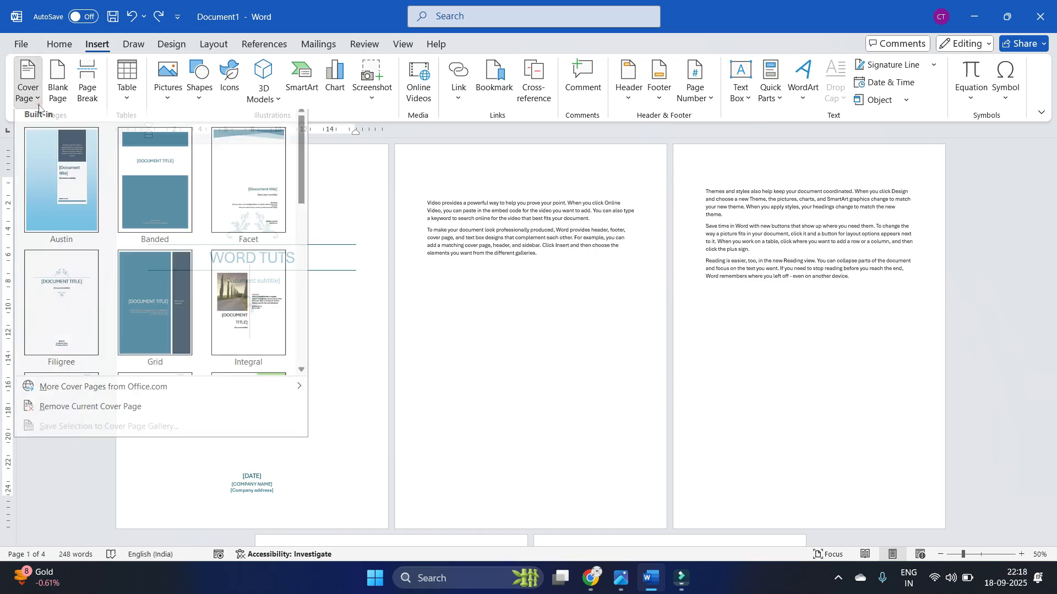
left_click(85, 421)
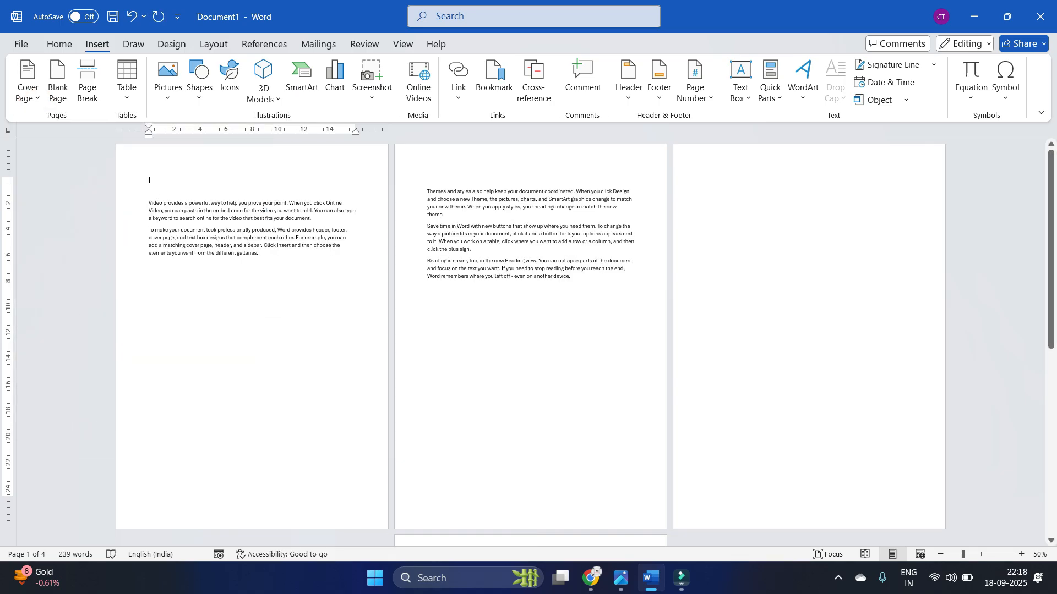
scroll(538, 484, "down", 2)
left_click(513, 516)
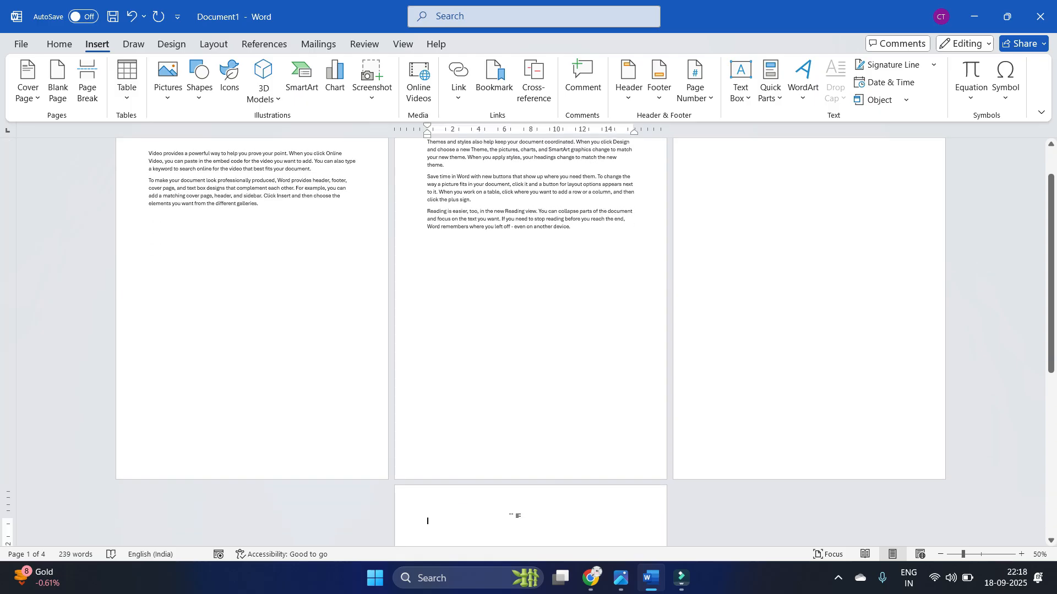
key("BackSpace")
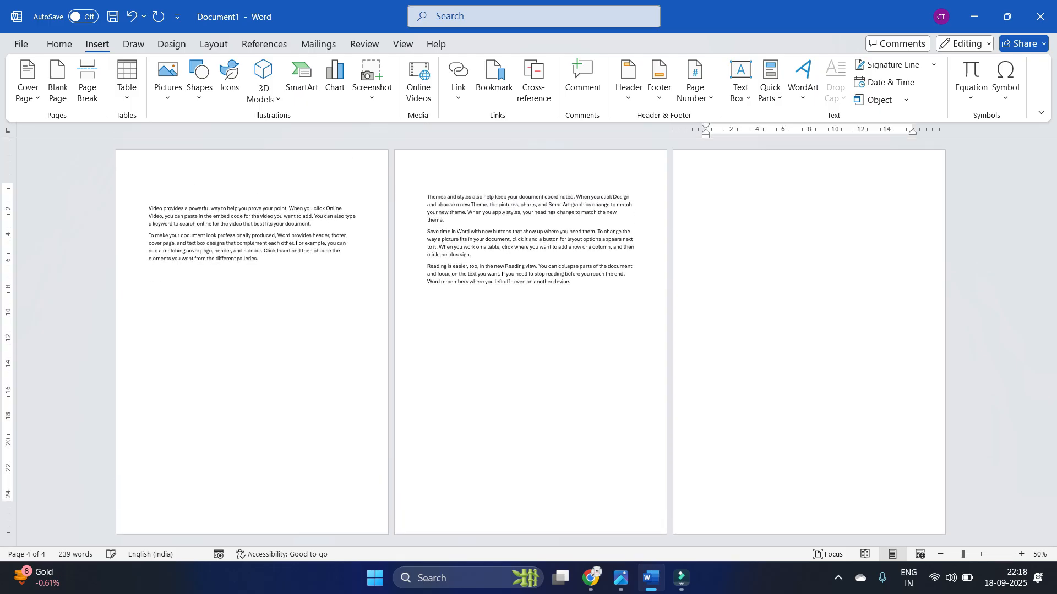
key("BackSpace")
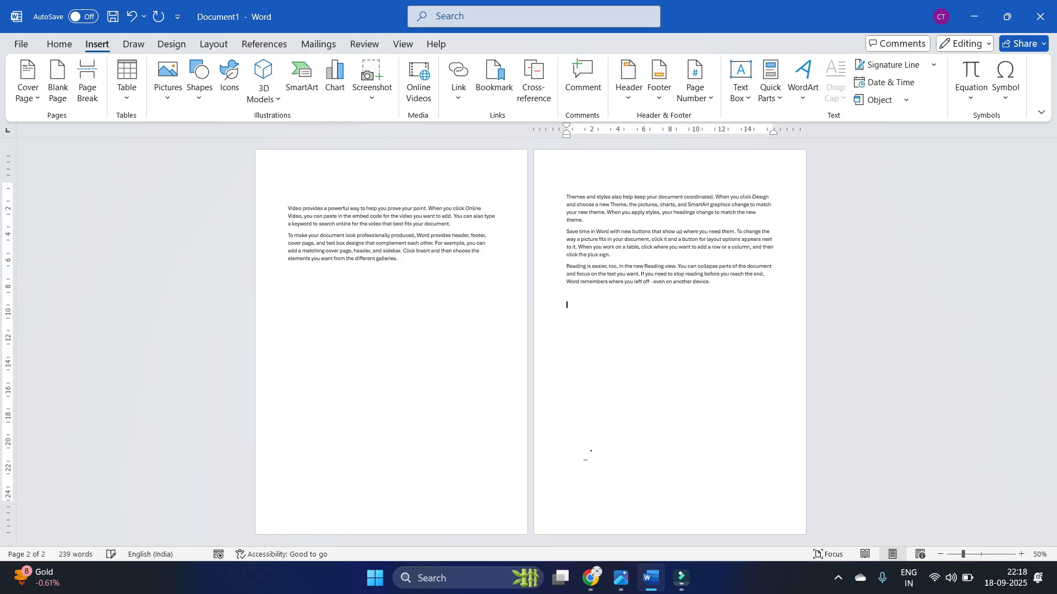
Step: Delete the page break and the empty lines between the second and third paragraphs so the text runs continuously on one page
left_click(587, 338)
left_click(382, 321)
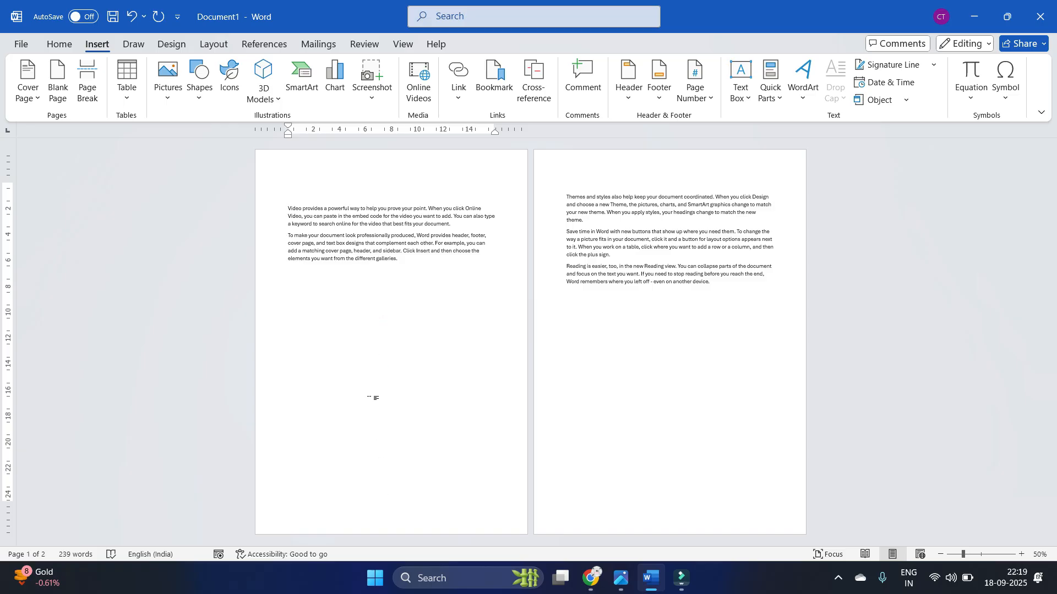
key("Delete")
left_click(455, 286)
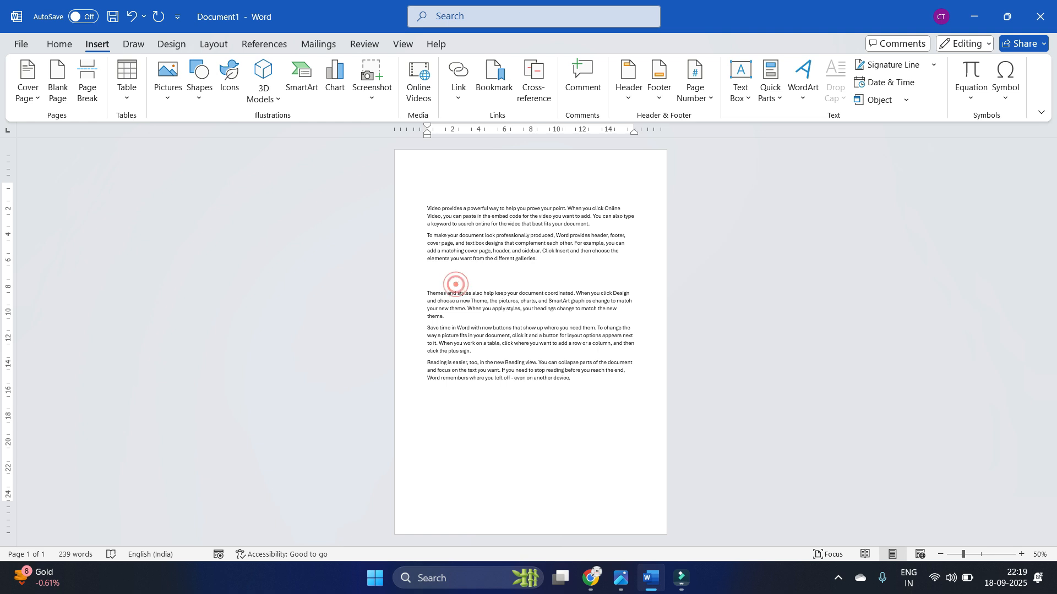
scroll(457, 287, "up", 3)
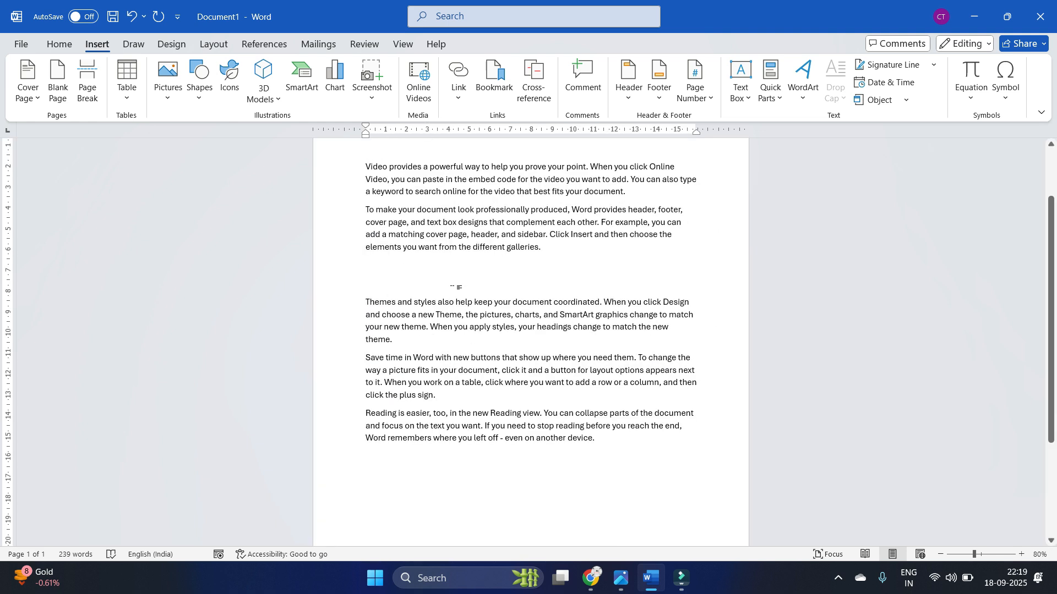
key("BackSpace")
key("BackSpace")
scroll(454, 286, "up", 1)
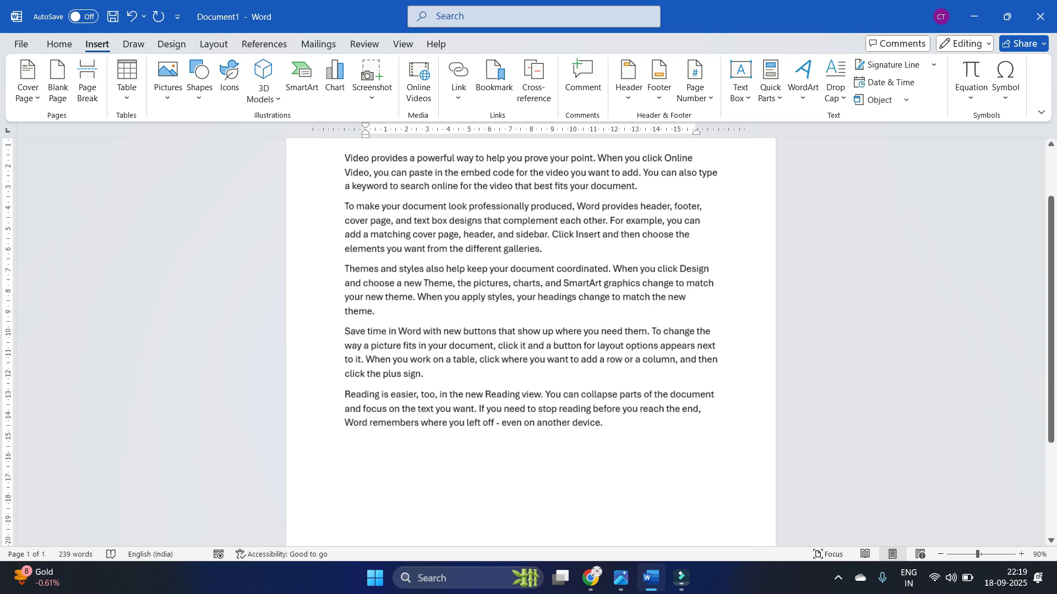
Step: Delete the empty lines above the first paragraph
scroll(101, 385, "up", 3)
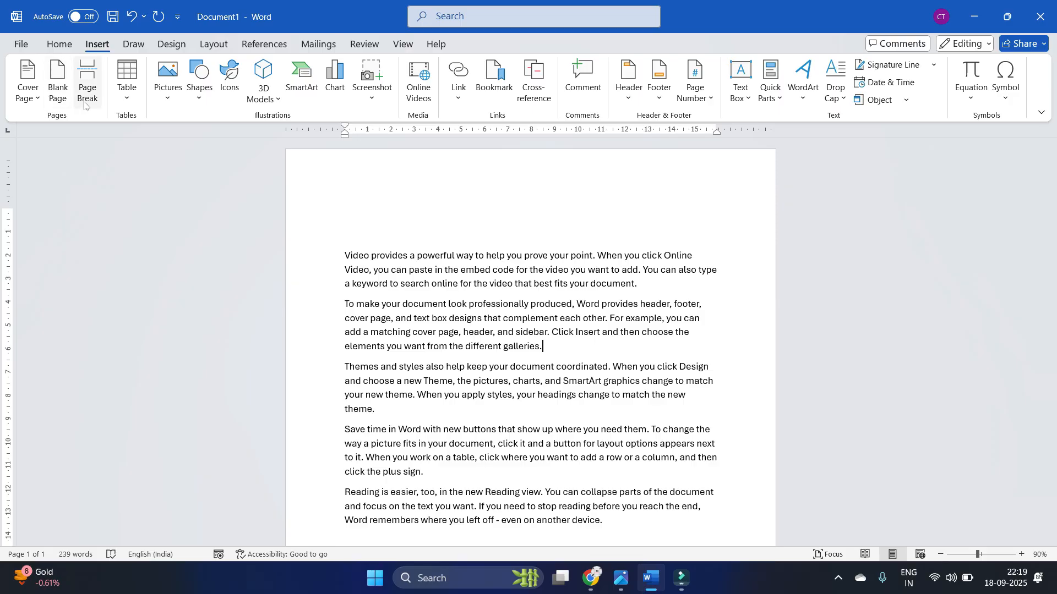
left_click(380, 227)
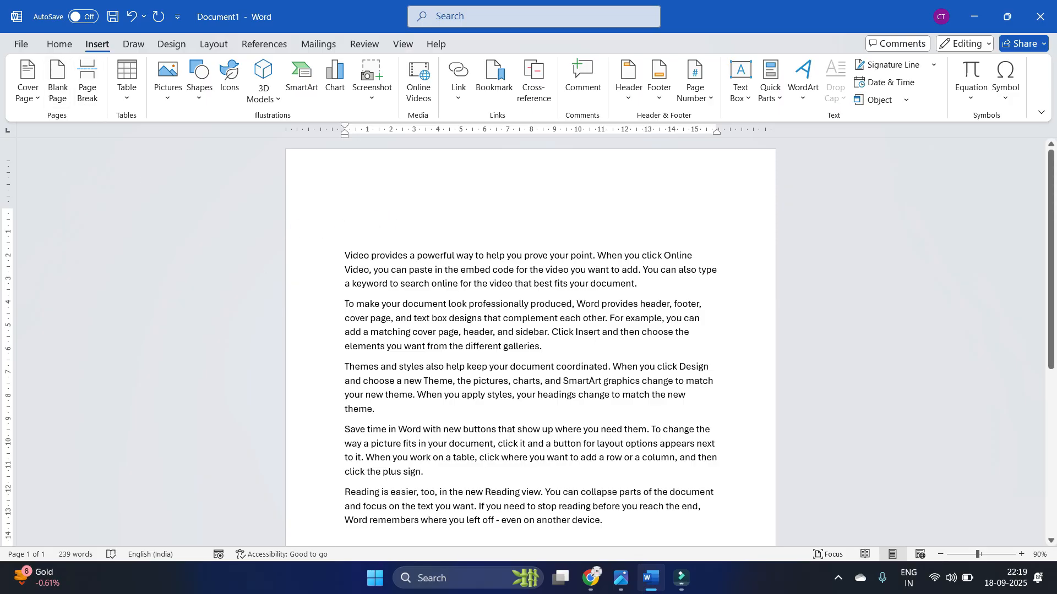
left_click(351, 235)
key("BackSpace")
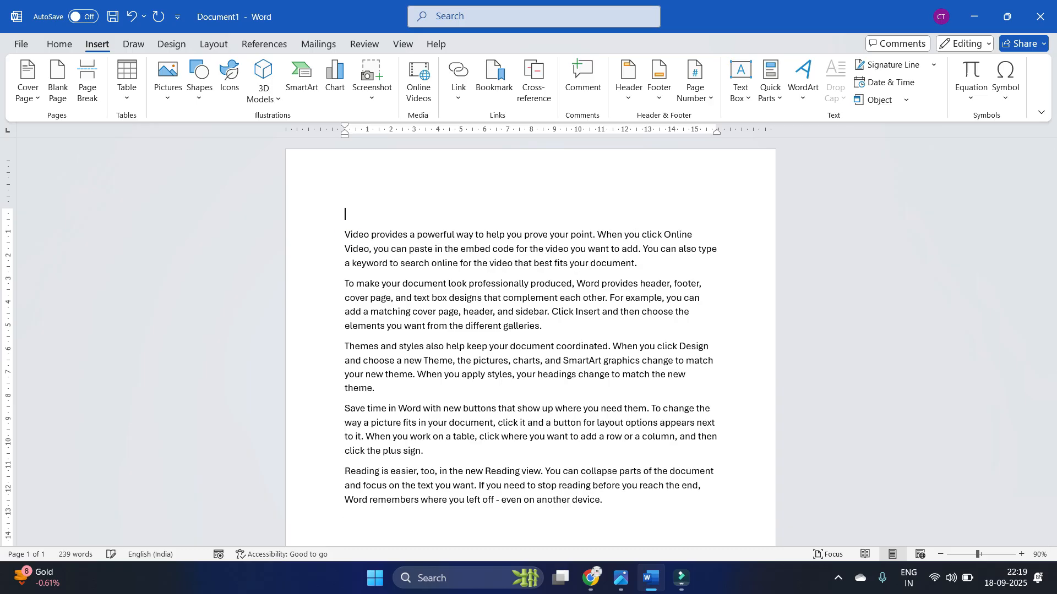
left_click(348, 232)
left_click(348, 231)
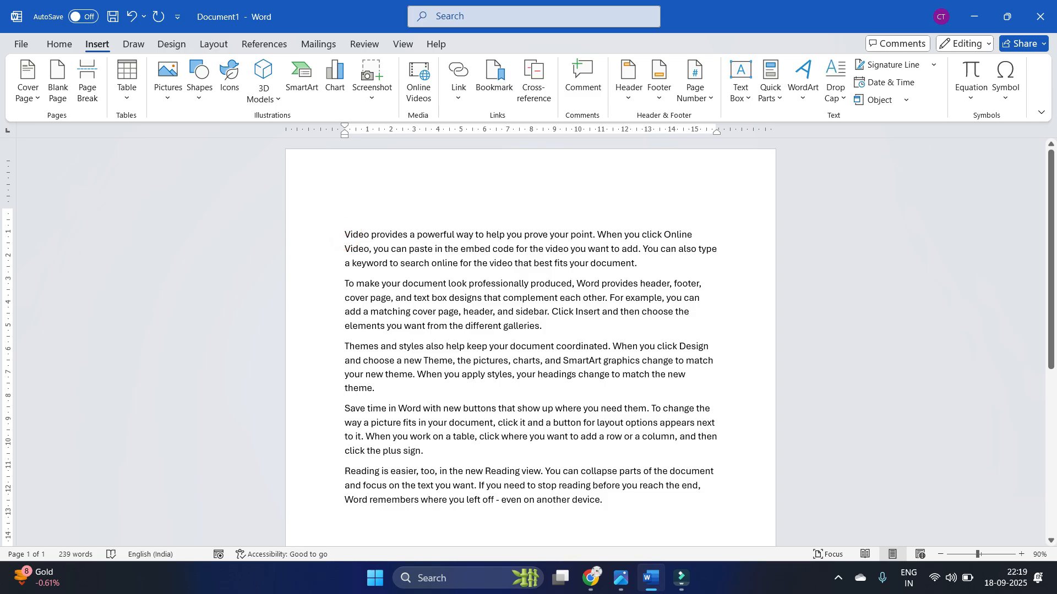
key("BackSpace")
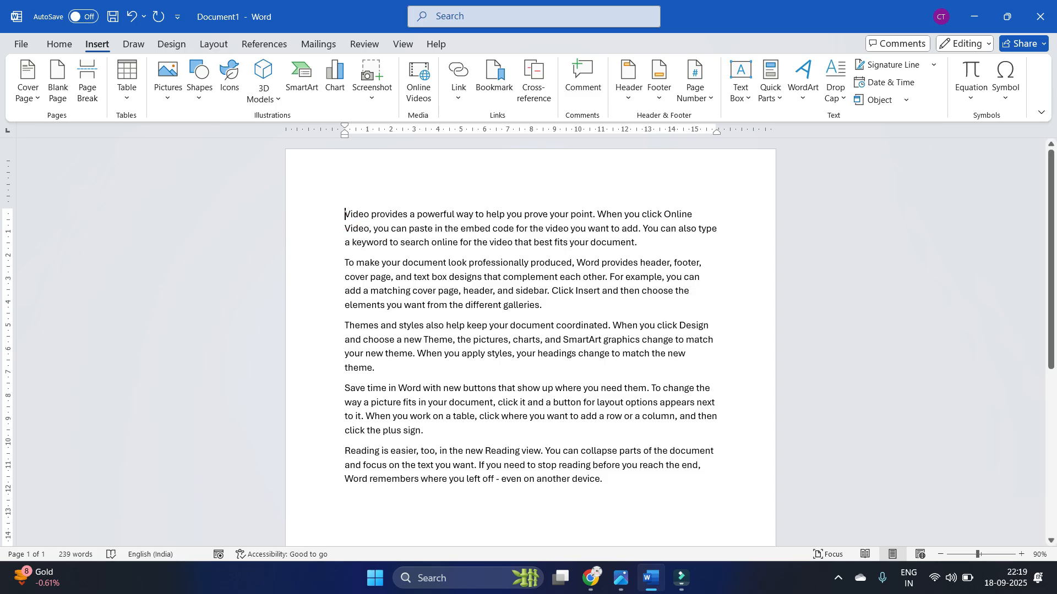
Step: Insert a table with five columns and four rows below the last paragraph
scroll(528, 341, "down", 1)
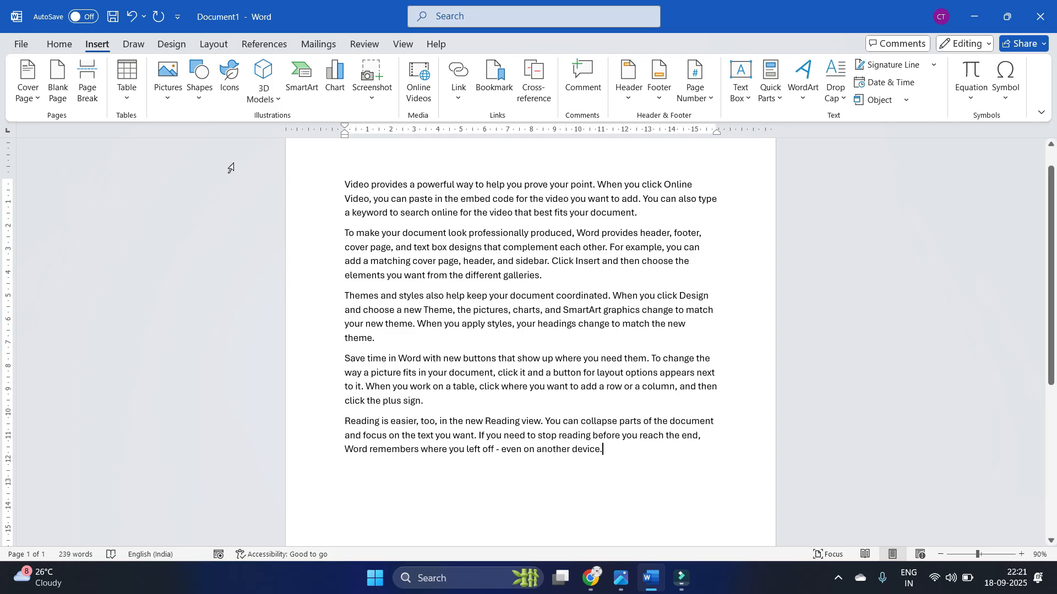
left_click(127, 99)
left_click(268, 164)
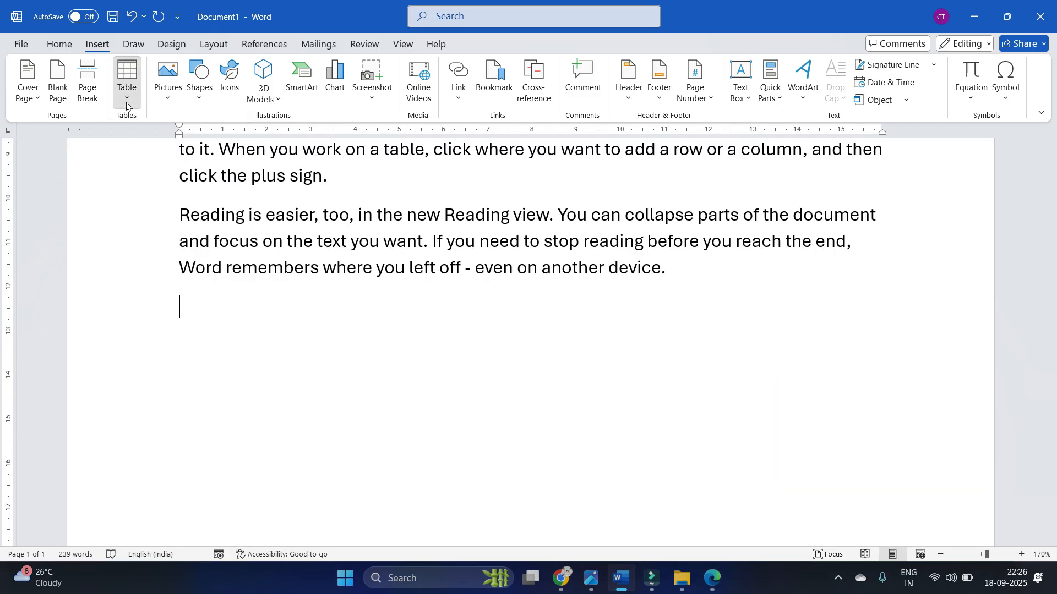
left_click(127, 101)
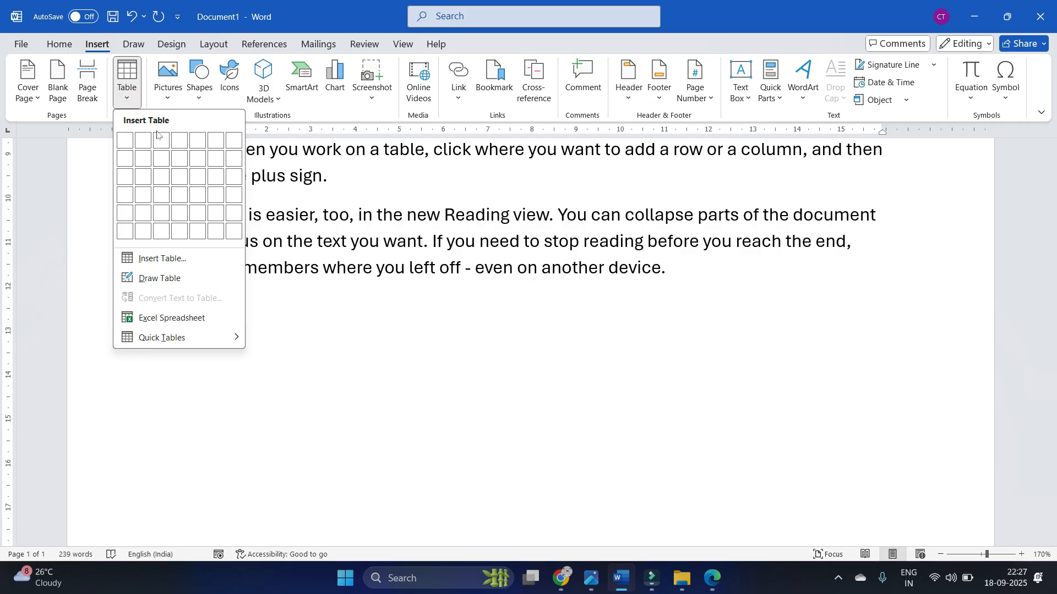
left_click(197, 195)
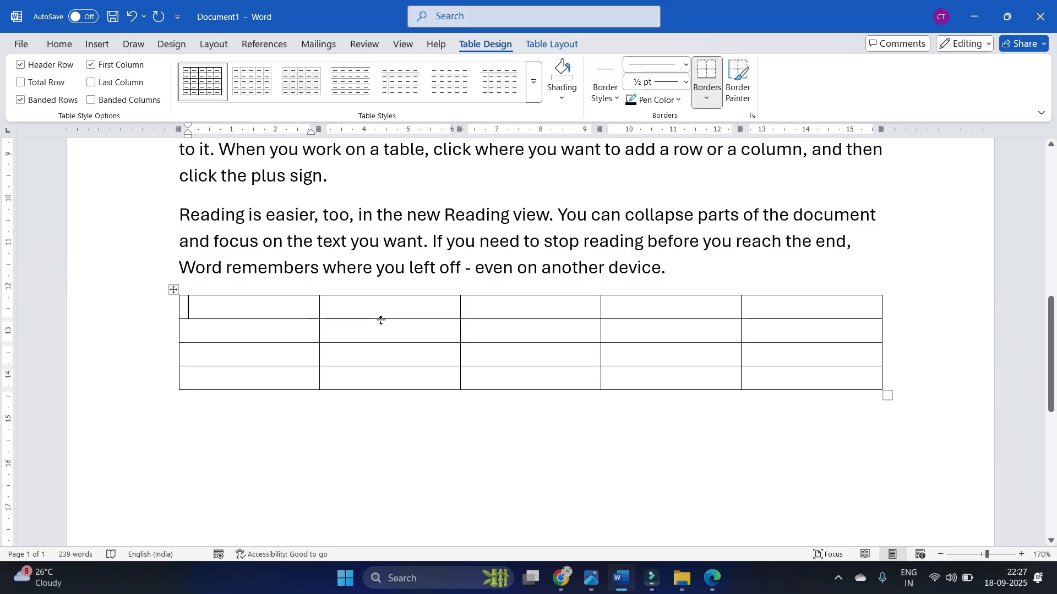
Step: Examine the table's structure, placing the cursor in several cells and selecting the first column, the first row and the whole table in turn
left_click(302, 302)
left_click(365, 308)
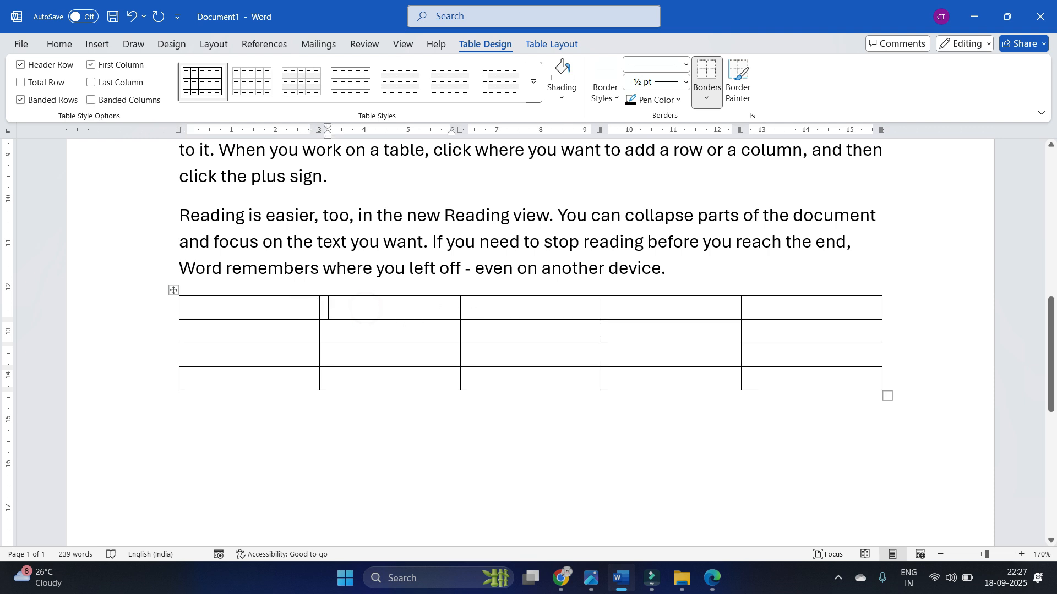
left_click(474, 305)
left_click(587, 305)
left_click(587, 305)
left_click(804, 378)
left_click(777, 309)
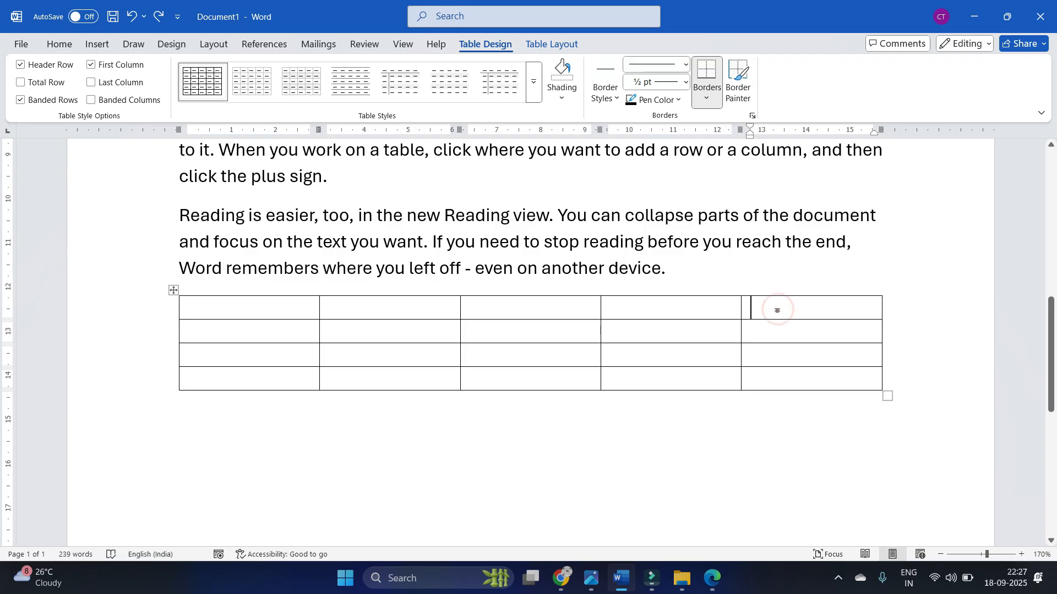
left_click_drag(255, 308, 255, 382)
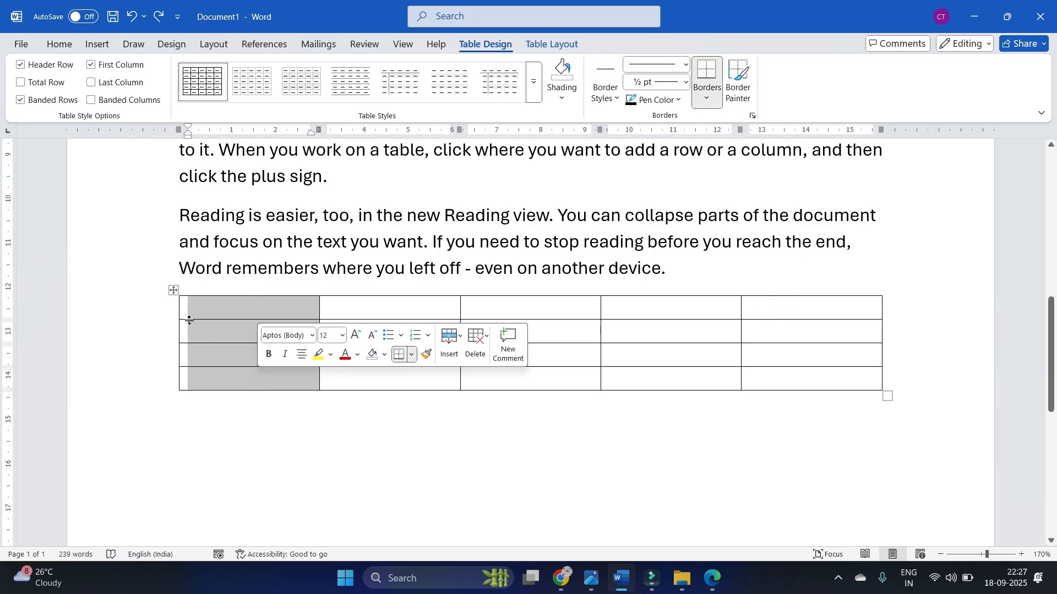
left_click(146, 319)
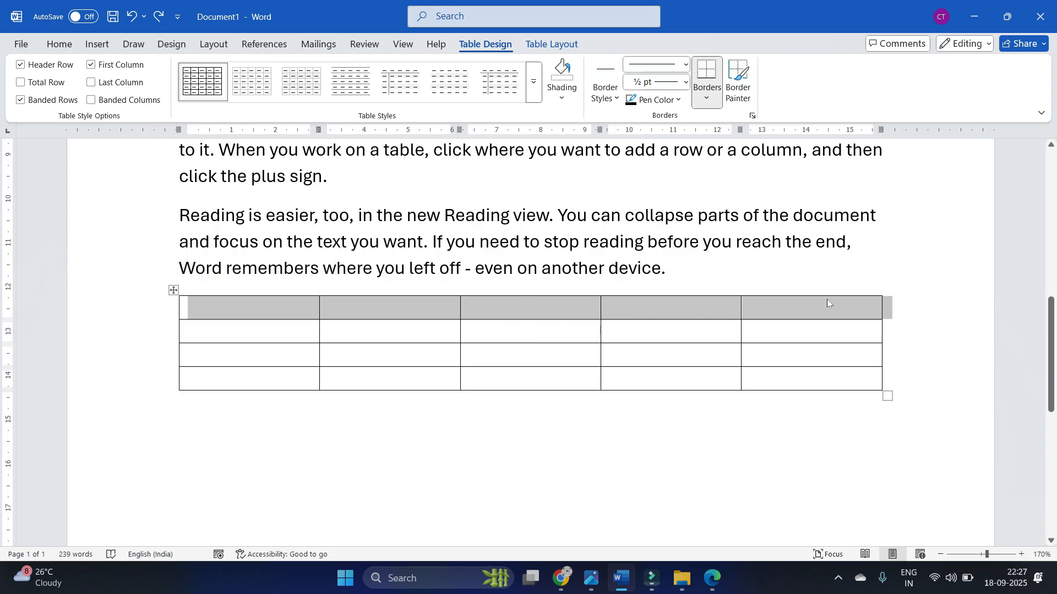
mouse_move(235, 309)
left_mouse_down()
mouse_move(573, 372)
mouse_move(767, 372)
left_mouse_up()
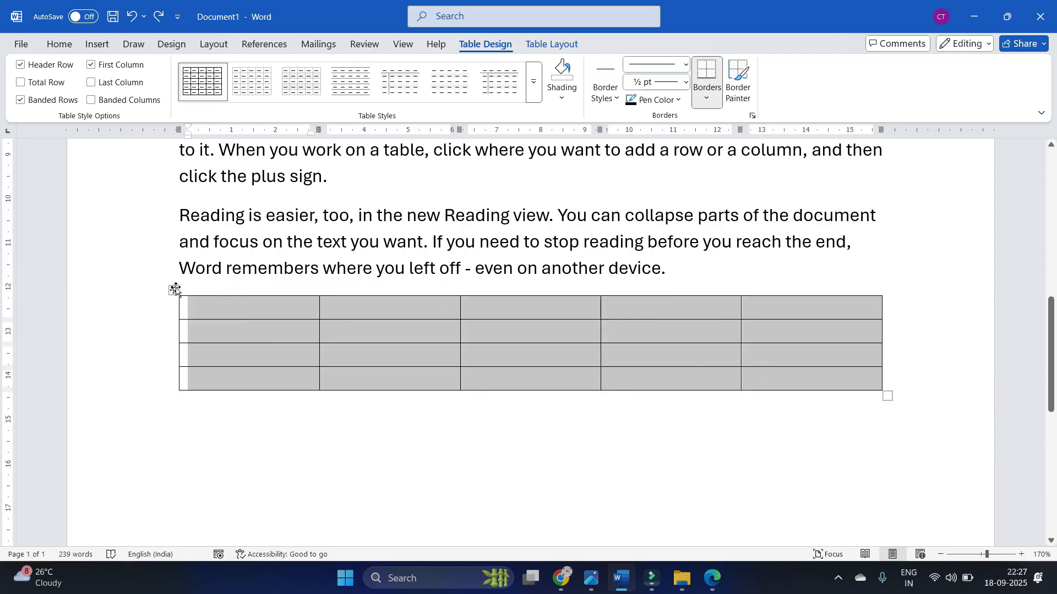
Step: Delete the whole five-column, four-row table below the last paragraph
left_click(687, 362)
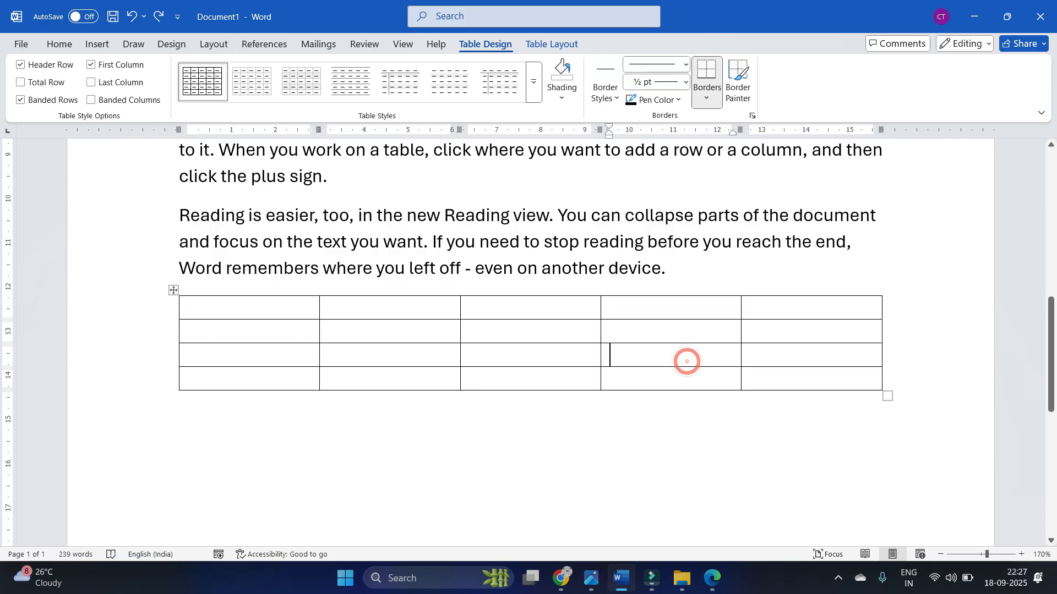
mouse_move(484, 379)
left_mouse_down()
mouse_move(765, 381)
mouse_move(231, 341)
mouse_move(230, 317)
left_mouse_up()
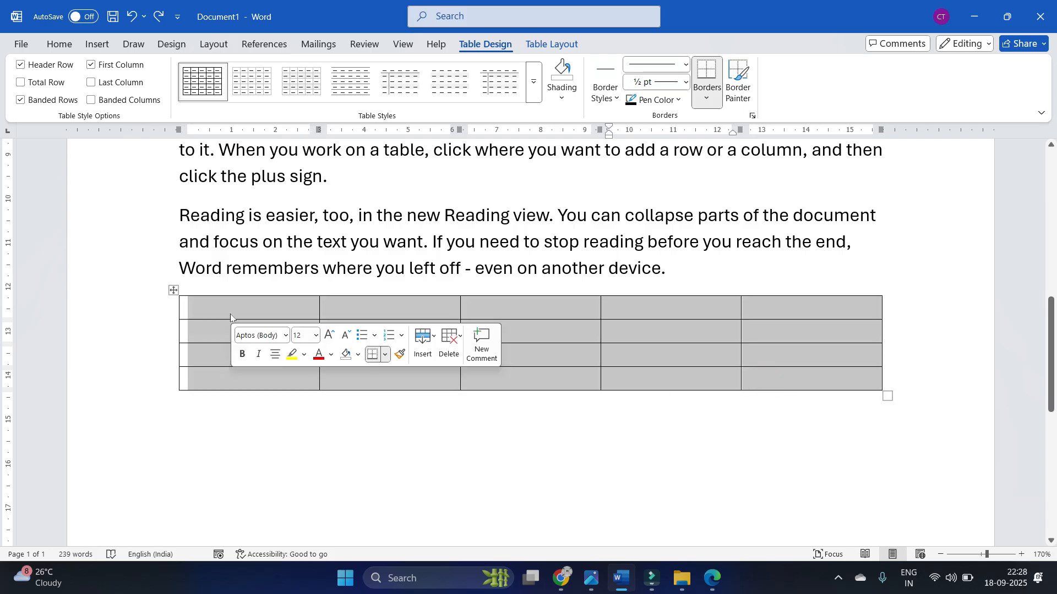
key("BackSpace")
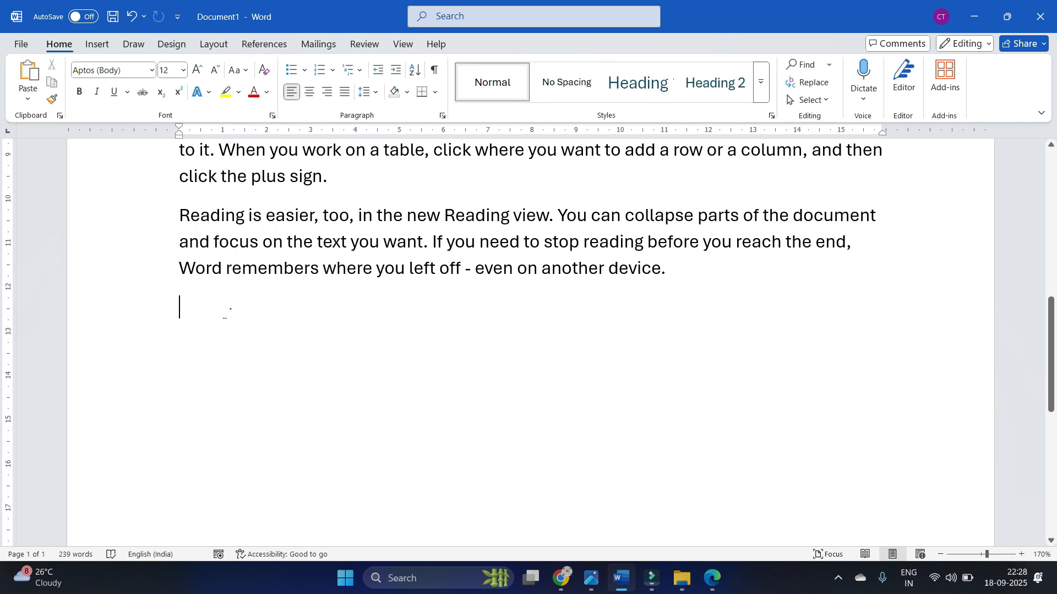
Step: Insert a table with 3 columns and 5 rows below the last paragraph by specifying its dimensions
left_click(101, 48)
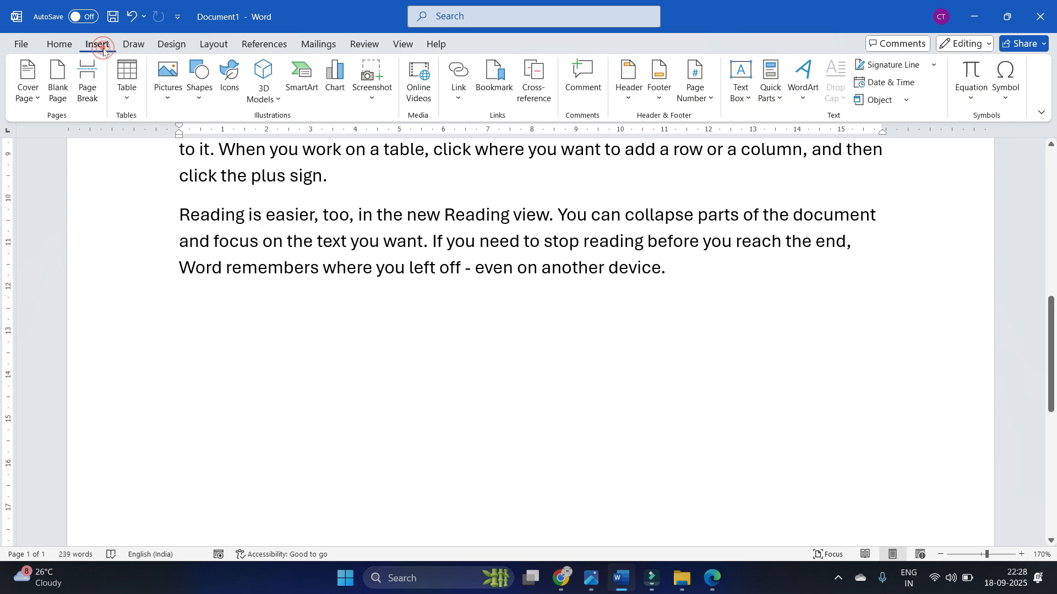
left_click(124, 98)
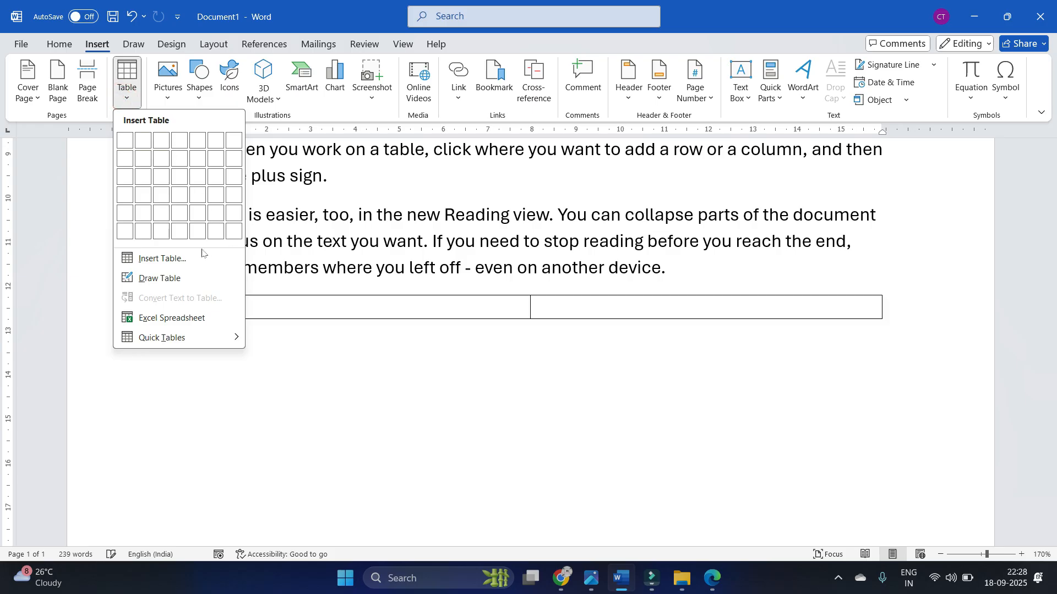
left_click(164, 258)
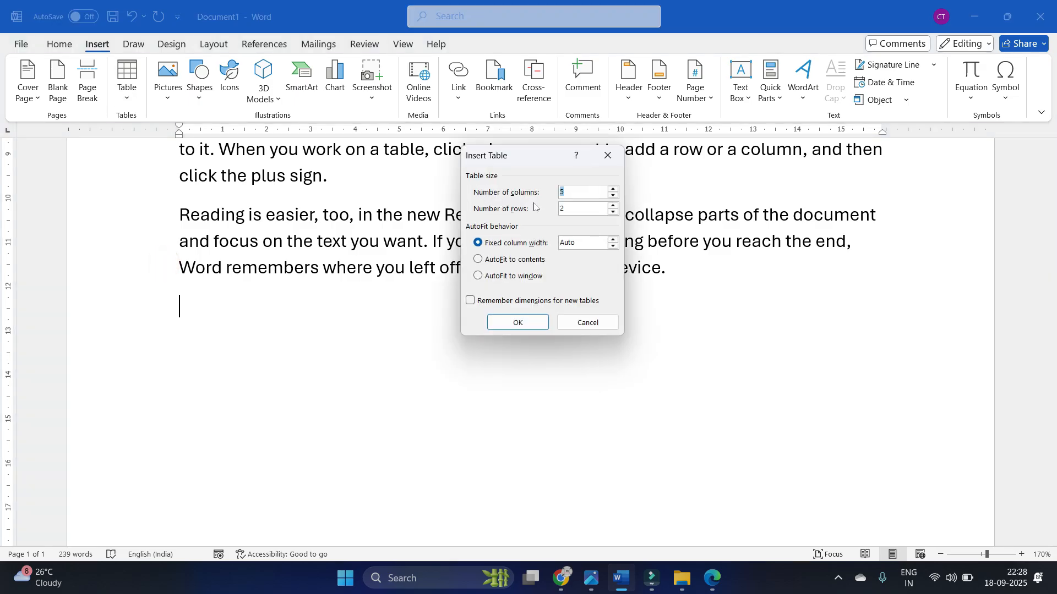
type("3")
double_click(578, 208)
type("5")
left_click(524, 323)
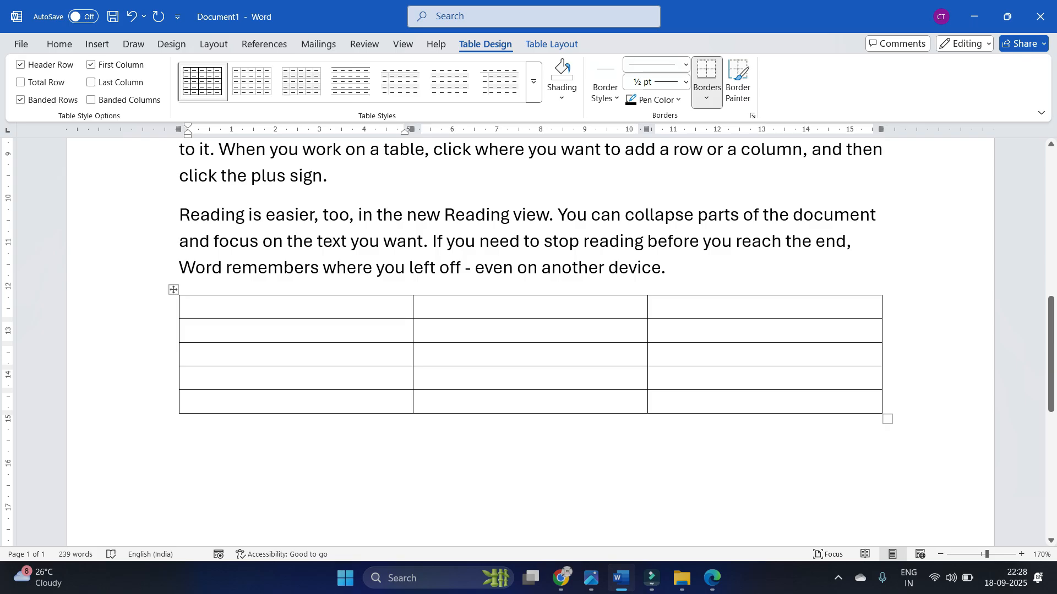
Step: Fill the table's first row with the headings "Sr. no.", "Name" and "Contact no."
left_click(323, 310)
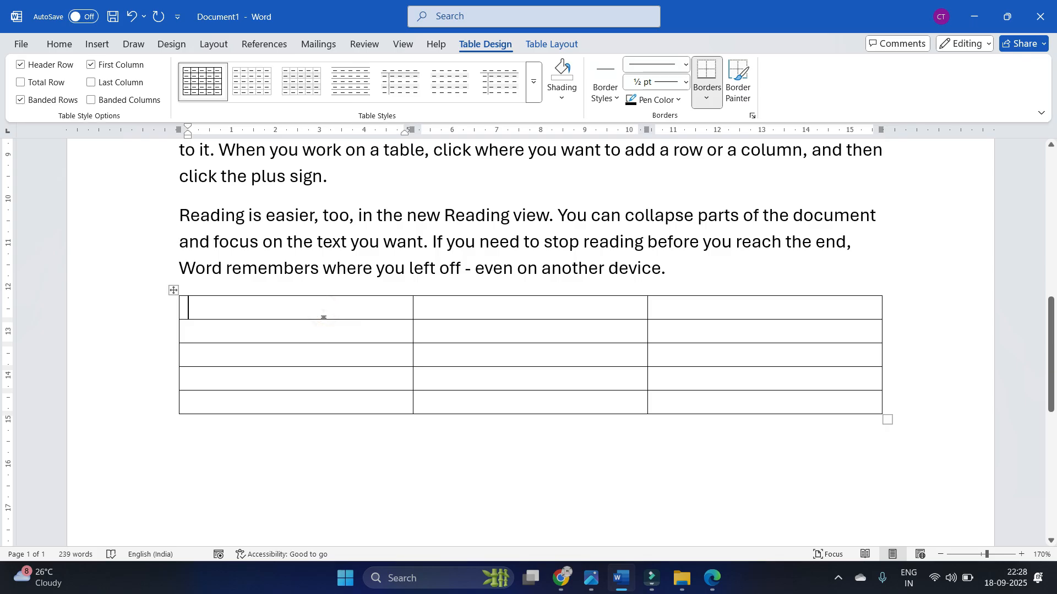
type("sr. no.")
left_click(473, 306)
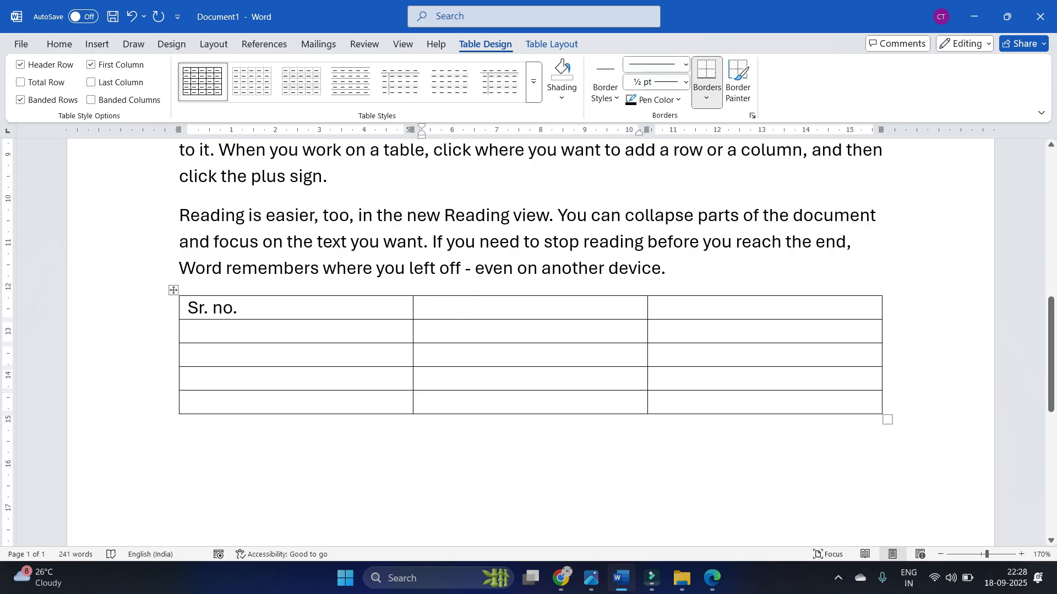
type("name")
key("Tab")
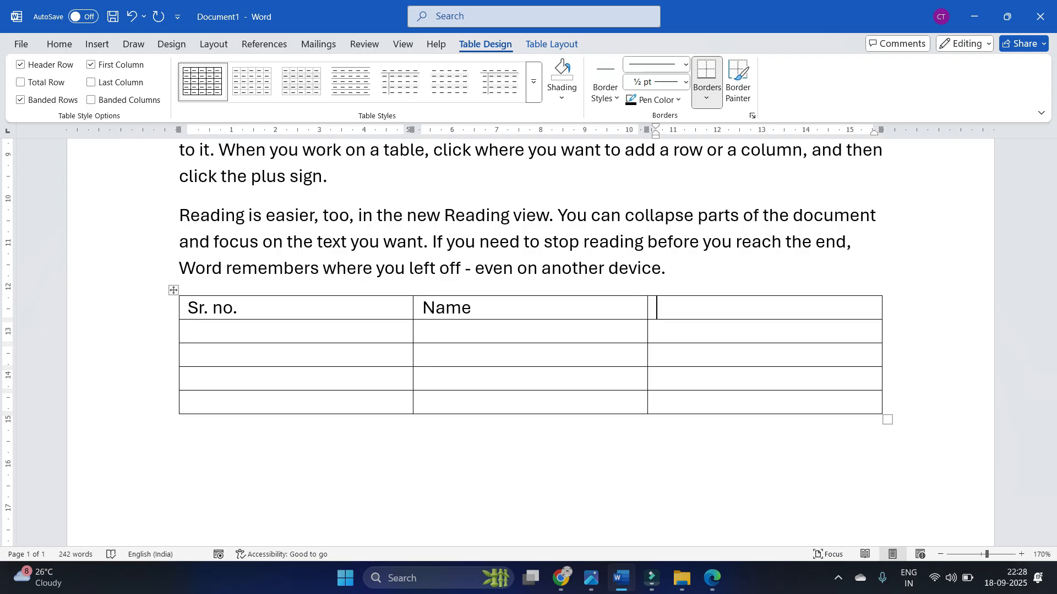
type("contact no.")
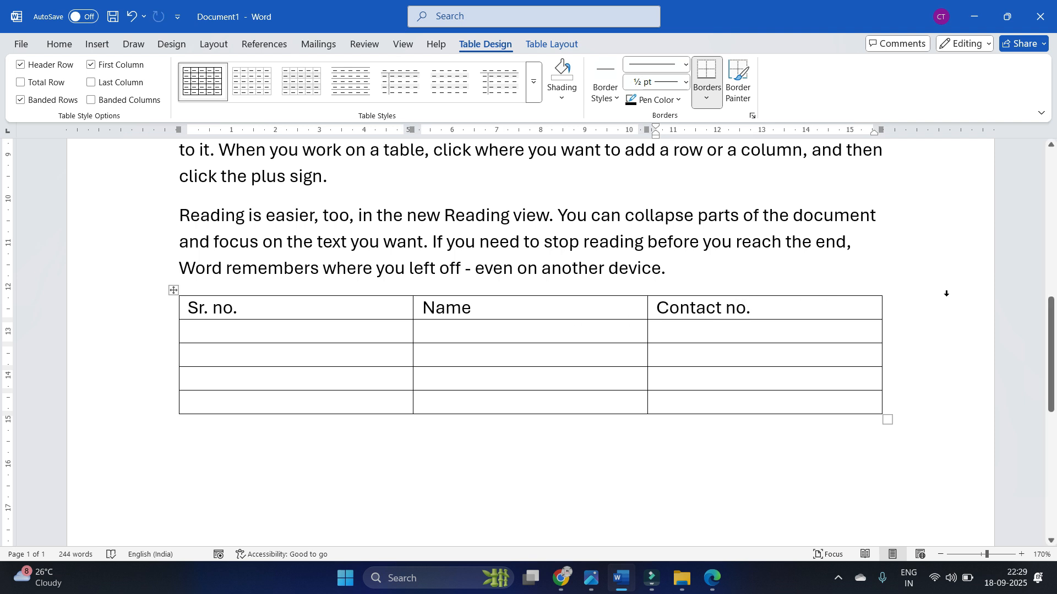
Step: Insert a column to the right of the "Contact no." column
left_click(778, 307)
left_click(766, 307)
left_click(772, 315)
left_click(610, 150)
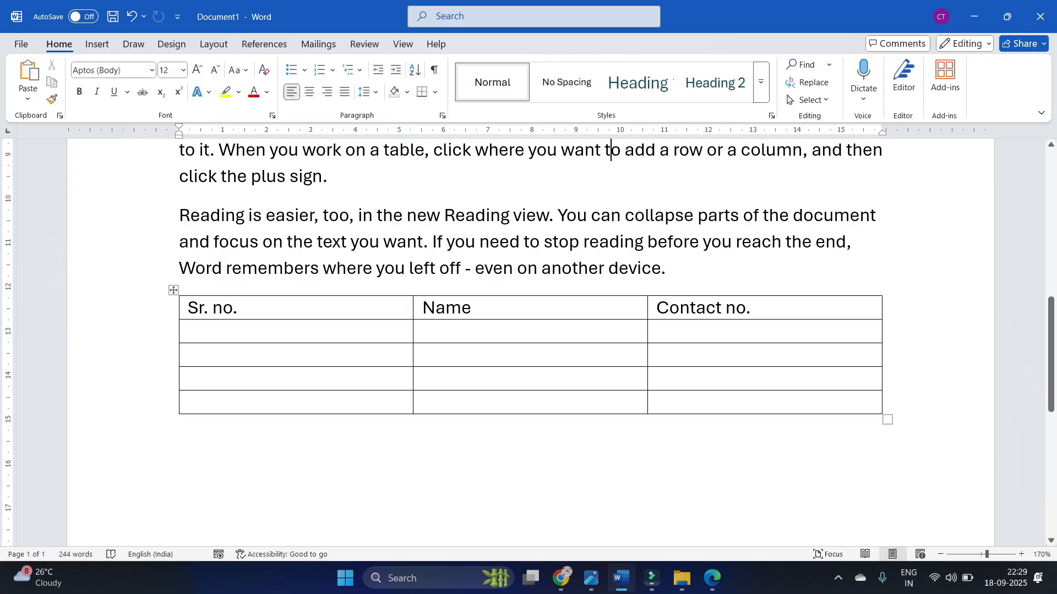
left_click(660, 311)
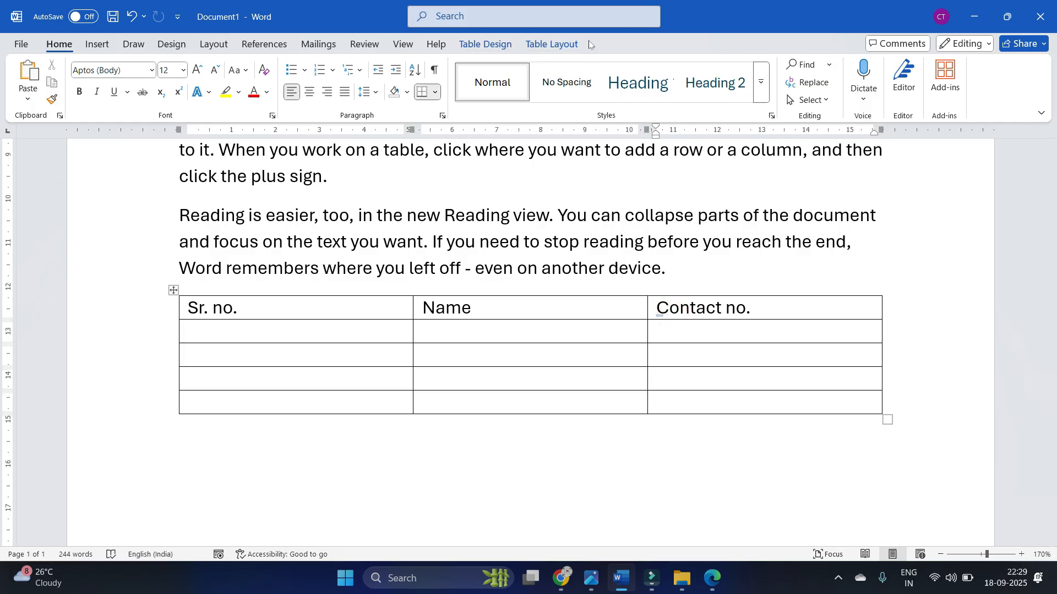
left_click(773, 309)
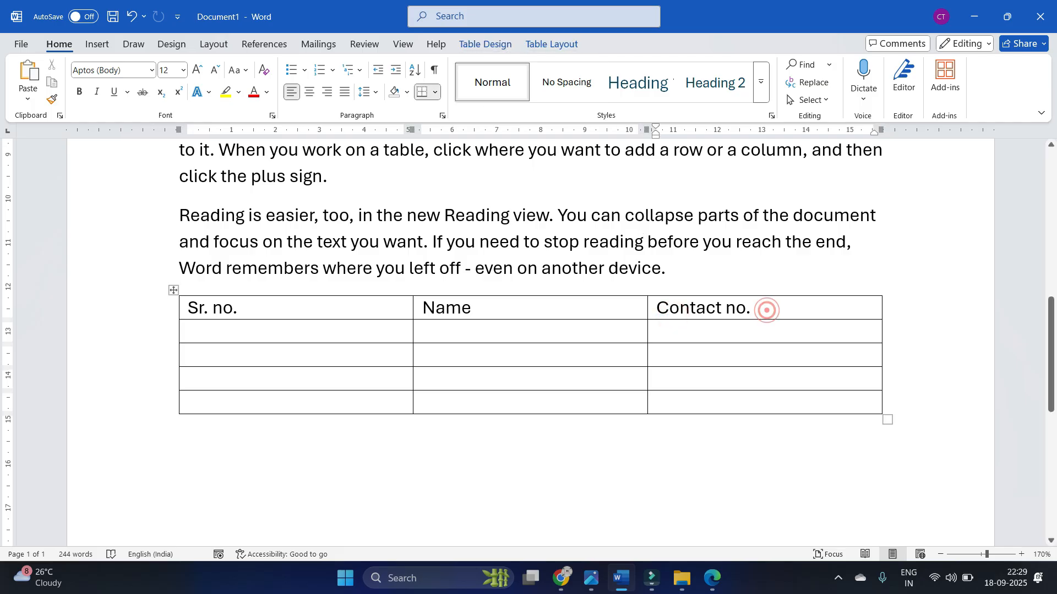
left_click(553, 48)
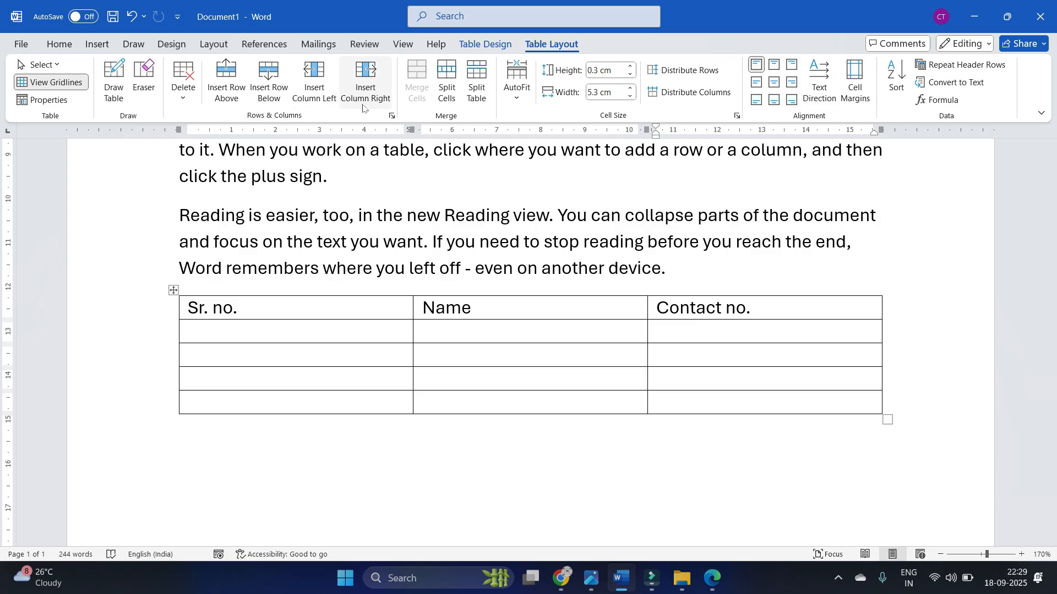
left_click(788, 313)
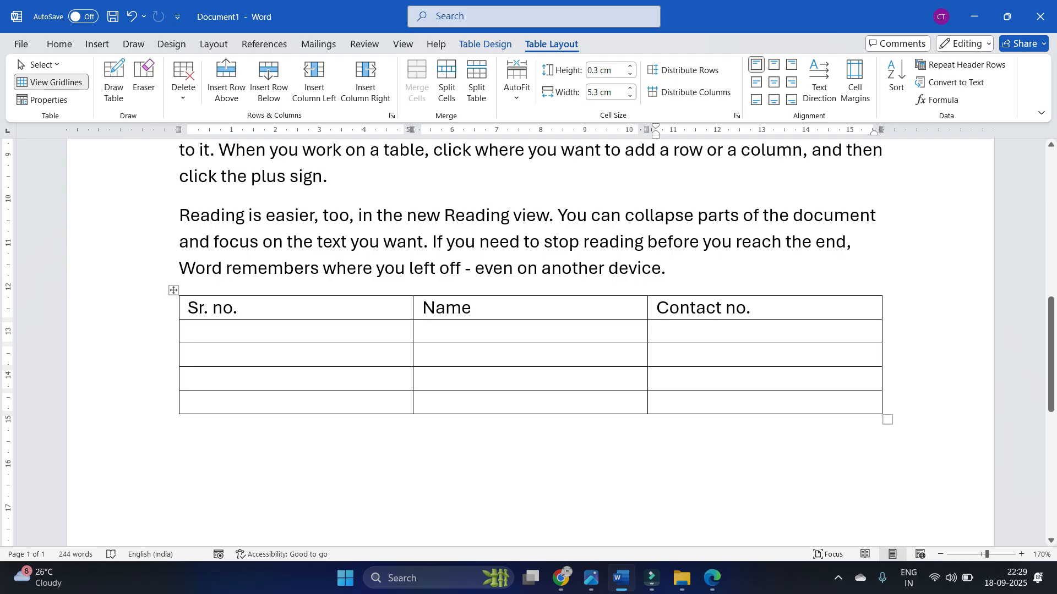
left_click(364, 108)
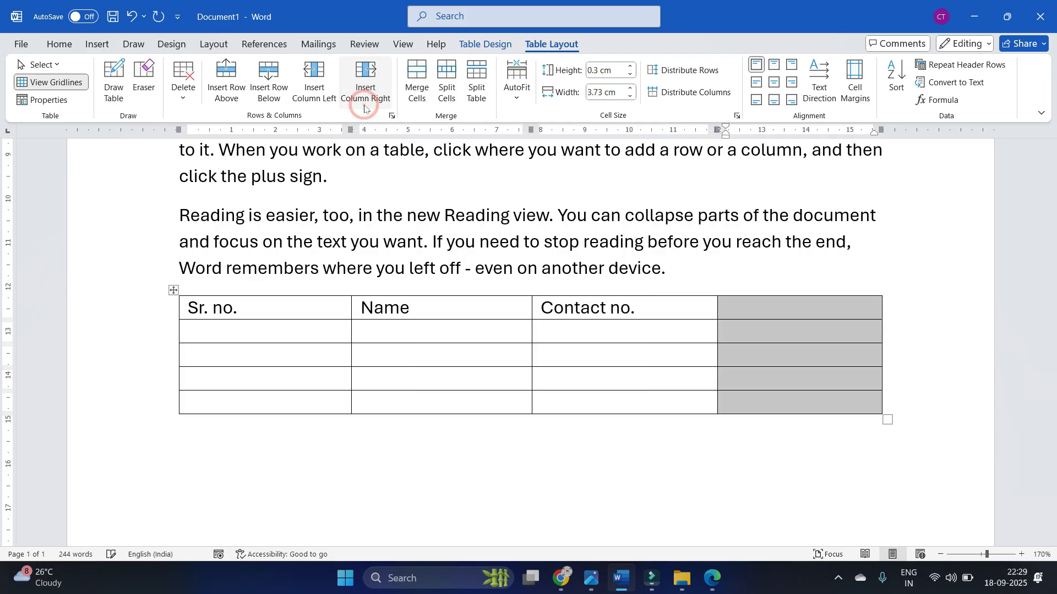
Step: Enter the heading "address" in the first cell of the fourth column
left_click(778, 312)
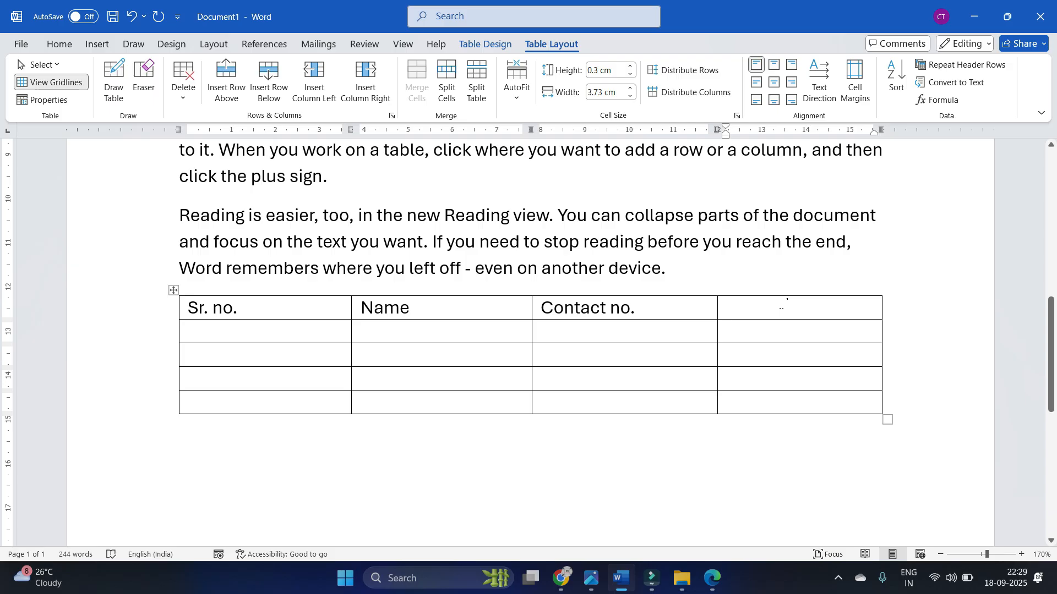
type("address")
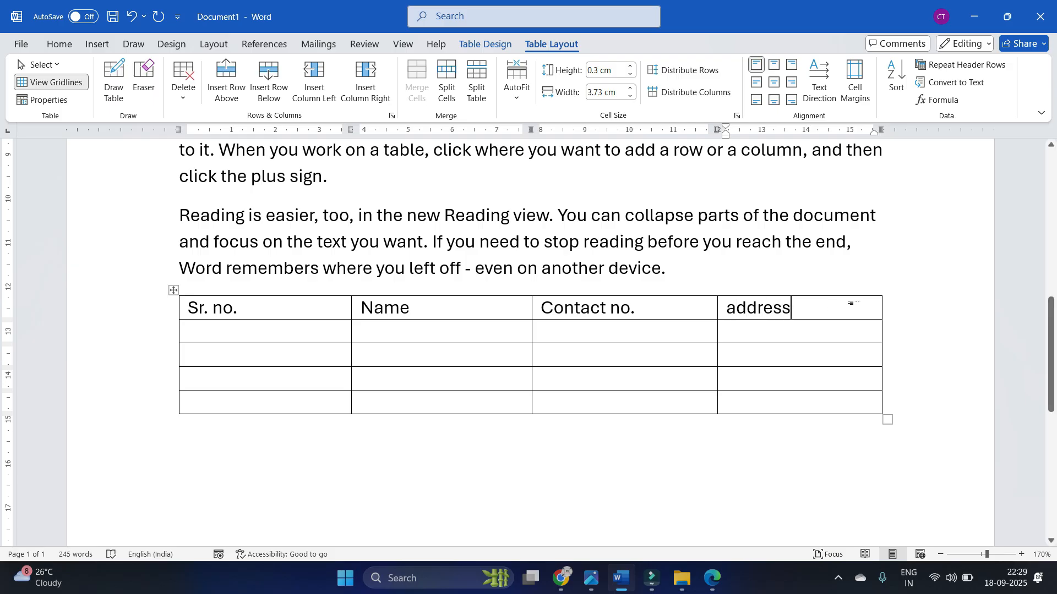
left_click(829, 307)
Step: Number the four rows below the heading from 1 to 4 in the "Sr. no." column
left_click(223, 335)
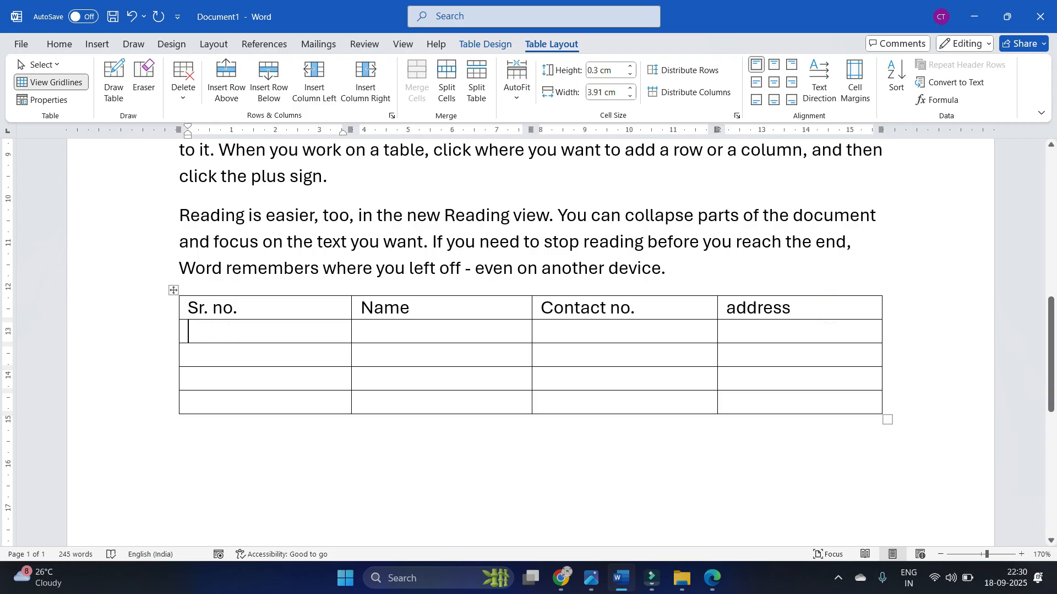
type("1")
left_click(216, 360)
type("2")
key("Down")
type("3")
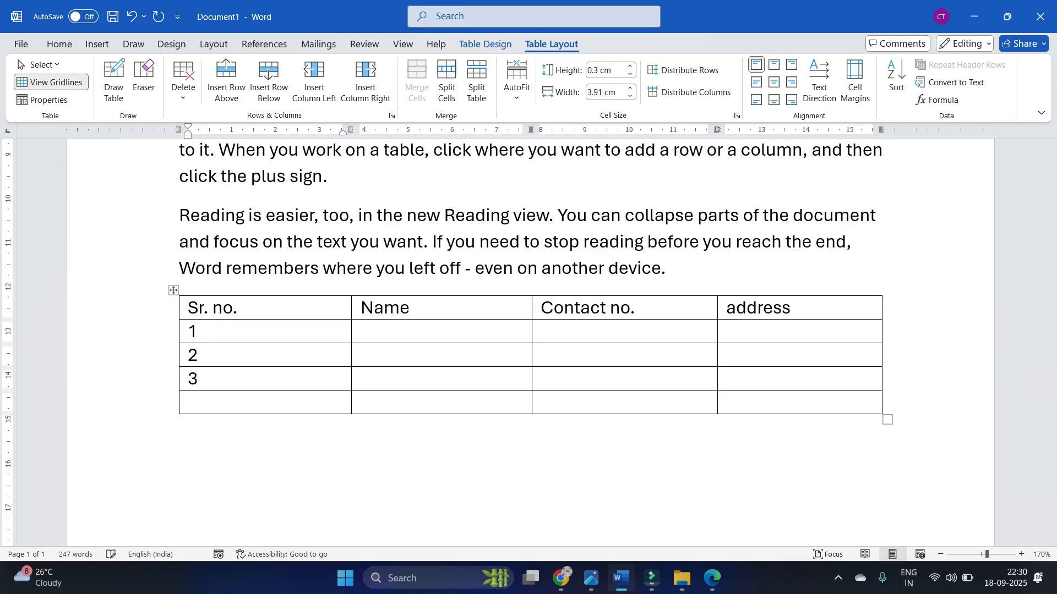
type("4")
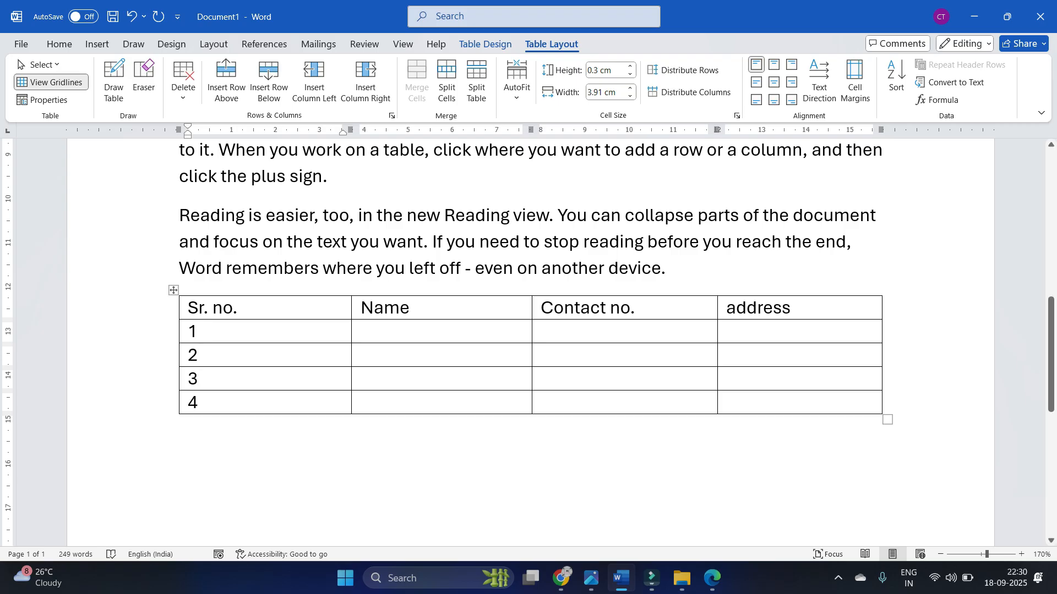
Step: Fill the first three cells under "Name" with "Computer", "Cpu" and "mouse"
left_click(441, 325)
type("computeer")
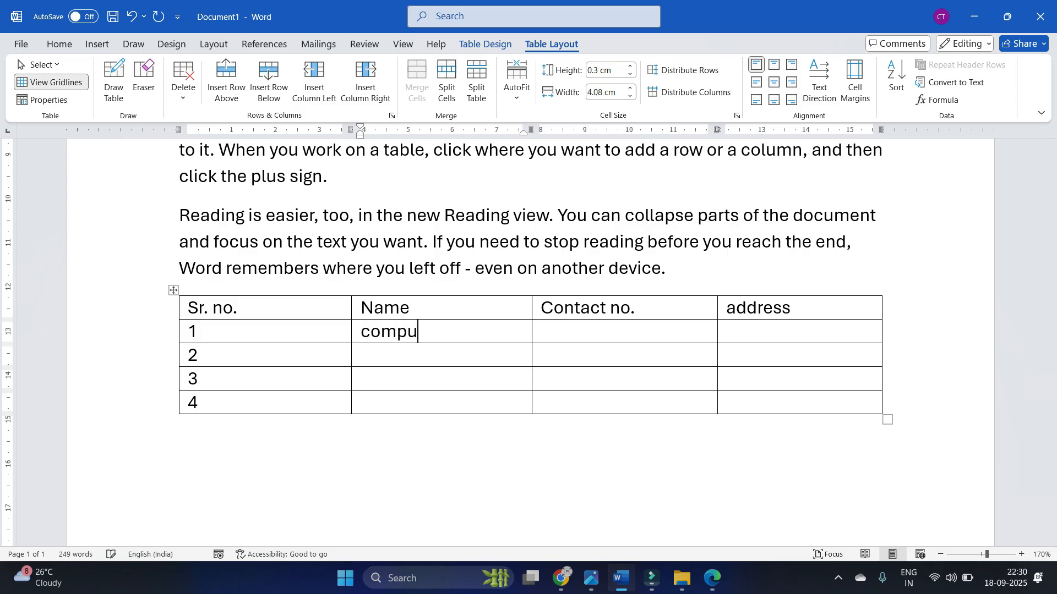
key("BackSpace")
key("BackSpace")
type("r")
left_click(370, 353)
type("cpu")
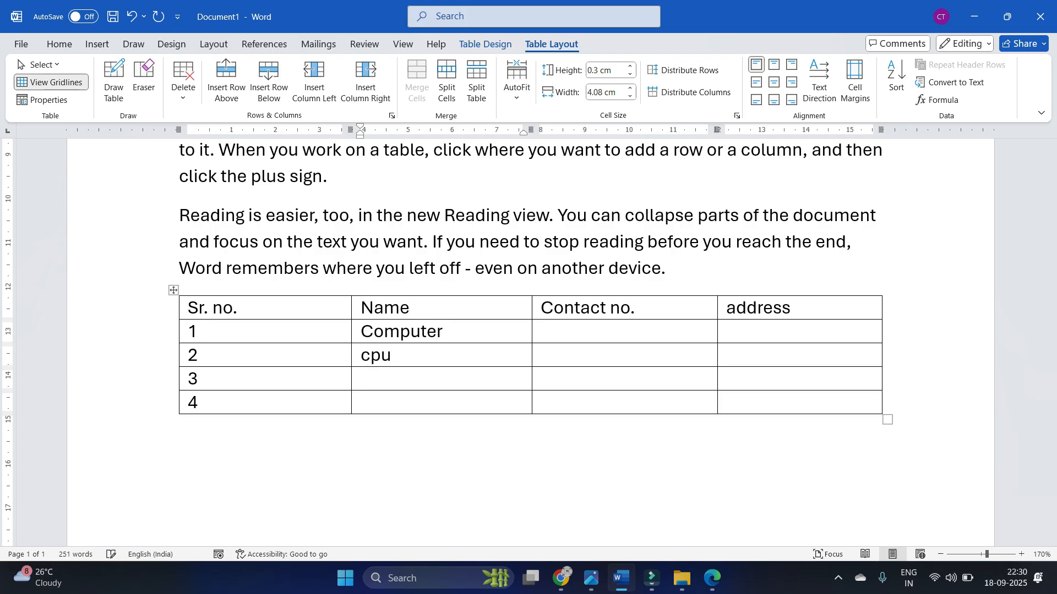
left_click(361, 379)
type("mouse")
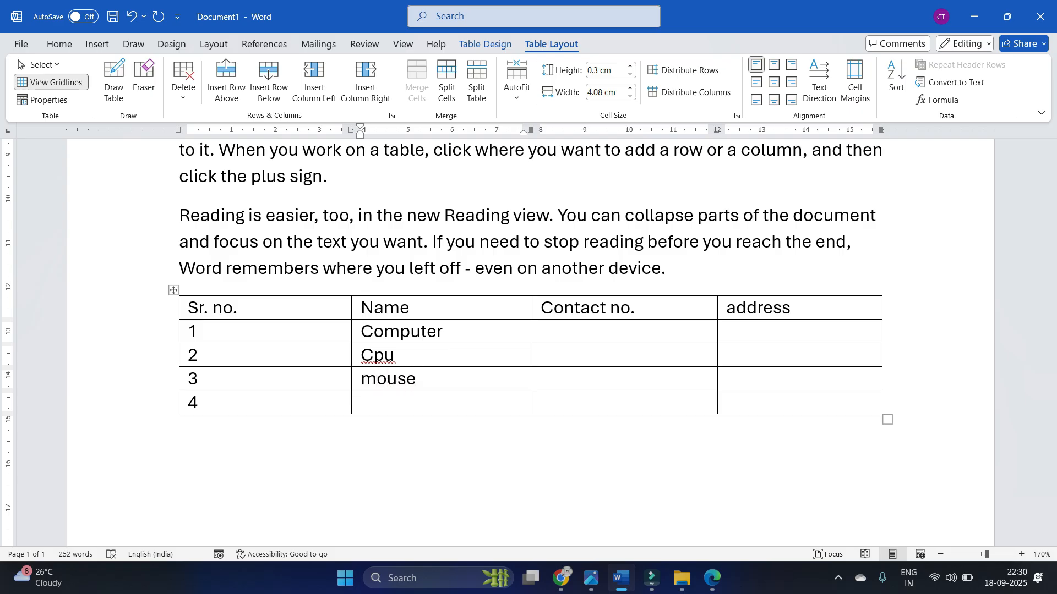
Step: Try inserting an empty column between "Contact no." and "address" and undo the insertion
left_click(601, 335)
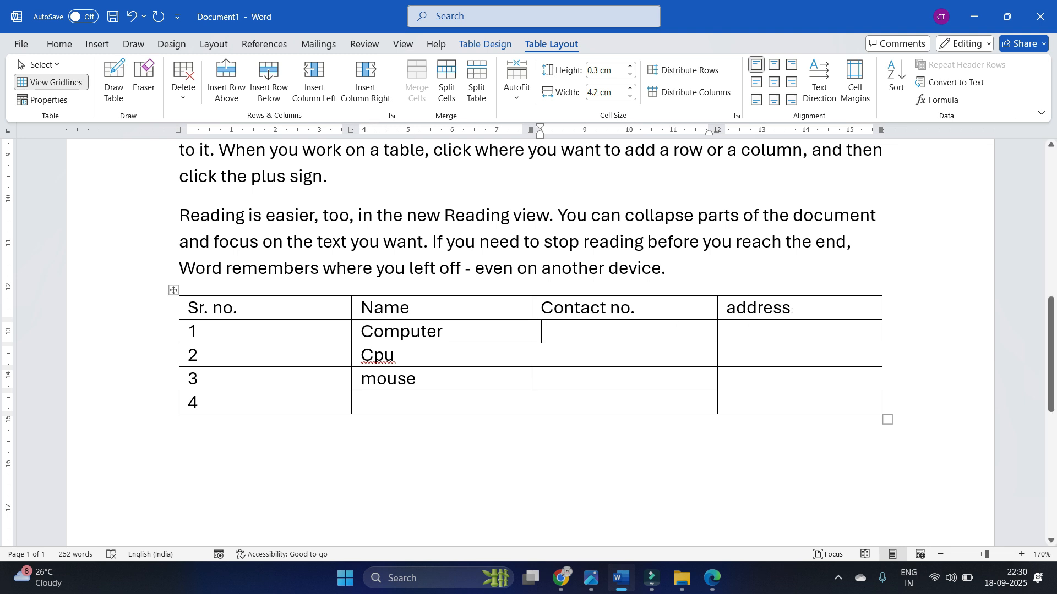
left_click(647, 309)
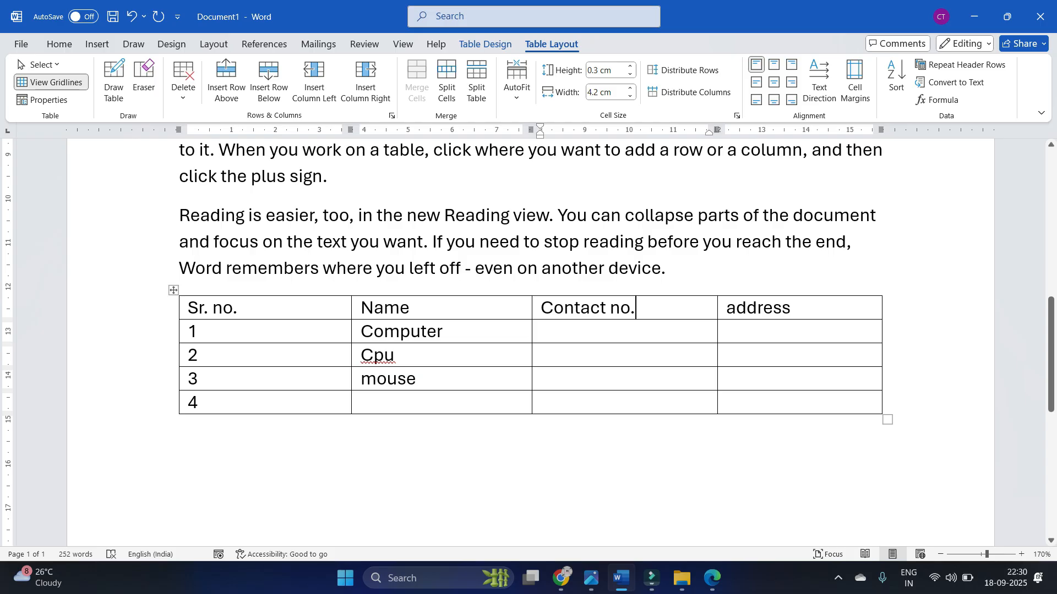
left_click(372, 88)
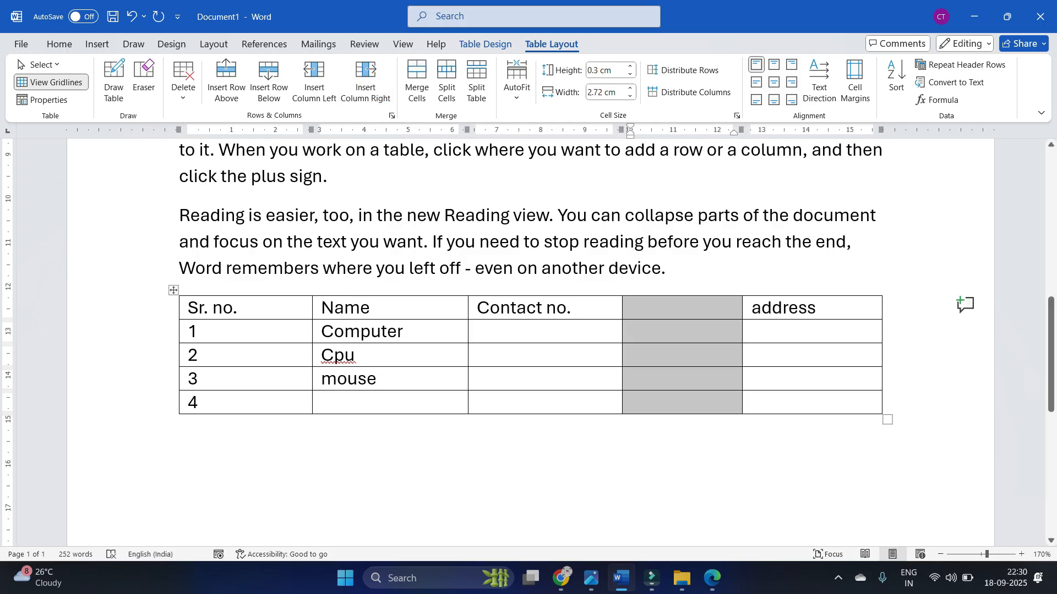
key("ctrl+z")
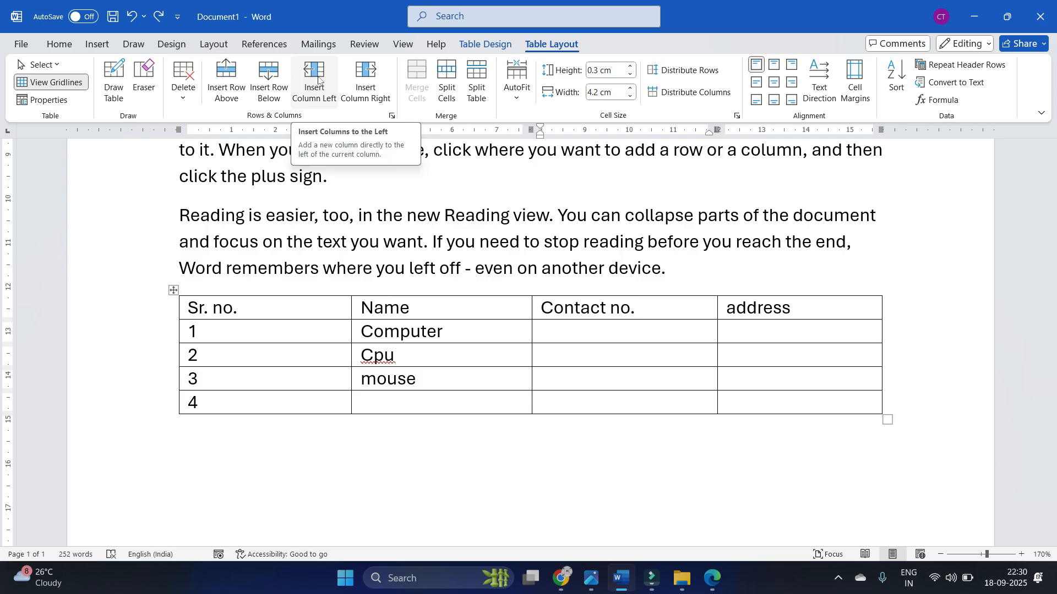
Step: Center the header row's text horizontally and vertically, and enlarge the row's height to about 1.06 cm
left_click(491, 312)
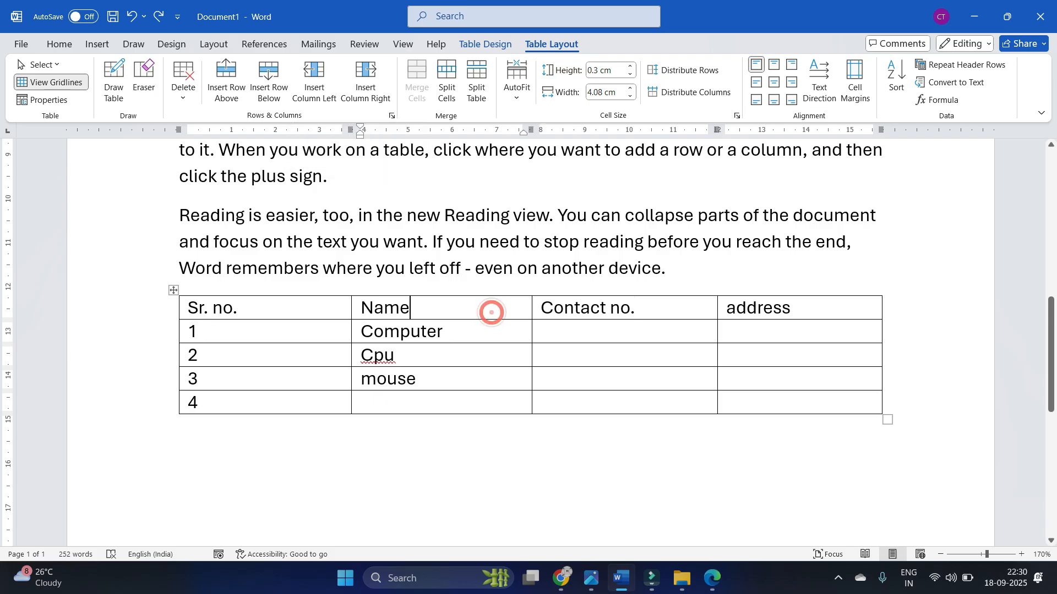
left_click_drag(191, 301, 798, 309)
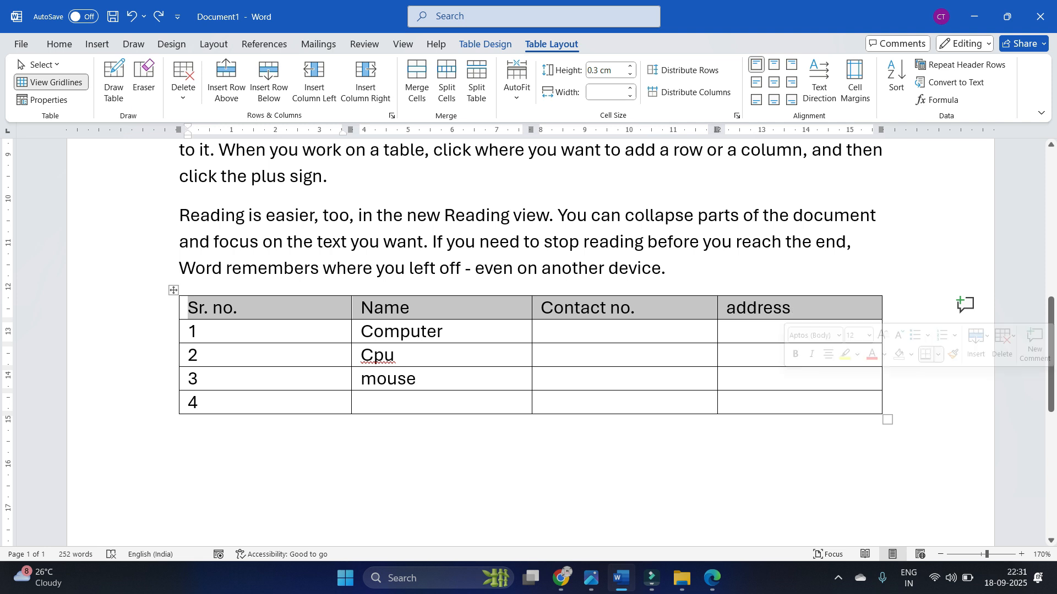
left_click(774, 67)
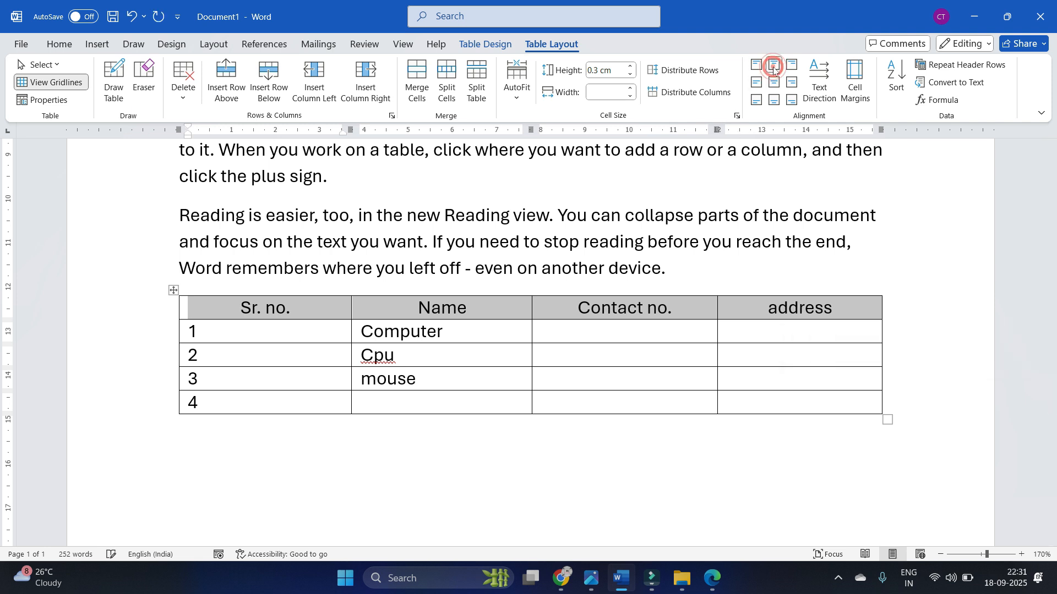
left_click(777, 85)
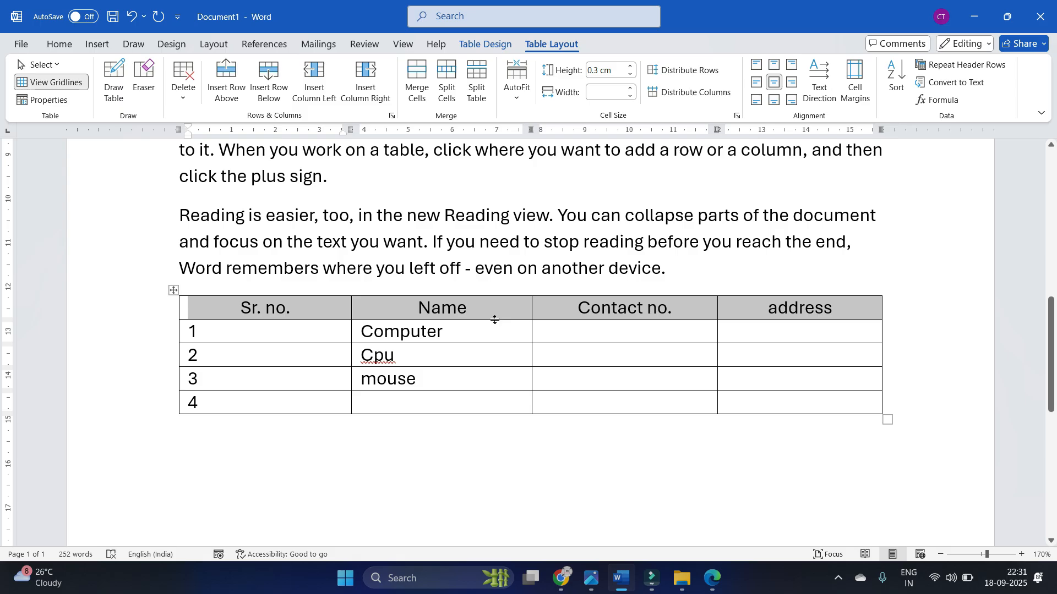
left_click_drag(493, 319, 503, 347)
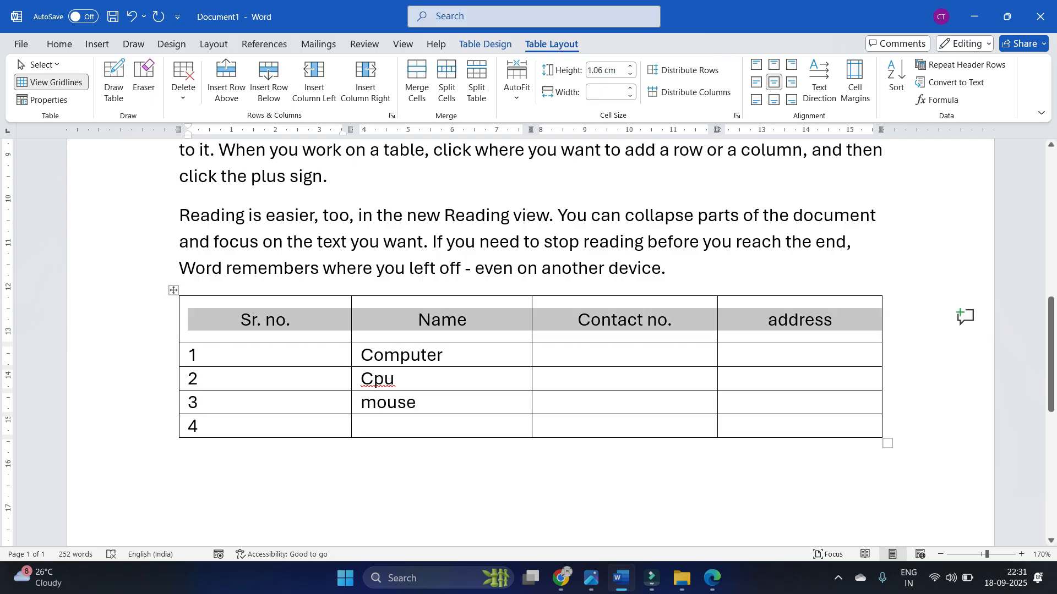
left_click(499, 343)
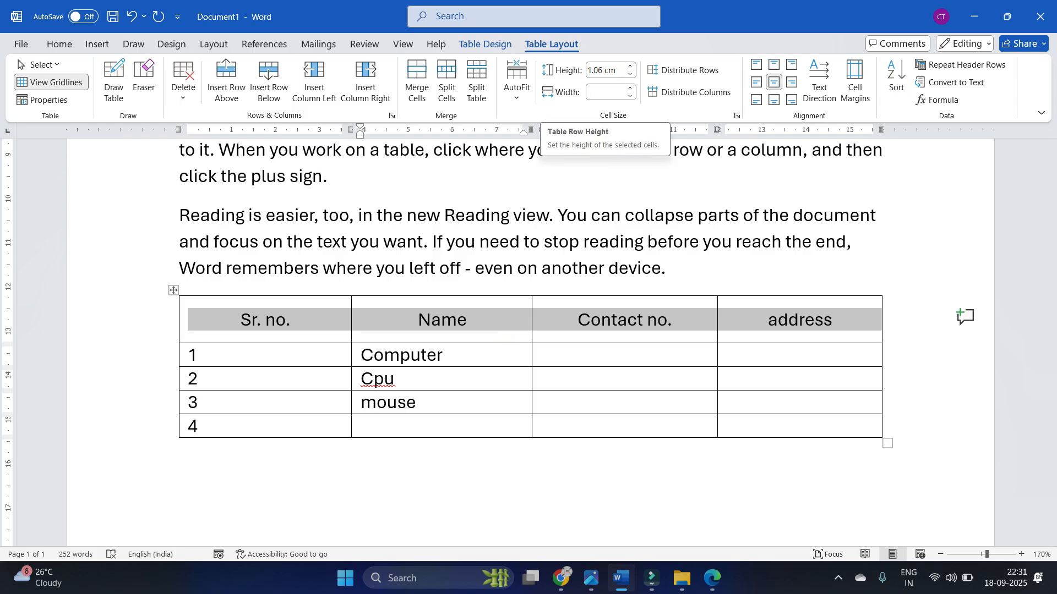
Step: Increase the selected header row's height to 1.7 cm
left_click(630, 66)
left_click(630, 66)
left_click(631, 66)
left_click(631, 66)
left_click(631, 66)
left_click(630, 67)
left_click(630, 66)
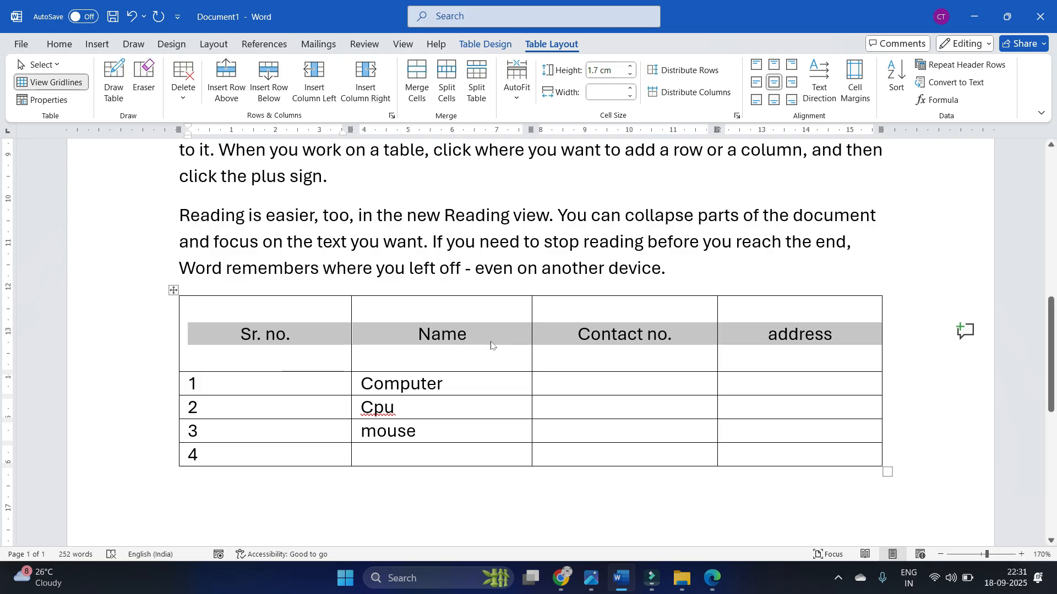
Step: Try bottom, middle and top cell alignments on the header row's text, ending with top center alignment
left_click(774, 102)
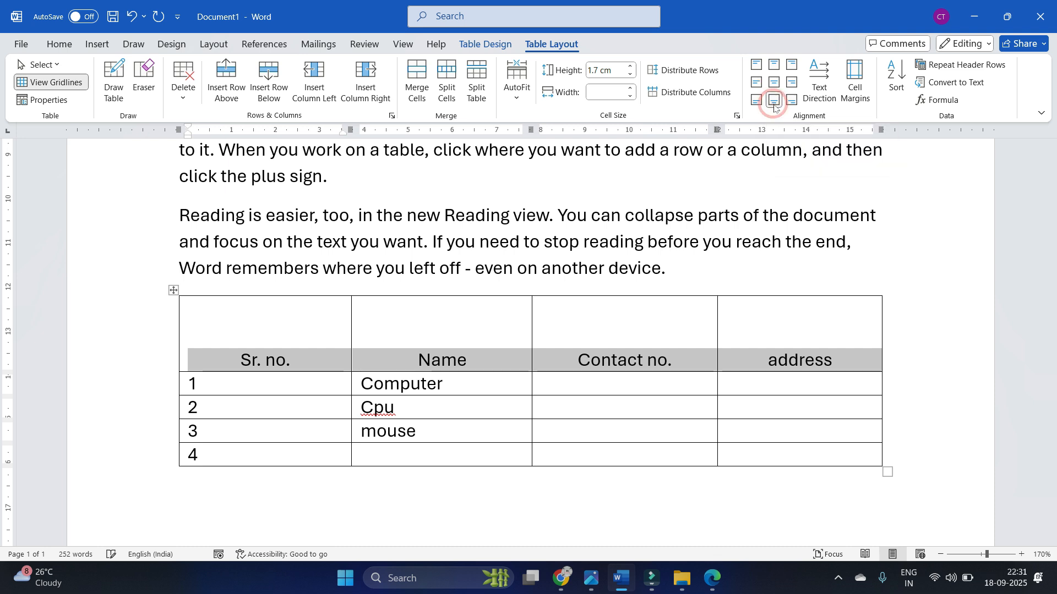
left_click(774, 65)
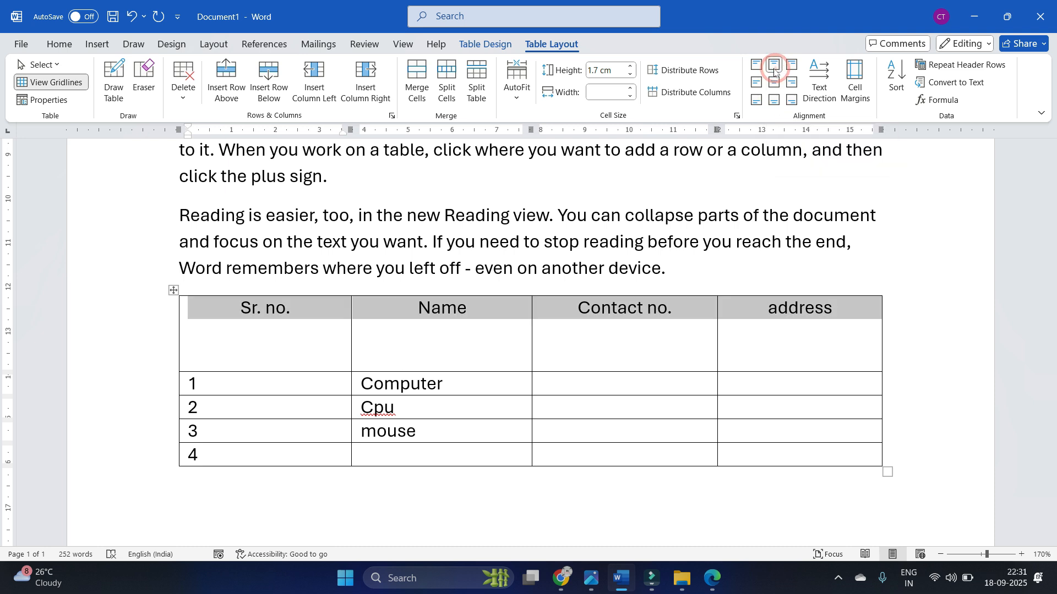
left_click(756, 100)
left_click(773, 100)
left_click(791, 100)
left_click(791, 83)
left_click(791, 65)
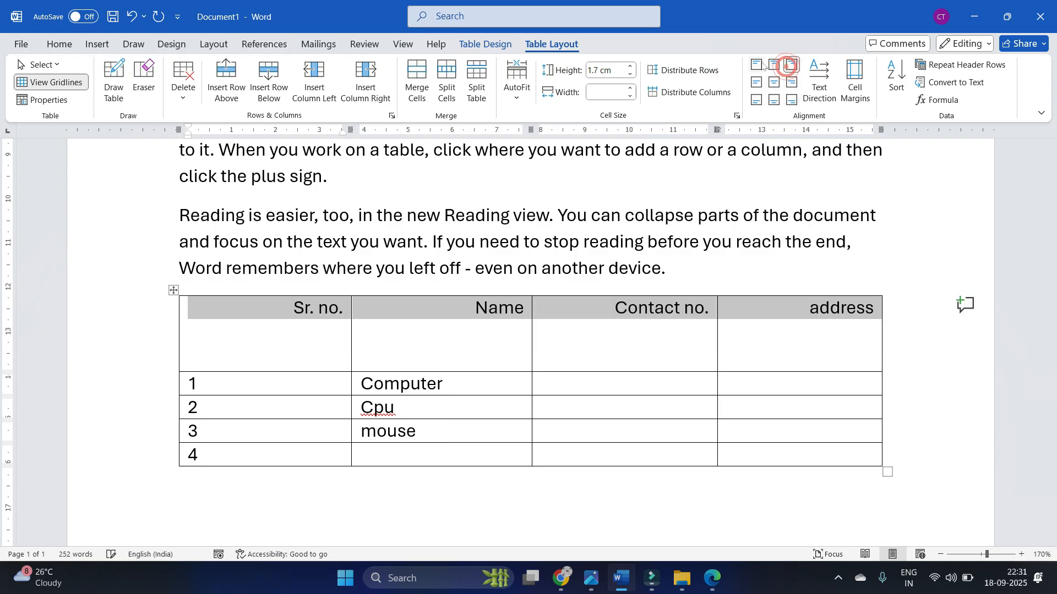
left_click(773, 65)
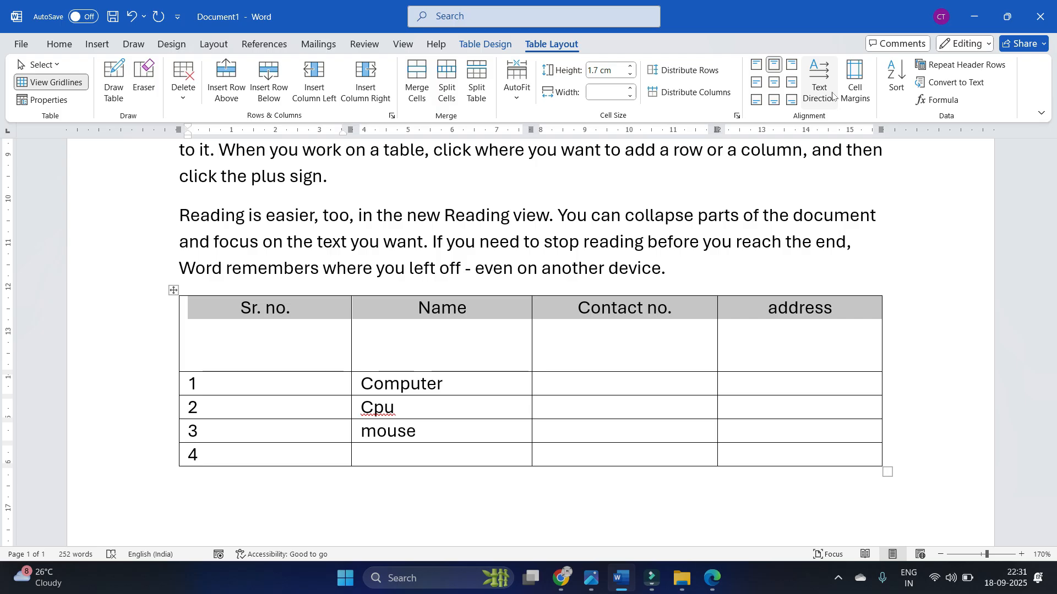
Step: Cycle the header row's text direction through its rotated orientations and back to horizontal
left_click(818, 104)
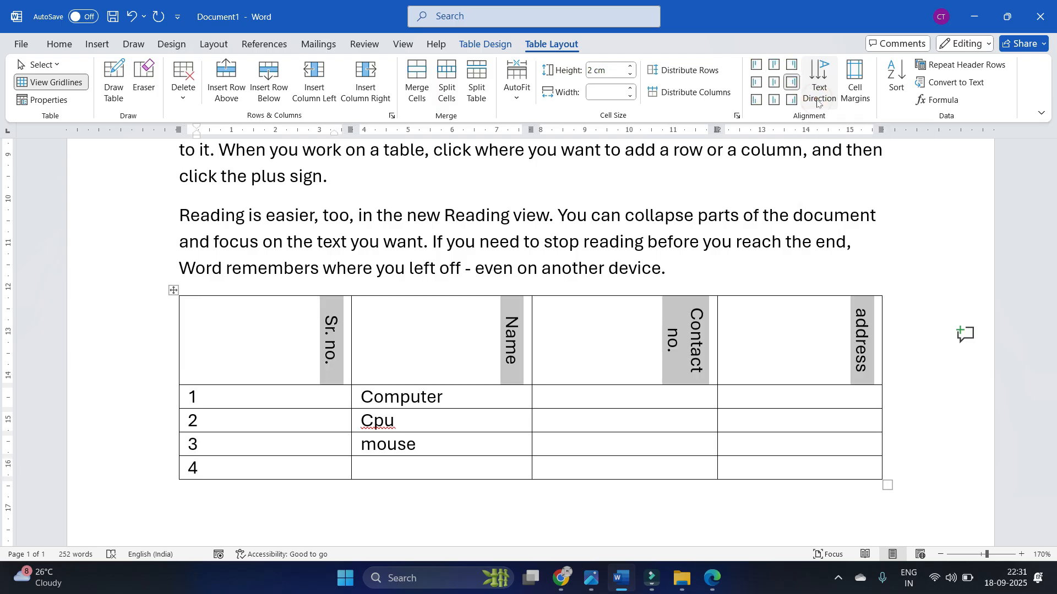
left_click(818, 103)
left_click(818, 102)
left_click(817, 103)
left_click(818, 103)
left_click(818, 102)
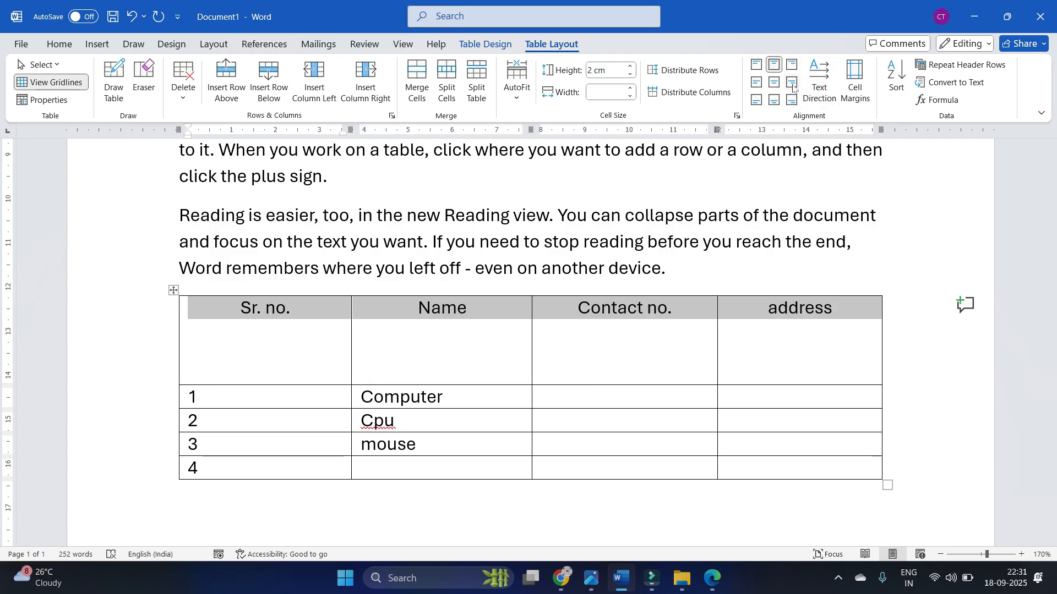
Step: Center the header row's text both horizontally and vertically, and reduce the row's height to 0.5 cm
left_click(773, 81)
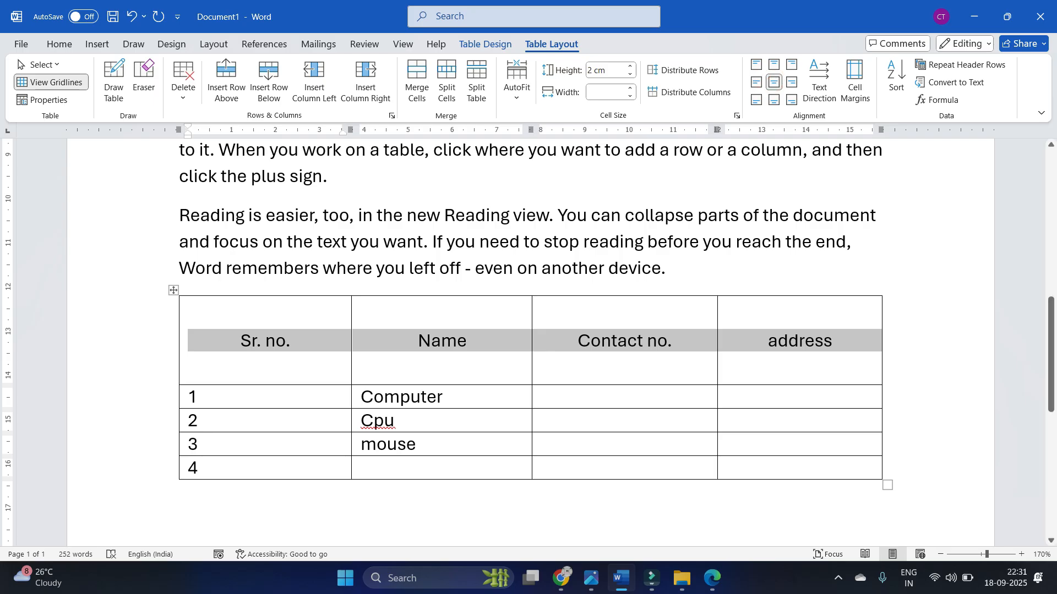
left_click(630, 75)
left_click(630, 74)
left_click(630, 74)
left_click(630, 75)
left_click(630, 75)
left_click(630, 75)
left_click(630, 75)
left_click(630, 74)
left_click(630, 75)
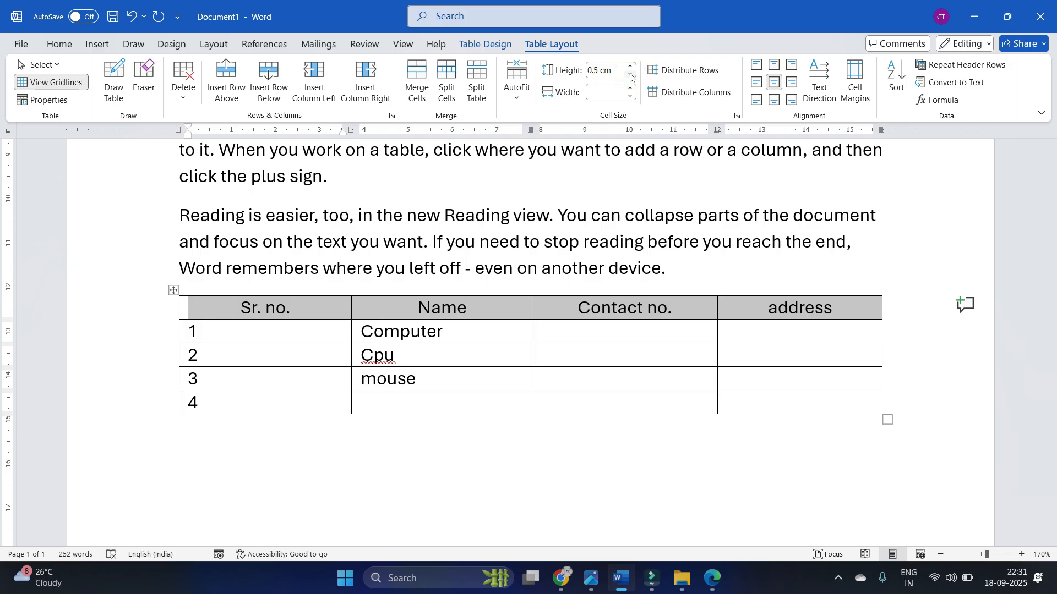
Step: Widen the "Contact no." column to 4.8 cm
left_click(747, 314)
left_click(673, 307)
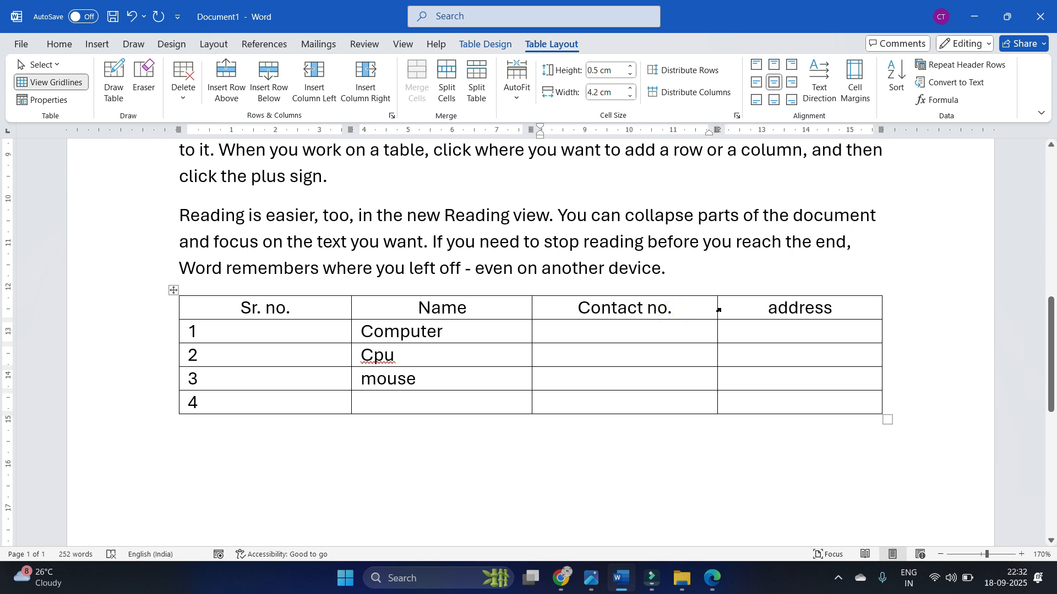
left_click(630, 89)
left_click(630, 88)
left_click(631, 88)
left_click(630, 90)
left_click(630, 89)
left_click(630, 90)
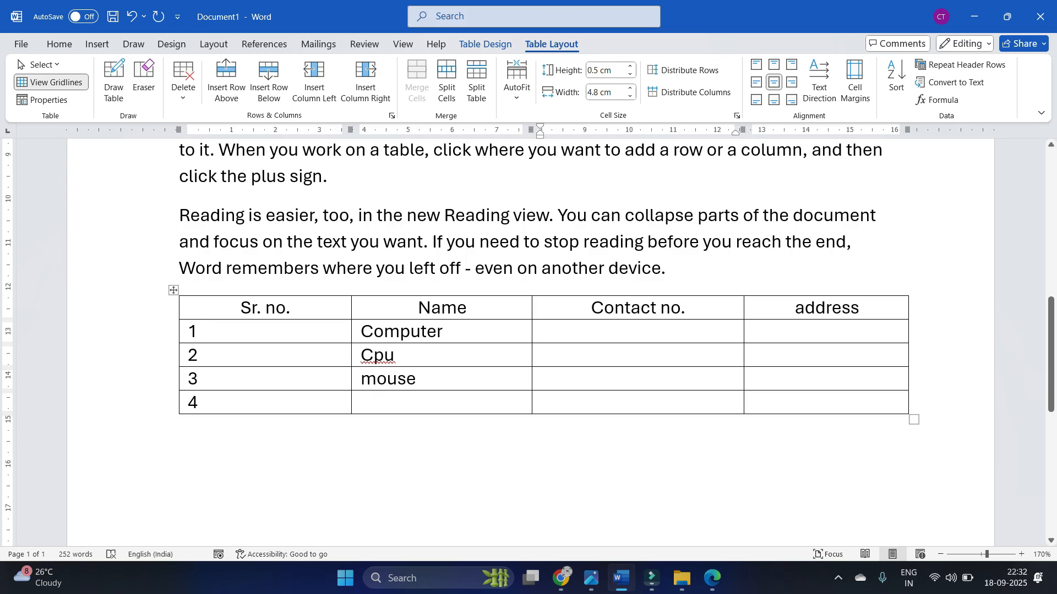
Step: Bring the "Contact no." column's width back to 4.2 cm
left_click(630, 88)
left_click(630, 89)
left_click(630, 97)
left_click(630, 97)
left_click(630, 97)
left_click(631, 97)
left_click(630, 96)
left_click(631, 97)
left_click(630, 97)
left_click(630, 97)
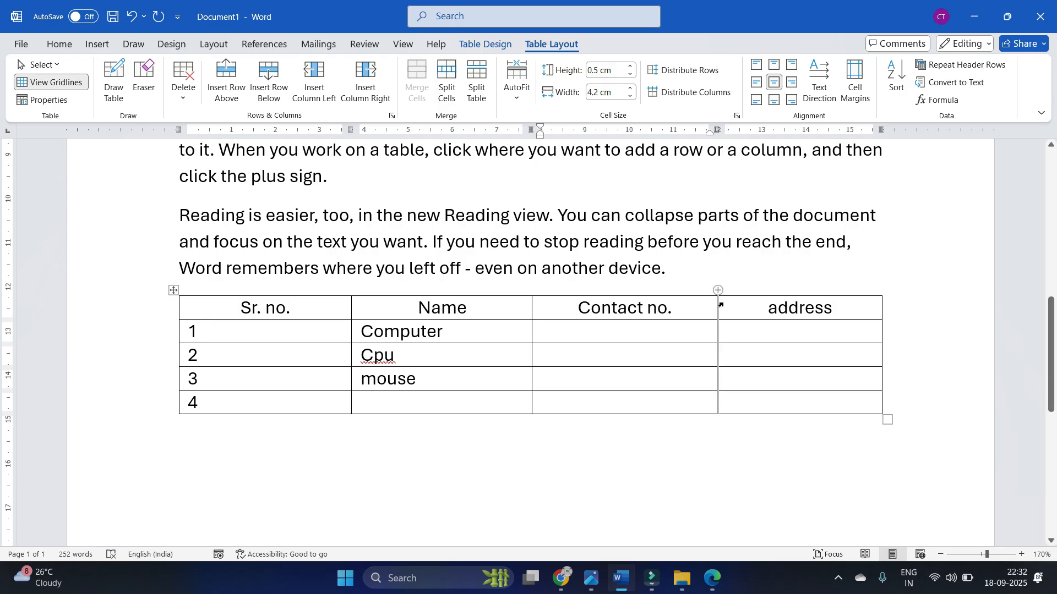
Step: Move the column borders to widen the "Contact no." column to about 5.01 cm and narrow the "Sr. no." column
mouse_move(718, 342)
left_mouse_down()
mouse_move(767, 338)
mouse_move(762, 345)
mouse_move(776, 335)
mouse_move(724, 342)
mouse_move(785, 332)
mouse_move(734, 341)
left_mouse_up()
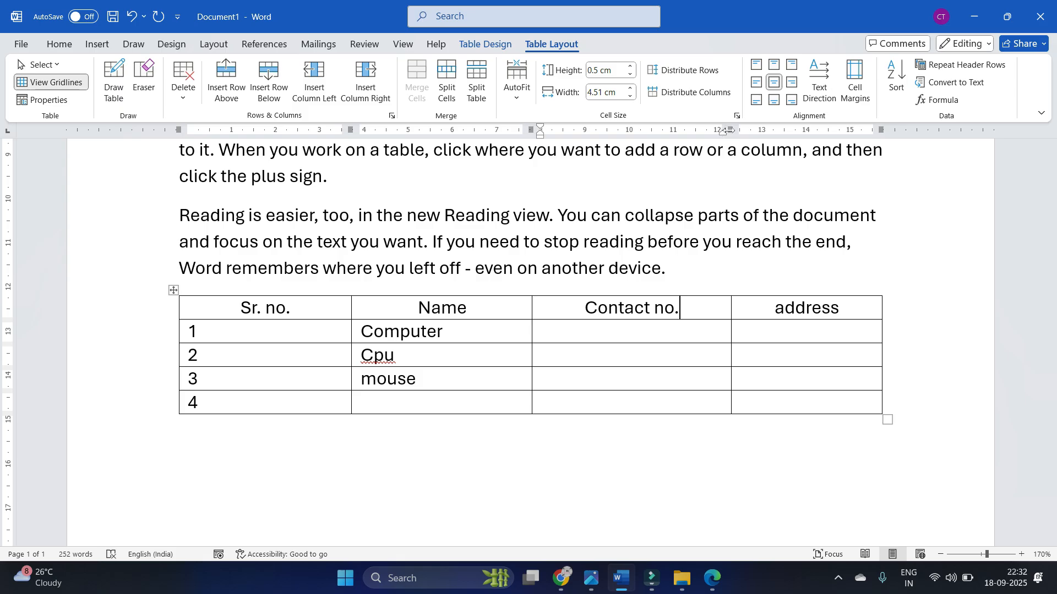
mouse_move(725, 131)
left_mouse_down()
mouse_move(770, 135)
mouse_move(737, 145)
mouse_move(750, 142)
left_mouse_up()
mouse_move(530, 131)
left_mouse_down()
mouse_move(504, 140)
mouse_move(530, 132)
left_mouse_up()
left_click_drag(351, 130, 328, 147)
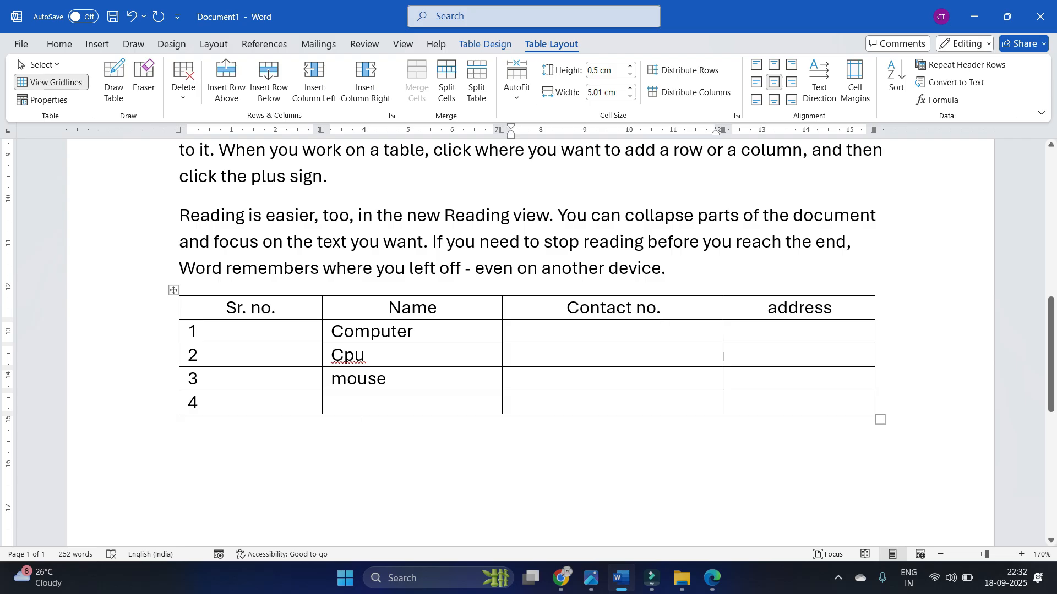
Step: Try deleting the fully selected row numbered 4 and undo the deletion
left_click_drag(765, 406, 193, 401)
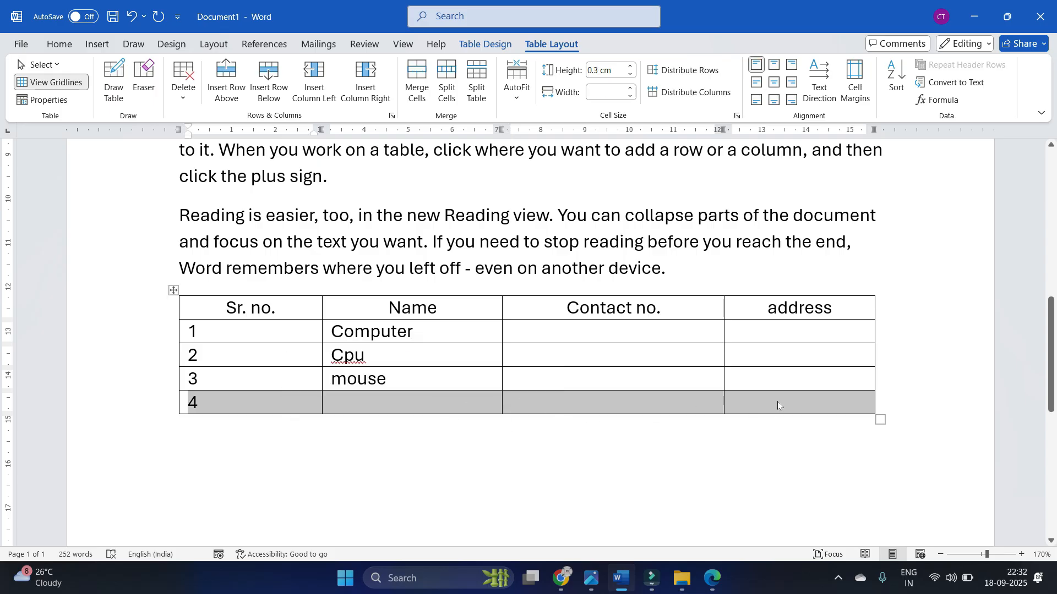
left_click(187, 97)
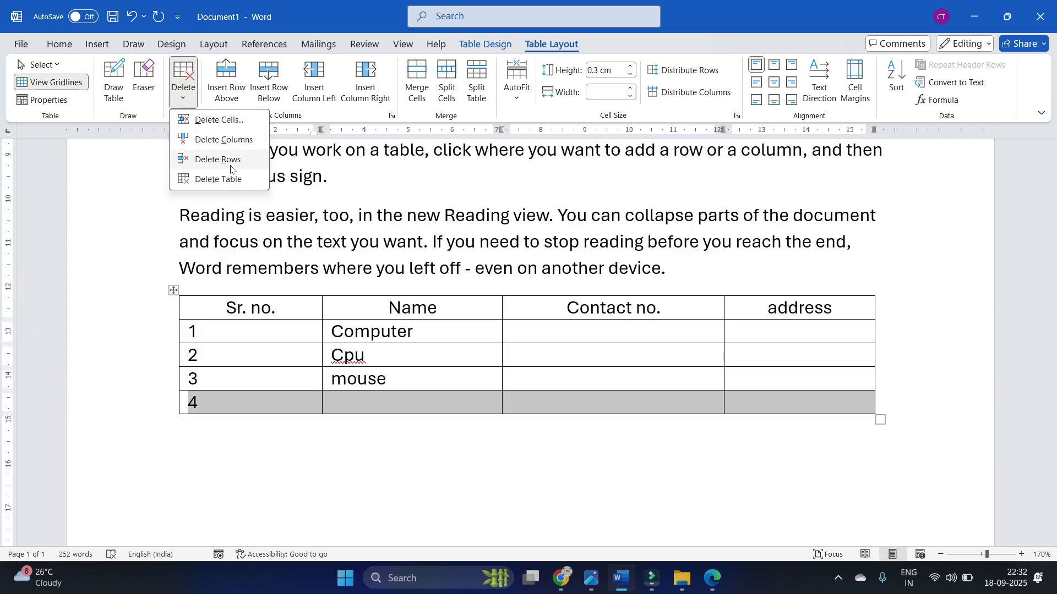
left_click(189, 160)
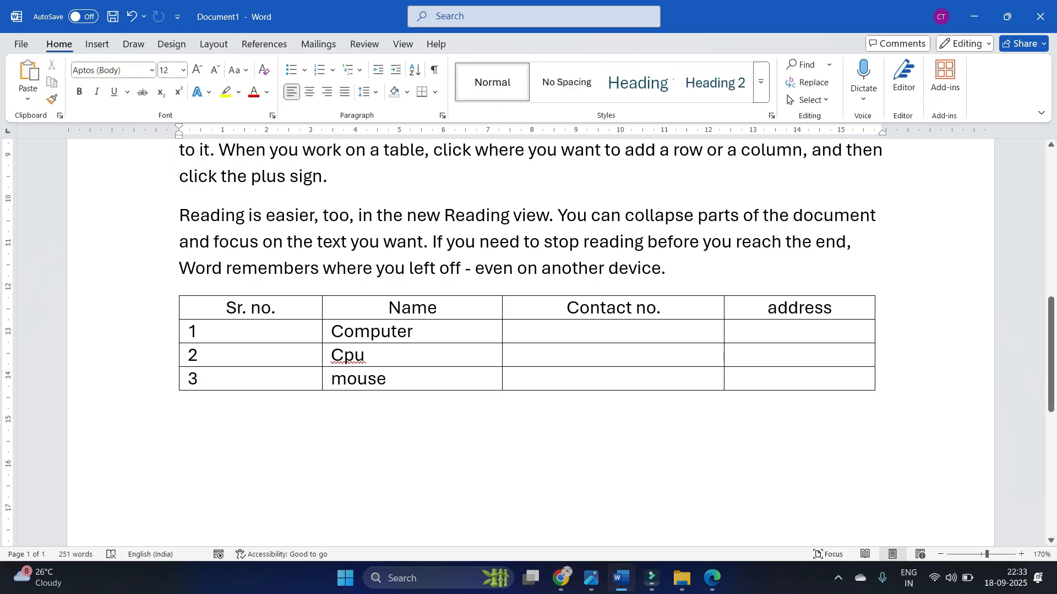
key("ctrl+z")
Step: Try deleting row 4 again with only its empty "Name" cell active, and undo the deletion
left_click(399, 413)
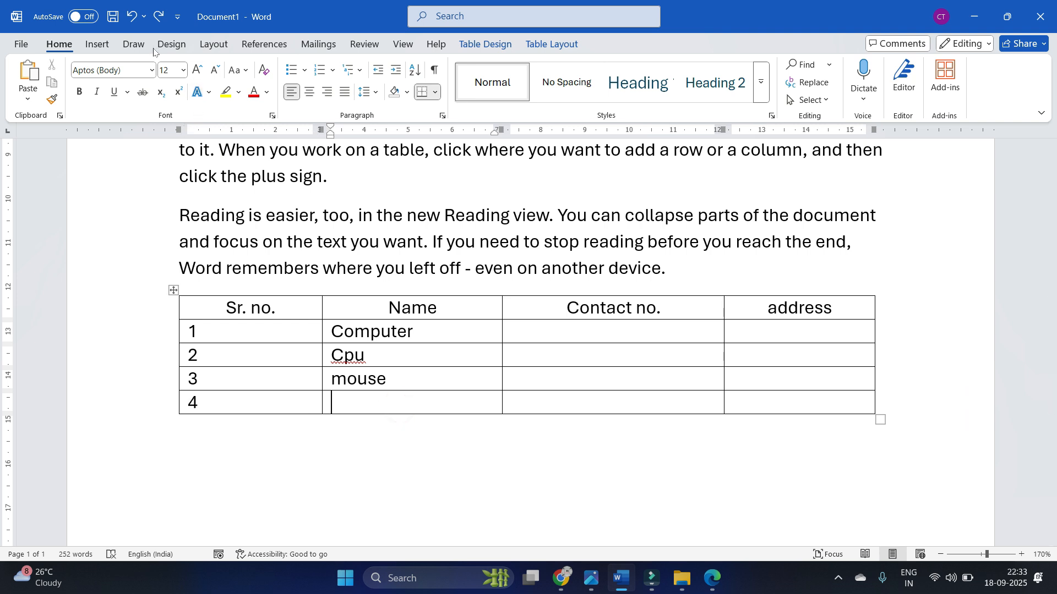
left_click(551, 44)
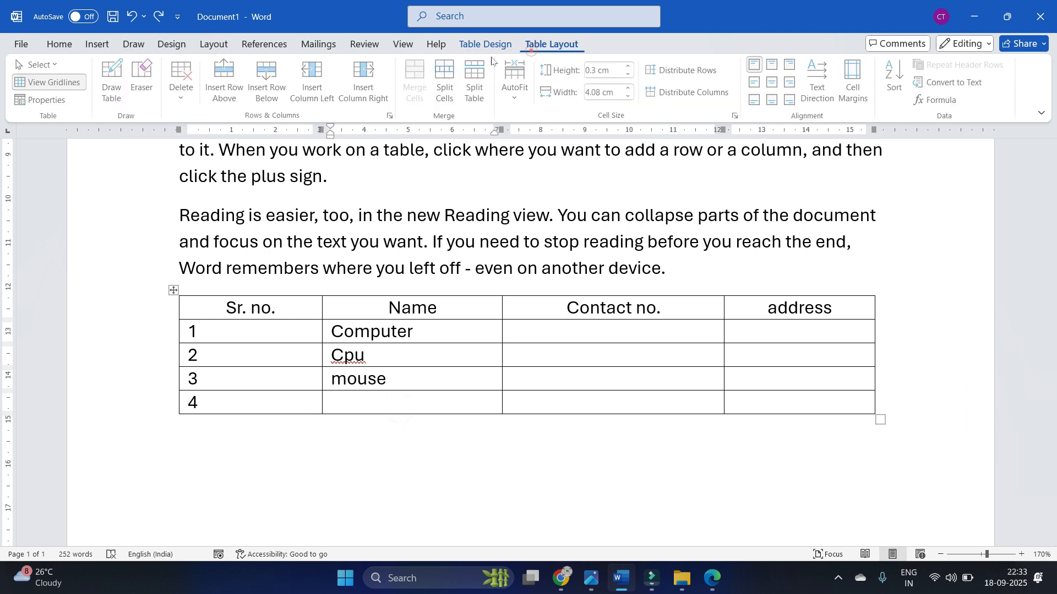
left_click(191, 100)
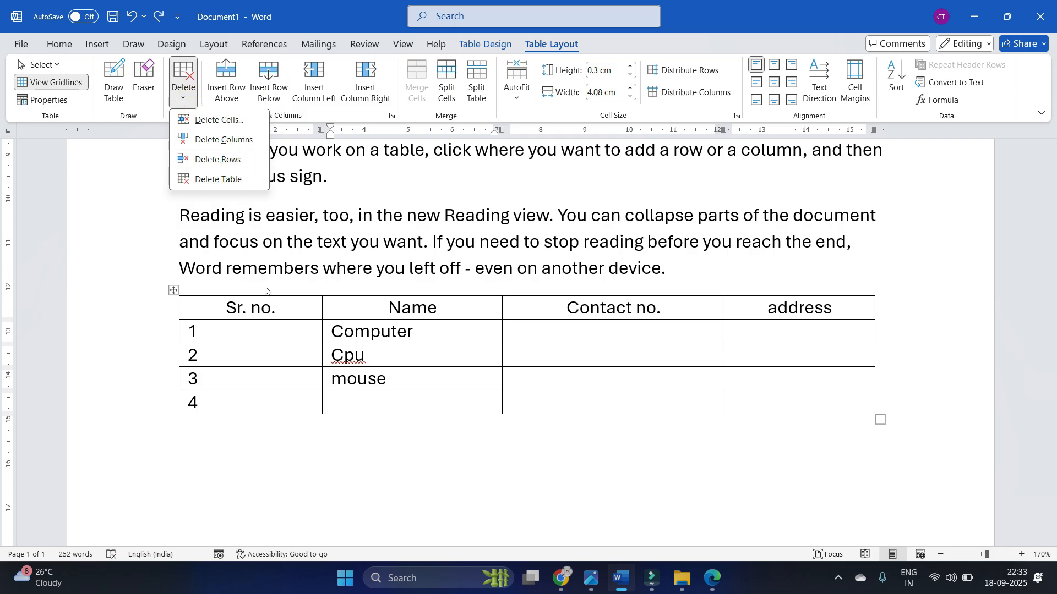
left_click(236, 160)
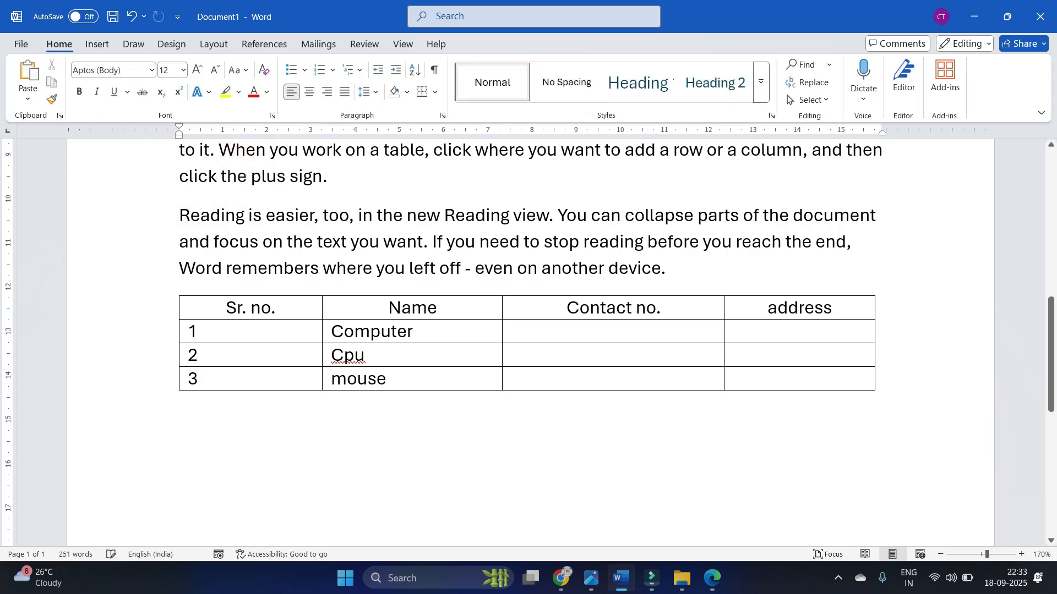
key("ctrl+z")
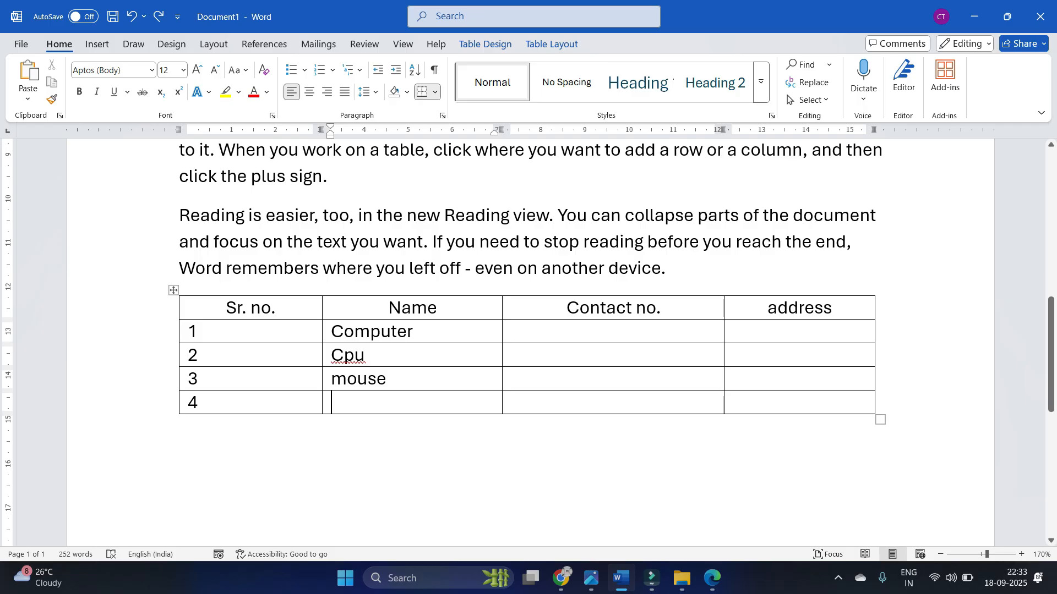
Step: Try inserting an empty row below the header row and undo the insertion
left_click(551, 44)
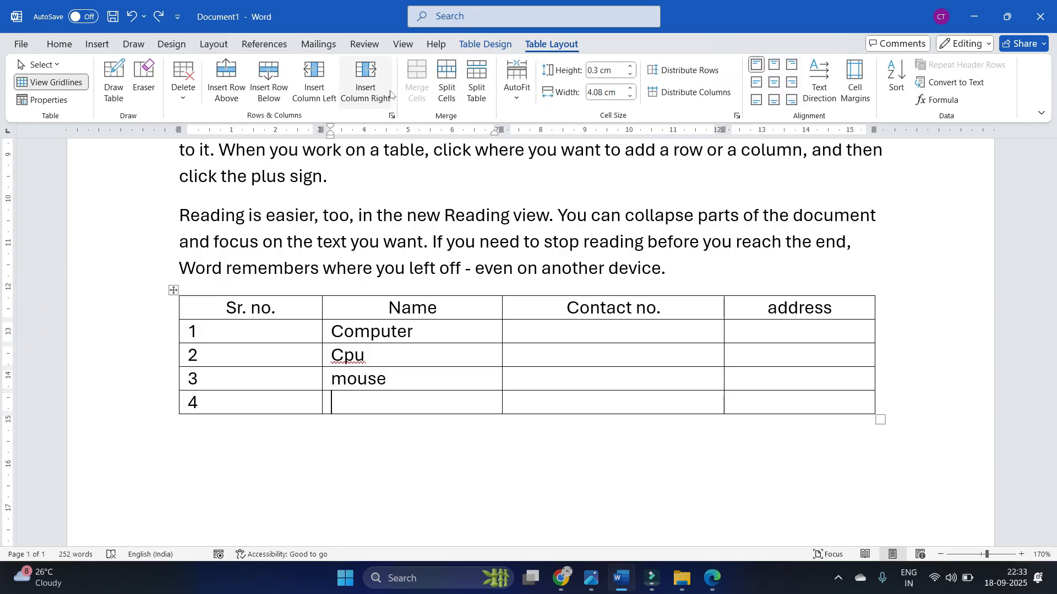
left_click(183, 104)
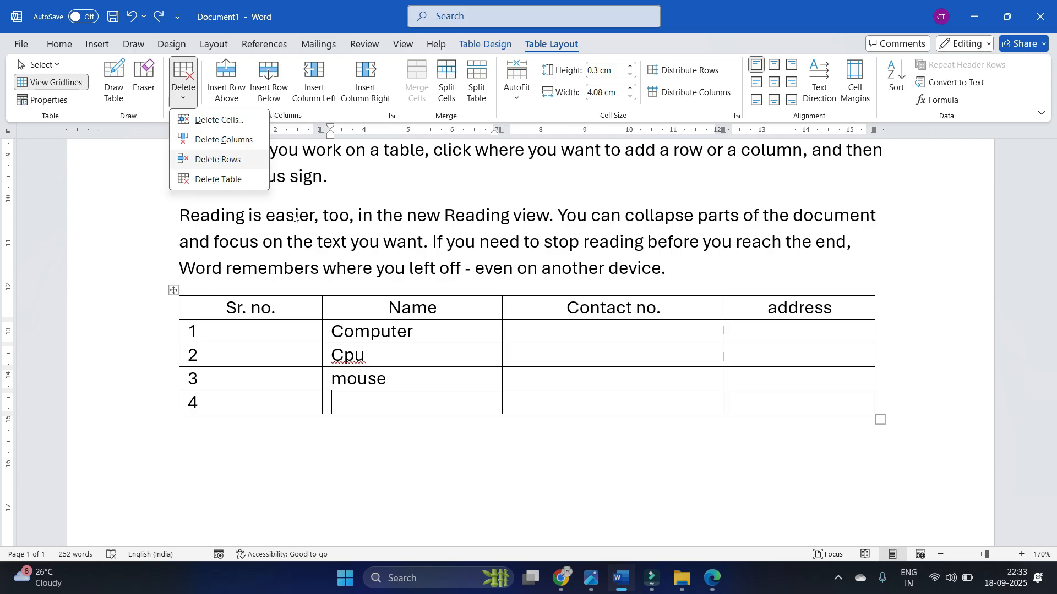
left_click(567, 306)
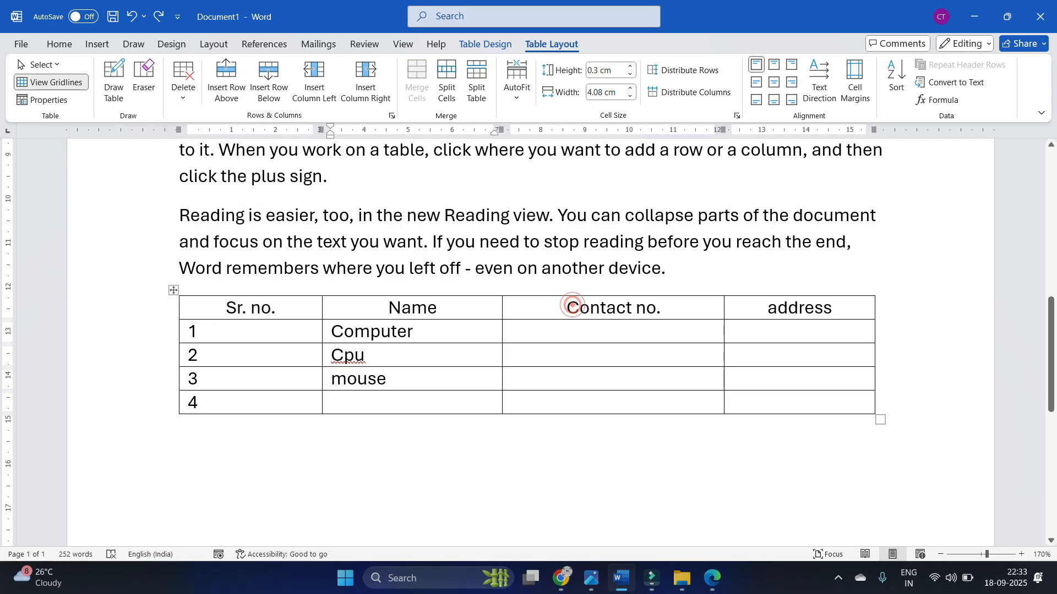
left_click(268, 100)
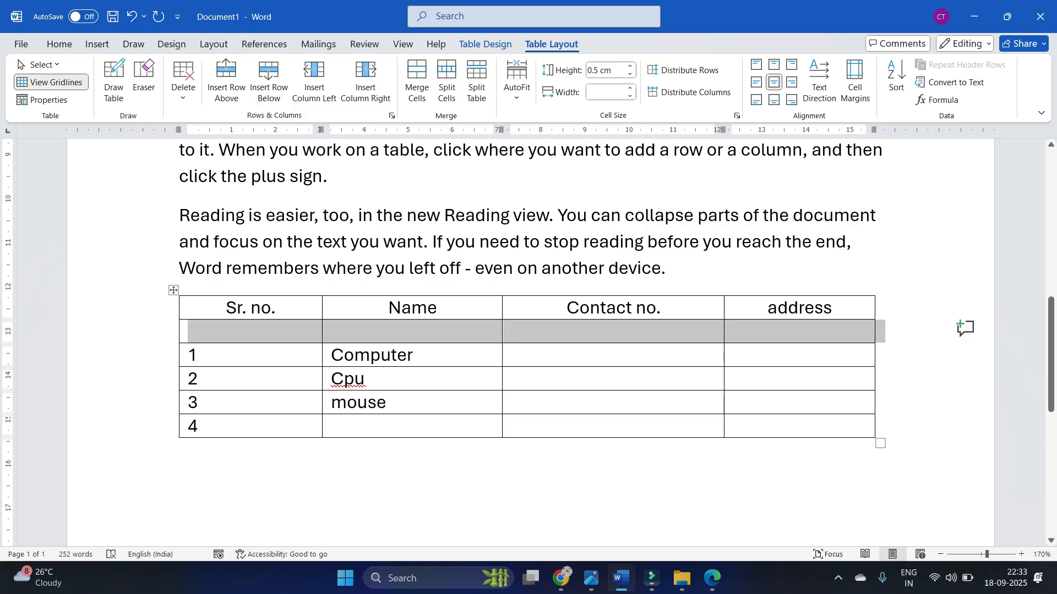
key("ctrl+z")
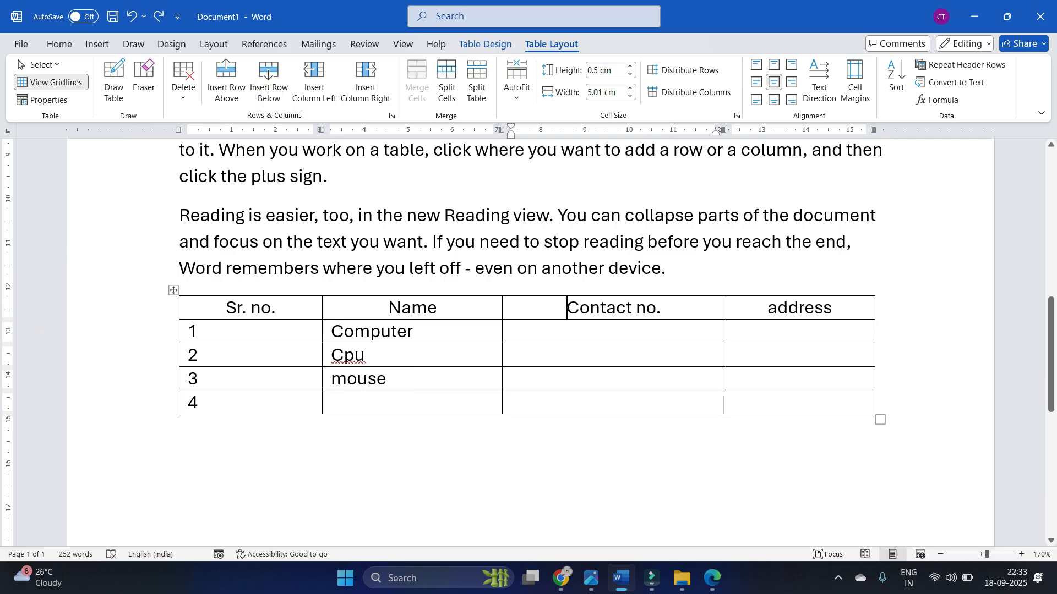
Step: Insert an empty column between "Name" and "Contact no."
left_click(303, 84)
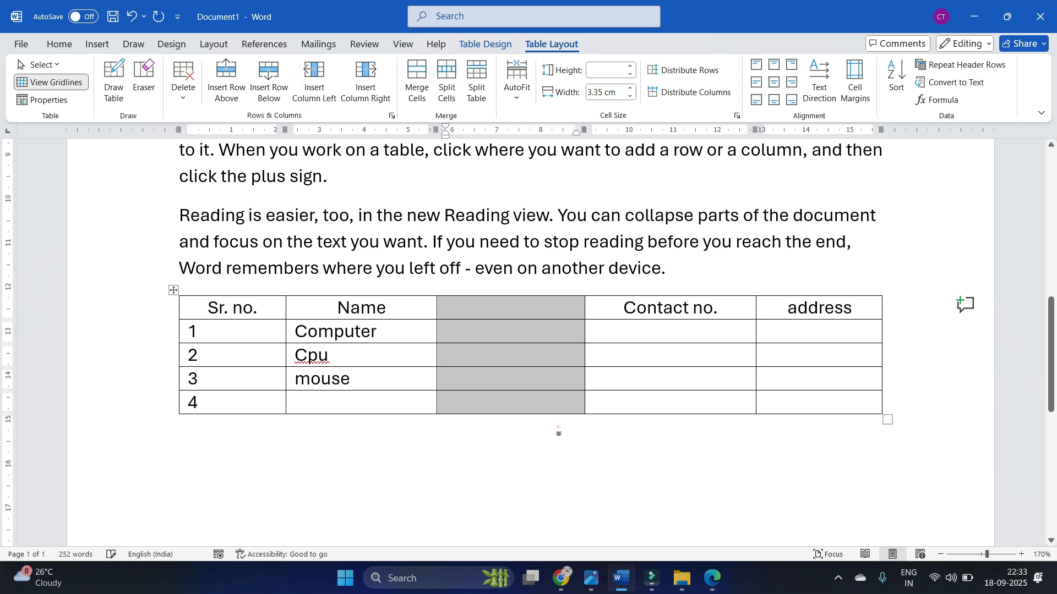
left_click(556, 427)
Step: Try deleting the header row from the new column's empty heading cell and undo the deletion
left_click(508, 315)
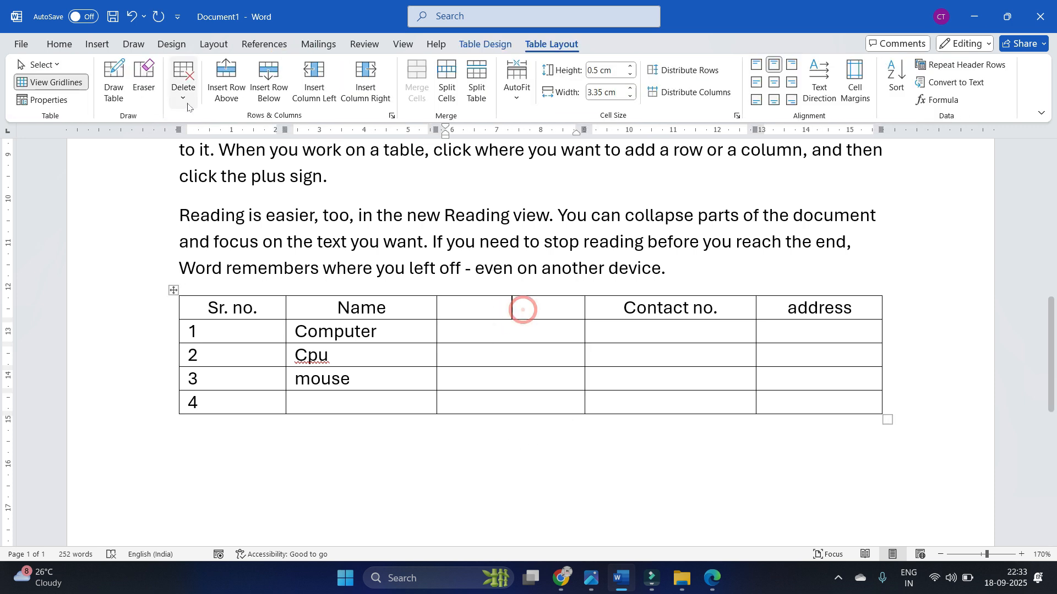
left_click(184, 83)
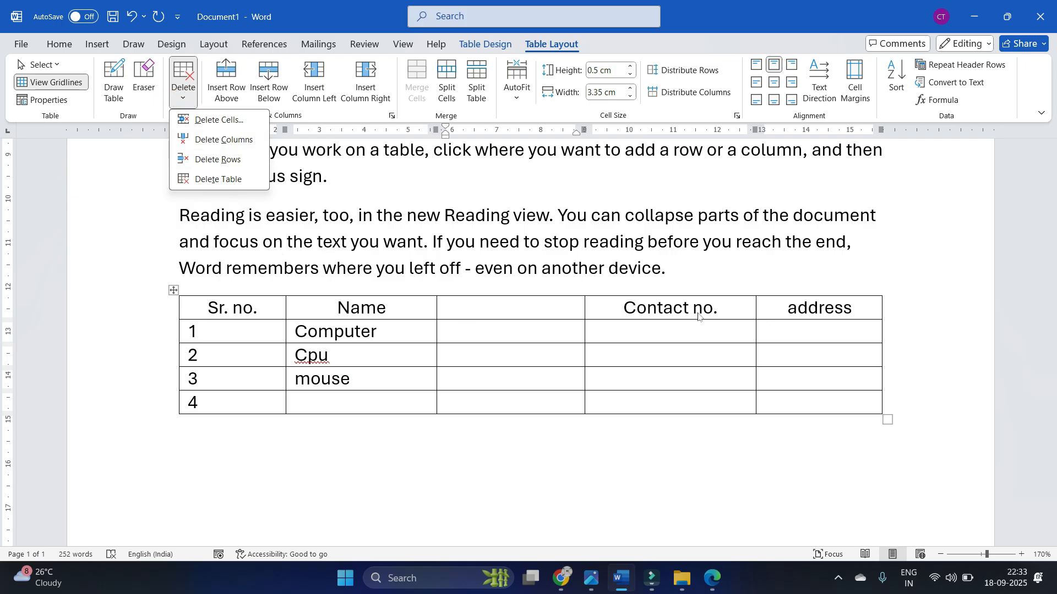
left_click(218, 159)
key("ctrl+z")
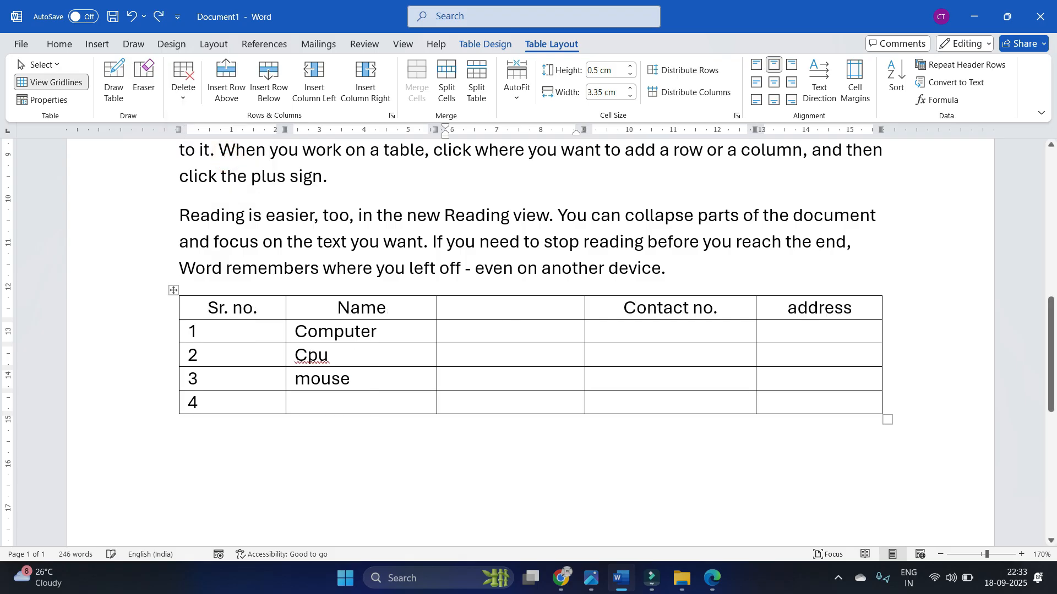
Step: Delete the empty column between "Name" and "Contact no."
left_click(179, 101)
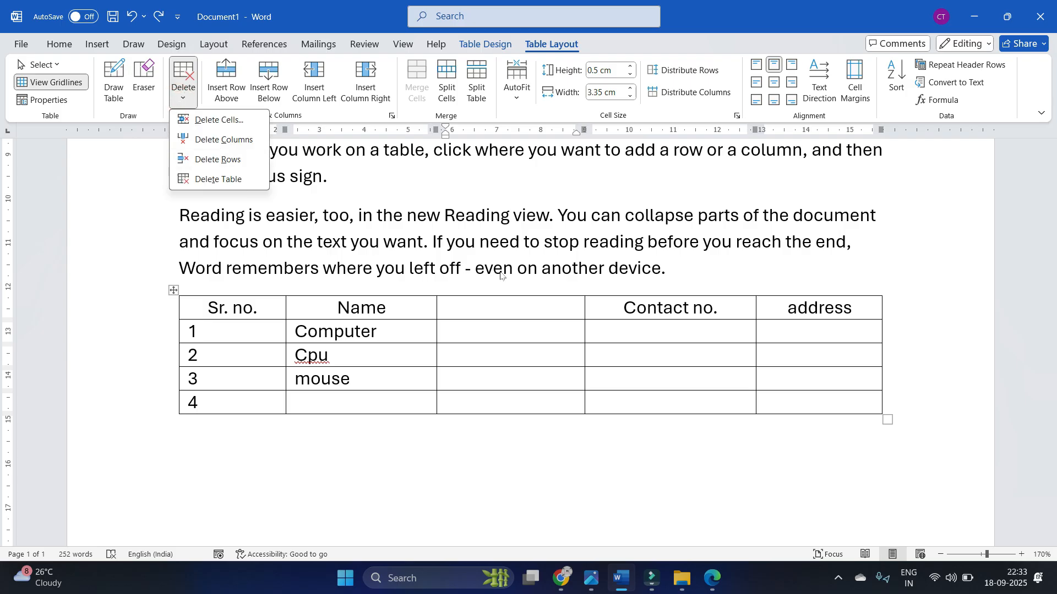
left_click(525, 314)
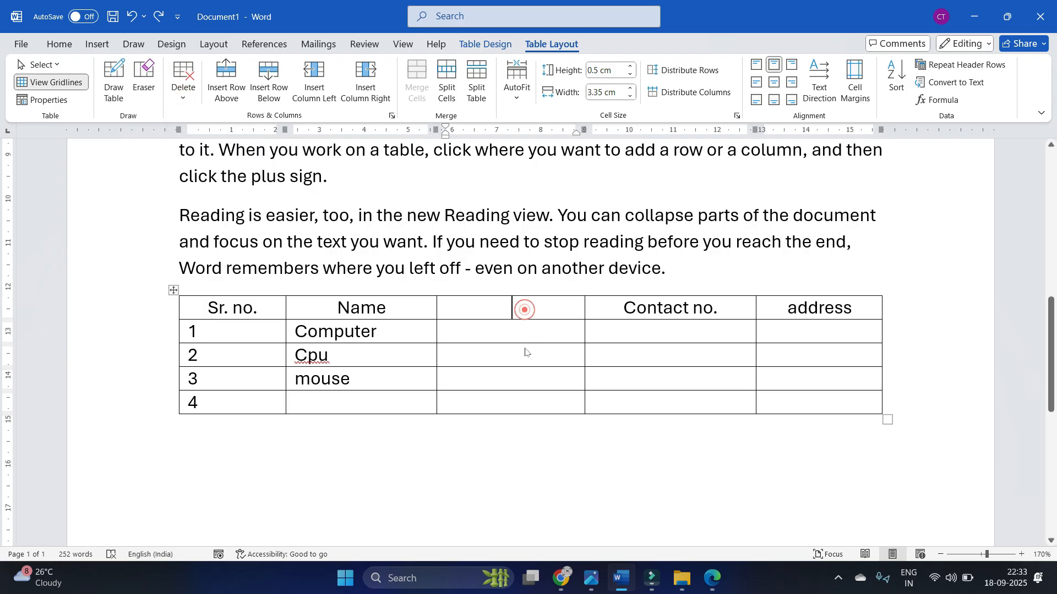
left_click(186, 94)
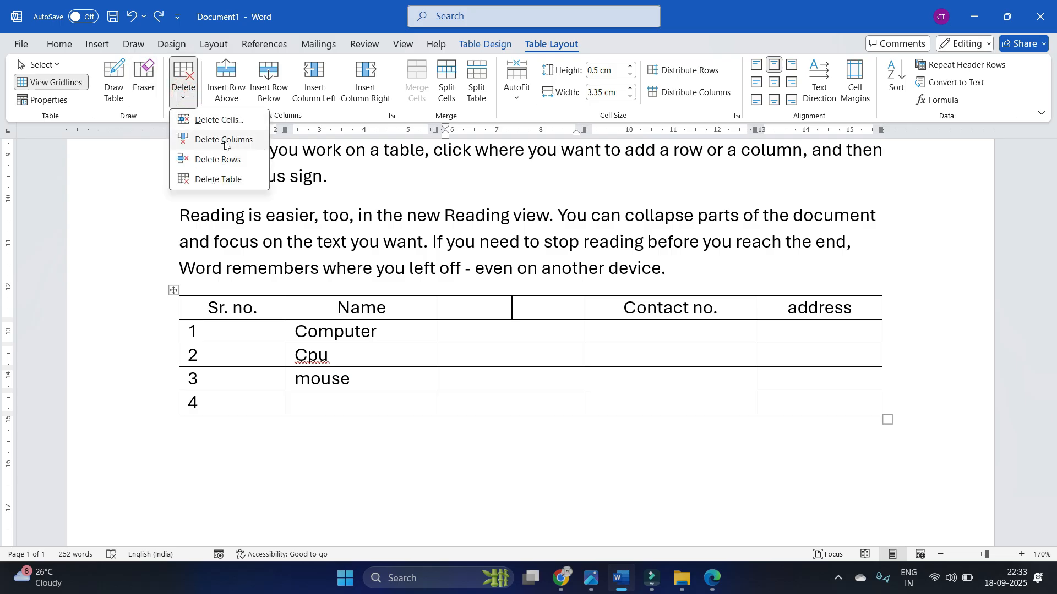
left_click(224, 141)
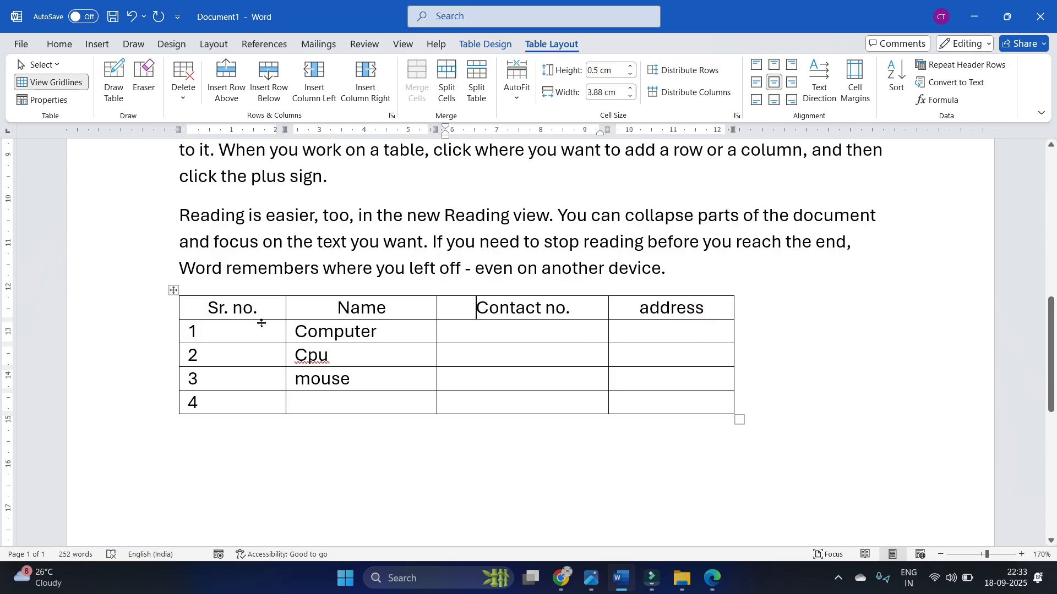
Step: Enlarge the whole table proportionally to about 17.2 cm wide
left_click(453, 316)
left_click_drag(738, 419, 941, 432)
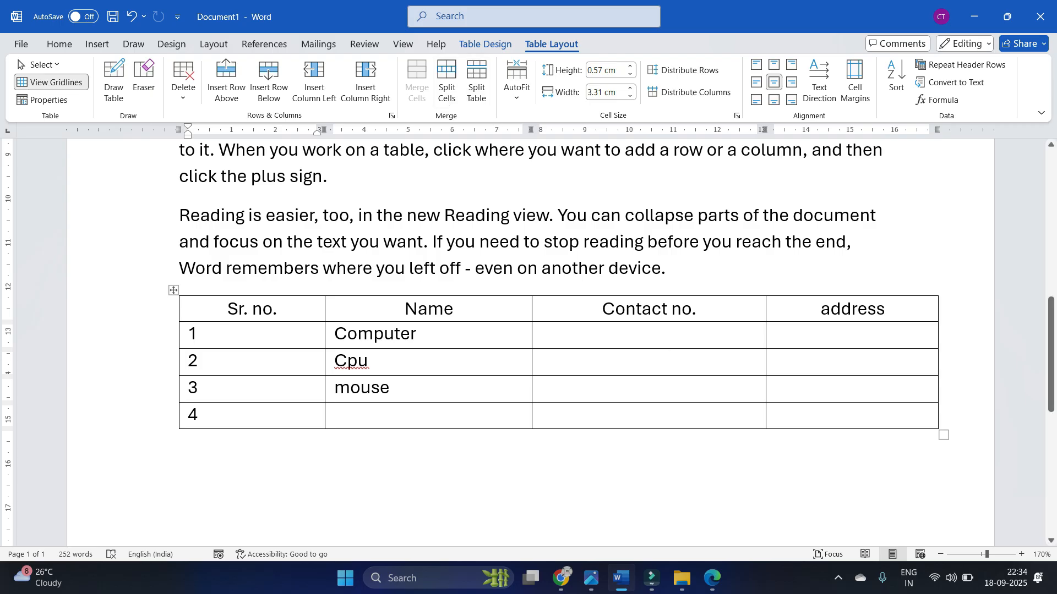
Step: Split the four empty cells below "address" into 2 columns and 4 rows
left_click_drag(806, 336, 810, 418)
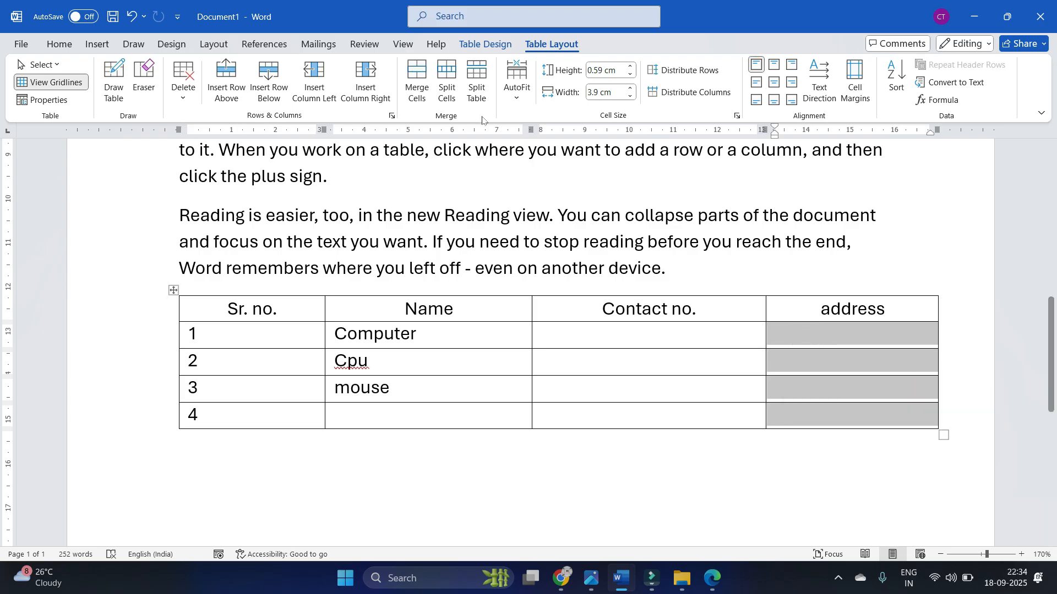
left_click(450, 88)
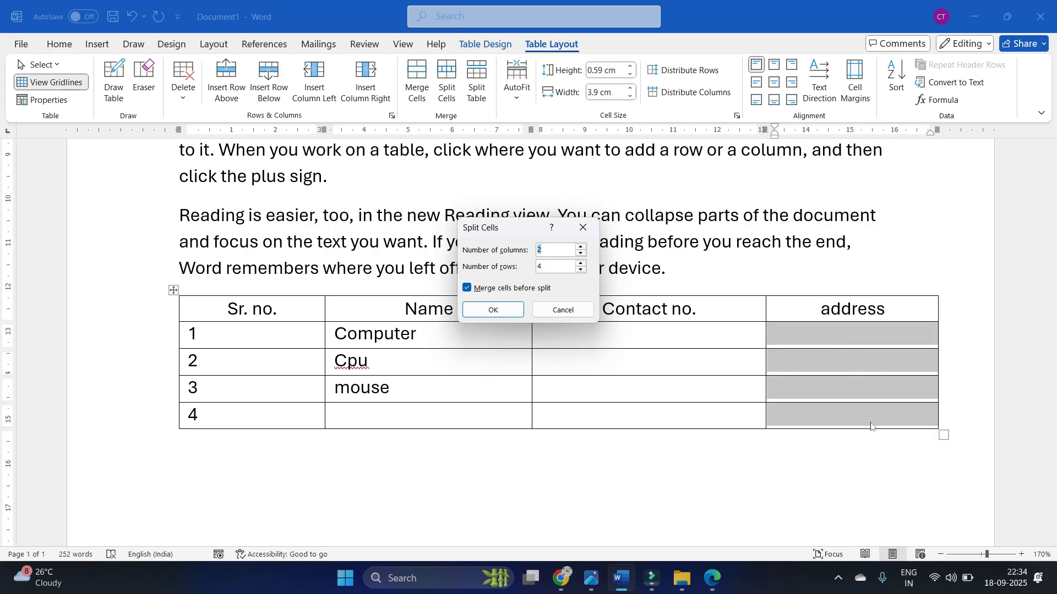
left_click(494, 310)
left_click(814, 370)
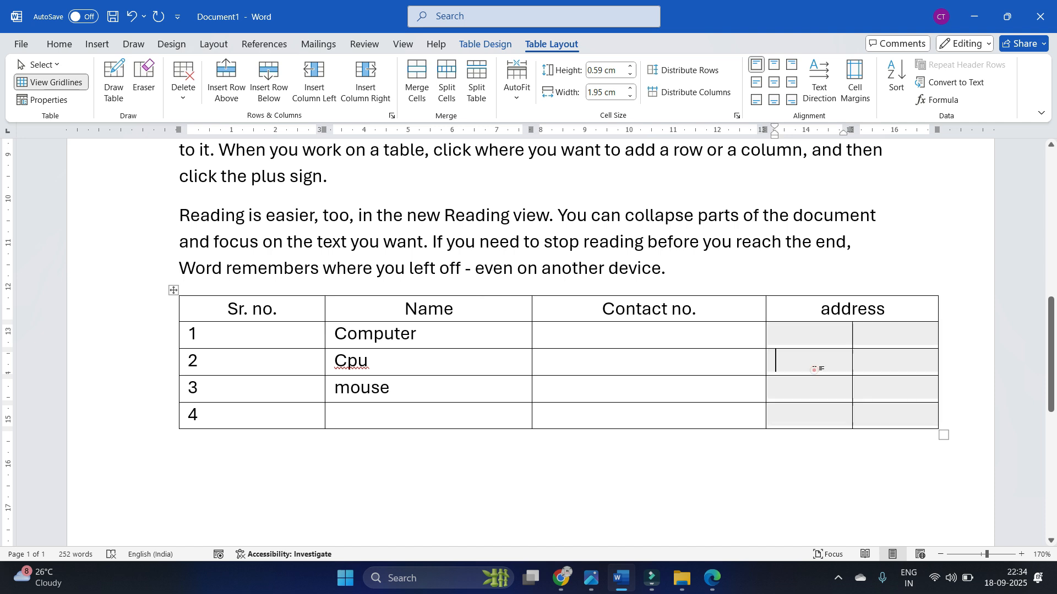
left_click(816, 340)
left_click(813, 340)
left_click(812, 368)
left_click(813, 396)
left_click(813, 430)
double_click(812, 335)
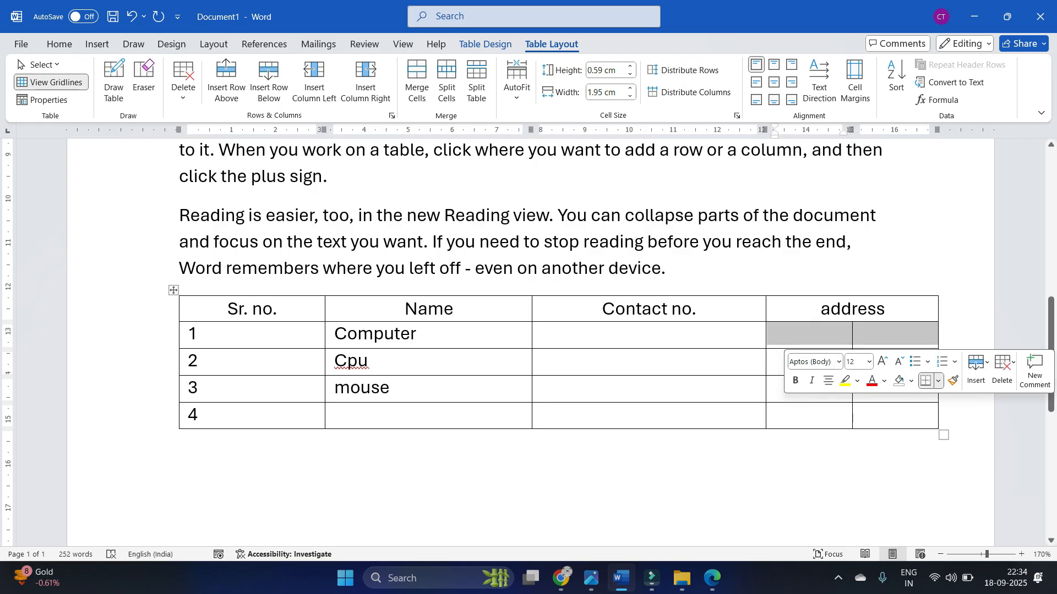
left_click(788, 337)
left_click(808, 337)
key("Tab")
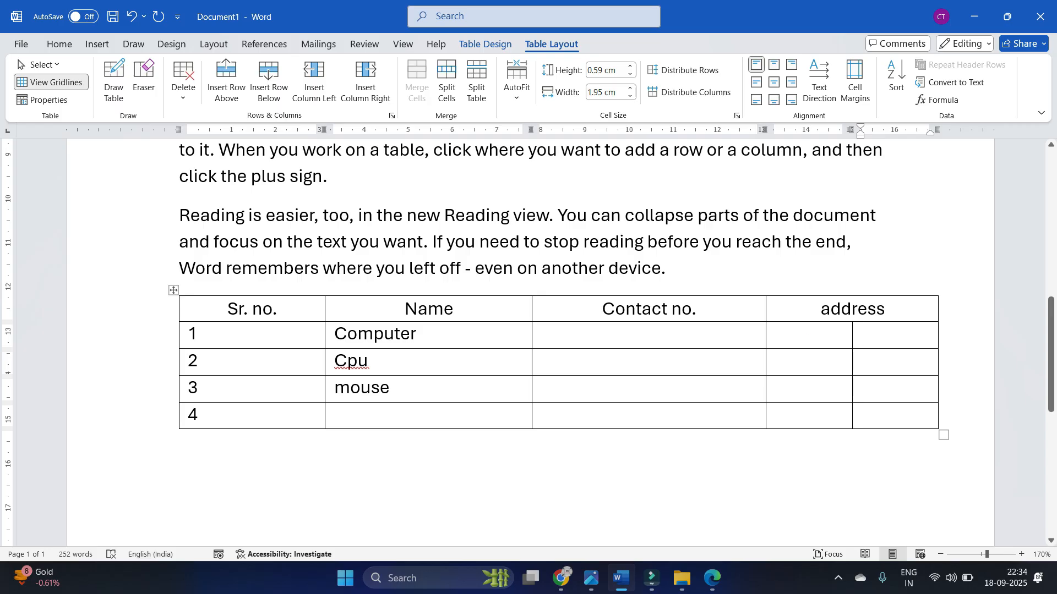
Step: Try splitting the first half-column below "address" into 2 columns and 4 rows, and undo both cell splits
left_click(806, 332)
key("shift+Down")
key("shift+Down")
key("shift+Down")
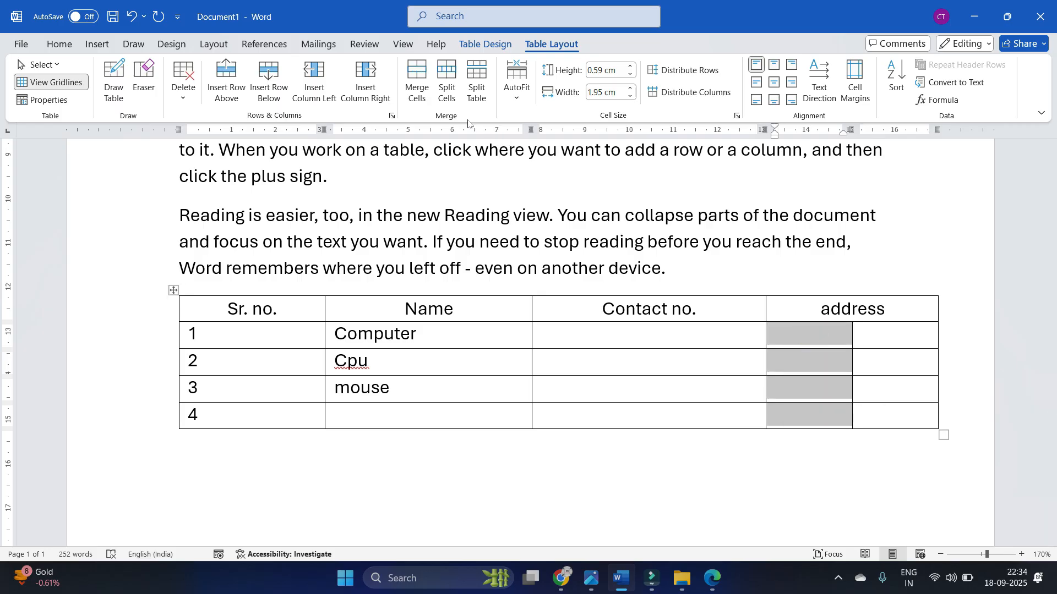
left_click(446, 83)
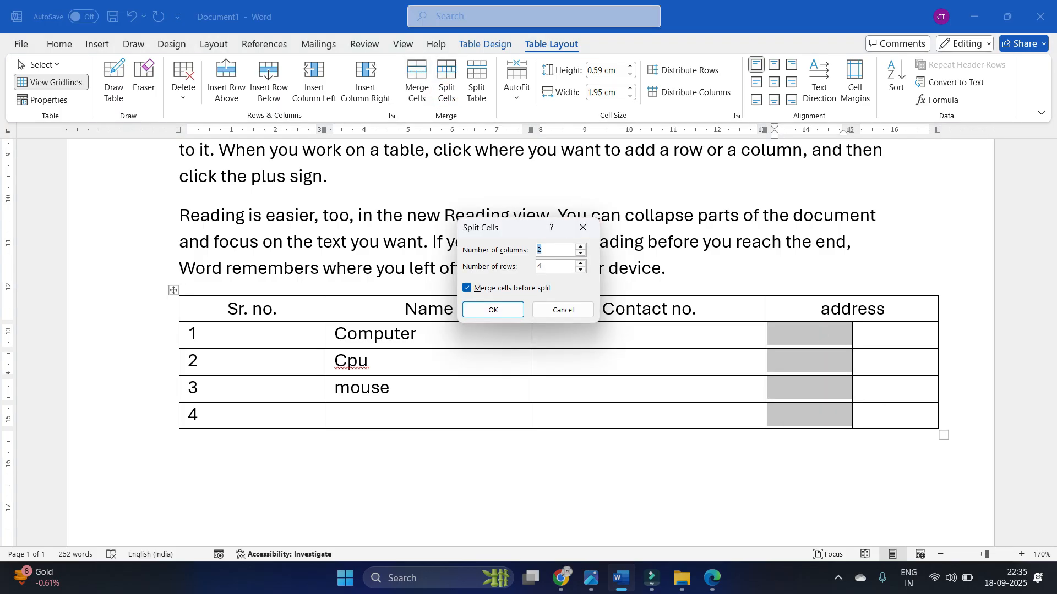
left_click(488, 308)
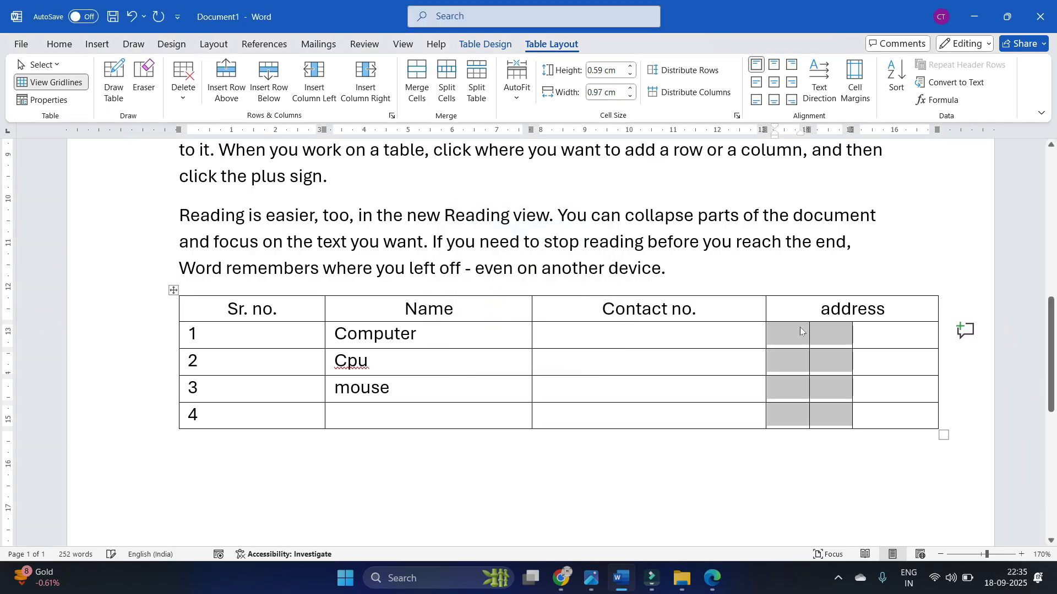
key("ctrl+z")
key("ctrl+z")
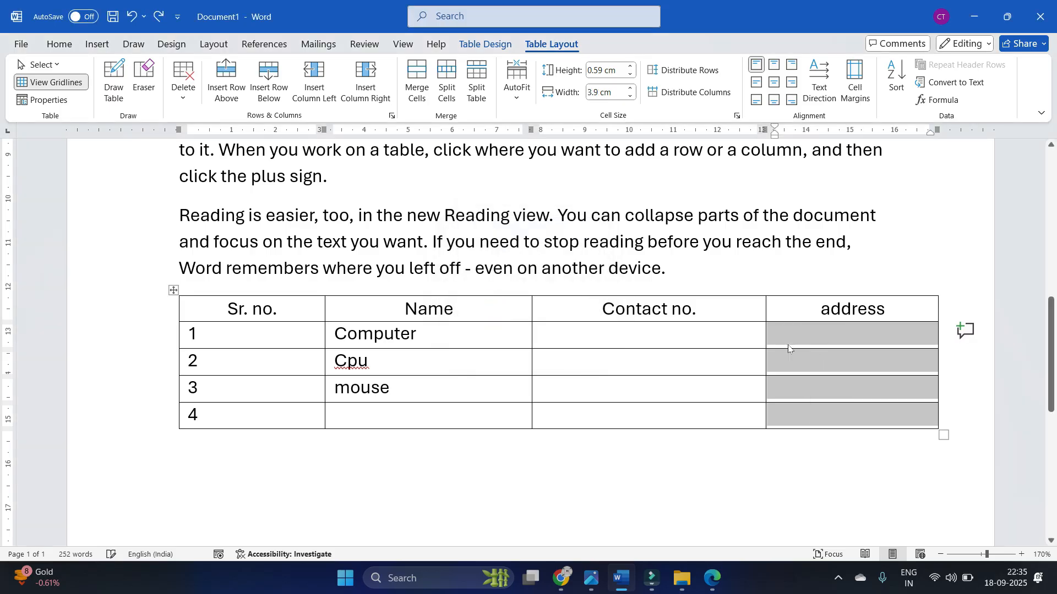
Step: Insert two empty rows above the table's header row
left_click(460, 308)
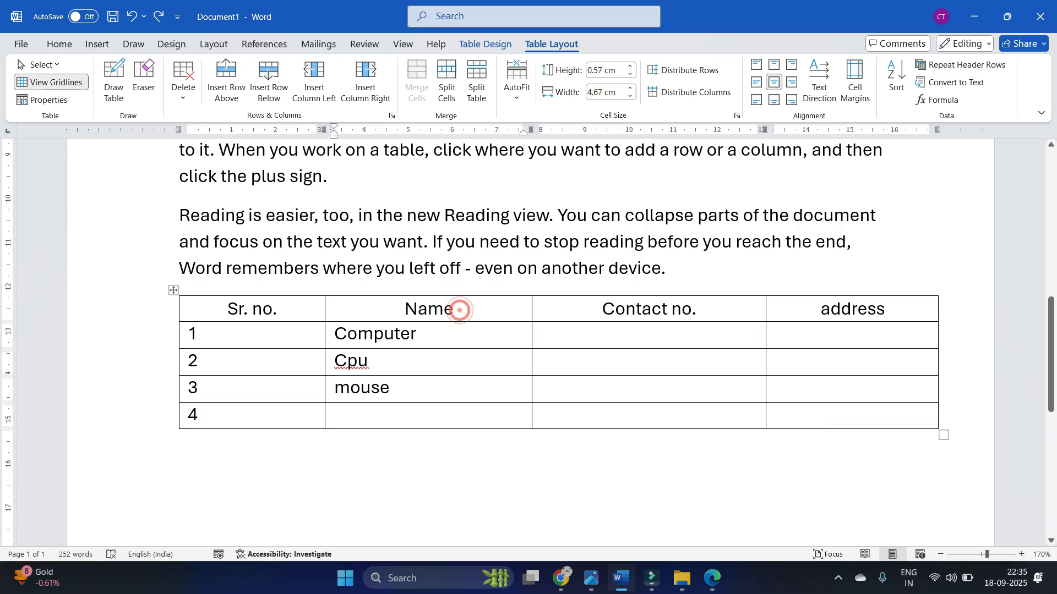
left_click(267, 86)
key("ctrl+z")
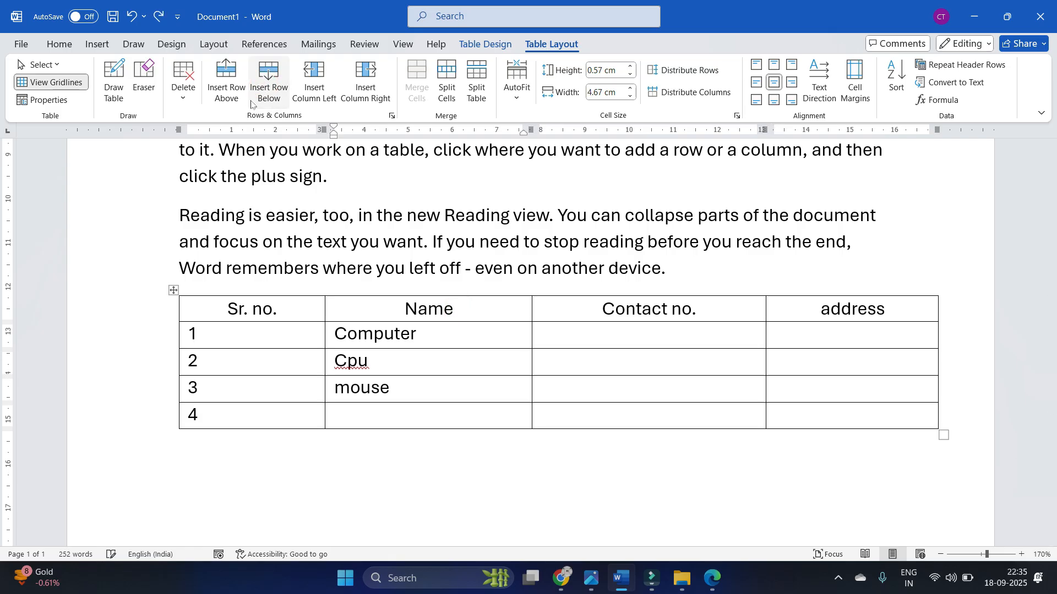
left_click(224, 82)
left_click(225, 83)
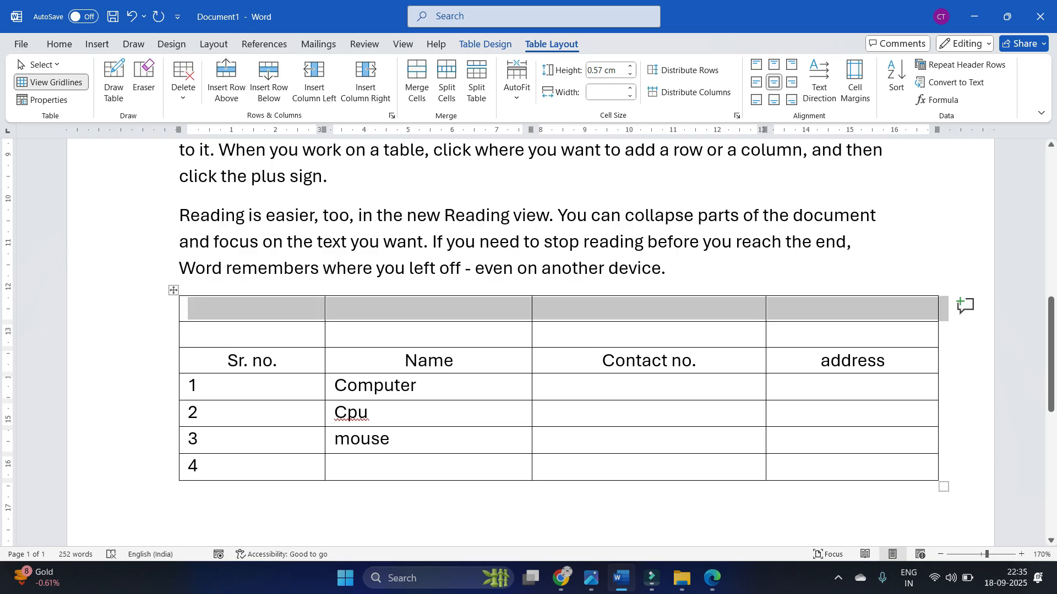
left_click(455, 361)
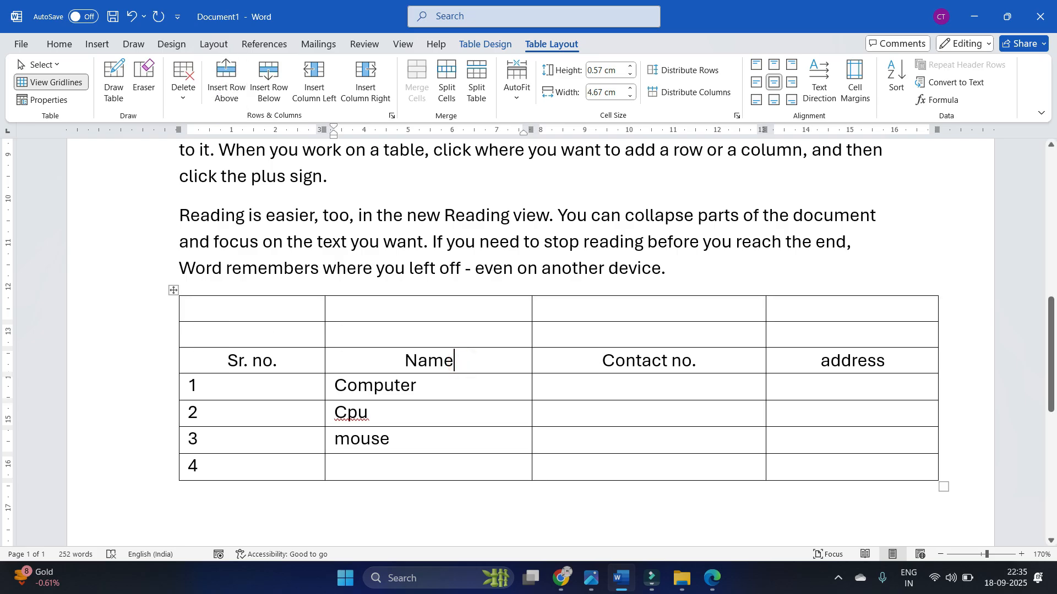
Step: Merge all cells of the two empty rows above the header into a single cell
left_click(455, 328)
left_click_drag(276, 307, 853, 334)
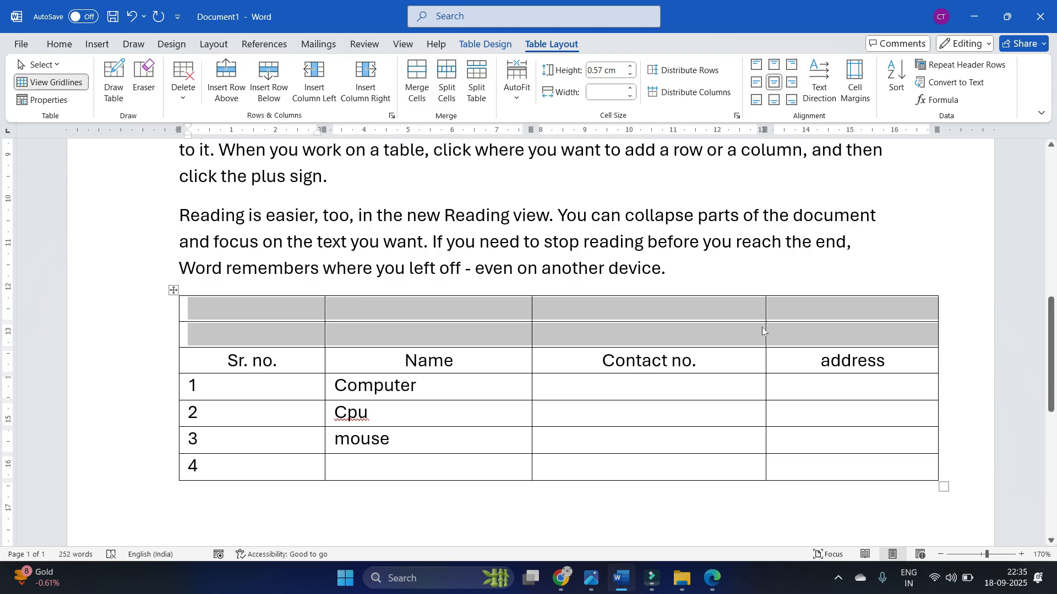
left_click(417, 98)
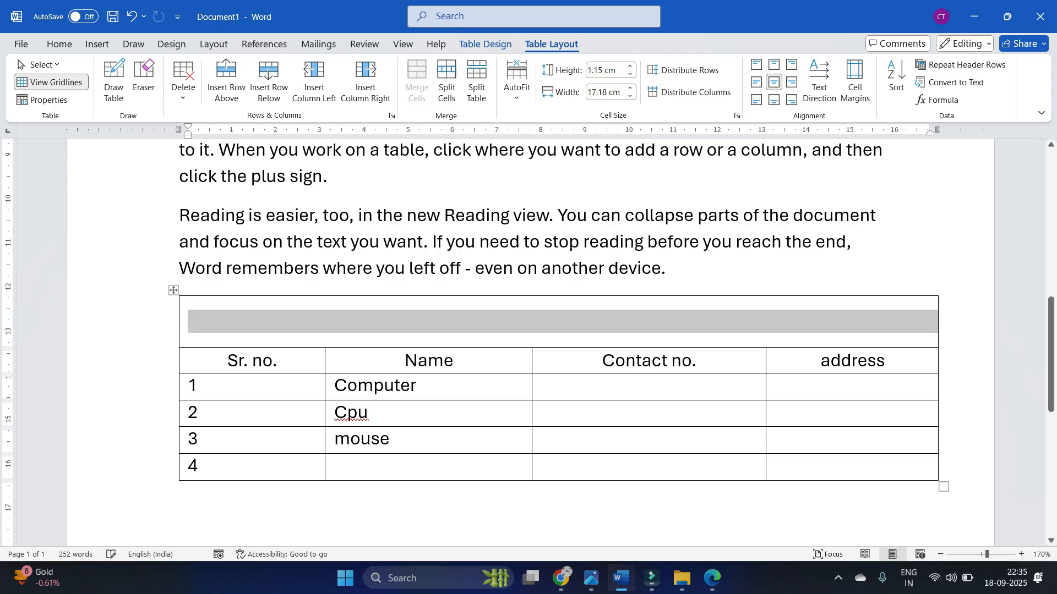
left_click(524, 431)
Step: Enter the title "Abc public school" in the merged cell above the header row
left_click(516, 323)
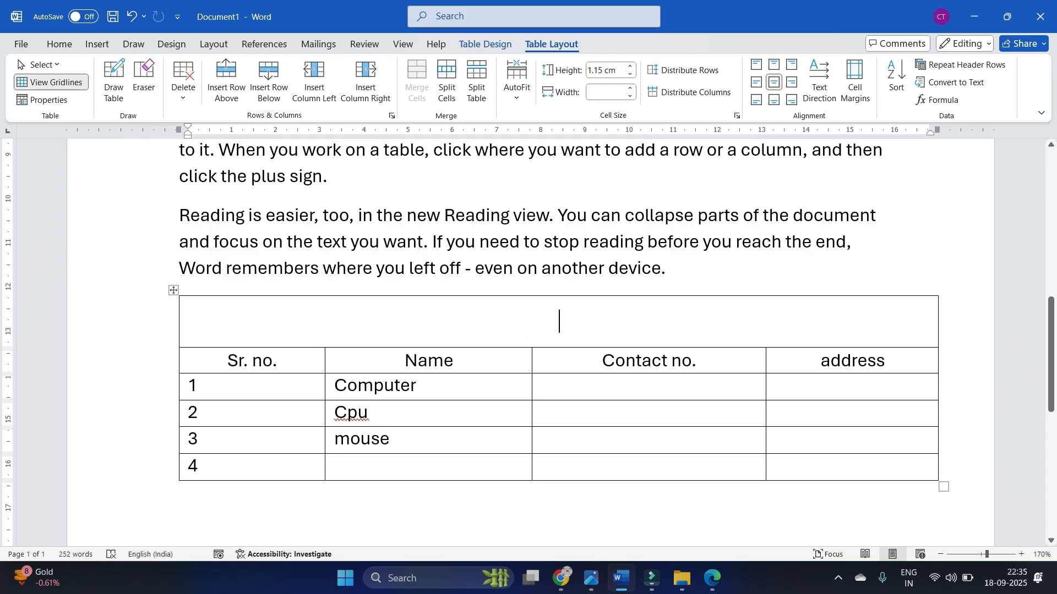
type("ab")
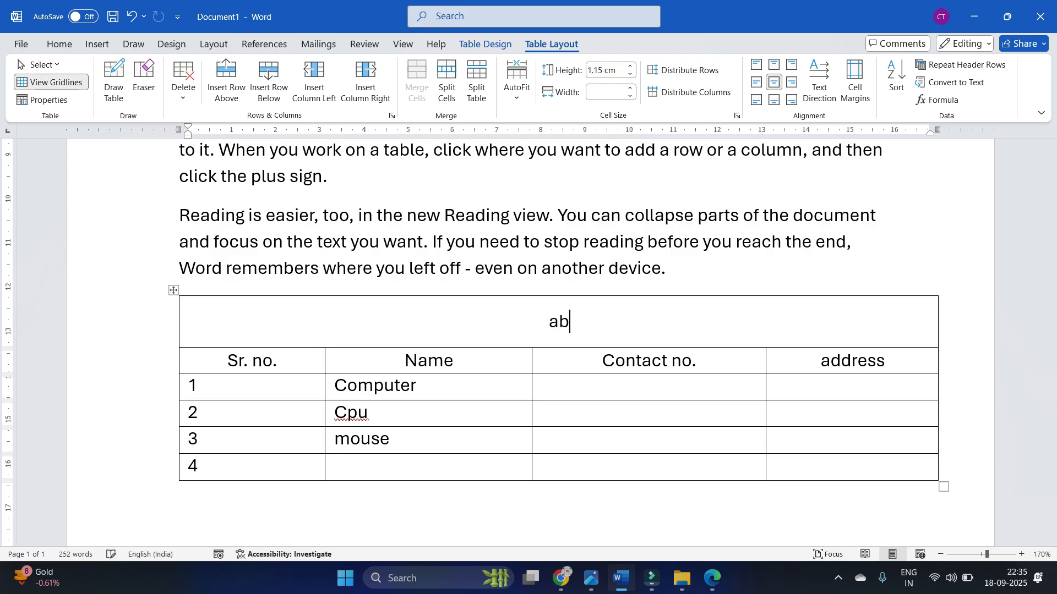
type("c s")
key("BackSpace")
type("publ")
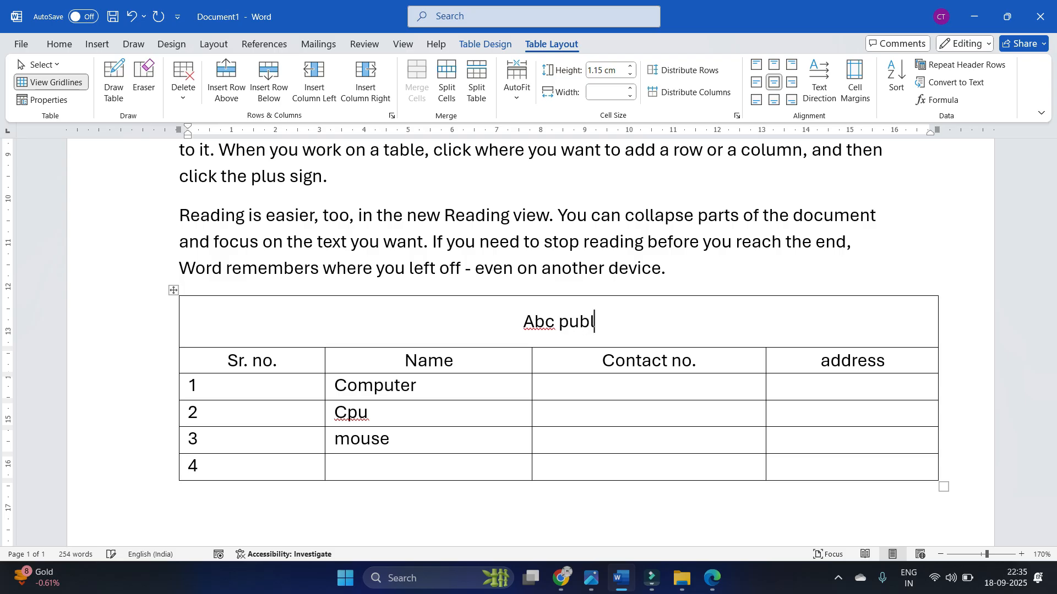
type("ic school")
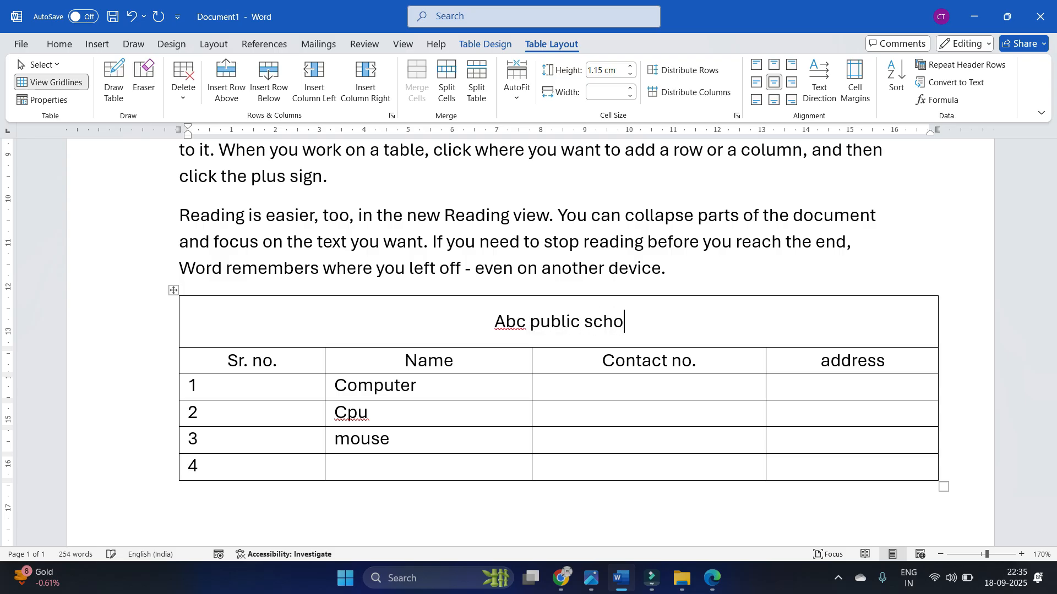
Step: Increase the table title's font size to 18 and highlight the text in yellow
left_click_drag(649, 321, 486, 322)
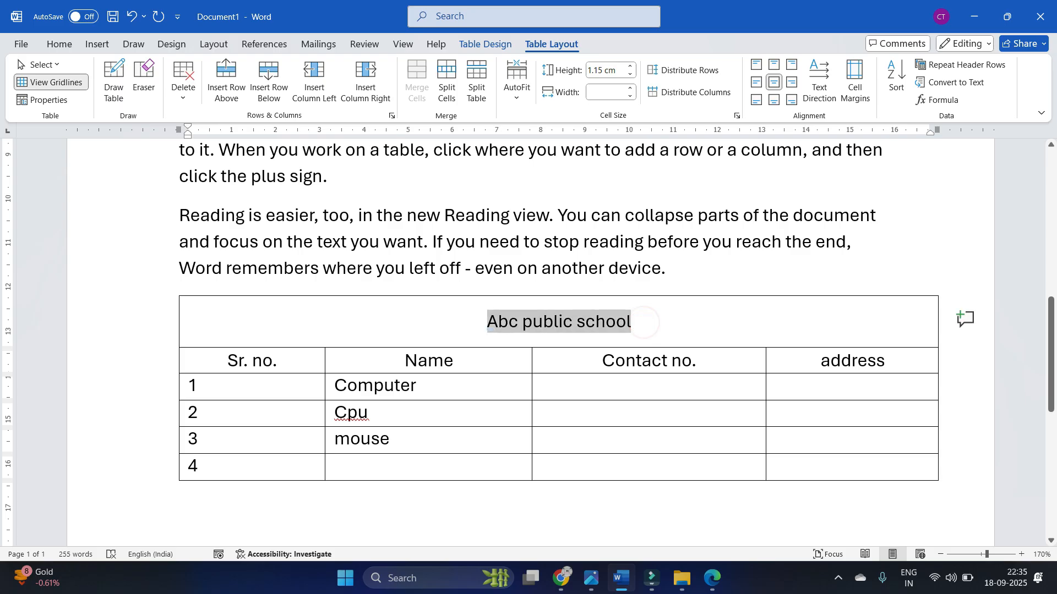
left_click(64, 44)
left_click(205, 71)
left_click(205, 71)
left_click(205, 71)
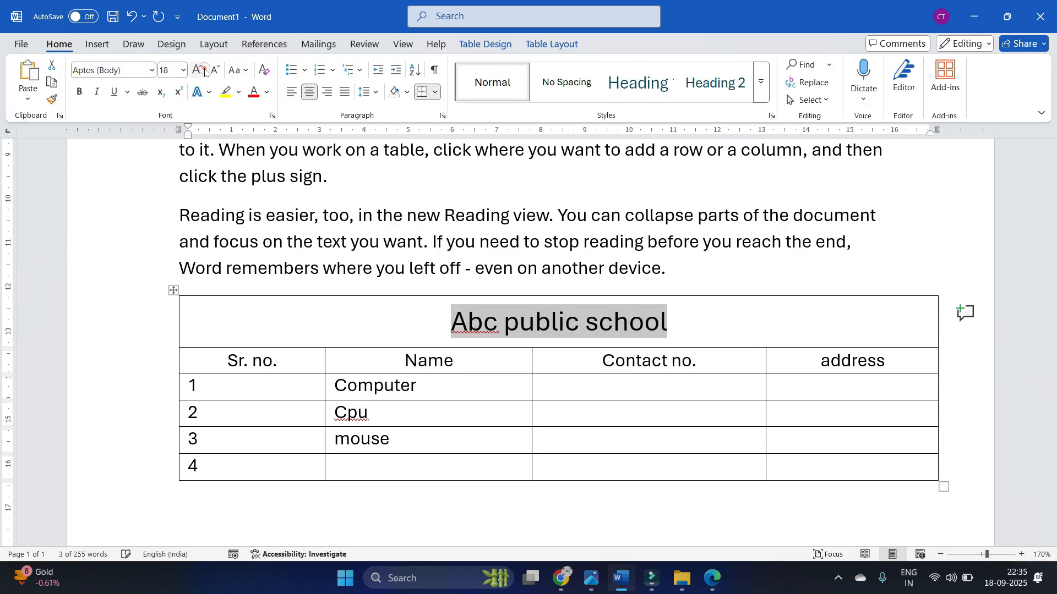
left_click(226, 93)
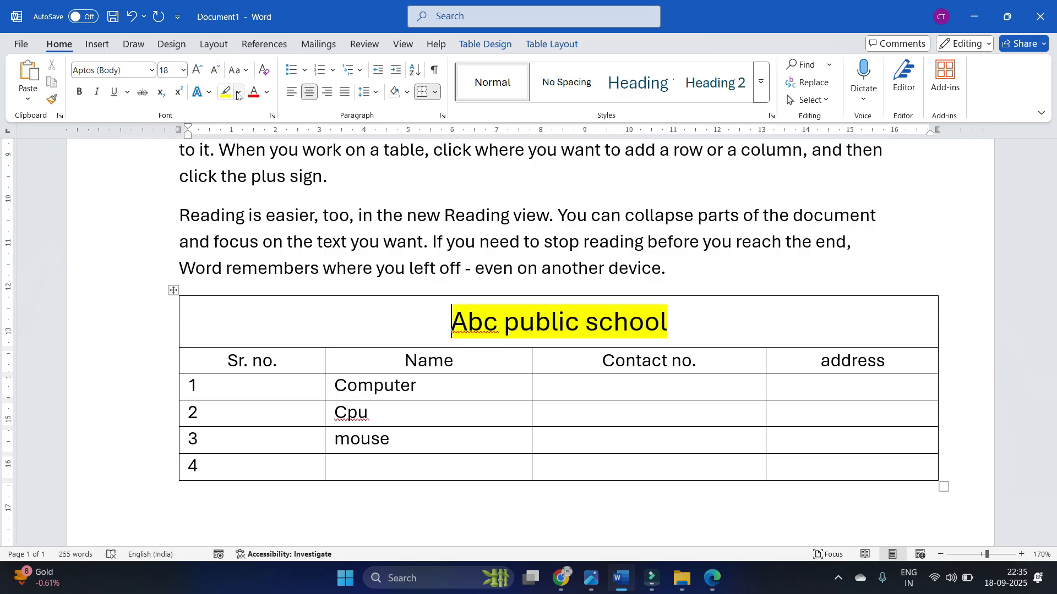
Step: Colour the table title's text red and change its case to UPPERCASE
triple_click(448, 323)
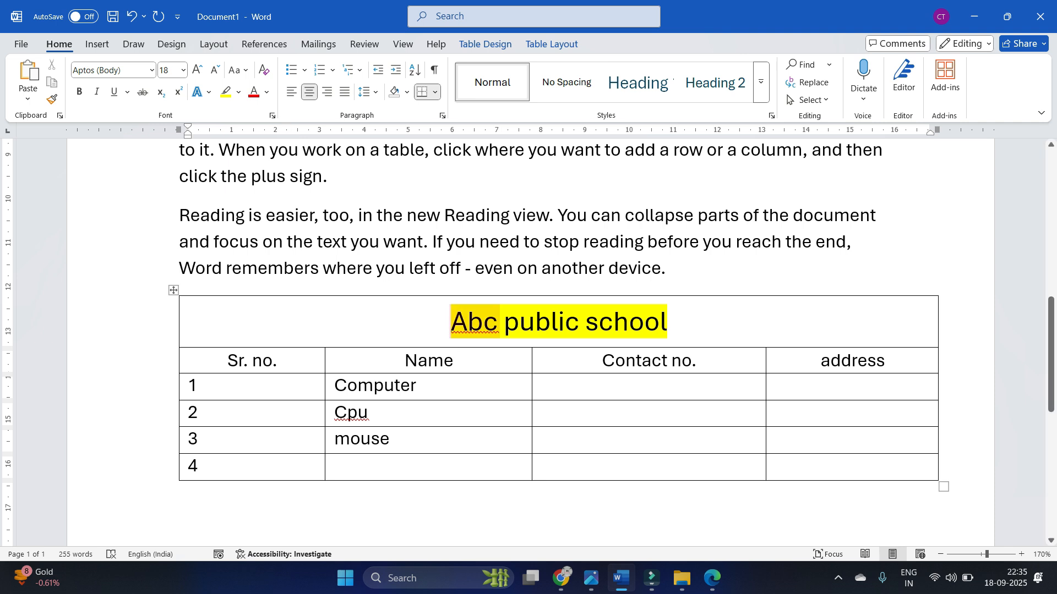
left_click(254, 92)
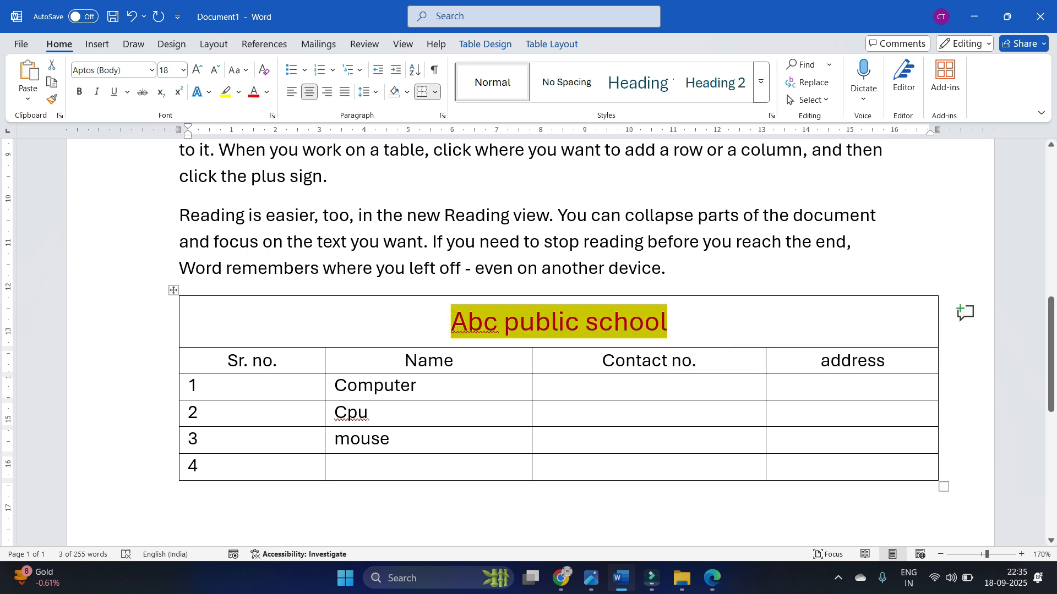
left_click(235, 71)
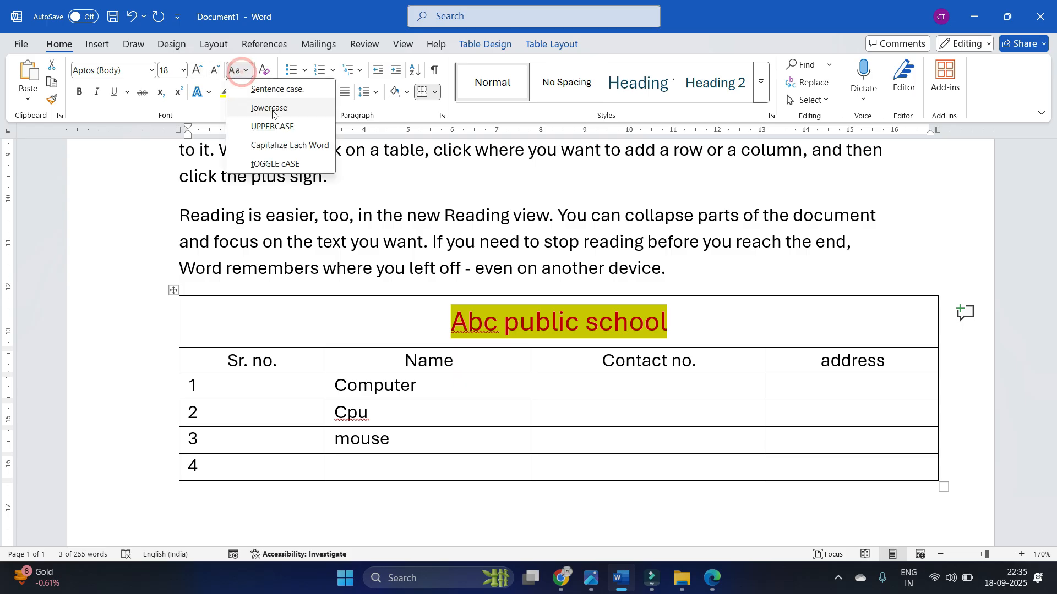
left_click(276, 129)
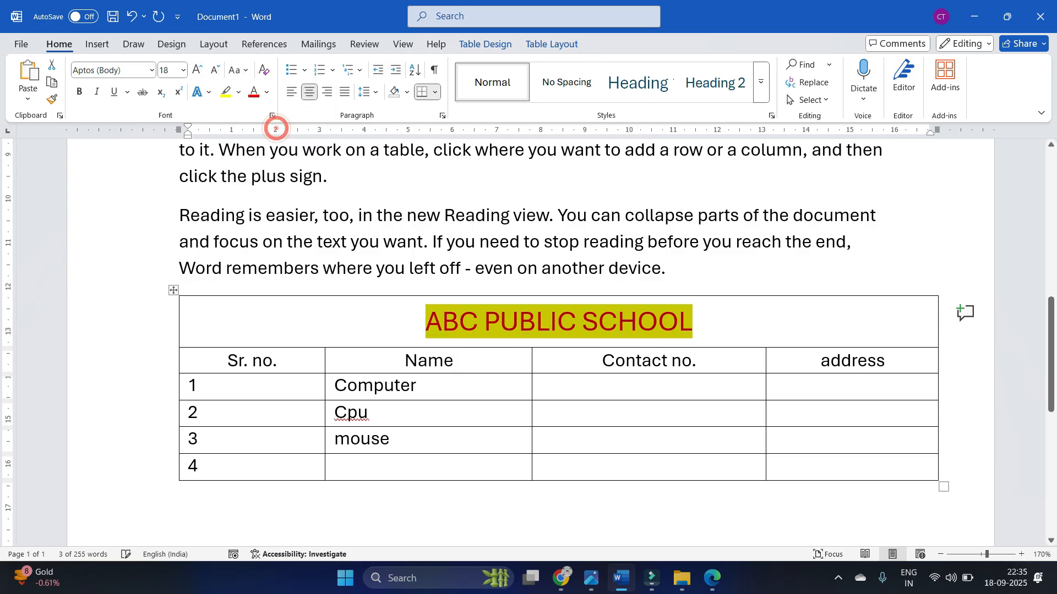
Step: Apply the green grid table style with a solid dark green header and banded rows to the table
left_click(533, 45)
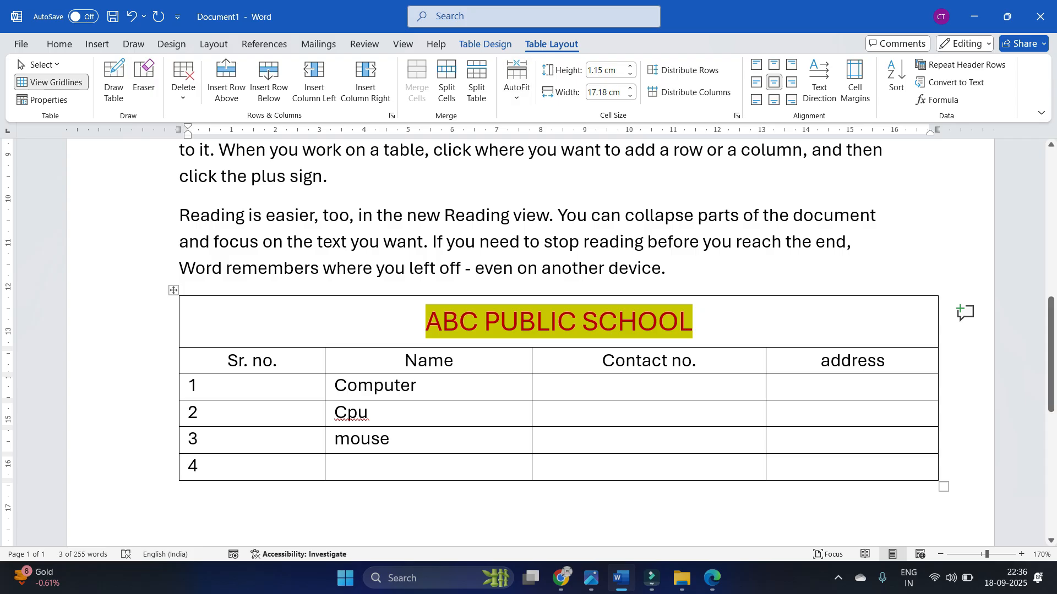
left_click(499, 46)
left_click(542, 418)
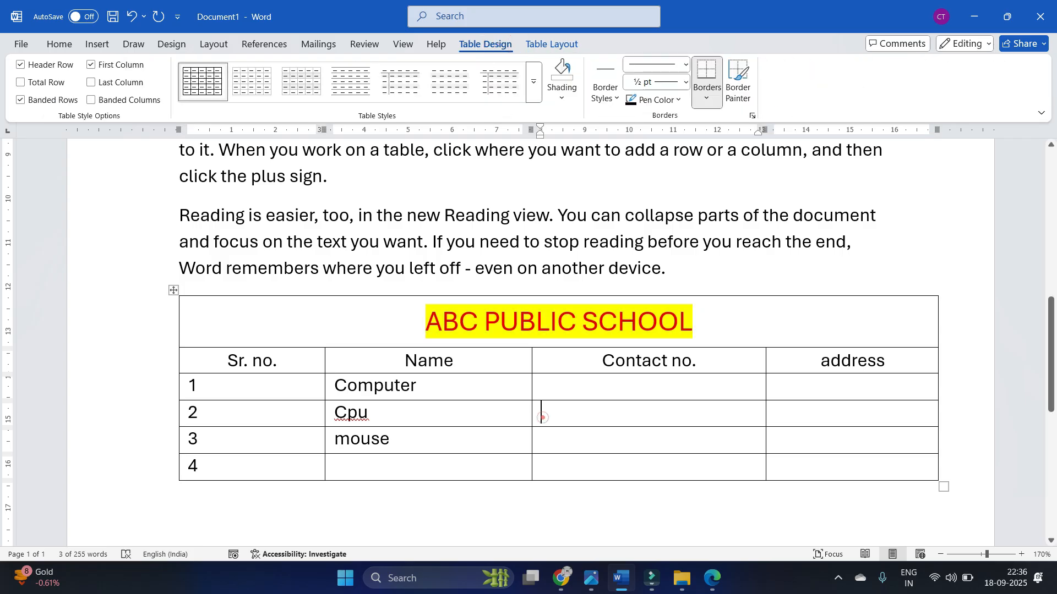
left_click_drag(243, 363, 859, 364)
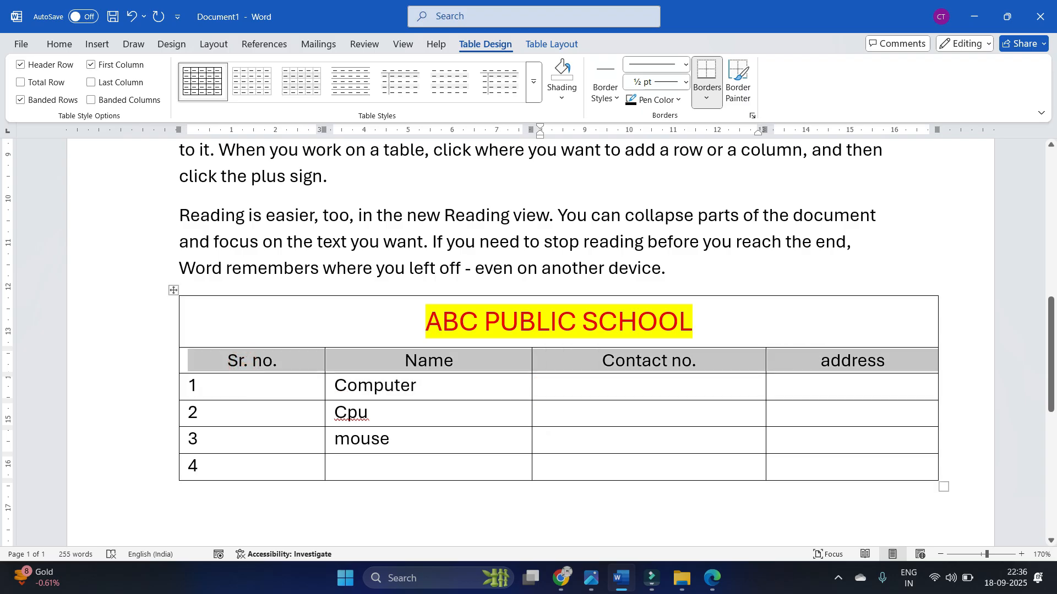
left_click(532, 91)
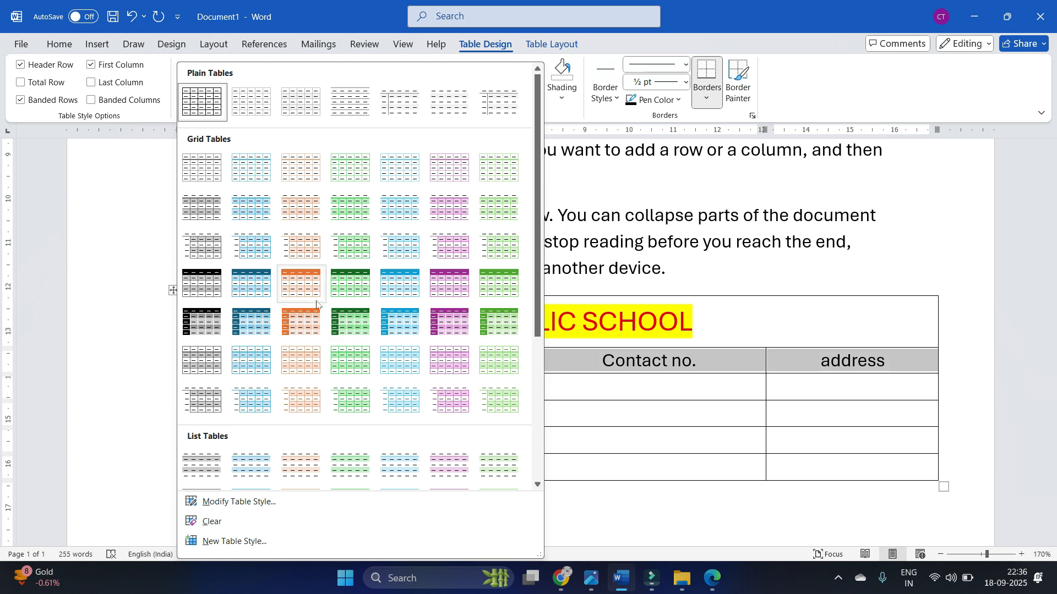
left_click(374, 278)
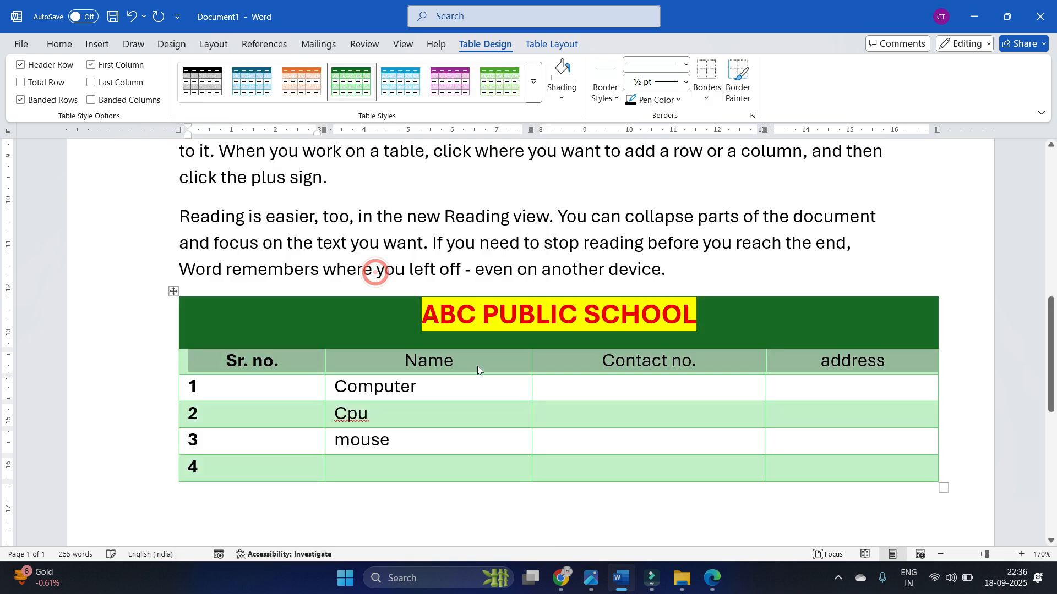
Step: Remove the yellow highlighting from the title ABC PUBLIC SCHOOL in the table's top row
left_click(712, 324)
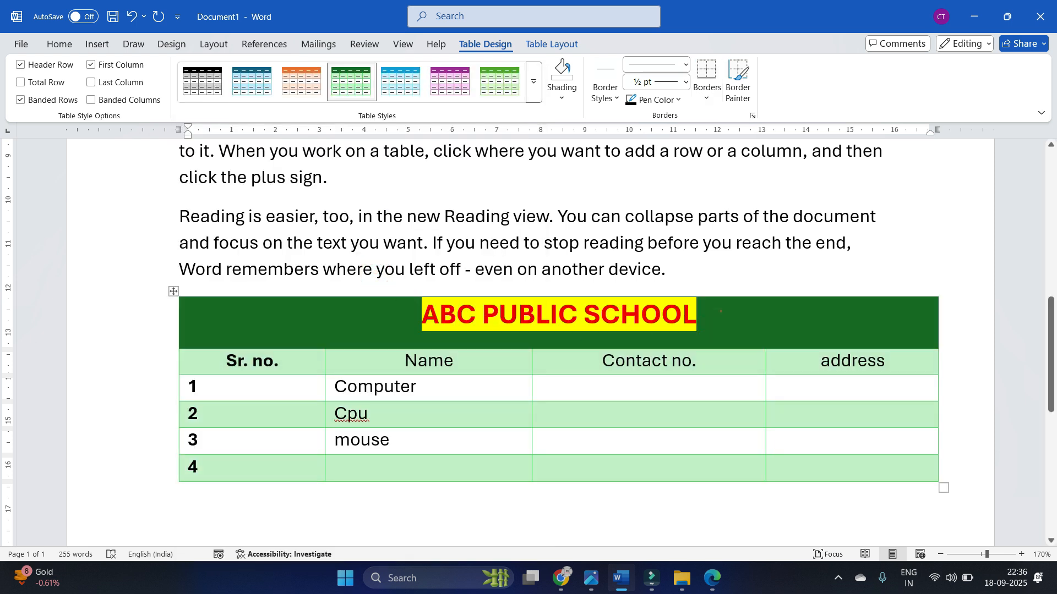
left_click_drag(720, 312, 422, 315)
left_click(59, 44)
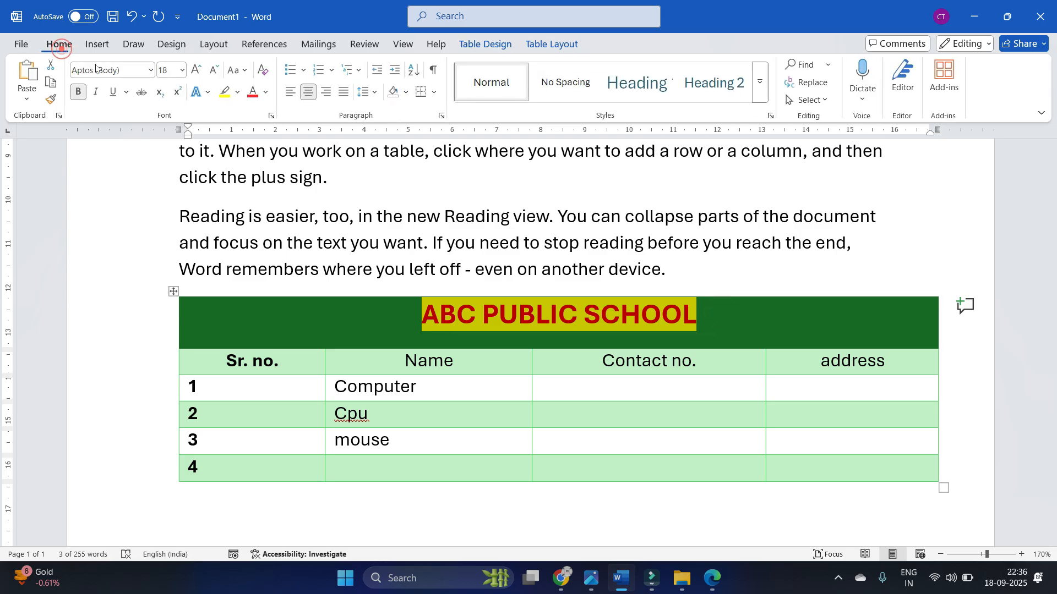
left_click(238, 96)
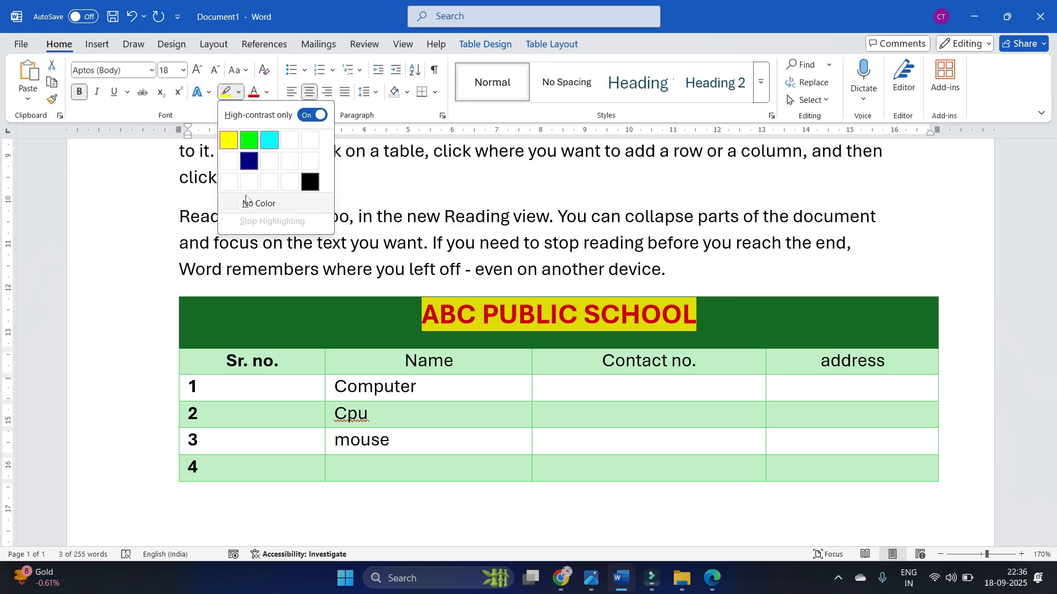
left_click(254, 203)
Step: Change the font colour of the table title ABC PUBLIC SCHOOL to white
key("Left")
left_click(698, 316, "shift")
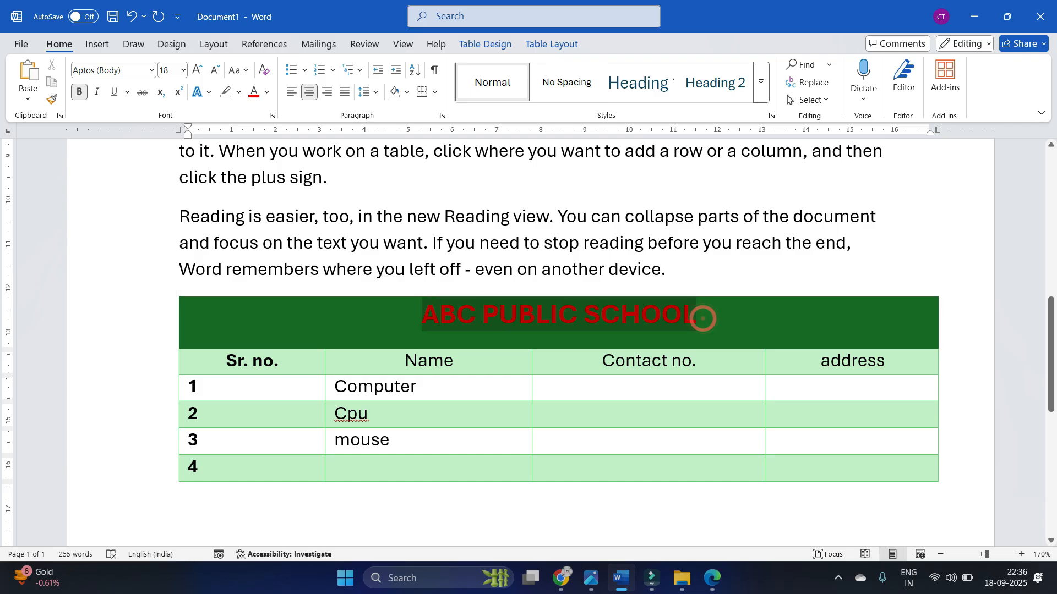
left_click(267, 92)
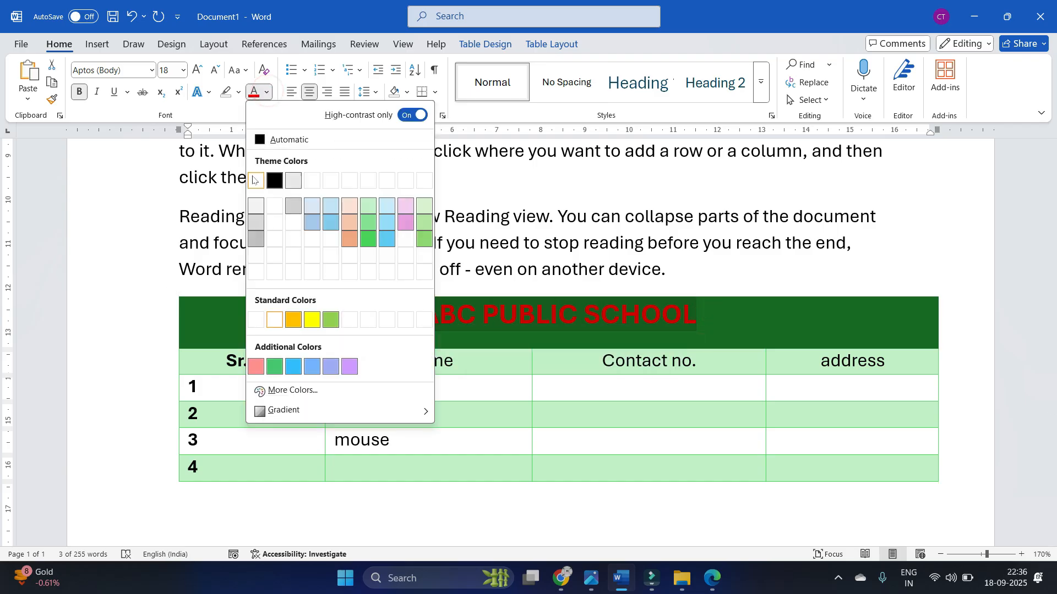
left_click(256, 180)
left_click(762, 323)
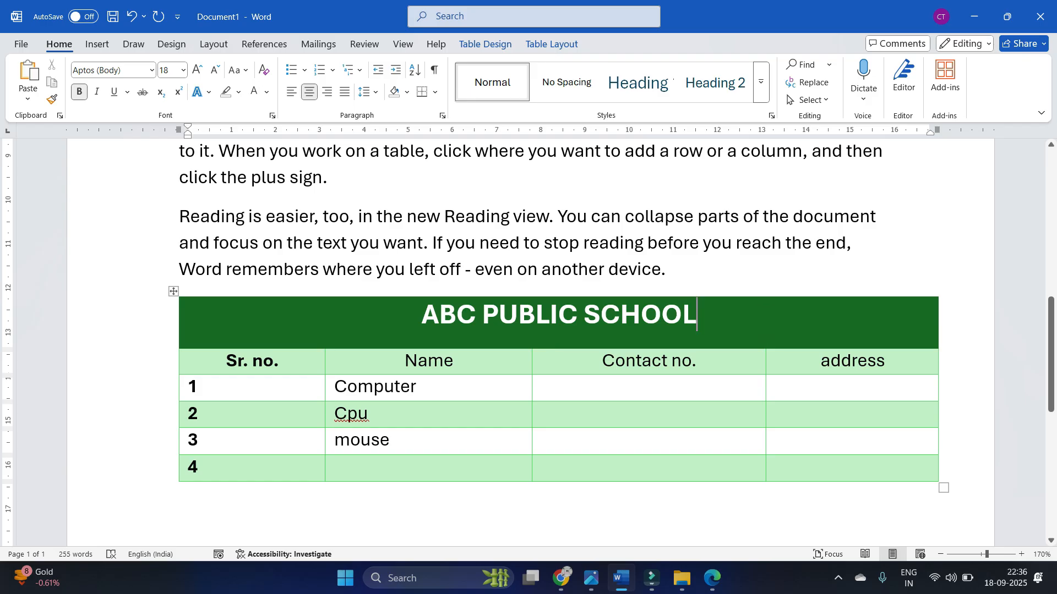
Step: Centre the entries Computer, Cpu and mouse in the table's Name column
left_click_drag(334, 386, 386, 443)
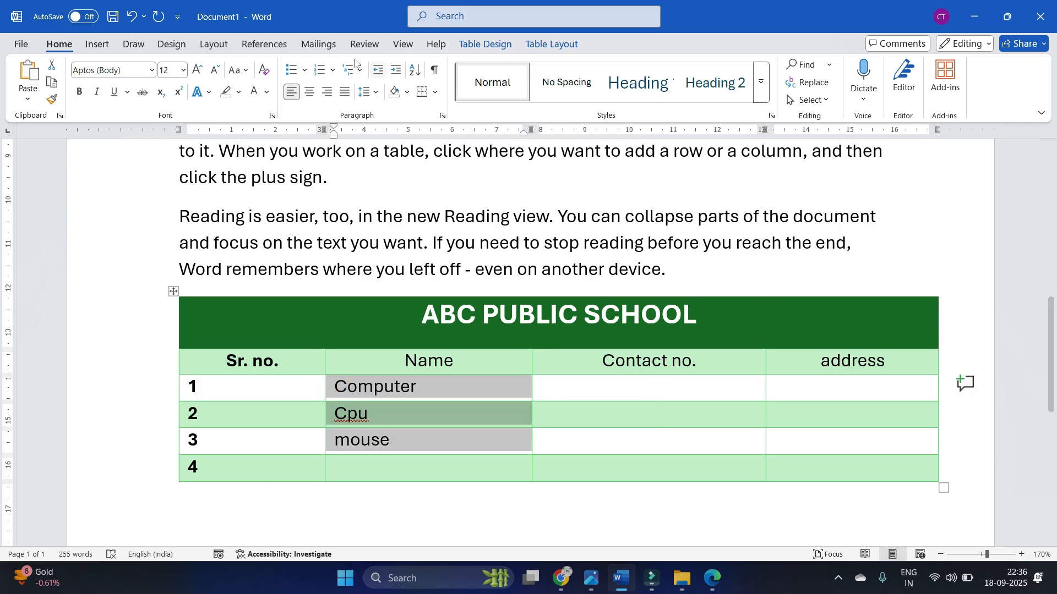
left_click(307, 93)
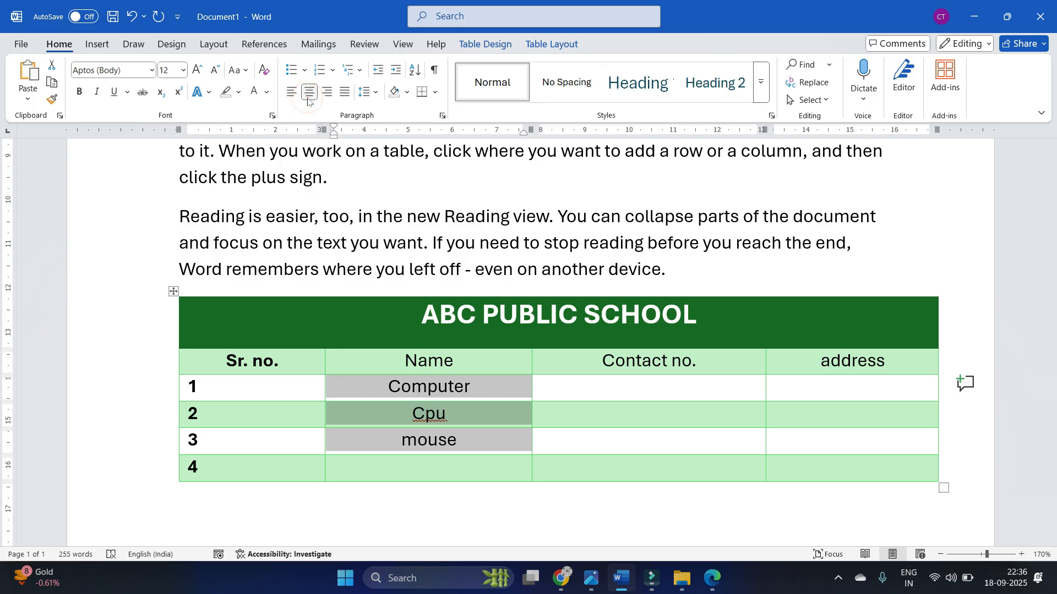
left_click(485, 45)
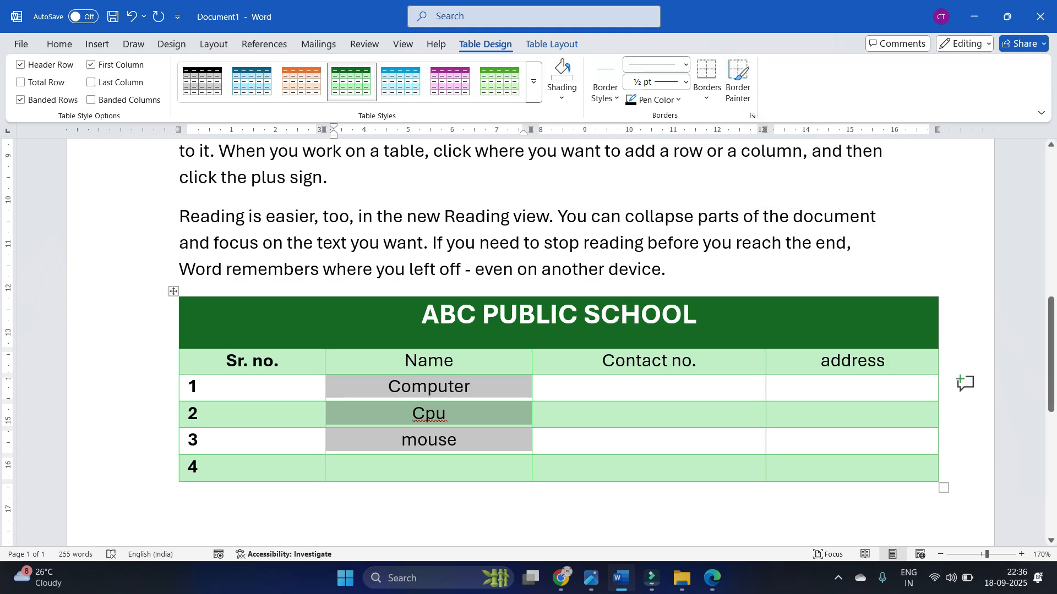
left_click(97, 45)
left_click(117, 101)
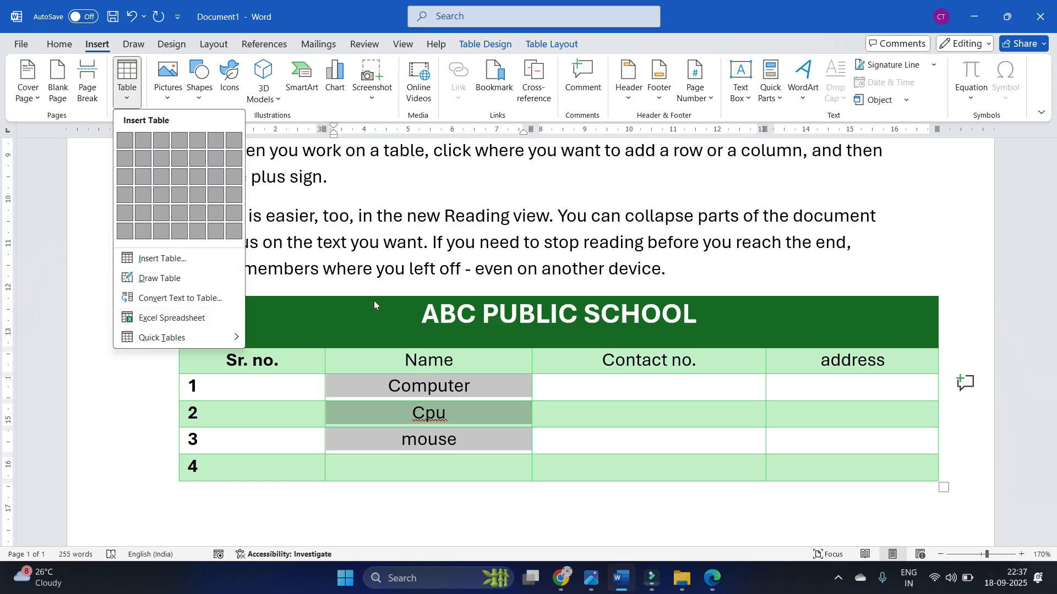
left_click(765, 308)
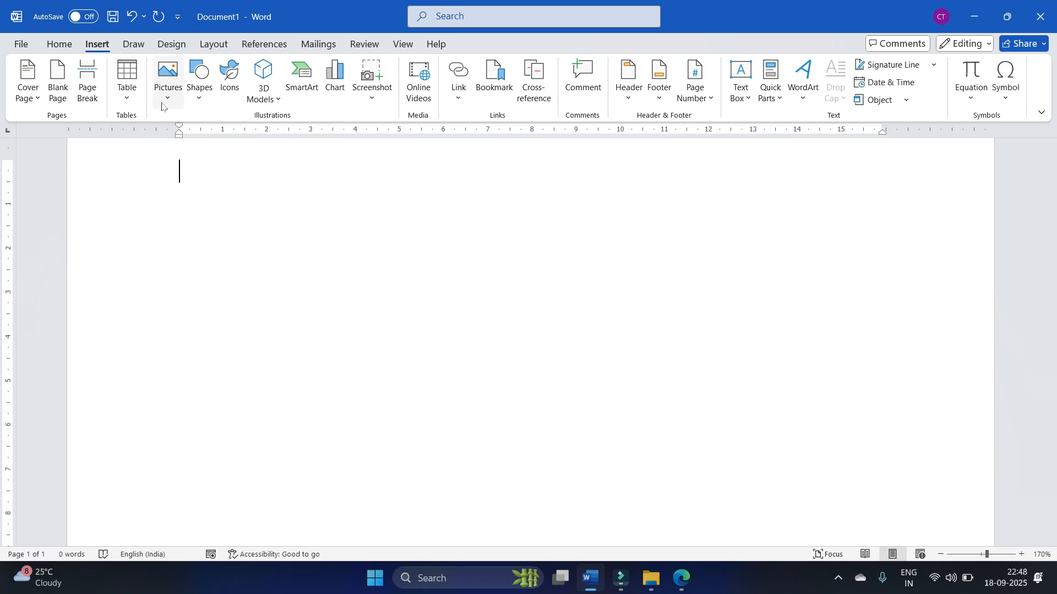
left_click(163, 104)
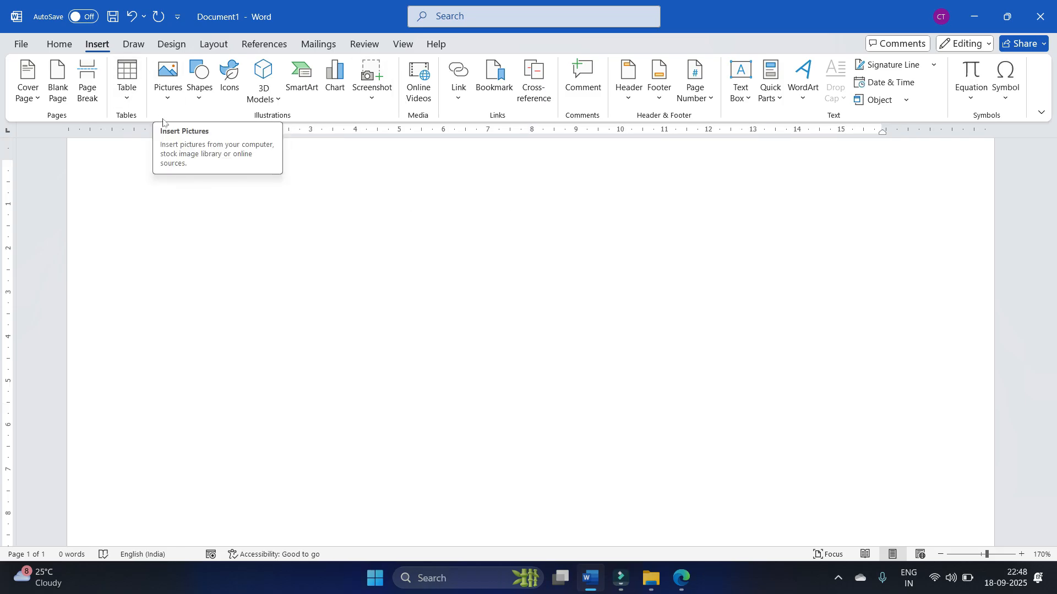
left_click(165, 99)
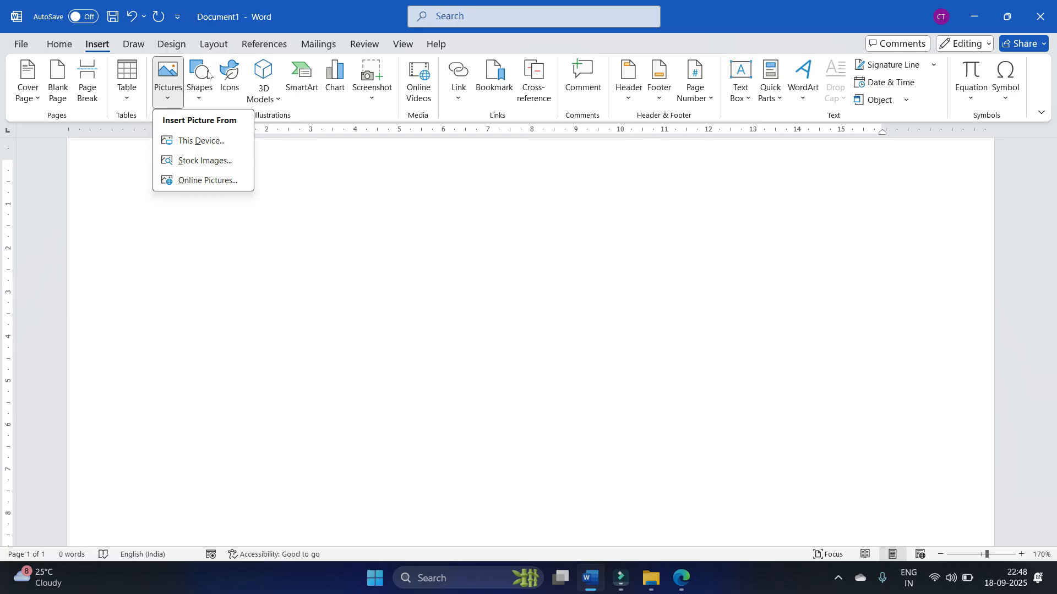
left_click(275, 192)
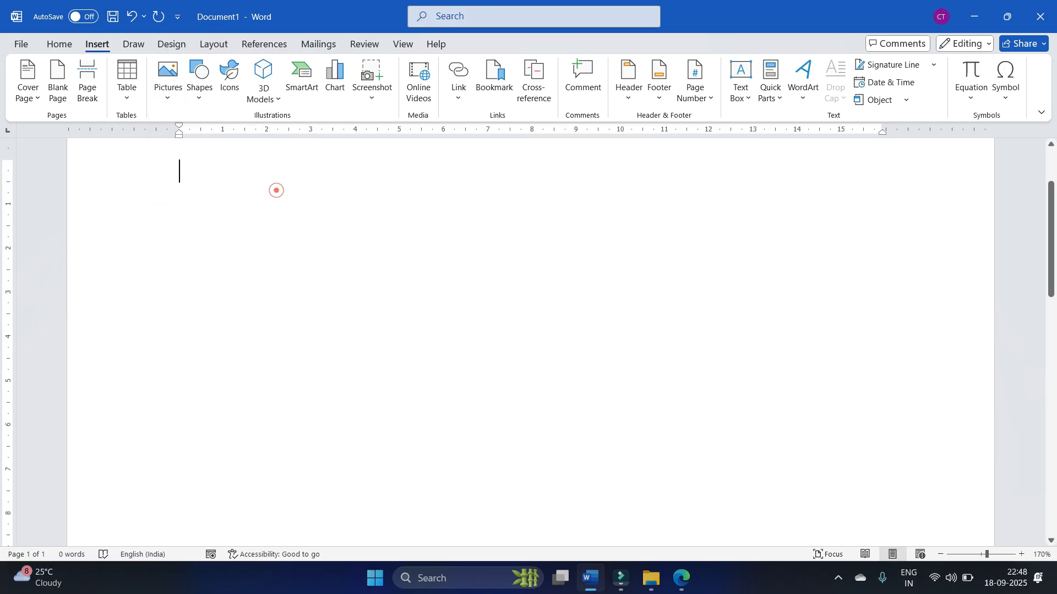
Step: Insert the picture LOGO FULL from the imp folder on this device's desktop into the blank document
left_click(165, 98)
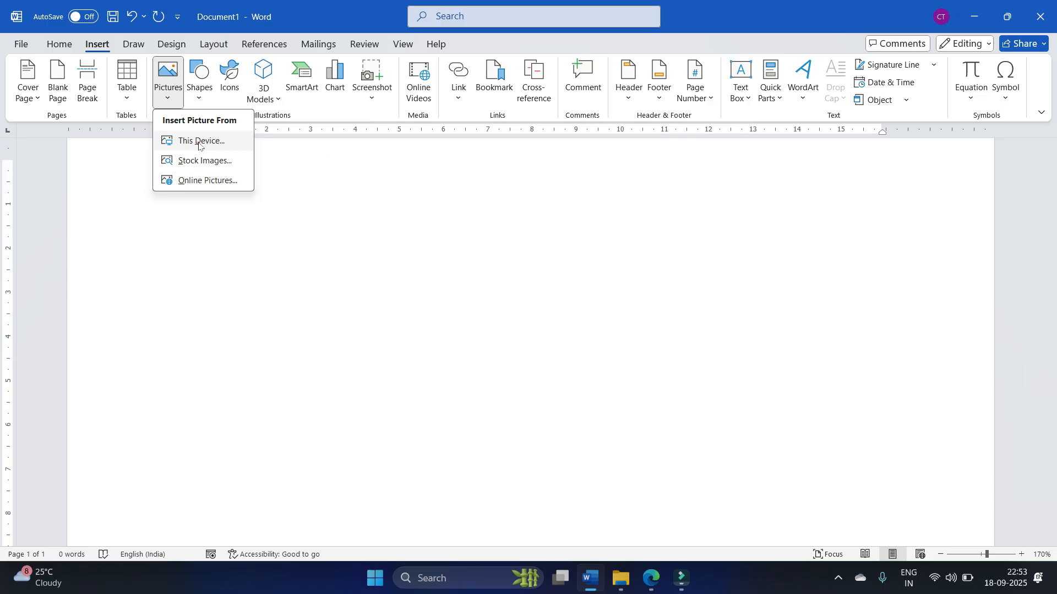
left_click(199, 142)
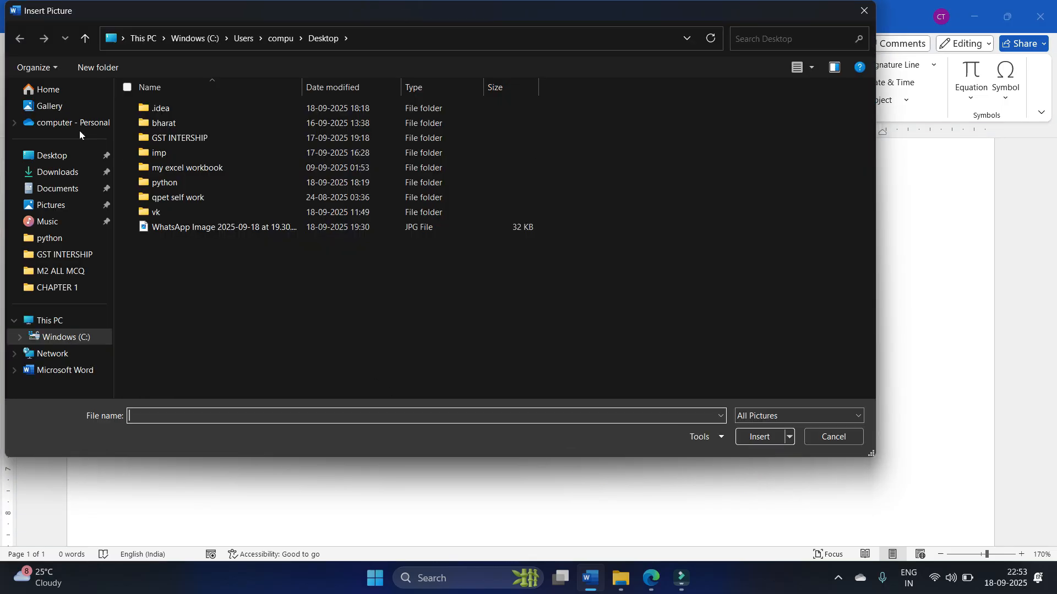
left_click(288, 316)
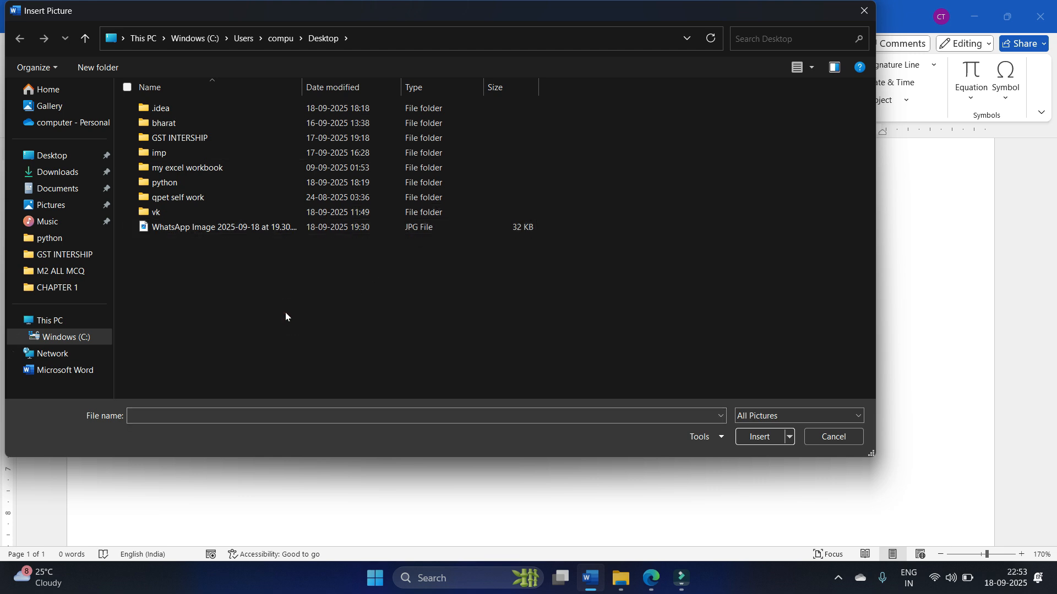
double_click(213, 157)
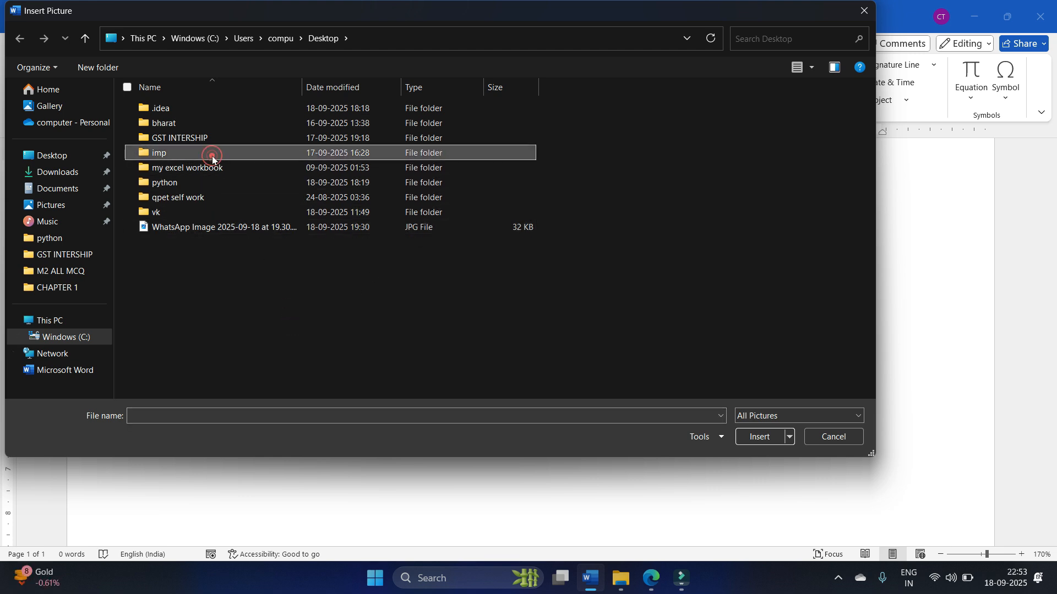
left_click(394, 245)
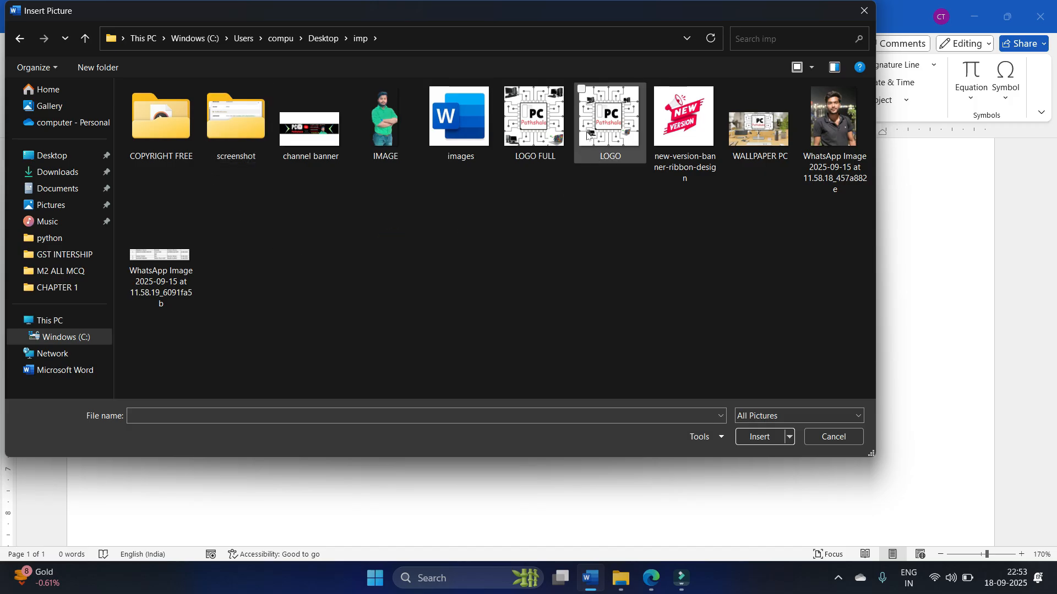
left_click(612, 127)
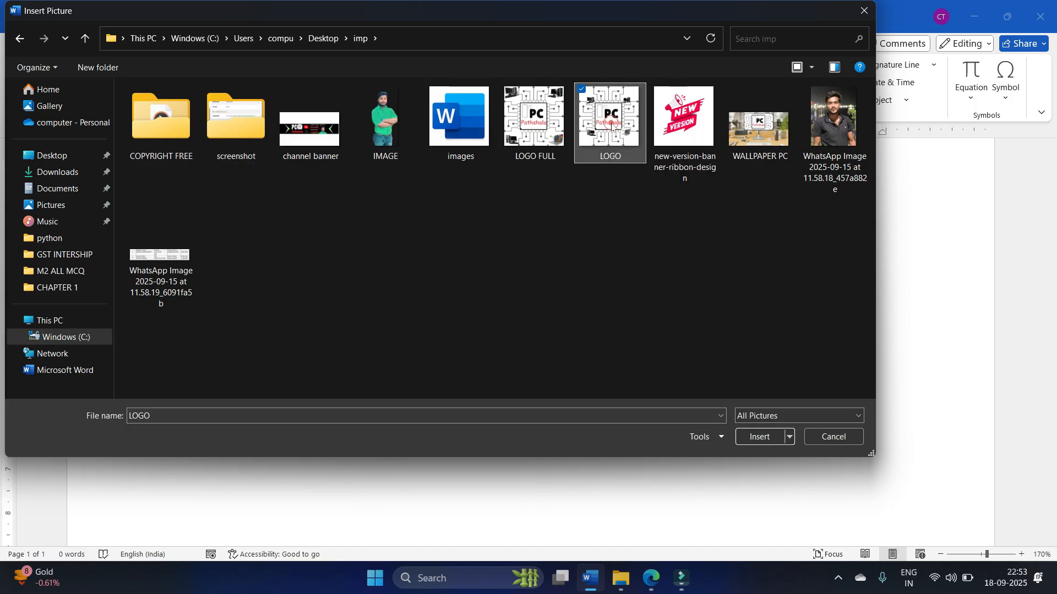
left_click(538, 134)
left_click(765, 437)
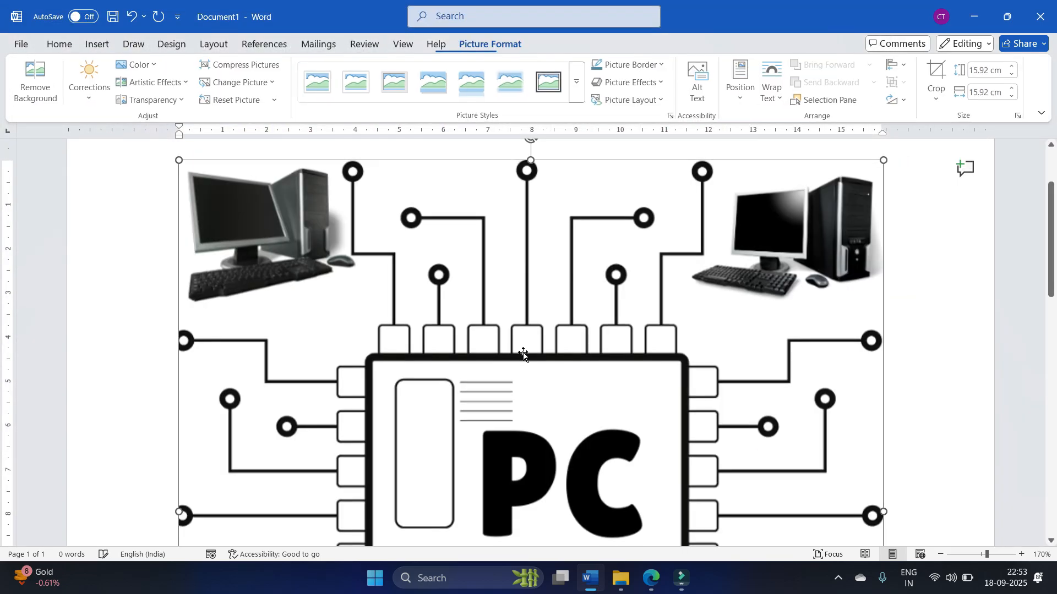
Step: Set the inserted logo picture's height to 5.92 cm, keeping its proportions
scroll(663, 493, "down", 4)
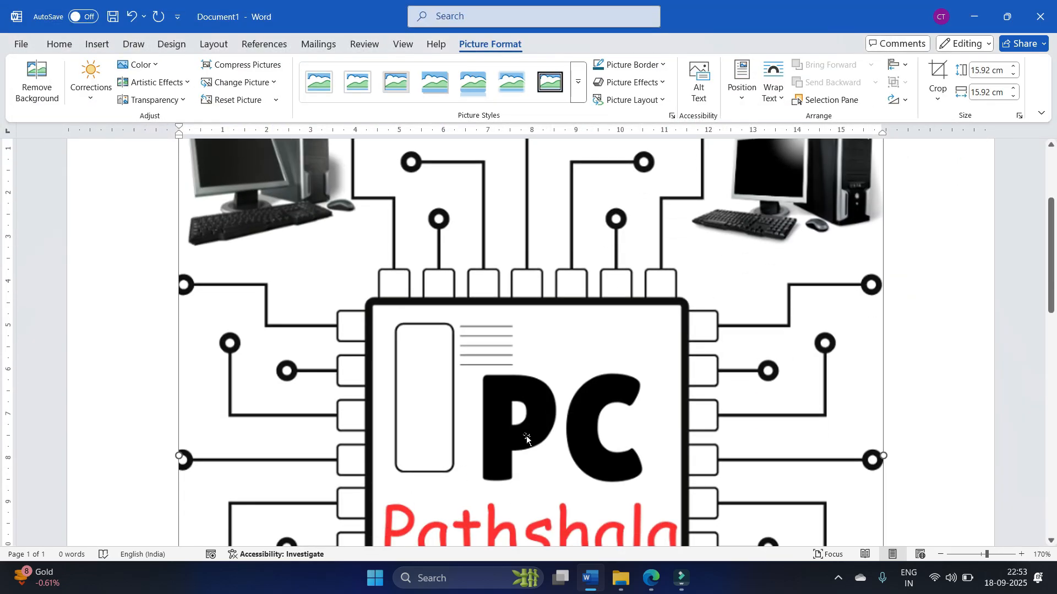
scroll(518, 483, "down", 1)
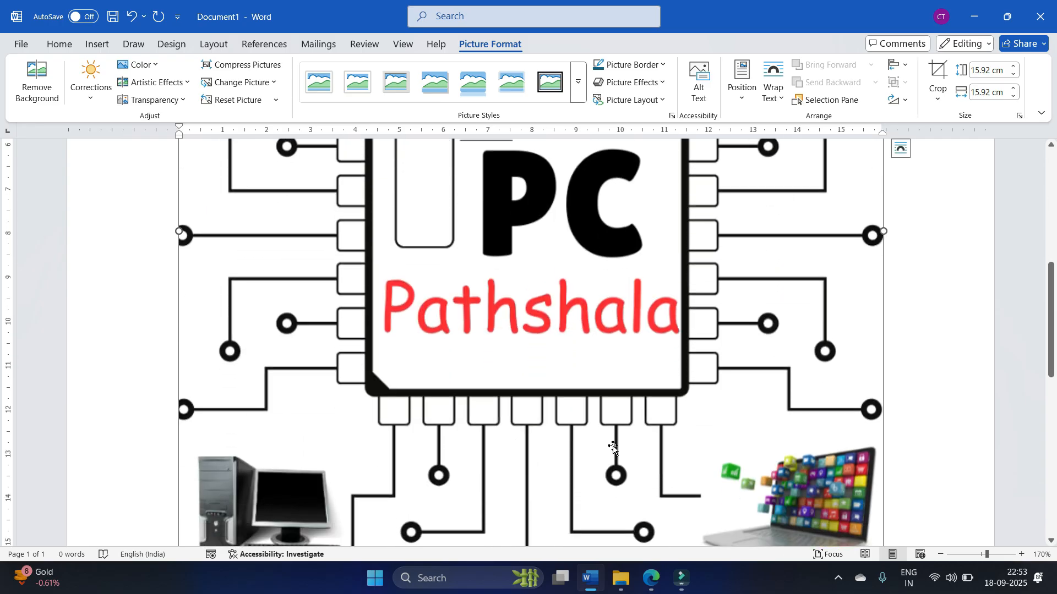
scroll(668, 424, "up", 6)
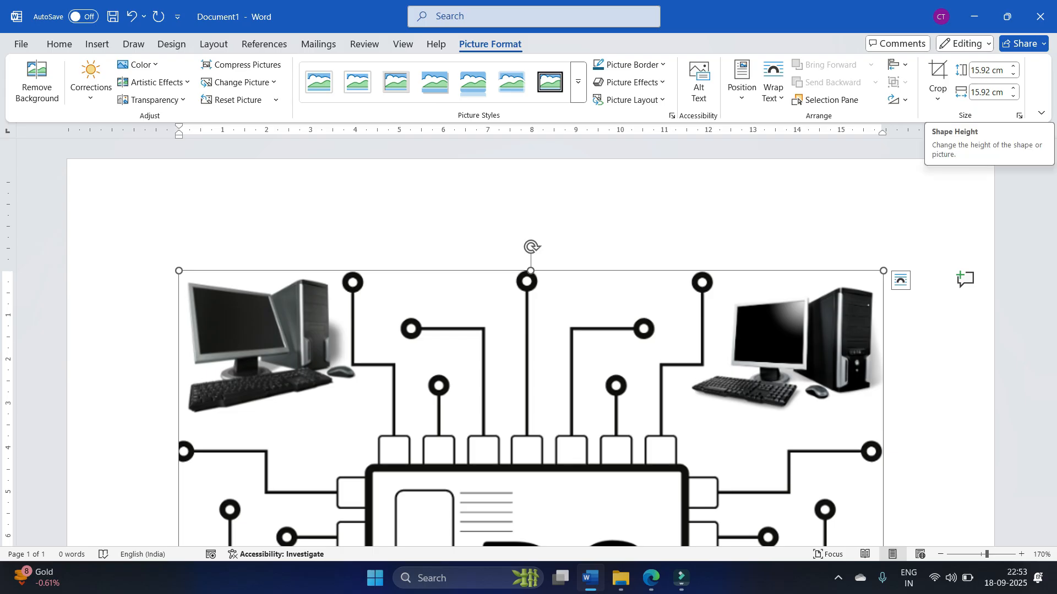
left_click(972, 71)
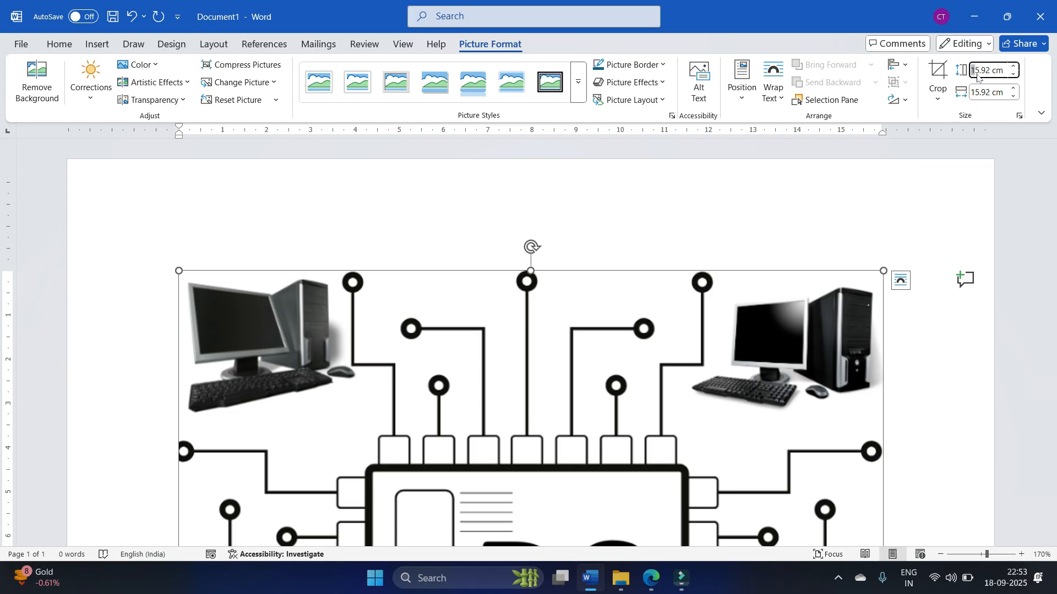
key("Delete")
left_click(973, 94)
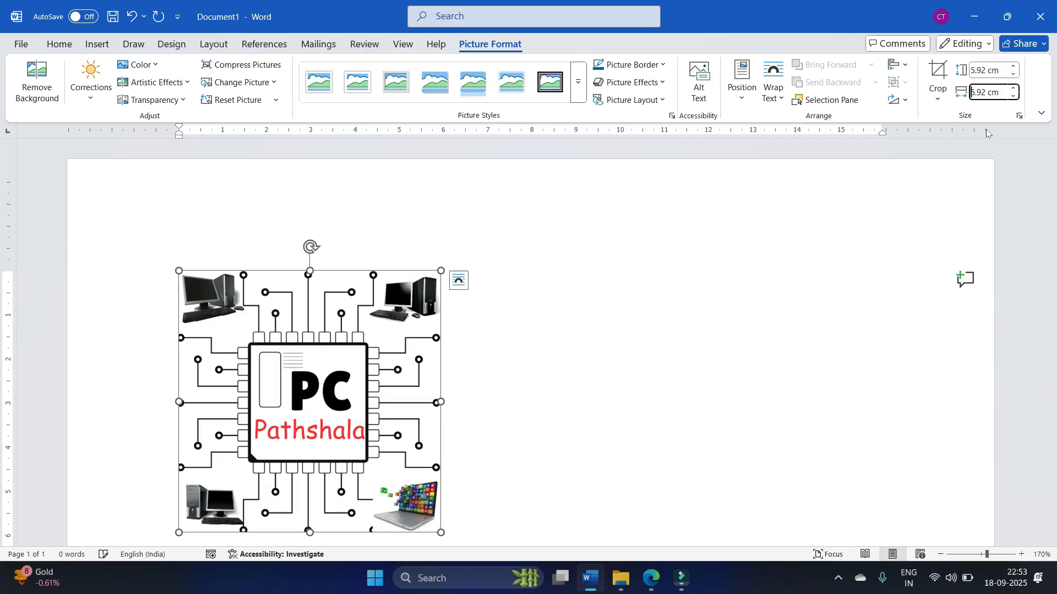
left_click(384, 334)
scroll(385, 333, "down", 1)
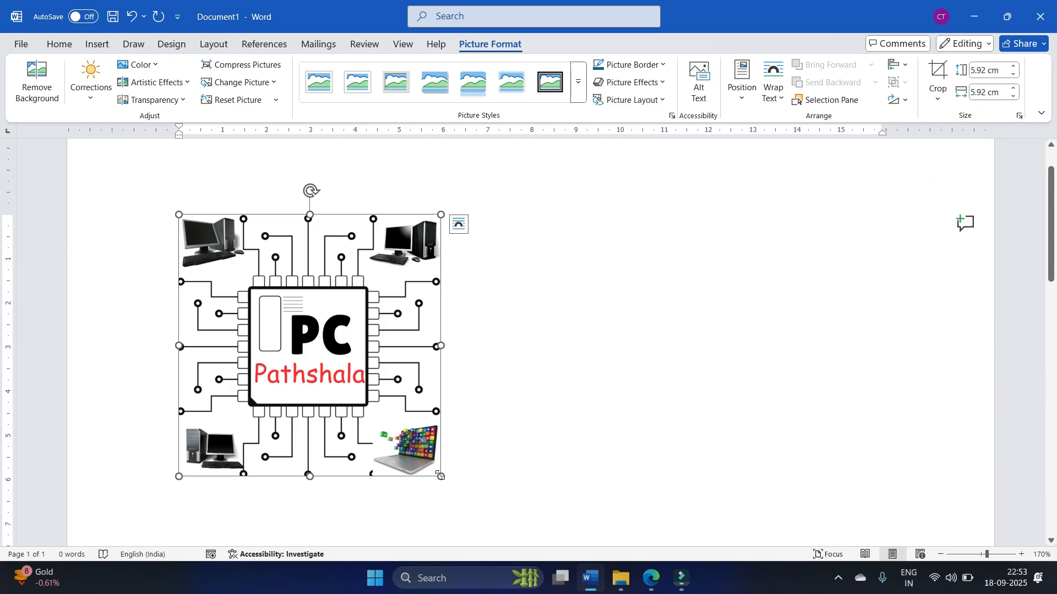
Step: Resize the logo freehand by its corners, first smaller and then larger, ending at about 5.12 cm square
left_click_drag(441, 473, 341, 347)
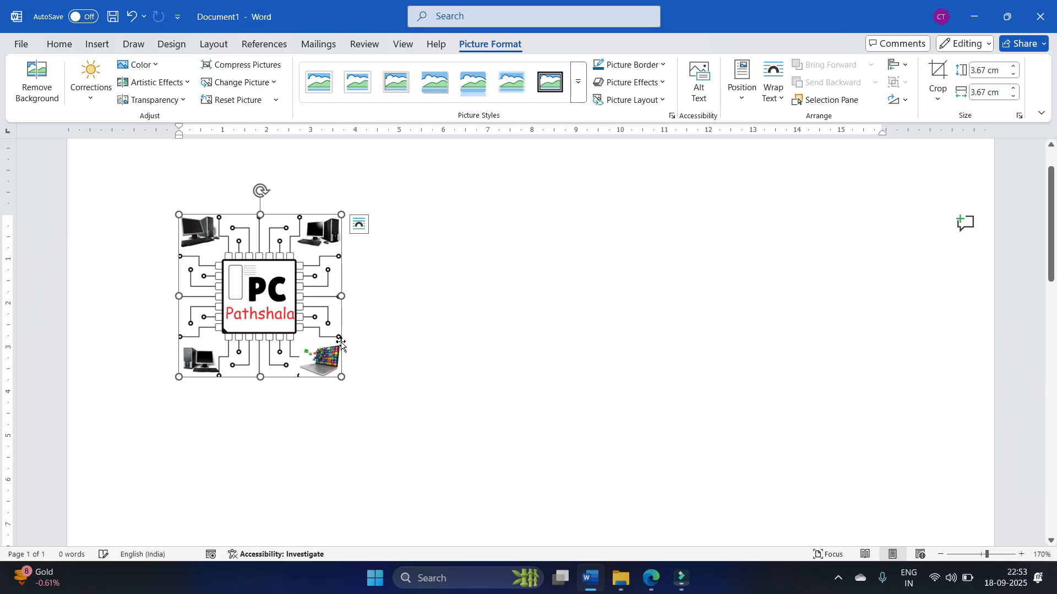
left_click_drag(339, 213, 414, 155)
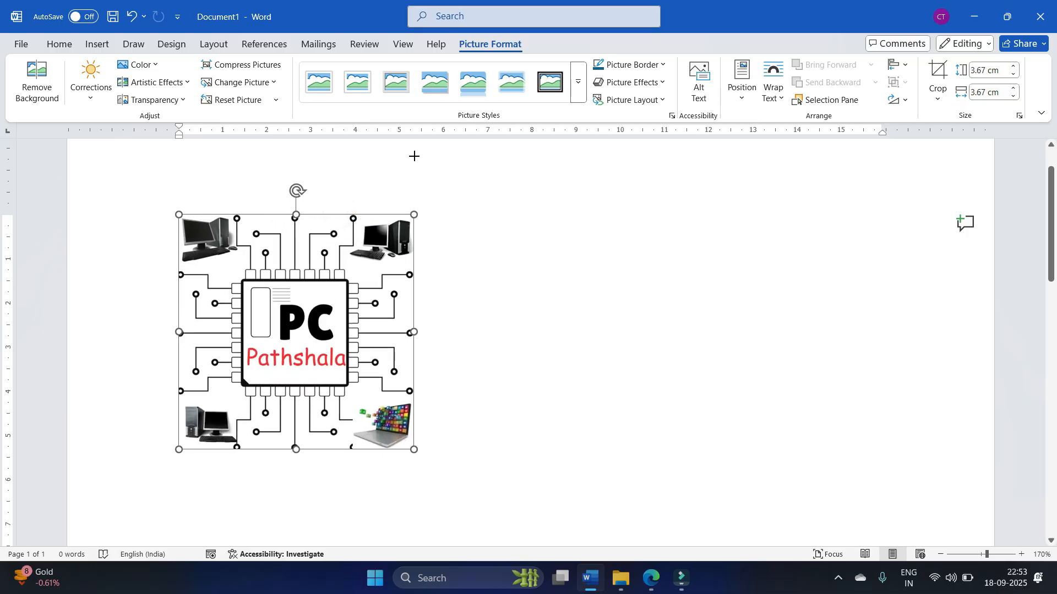
mouse_move(415, 448)
left_mouse_down()
mouse_move(435, 468)
mouse_move(403, 434)
left_mouse_up()
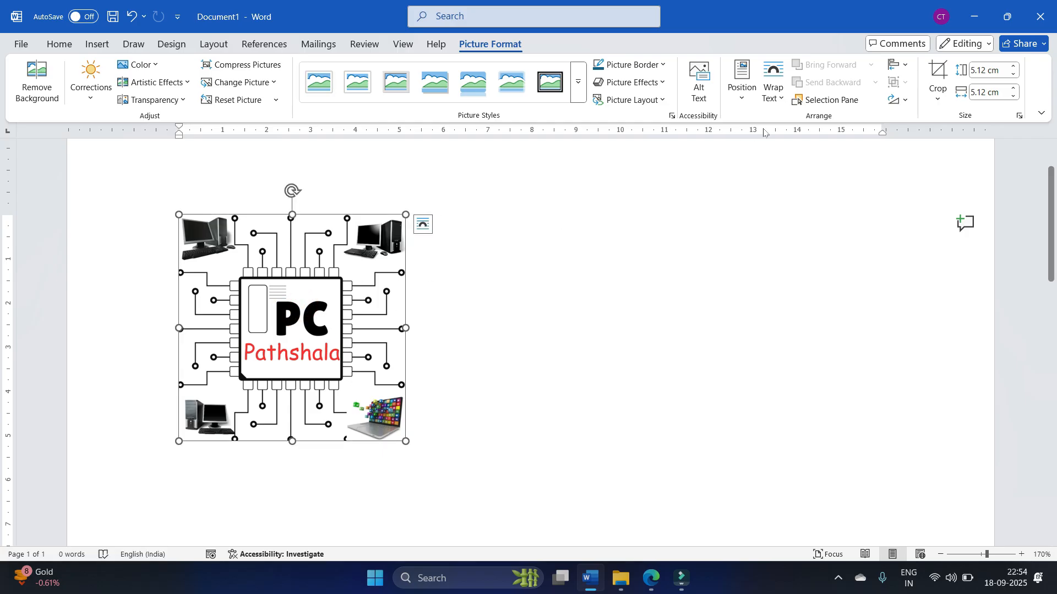
Step: Set the logo's text wrapping to Through and move it freely on the page, ending about 2 cm inside the left margin
left_click(781, 103)
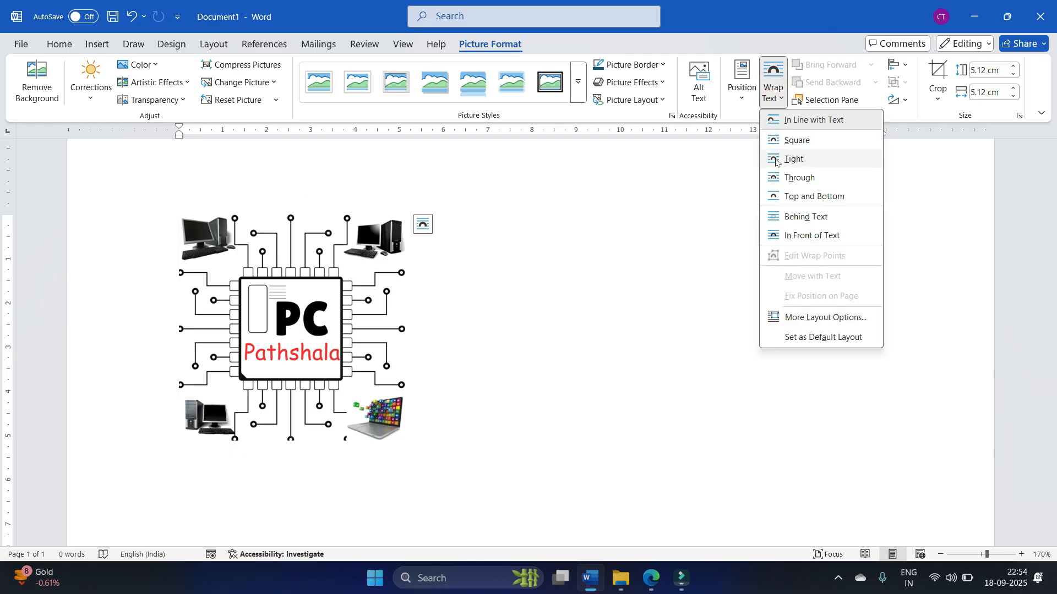
left_click(796, 184)
left_click_drag(250, 308, 558, 308)
left_click_drag(543, 213, 335, 214)
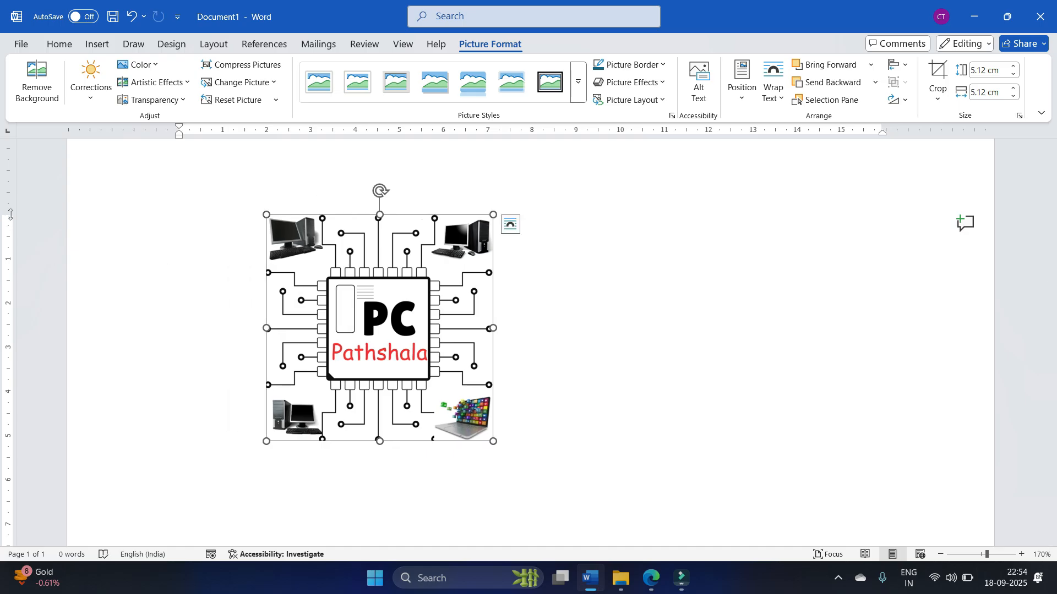
Step: Move the logo to the page's upper right corner and shrink it to about 2.64 cm square, then deselect it
scroll(11, 214, "down", 1)
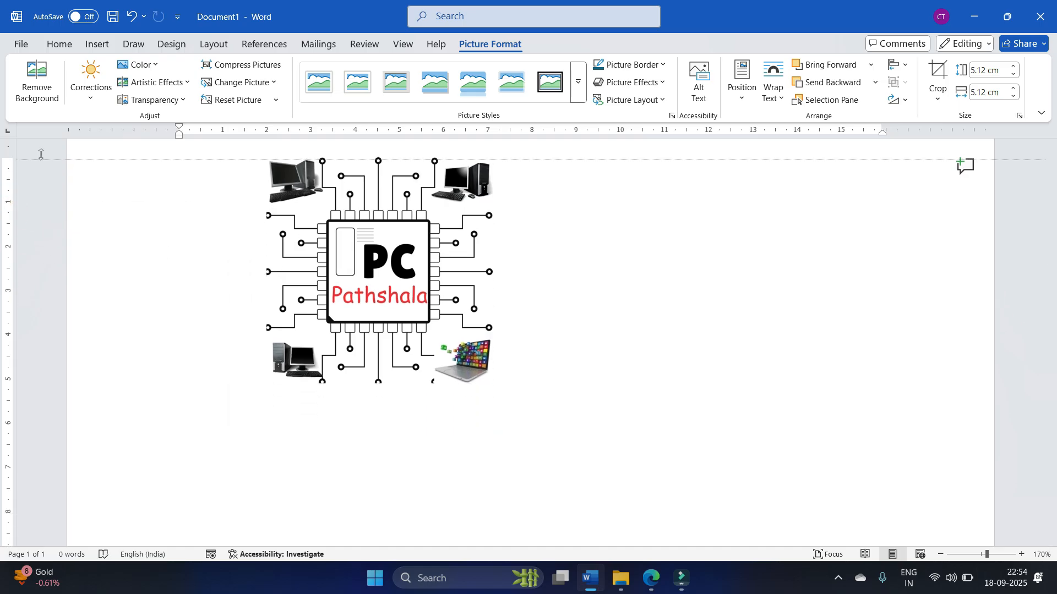
left_click_drag(354, 218, 803, 233)
left_click_drag(694, 387, 803, 277)
left_click_drag(840, 223, 883, 256)
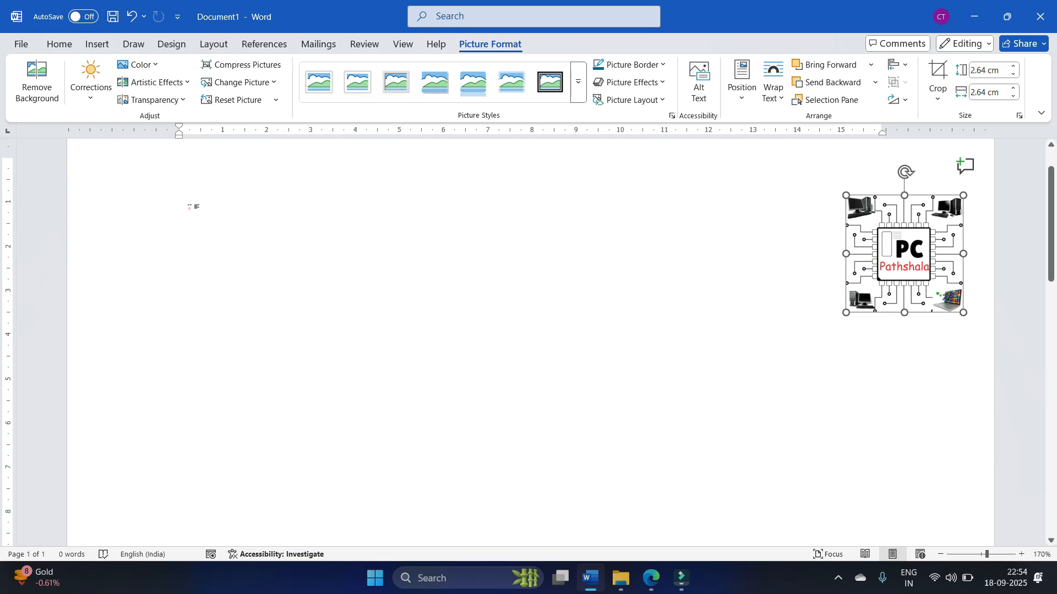
left_click(190, 206)
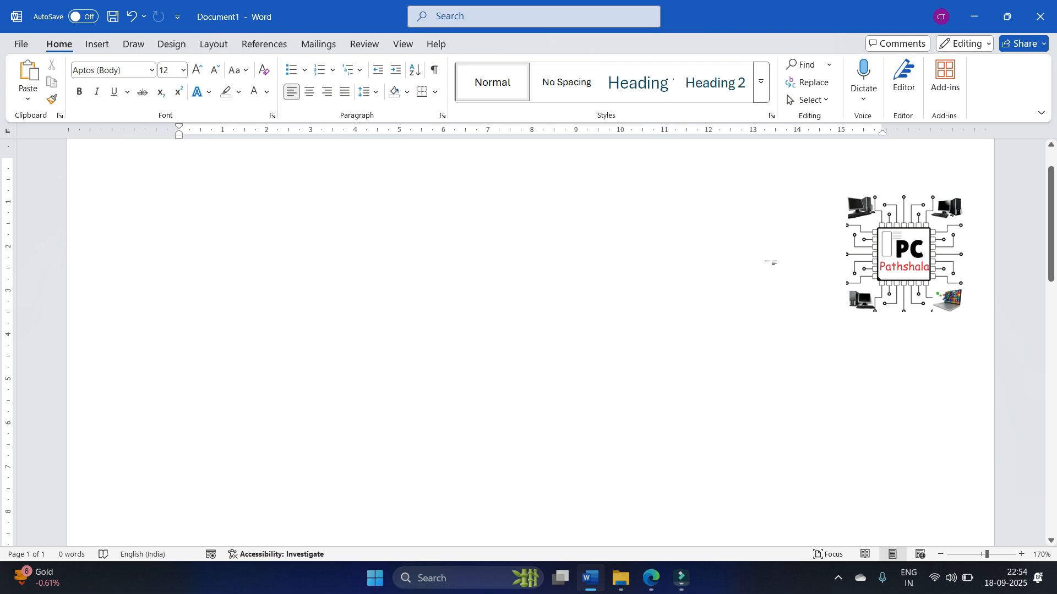
Step: Write "My image" on the document's first line and enlarge the logo by its corner to about 5.64 cm square
left_click(205, 165)
type("my image")
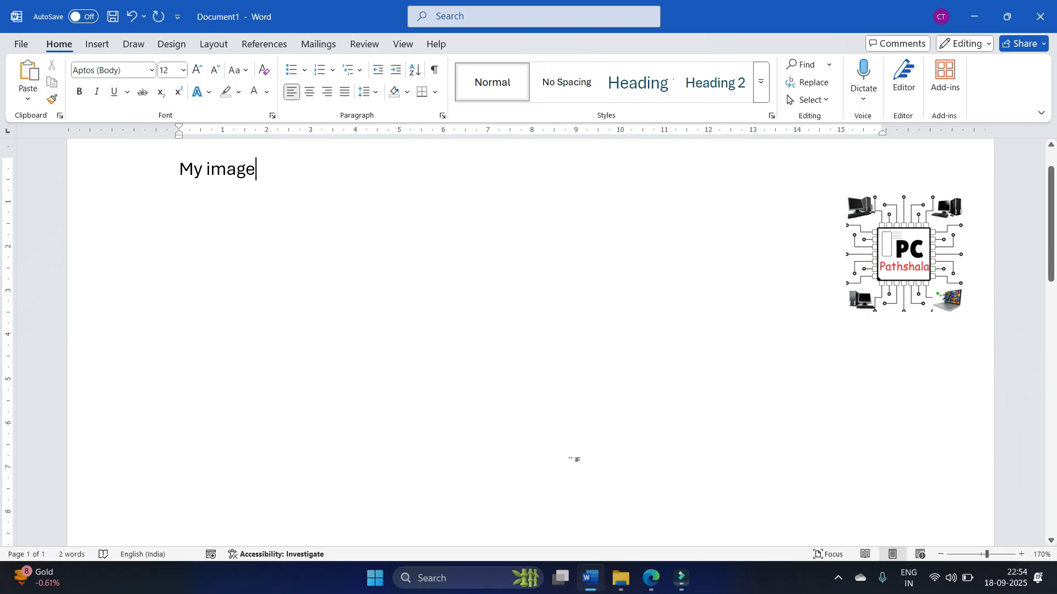
left_click(887, 283)
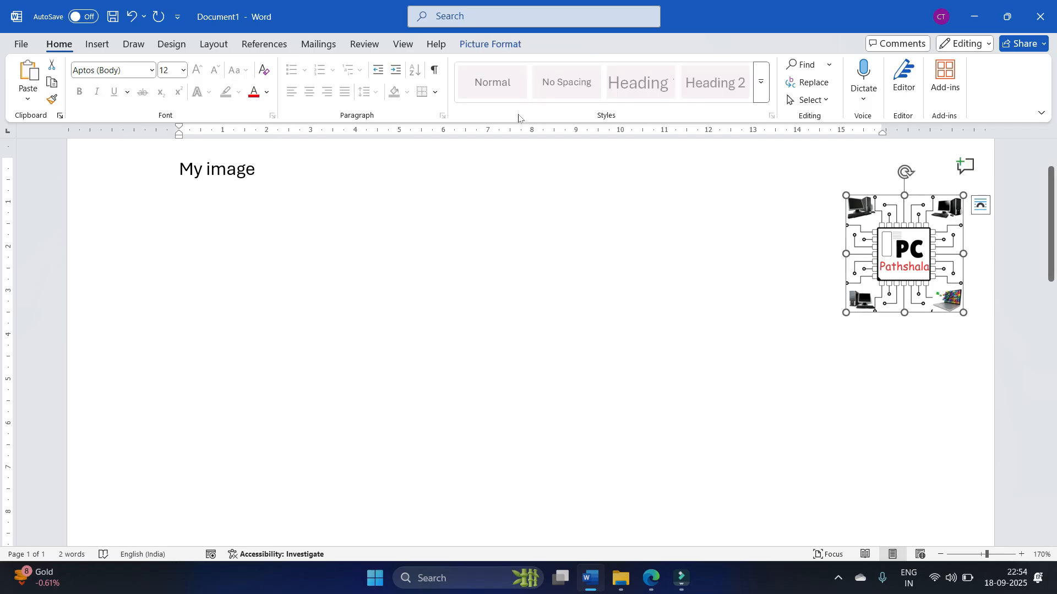
left_click(502, 45)
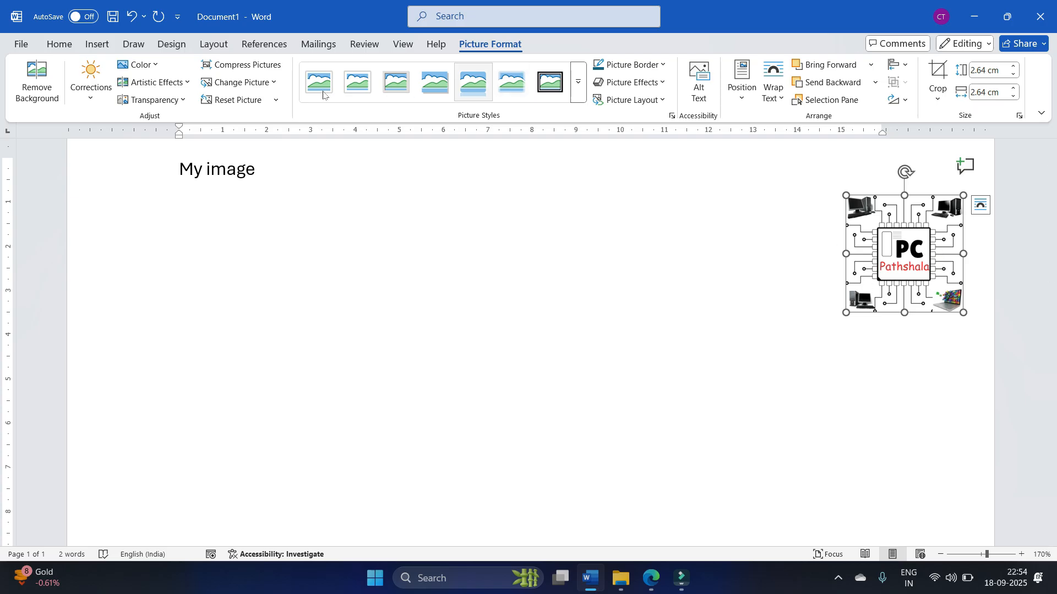
left_click_drag(845, 313, 713, 434)
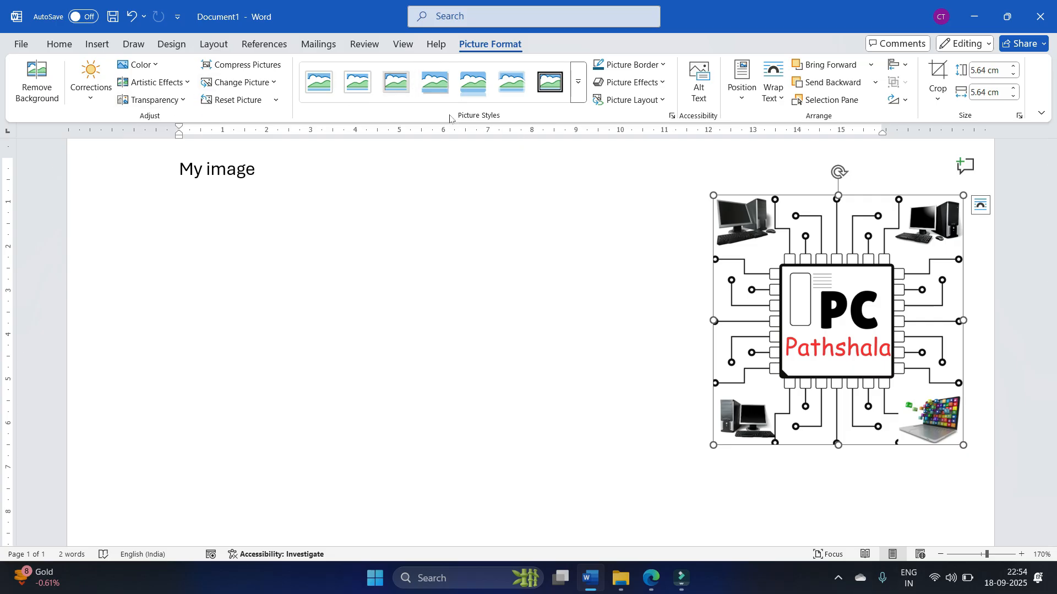
Step: Try a shadowed rectangle picture style on the logo, replace it with the white bevelled left-perspective style, and move the logo to mid-page
left_click(578, 83)
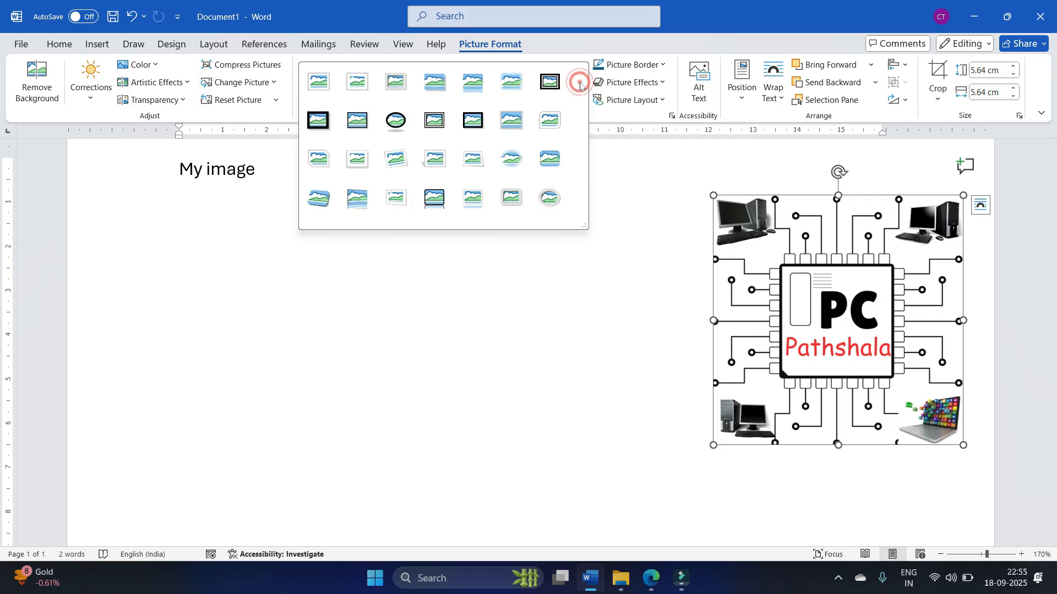
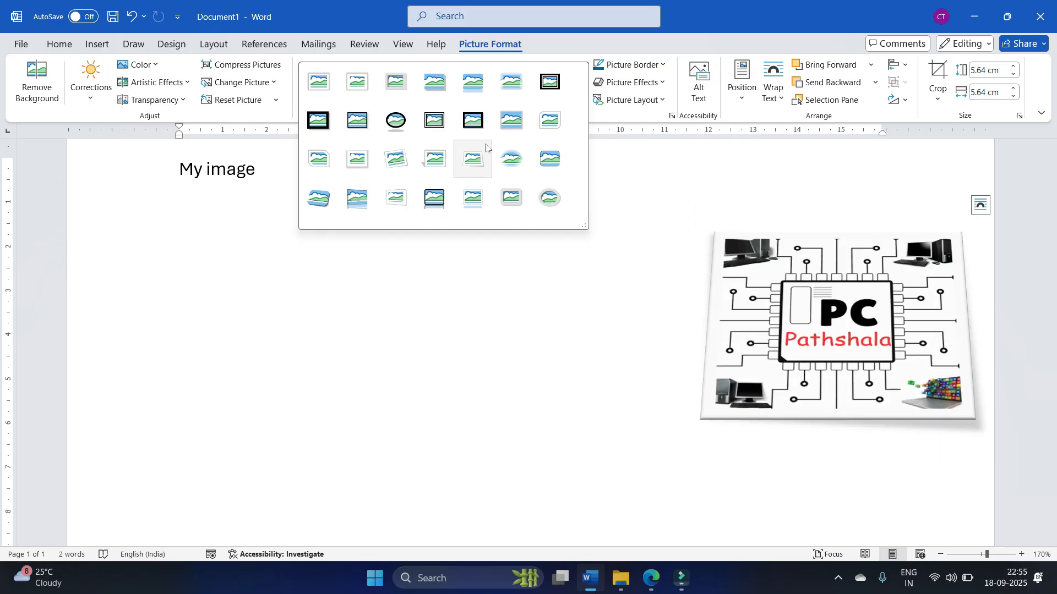
left_click(511, 126)
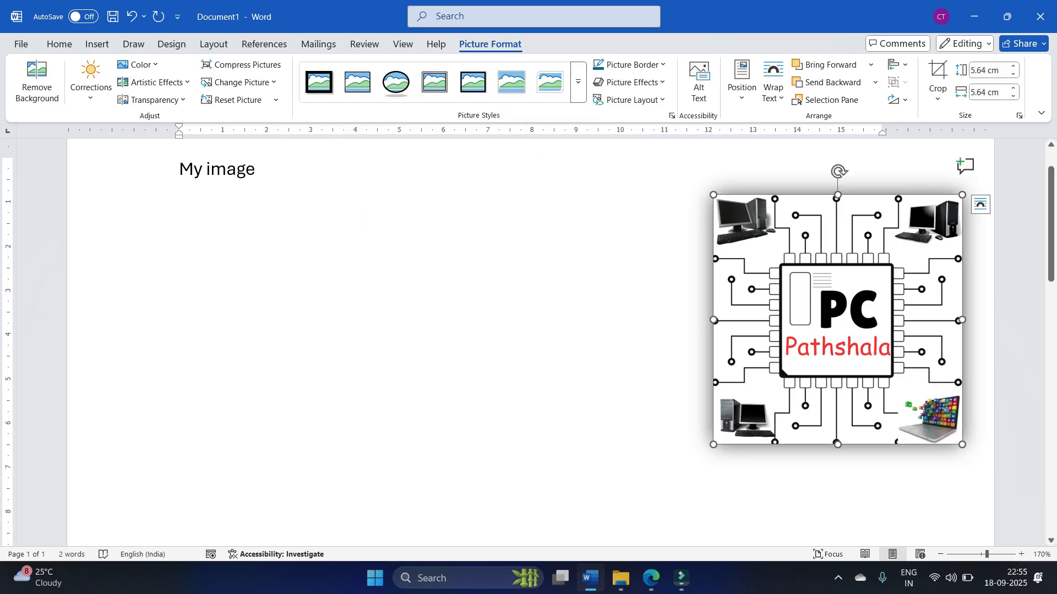
left_click(577, 88)
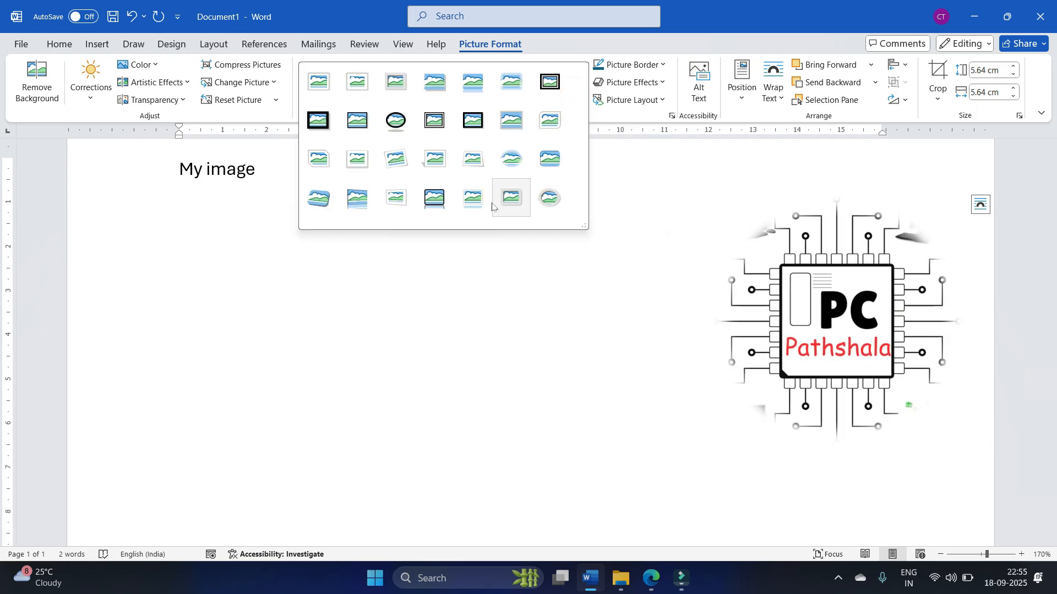
left_click(406, 193)
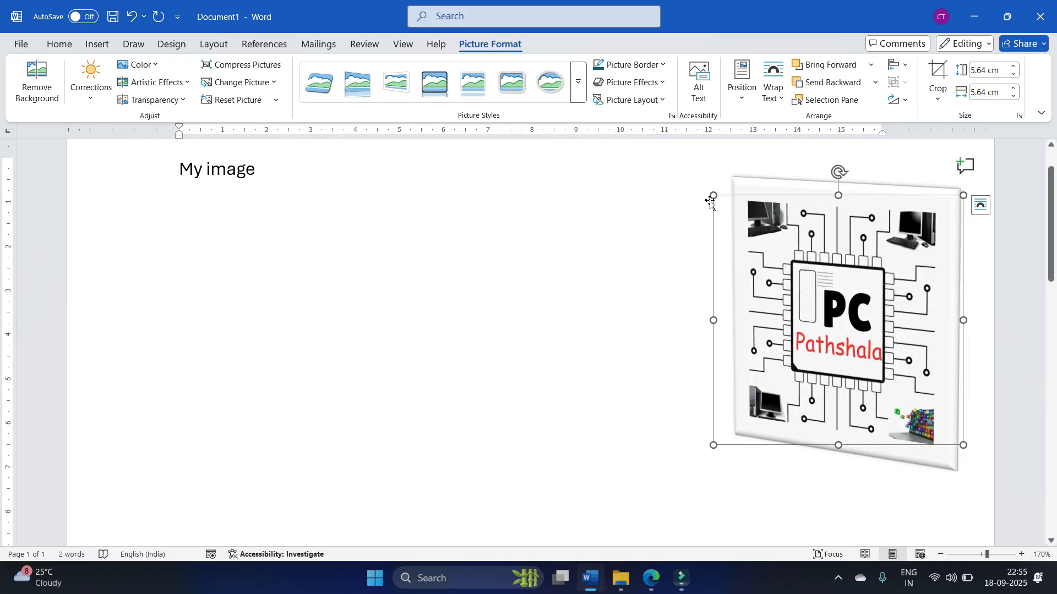
left_click_drag(811, 233, 487, 274)
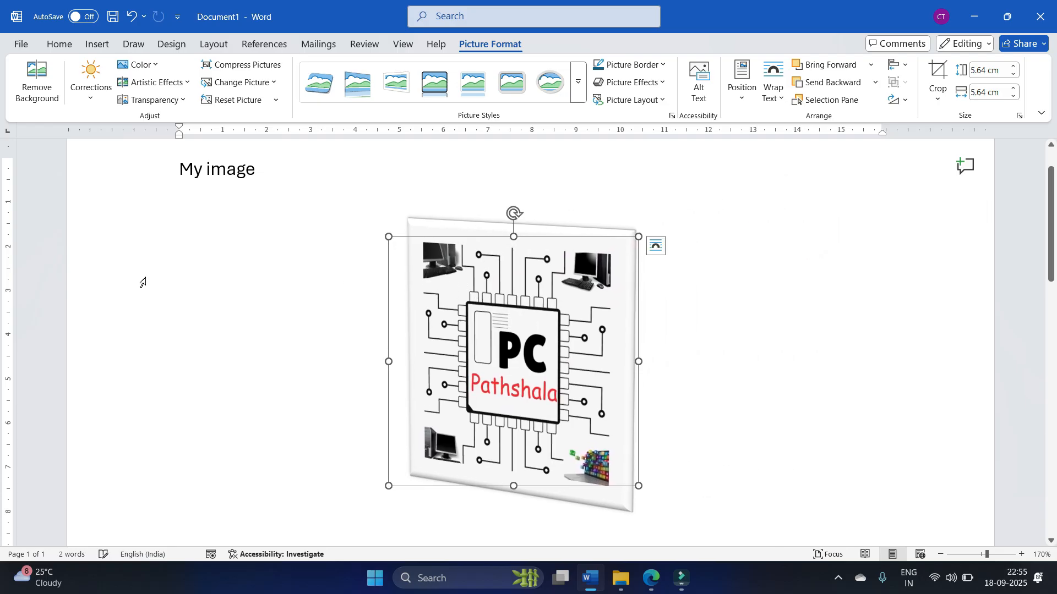
Step: Indent the "My image" text with tab spacing until it sits above the logo
left_click(180, 167)
key("Tab")
key("Tab")
key("Tab")
key("Tab")
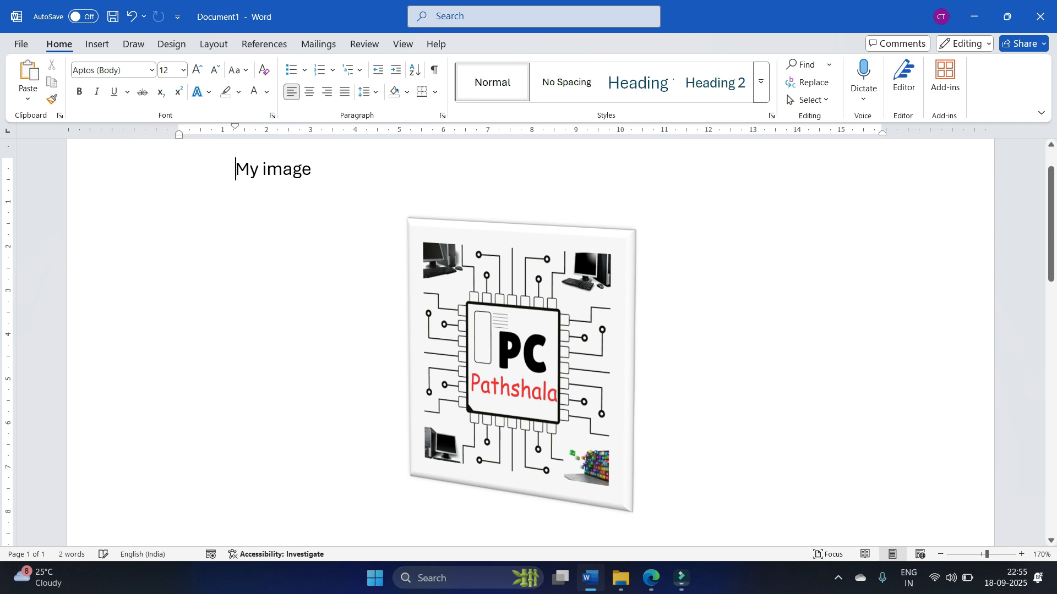
key("Tab")
key("Tab")
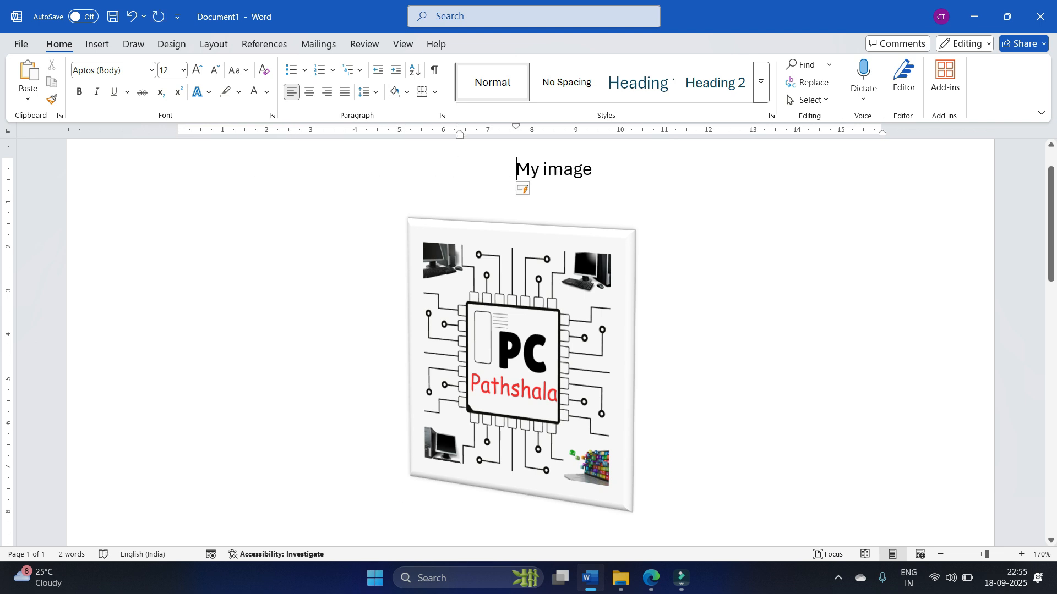
Step: Enlarge the "My image" text to 20 pt and reduce its indent so it is centred above the logo
key("ctrl+a")
left_click(528, 190)
left_click(597, 162)
left_click_drag(599, 168, 516, 169)
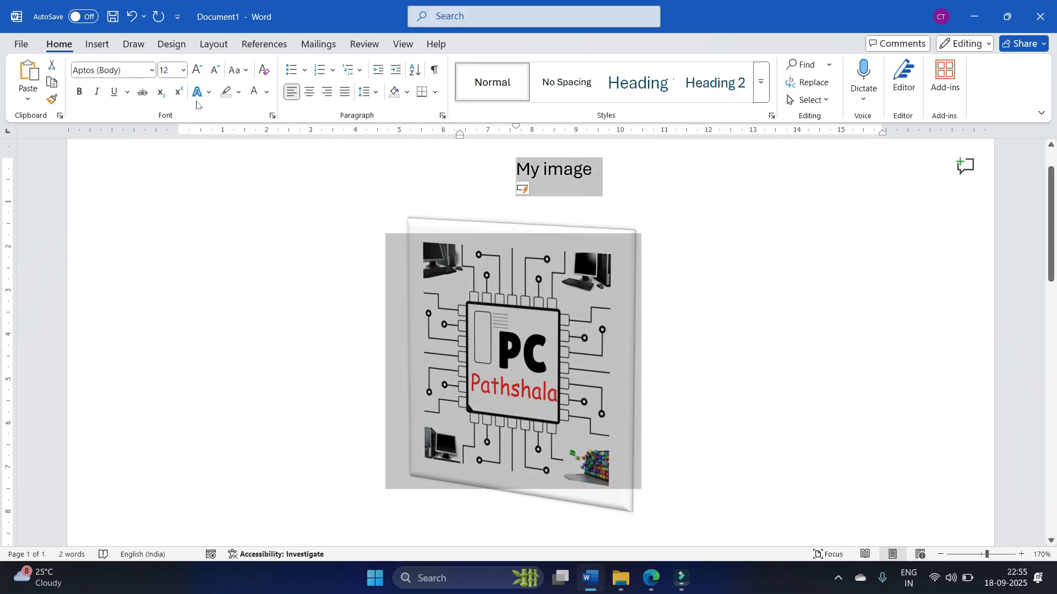
left_click(197, 69)
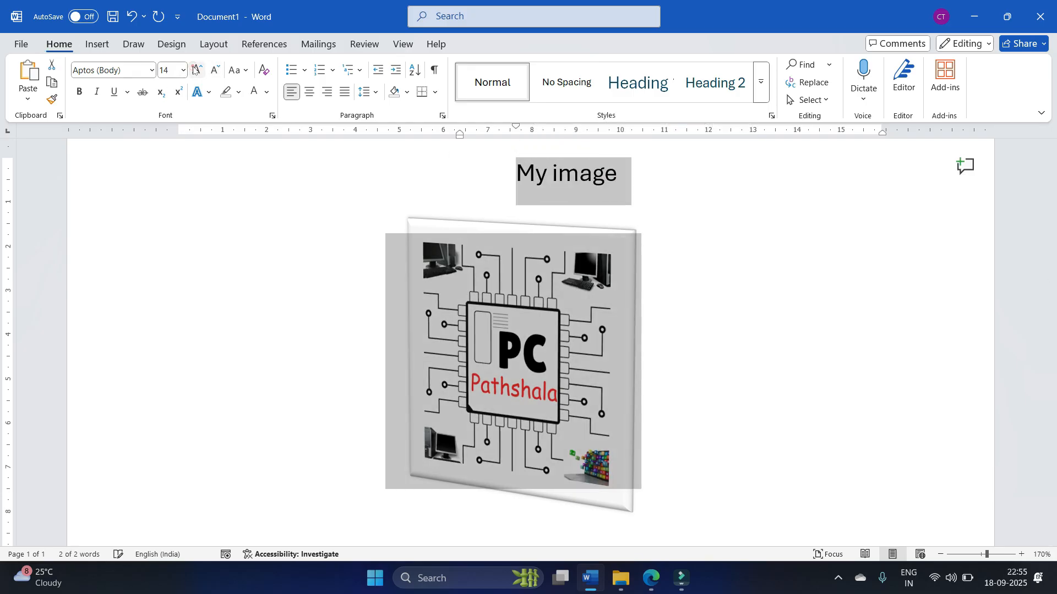
left_click(197, 70)
left_click(197, 70)
left_click(197, 70)
left_click(468, 156)
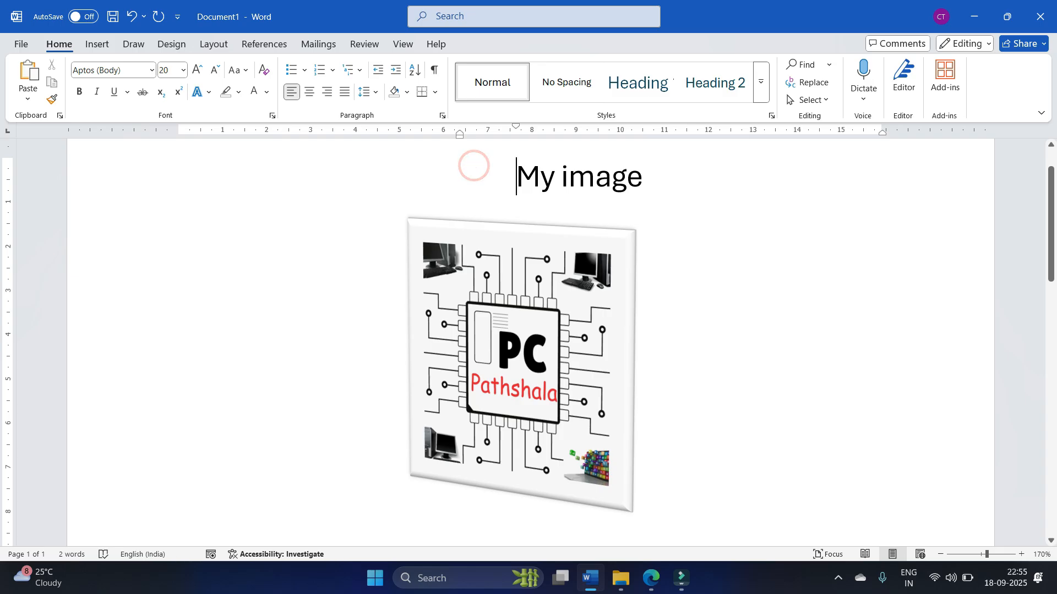
key("BackSpace")
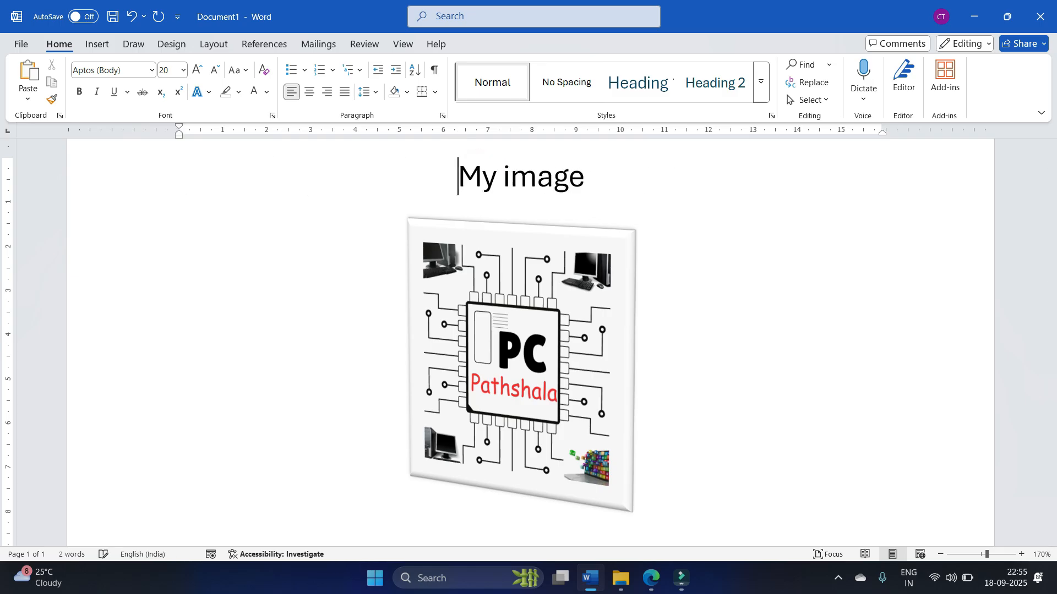
Step: Set the logo's height to 4 cm, keeping its proportions, and recentre the logo below the "My image" heading
left_click(540, 260)
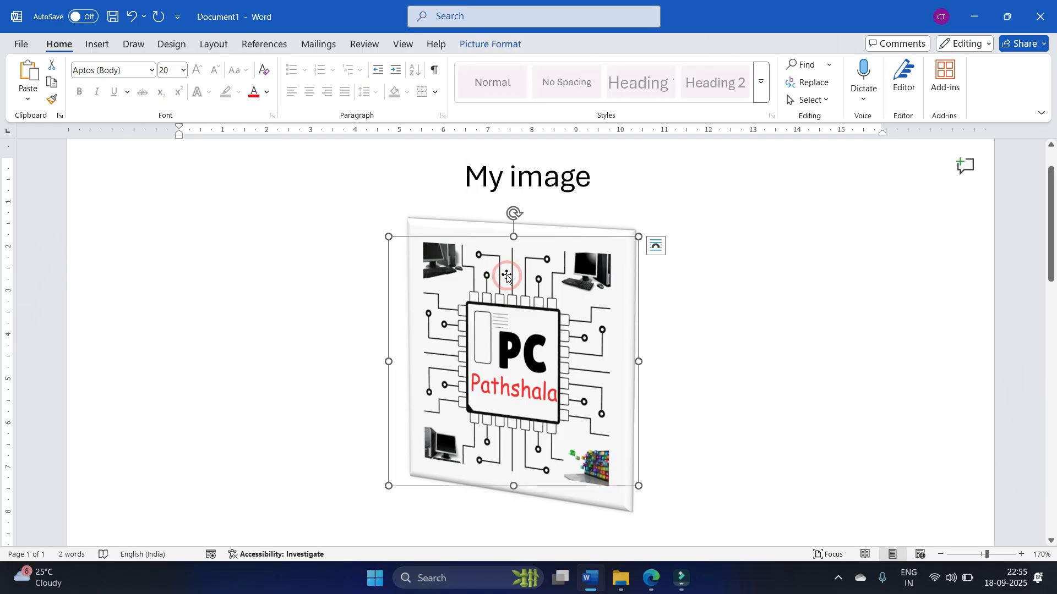
left_click(474, 43)
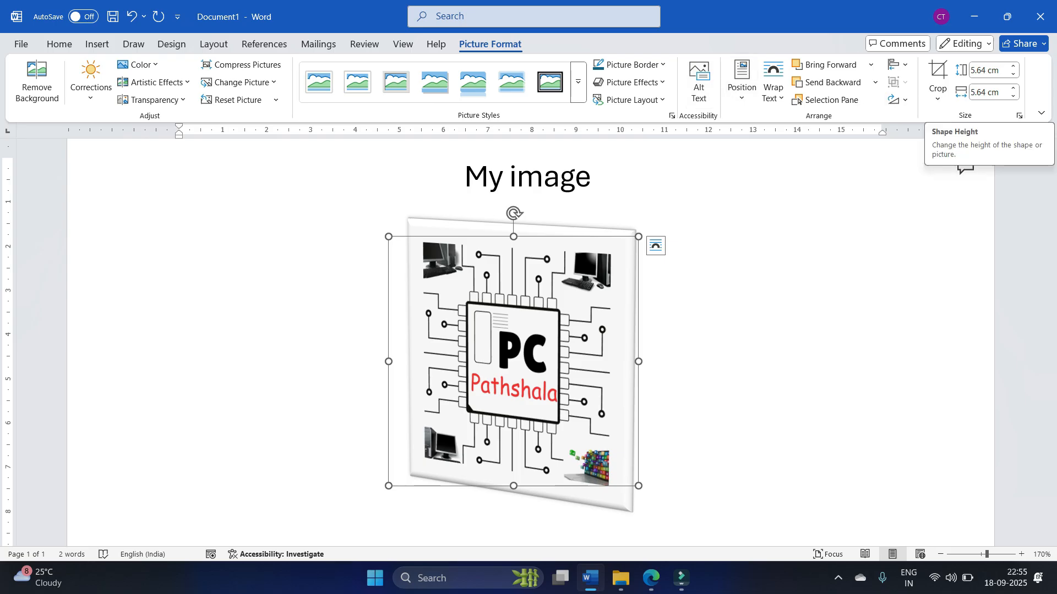
left_click(981, 71)
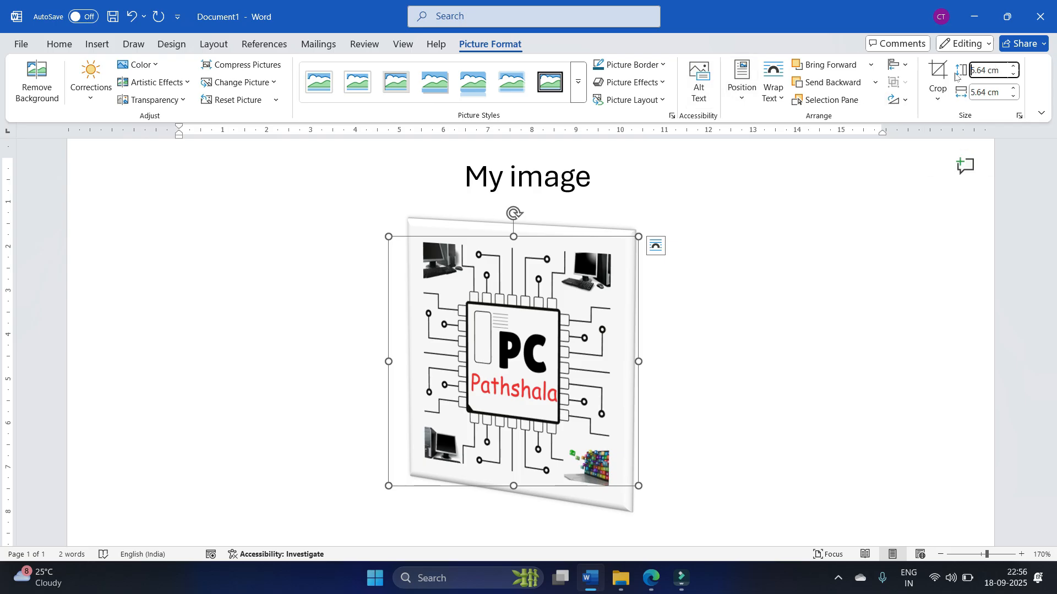
type("44")
left_click(729, 221)
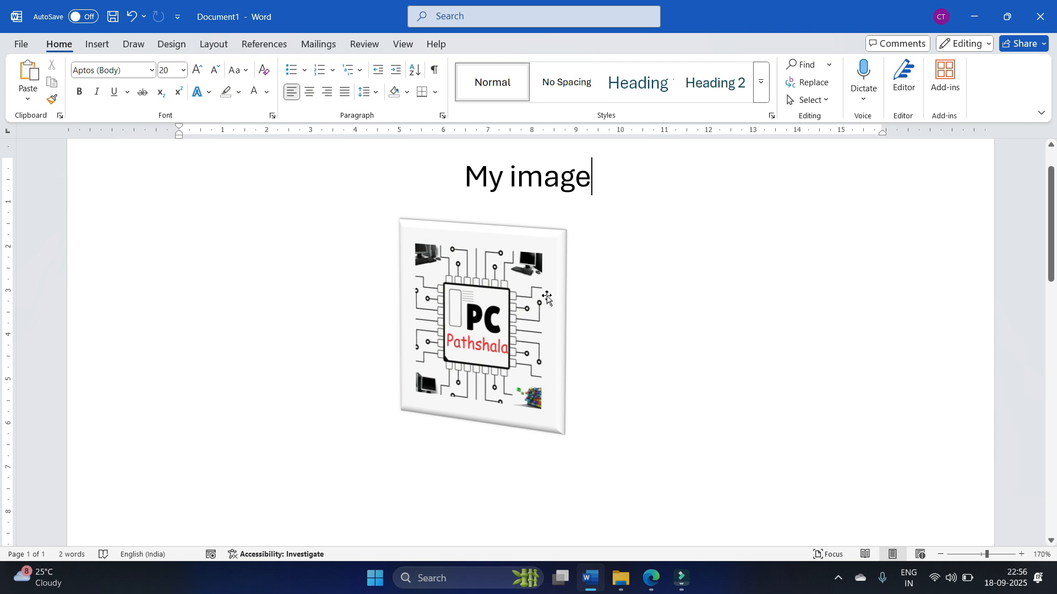
left_click_drag(487, 297, 528, 297)
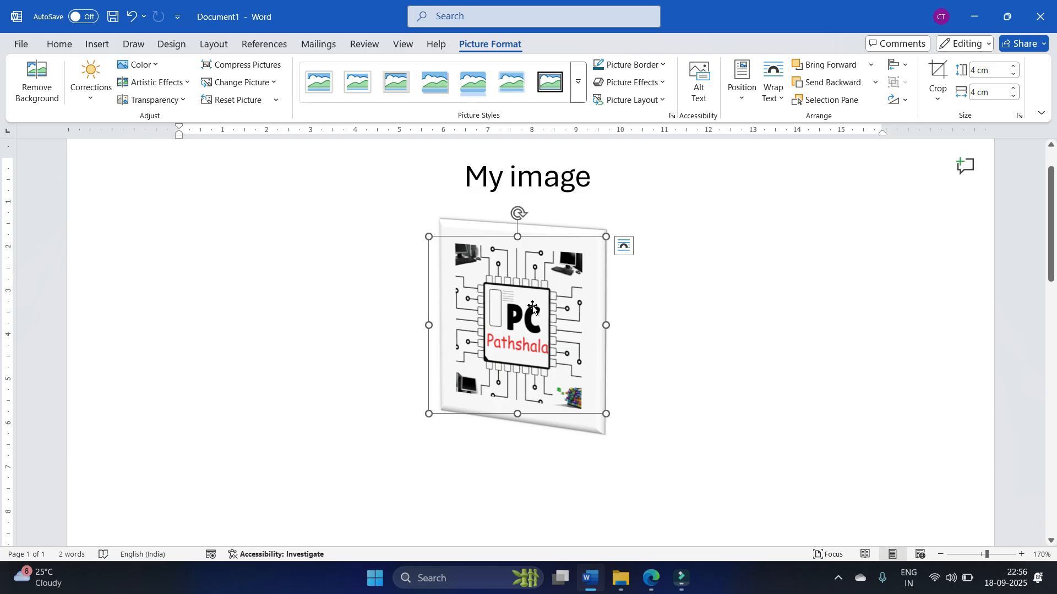
Step: Delete the logo from the page and undo the deletion
key("ctrl+z")
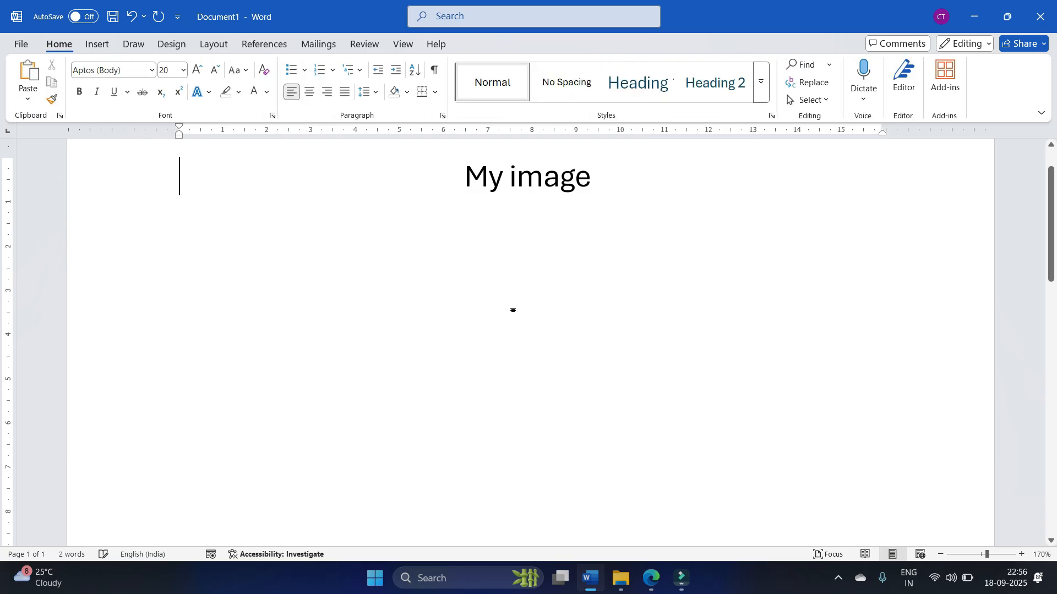
left_click(97, 45)
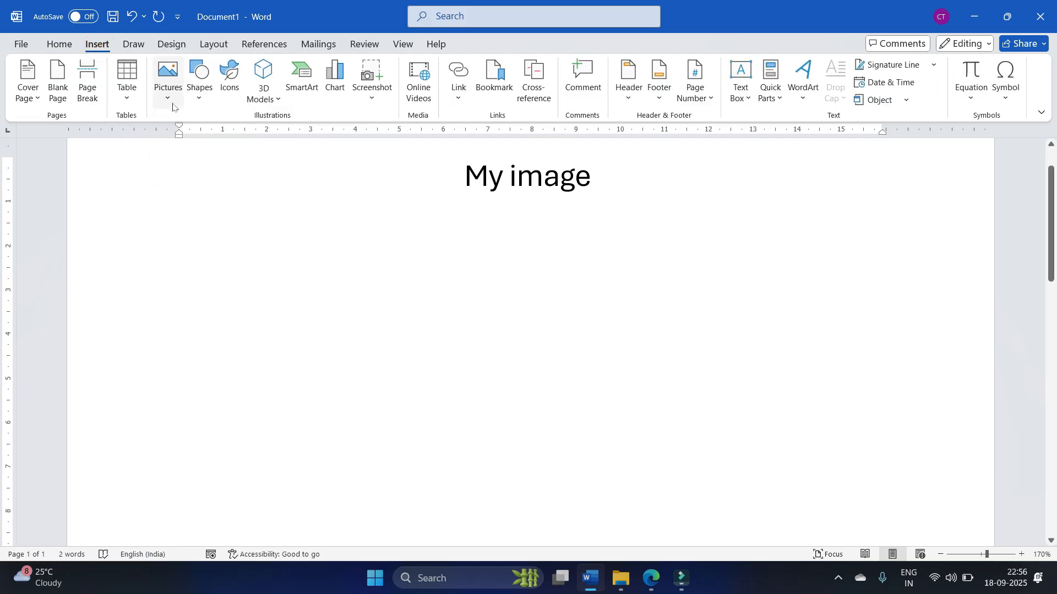
key("ctrl+y")
left_click(735, 208)
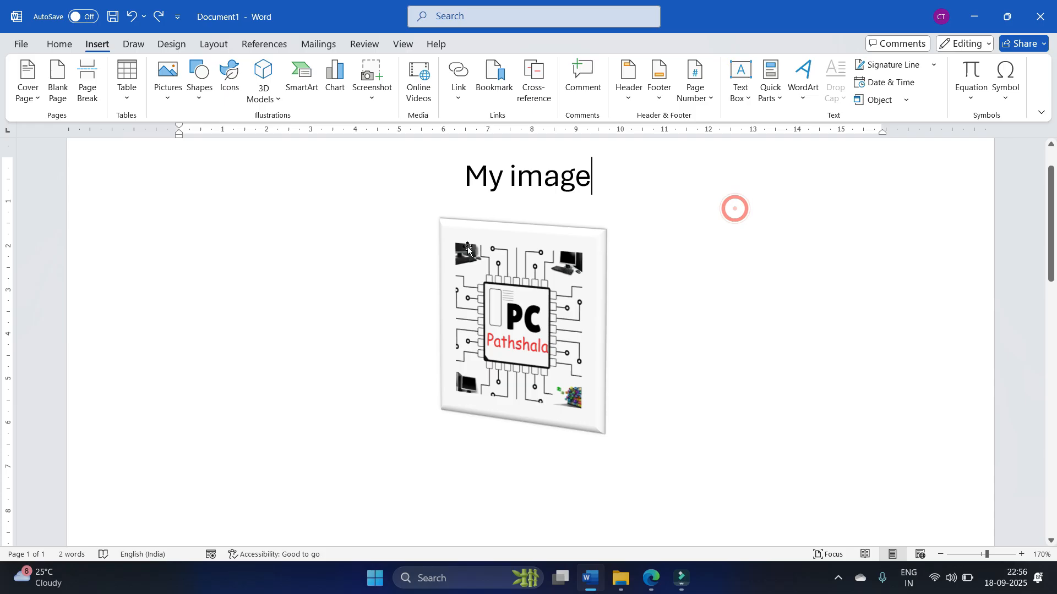
Step: Replace the logo with the WALLPAPER PC picture from the device's imp folder and shrink it to about 4.76 by 8.46 cm
left_click(527, 273)
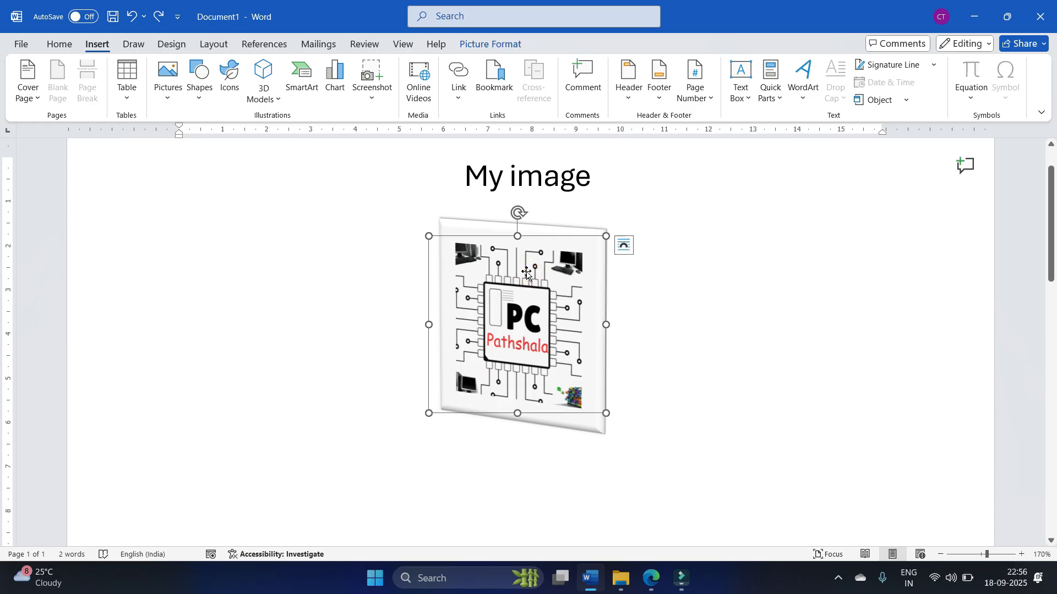
key("Delete")
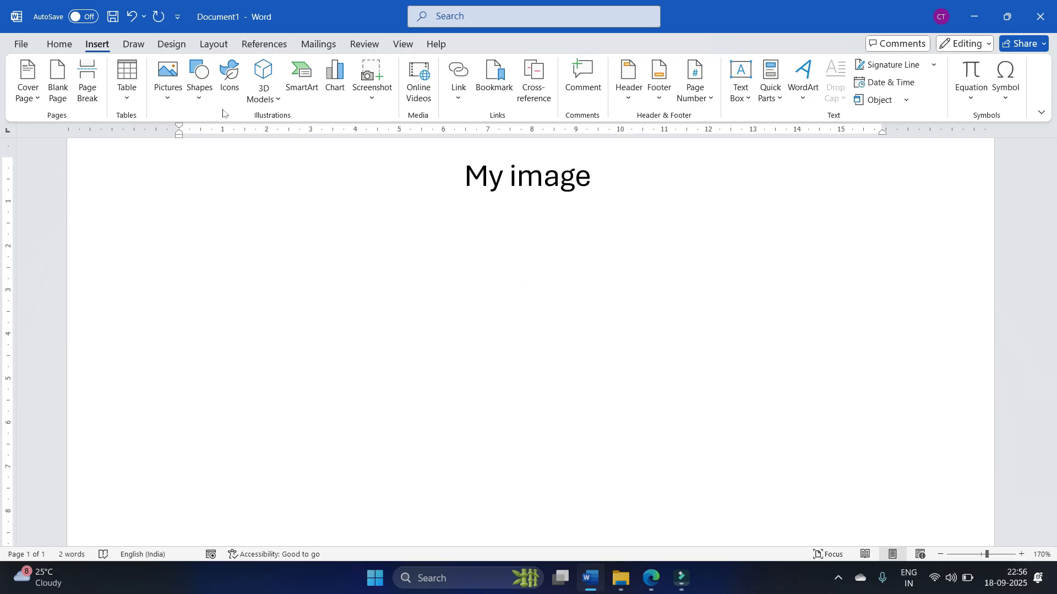
left_click(168, 91)
left_click(190, 140)
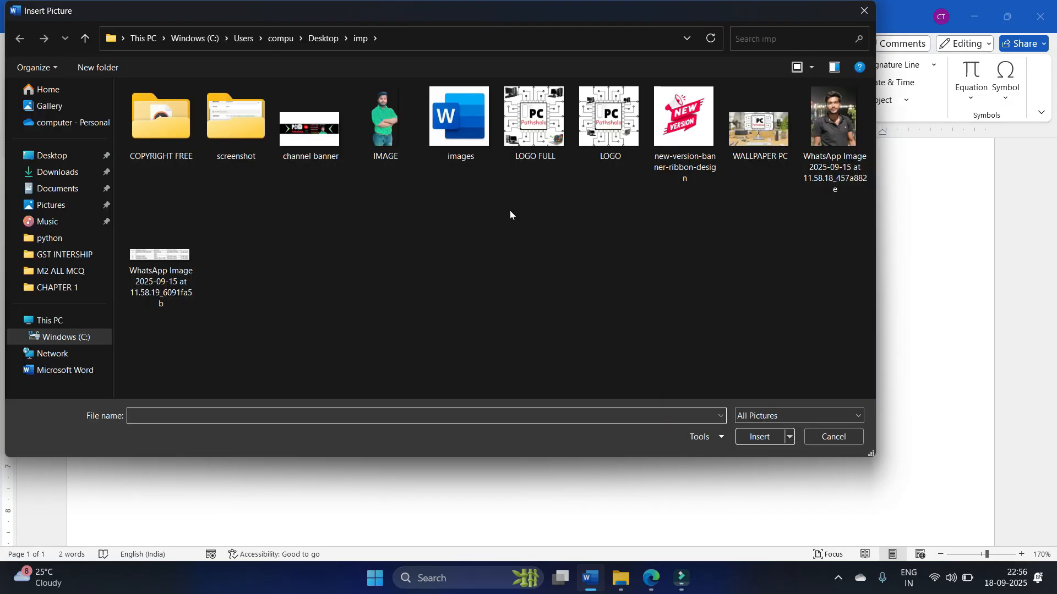
left_click(758, 141)
left_click(760, 436)
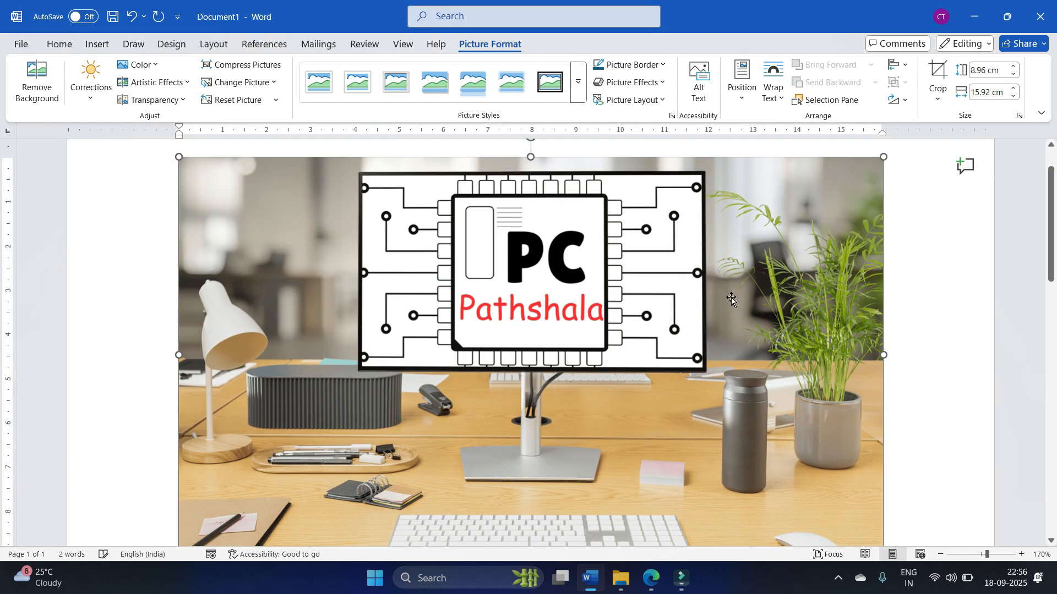
left_click(792, 255)
left_click_drag(883, 157, 382, 344)
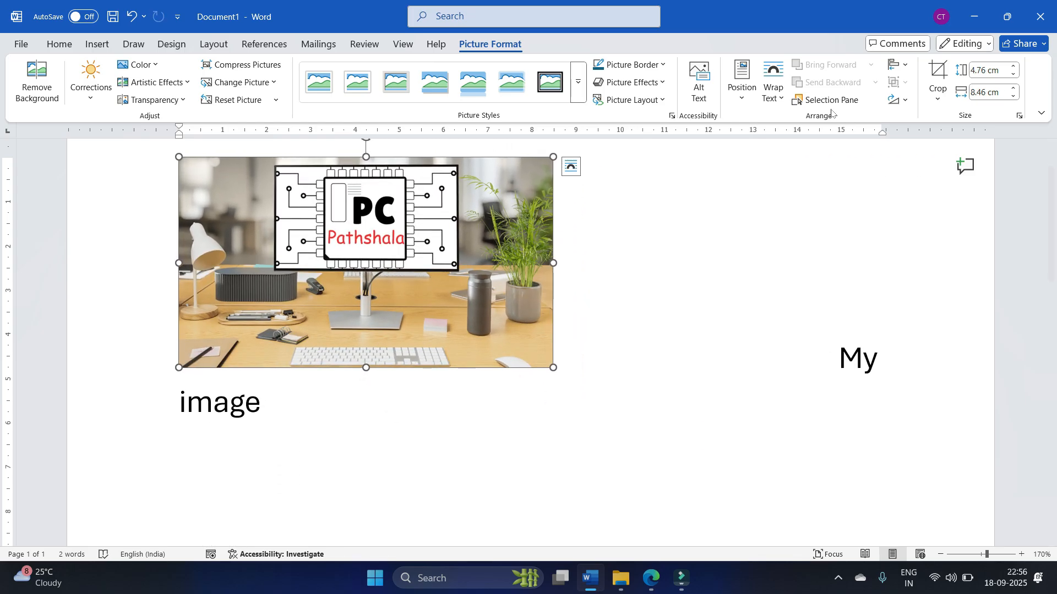
Step: Set the wallpaper picture's text wrapping to Through and move it directly below the "My image" heading
left_click(774, 91)
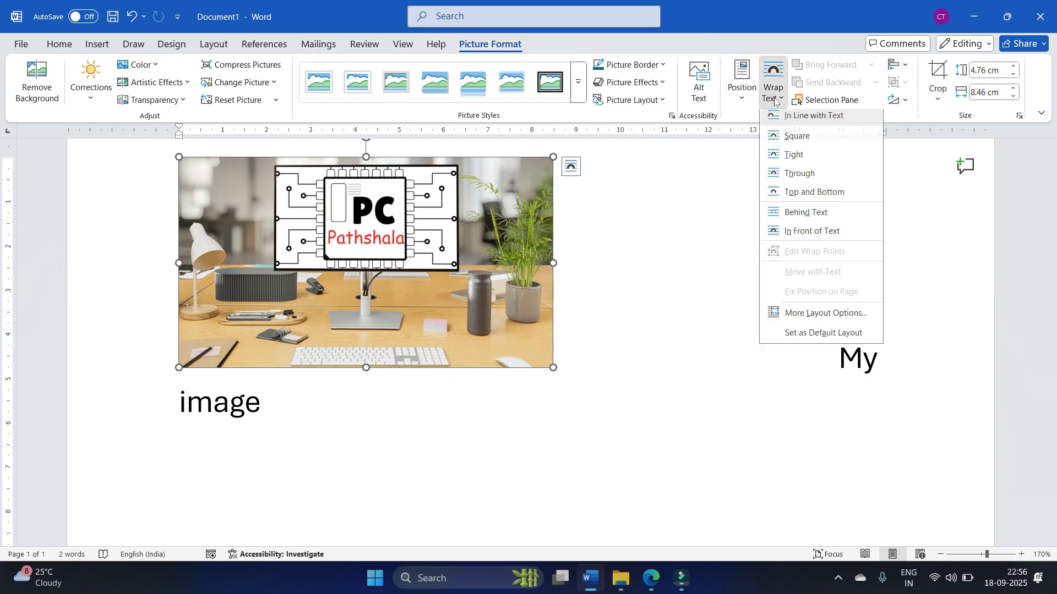
left_click(798, 177)
left_click_drag(437, 242, 616, 284)
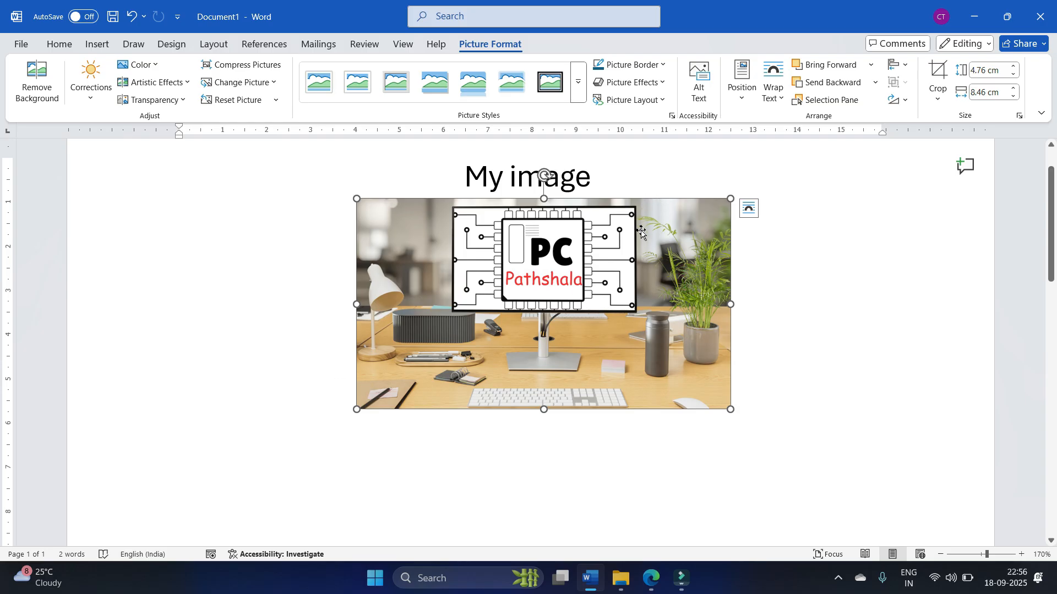
Step: Crop the wallpaper picture's left and right sides close to the monitor, leaving it about 4.37 cm wide, and reselect the cropped picture
left_click(939, 100)
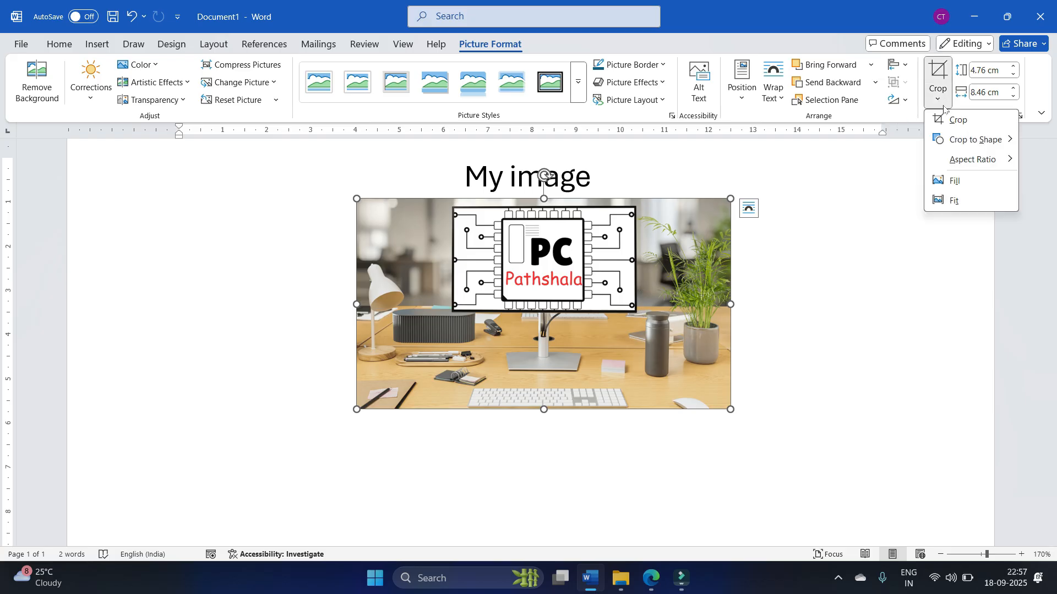
left_click(957, 120)
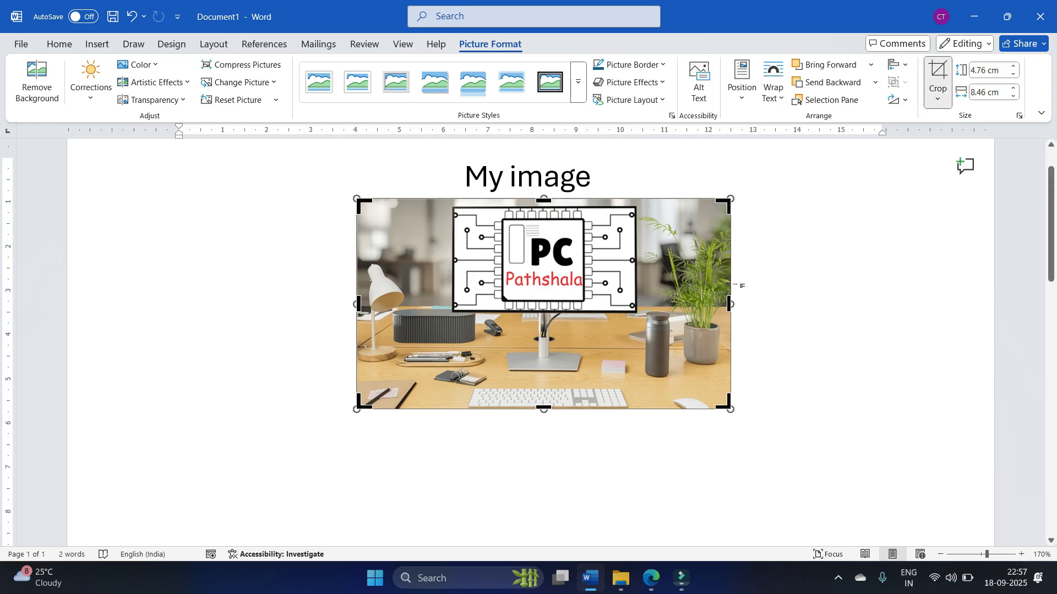
left_click_drag(729, 304, 644, 305)
left_click_drag(357, 304, 446, 325)
left_click_drag(641, 304, 638, 304)
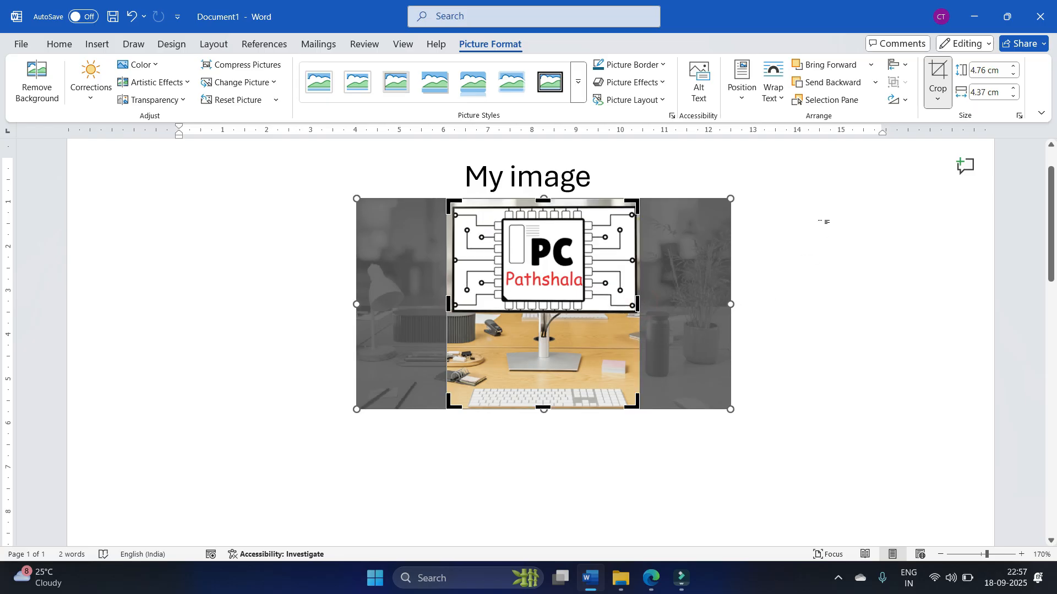
left_click(824, 222)
left_click(527, 398)
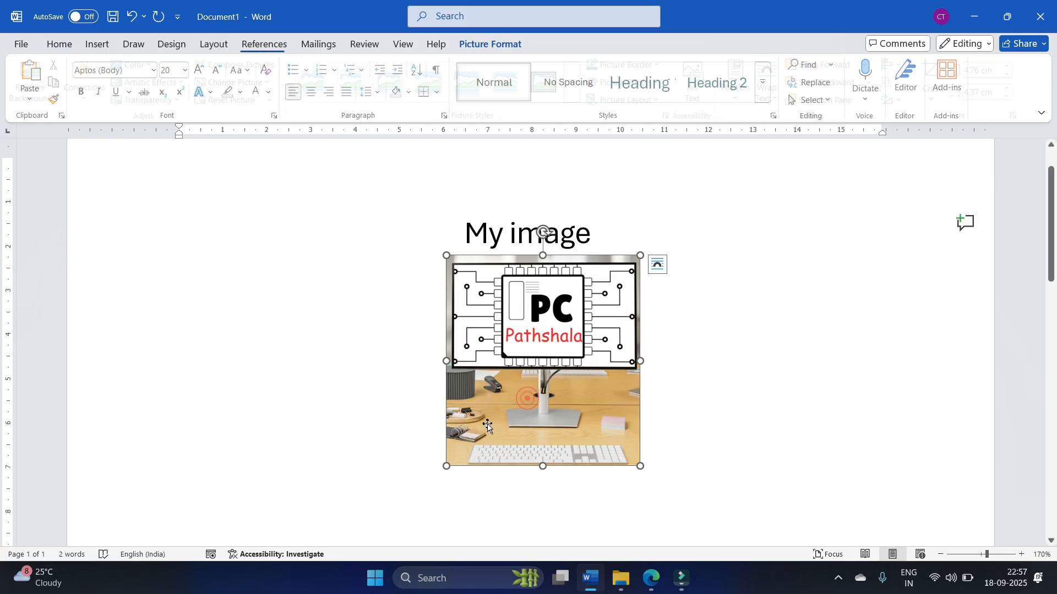
Step: Enlarge the cropped picture to about 7.38 by 6.77 cm and crop it to the pentagon arrow shape
left_click_drag(444, 462, 340, 573)
scroll(561, 407, "down", 3)
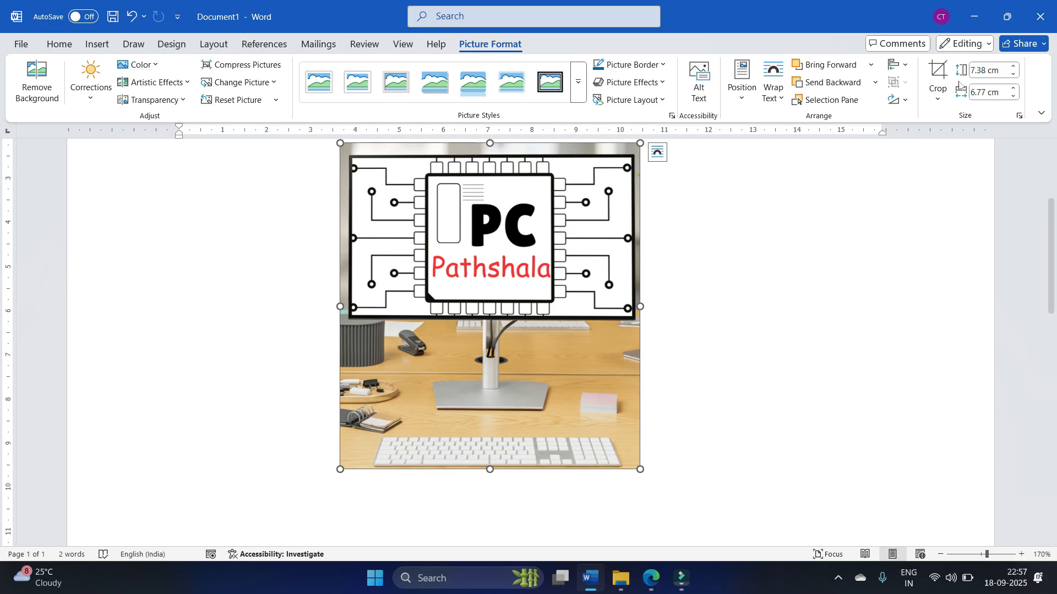
left_click(937, 100)
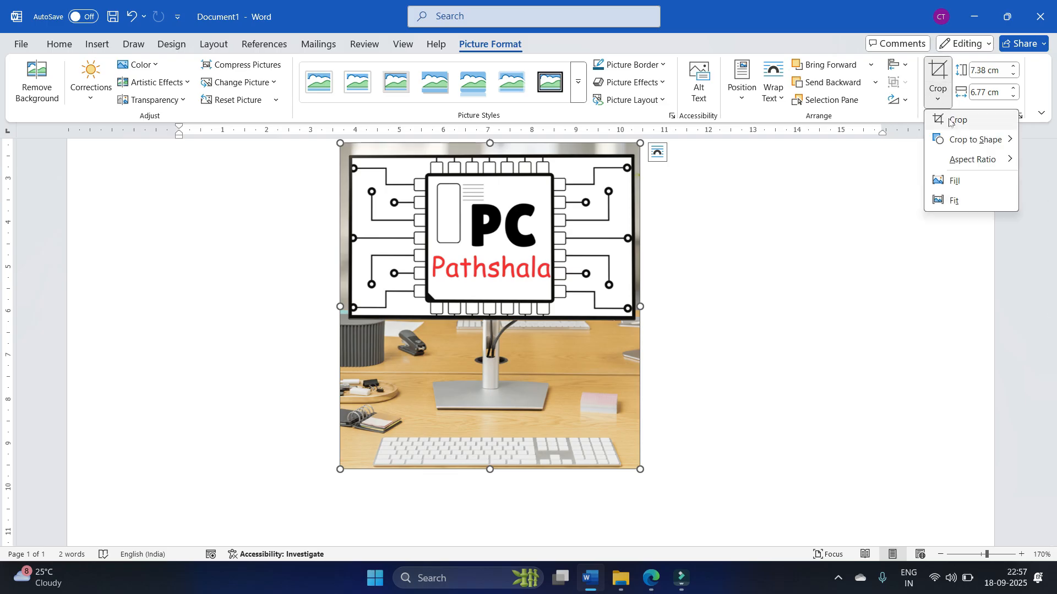
mouse_move(981, 142)
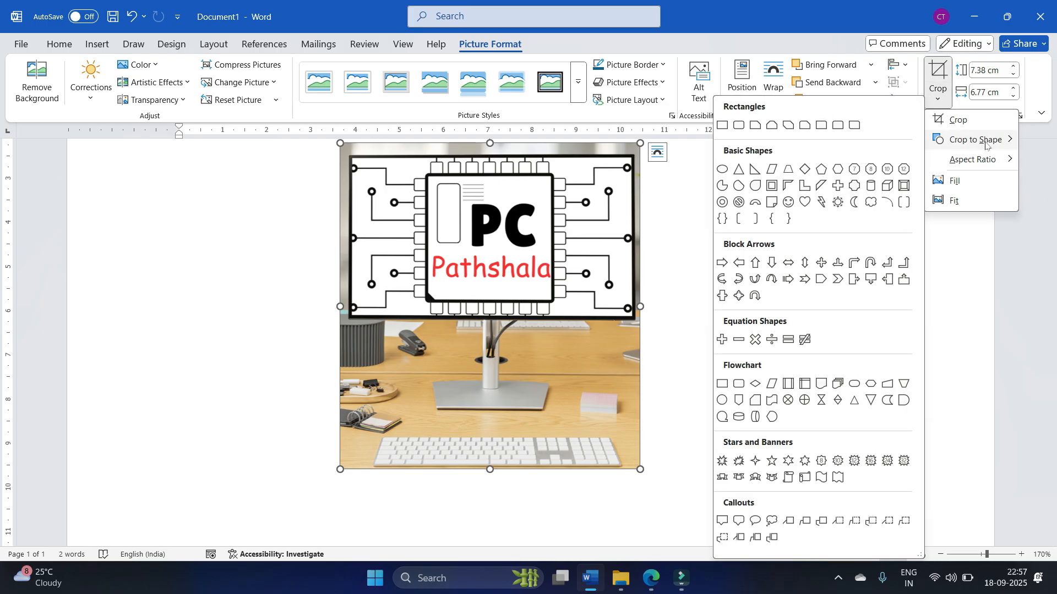
left_click(822, 280)
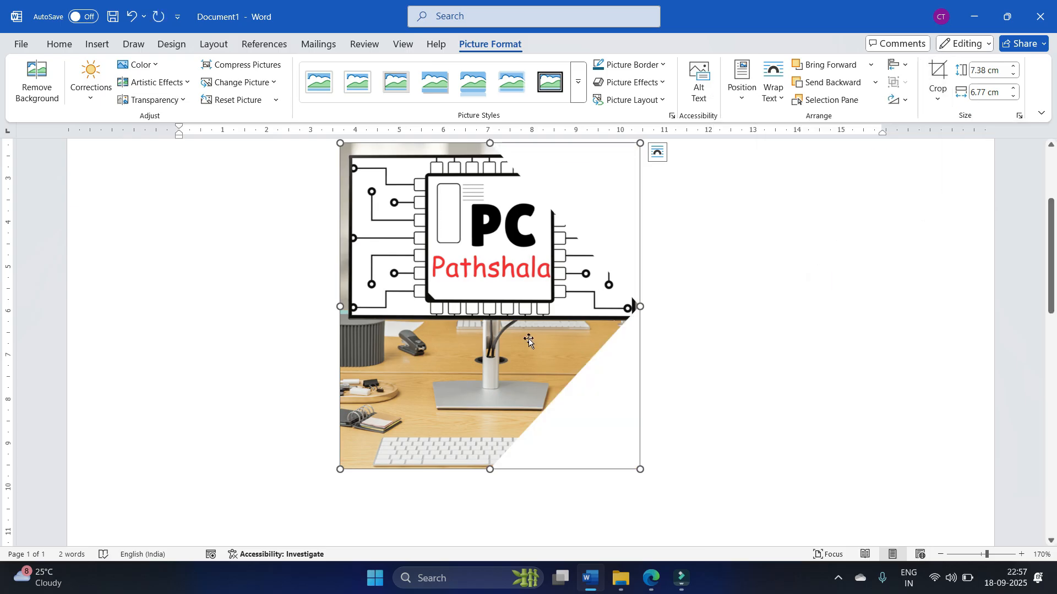
Step: Crop the picture to the heart shape instead of the pentagon arrow
left_click(938, 91)
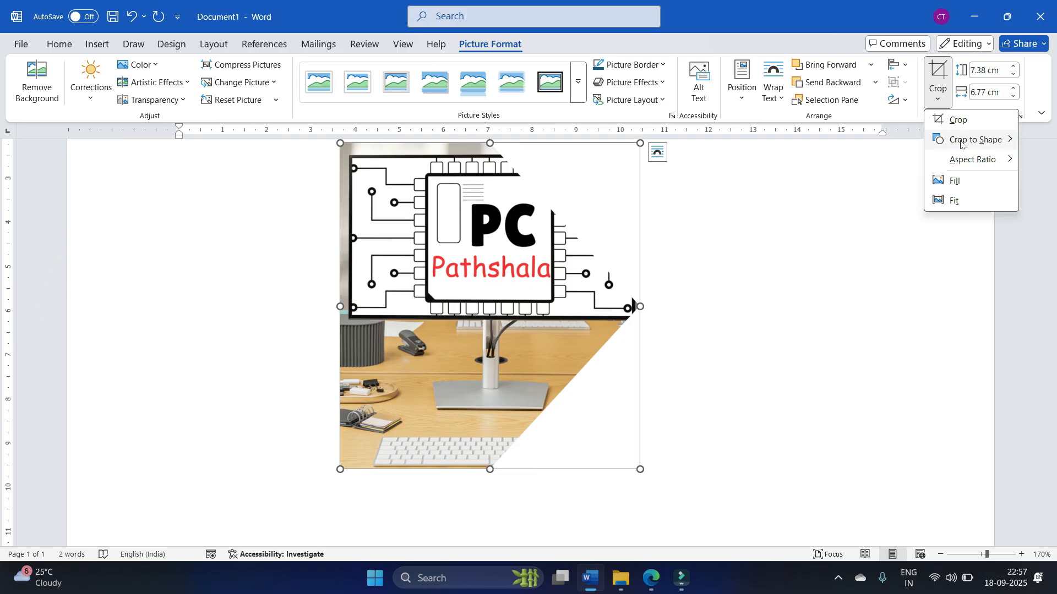
mouse_move(974, 140)
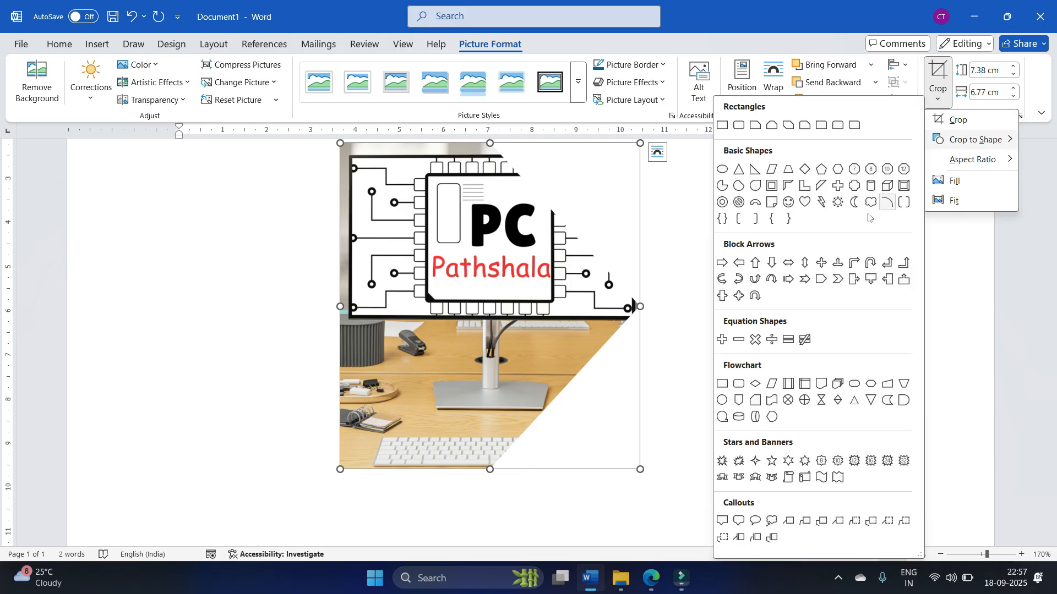
left_click(799, 201)
Step: Apply the Fill crop option to the heart-shaped picture, leave cropping and reselect the picture
left_click(938, 91)
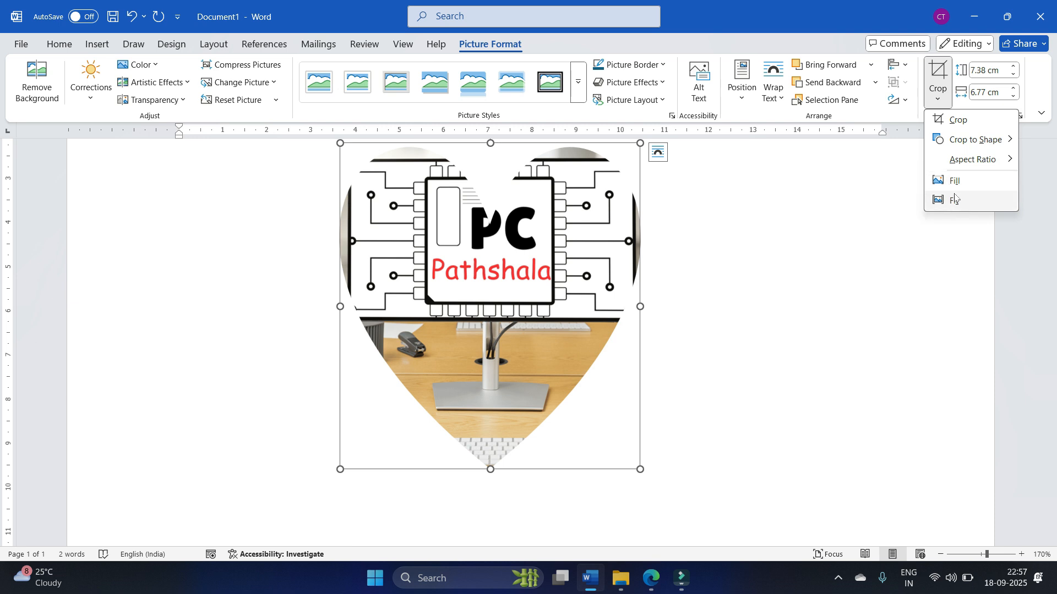
left_click(955, 181)
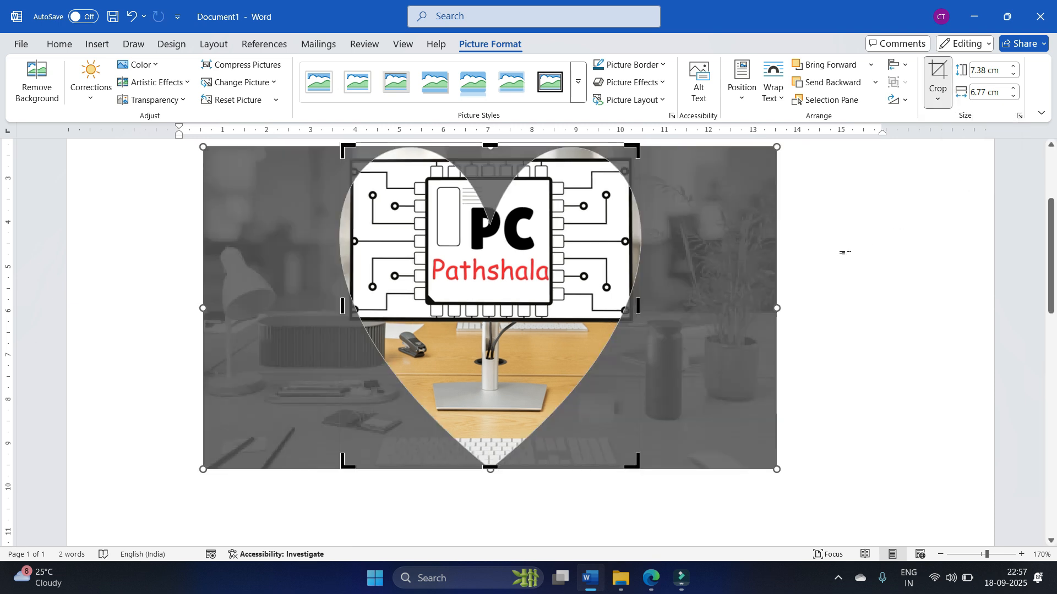
left_click(842, 253)
left_click(546, 357)
left_click(697, 326)
left_click(631, 299)
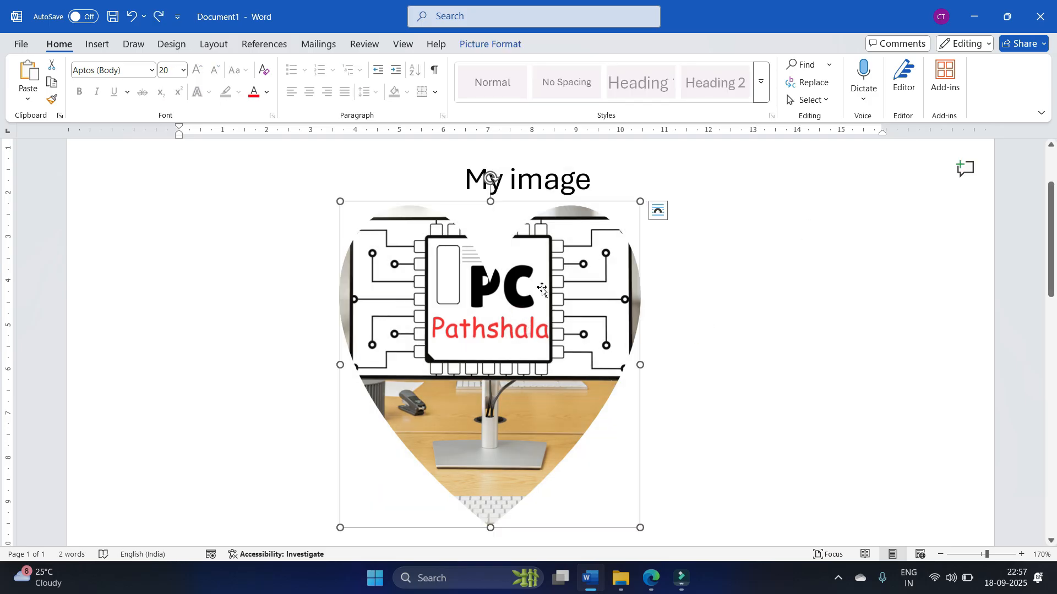
Step: Widen the heart's crop frame on both sides to about 8.19 cm and shift the image down inside it
left_click(490, 44)
left_click(934, 100)
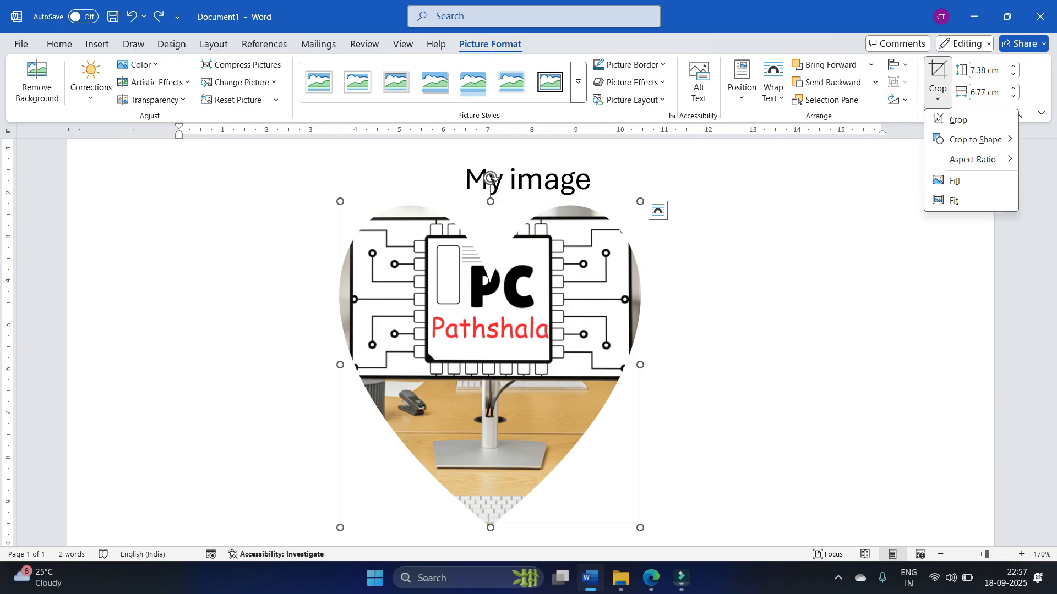
left_click(936, 190)
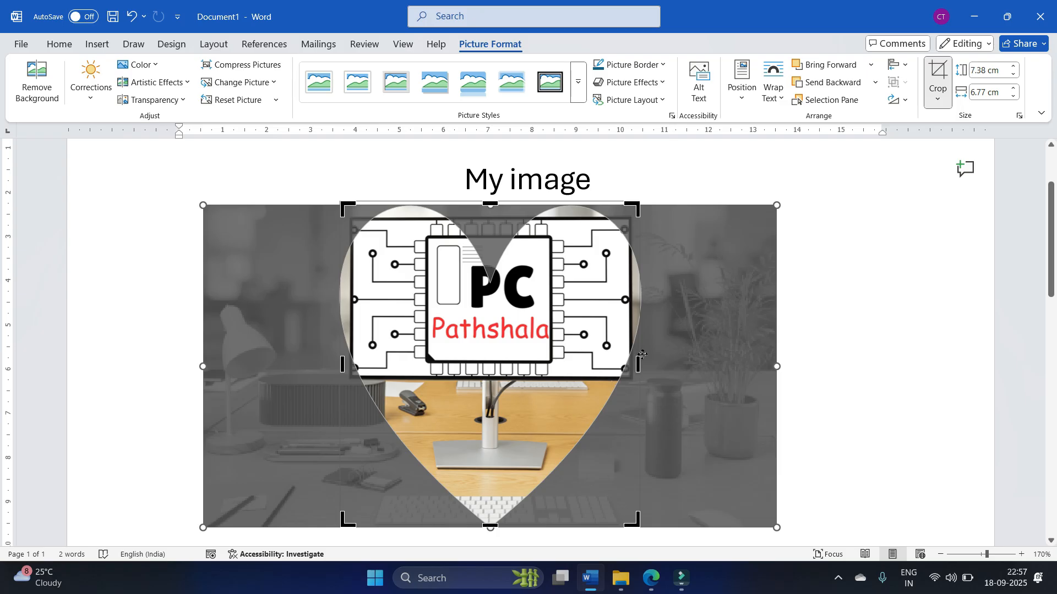
left_click_drag(638, 364, 669, 365)
left_click_drag(341, 365, 307, 365)
left_click_drag(455, 332, 447, 378)
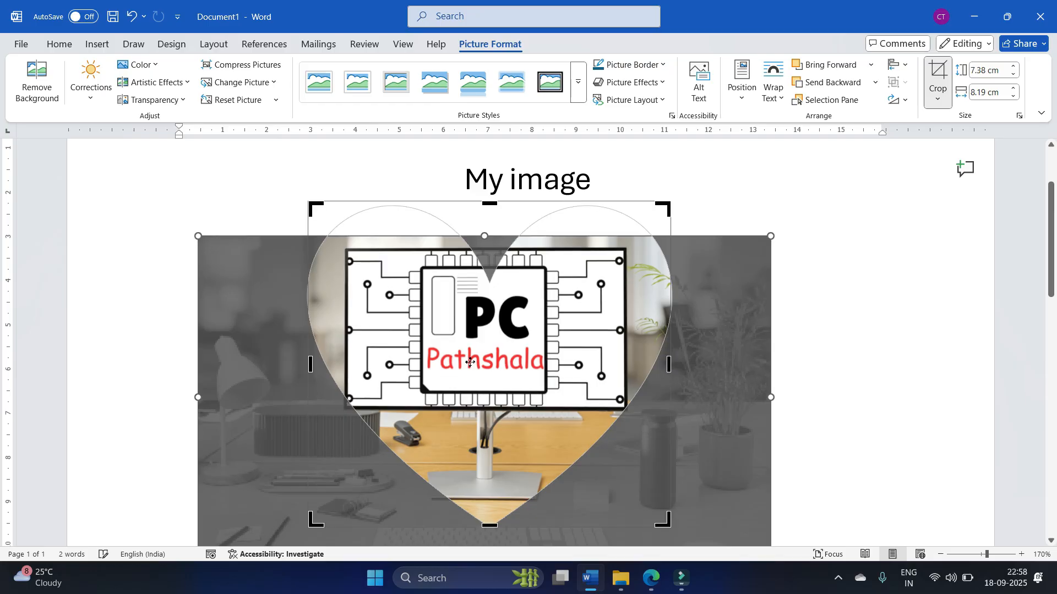
left_click(822, 298)
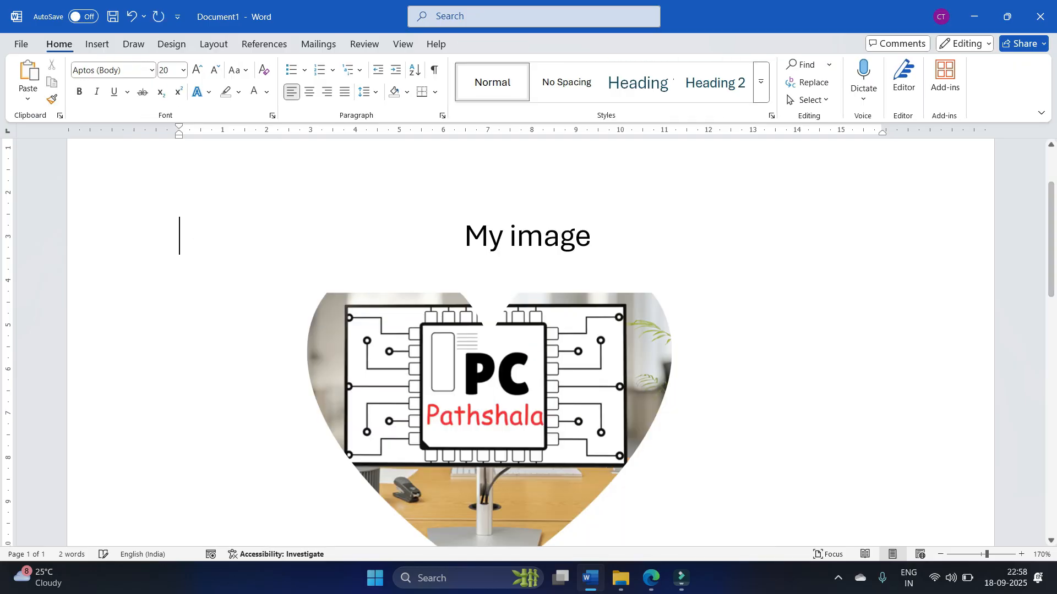
Step: Delete the heart-shaped picture from the page
scroll(522, 352, "down", 3)
scroll(733, 195, "up", 1)
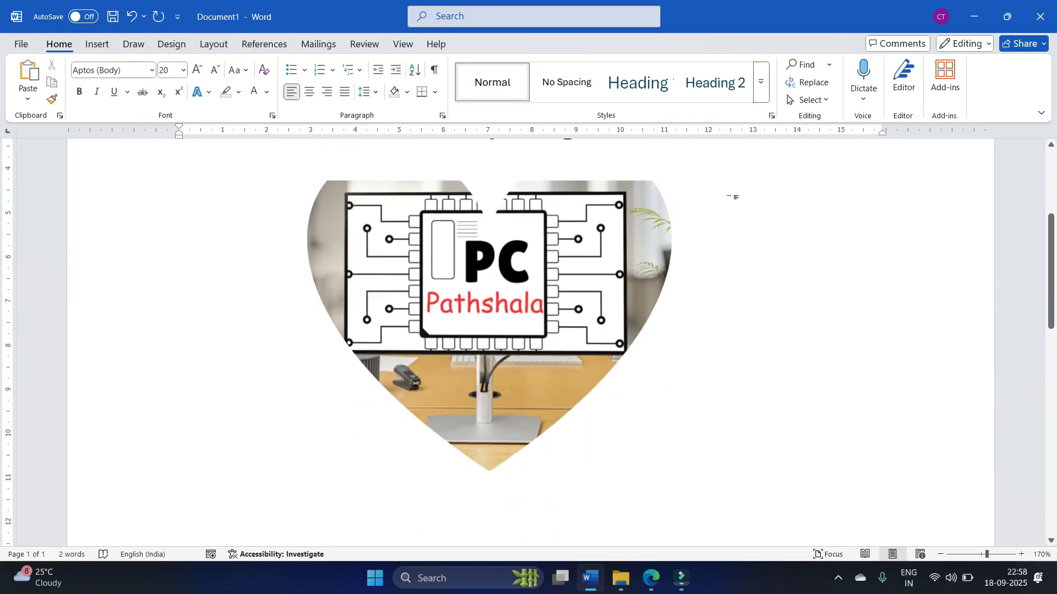
left_click(451, 250)
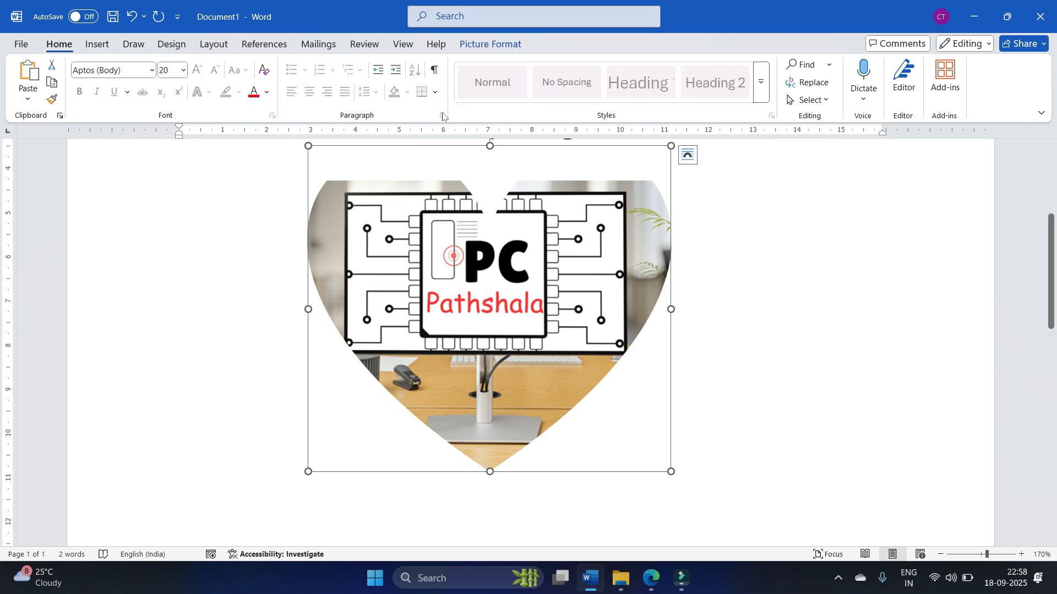
left_click(490, 47)
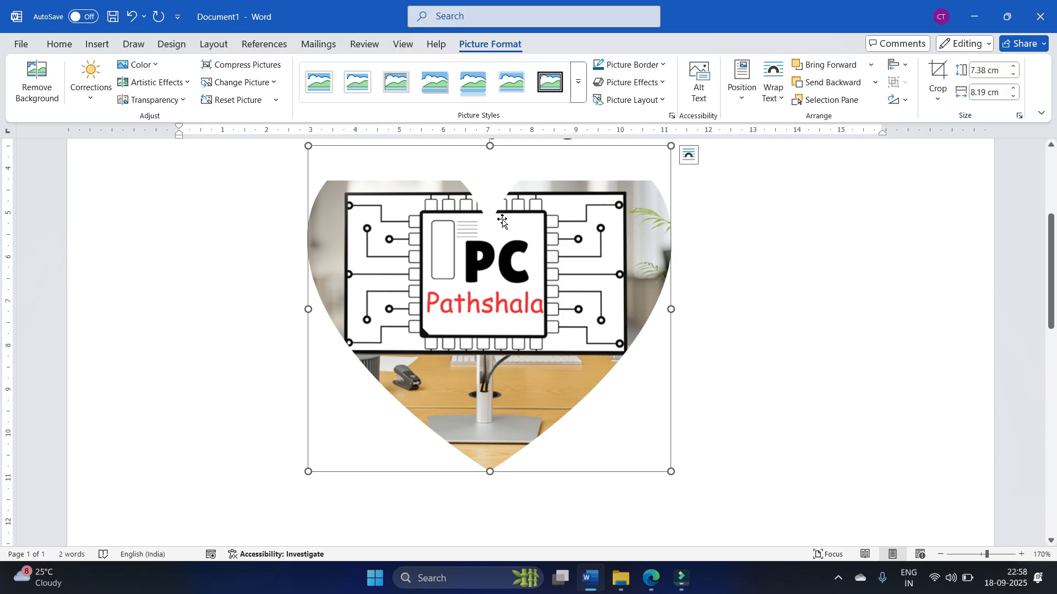
key("Delete")
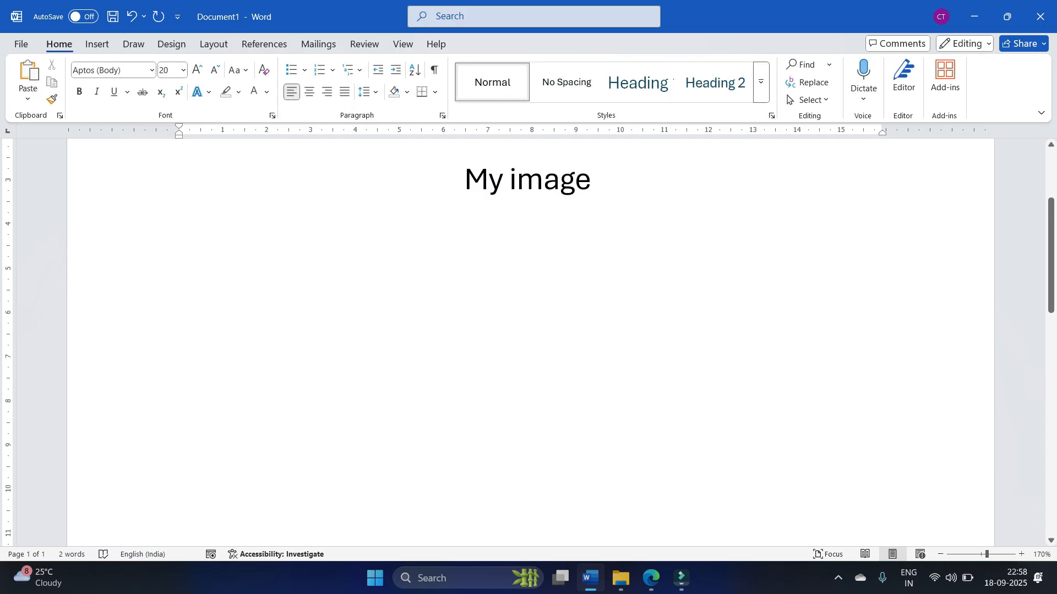
Step: Open the Stock Images library, browse its photos and activate the image search
left_click(97, 45)
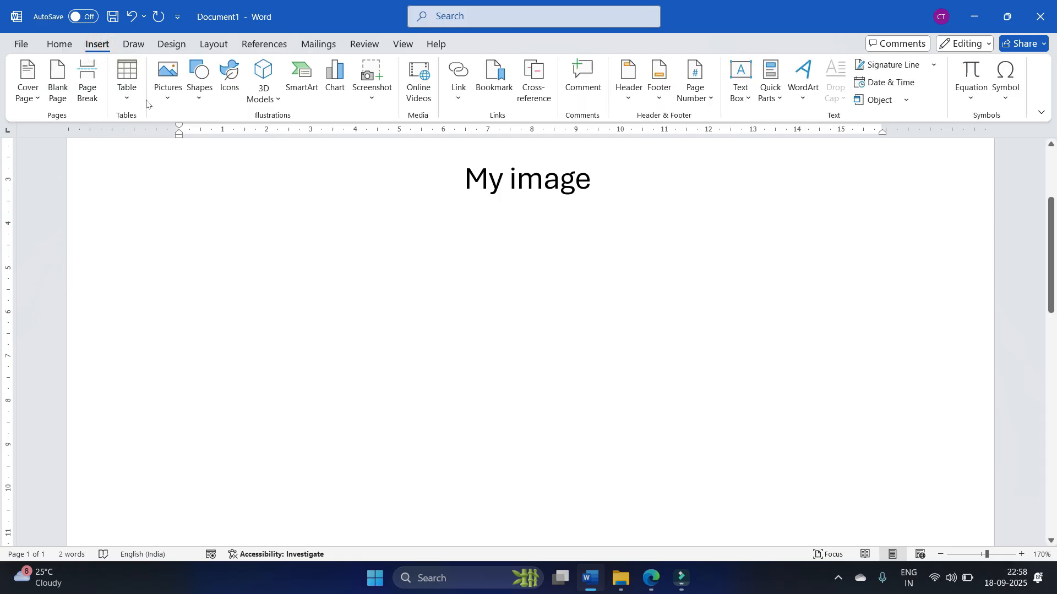
left_click(175, 102)
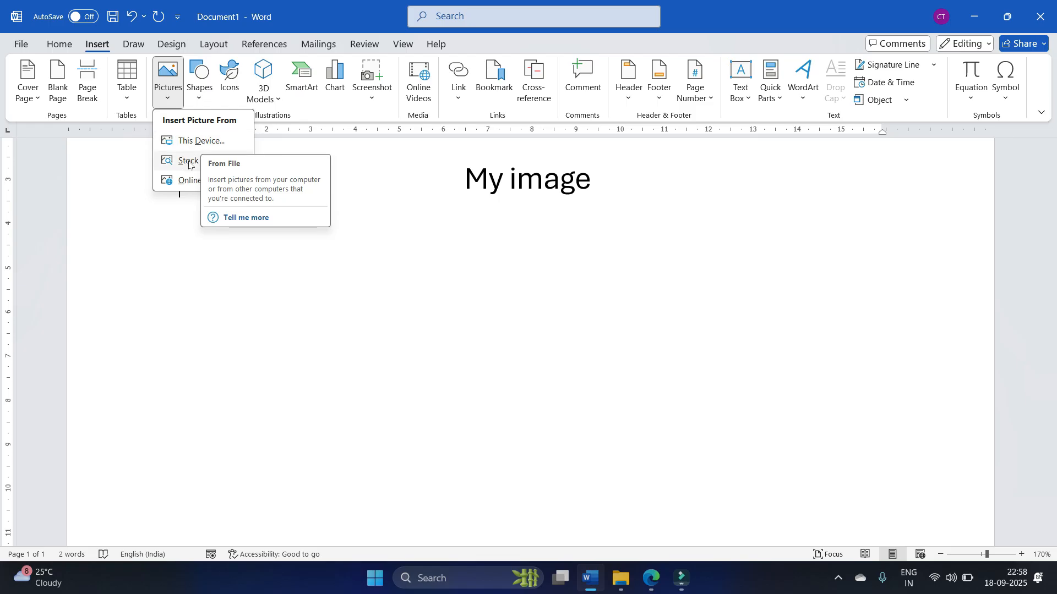
left_click(189, 162)
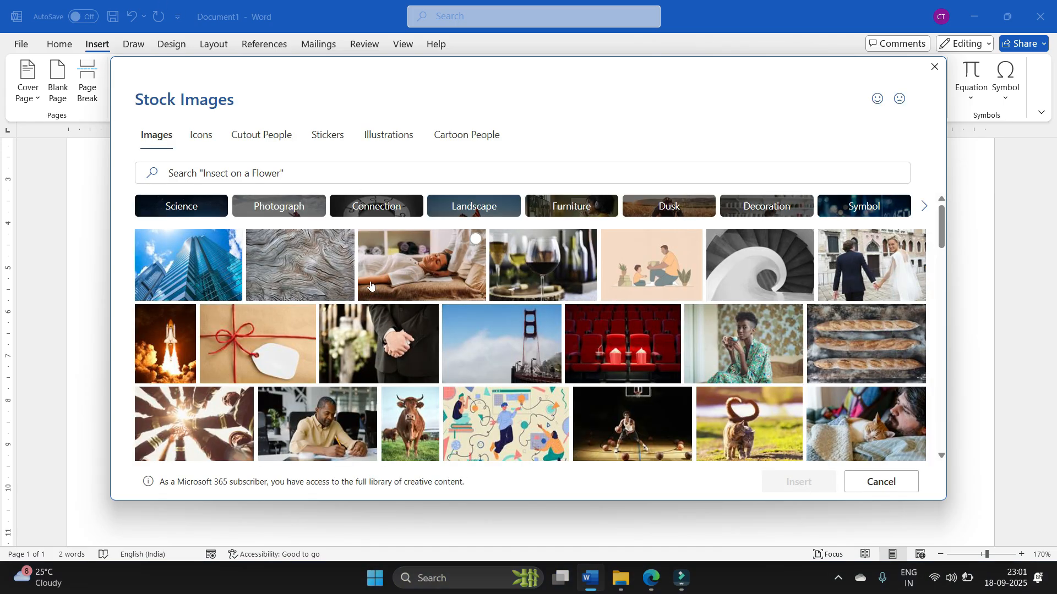
scroll(345, 290, "down", 10)
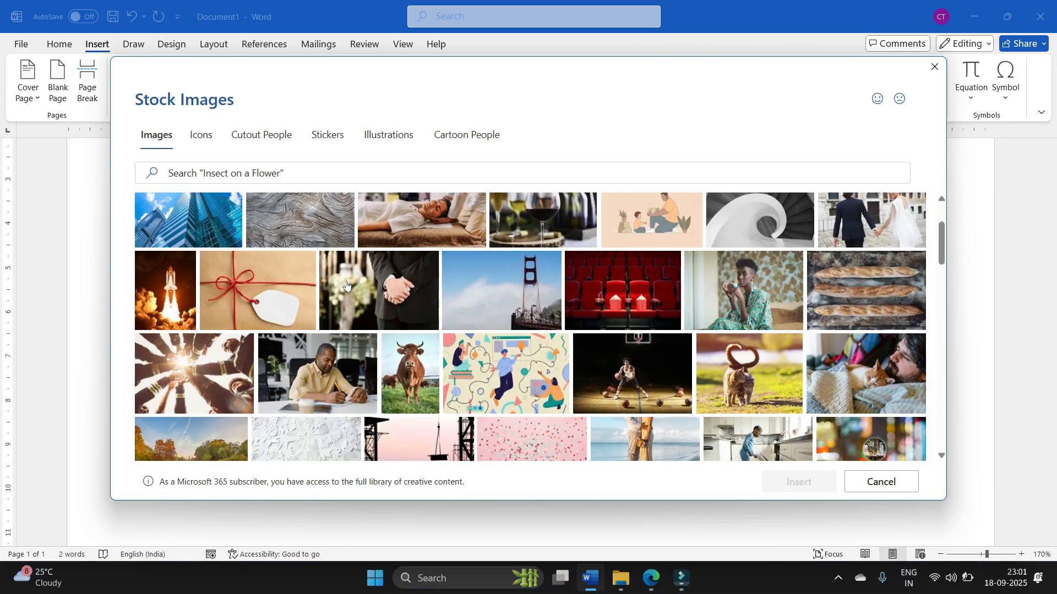
scroll(346, 290, "down", 15)
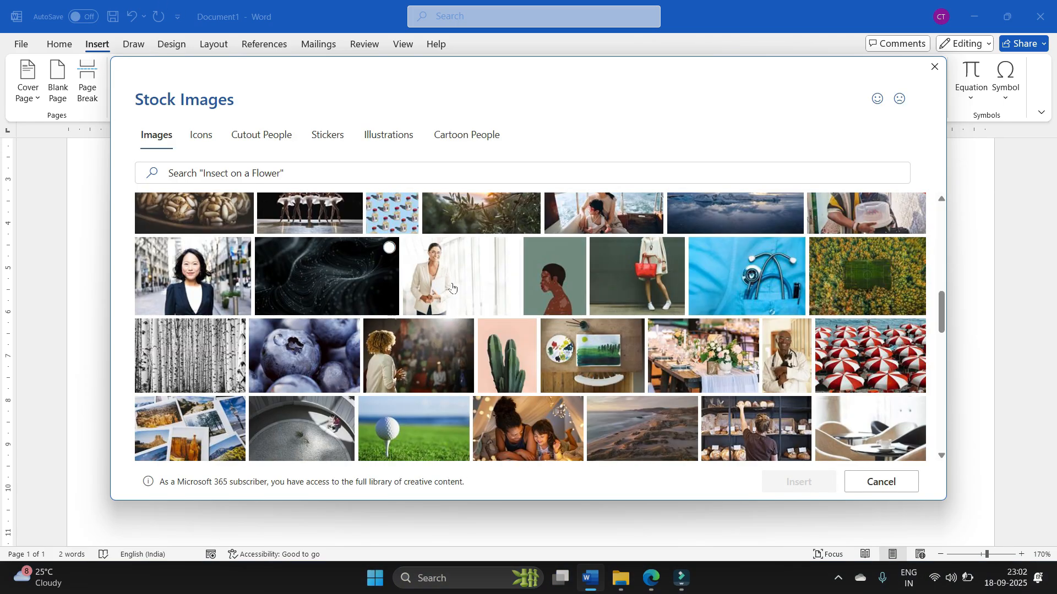
scroll(519, 297, "up", 10)
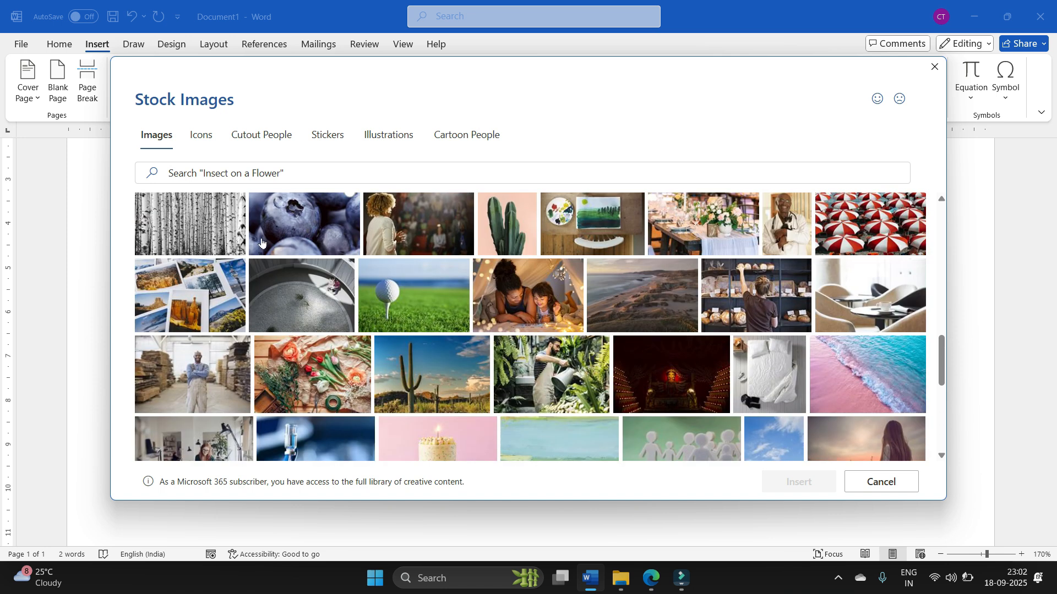
left_click(199, 173)
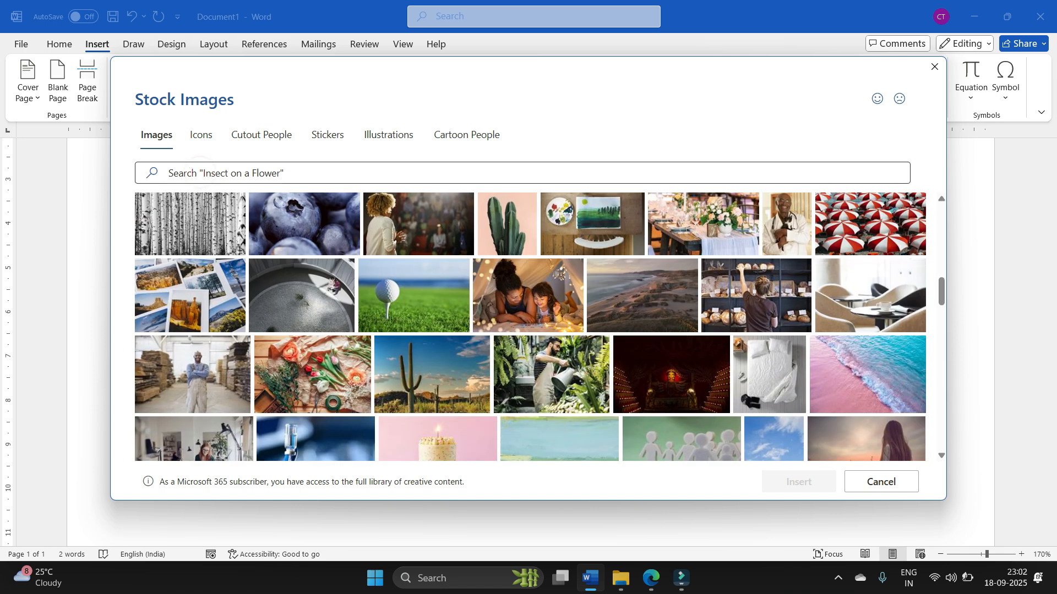
Step: Search the stock image library for APPLE and look through the matching photos
left_click(200, 172)
type("APP")
key("BackSpace")
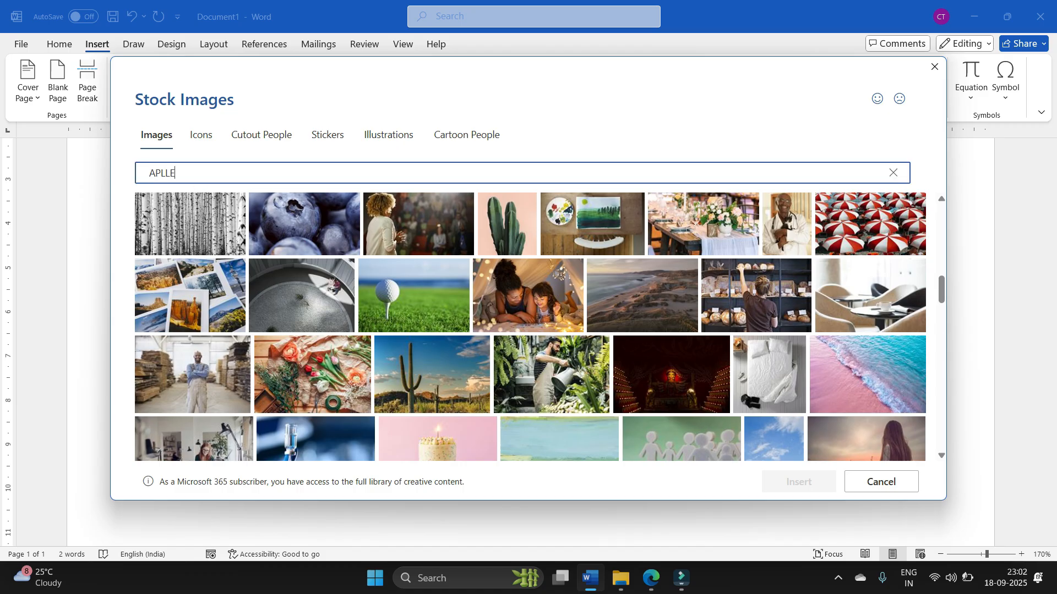
type("LLE")
key("BackSpace")
key("BackSpace")
key("BackSpace")
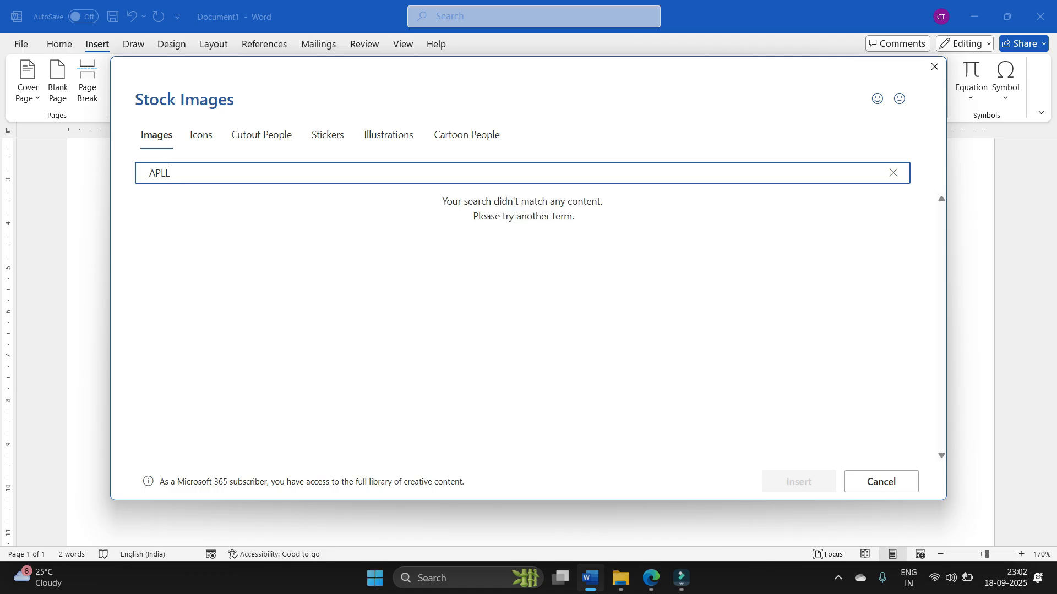
type("PLE")
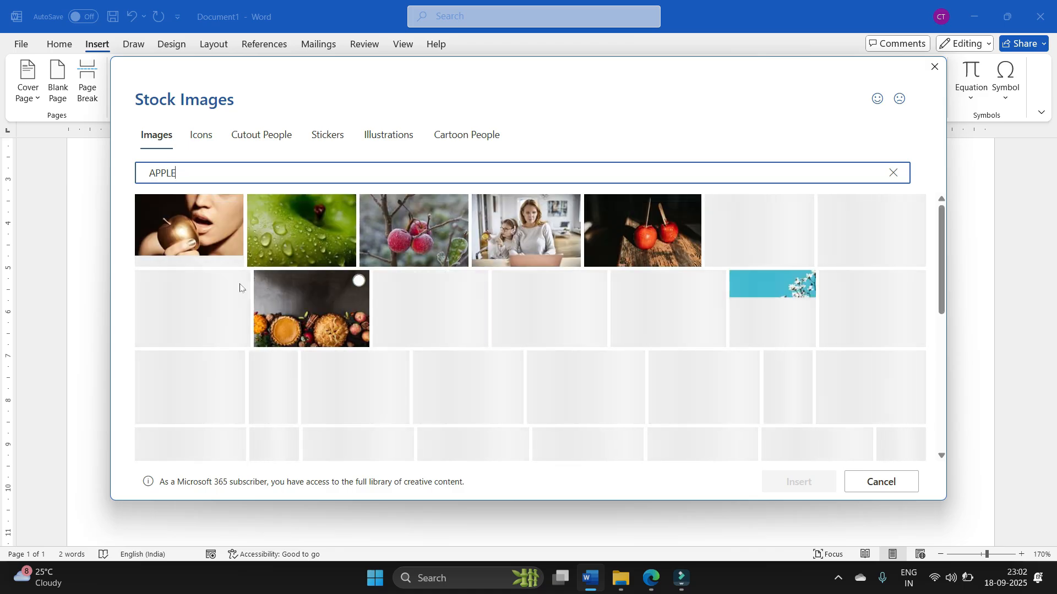
scroll(221, 288, "down", 1)
scroll(483, 295, "up", 1)
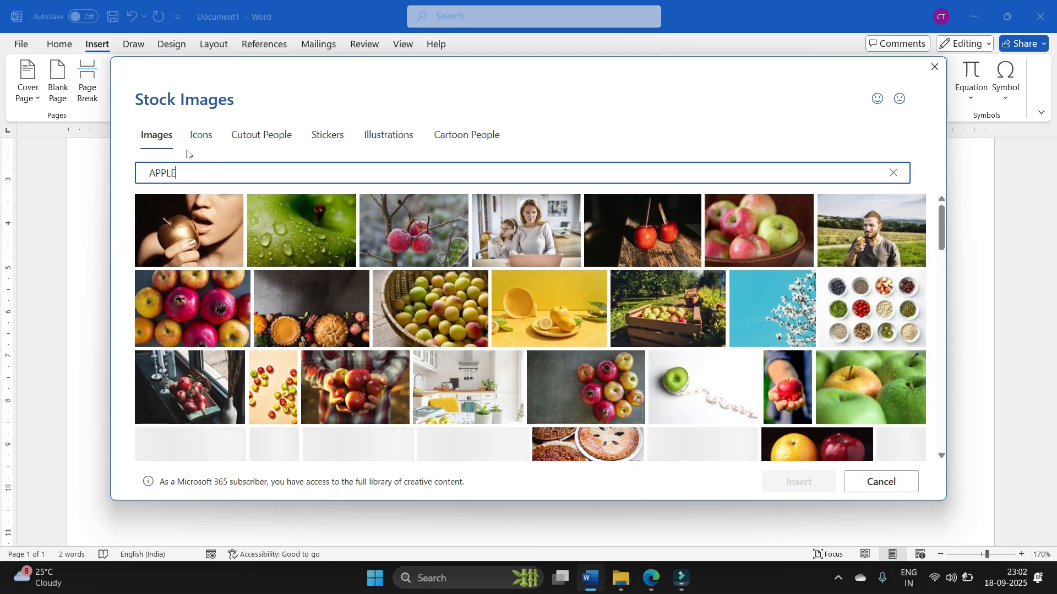
Step: Check the cutout people for the same search term, then insert the solid black apple from the stock icons
left_click(268, 142)
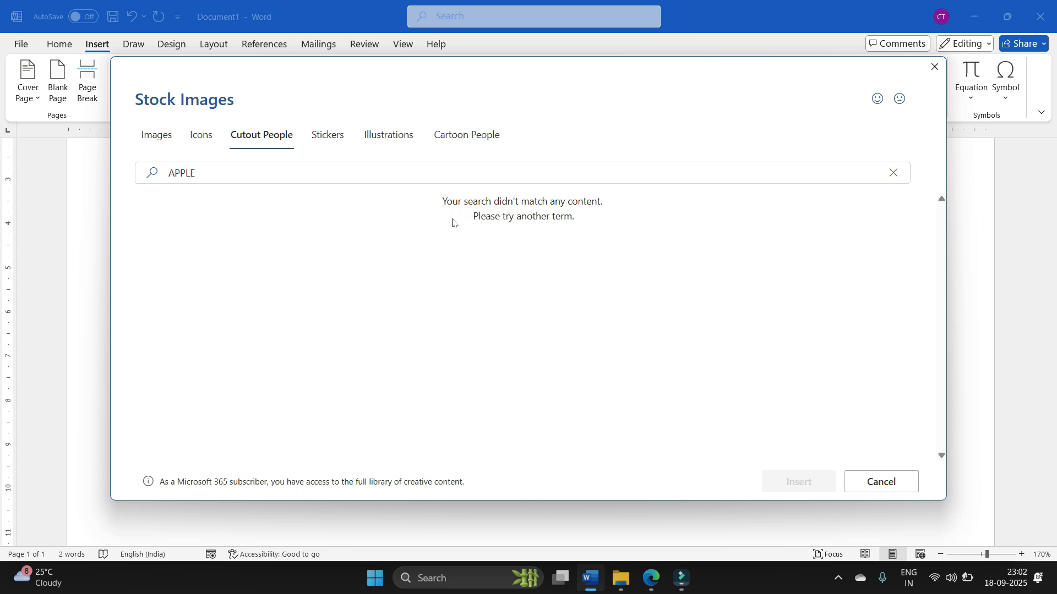
left_click(208, 144)
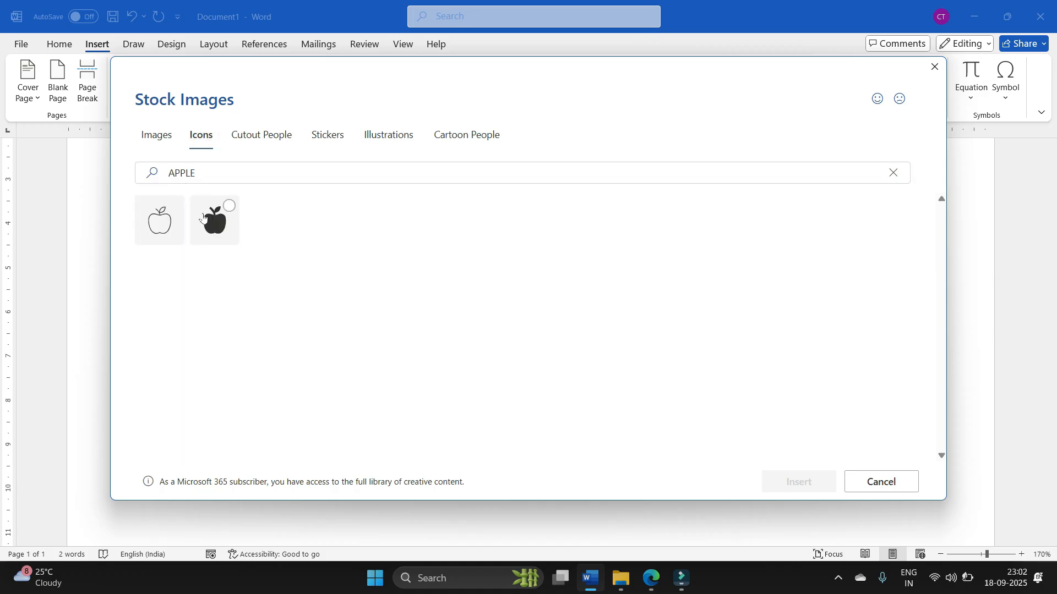
left_click(214, 230)
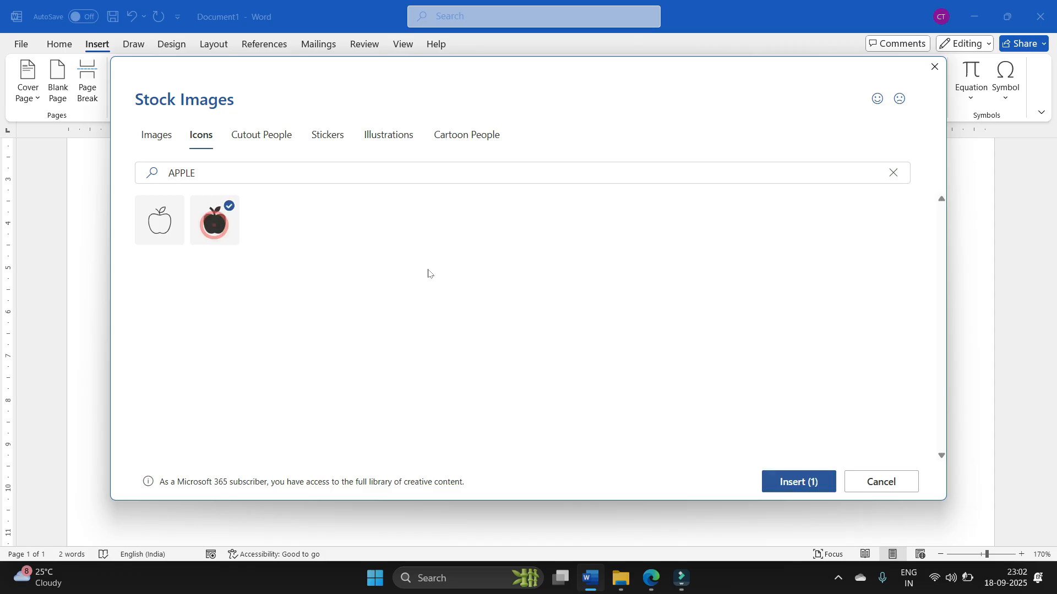
left_click(811, 486)
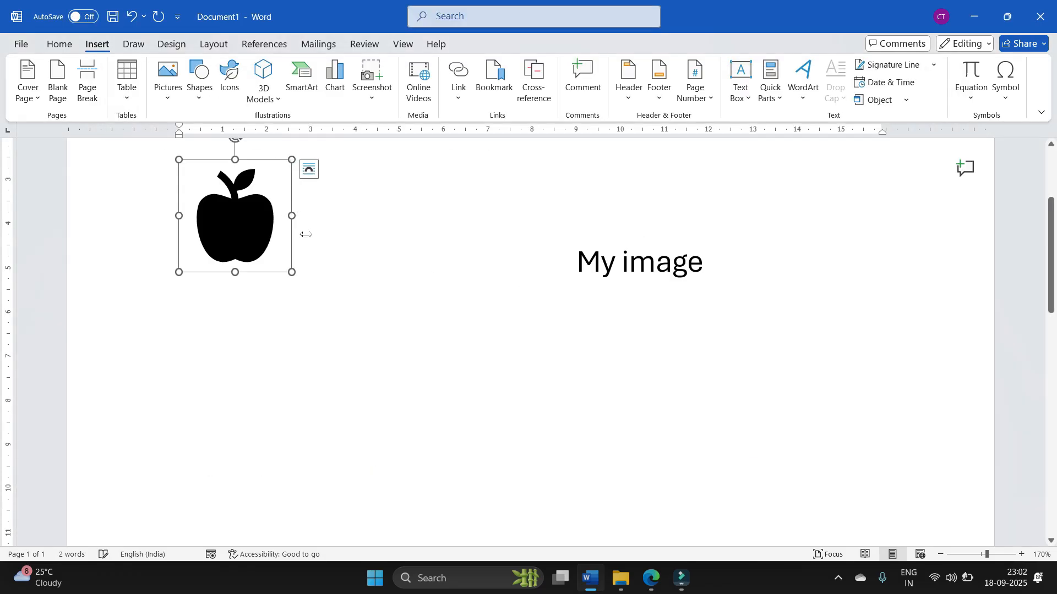
Step: Set the apple icon's text wrapping to Through and move it beneath the "My image" text
left_click_drag(251, 220, 249, 252)
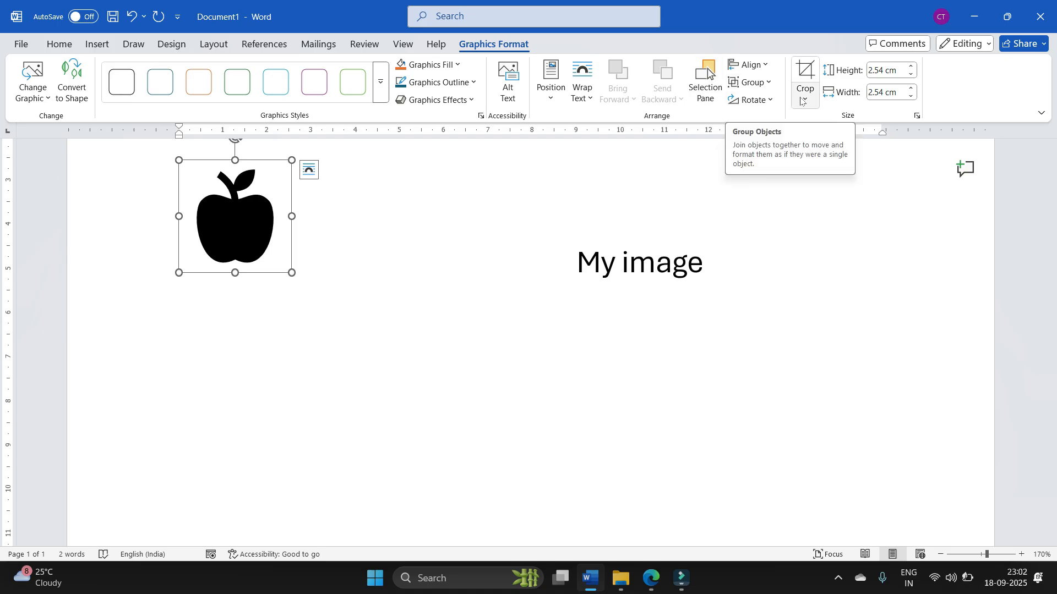
left_click(582, 97)
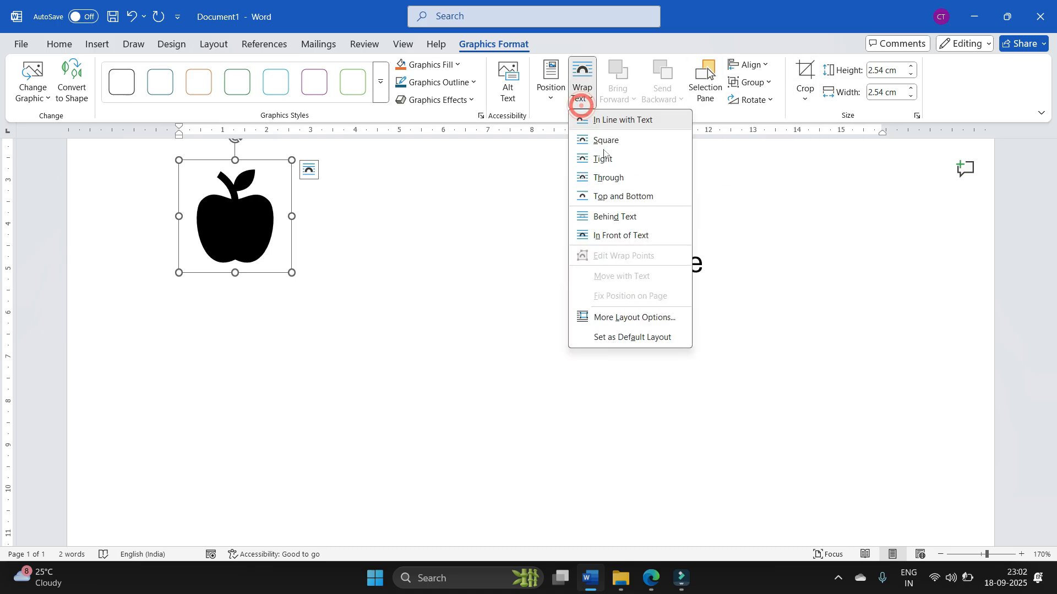
left_click(608, 178)
left_click_drag(249, 216, 543, 253)
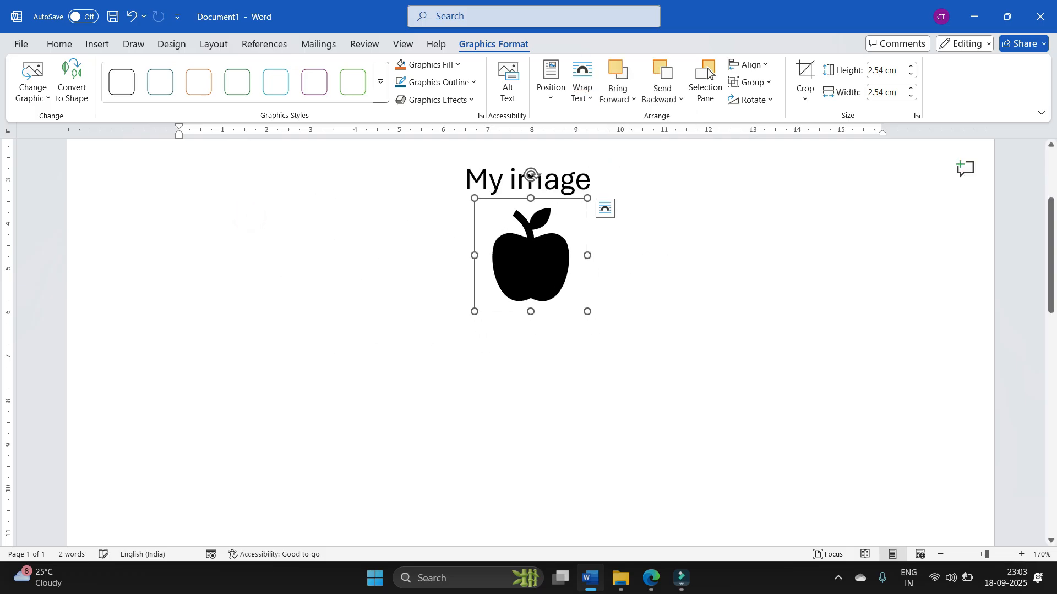
Step: Replace the "My image" caption above the apple with "APLLE"
left_click(588, 185)
key("BackSpace")
key("BackSpace")
key("BackSpace")
key("BackSpace")
key("BackSpace")
key("BackSpace")
key("BackSpace")
key("BackSpace")
type("APLLE")
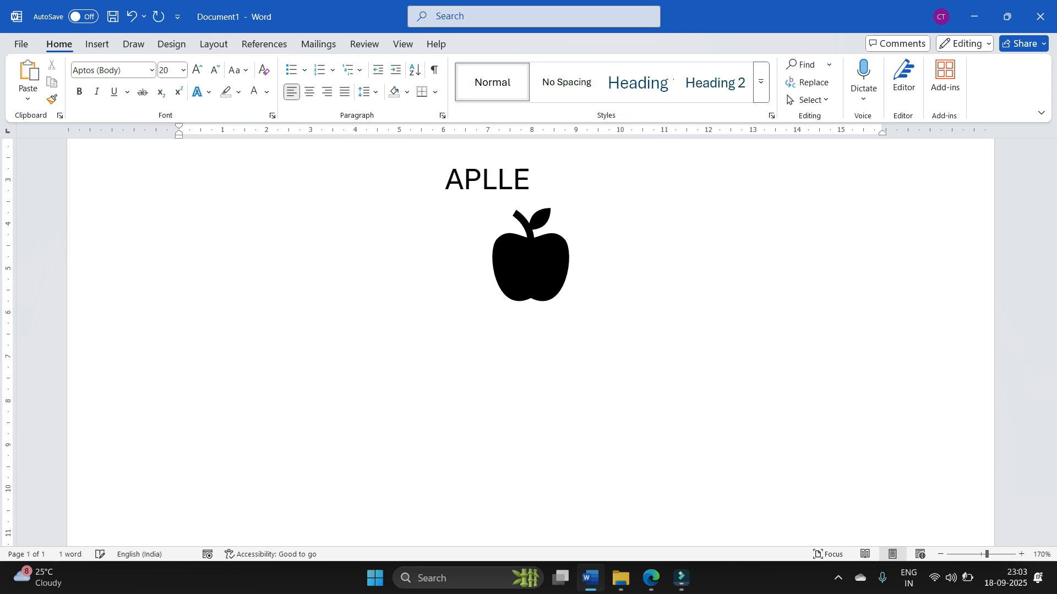
Step: Shift the apple icon sideways so that it sits centred beneath the APLLE caption, and keep it selected
left_click_drag(524, 283, 487, 284)
left_click(633, 247)
left_click(485, 254)
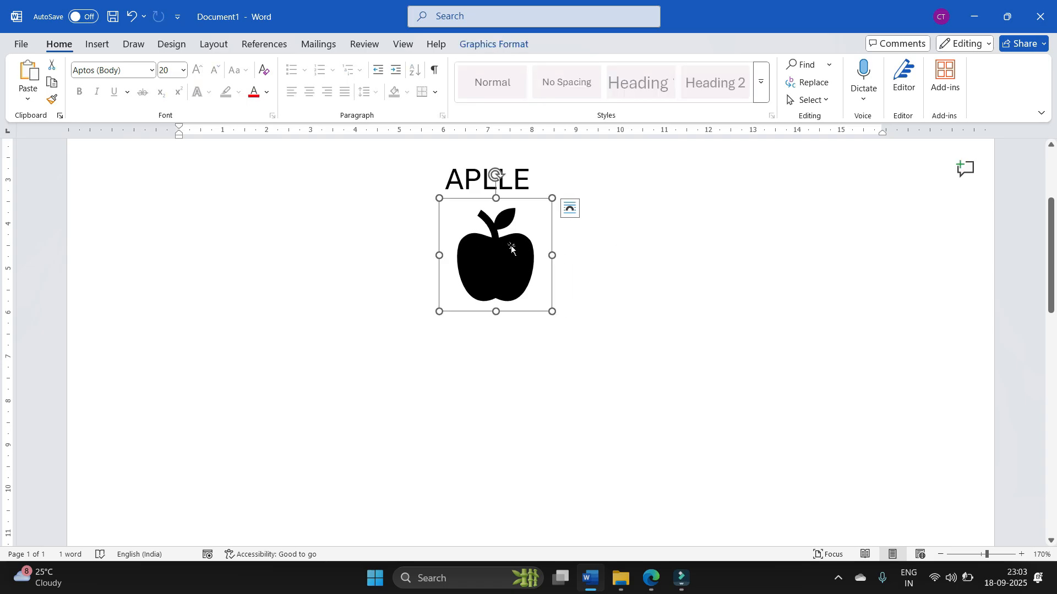
Step: Open the stock image library, browse its photos and stickers, and filter the stickers to the Panda set
left_click(97, 44)
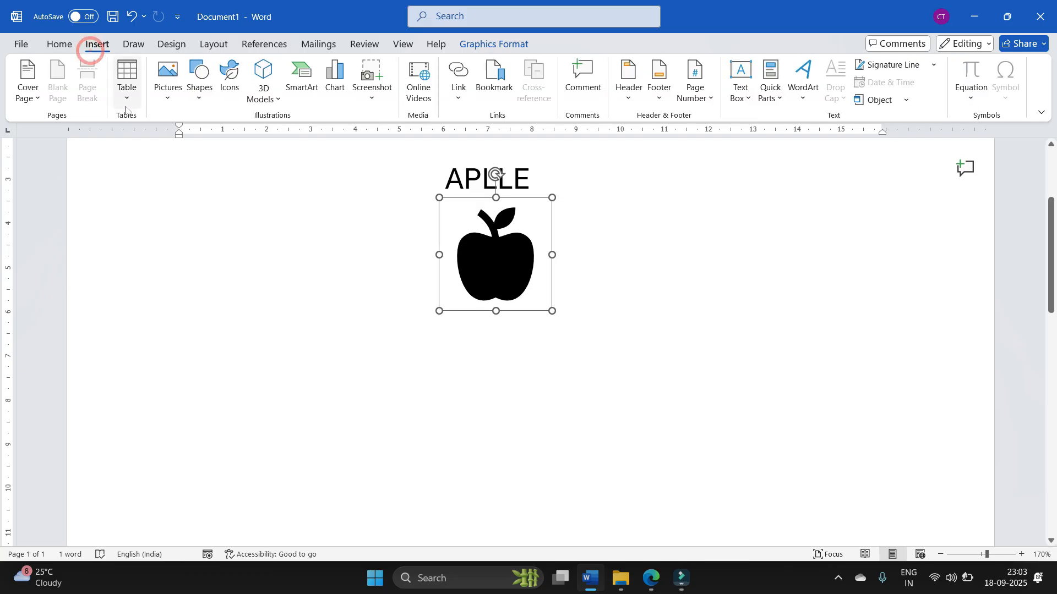
left_click(178, 100)
left_click(192, 159)
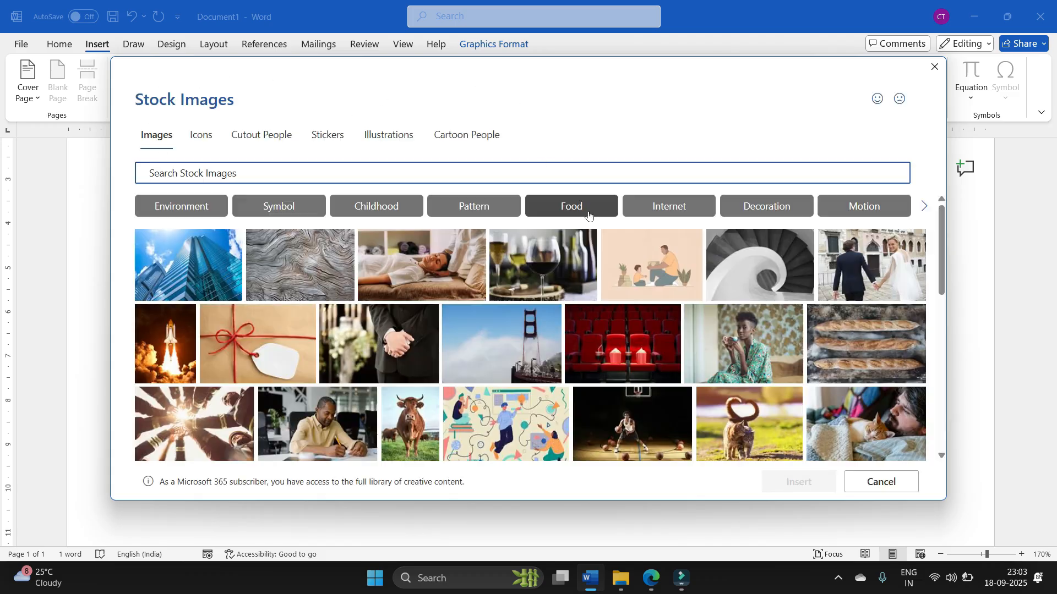
scroll(430, 319, "down", 10)
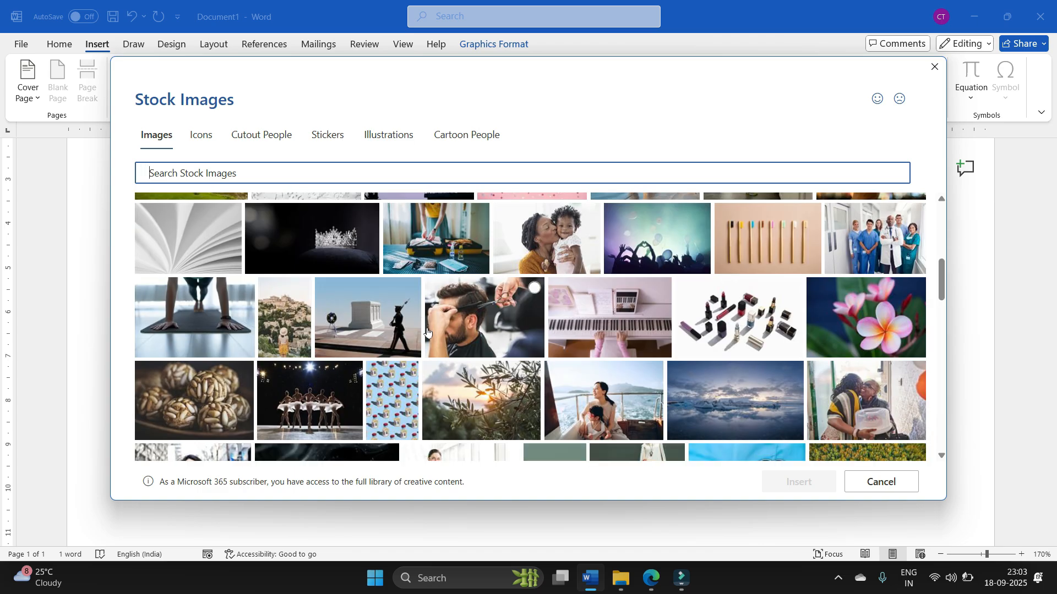
scroll(423, 337, "up", 3)
left_click(317, 135)
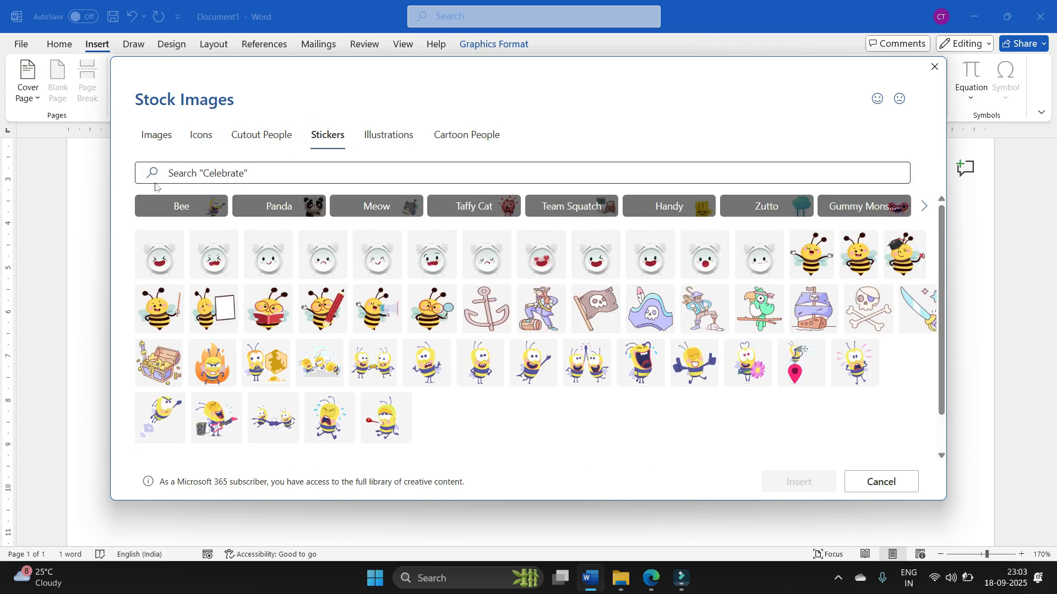
scroll(308, 333, "down", 10)
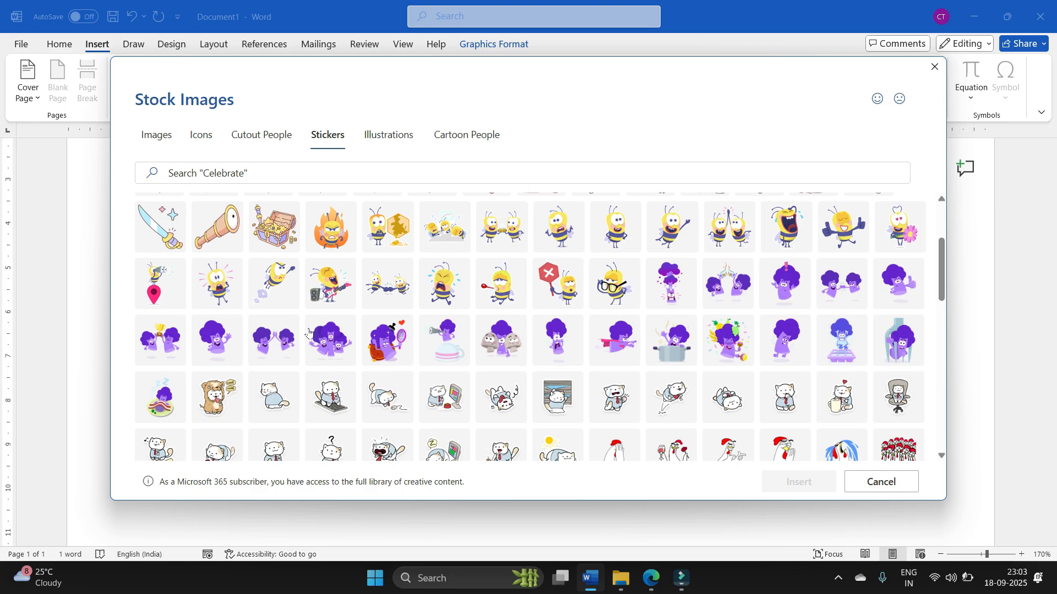
scroll(309, 333, "up", 3)
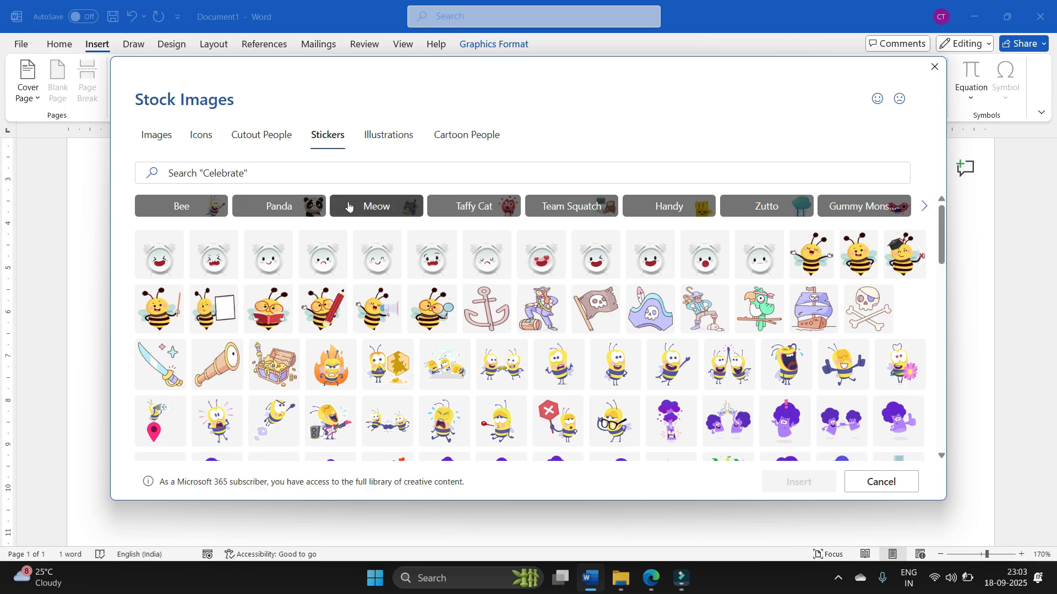
left_click(284, 216)
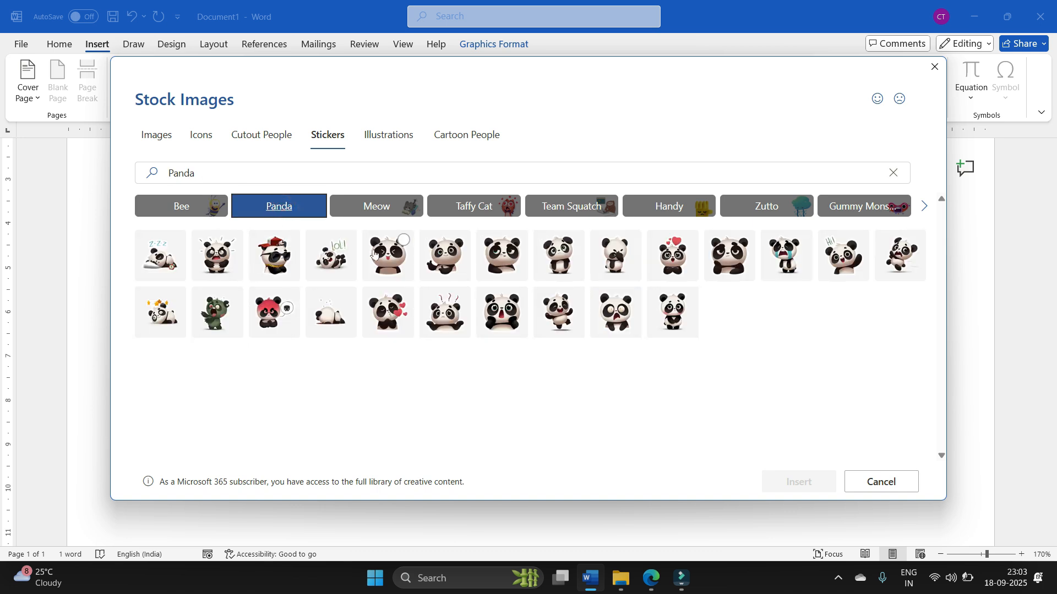
Step: Look for Panda content across the other stock image categories, then close the library without inserting anything
left_click(400, 137)
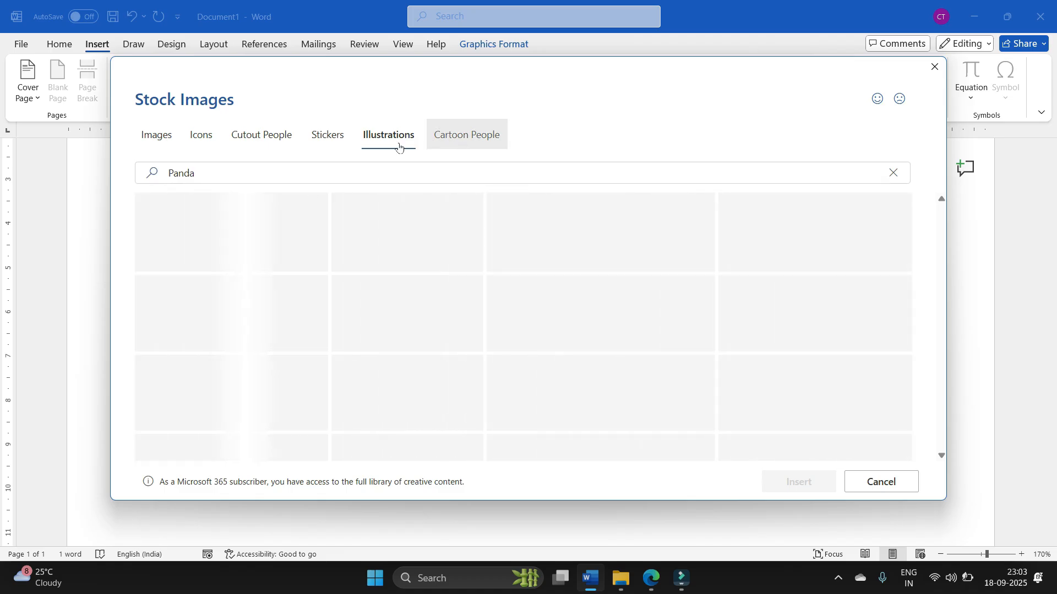
left_click(455, 137)
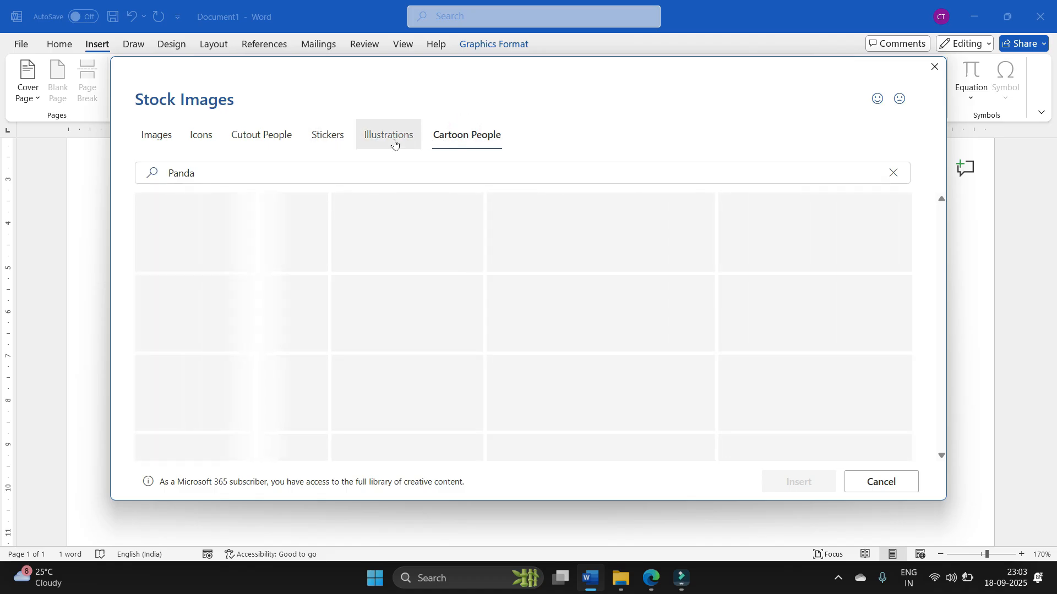
left_click(324, 136)
left_click(283, 138)
left_click(200, 137)
left_click(169, 138)
left_click(207, 175)
left_click_drag(208, 175, 141, 176)
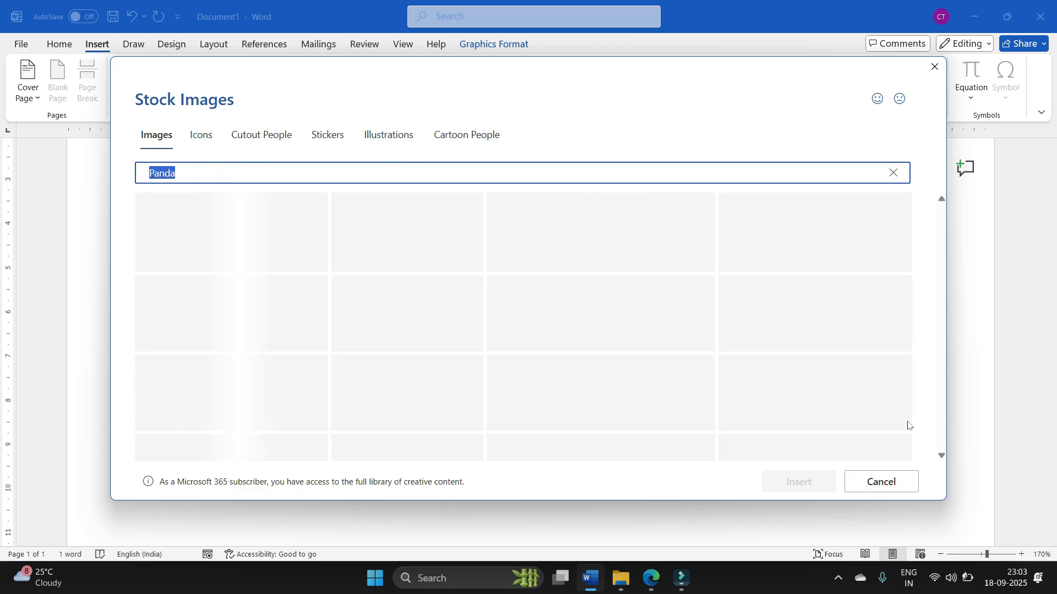
left_click(878, 482)
Step: Enlarge the apple icon to about 5.44 cm square and centre it beneath the APLLE caption
left_click(352, 239)
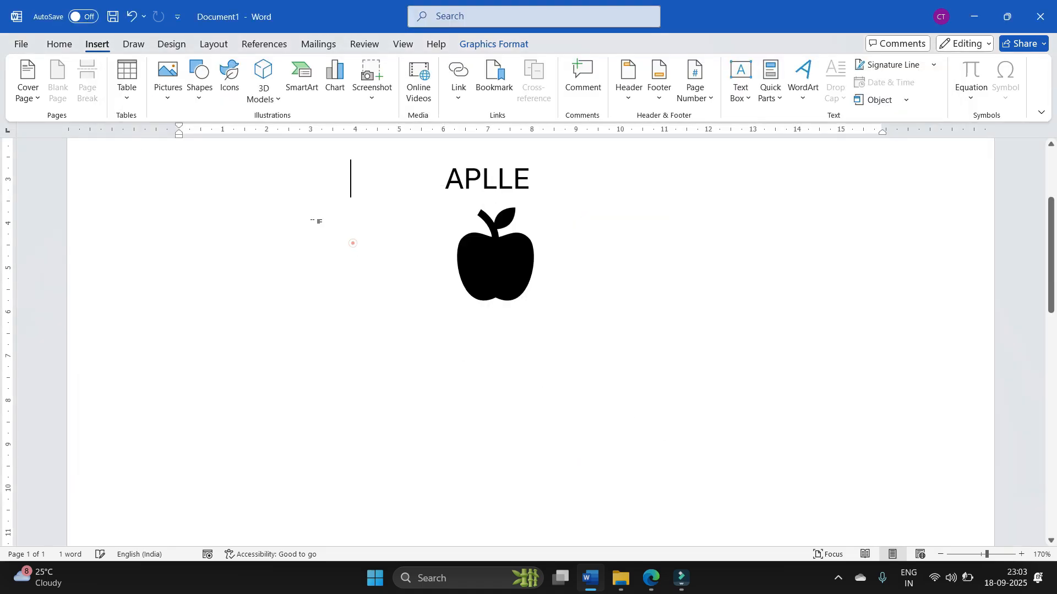
left_click(490, 248)
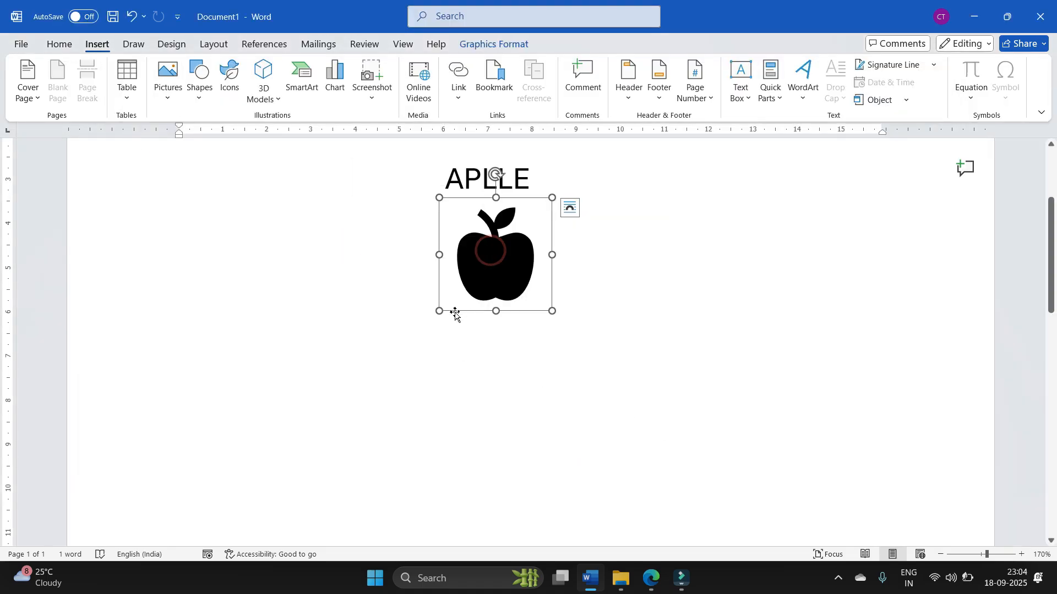
left_click_drag(436, 312, 308, 440)
left_click_drag(424, 372, 482, 368)
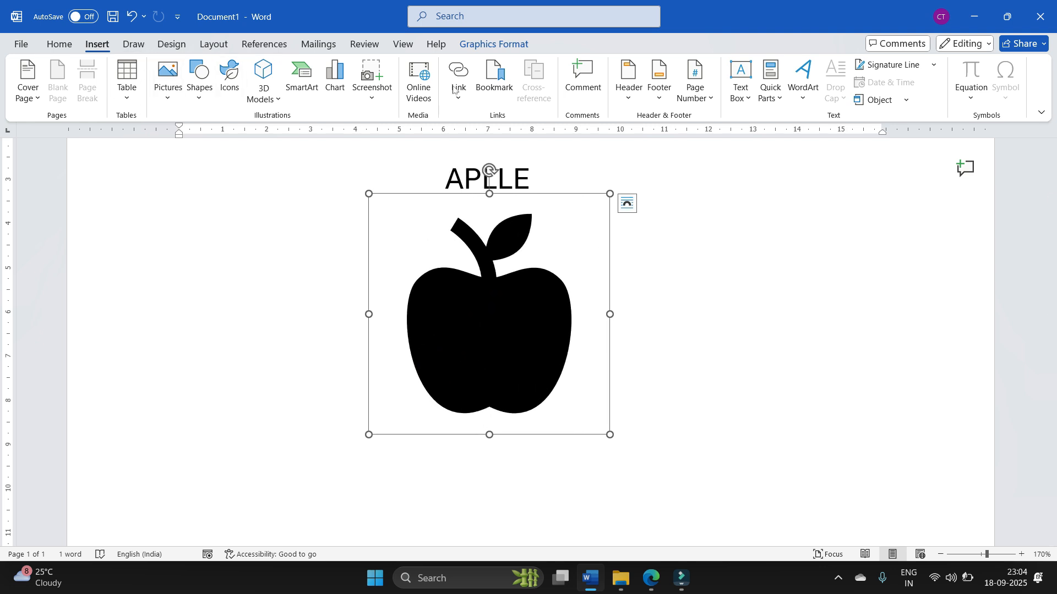
Step: Fill the apple icon with the dark orange theme color
left_click(485, 40)
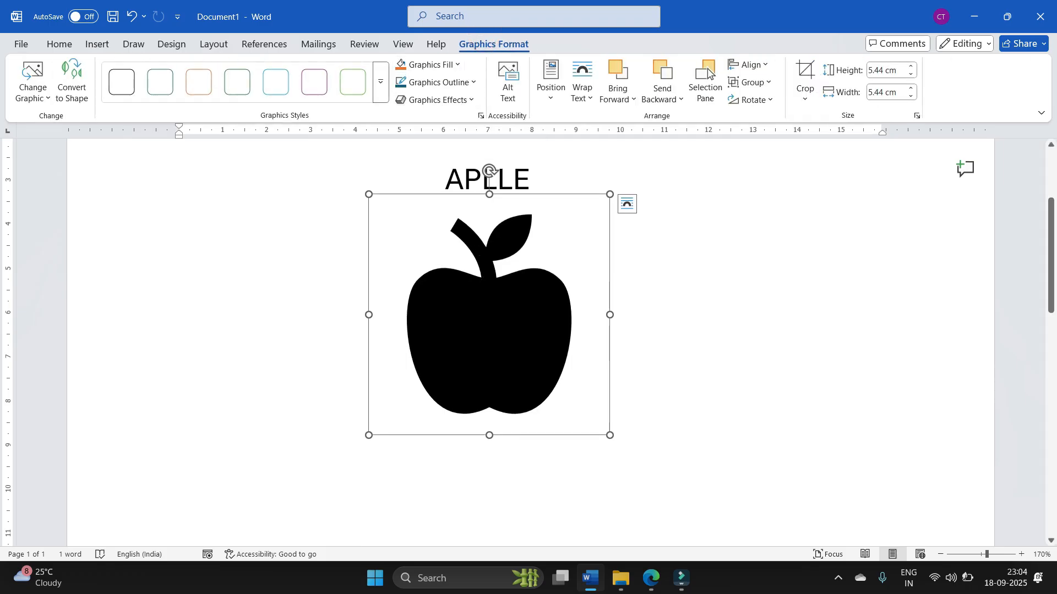
left_click(457, 66)
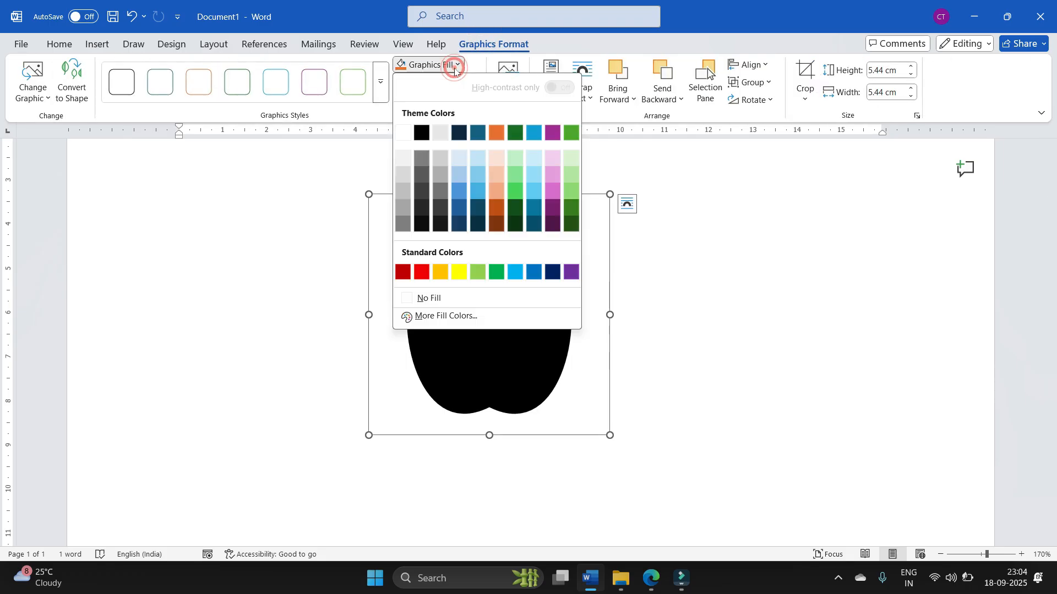
left_click(497, 207)
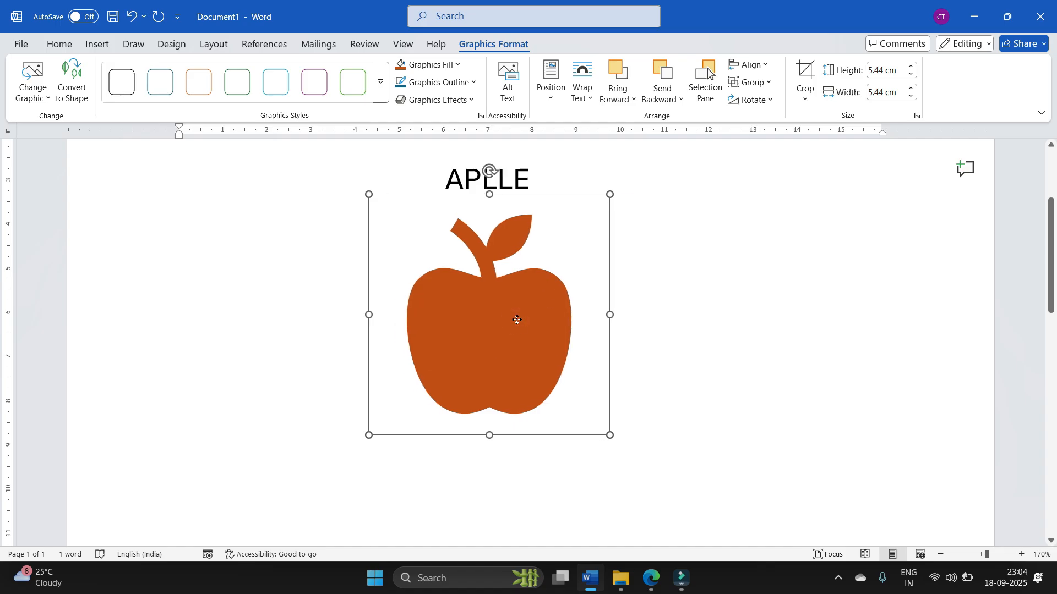
Step: Give the apple icon a 3 pt outline in the round dot dash style
left_click(467, 83)
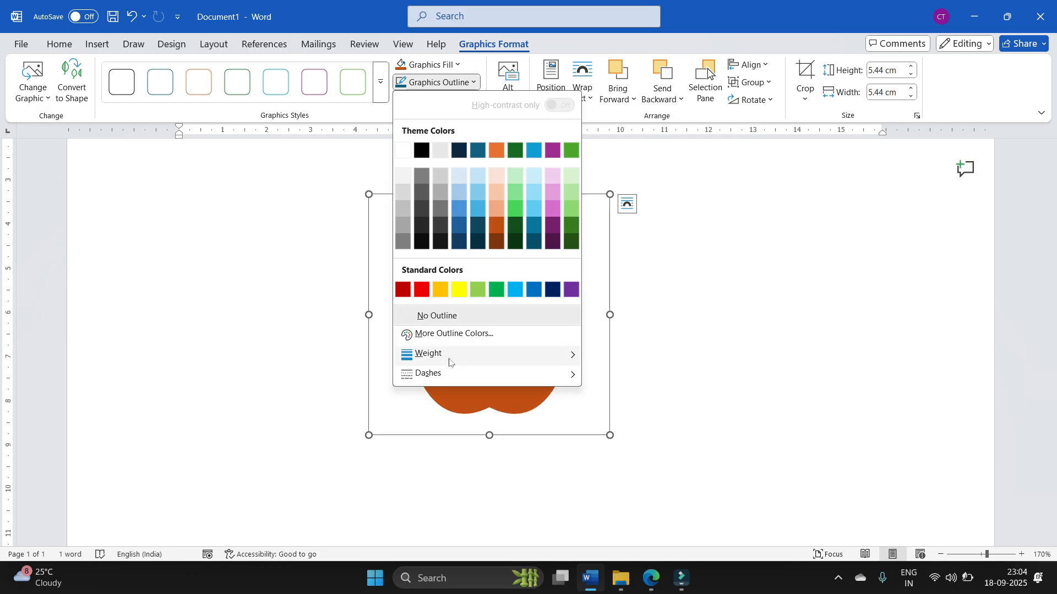
mouse_move(451, 357)
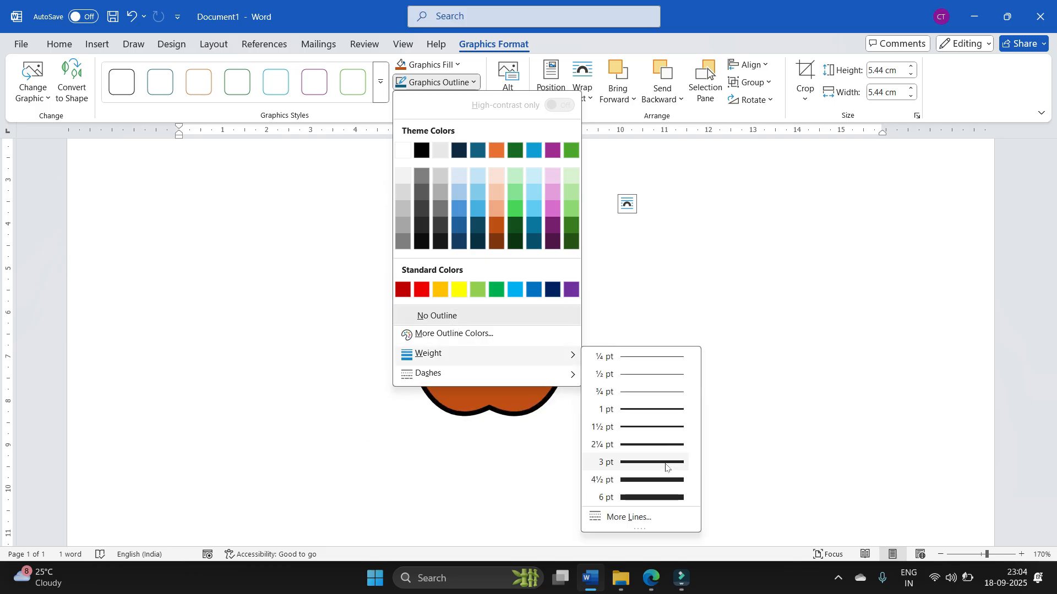
left_click(666, 463)
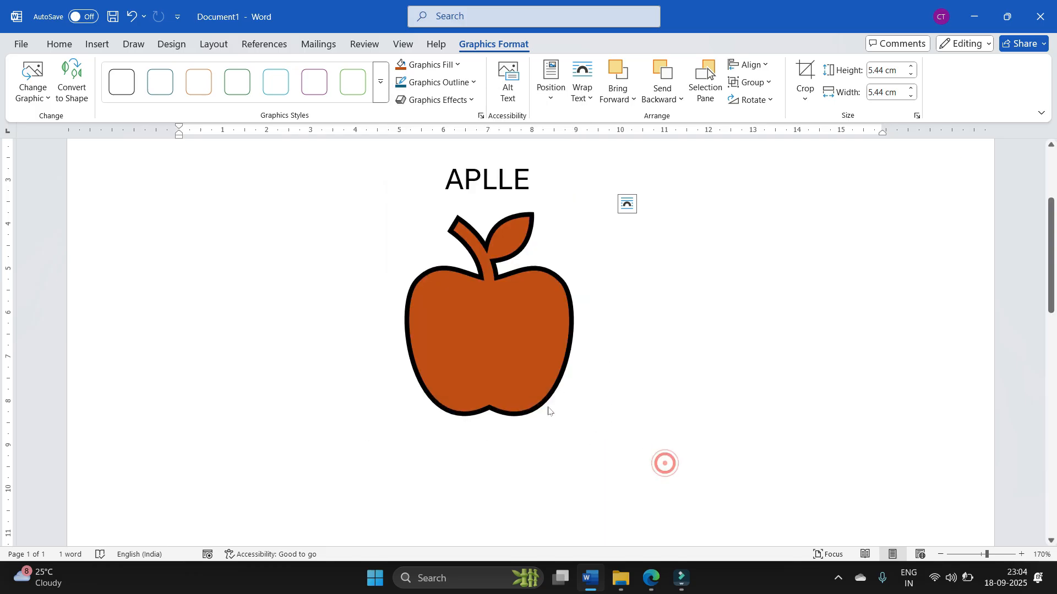
left_click(471, 82)
mouse_move(567, 374)
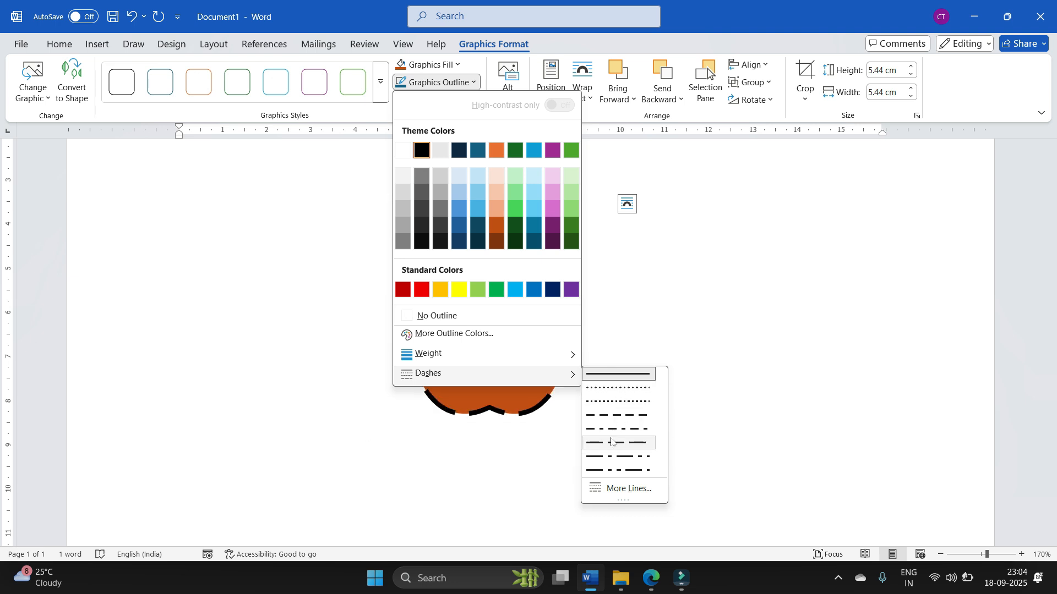
left_click(607, 391)
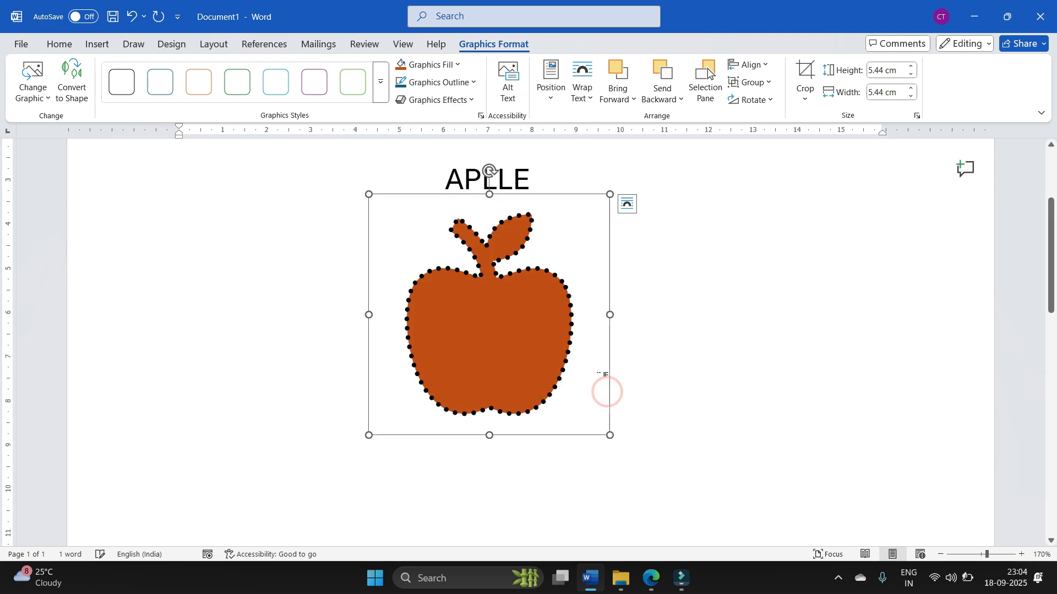
Step: Change the apple icon's outline to a solid 3 pt line in the standard red color
left_click(468, 83)
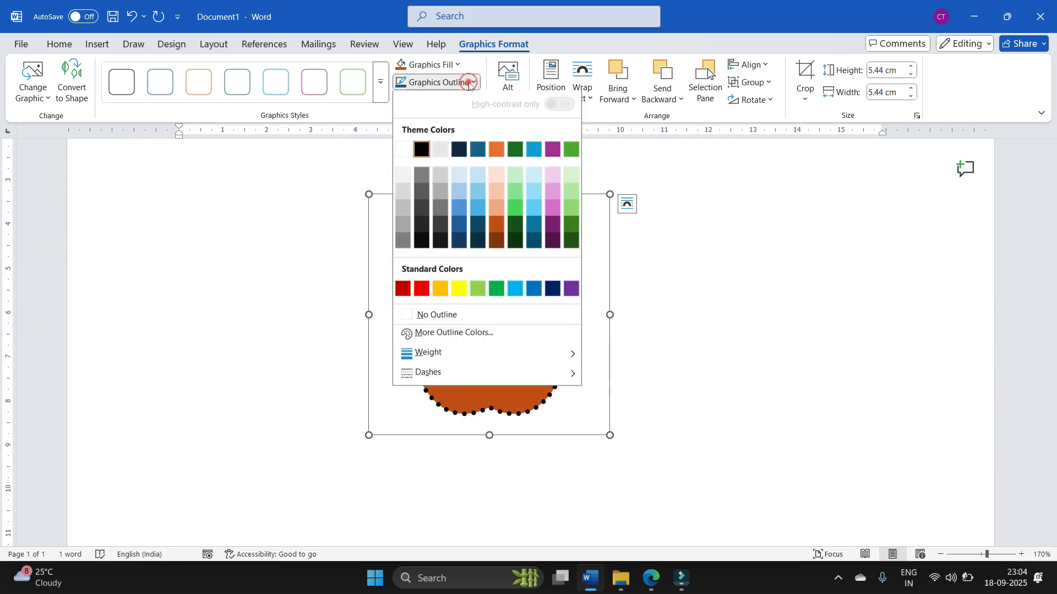
mouse_move(469, 354)
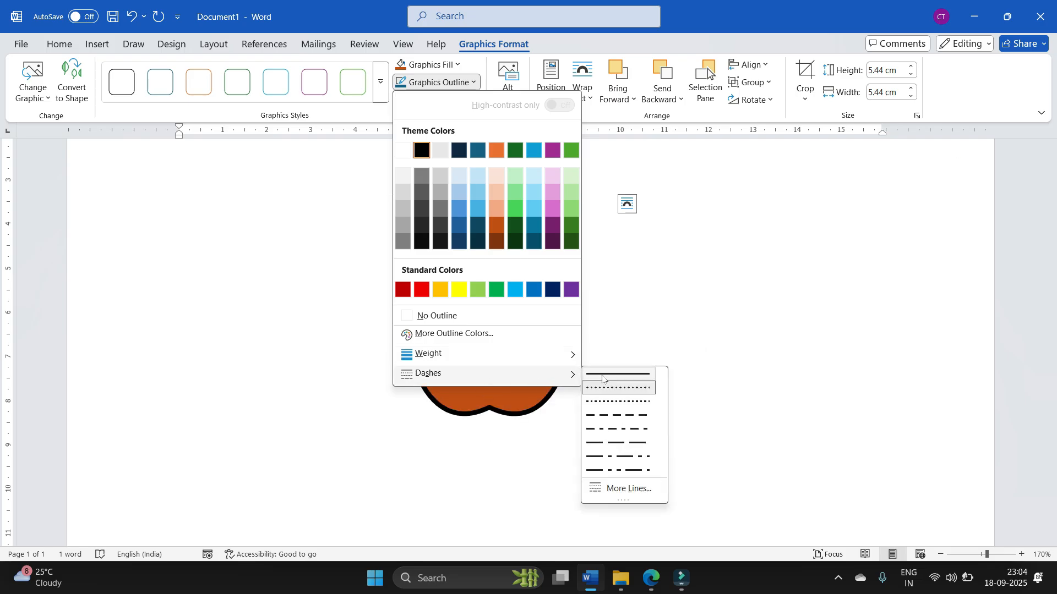
left_click(603, 375)
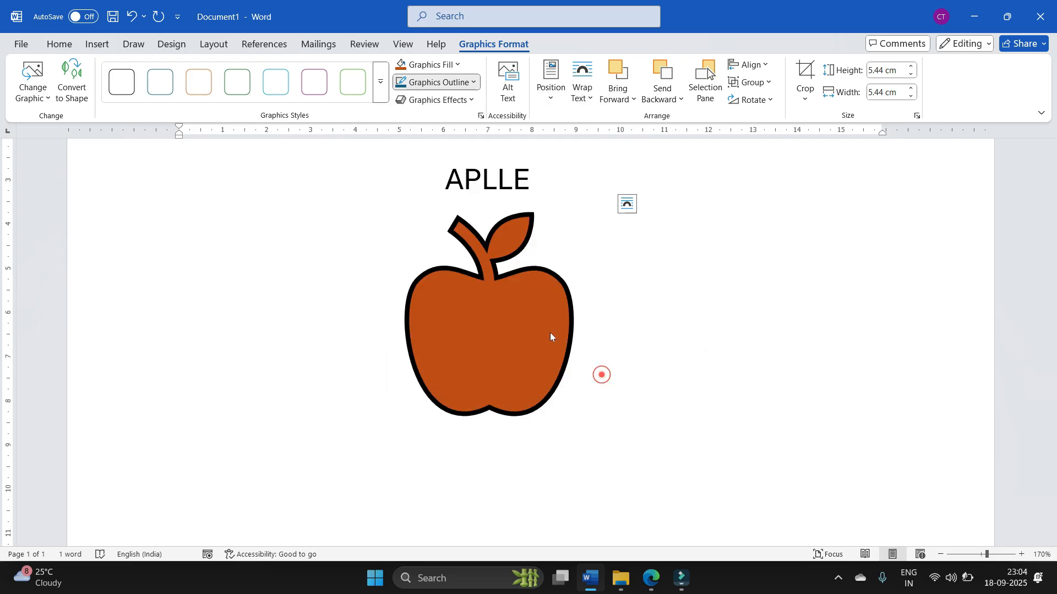
left_click(472, 83)
mouse_move(462, 356)
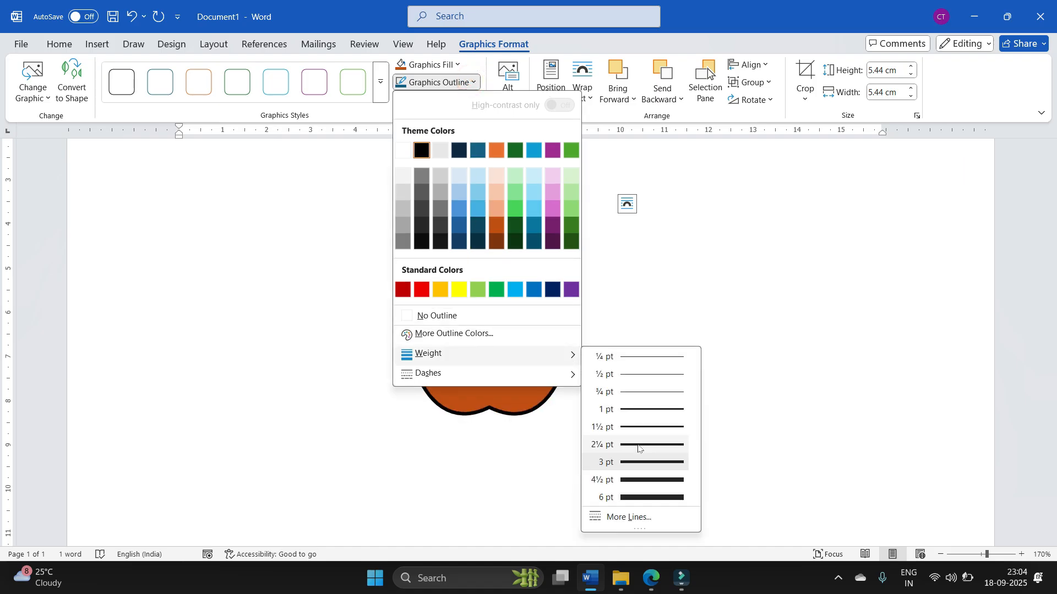
left_click(641, 462)
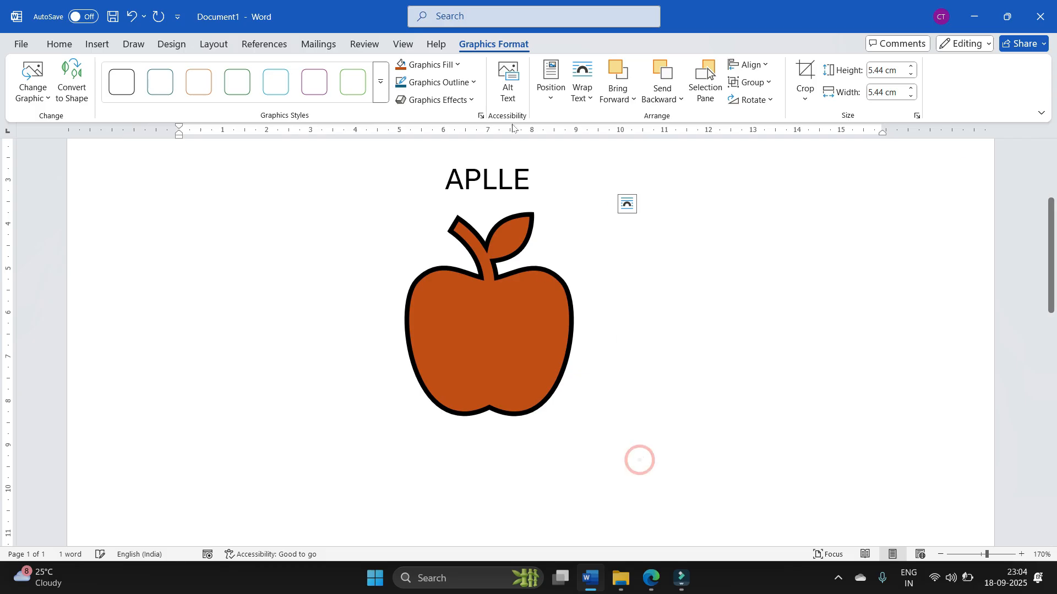
left_click(475, 81)
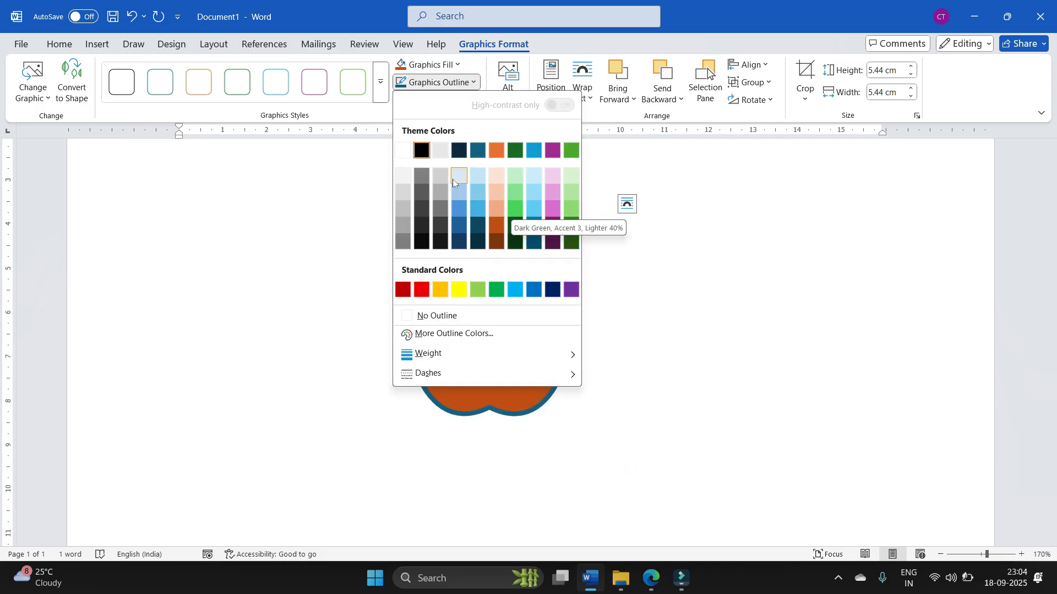
left_click(423, 289)
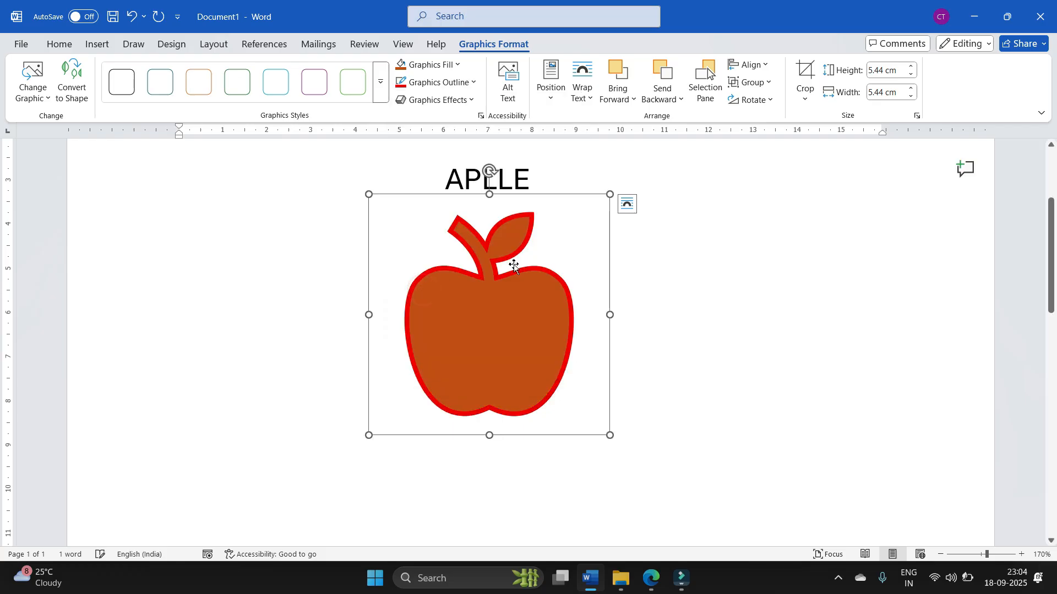
Step: Apply the centre Inner shadow to the apple icon and place the icon centrally beneath the APLLE caption
left_click(466, 104)
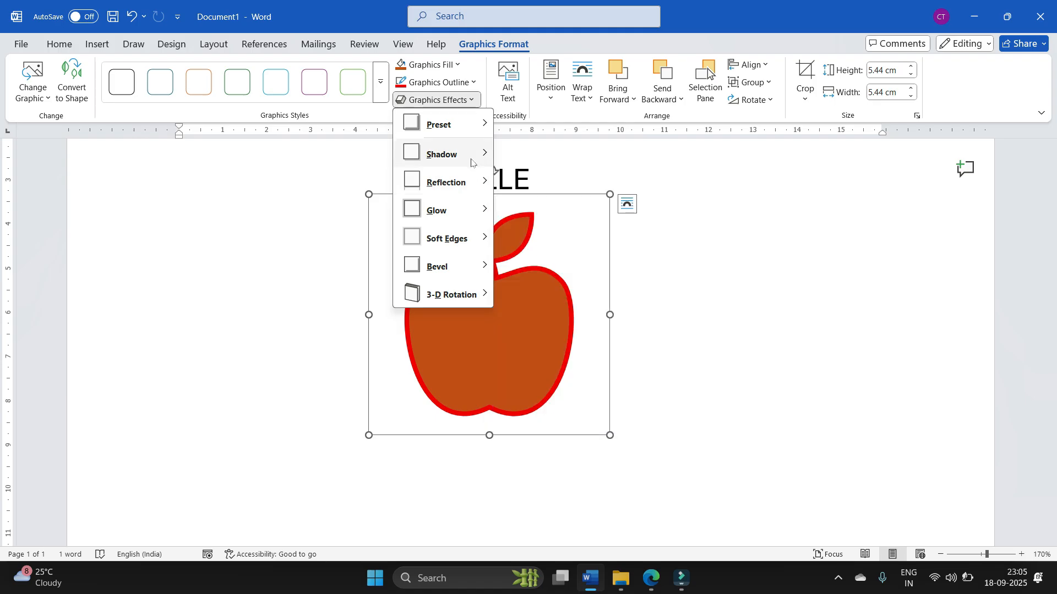
mouse_move(473, 159)
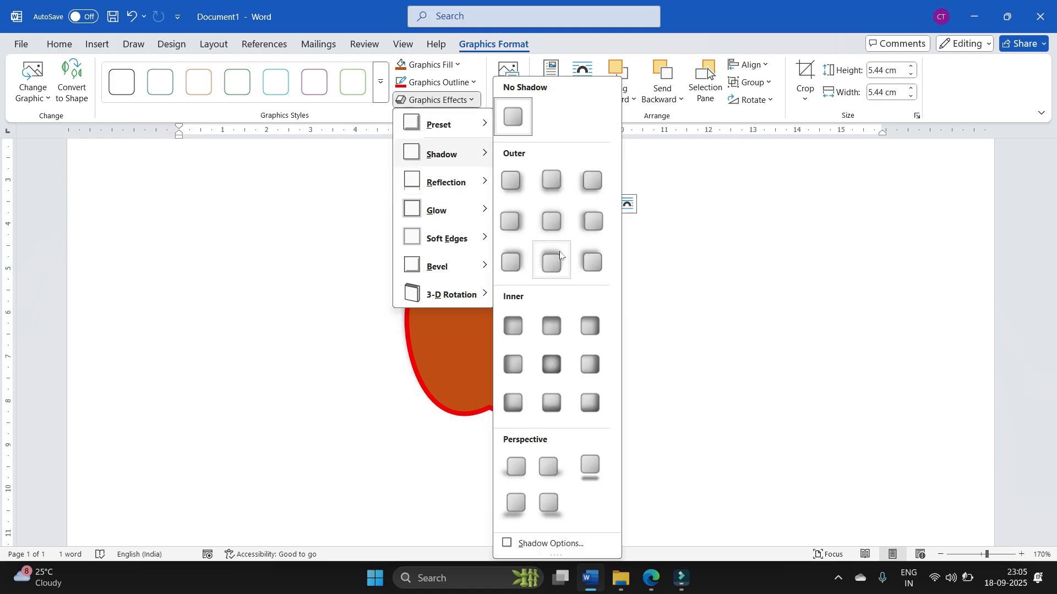
left_click(476, 333)
key("ctrl+l")
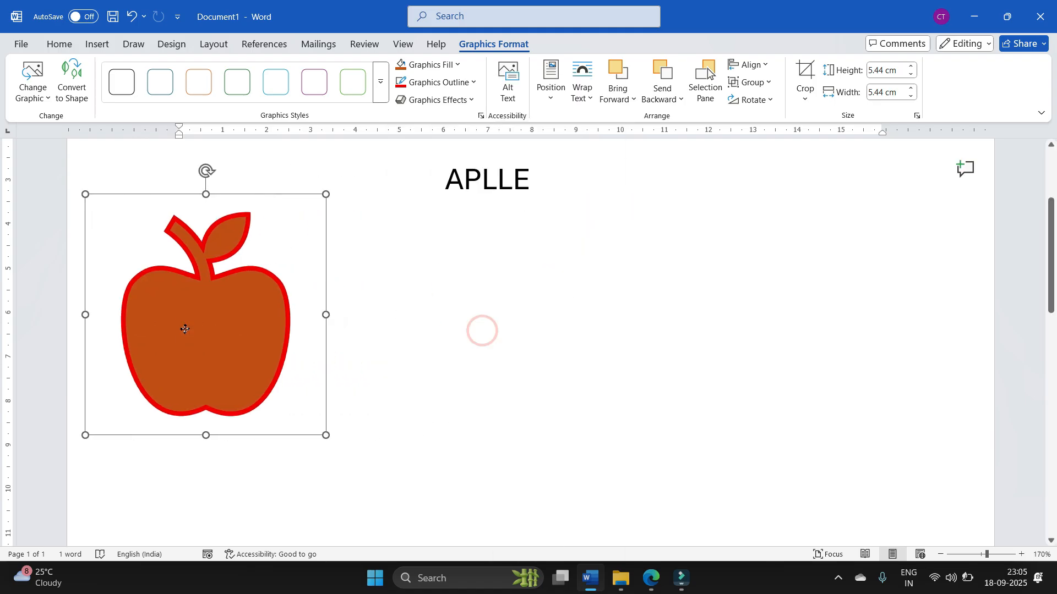
left_click(468, 100)
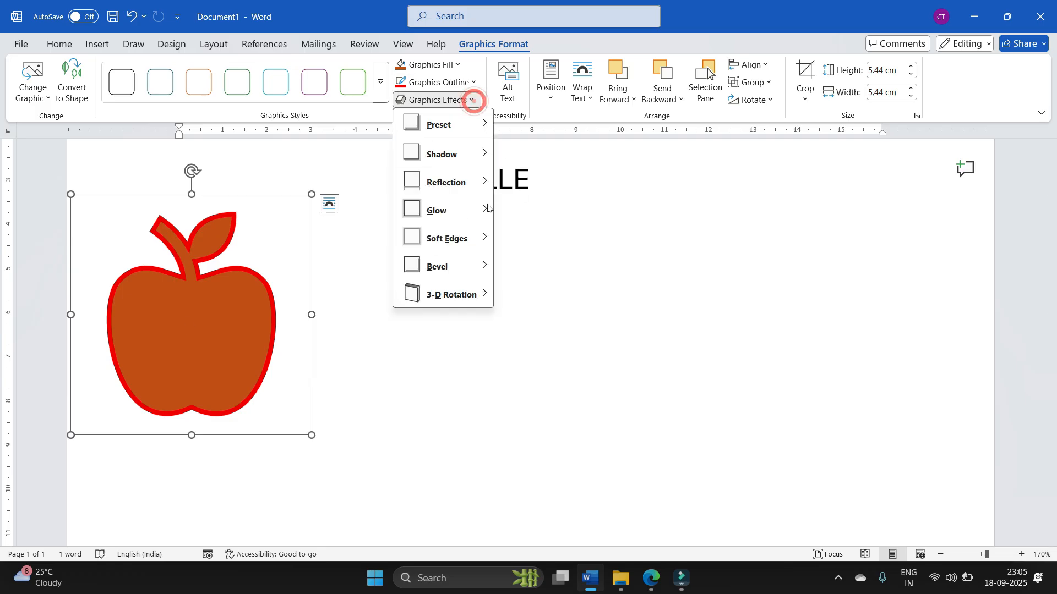
mouse_move(451, 152)
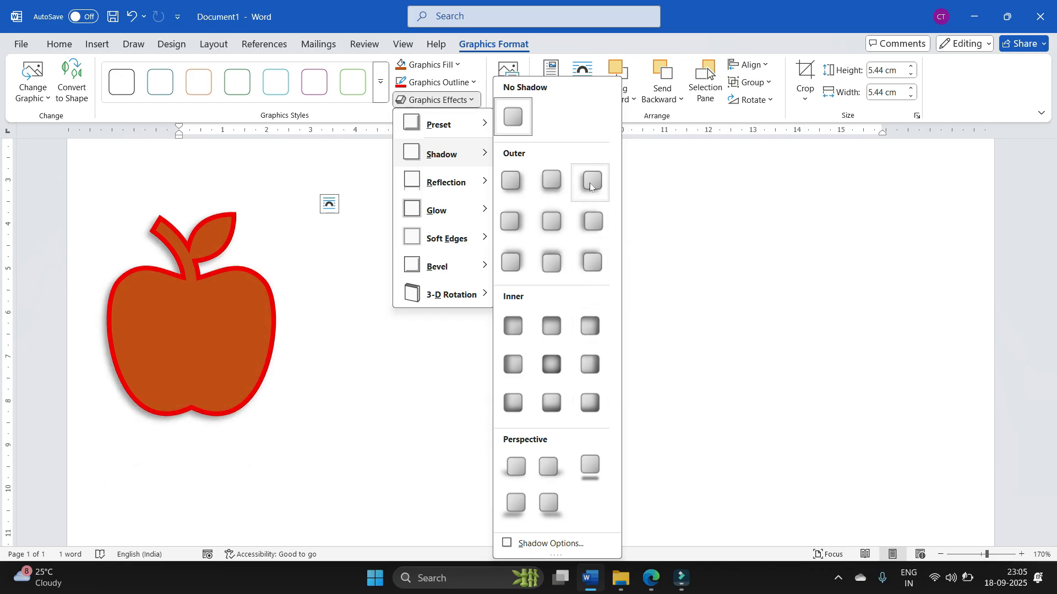
left_click(547, 368)
left_click_drag(248, 312, 541, 310)
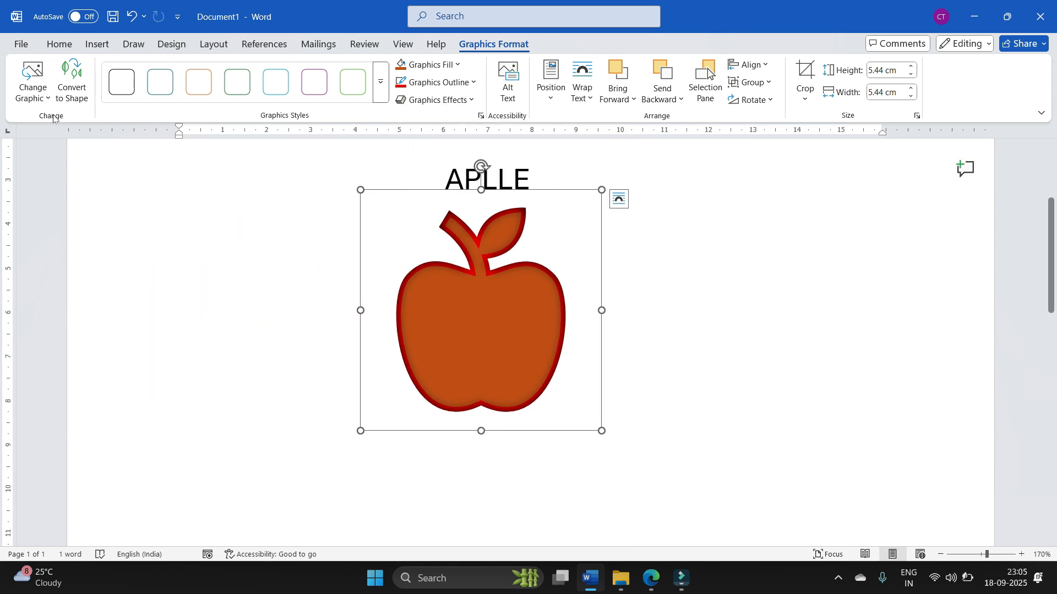
left_click(51, 96)
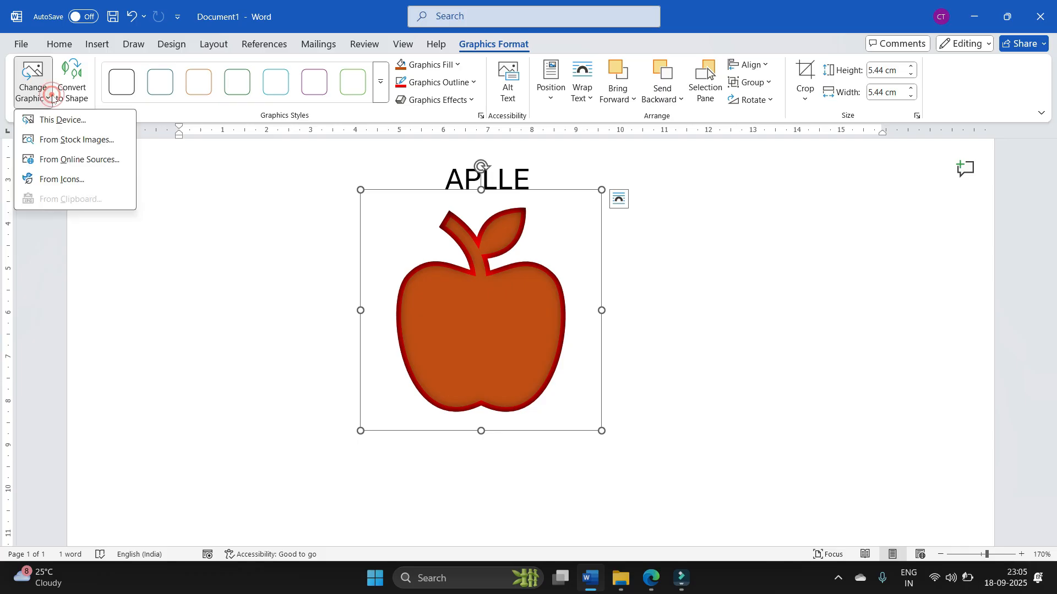
left_click(223, 240)
Step: Insert the online picture of a row of black dancing silhouettes on white from the Bing Dance category
left_click(96, 44)
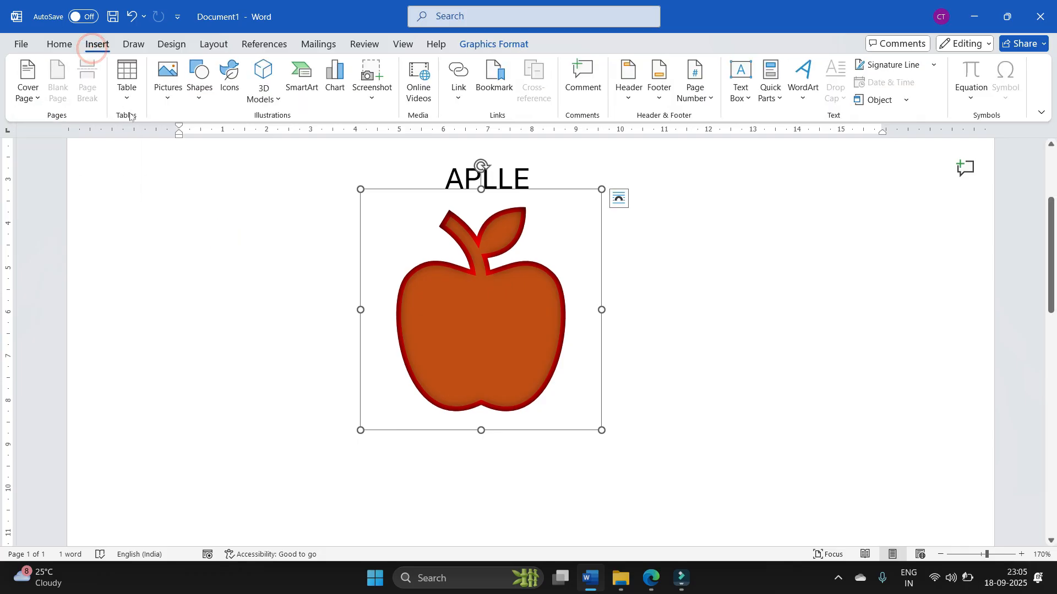
left_click(155, 104)
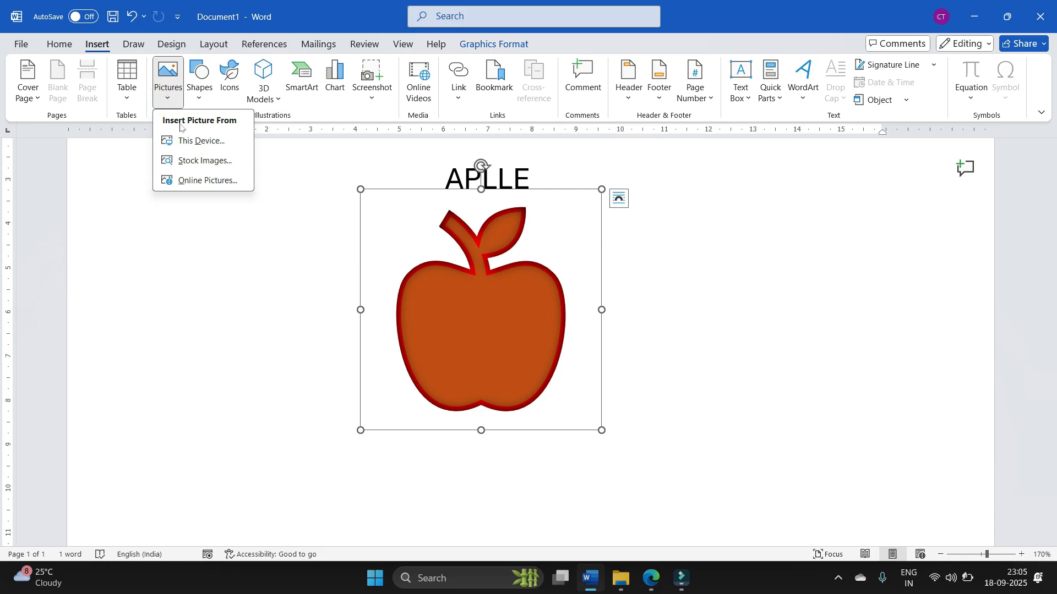
left_click(205, 178)
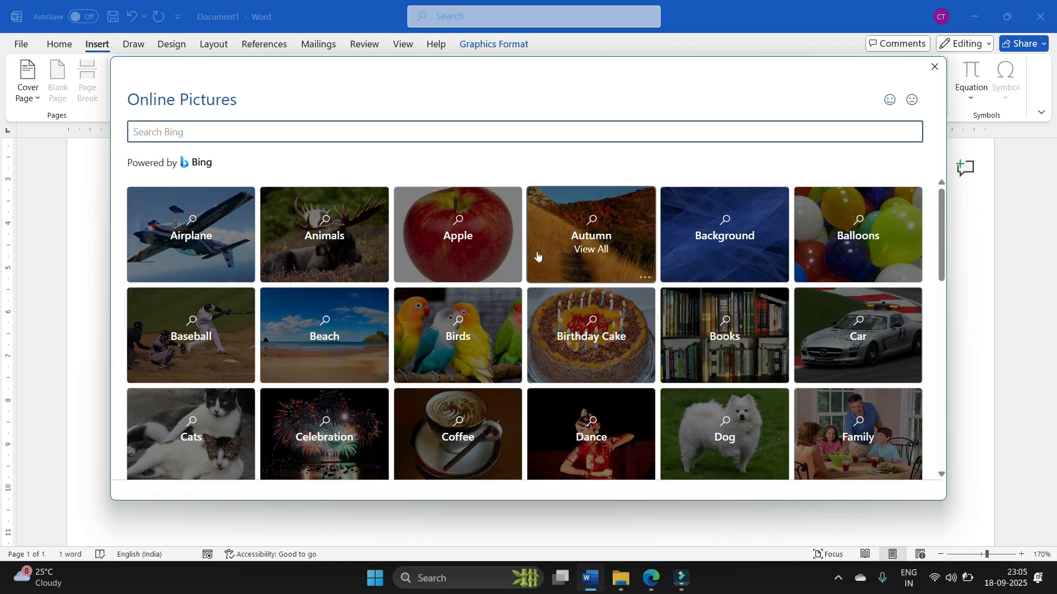
scroll(537, 255, "down", 2)
left_click(591, 300)
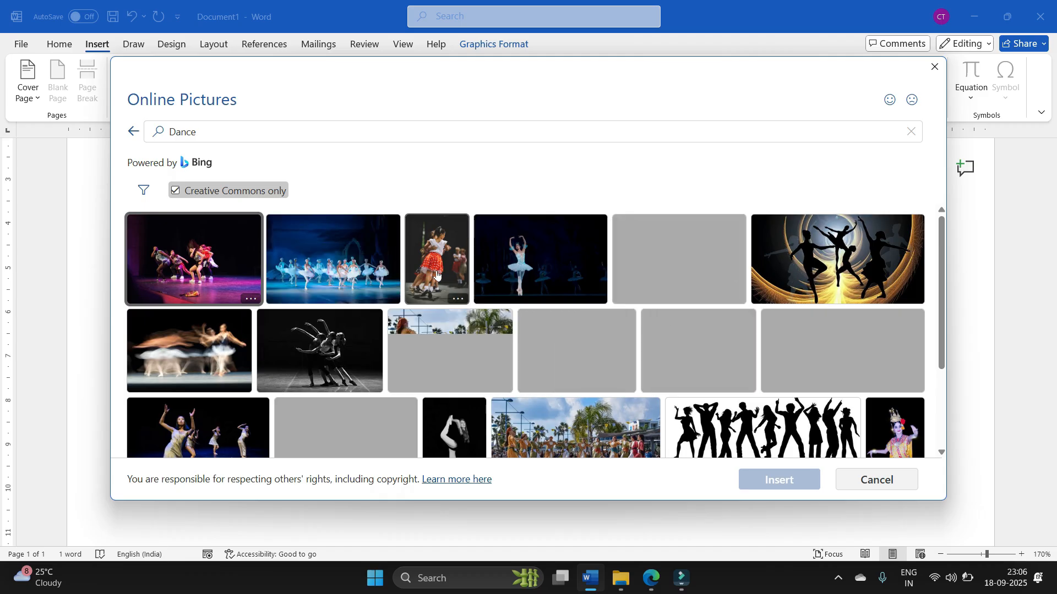
scroll(316, 309, "down", 3)
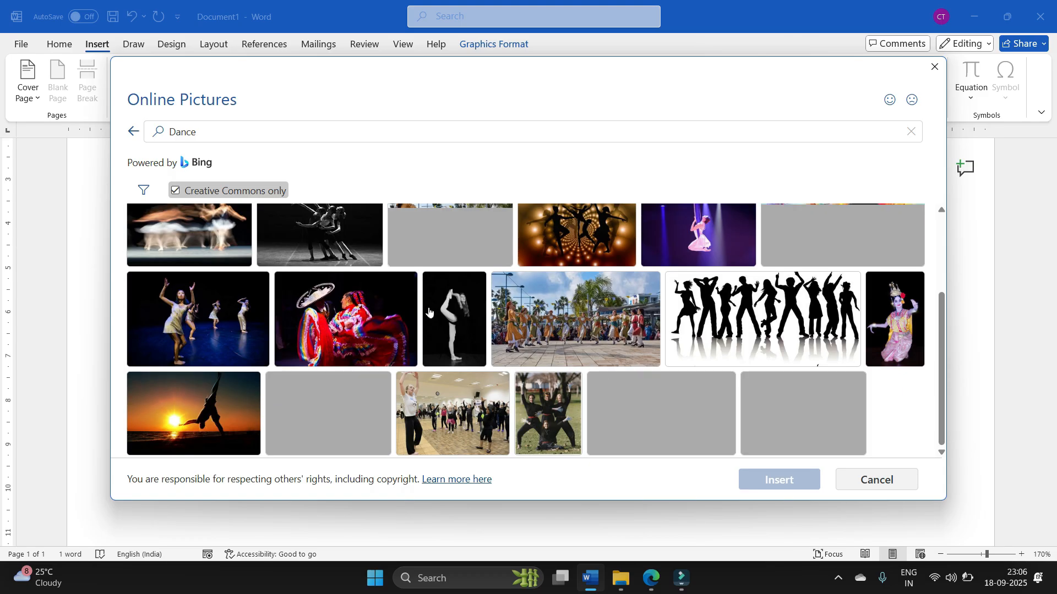
left_click(721, 311)
left_click(760, 474)
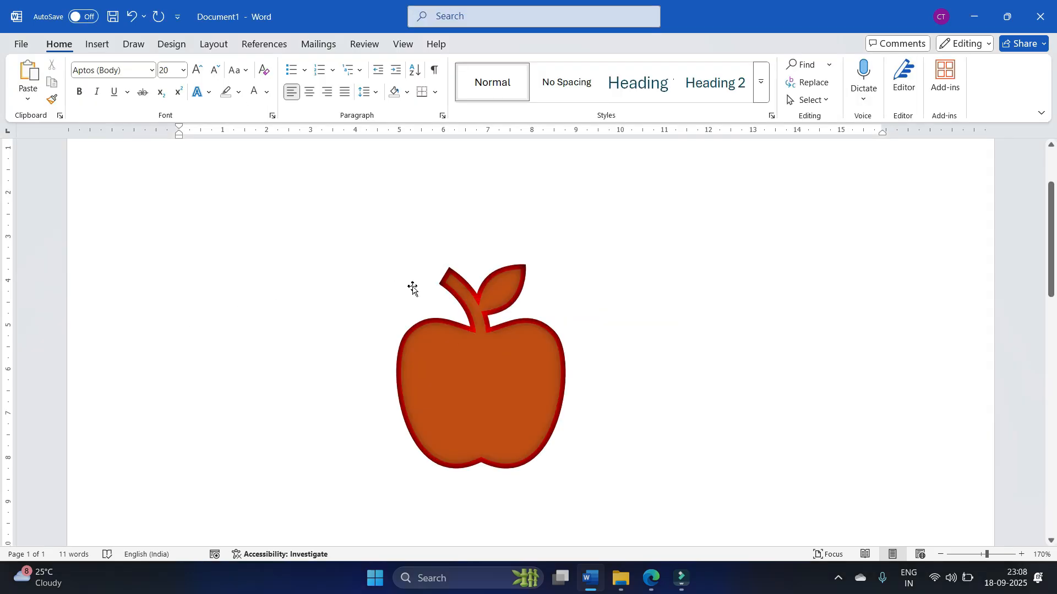
Step: Shrink the dancers picture with its licence text to about 4.69 cm by 6.88 cm and place it beside the apple's lower right
scroll(526, 365, "down", 4)
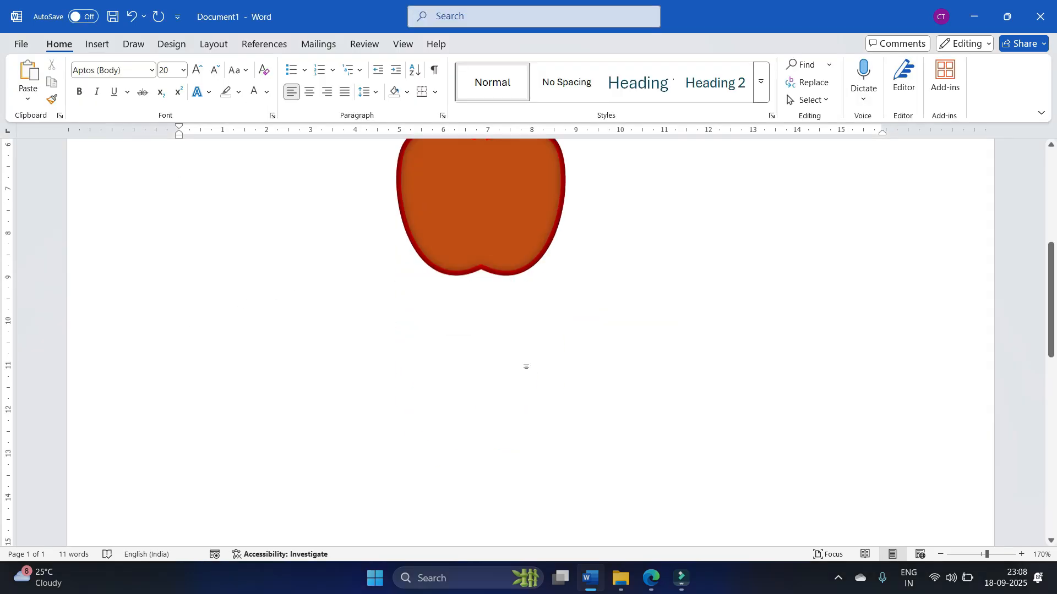
scroll(529, 418, "down", 3)
scroll(433, 311, "down", 1)
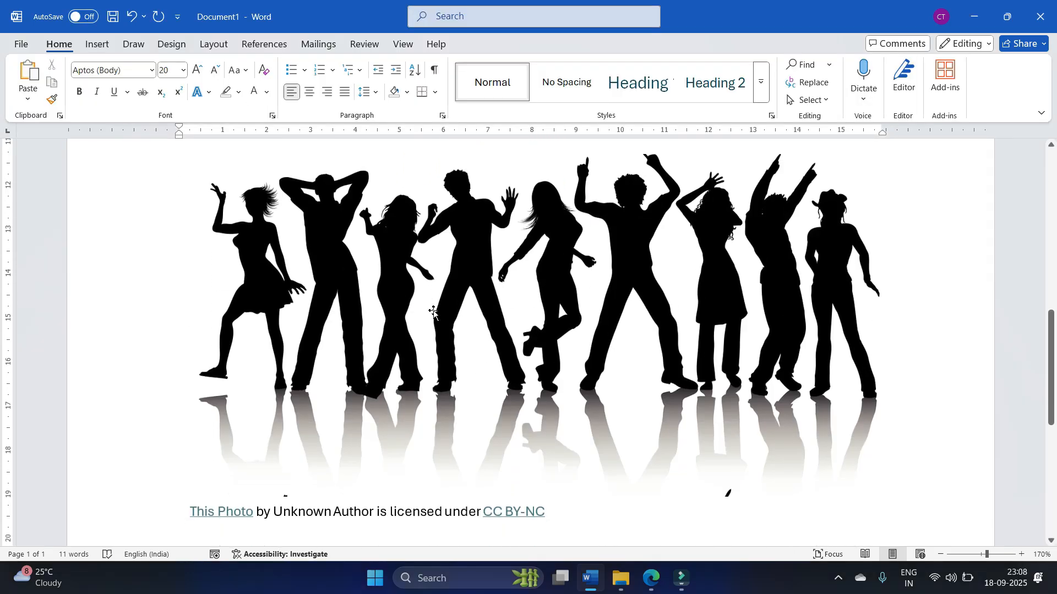
left_click(433, 311)
scroll(516, 438, "down", 1)
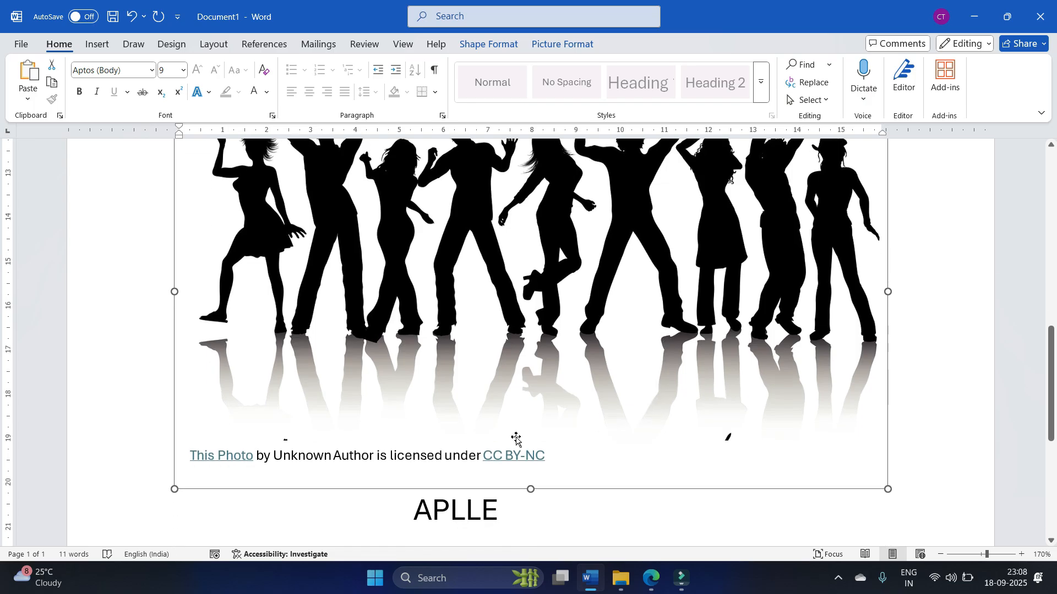
scroll(858, 280, "up", 3)
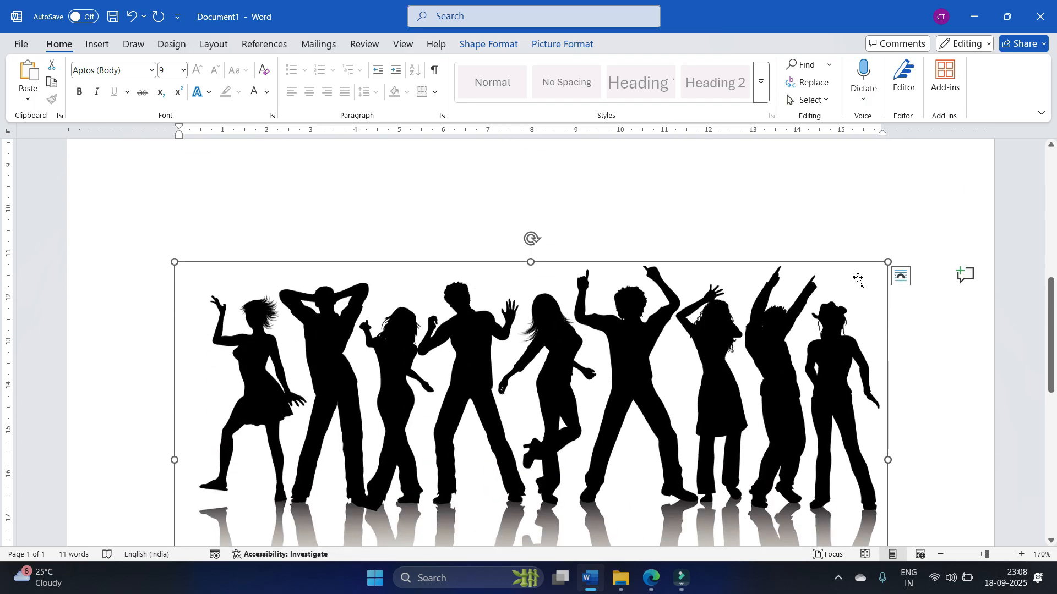
left_click_drag(880, 260, 528, 303)
scroll(698, 299, "up", 3)
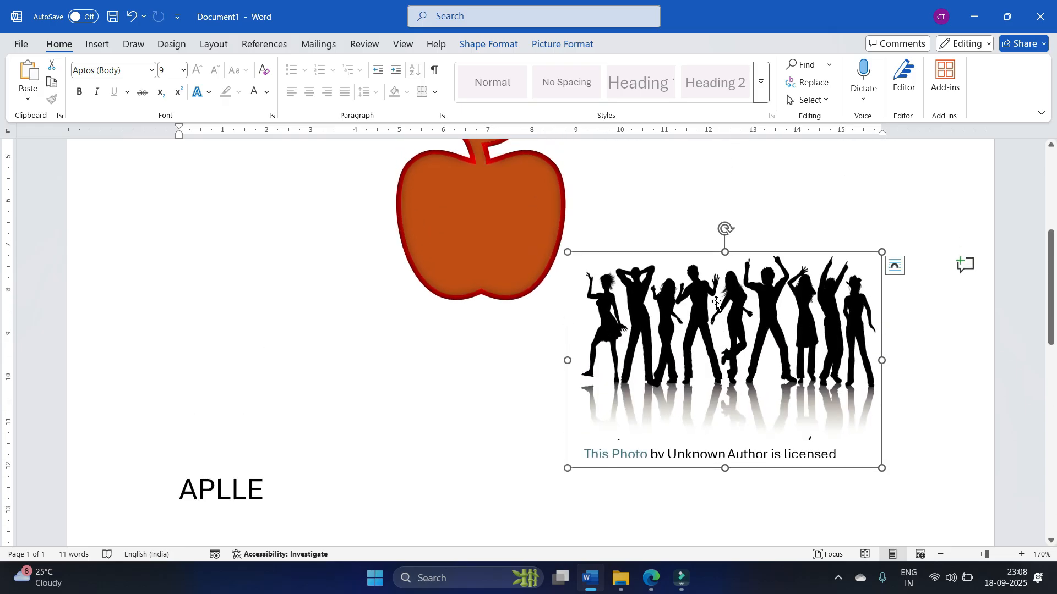
Step: Compare the formatting options available for the dancers picture with those for the apple icon
left_click(562, 44)
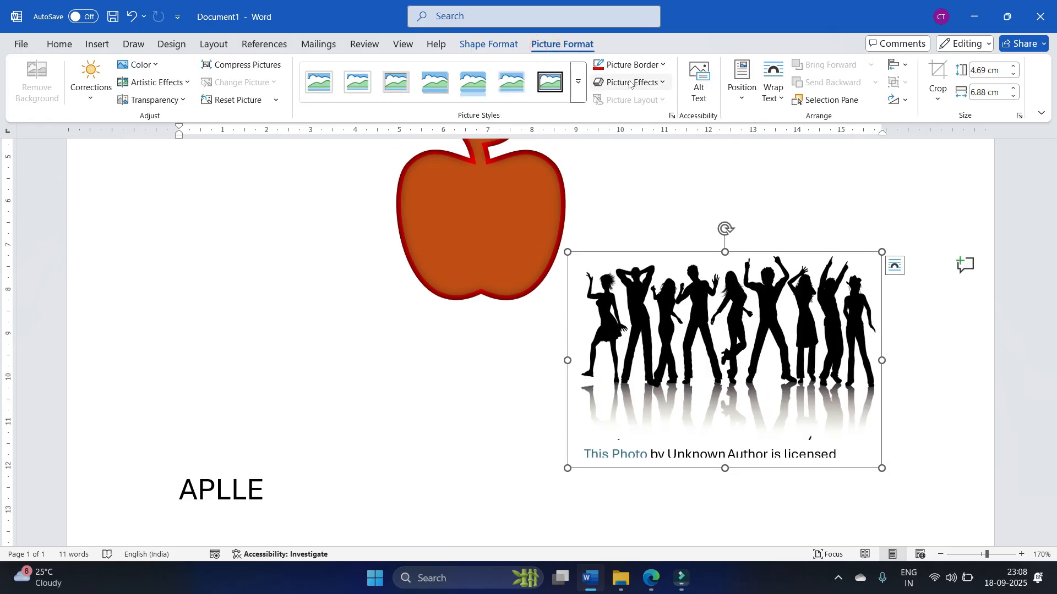
left_click(488, 230)
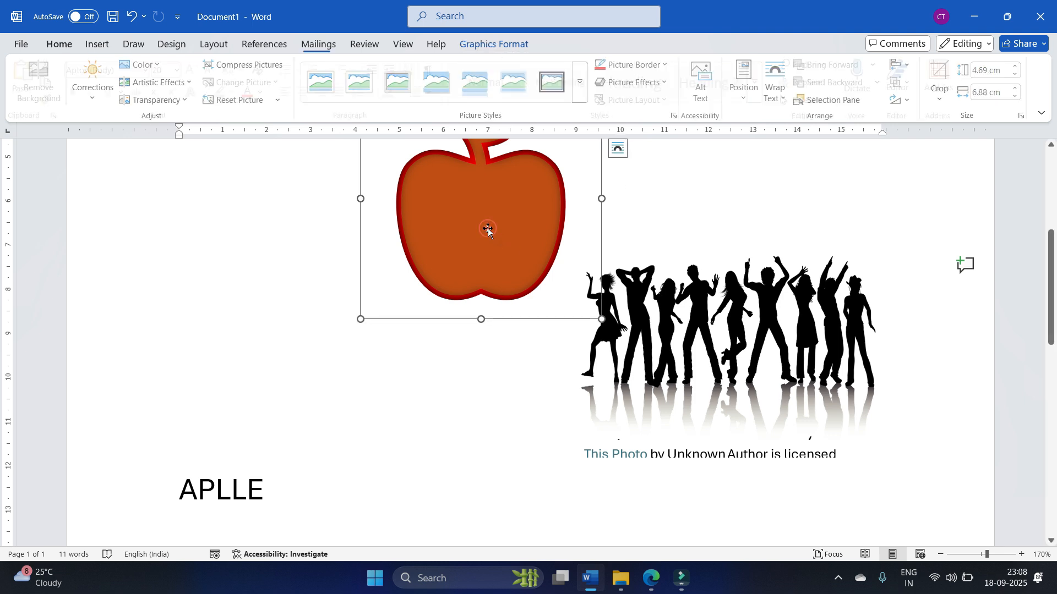
left_click(775, 302)
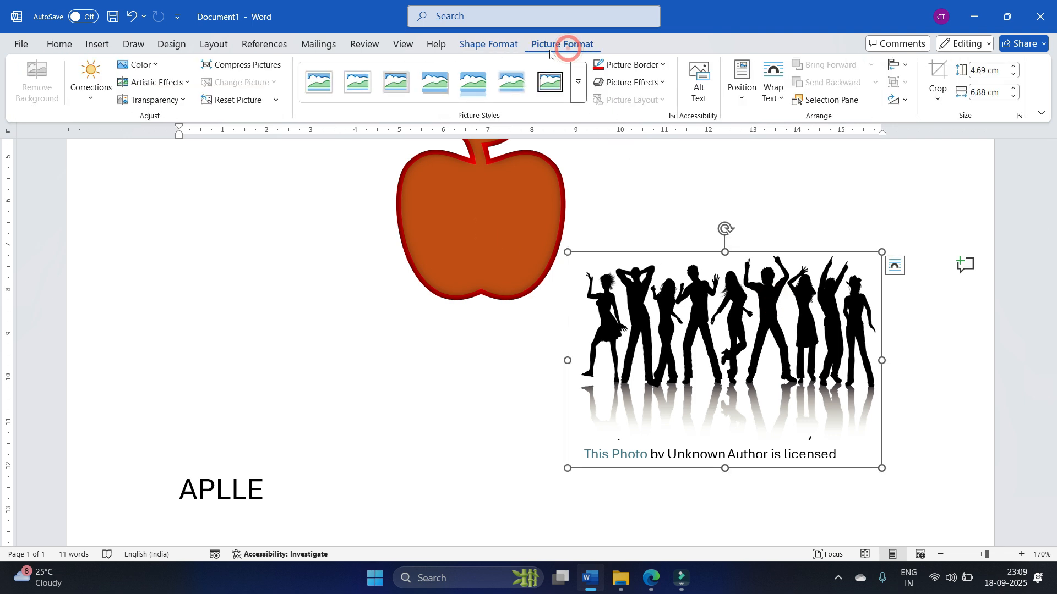
Step: Crop the upper and lower edges of the dancers picture to a height of about 3.73 cm
left_click(711, 328)
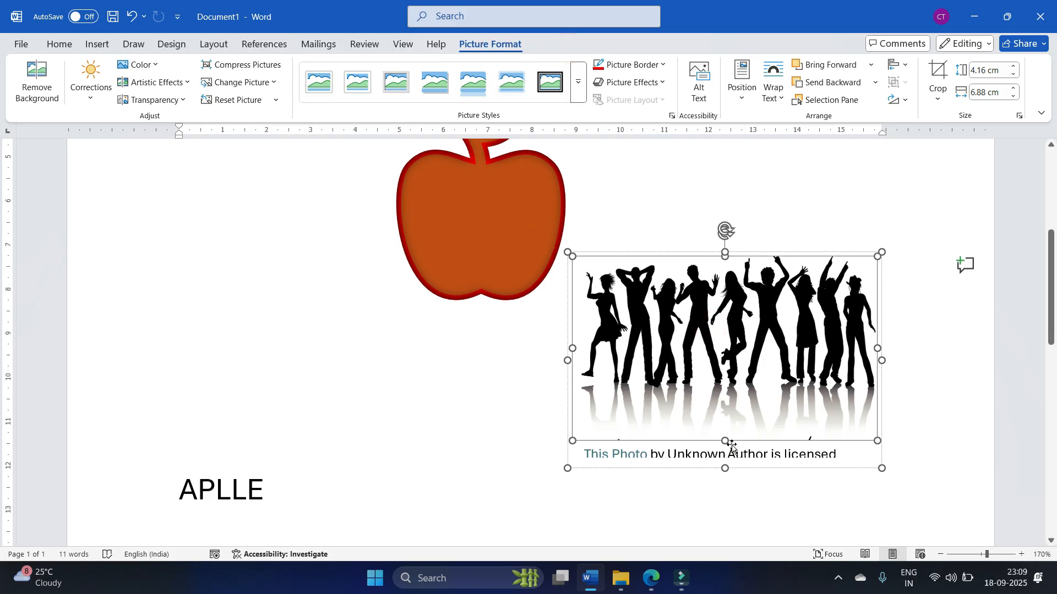
left_click(938, 98)
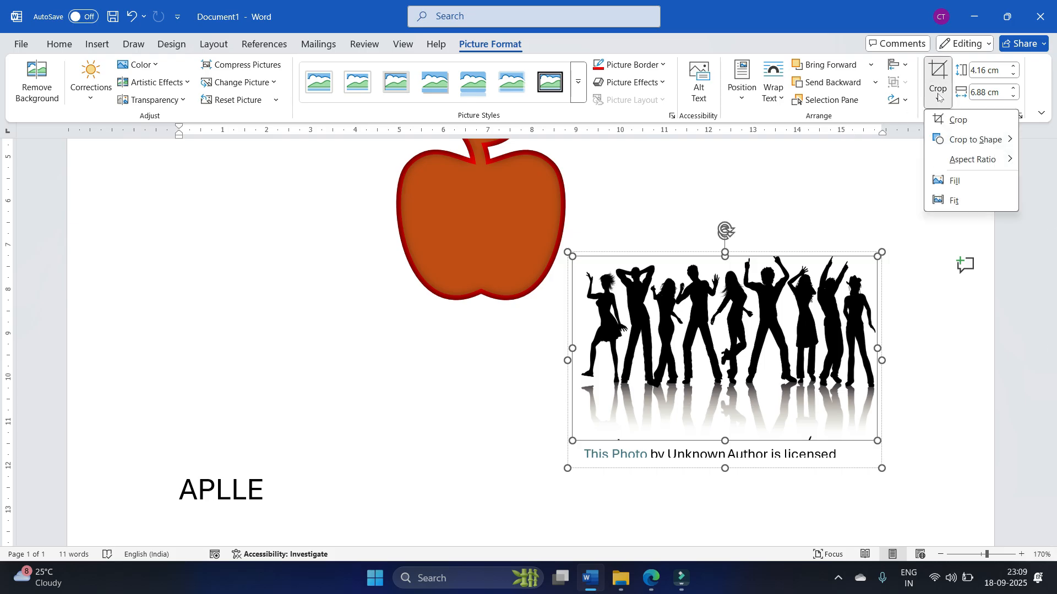
left_click(958, 118)
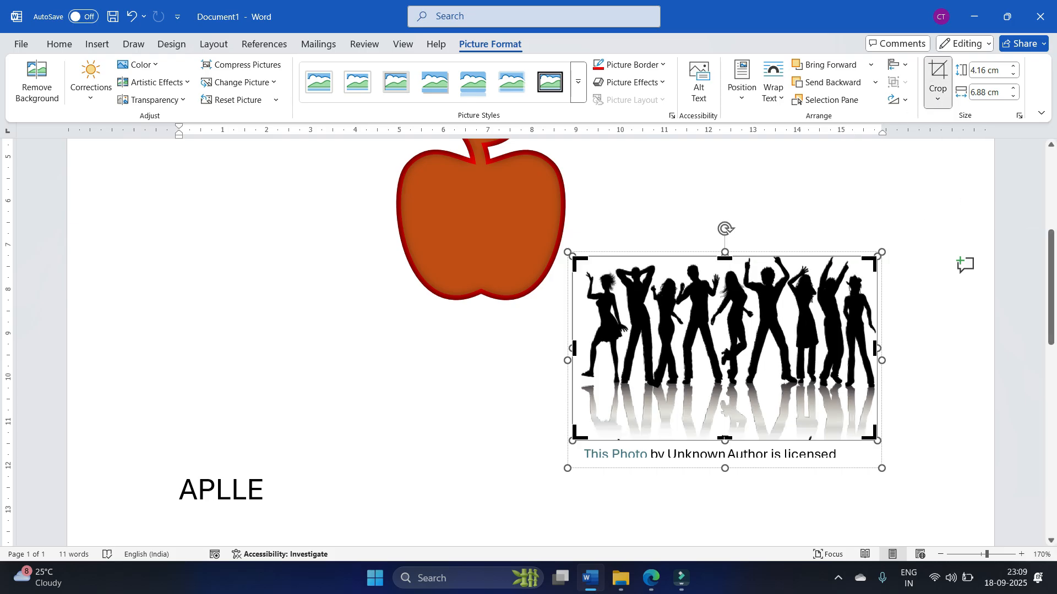
mouse_move(728, 435)
left_mouse_down()
mouse_move(734, 444)
mouse_move(729, 431)
left_mouse_up()
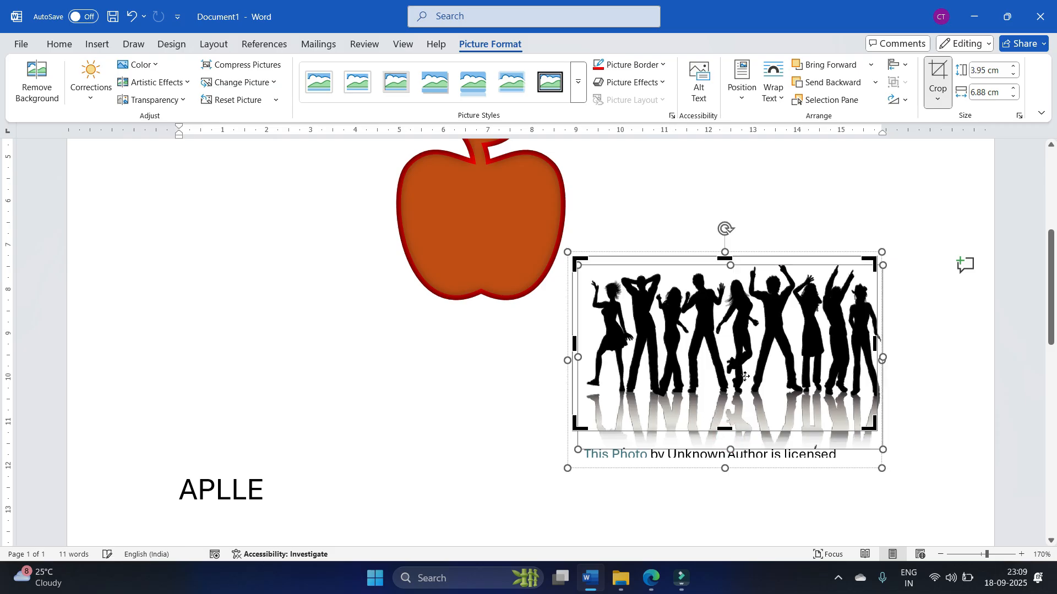
left_click_drag(721, 258, 723, 266)
key("Escape")
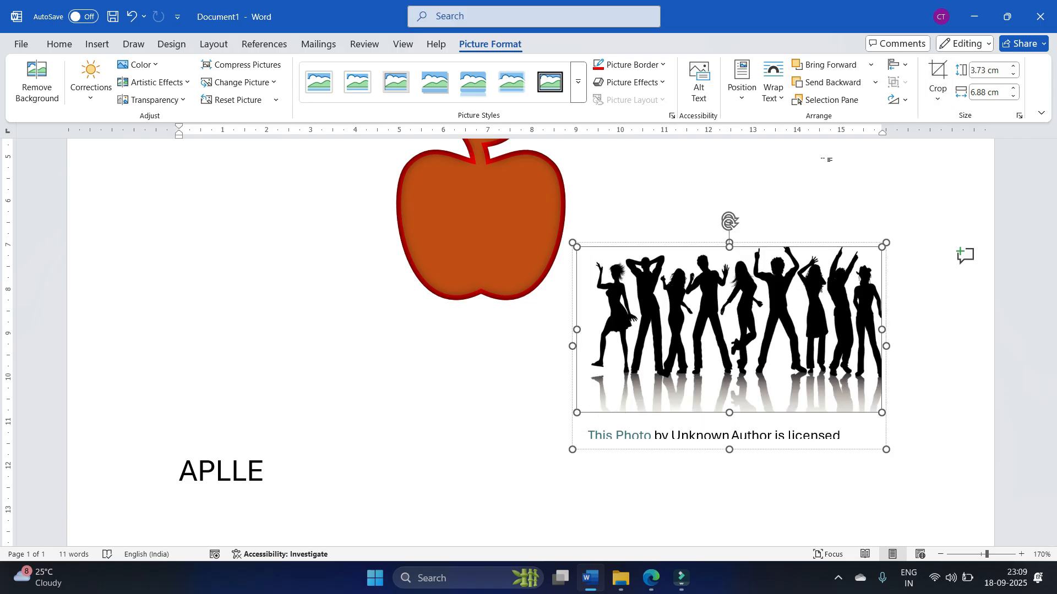
key("Escape")
Step: Examine which crop options are available for the frame holding the dancers picture and licence text
left_click(769, 327)
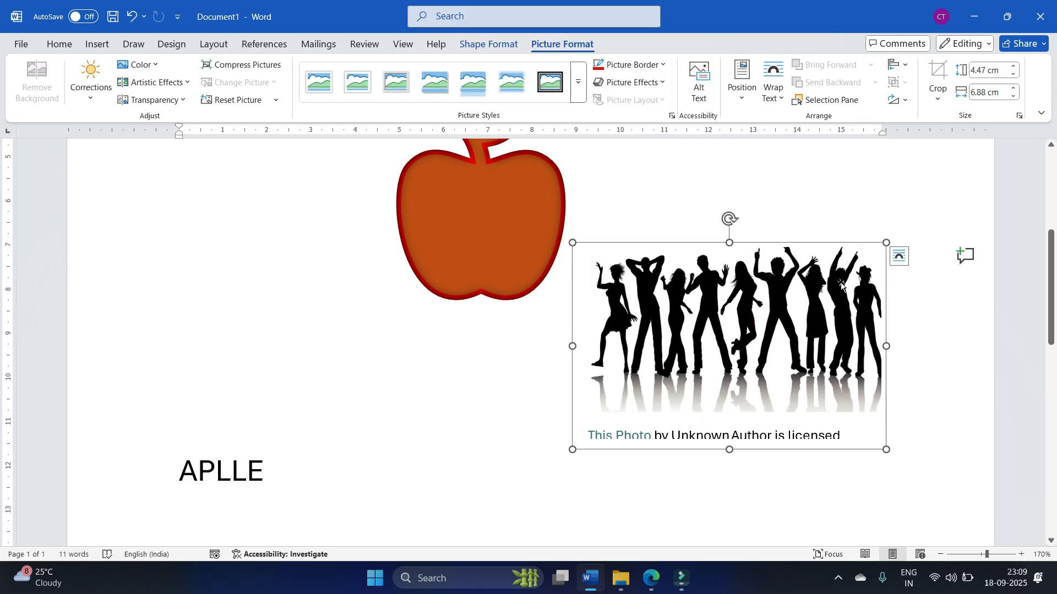
left_click(938, 95)
left_click(819, 324)
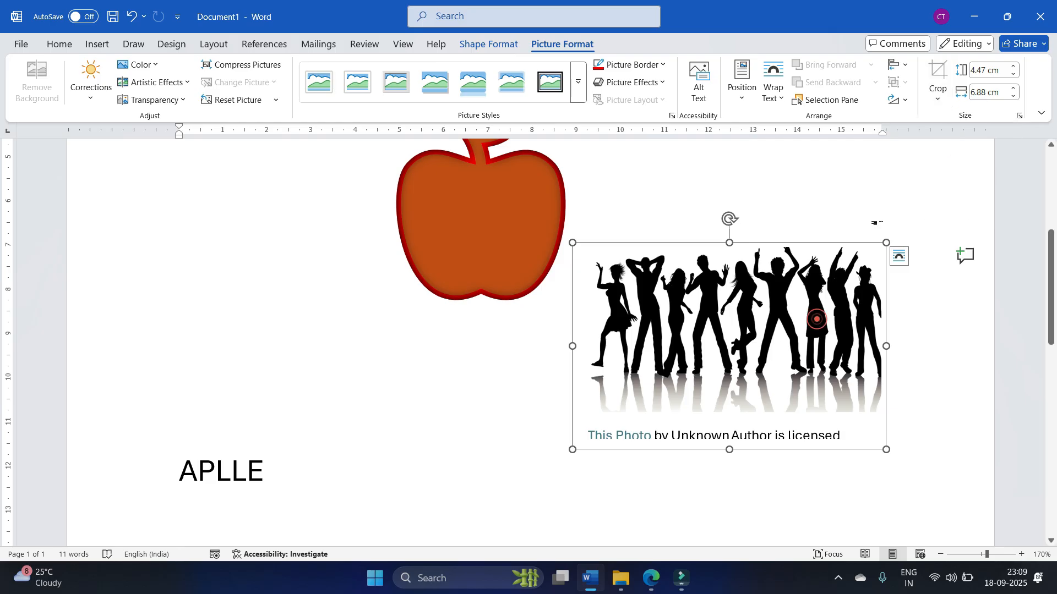
left_click(938, 94)
mouse_move(944, 163)
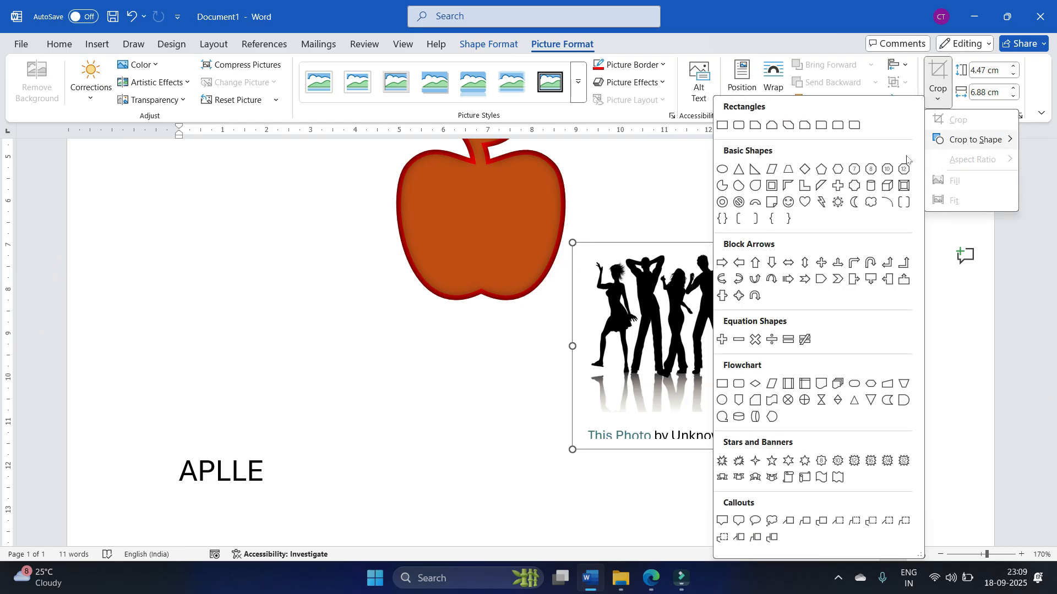
left_click(486, 409)
double_click(460, 409)
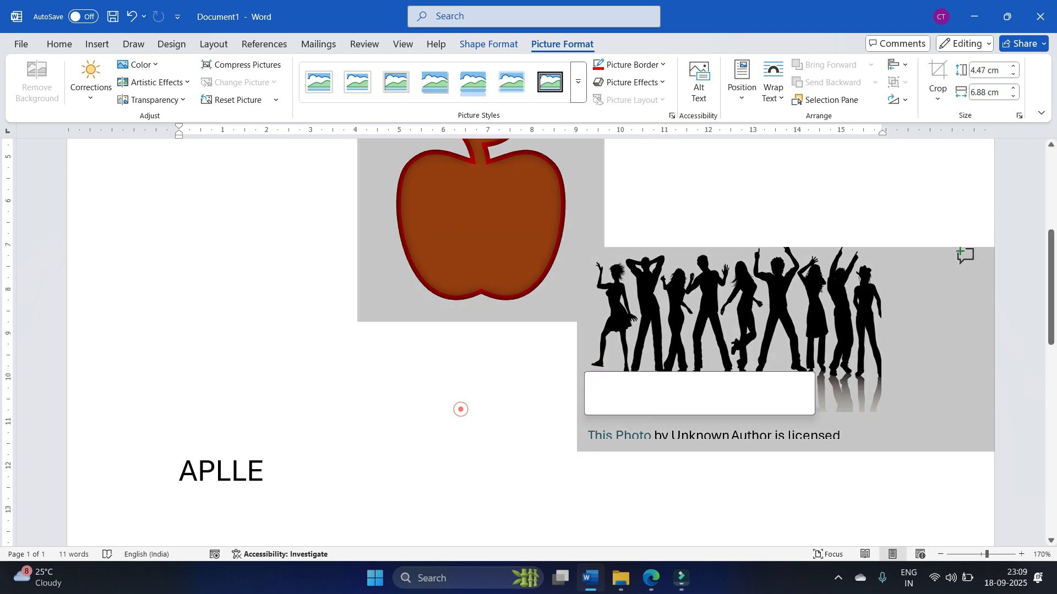
left_click(804, 286)
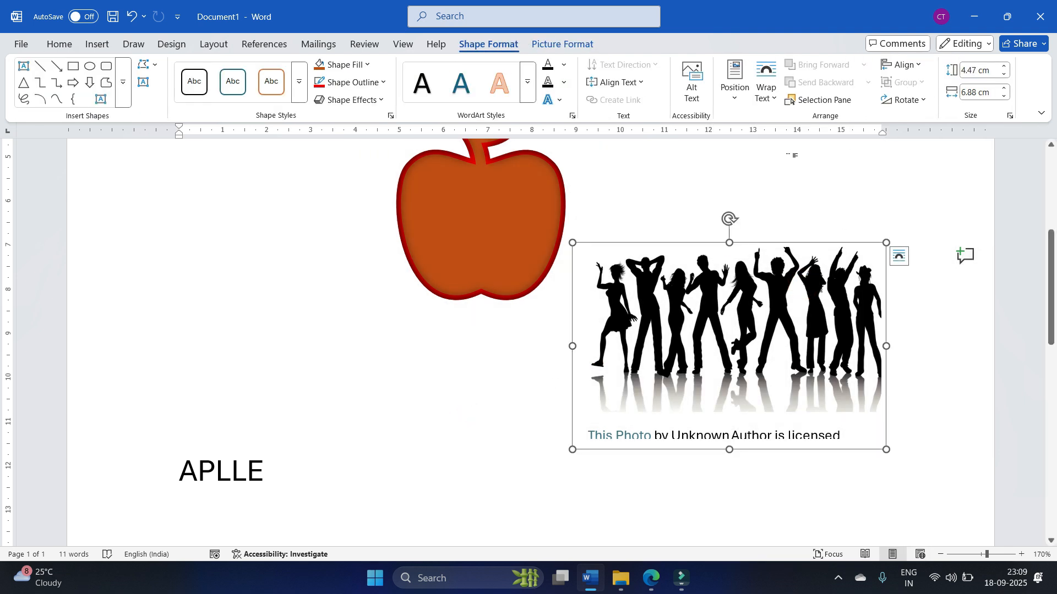
left_click(562, 44)
left_click(937, 98)
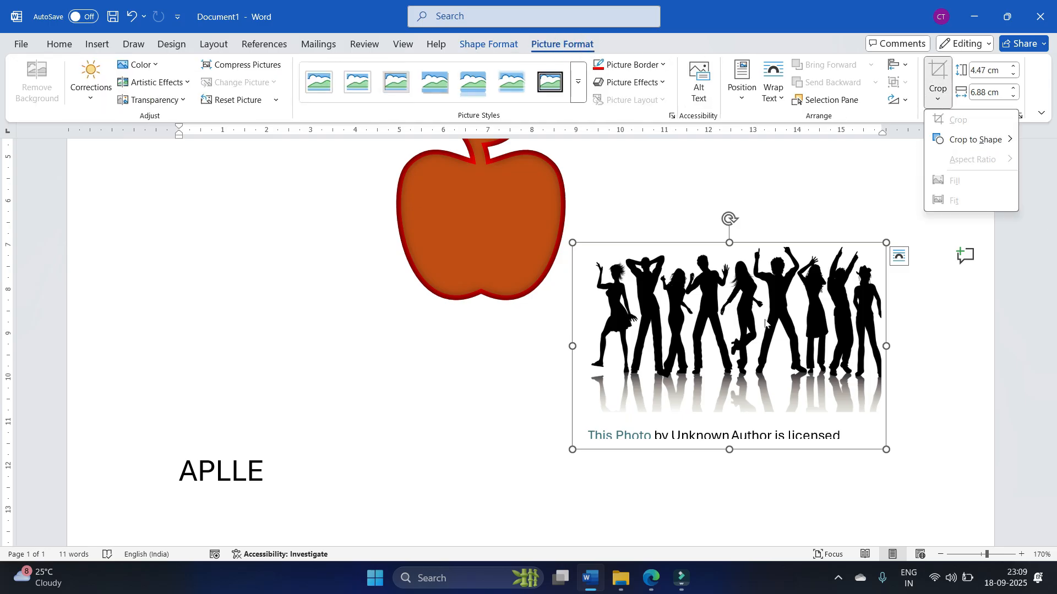
left_click(494, 375)
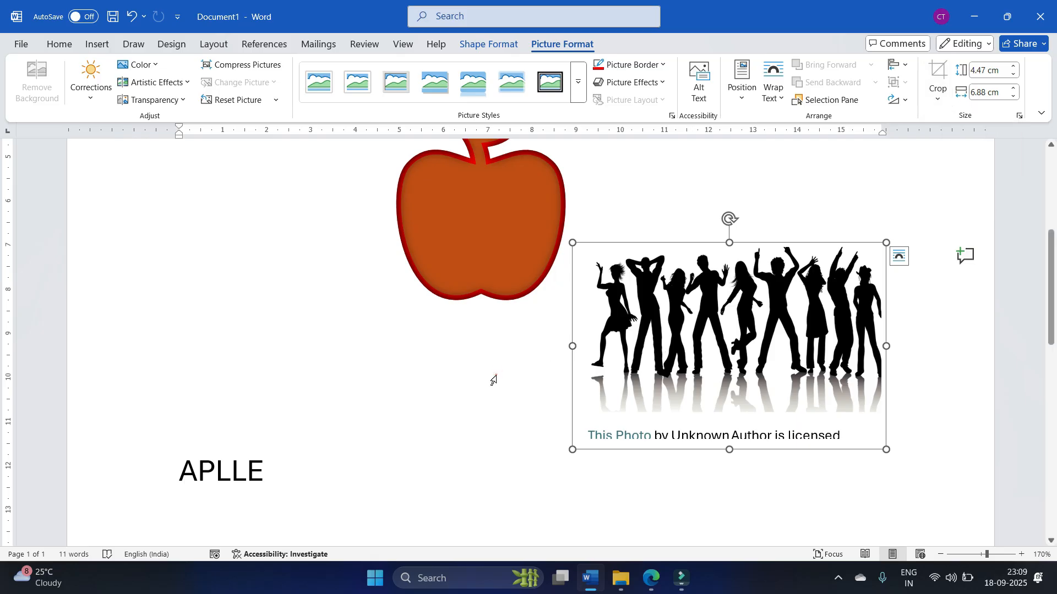
Step: Undo the last crop change and trim the upper edge of the dancers picture to a height of about 3.51 cm
key("ctrl+z")
left_click(944, 103)
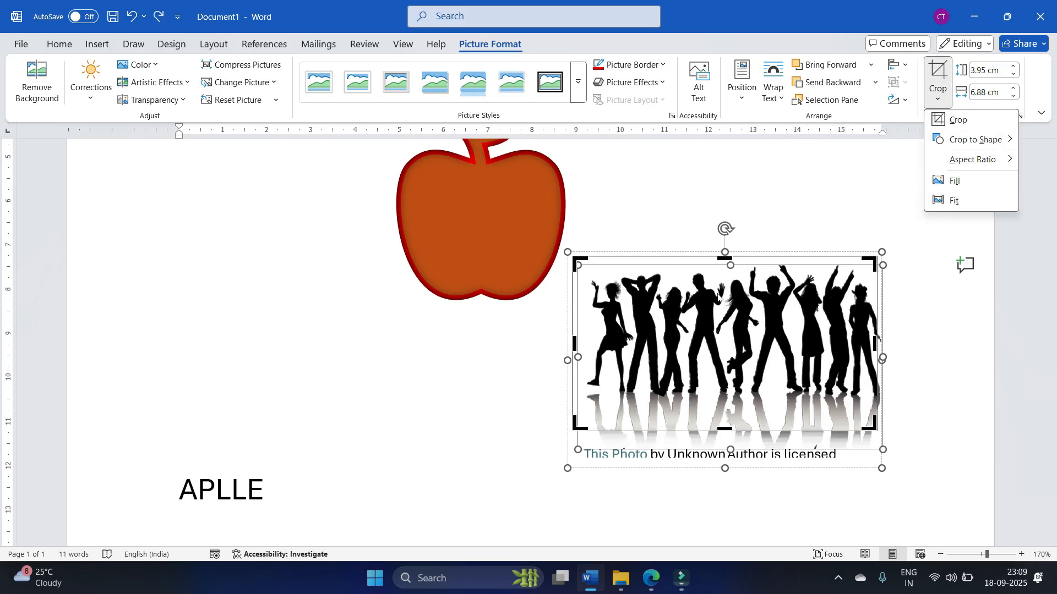
left_click(723, 260)
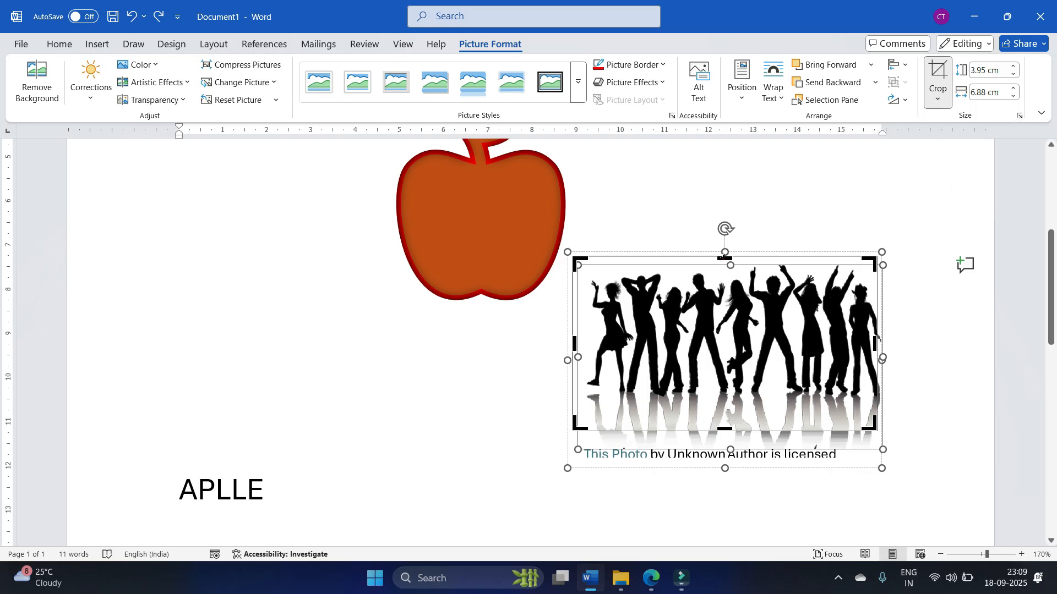
mouse_move(721, 259)
left_mouse_down()
mouse_move(724, 292)
mouse_move(726, 277)
left_mouse_up()
scroll(727, 277, "down", 3)
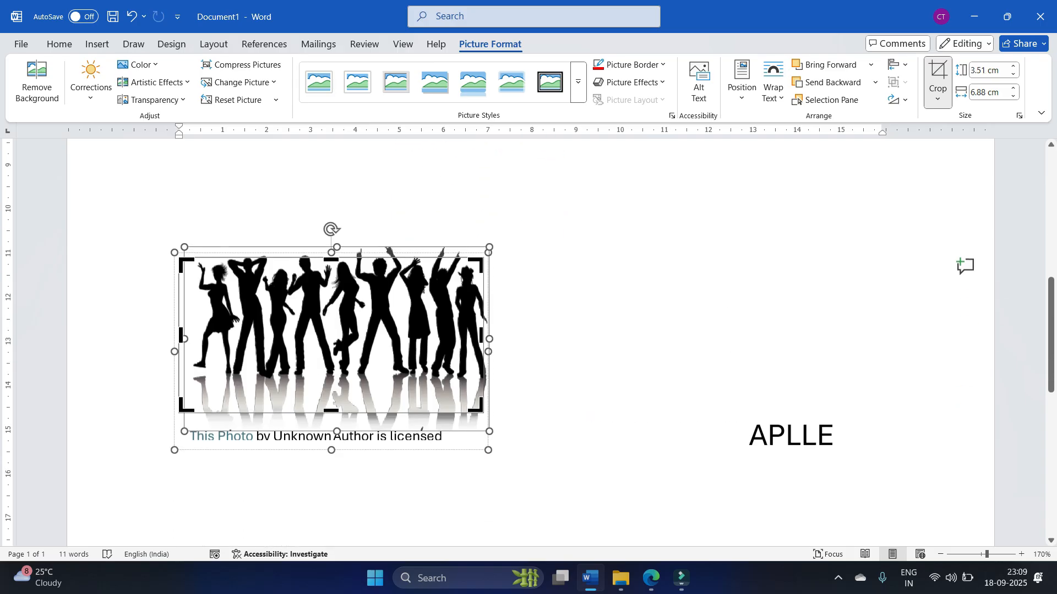
Step: Crop both sides of the dancers picture to a width of about 4.46 cm and apply the crop
left_click_drag(488, 337, 427, 336)
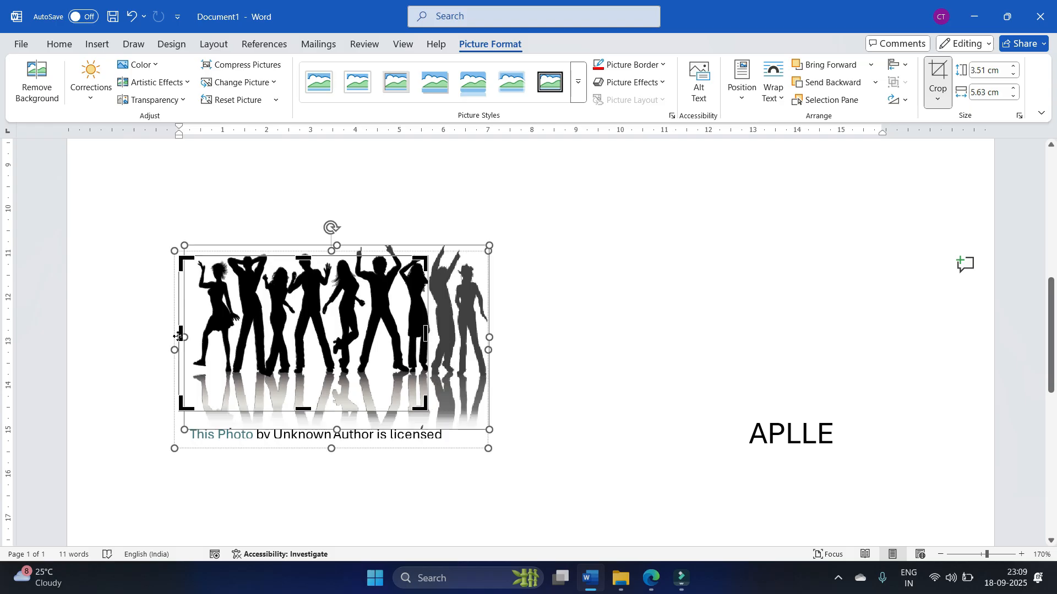
left_click_drag(185, 334, 229, 334)
key("Return")
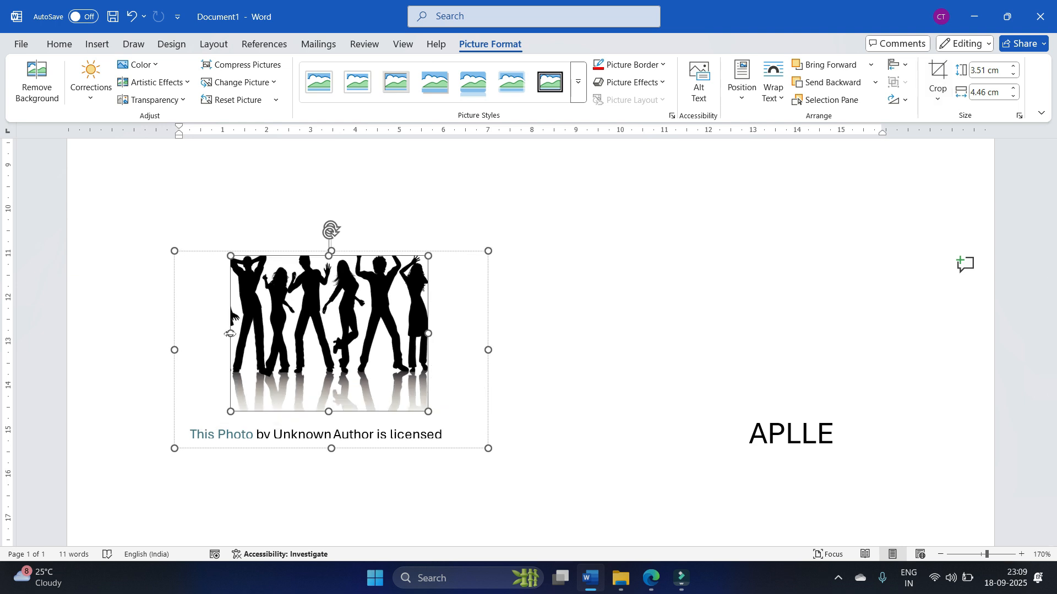
left_click(529, 282)
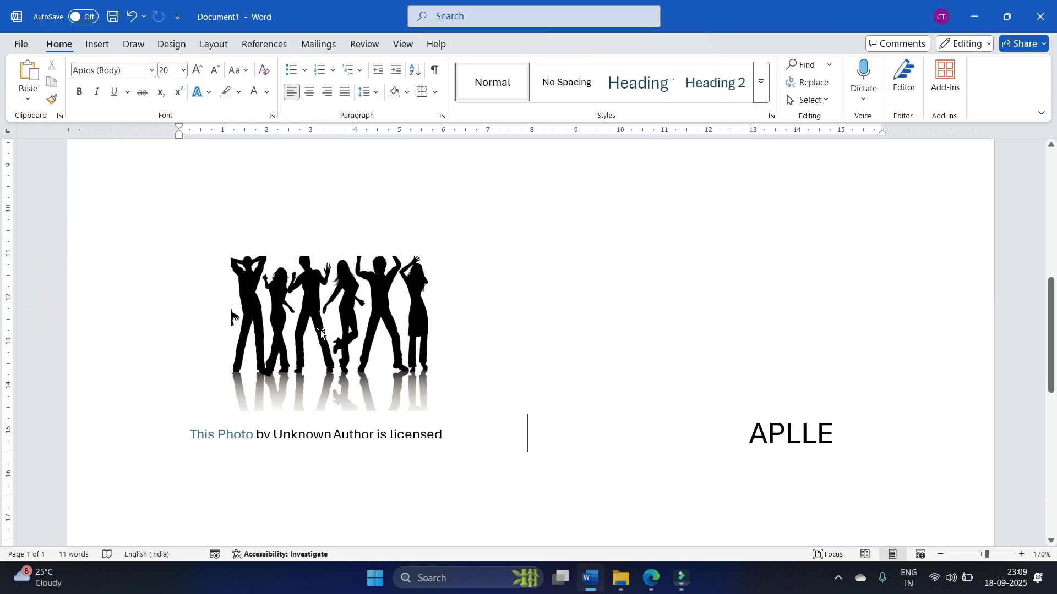
Step: Check which text wrapping options are available for the cropped dancers picture inside its frame
left_click(357, 329)
left_click(356, 329)
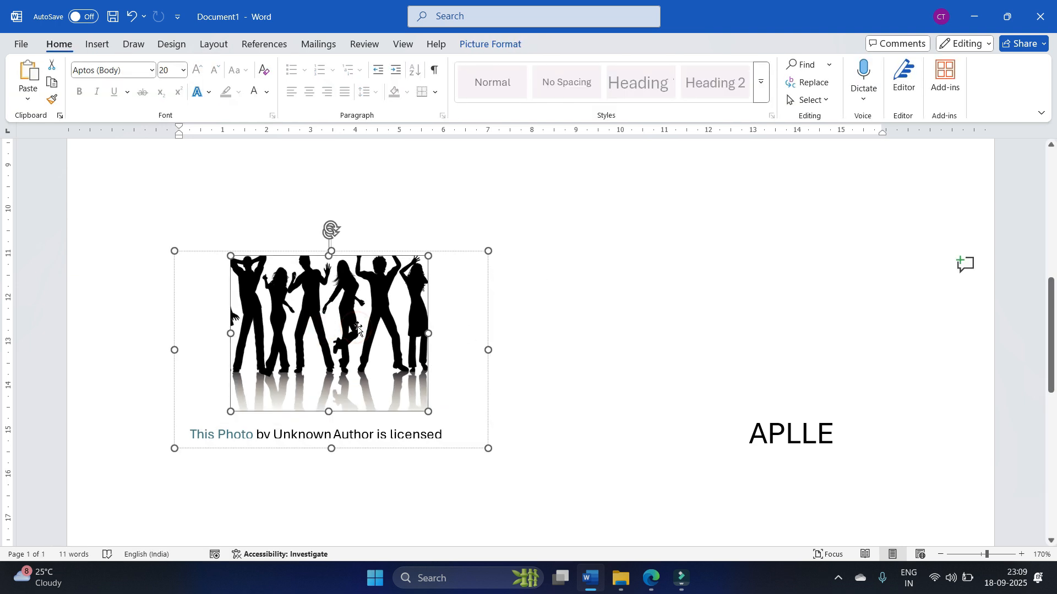
left_click(572, 259)
left_click(398, 308)
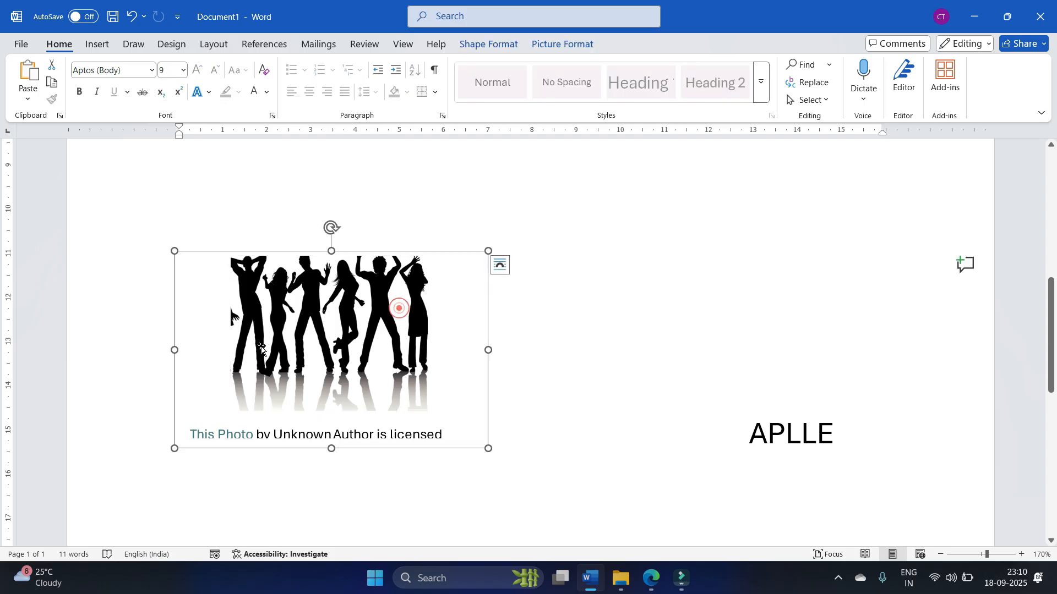
left_click(293, 310)
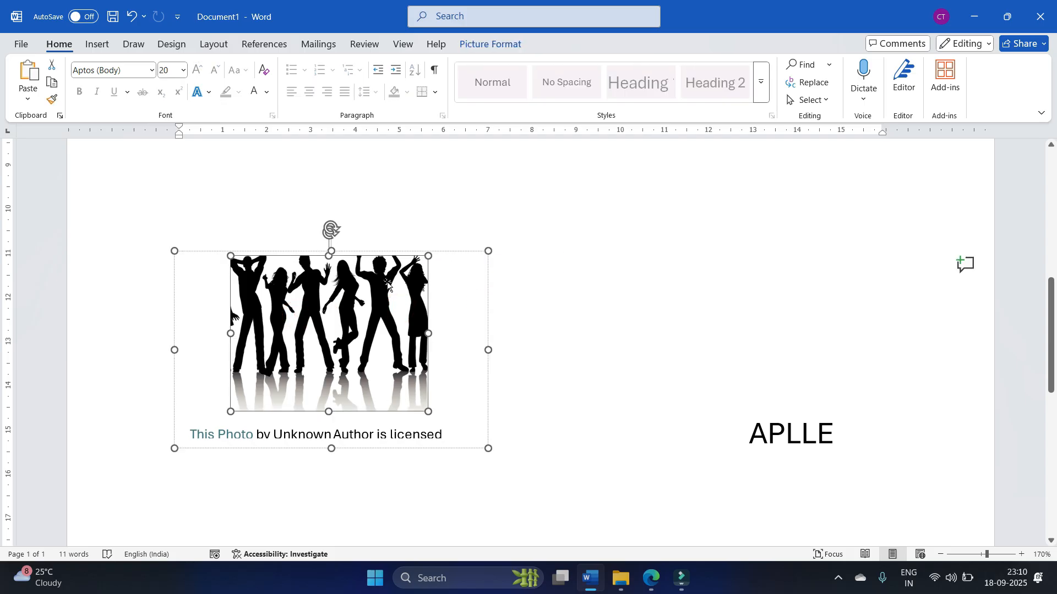
left_click(490, 44)
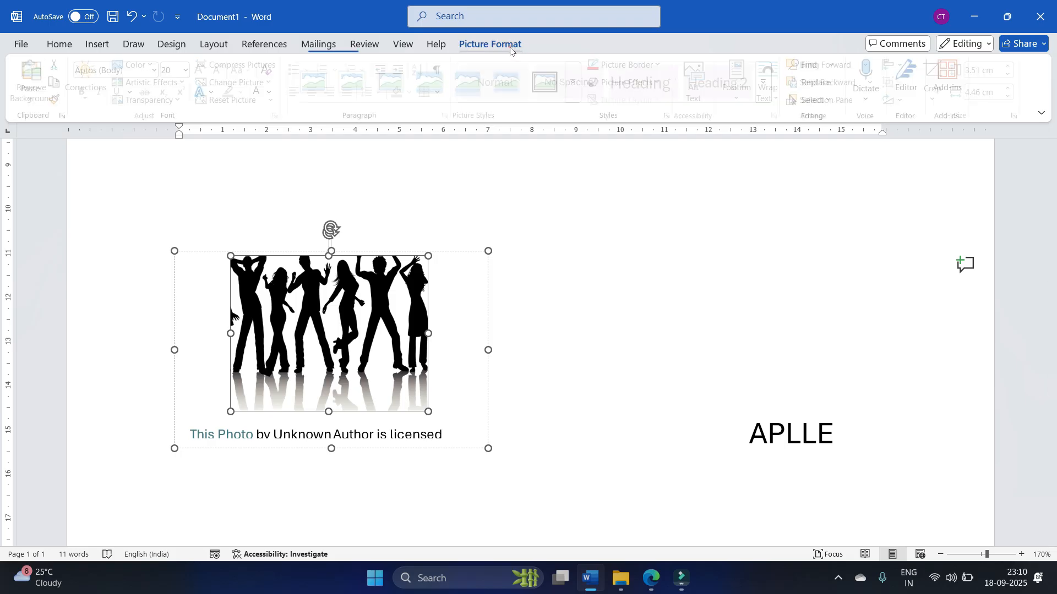
left_click(779, 99)
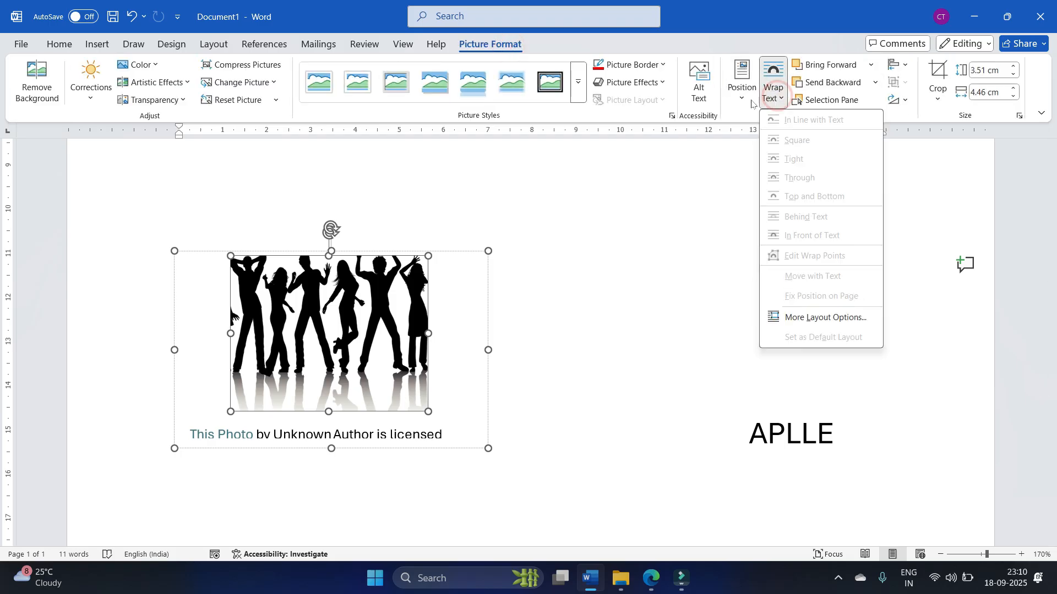
left_click(596, 340)
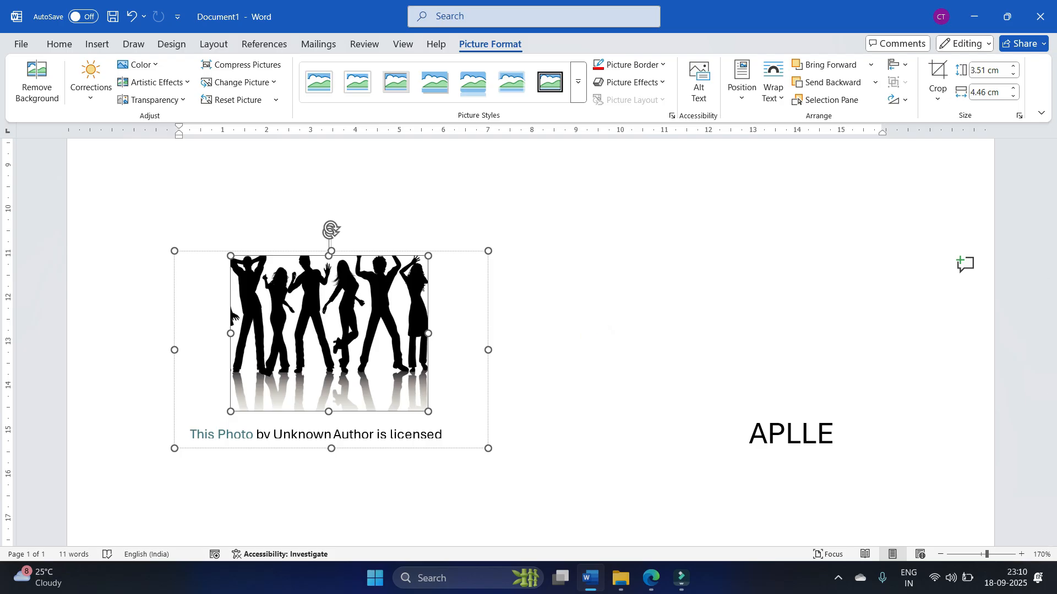
left_click(599, 342)
Step: Set the text wrapping of the whole frame holding the dancers picture and licence text to Through
left_click(332, 334)
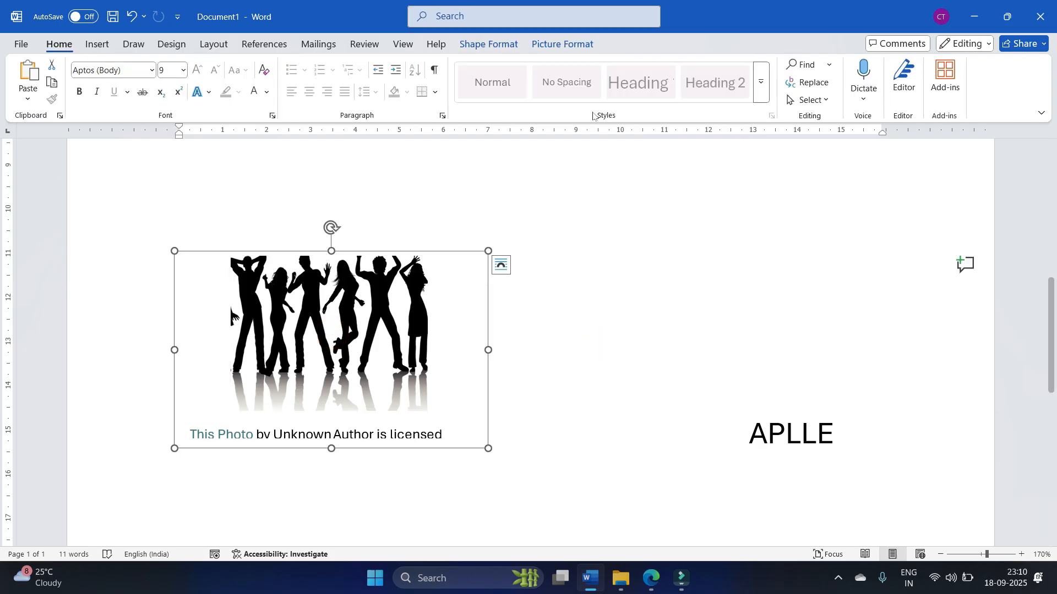
left_click(542, 46)
left_click(770, 99)
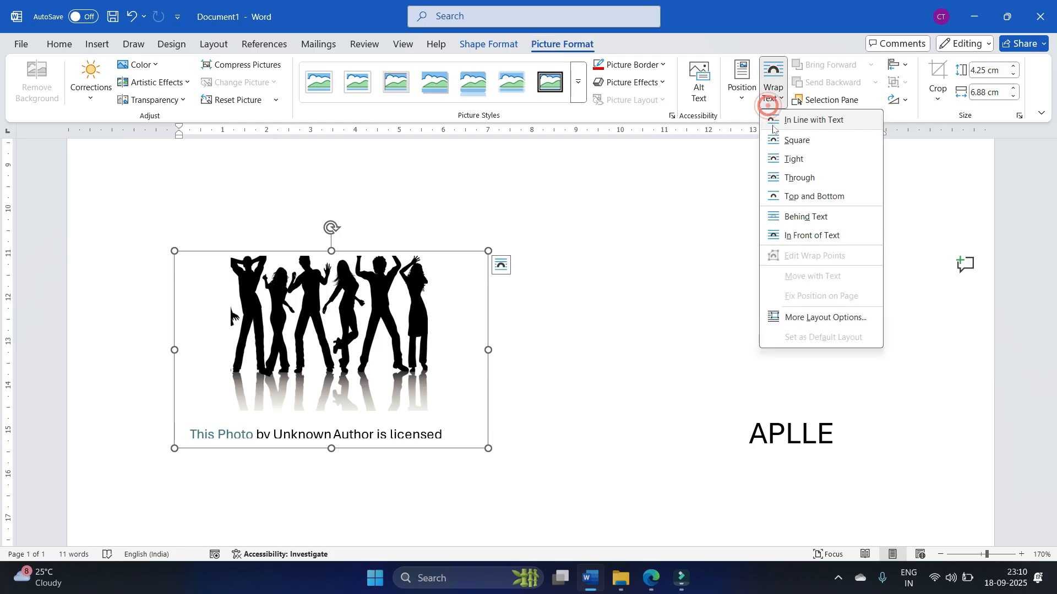
left_click(799, 178)
Step: Move the dancers picture with its licence text up the page to sit just right of the apple icon
left_click_drag(335, 315, 718, 217)
scroll(718, 220, "up", 6)
scroll(731, 457, "down", 3)
scroll(731, 458, "down", 1)
left_click_drag(732, 446, 751, 261)
scroll(730, 321, "up", 5)
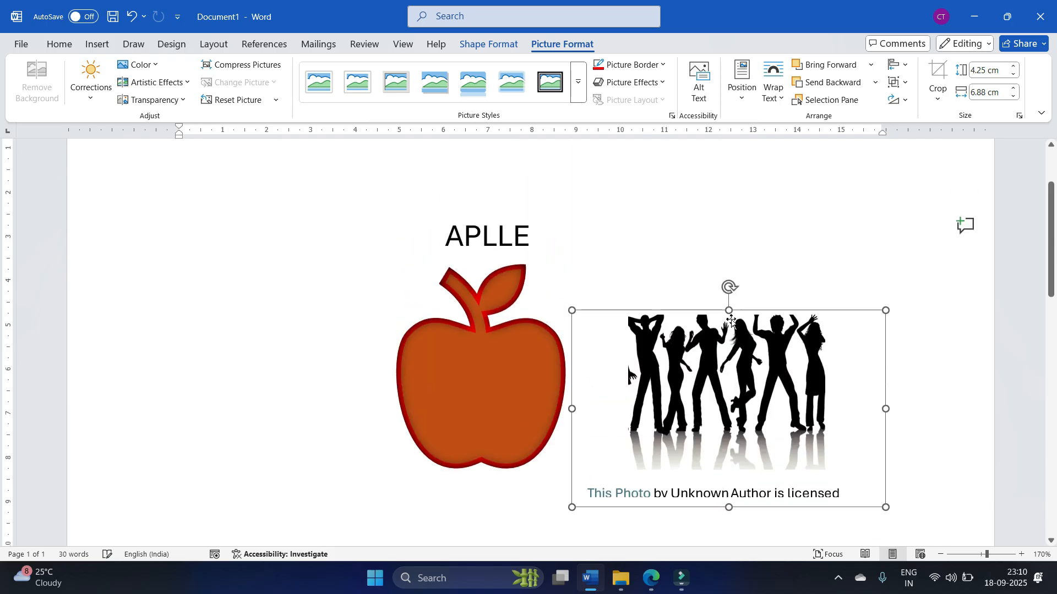
left_click_drag(750, 374, 757, 337)
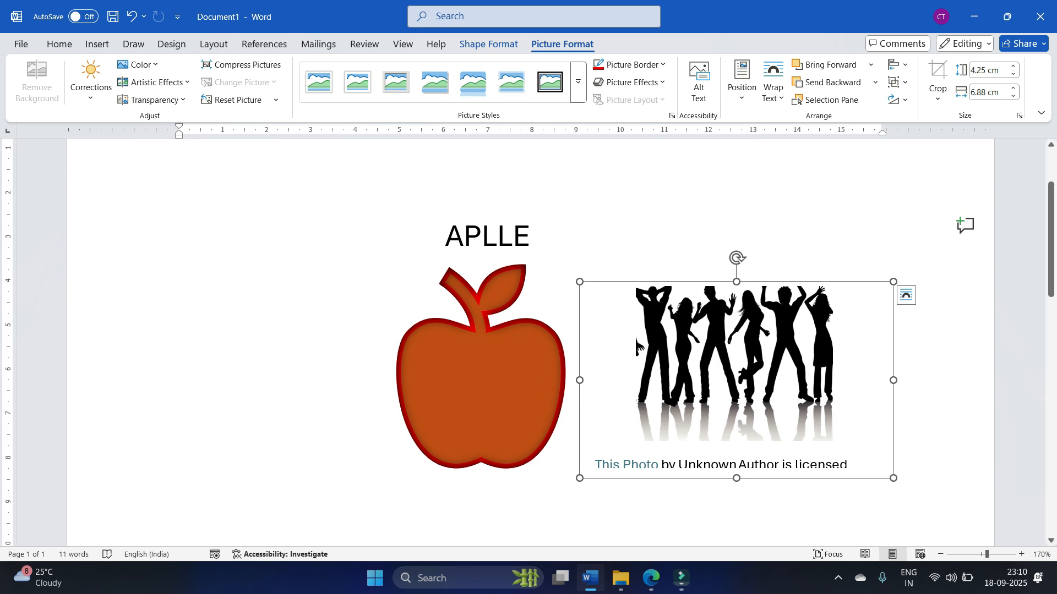
Step: Place the dancers picture over the apple icon and send it backward behind the apple
left_click_drag(695, 360, 468, 379)
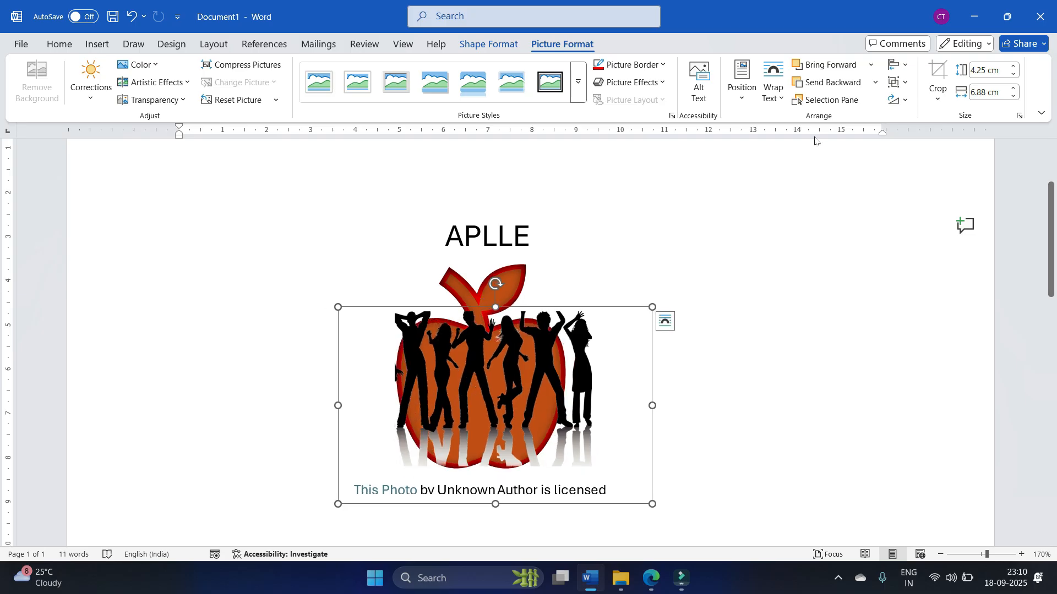
left_click(855, 87)
Step: Shrink the apple icon and centre it in front of the dancing silhouettes
left_click_drag(487, 379, 501, 379)
left_click_drag(614, 246, 520, 338)
left_click_drag(455, 425, 489, 376)
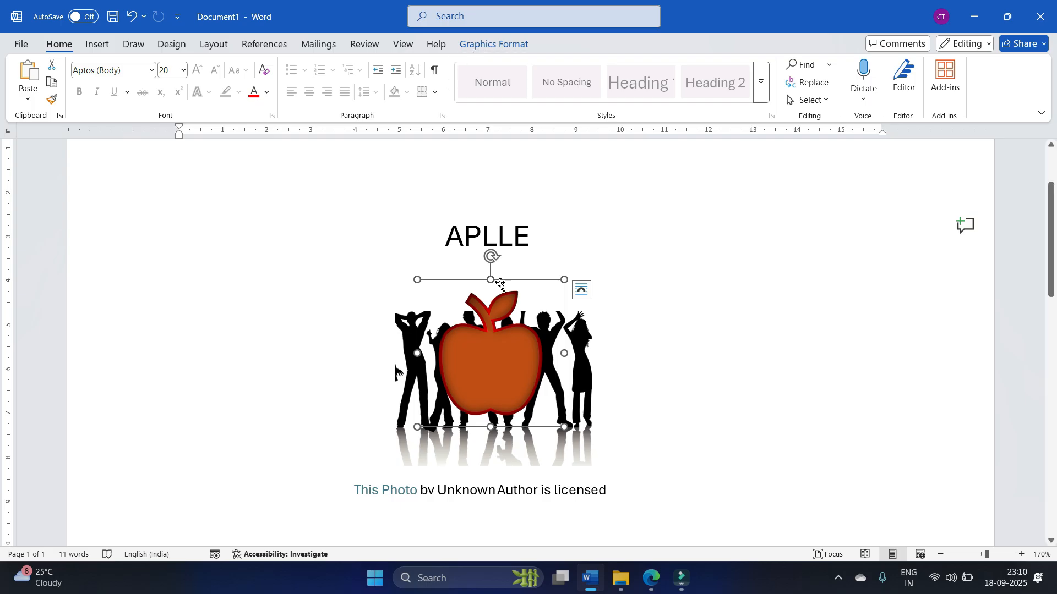
left_click(677, 316)
Step: Bring the dancers picture forward in front of the apple icon
left_click(584, 442)
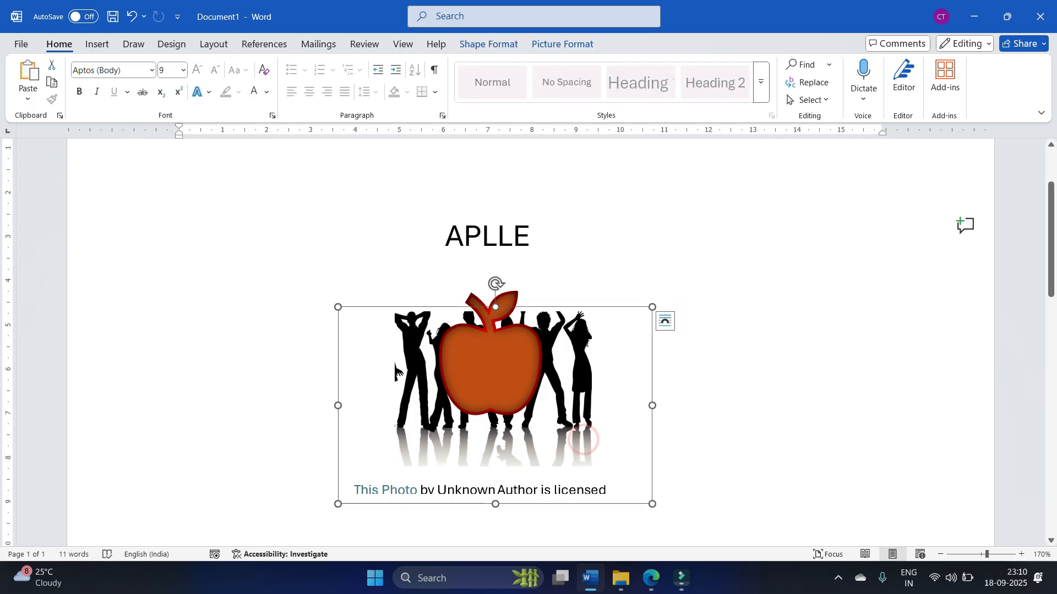
left_click(562, 44)
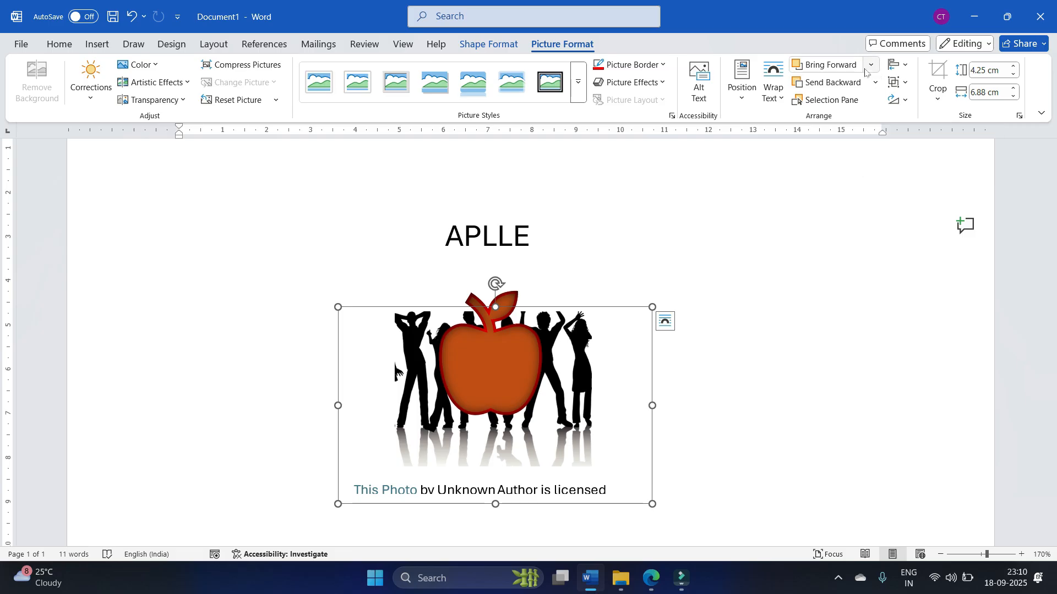
left_click(823, 65)
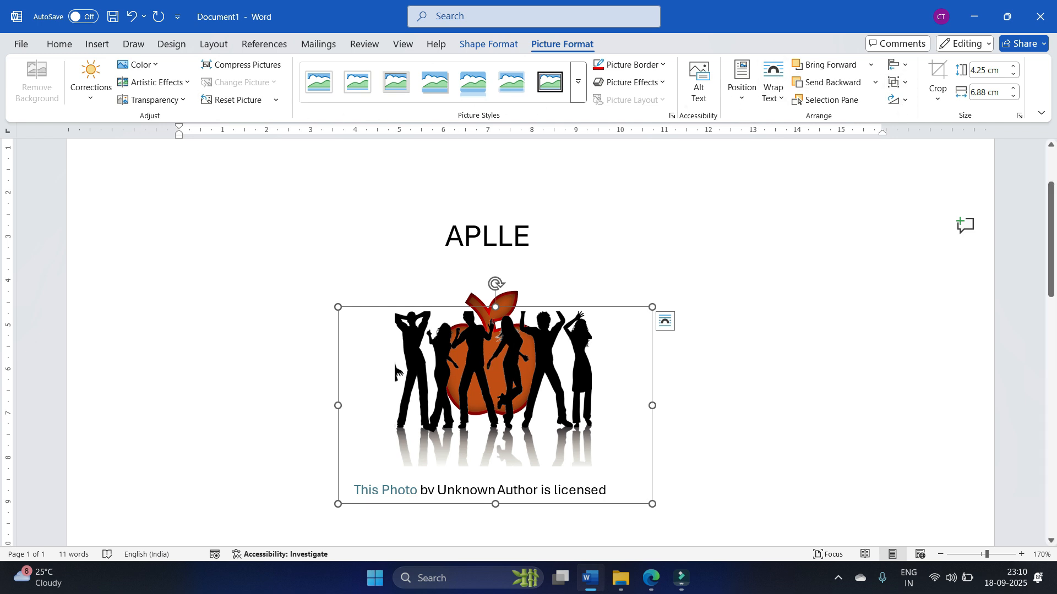
Step: Preview the rotation and flip options for the dancers picture and align it right relative to the margin
left_click(902, 104)
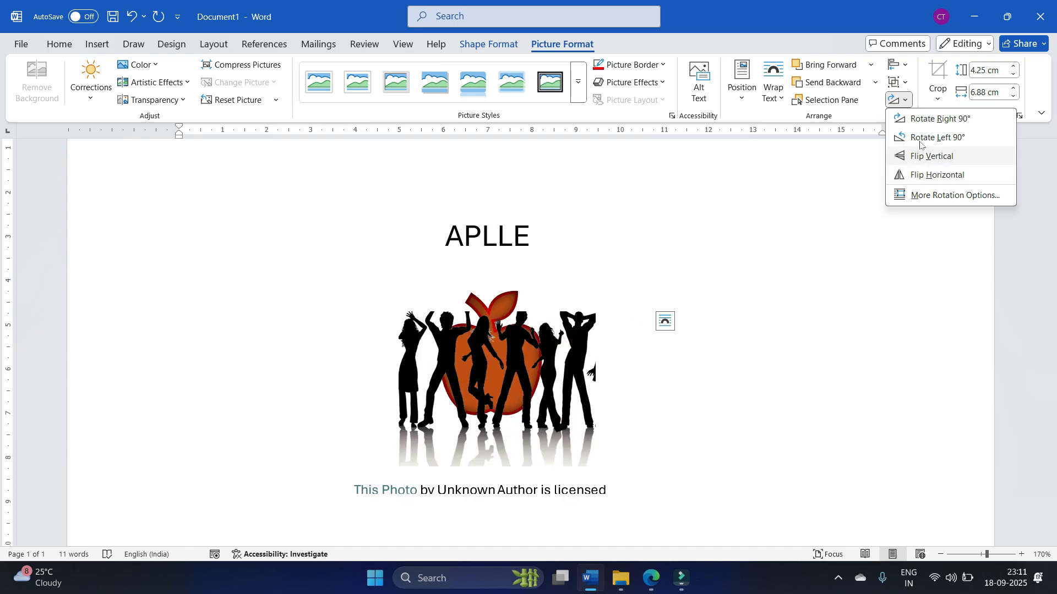
left_click(904, 66)
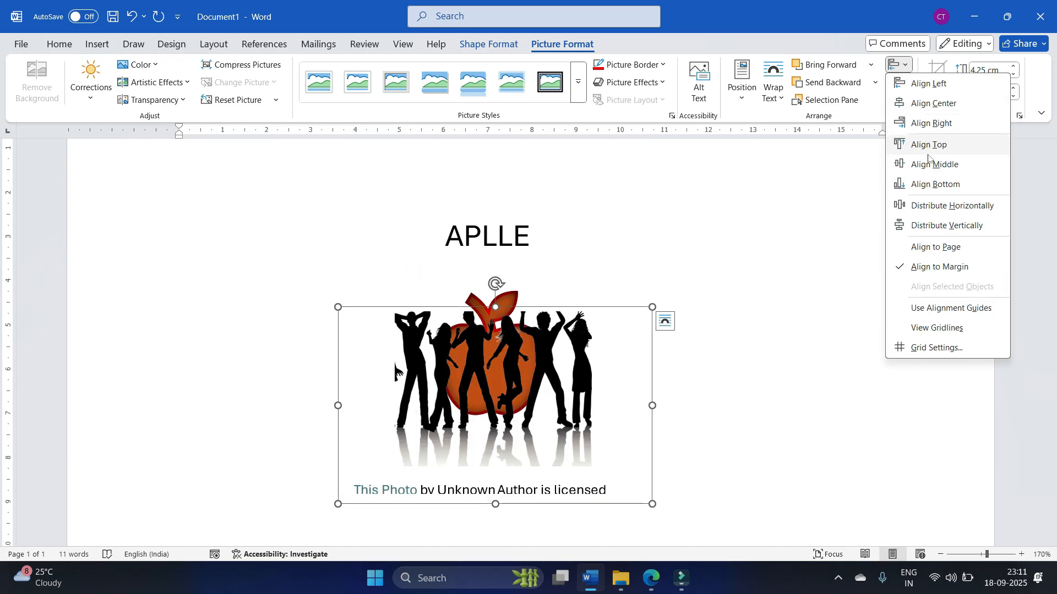
left_click(930, 124)
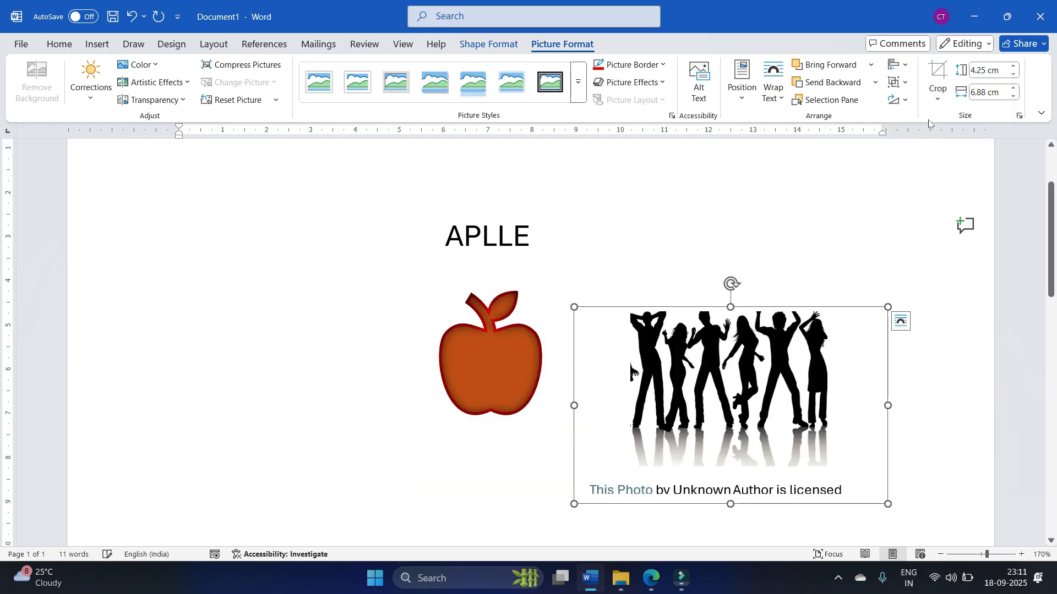
Step: Move the dancers picture left of the apple icon and align it to the vertical middle of the page margins
left_click_drag(786, 349, 329, 292)
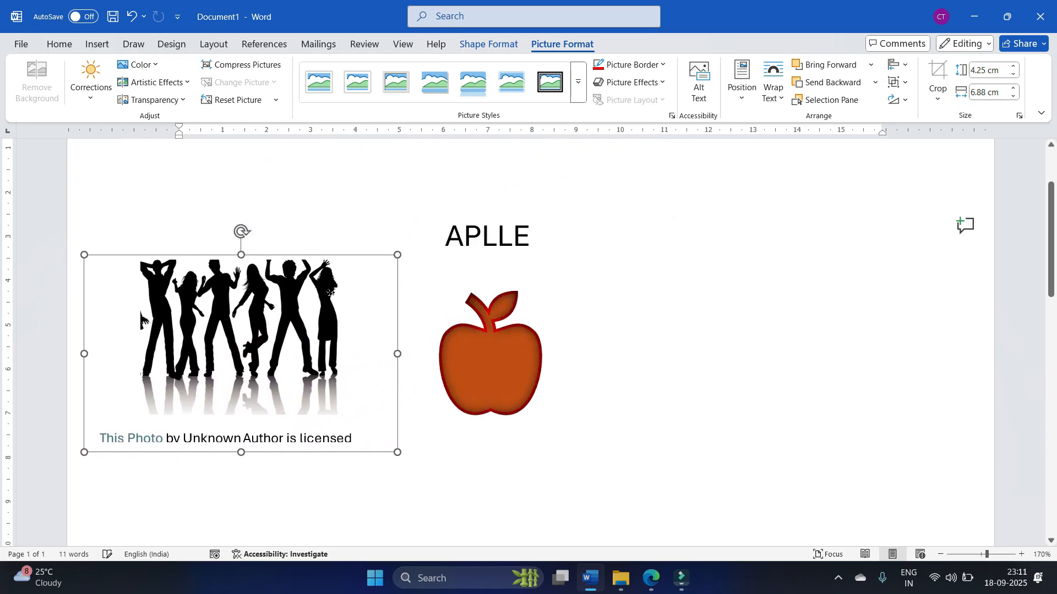
left_click(904, 67)
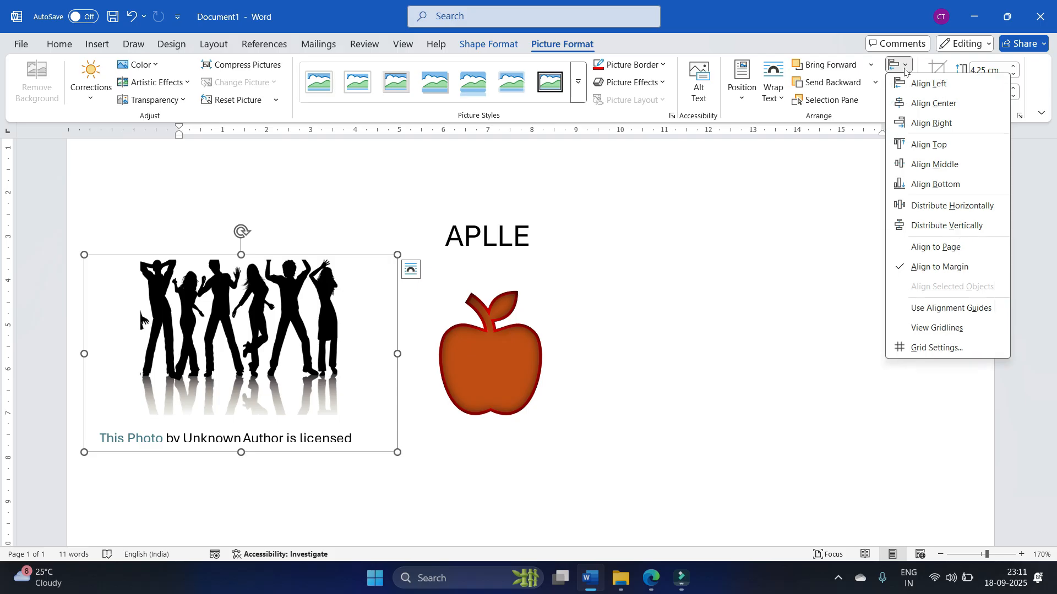
left_click(930, 164)
scroll(483, 365, "down", 7)
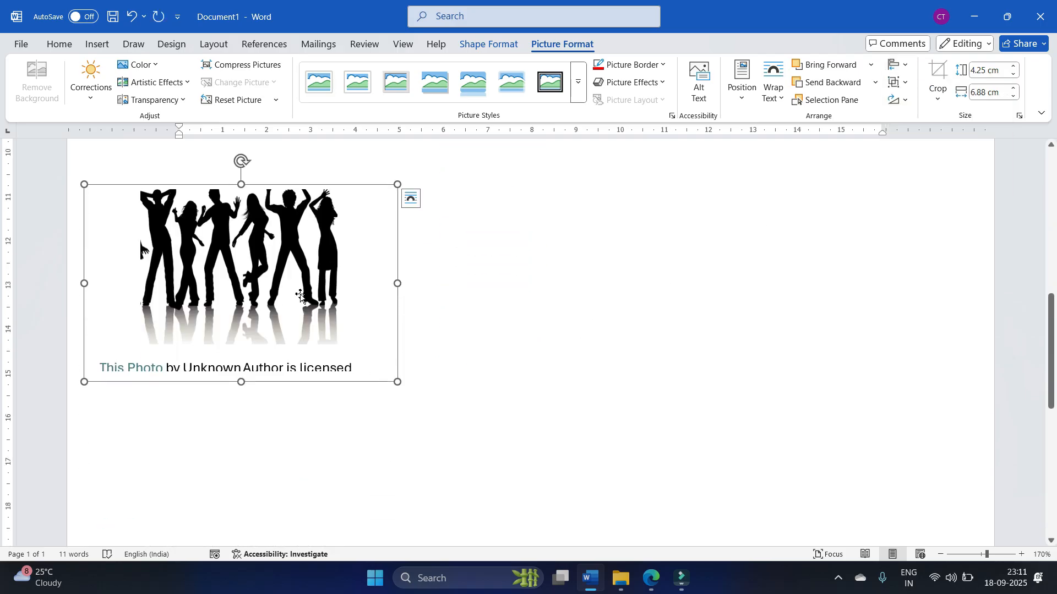
scroll(327, 181, "up", 4)
scroll(319, 278, "down", 4)
scroll(318, 190, "up", 3)
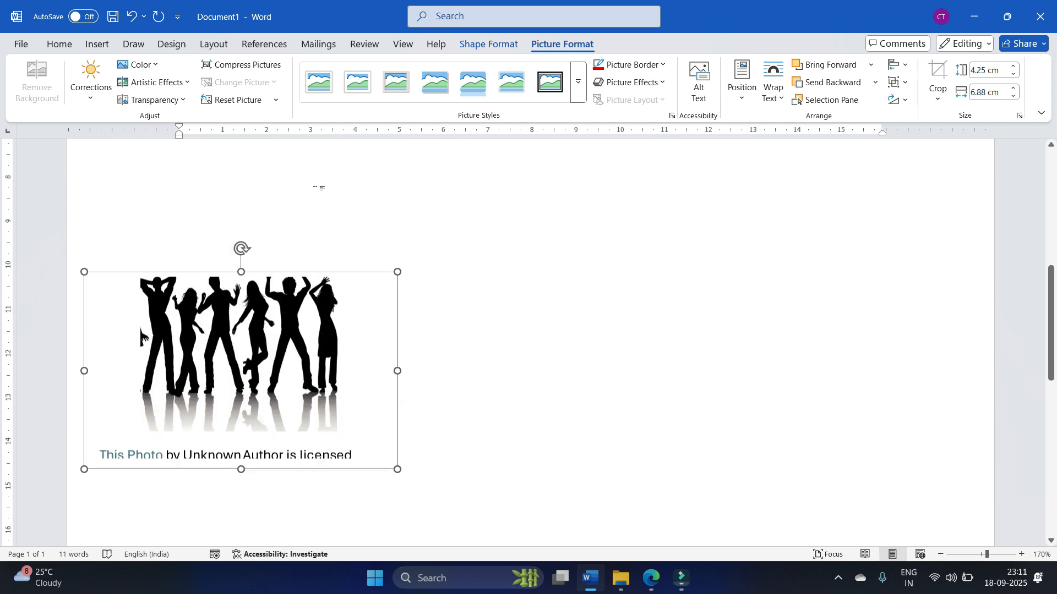
Step: Try aligning the dancers picture right relative to the margin and move it to the page's horizontal centre beneath the apple icon
left_click(908, 67)
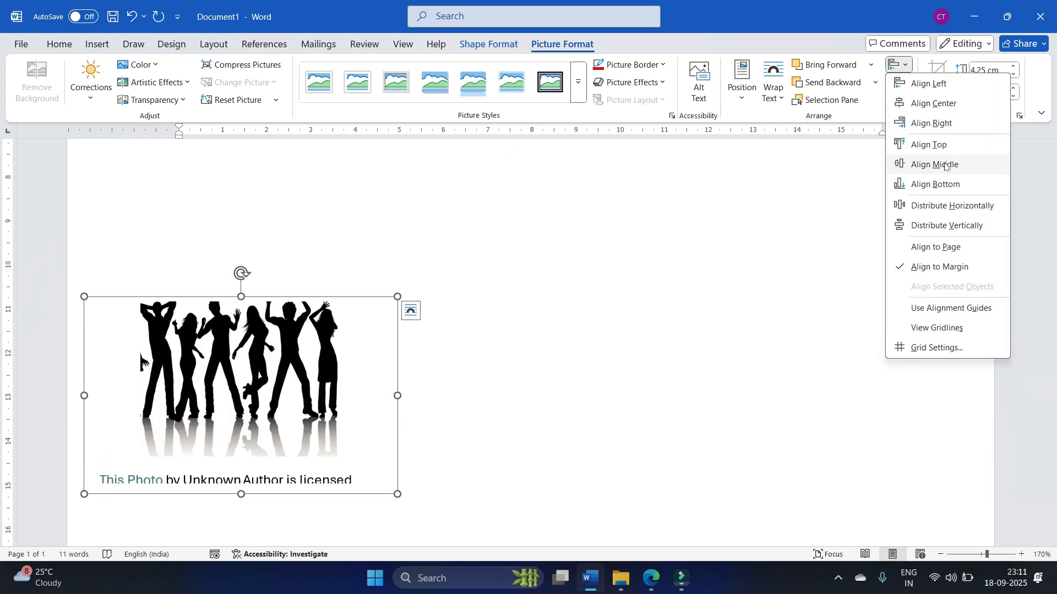
left_click(927, 123)
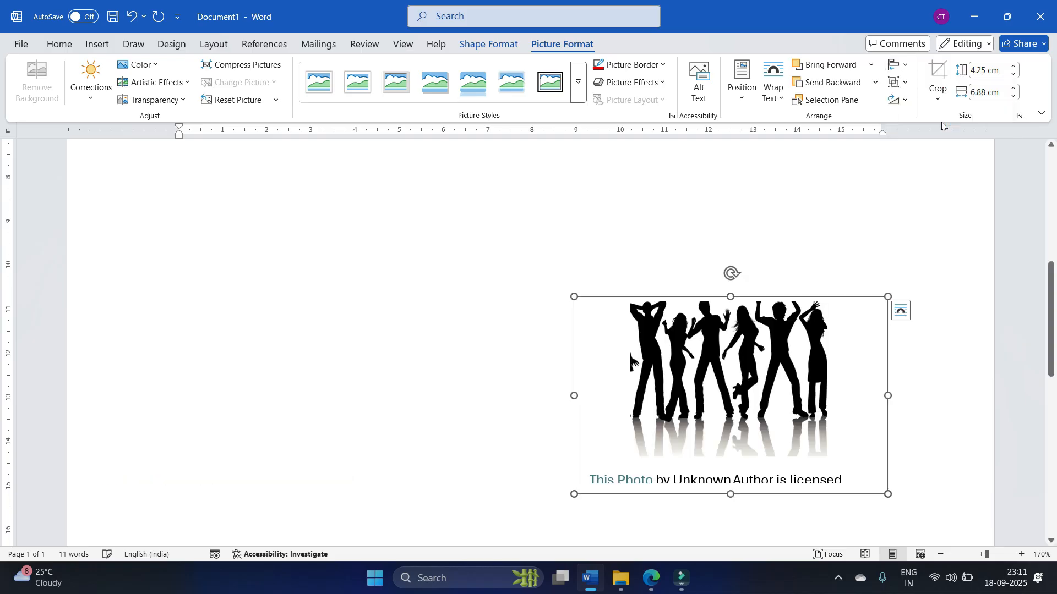
scroll(530, 343, "up", 5)
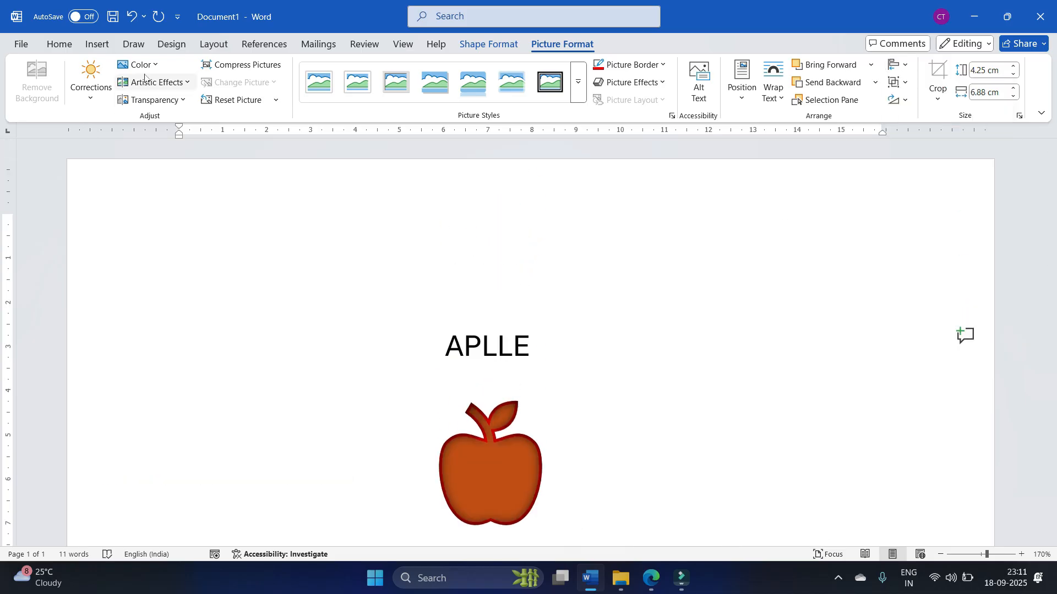
scroll(457, 354, "down", 6)
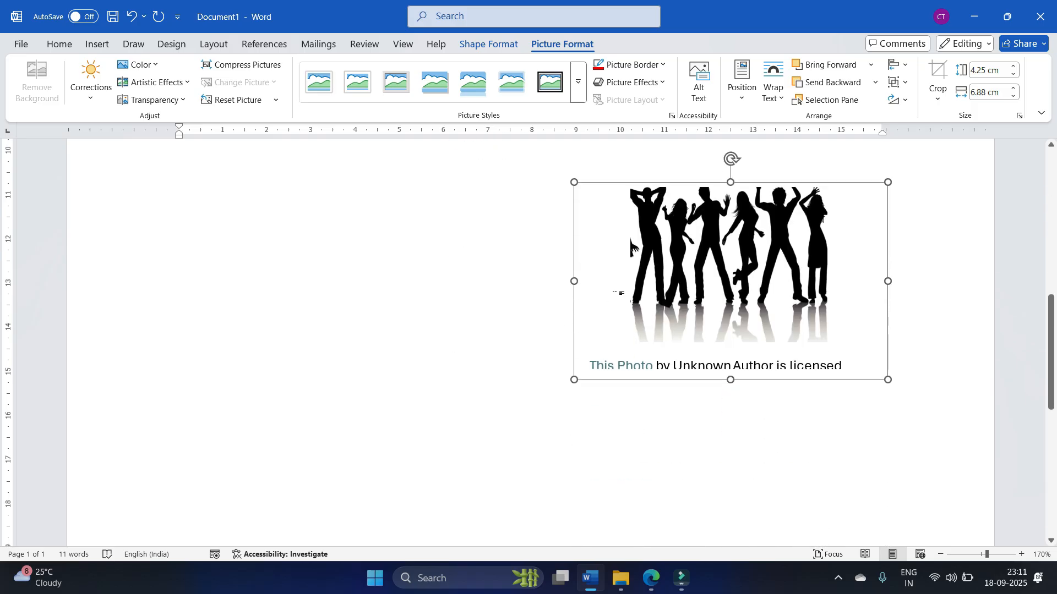
scroll(617, 293, "up", 4)
left_click(614, 295)
scroll(681, 330, "down", 3)
left_click_drag(727, 365, 487, 307)
Step: Recolour the dancers picture with the orange light variation
left_click(195, 46)
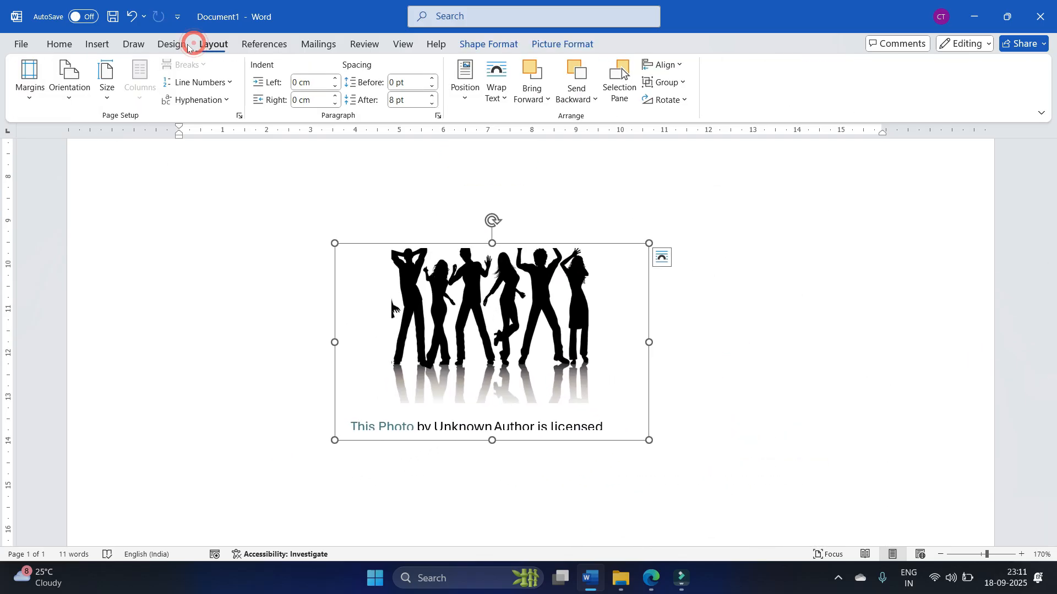
left_click(179, 47)
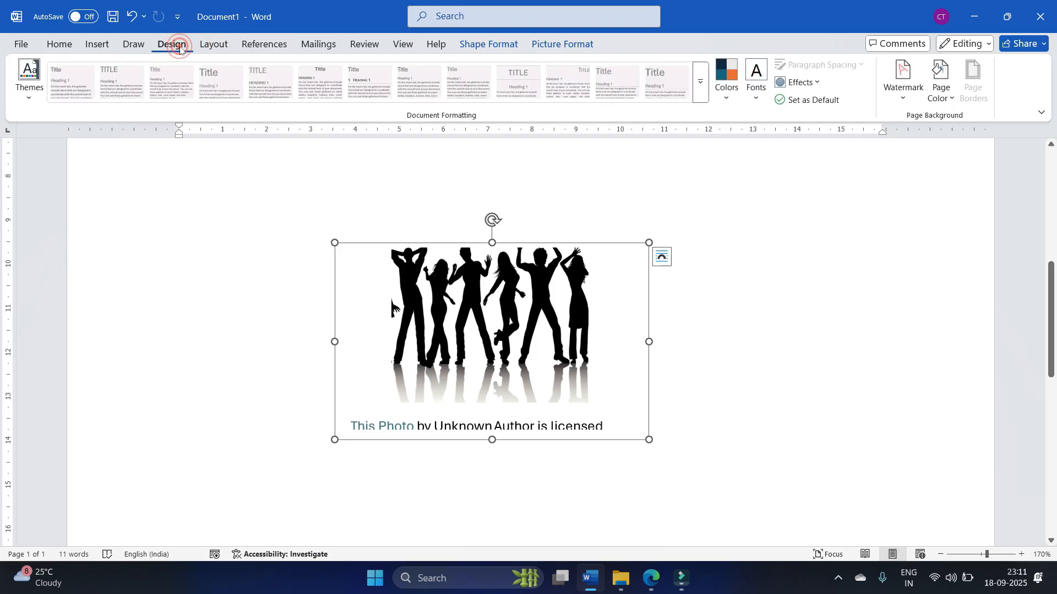
left_click(94, 46)
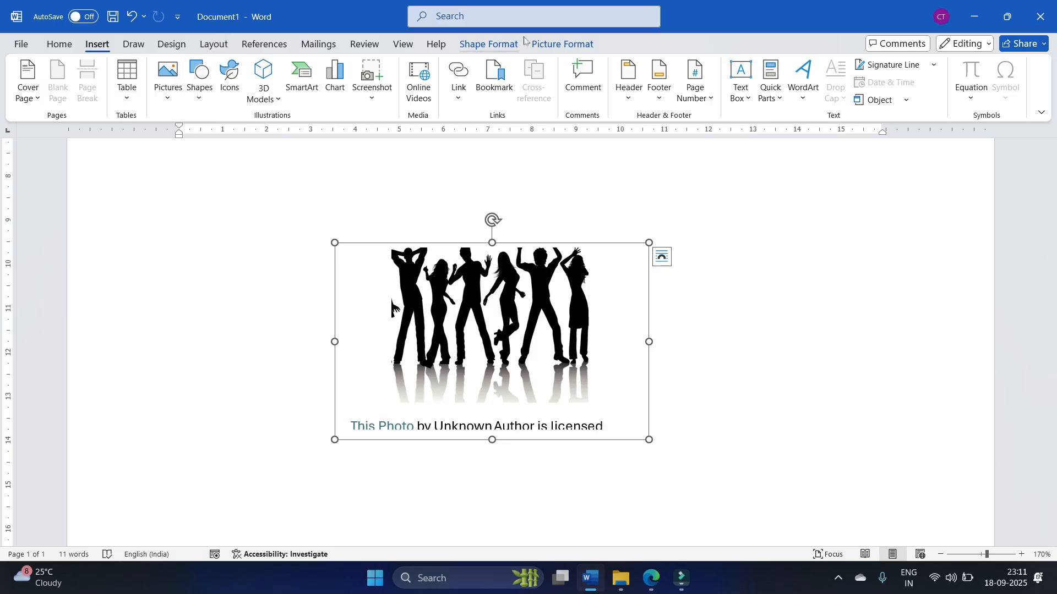
left_click(544, 42)
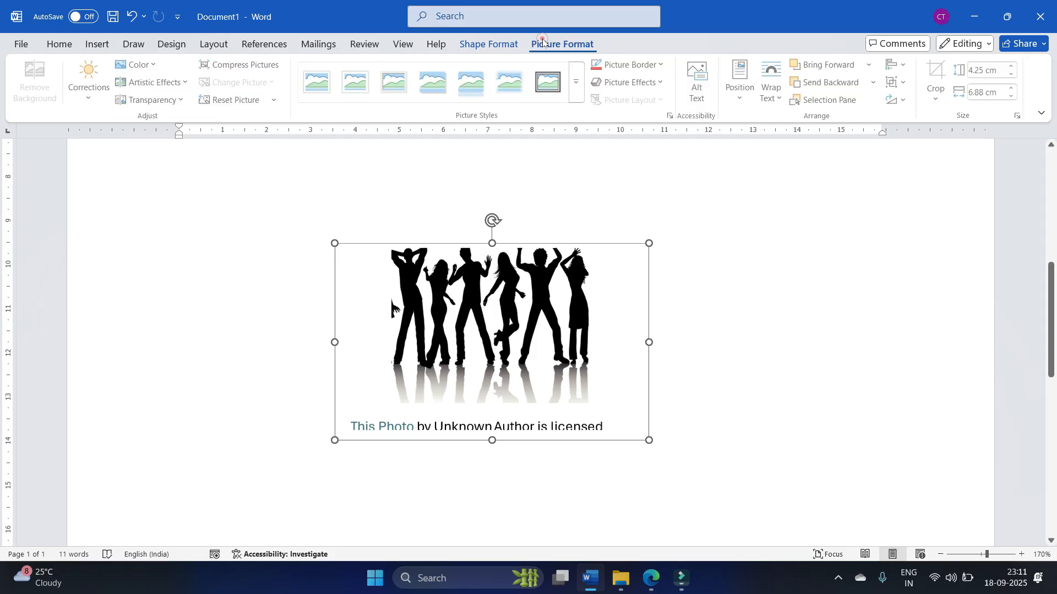
left_click(152, 72)
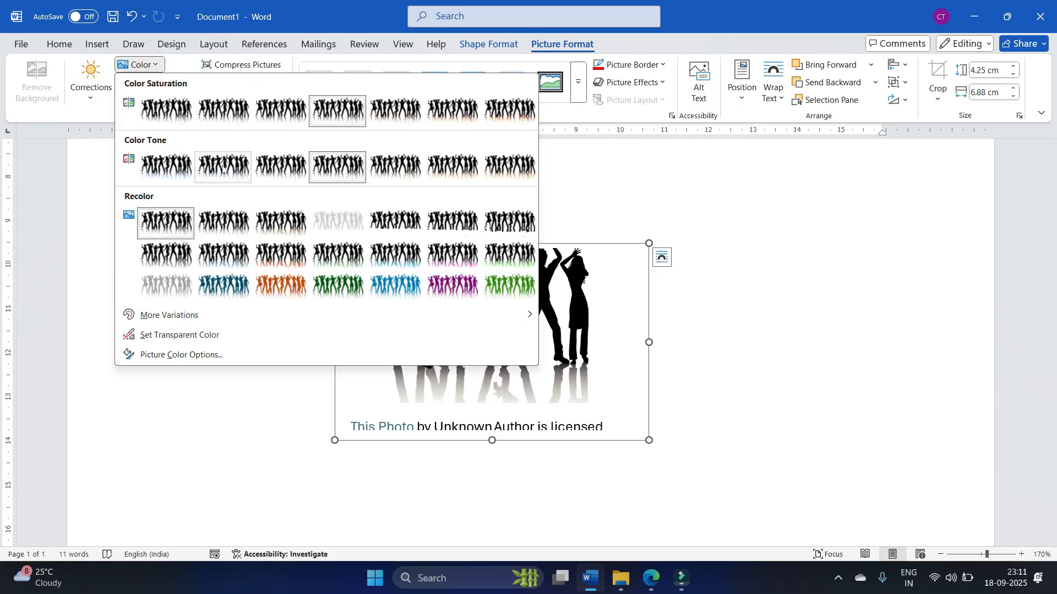
left_click(278, 289)
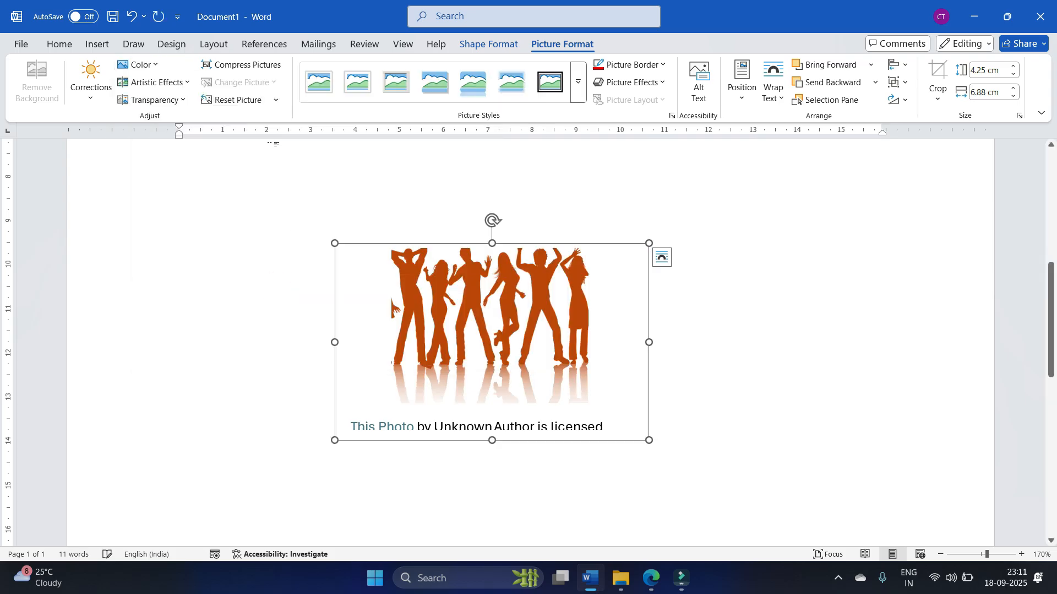
Step: Apply a hatched, sketch-like artistic effect to the dancers picture and enlarge it to about 5.69 cm by 9.42 cm
left_click(178, 84)
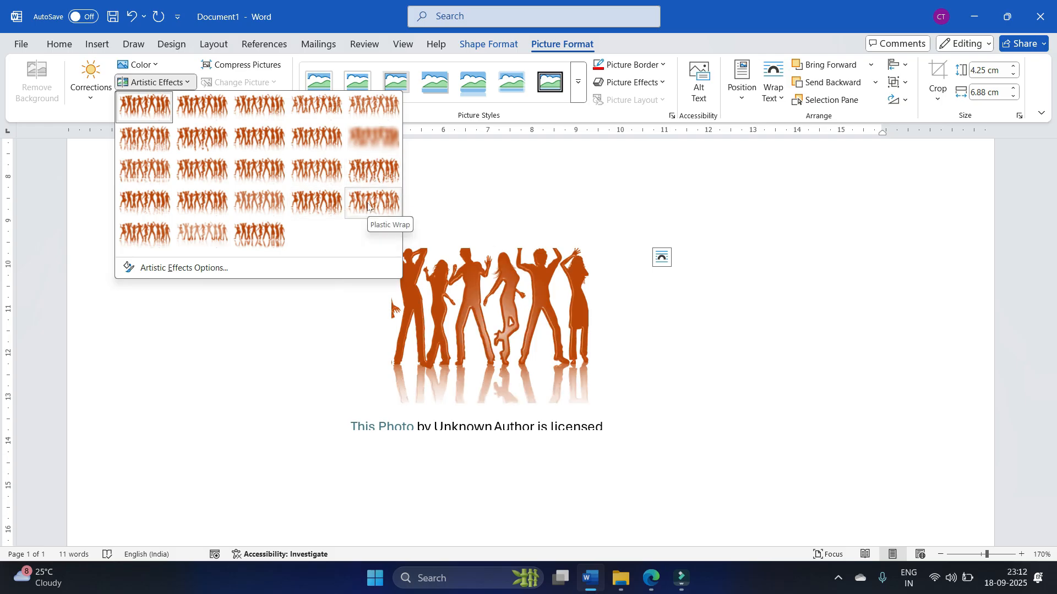
left_click(381, 117)
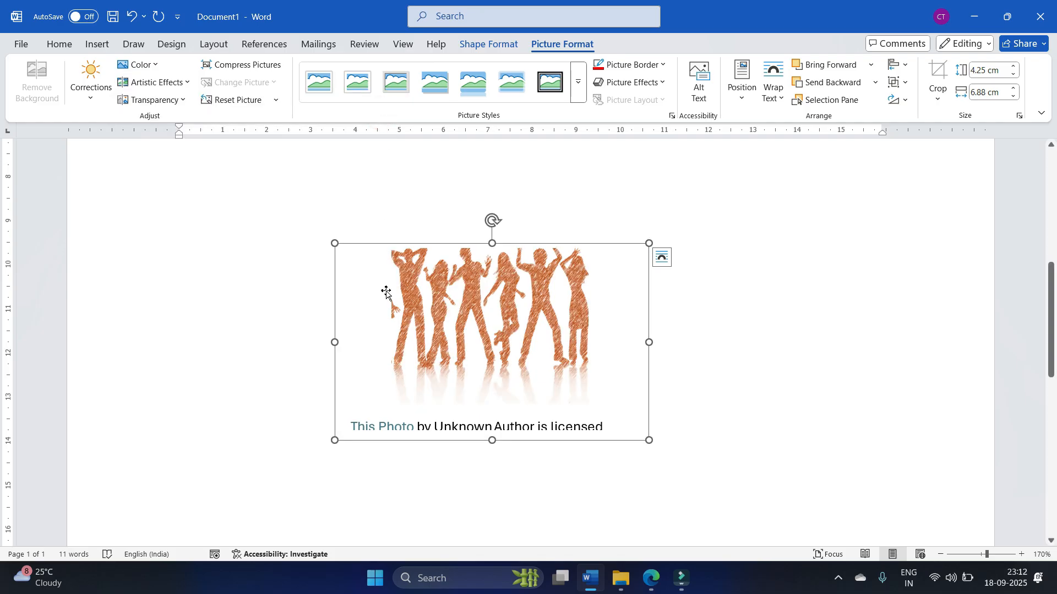
left_click_drag(649, 243, 759, 181)
left_click_drag(667, 232, 633, 258)
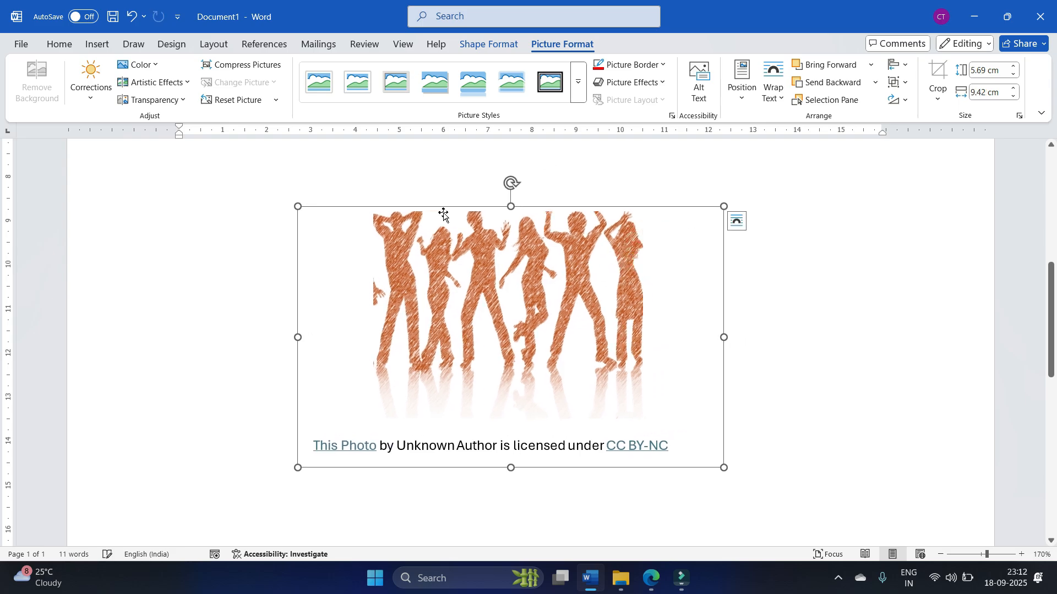
Step: Apply a darker brightness/contrast correction to the dancers picture and recolour it with the light blue variation
left_click(91, 104)
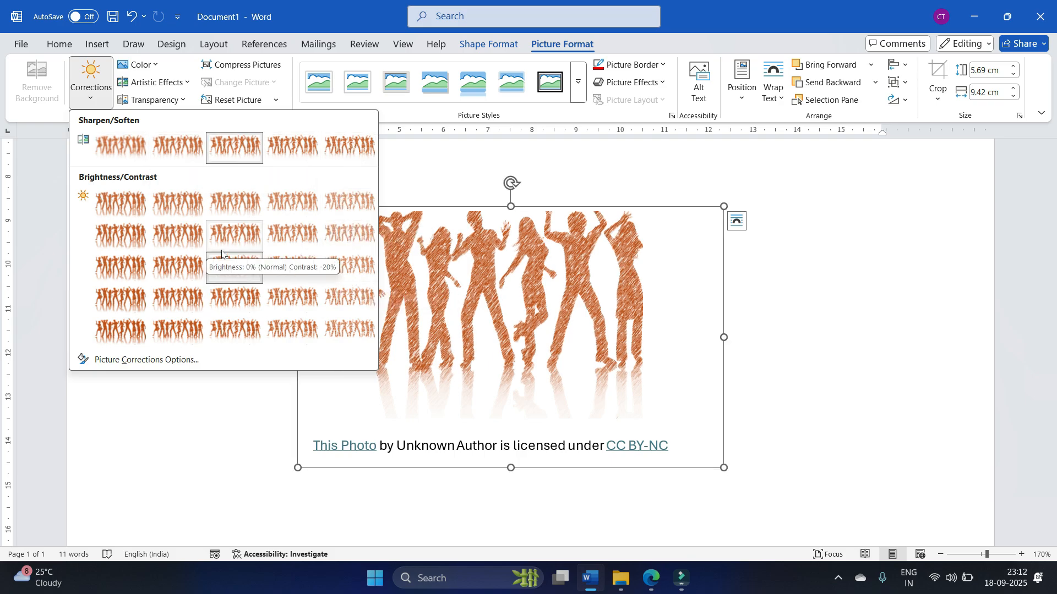
left_click(186, 218)
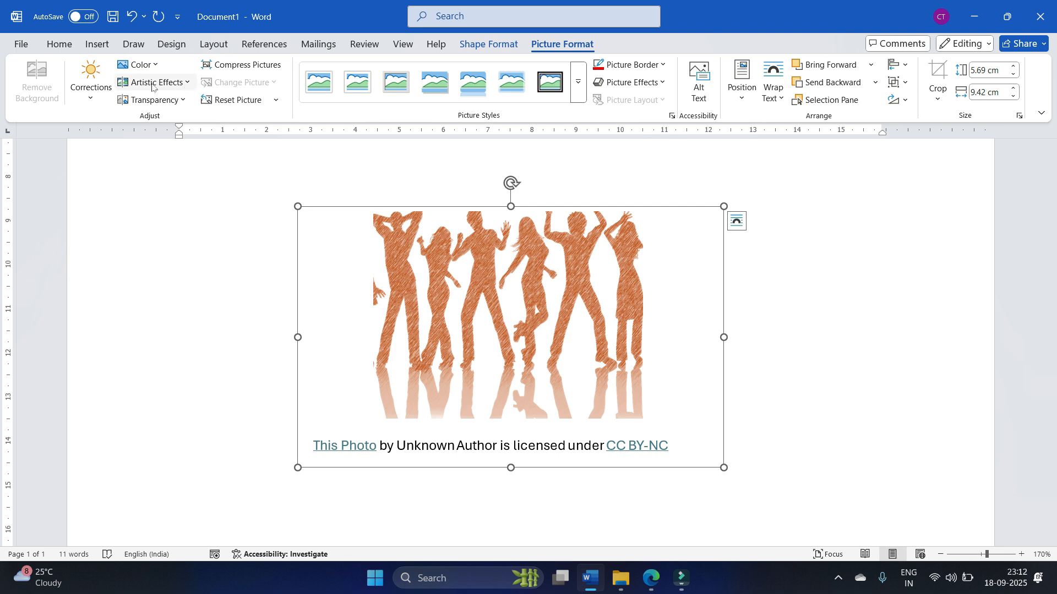
left_click(149, 66)
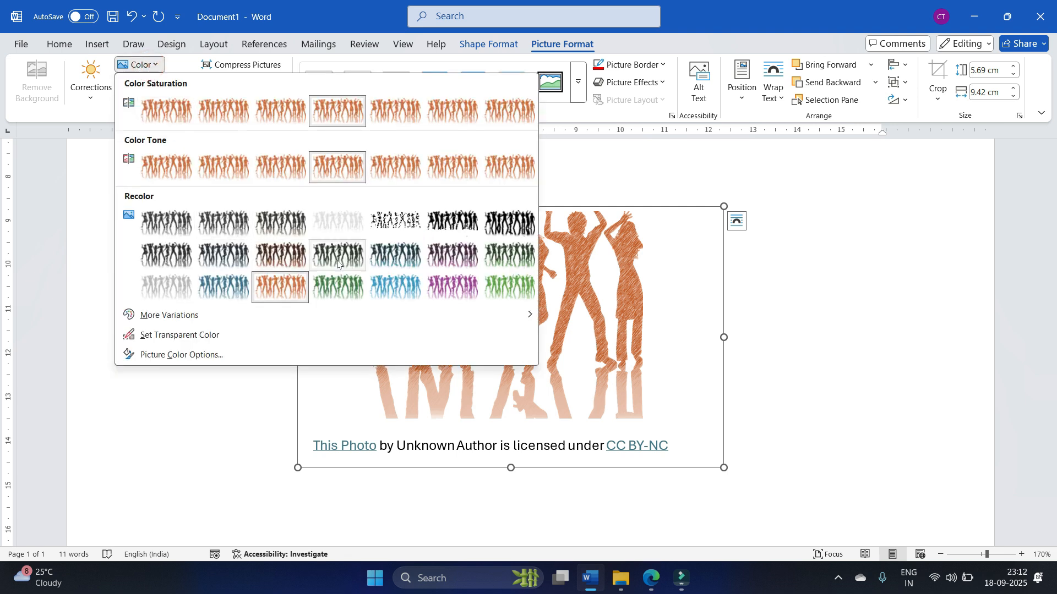
left_click(391, 287)
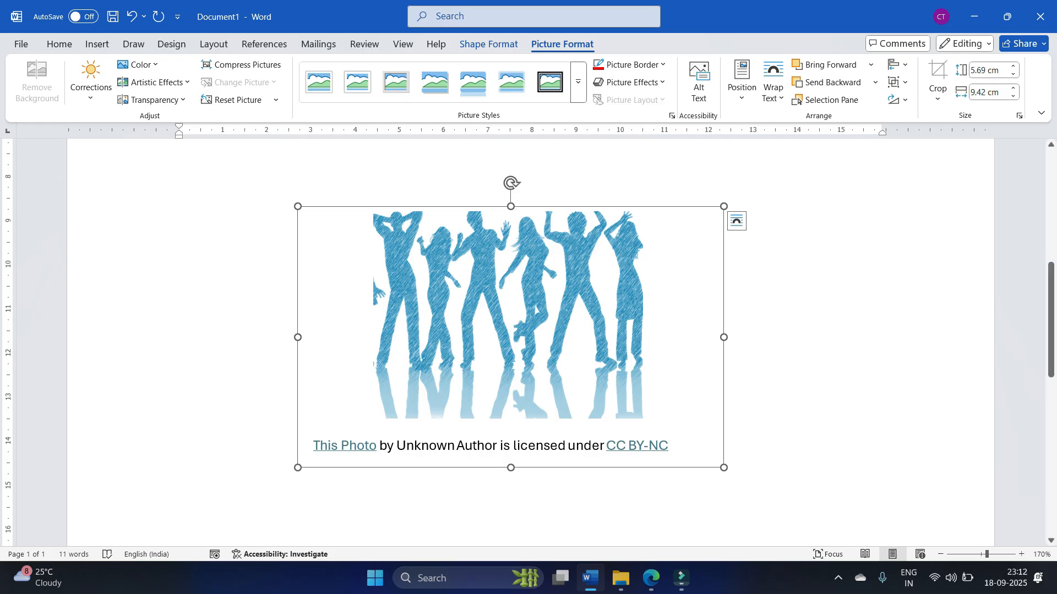
Step: Draw a smiley face shape about 5.88 cm by 5.9 cm to the right of the apple icon
scroll(204, 186, "up", 5)
left_click(204, 187)
left_click(97, 45)
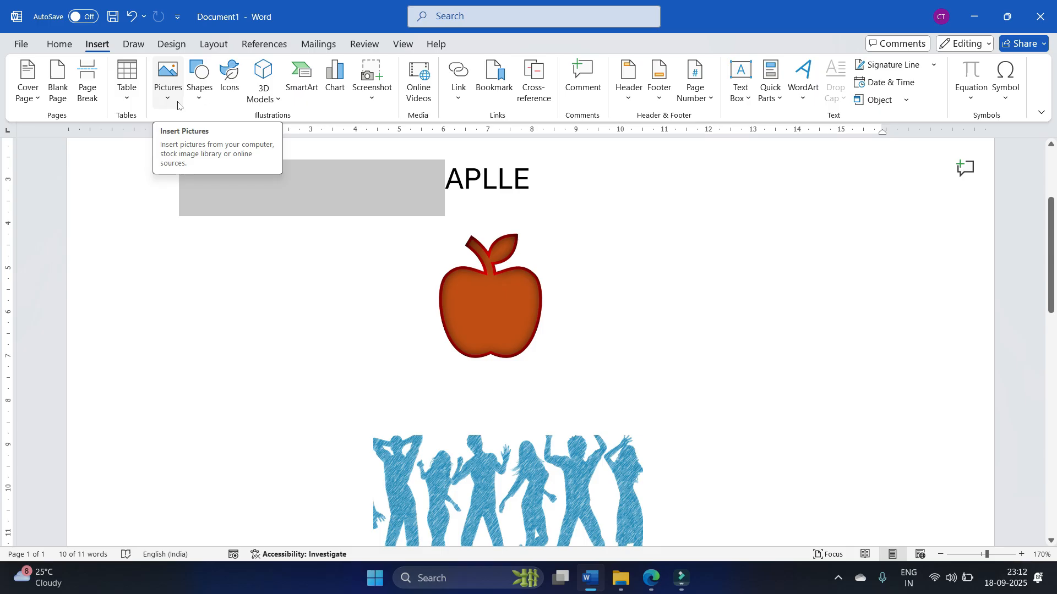
left_click(200, 91)
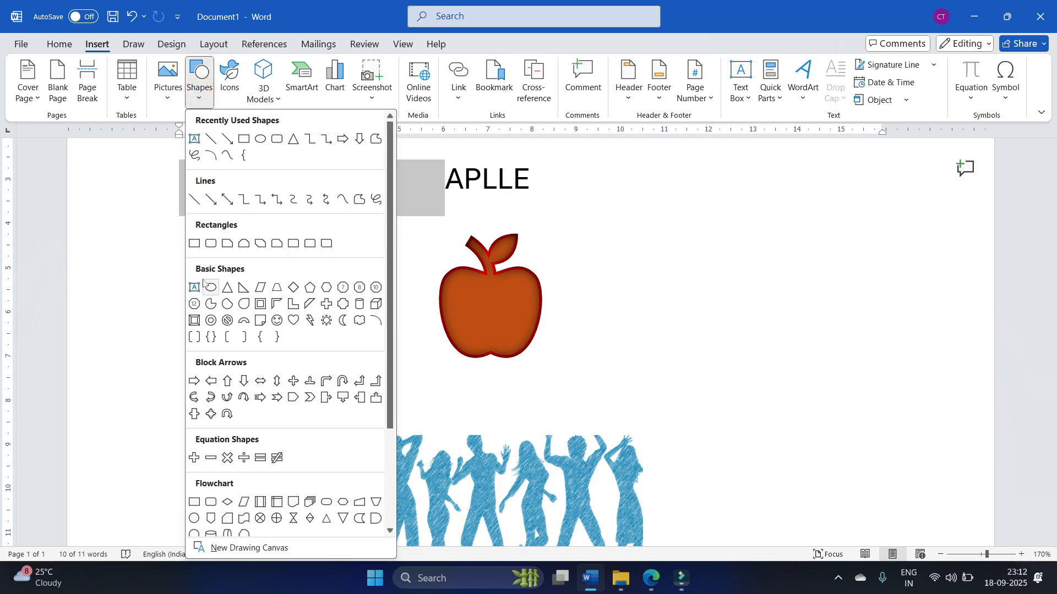
left_click(277, 321)
left_click_drag(592, 199, 862, 458)
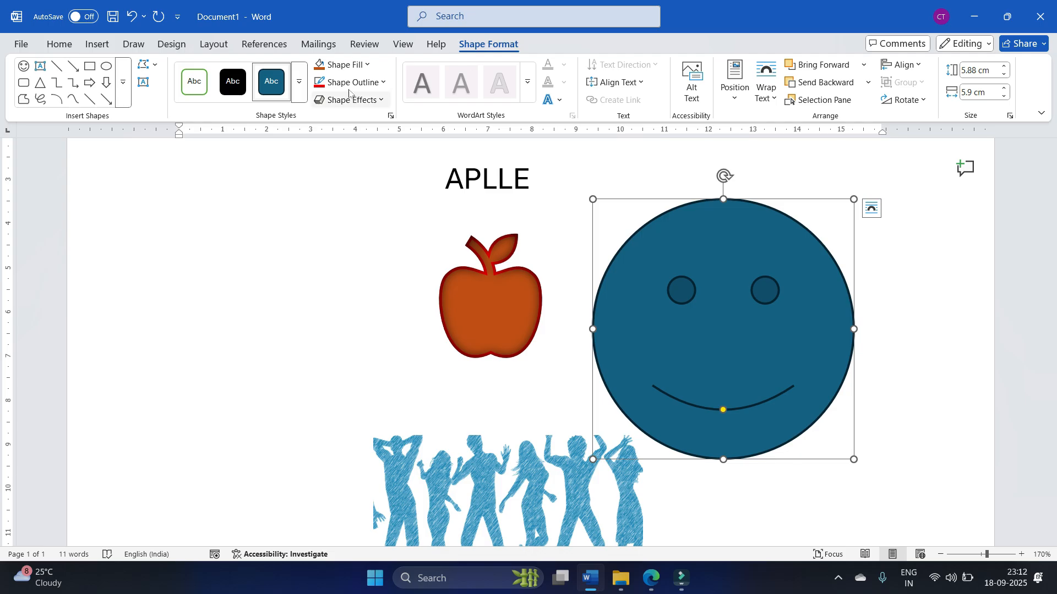
Step: Apply the orange shape style with a white outline to the smiley face and set its fill to light green
left_click(299, 82)
left_click(265, 193)
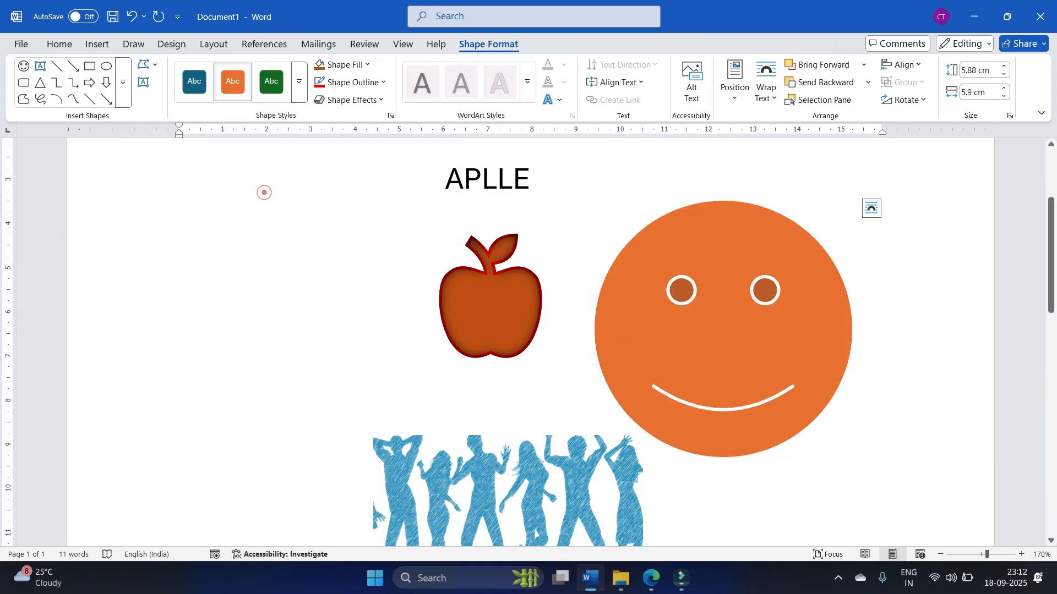
left_click(356, 65)
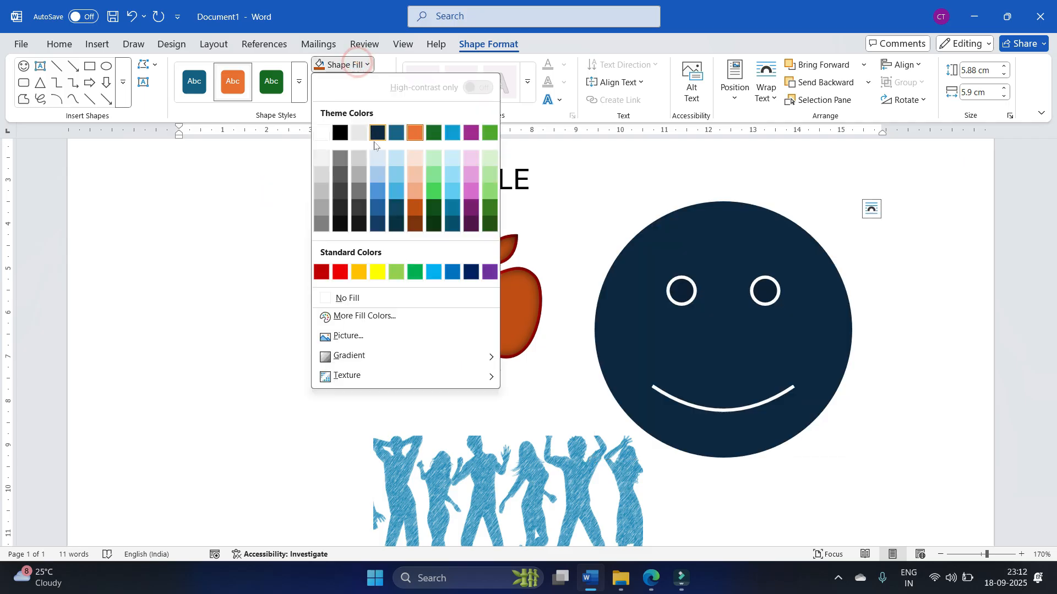
left_click(438, 197)
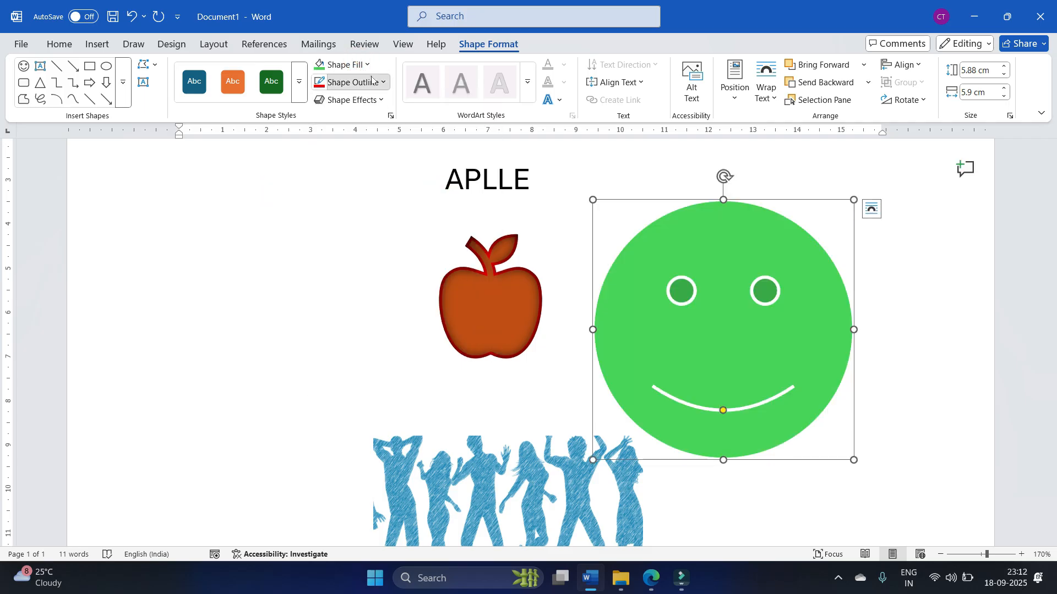
Step: Set the smiley face's outline weight to 3 pt and add a pink glow effect around it
left_click(352, 82)
mouse_move(378, 353)
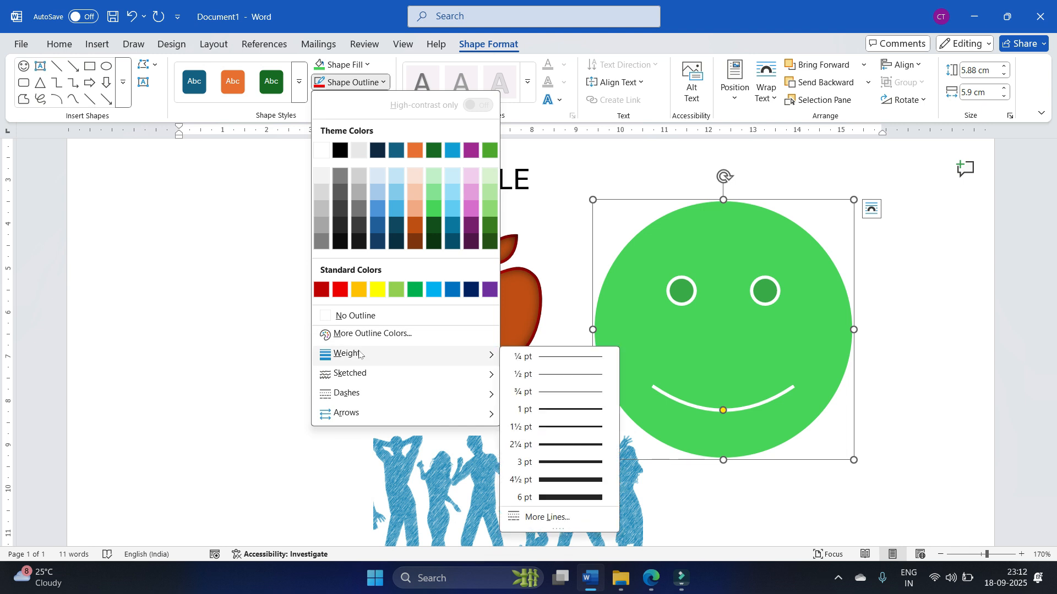
left_click(568, 462)
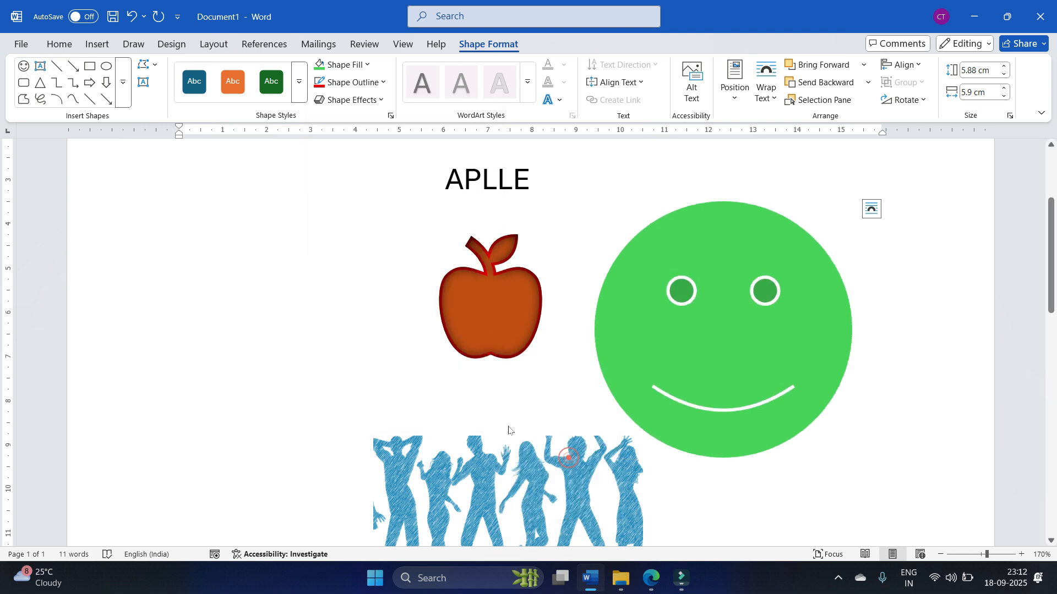
left_click(377, 99)
mouse_move(388, 208)
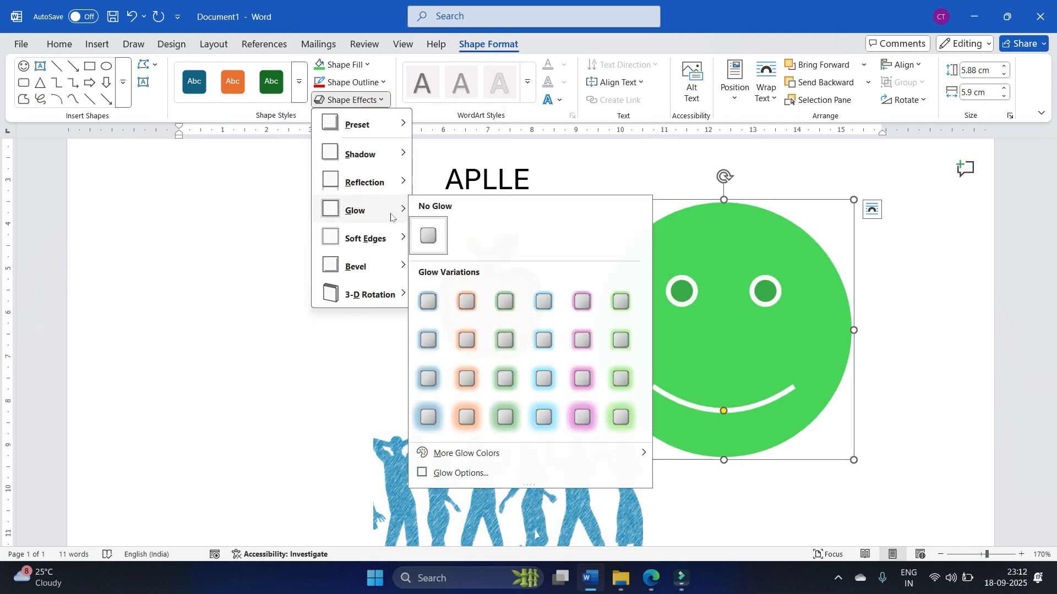
left_click(586, 379)
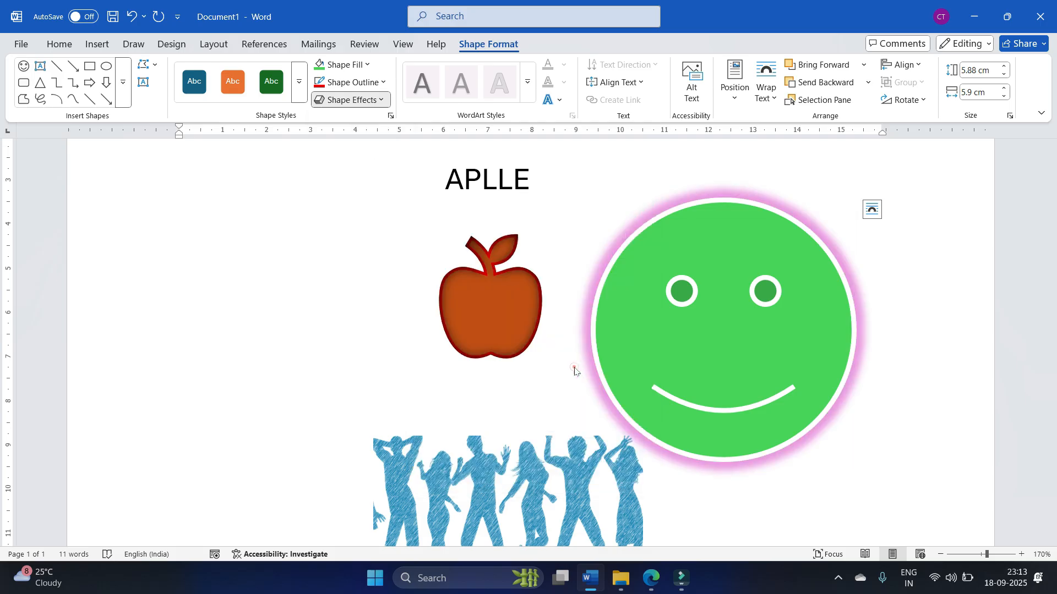
Step: Apply a Warp text transform to the smiley face and move the shape slightly up and right, away from the apple icon
left_click(551, 100)
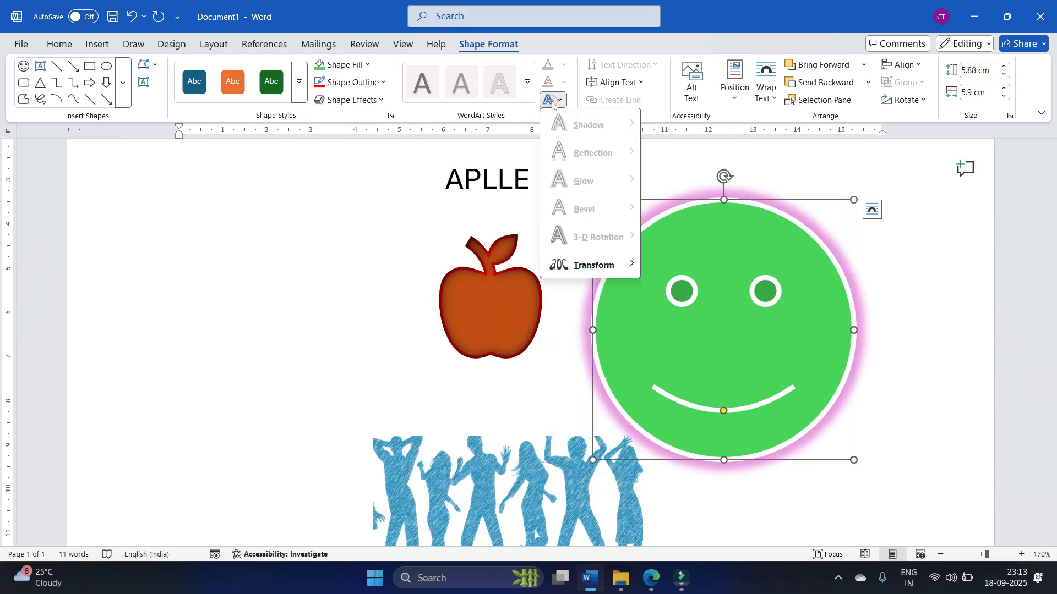
mouse_move(618, 265)
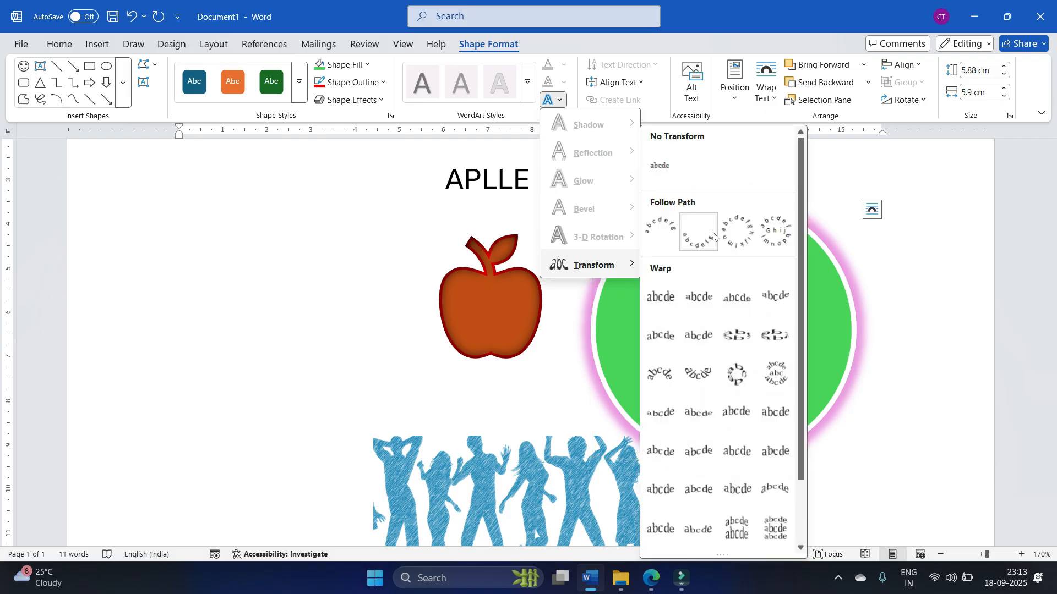
left_click(703, 343)
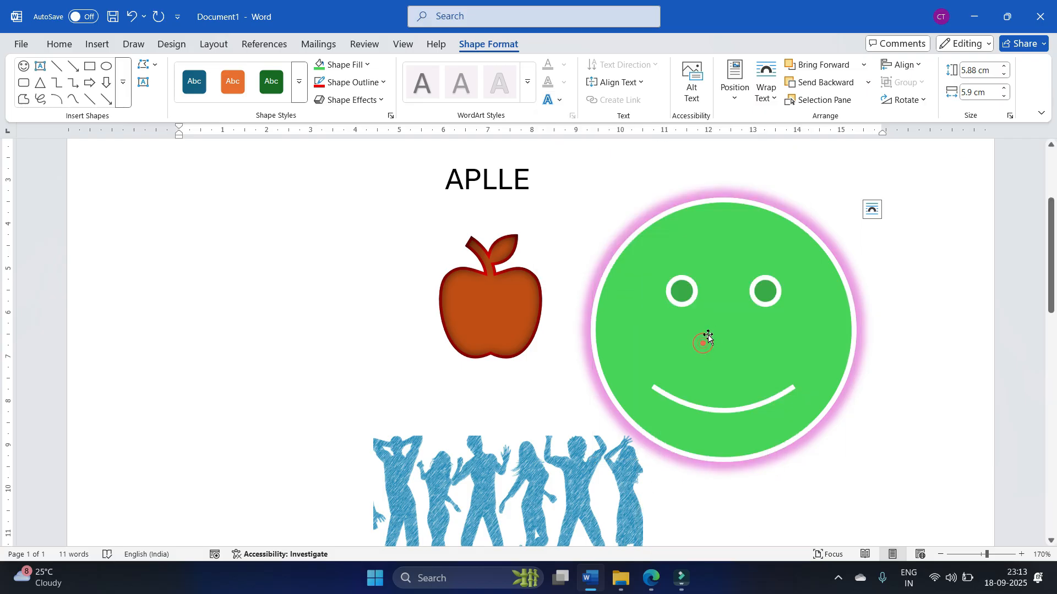
left_click_drag(715, 320, 769, 308)
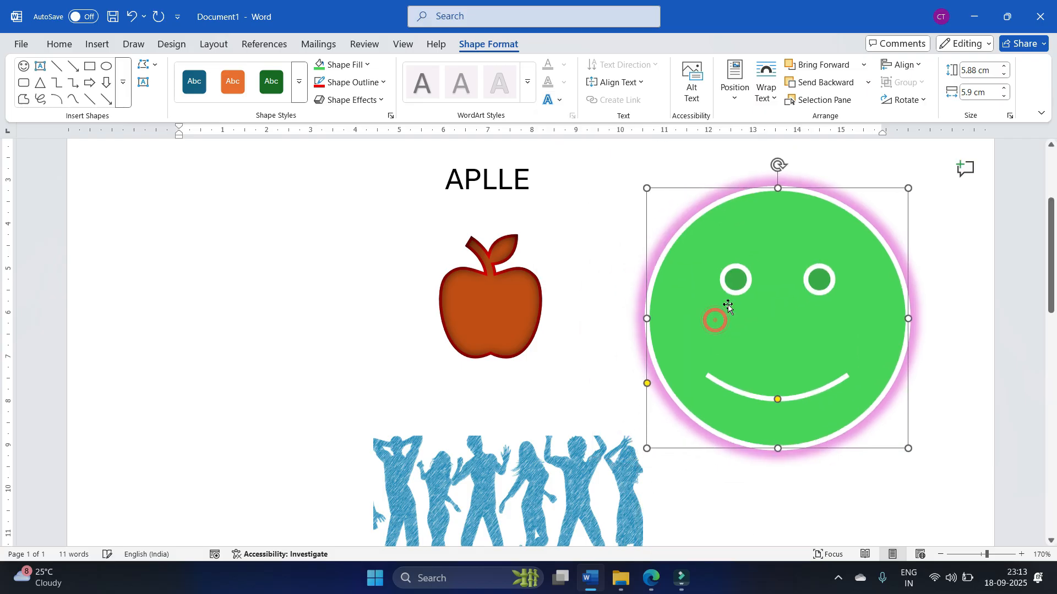
left_click(549, 101)
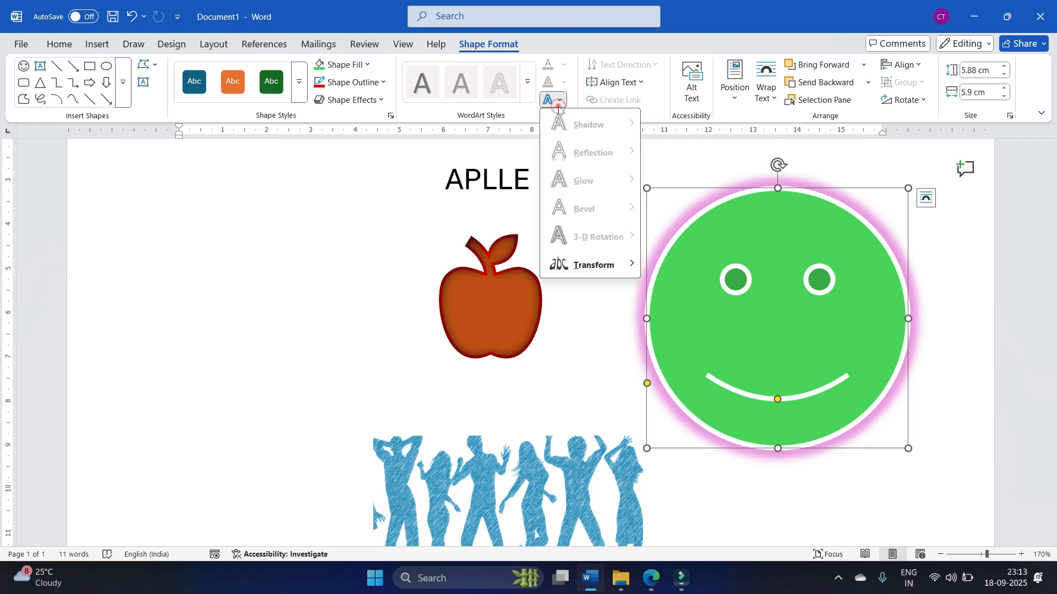
left_click(782, 272)
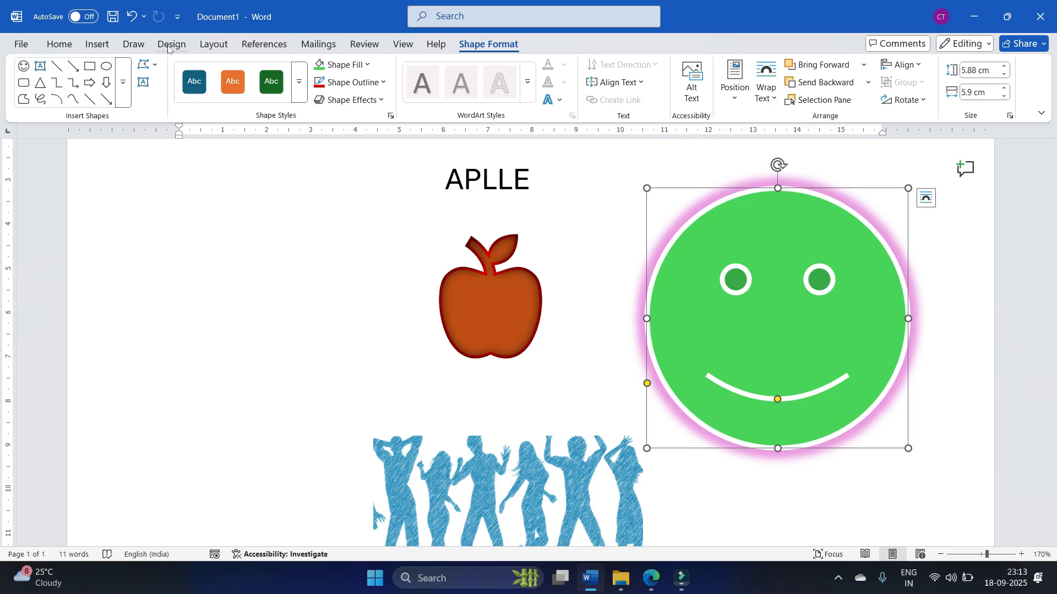
Step: Insert the filled contact book stock icon beside the apple and enlarge it to roughly twice its inserted size
left_click(93, 45)
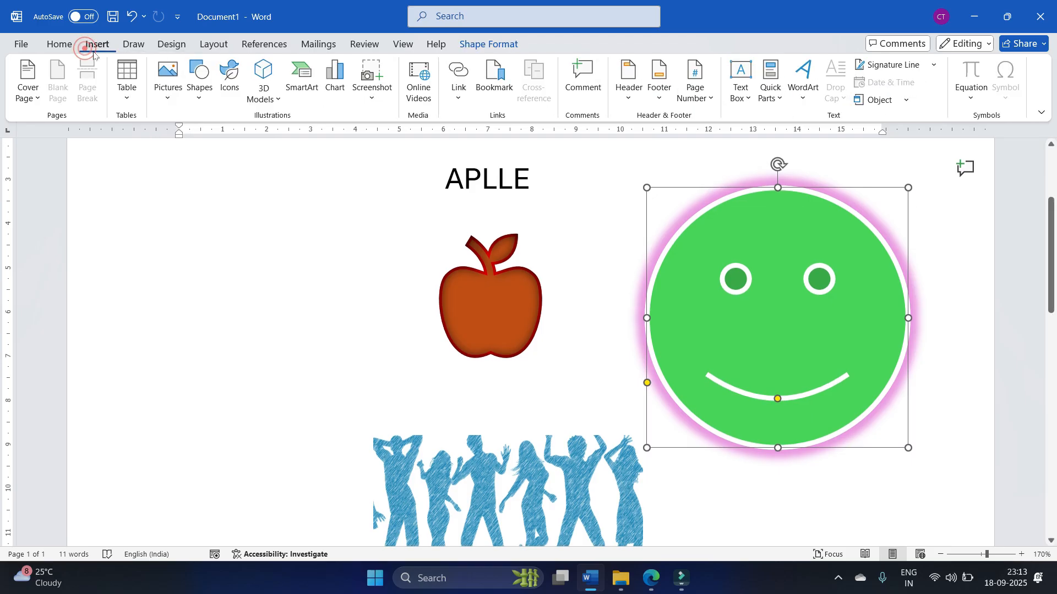
left_click(160, 104)
left_click(220, 97)
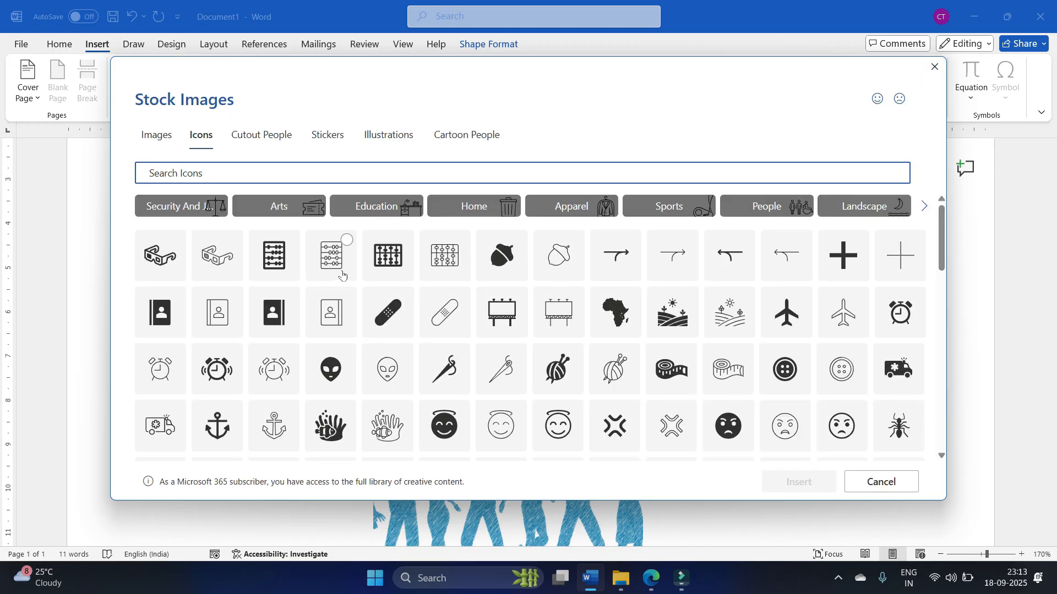
left_click(164, 319)
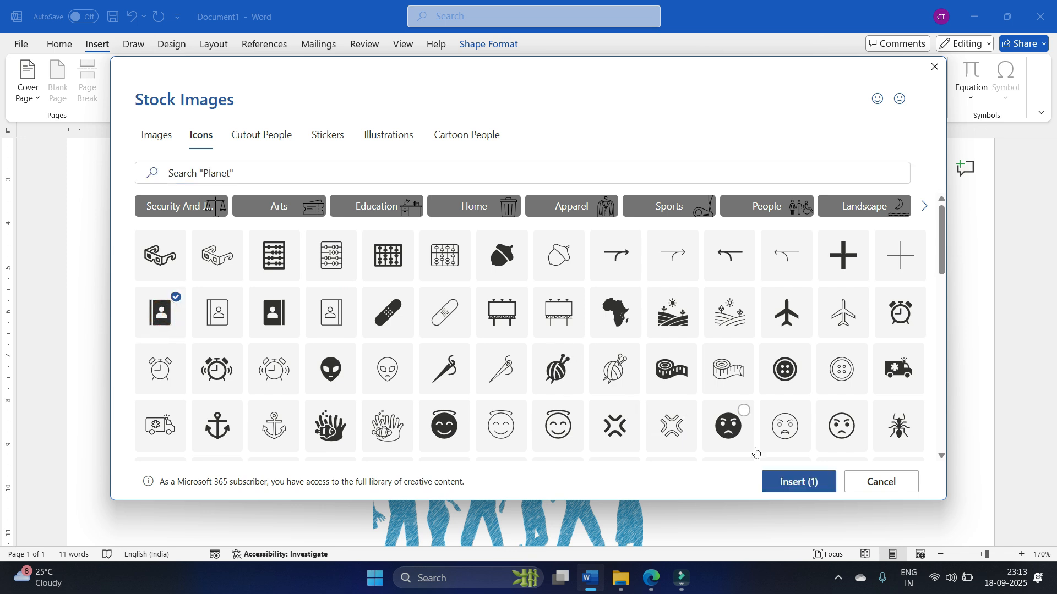
left_click(807, 491)
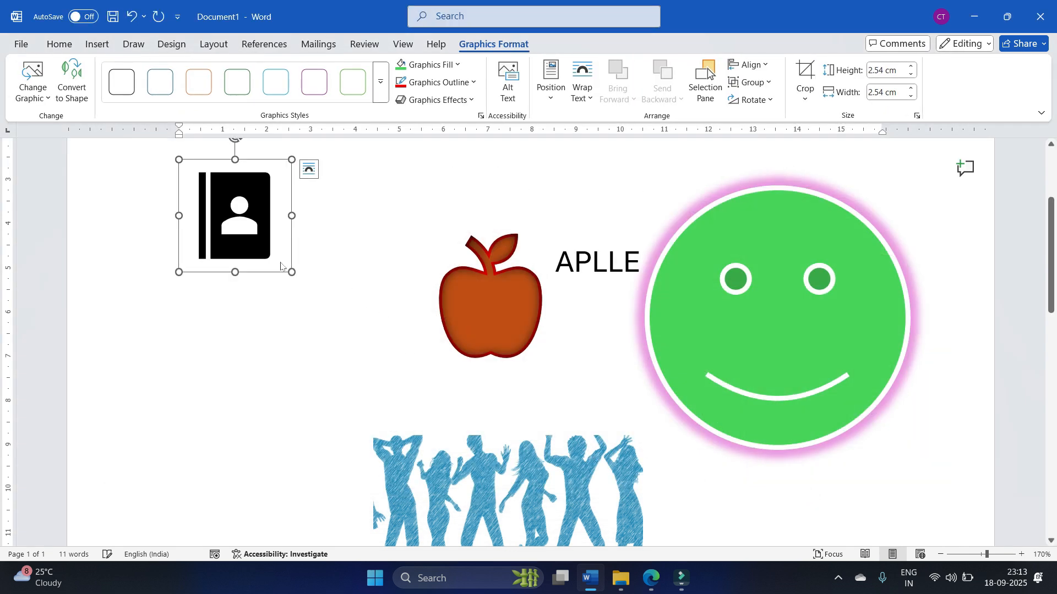
left_click_drag(291, 272, 391, 381)
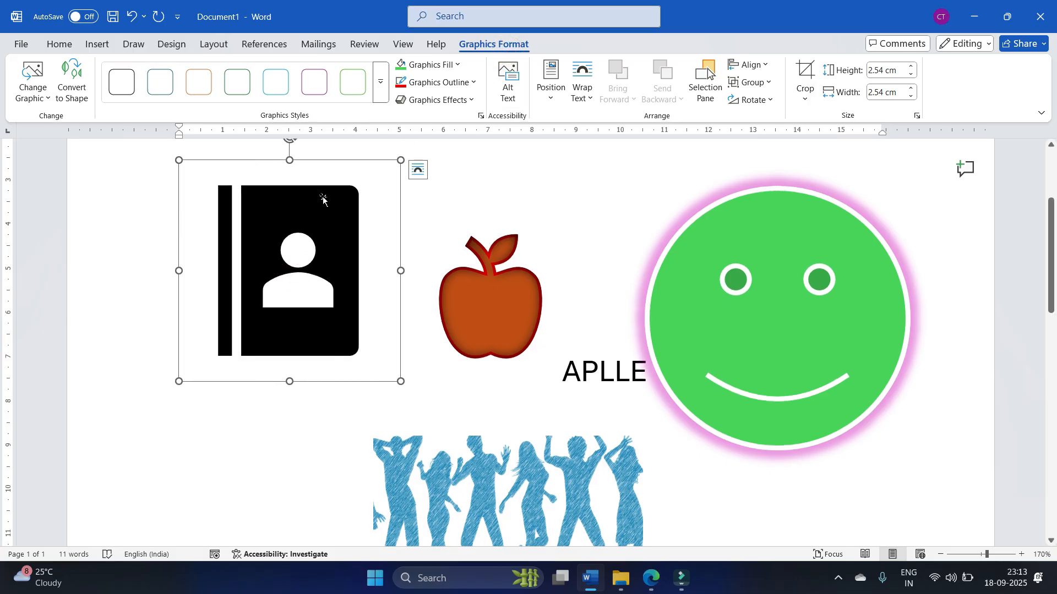
Step: Delete all content from the document, including the contact book, apple, dance picture, text and smiley face
left_click(774, 276)
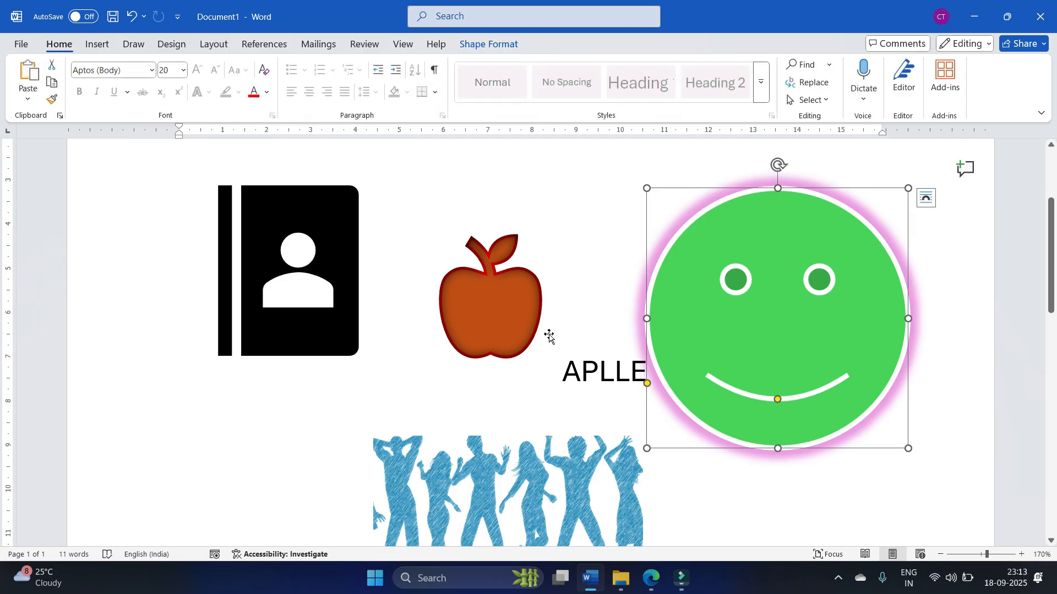
key("ctrl")
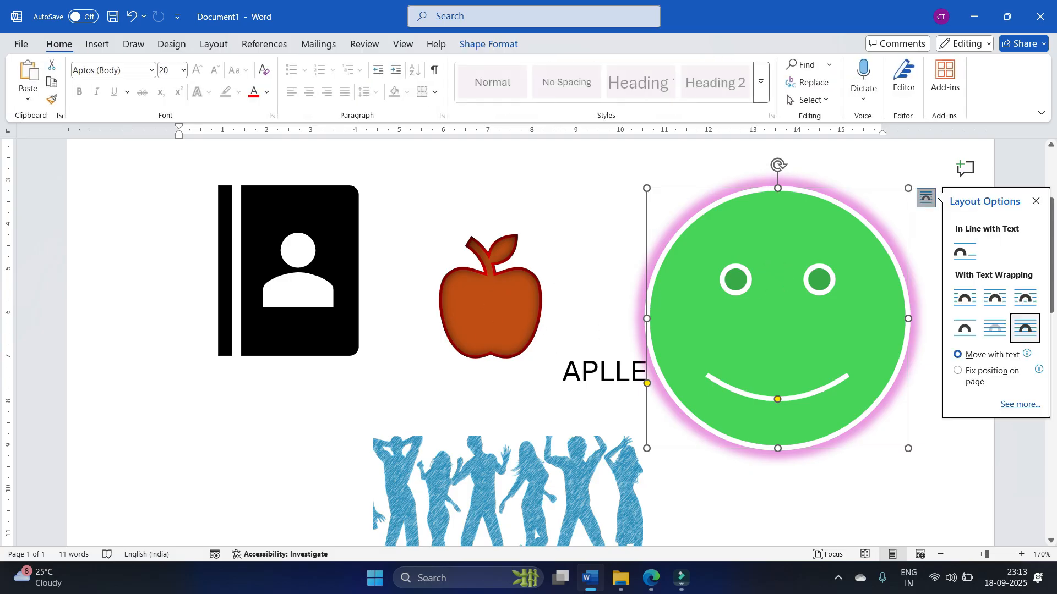
left_click(236, 247)
key("ctrl+a")
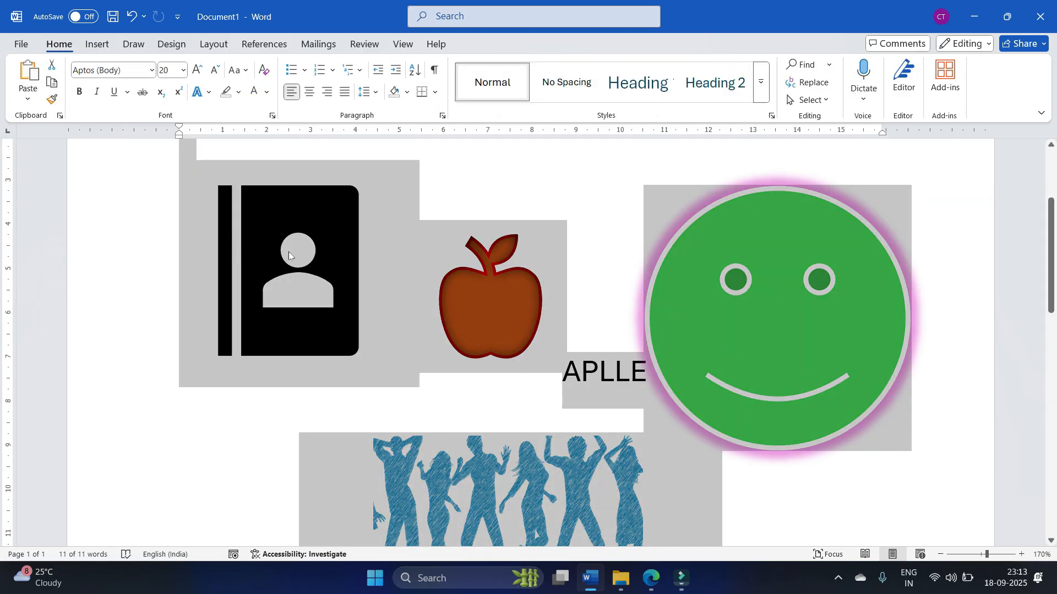
key("Delete")
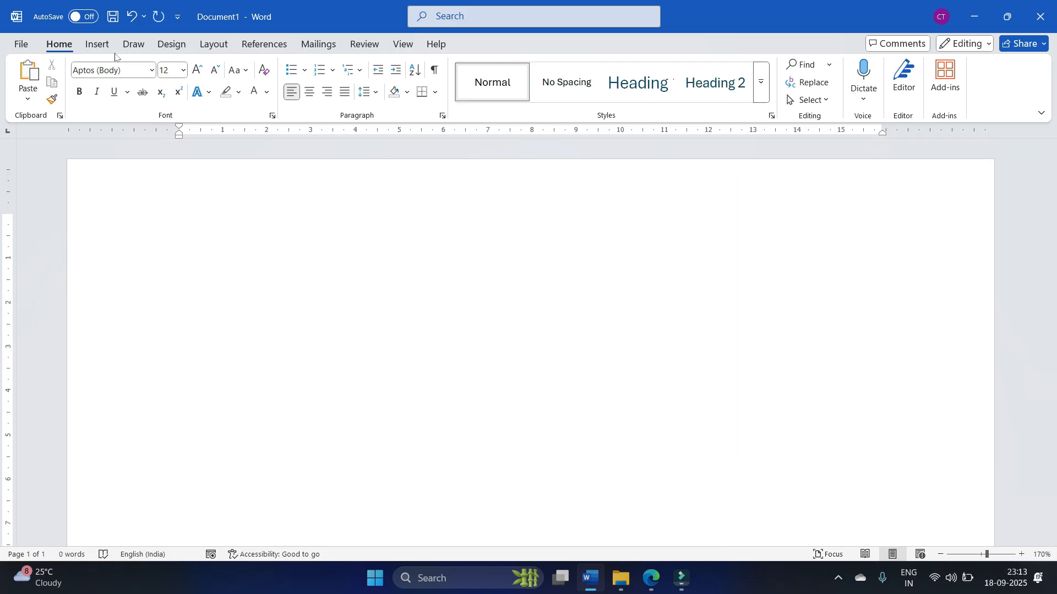
left_click(98, 45)
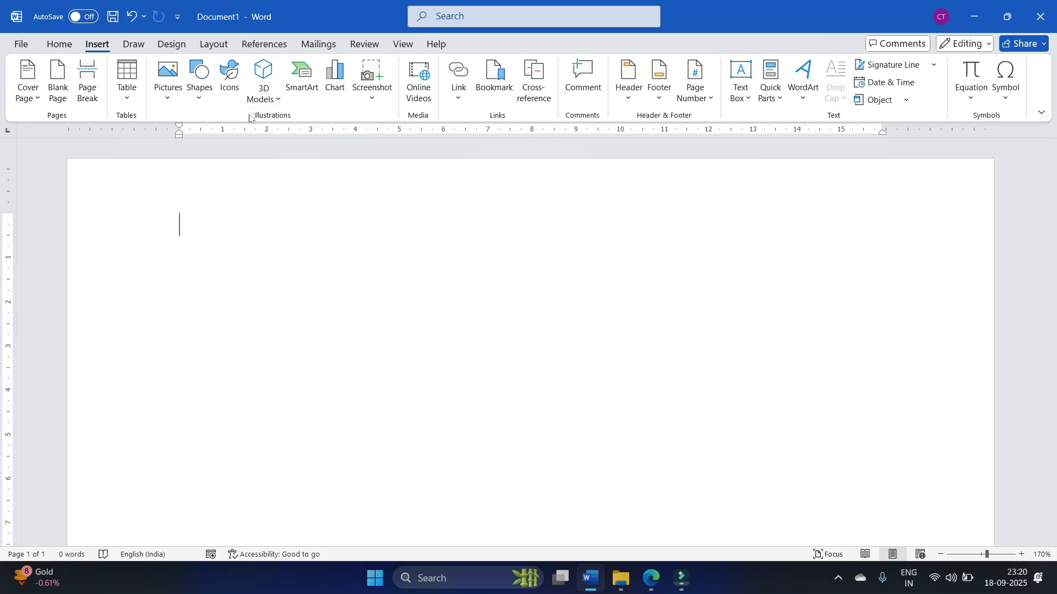
left_click(274, 104)
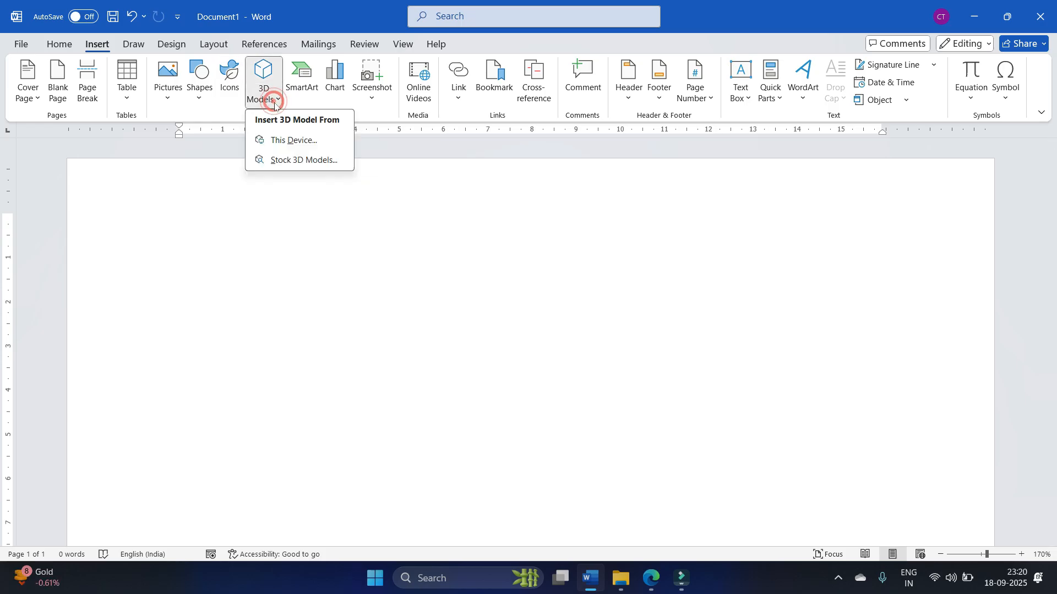
left_click(287, 142)
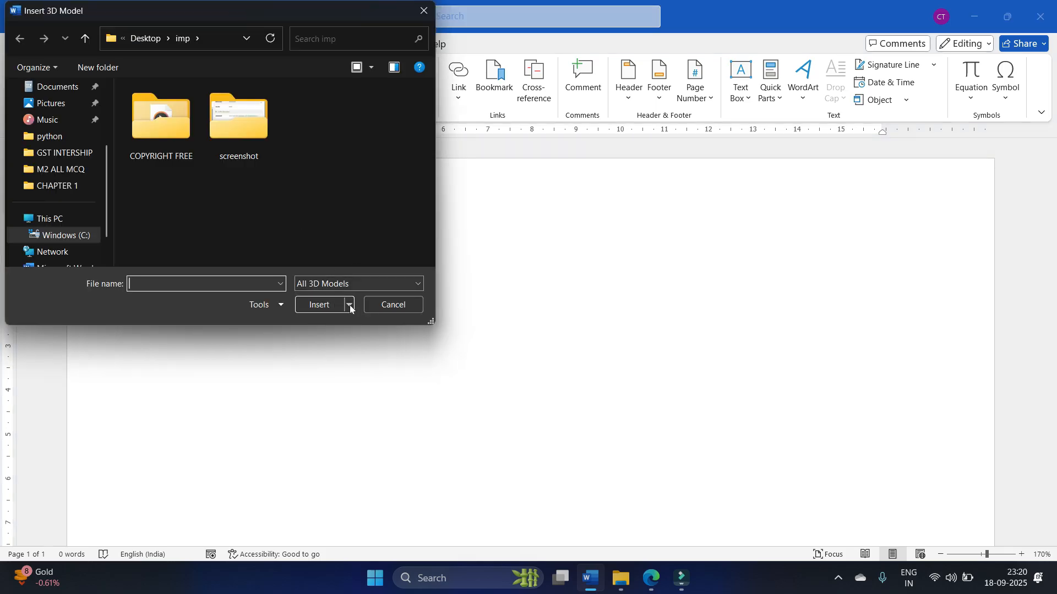
left_click(429, 5)
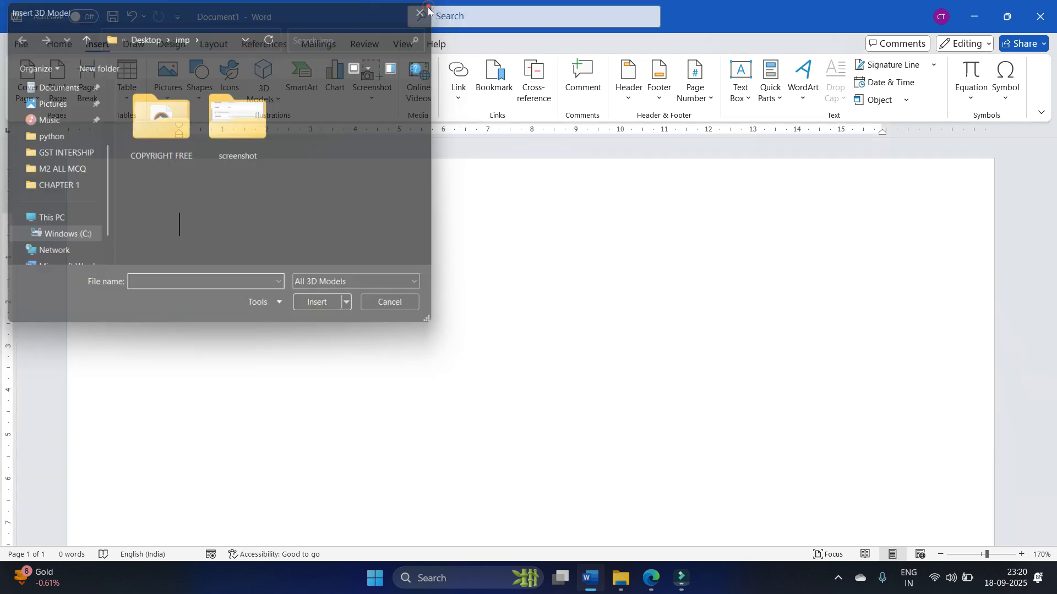
Step: Insert the animated T-rex dinosaur from the All Animated Models category of the stock 3D models
left_click(275, 104)
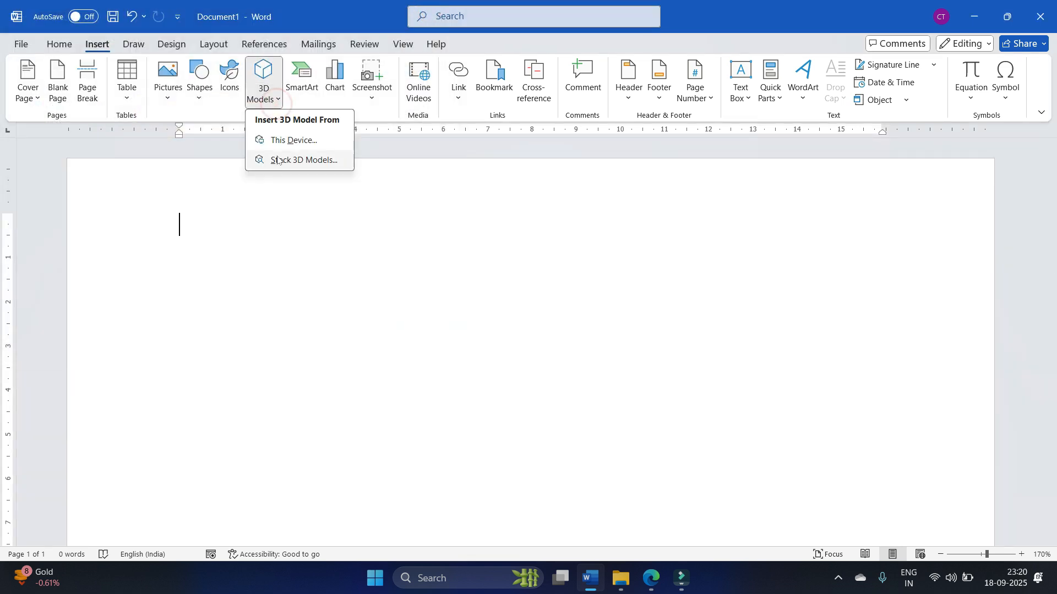
left_click(316, 165)
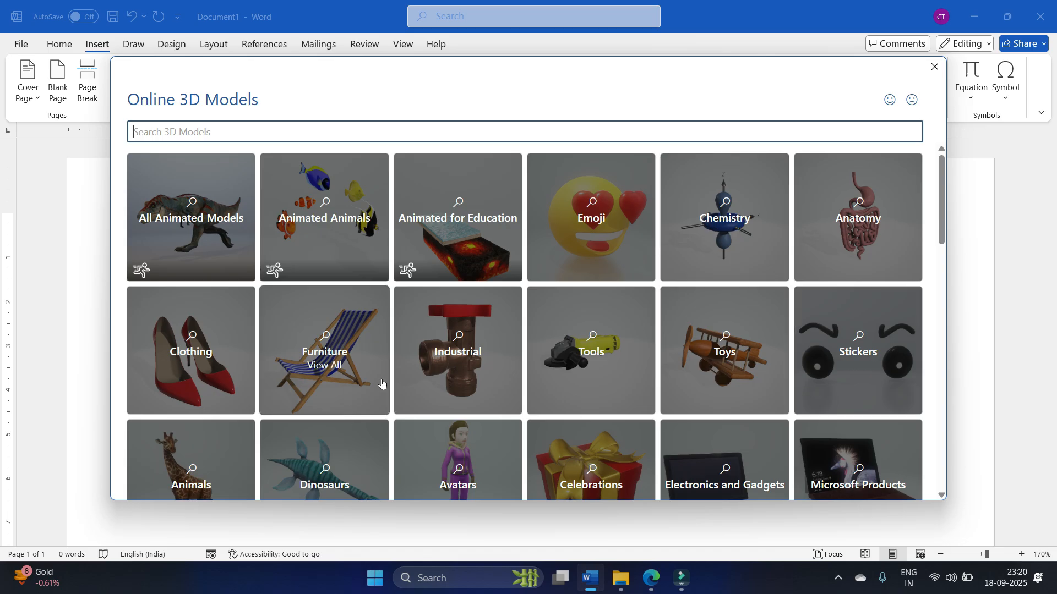
scroll(671, 378, "down", 3)
scroll(330, 380, "down", 3)
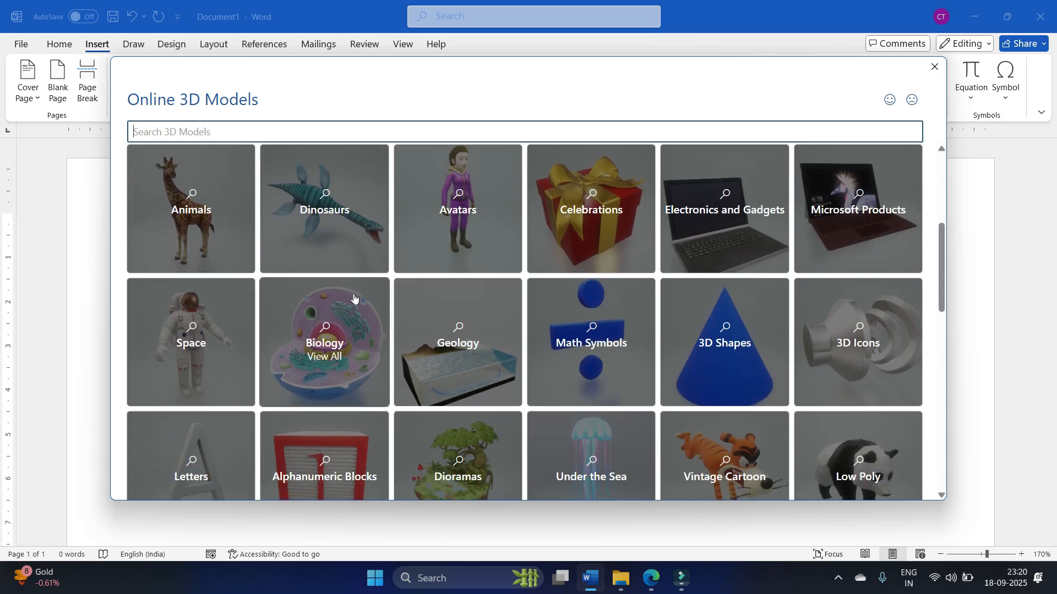
scroll(404, 319, "up", 3)
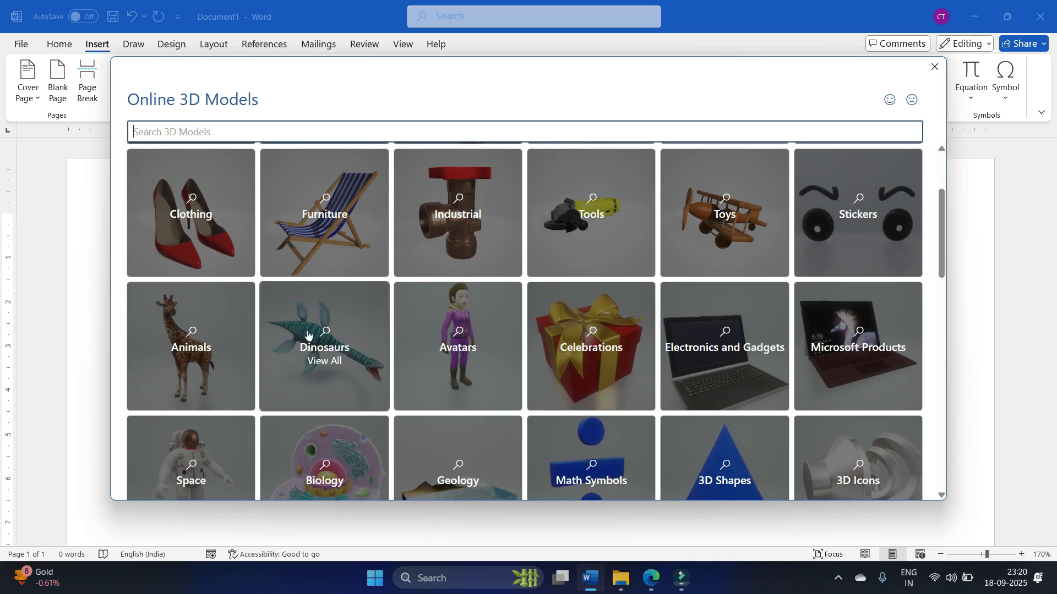
scroll(330, 380, "down", 3)
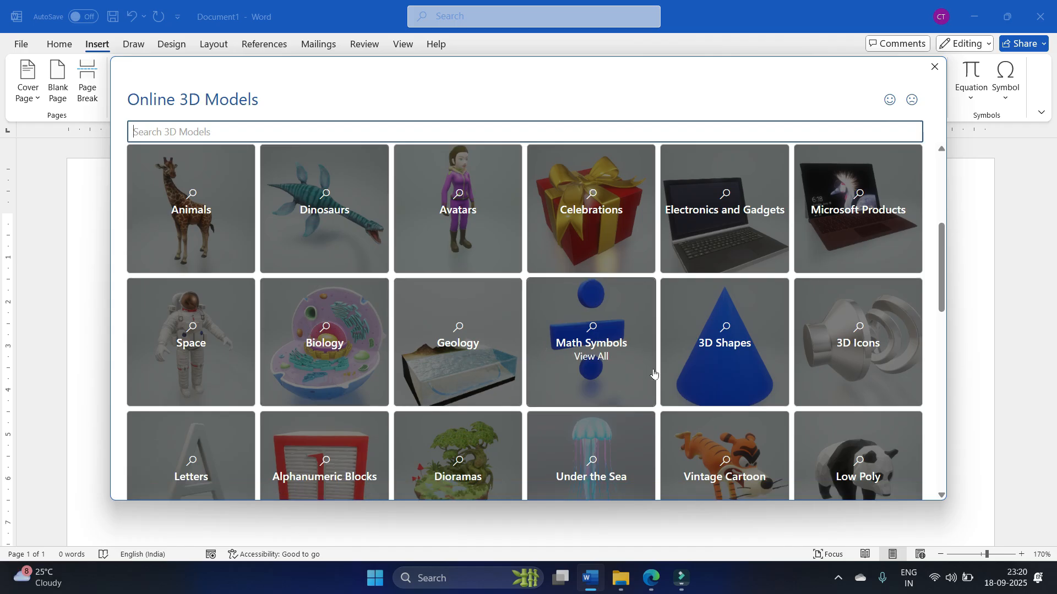
scroll(654, 374, "down", 8)
scroll(468, 404, "up", 11)
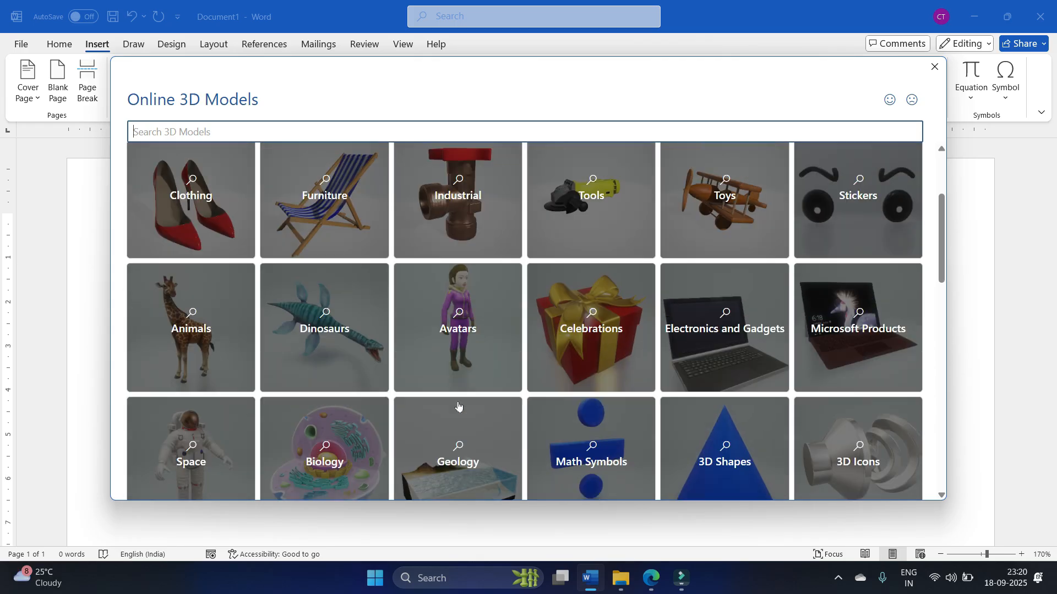
scroll(458, 406, "up", 3)
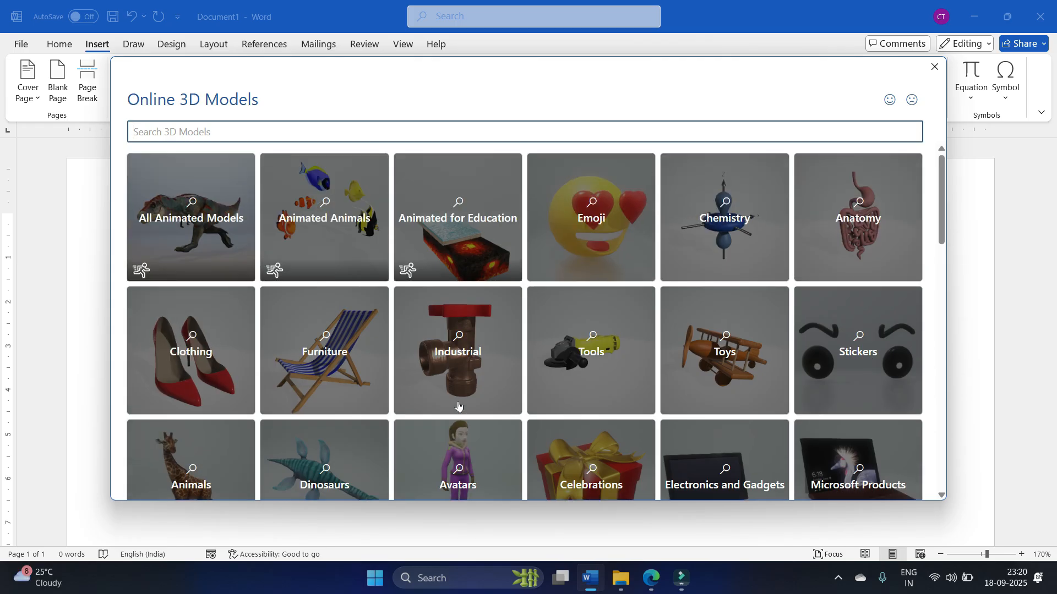
left_click(185, 222)
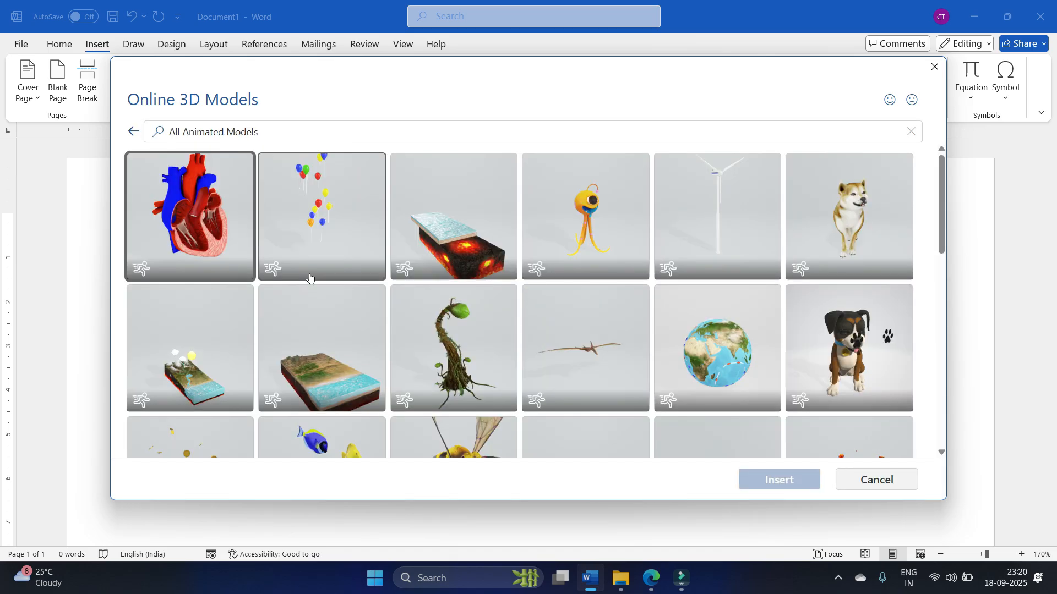
scroll(276, 299, "down", 5)
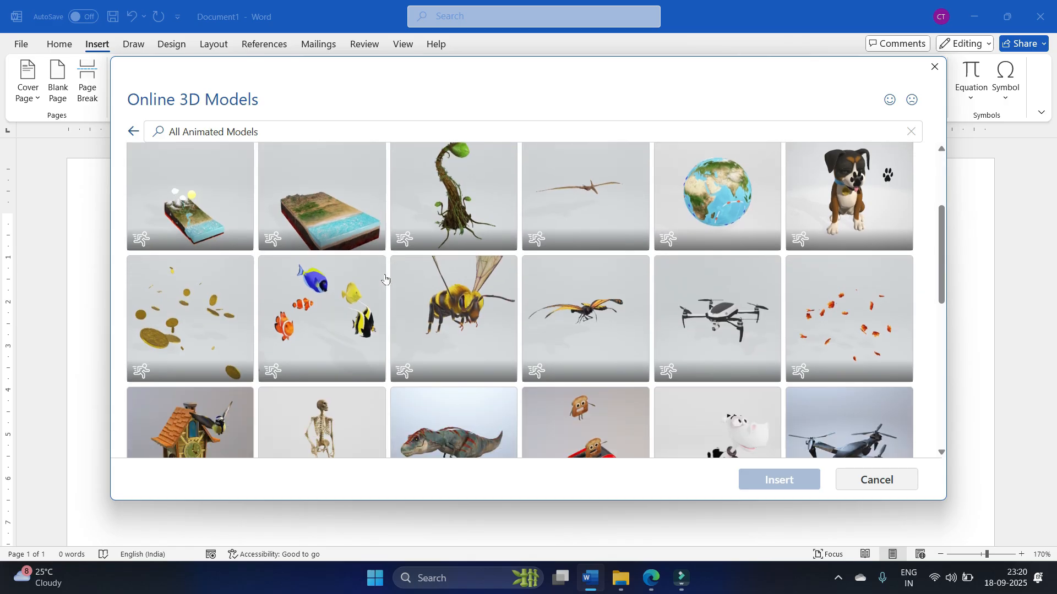
left_click(464, 341)
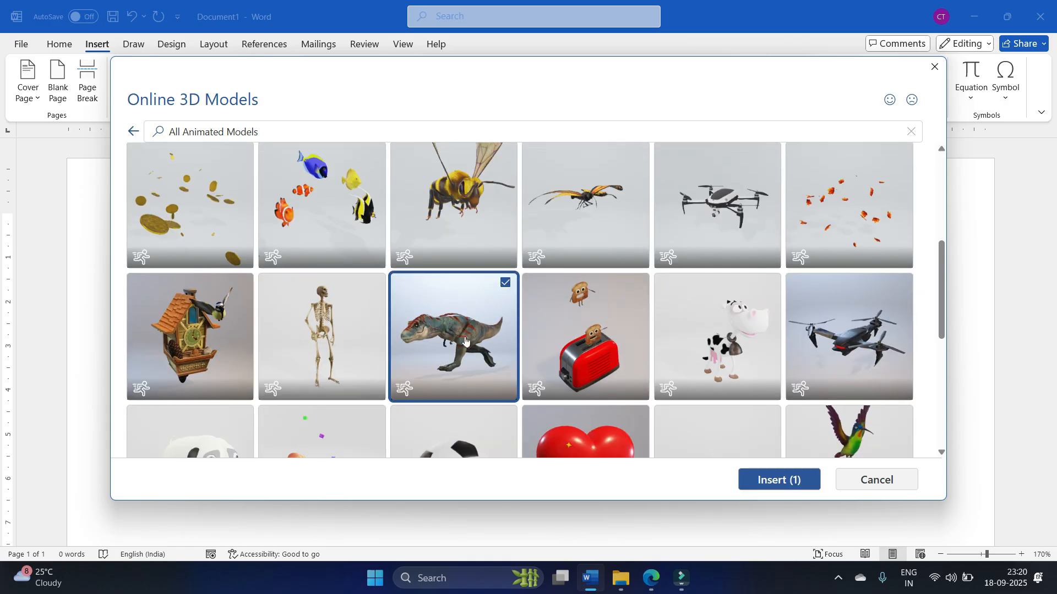
left_click(758, 479)
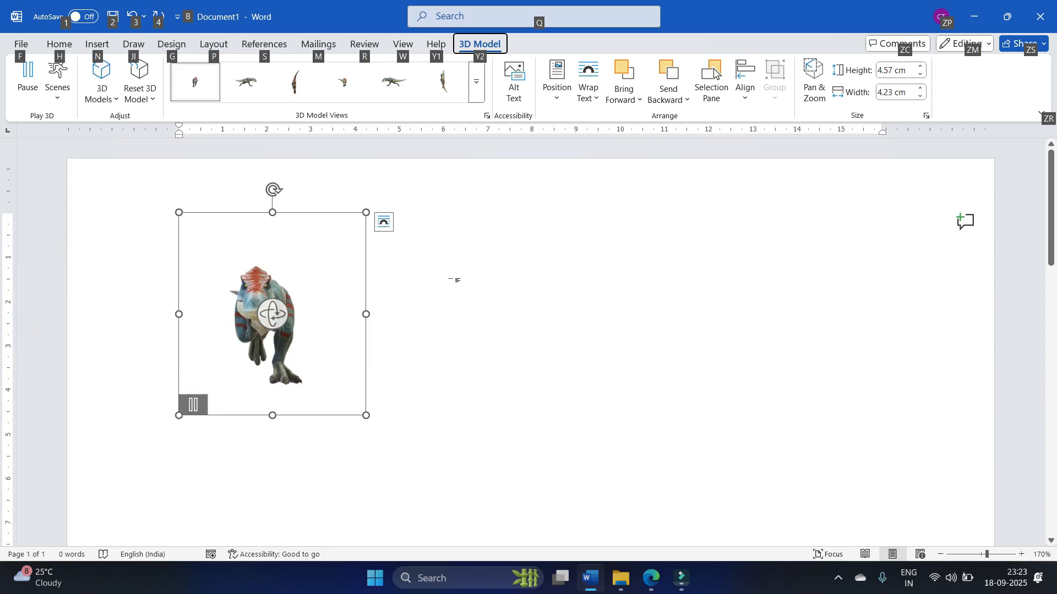
Step: Enlarge the dinosaur model to about 8.33 cm high by 7.71 cm wide and move it to the page's centre
left_click(452, 280)
left_click(285, 333)
left_click(307, 321)
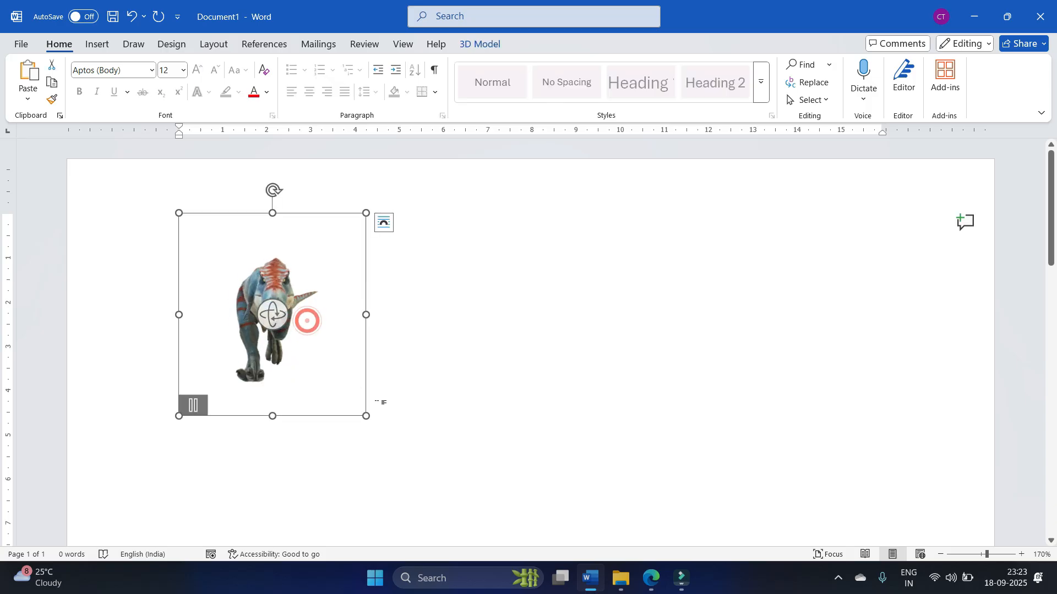
left_click_drag(366, 416, 538, 542)
left_click_drag(437, 478, 560, 361)
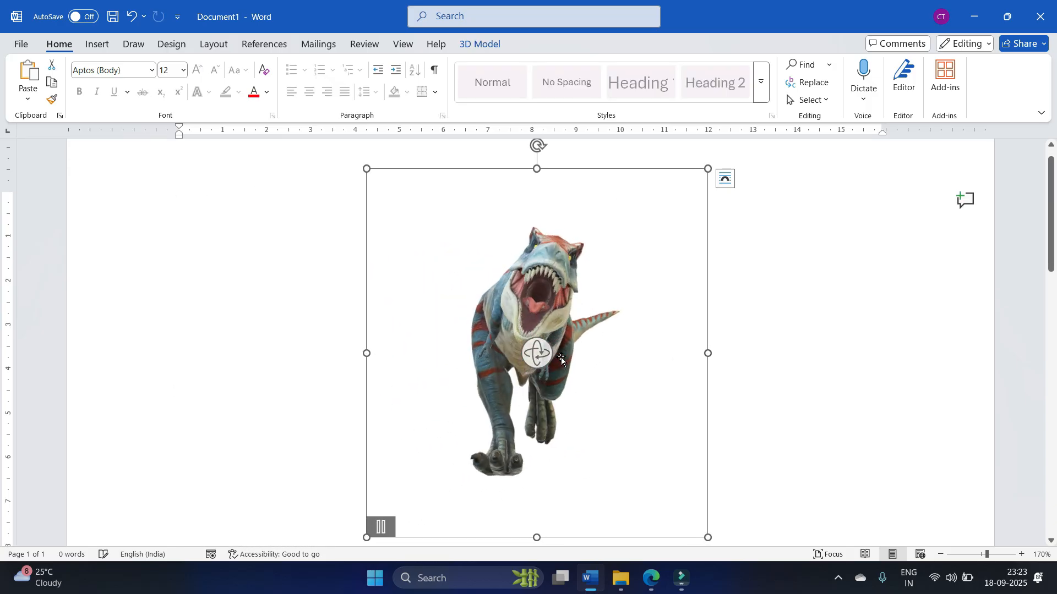
Step: Pause and resume the dinosaur's animation, and switch it through Scene 2 and Scene 3 to Scene 4
left_click(479, 44)
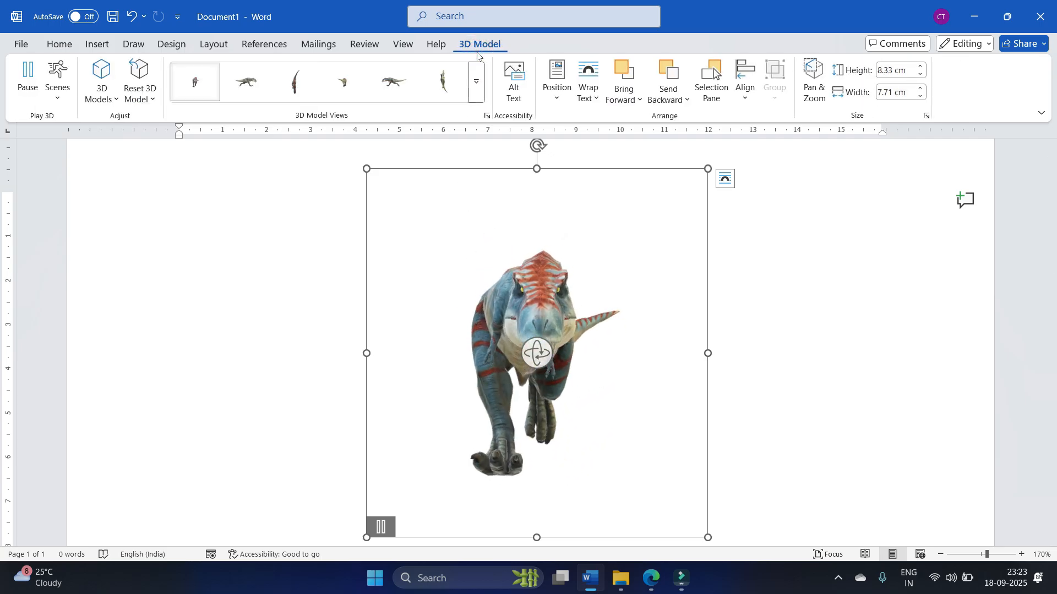
left_click(30, 86)
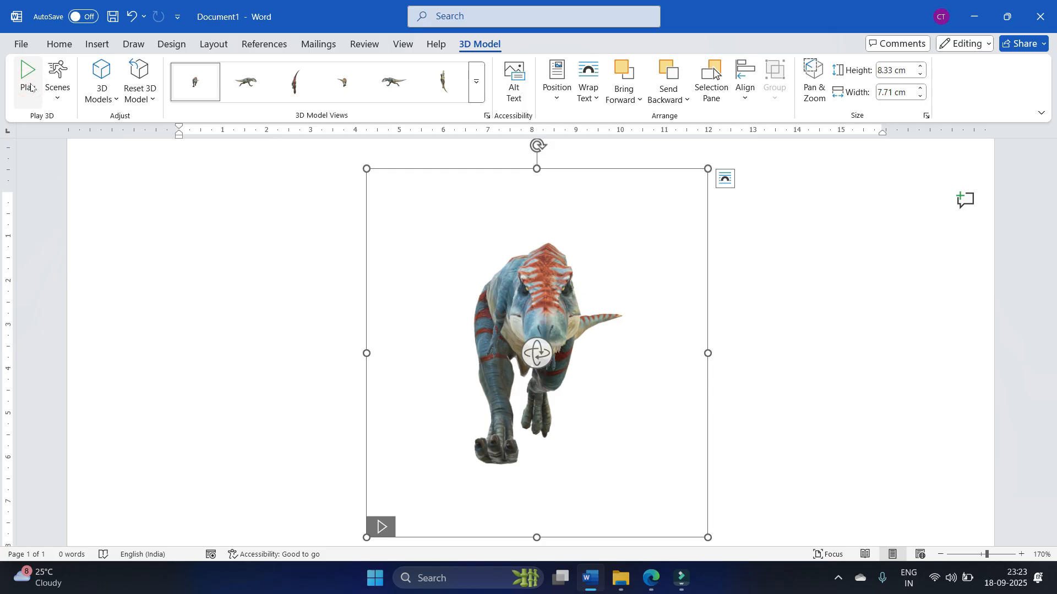
left_click(57, 95)
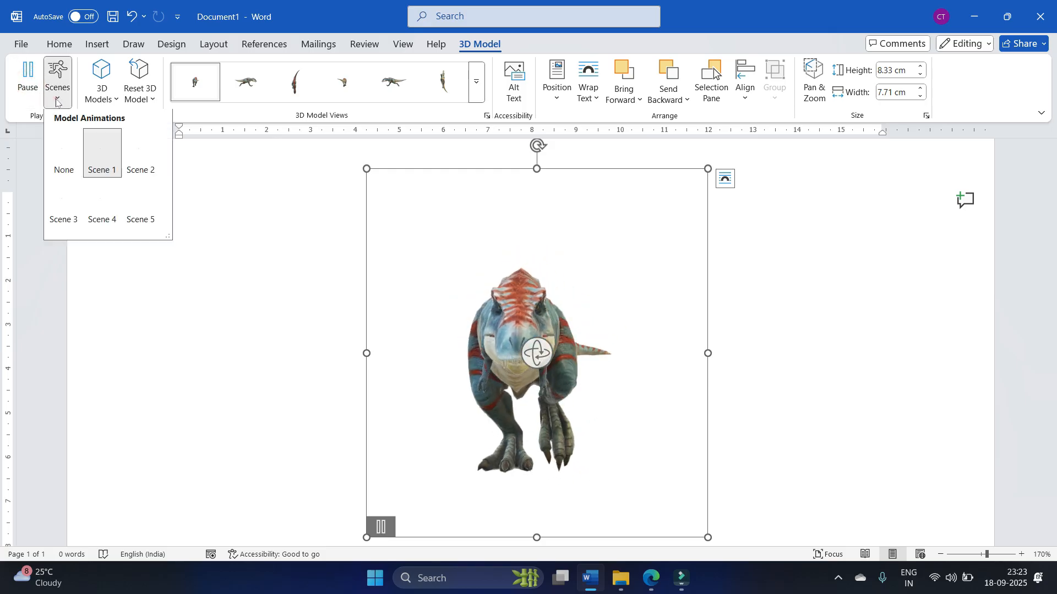
left_click(149, 152)
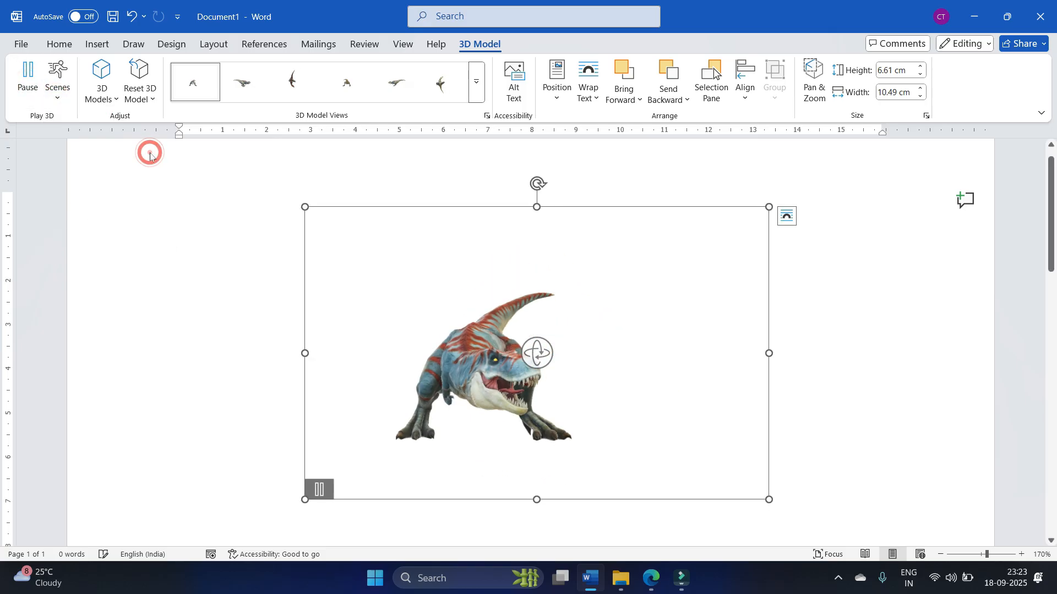
left_click(59, 101)
left_click(71, 213)
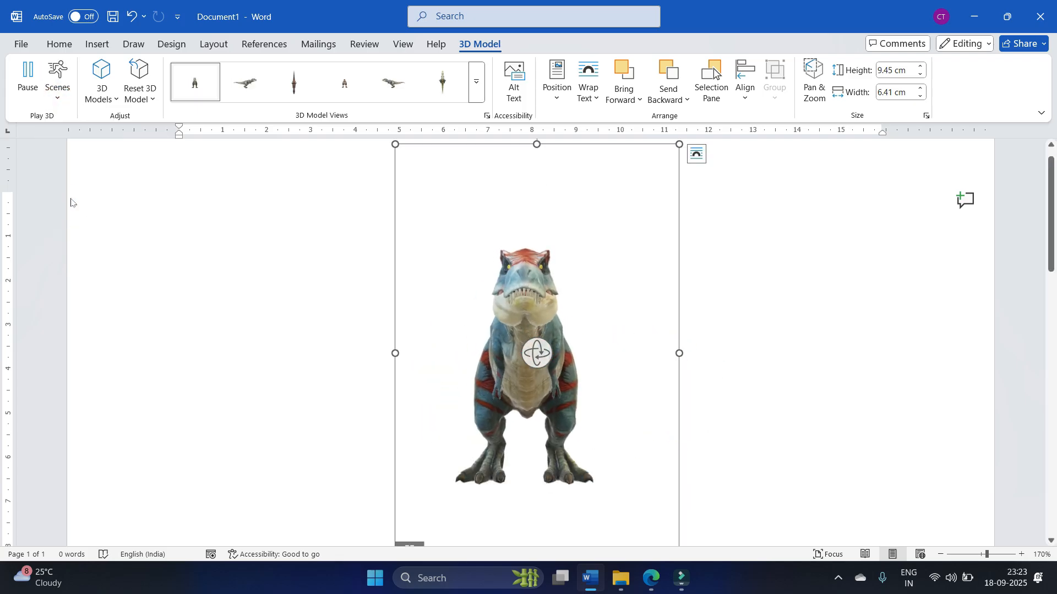
left_click(60, 96)
left_click(105, 209)
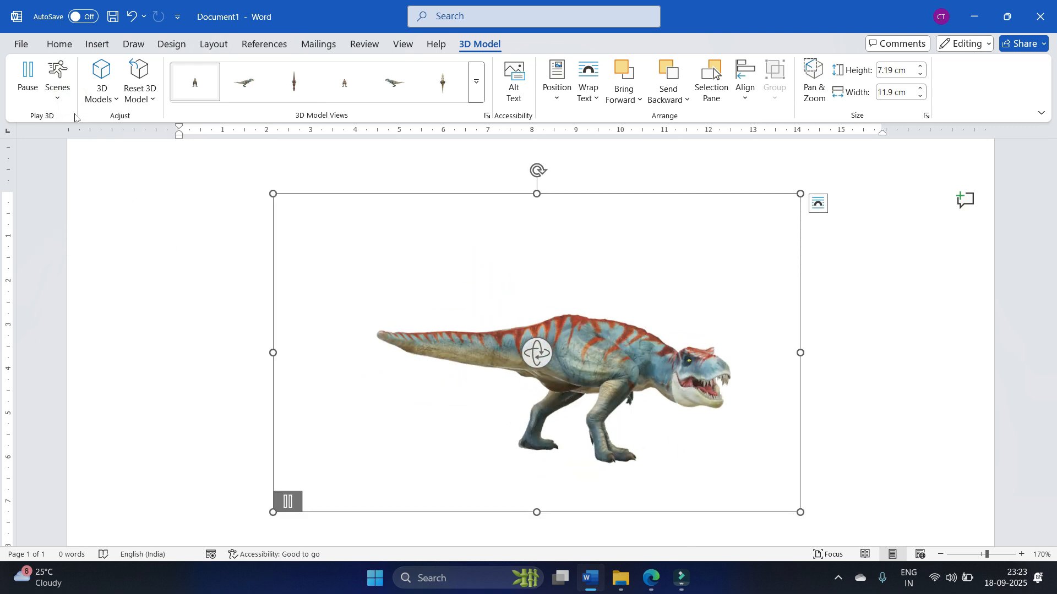
Step: Try the last preset 3D view on the dinosaur and change it to the left-facing preset seen from slightly above
left_click(480, 94)
left_click(435, 153)
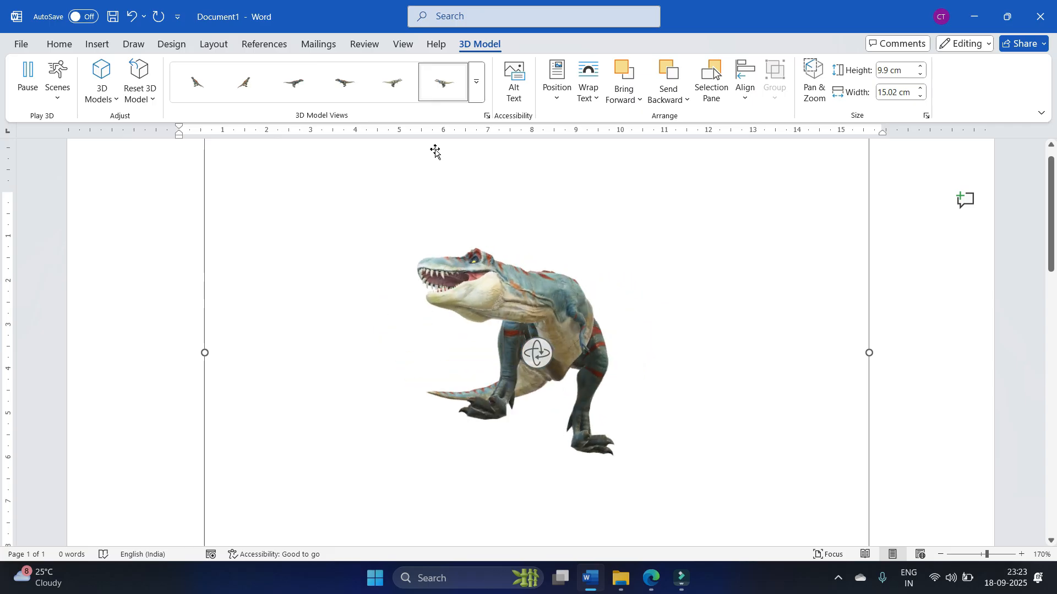
left_click(476, 94)
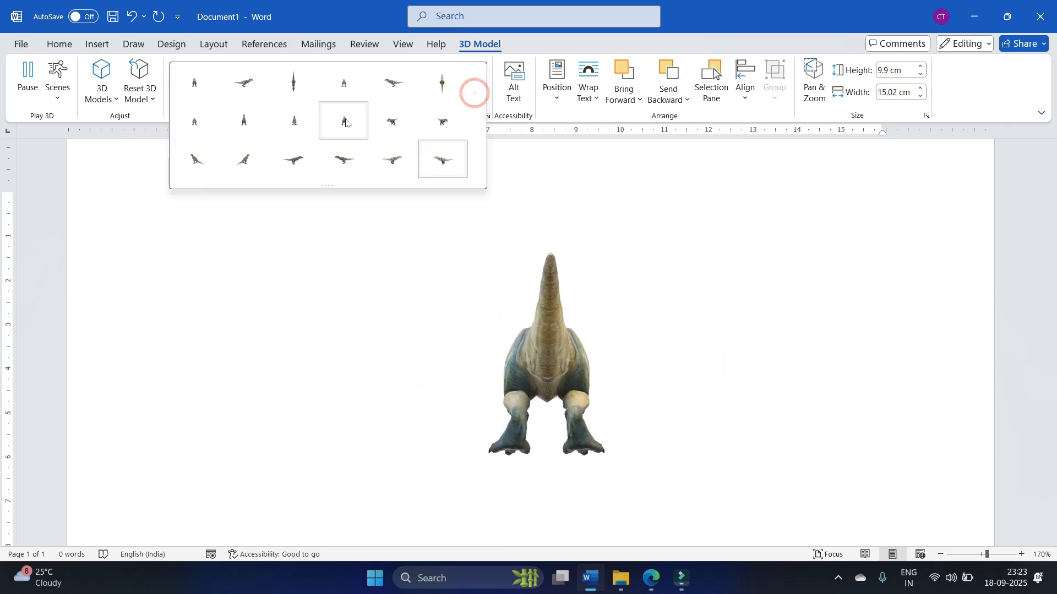
left_click(386, 128)
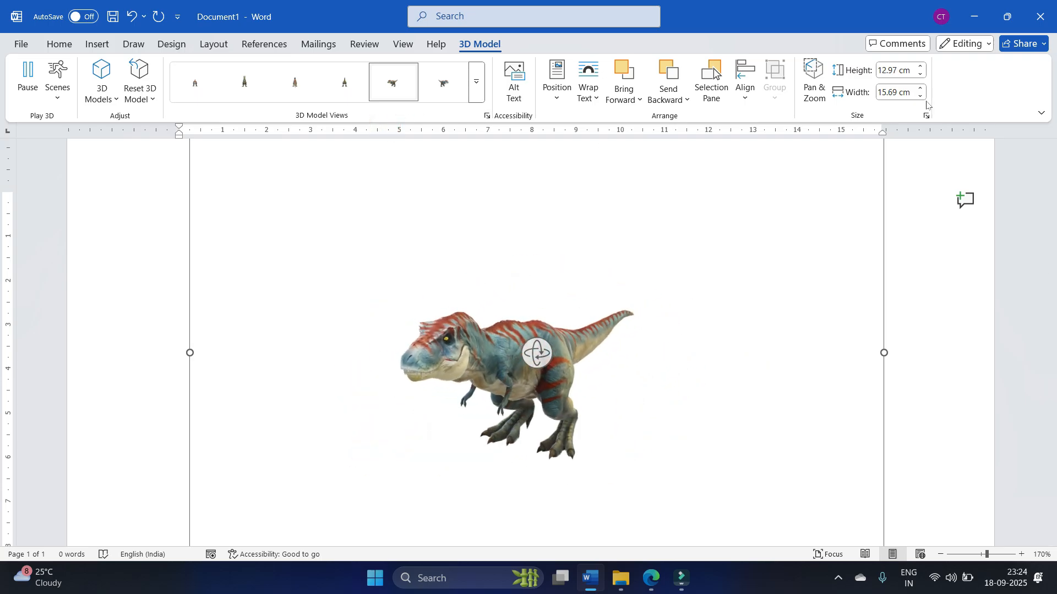
Step: Turn on Pan & Zoom for the dinosaur model and rotate it in 3D until it faces the front
left_click(817, 107)
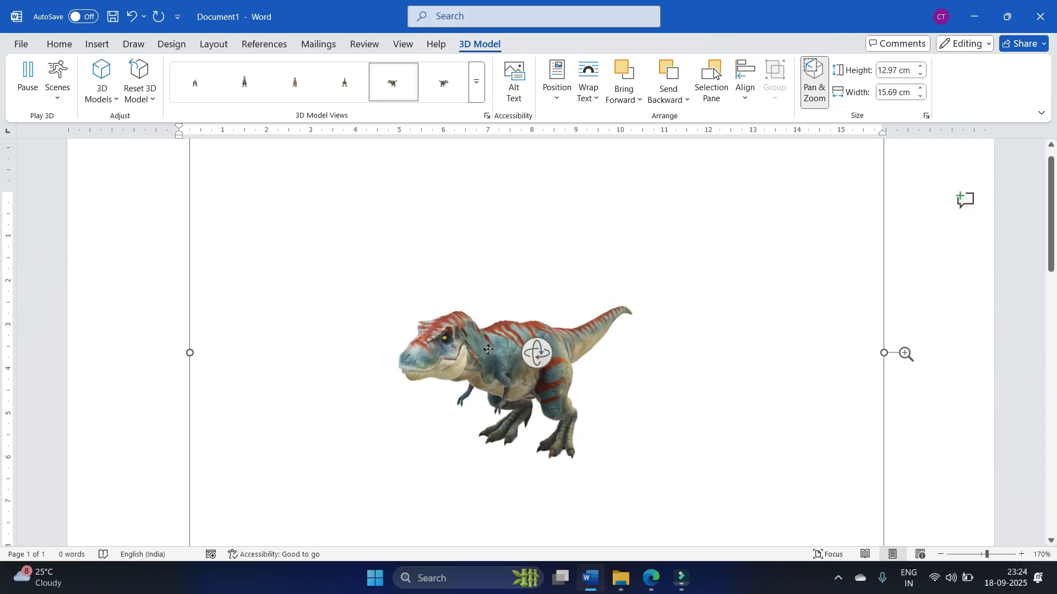
left_click(447, 371)
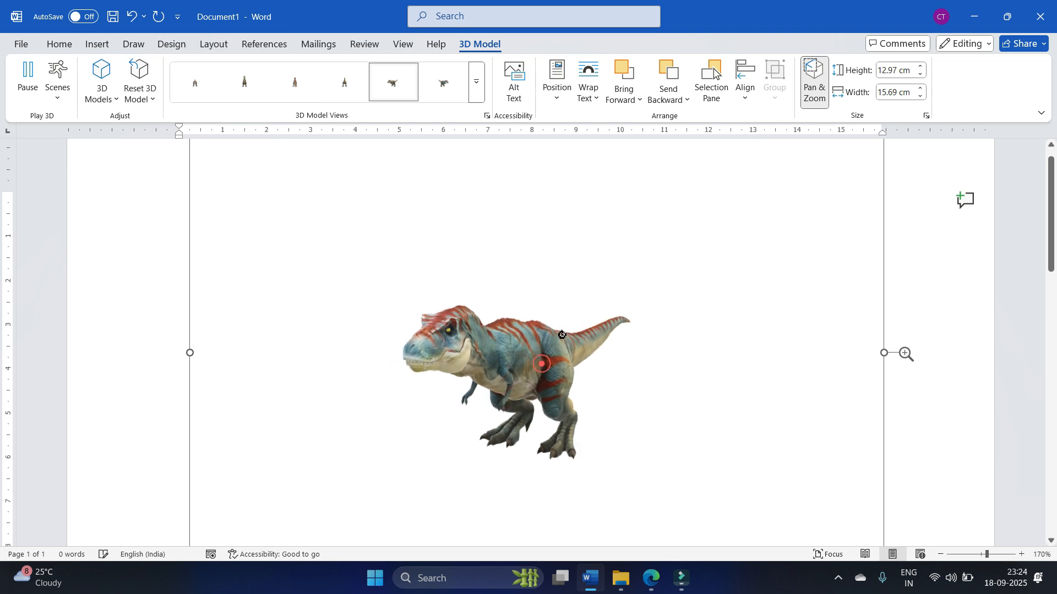
left_click_drag(540, 365, 605, 330)
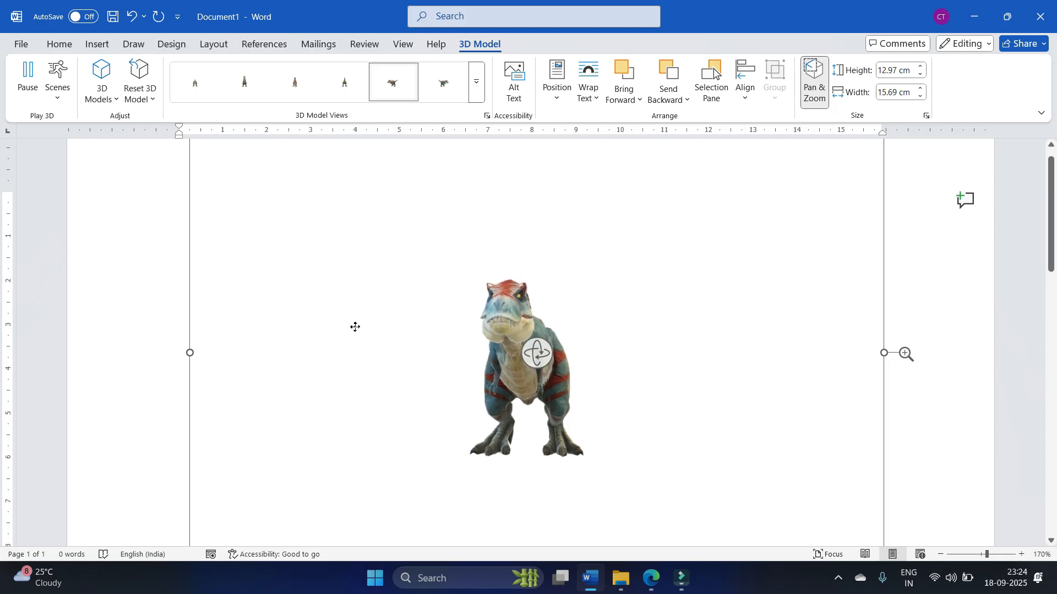
Step: Shrink the dinosaur model proportionally to about 9.34 cm high by 11.3 cm wide and deselect it
left_click(144, 99)
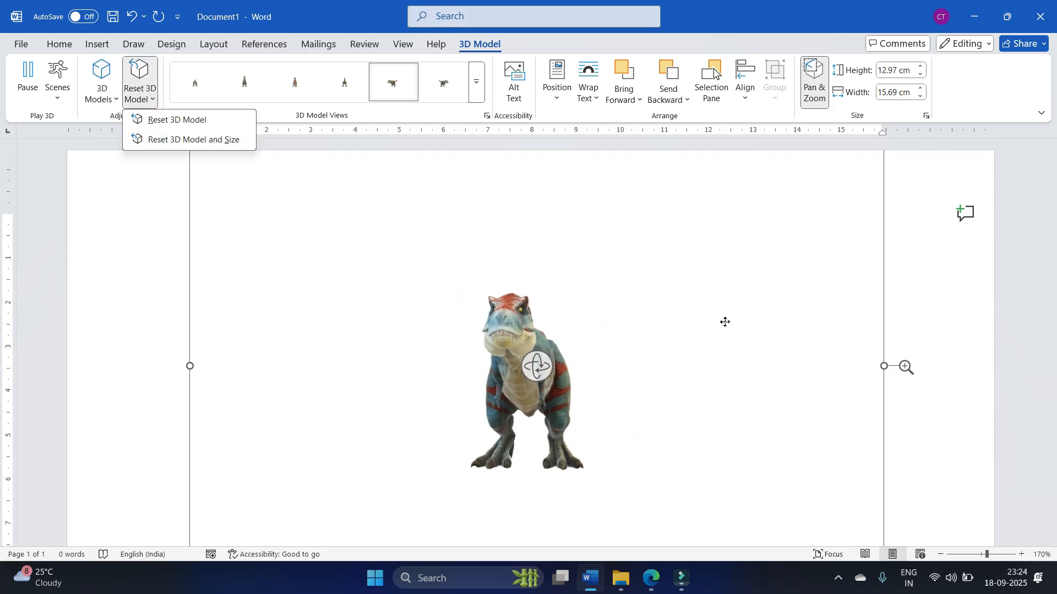
scroll(816, 322, "down", 8)
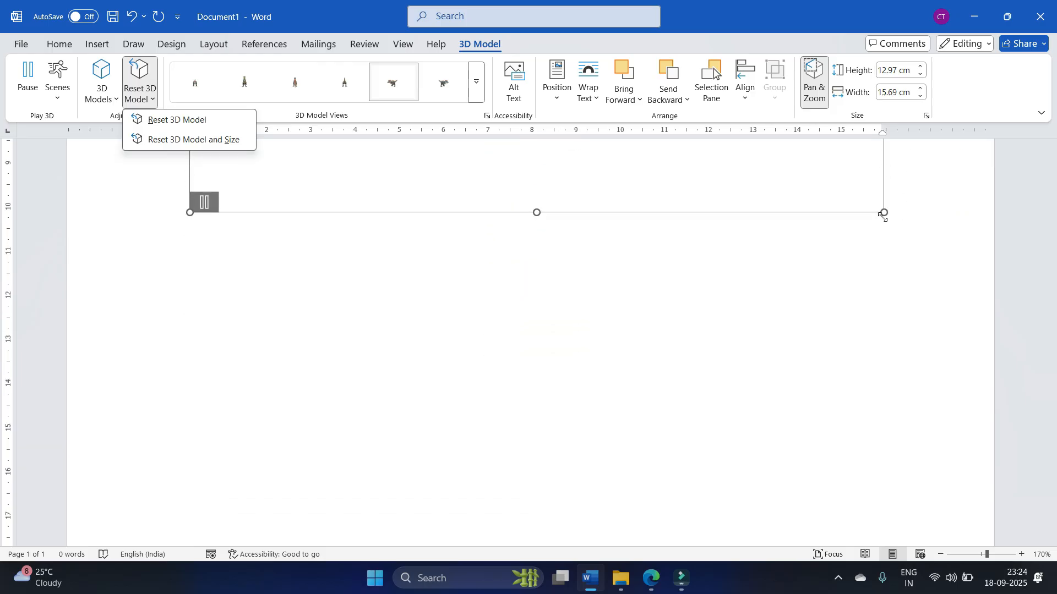
left_click(883, 216)
scroll(891, 420, "up", 4)
left_click_drag(884, 380, 644, 229)
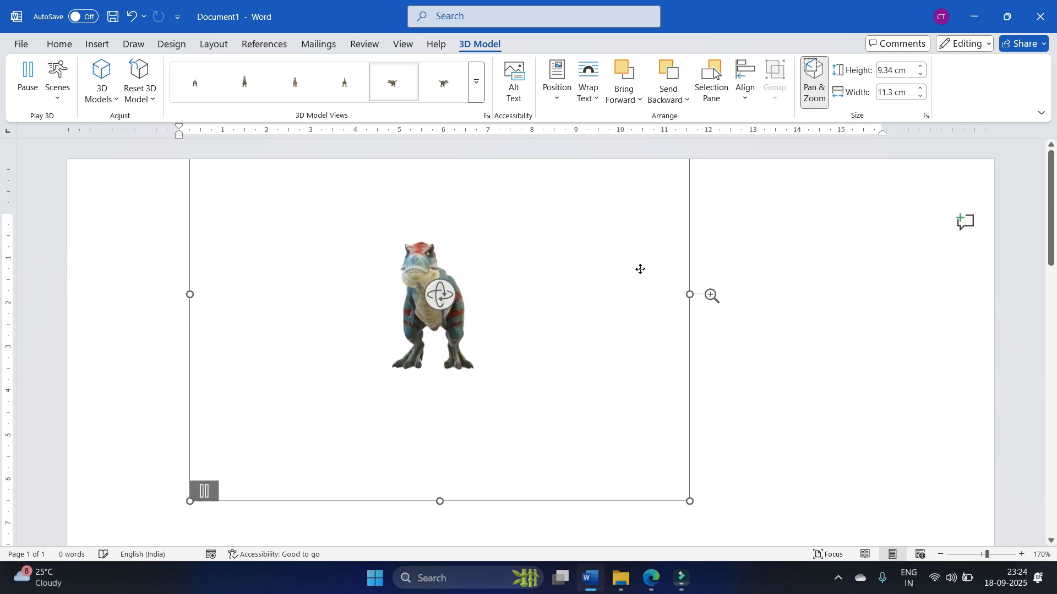
left_click(587, 310)
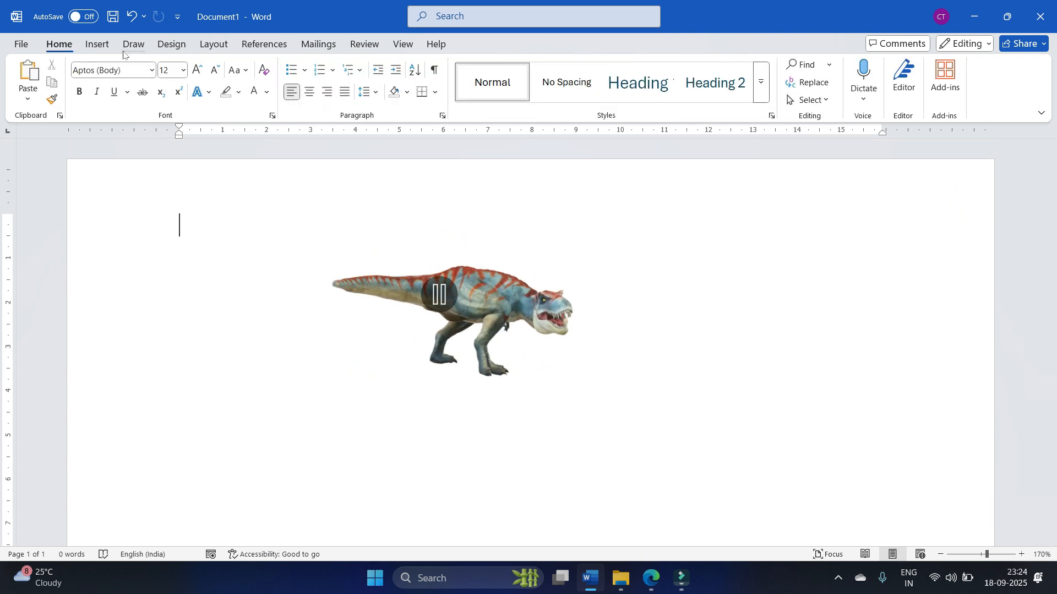
Step: Open the online stock 3D models library for another insertion and browse through its categories
left_click(101, 46)
left_click(269, 104)
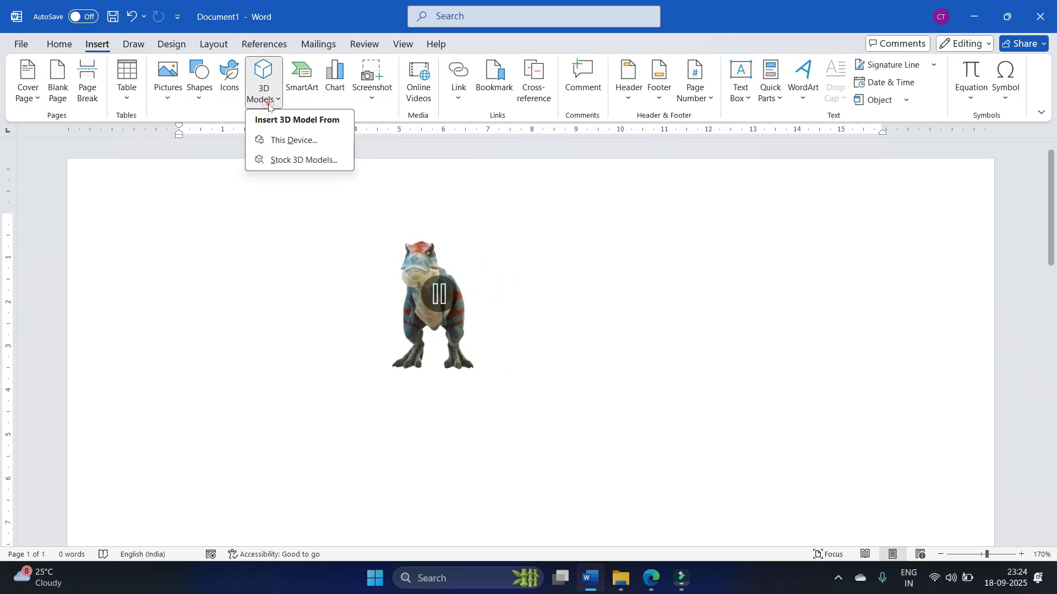
left_click(292, 160)
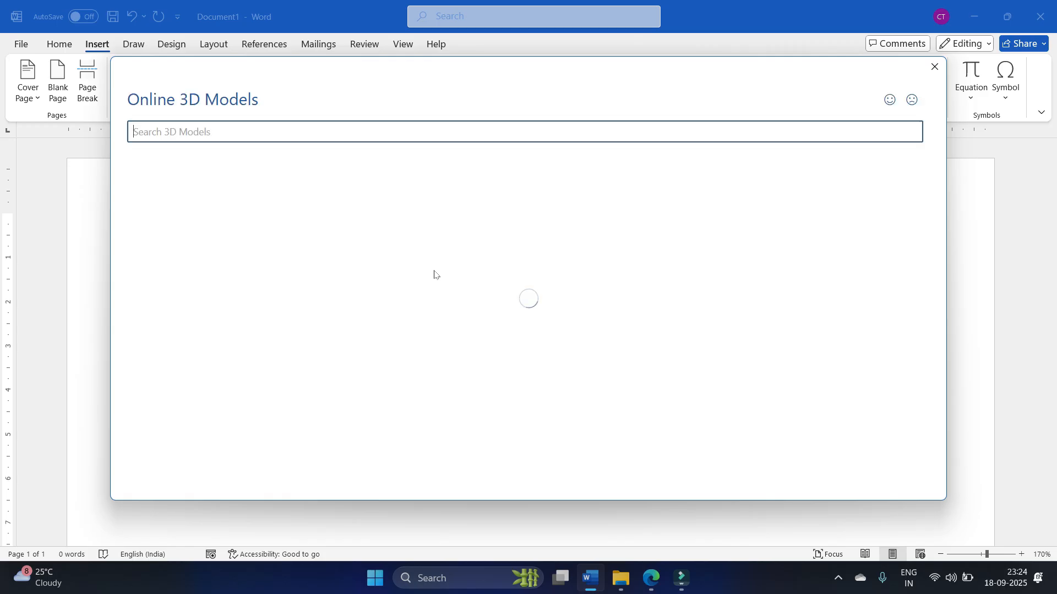
scroll(401, 330, "down", 3)
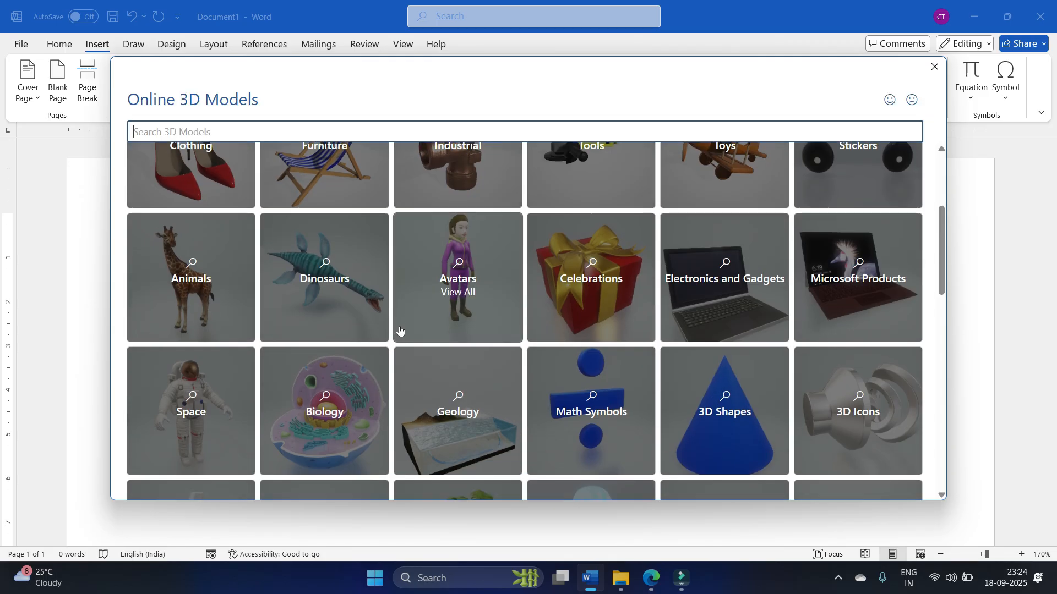
scroll(330, 387, "down", 3)
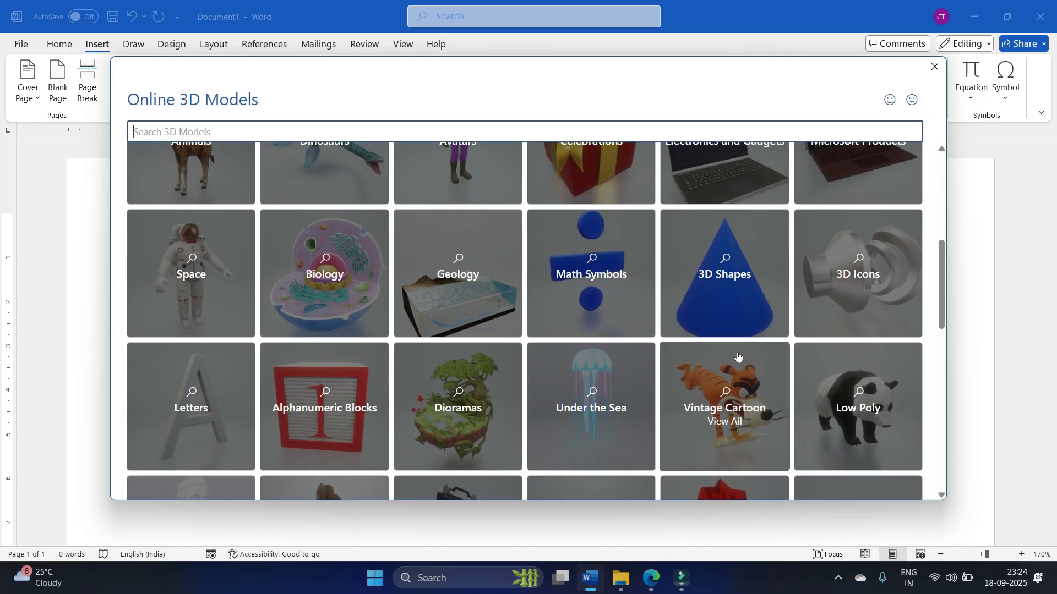
scroll(439, 401, "down", 3)
scroll(473, 340, "up", 3)
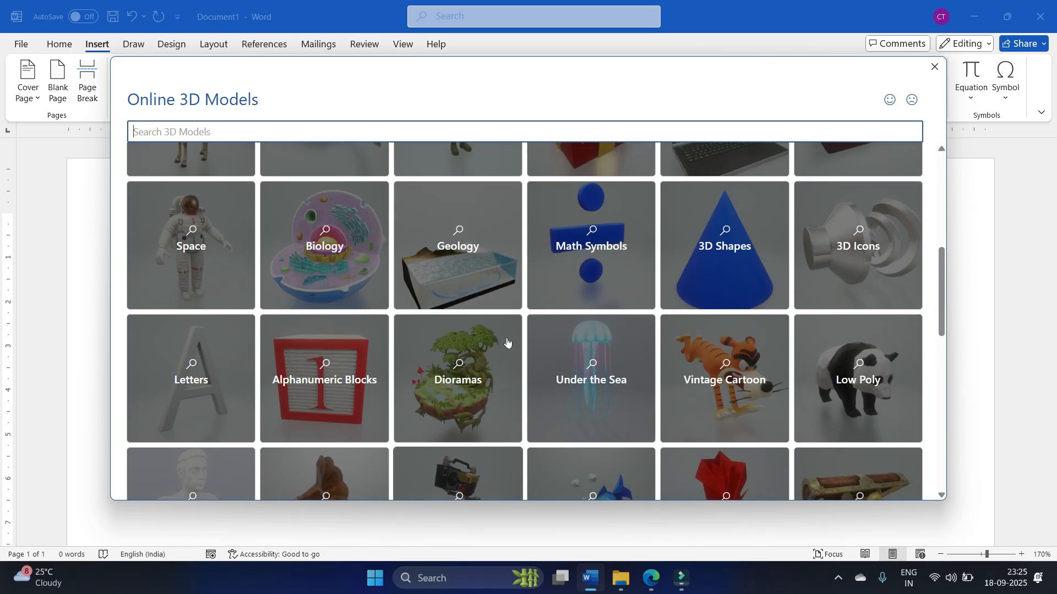
scroll(507, 342, "up", 5)
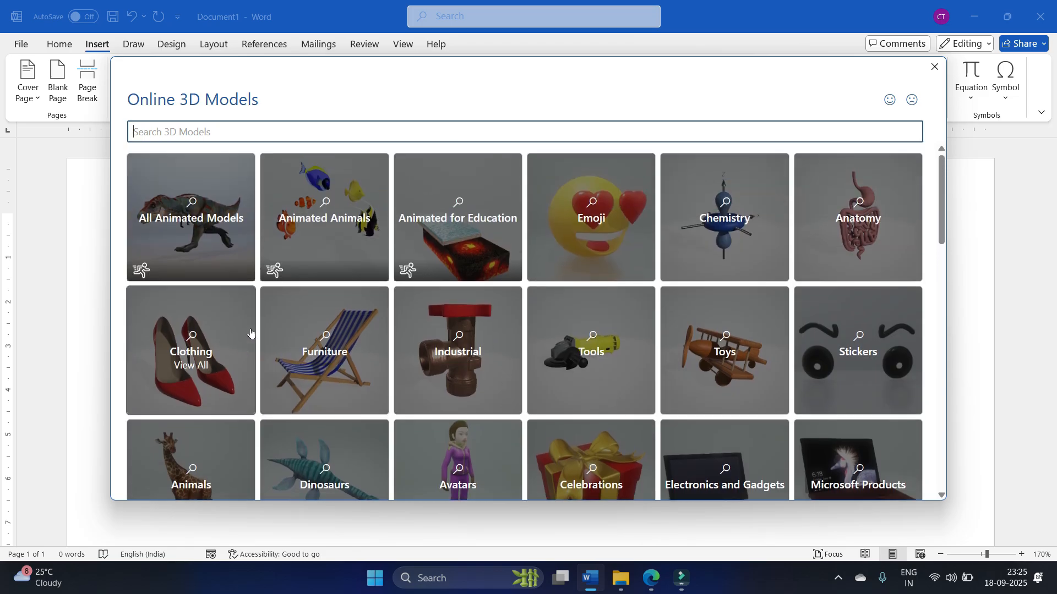
scroll(787, 302, "down", 1)
scroll(783, 304, "down", 5)
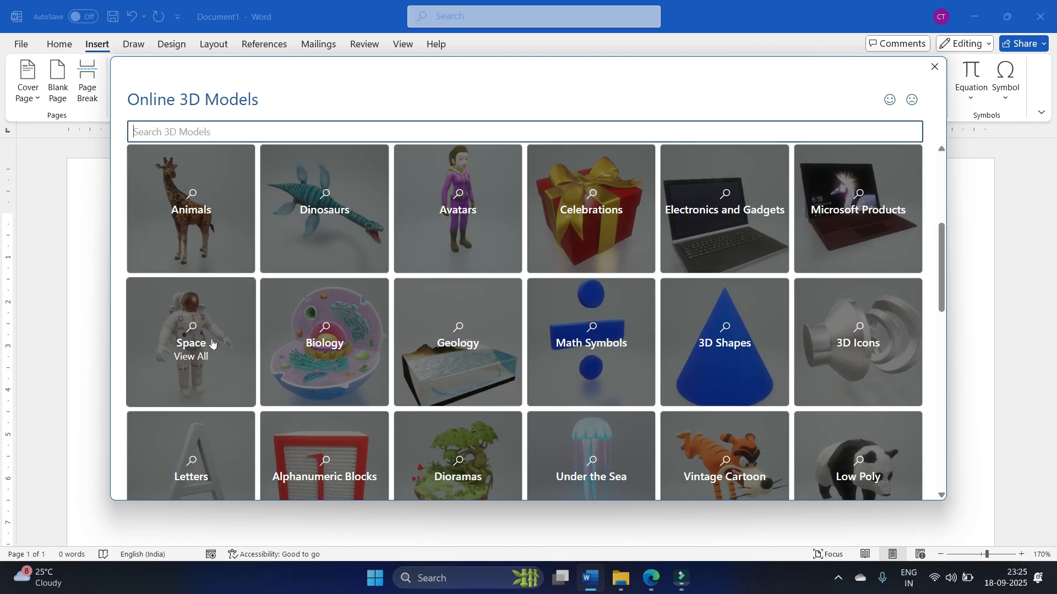
Step: Insert the animated astronaut from the Space category of the stock 3D models
left_click(207, 344)
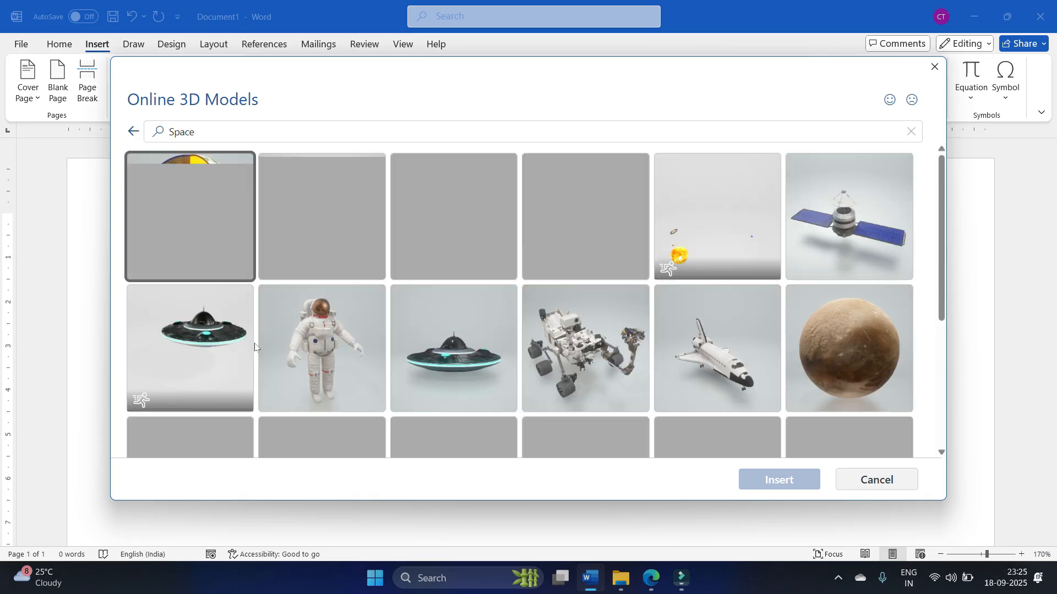
scroll(688, 221, "down", 3)
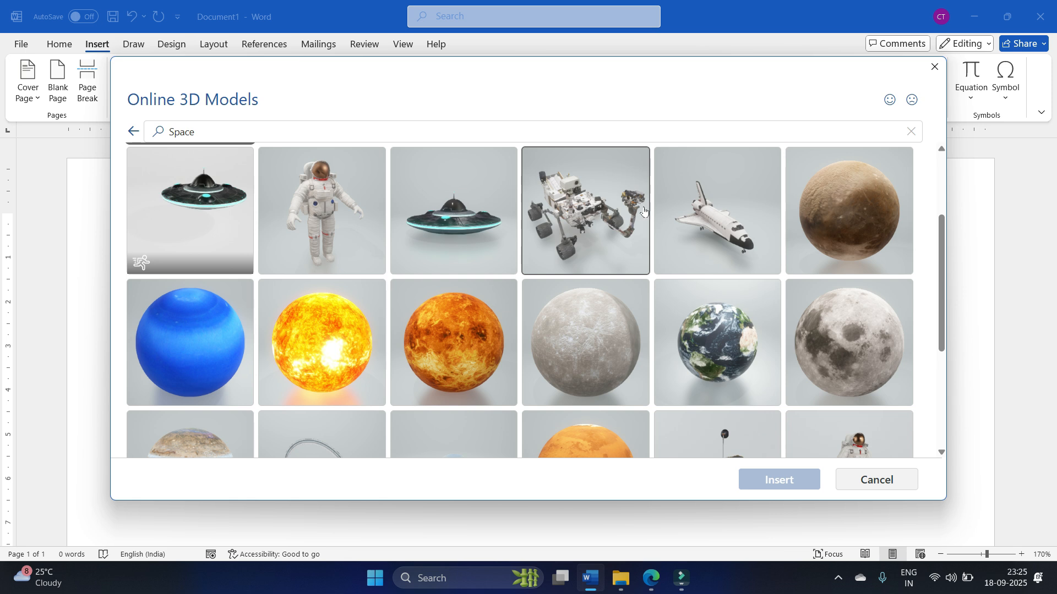
scroll(354, 312, "down", 1)
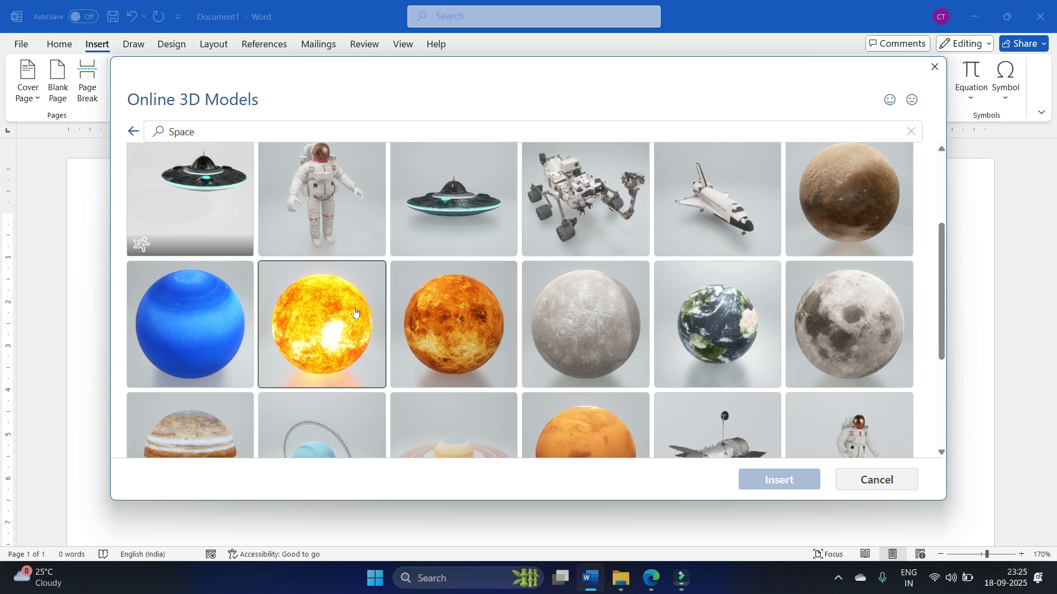
scroll(355, 312, "up", 3)
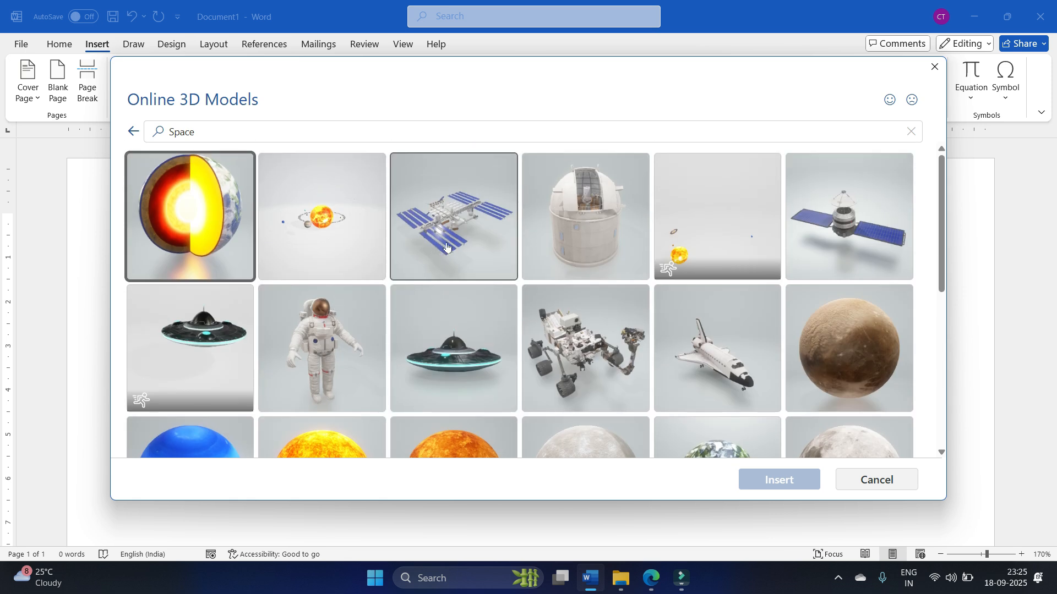
scroll(603, 258, "down", 5)
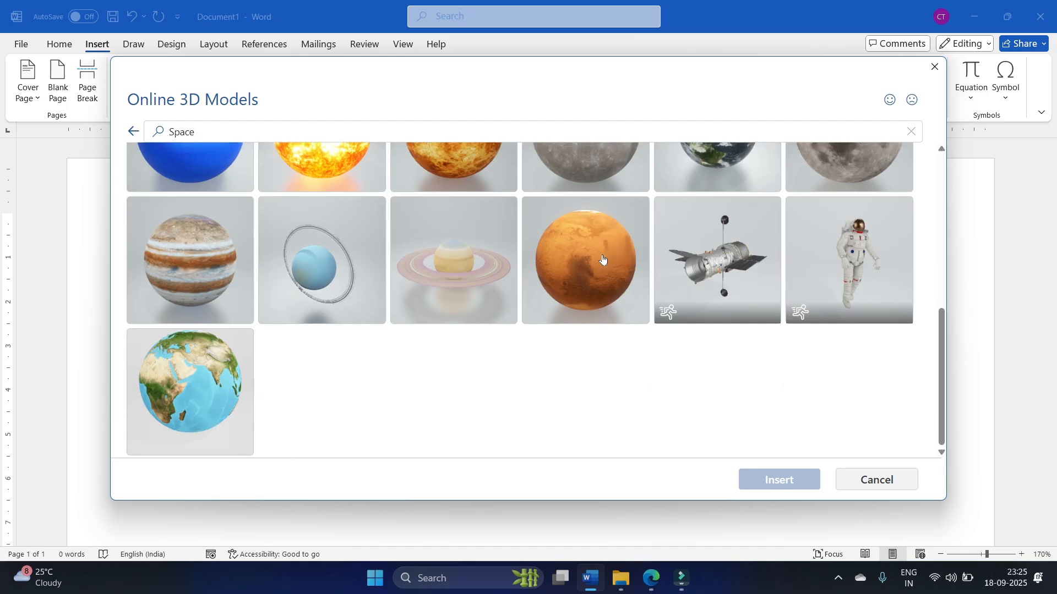
left_click(836, 266)
left_click(774, 478)
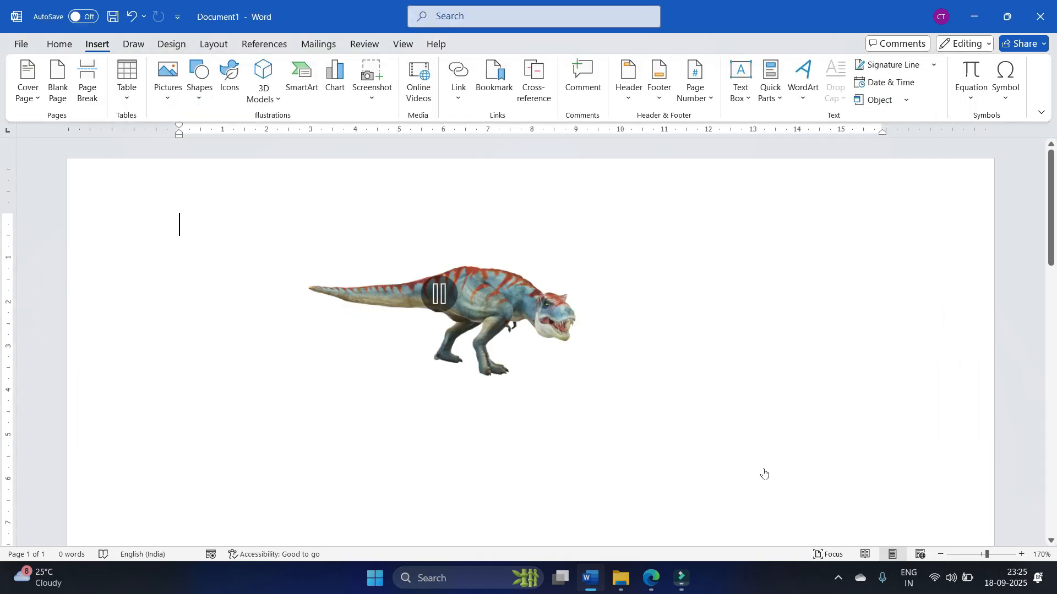
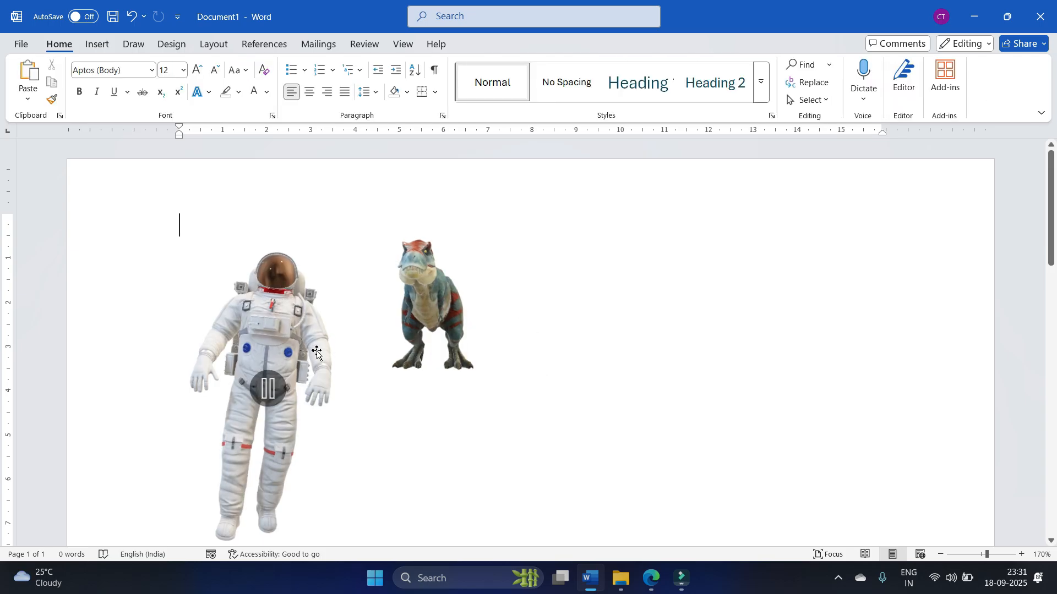
Step: Switch the astronaut's animation to Scene 2 and then Scene 3, and apply a right-facing preset 3D view
left_click(277, 333)
left_click(480, 44)
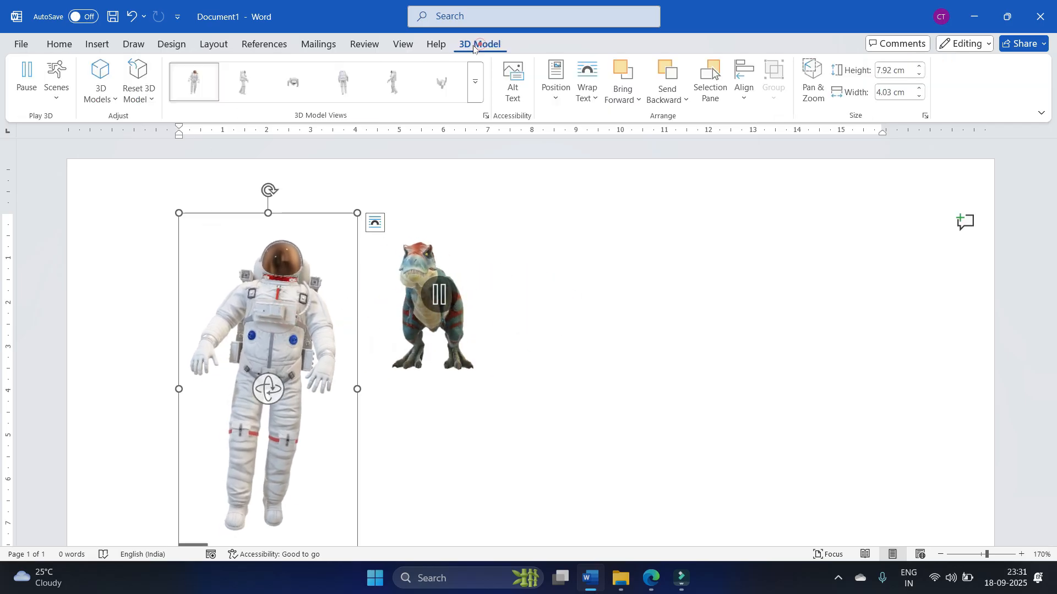
left_click(53, 97)
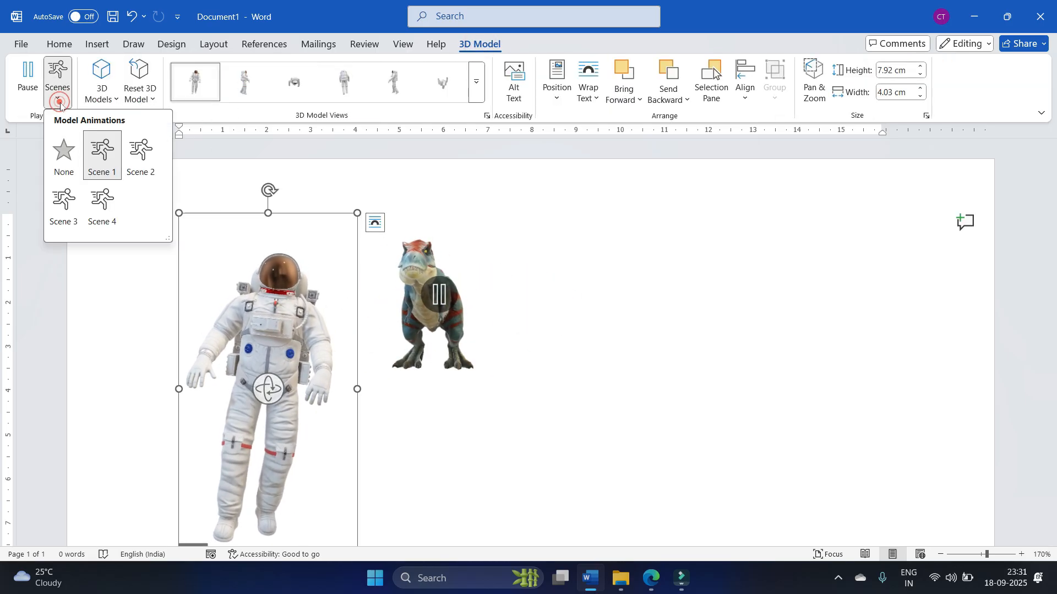
left_click(139, 145)
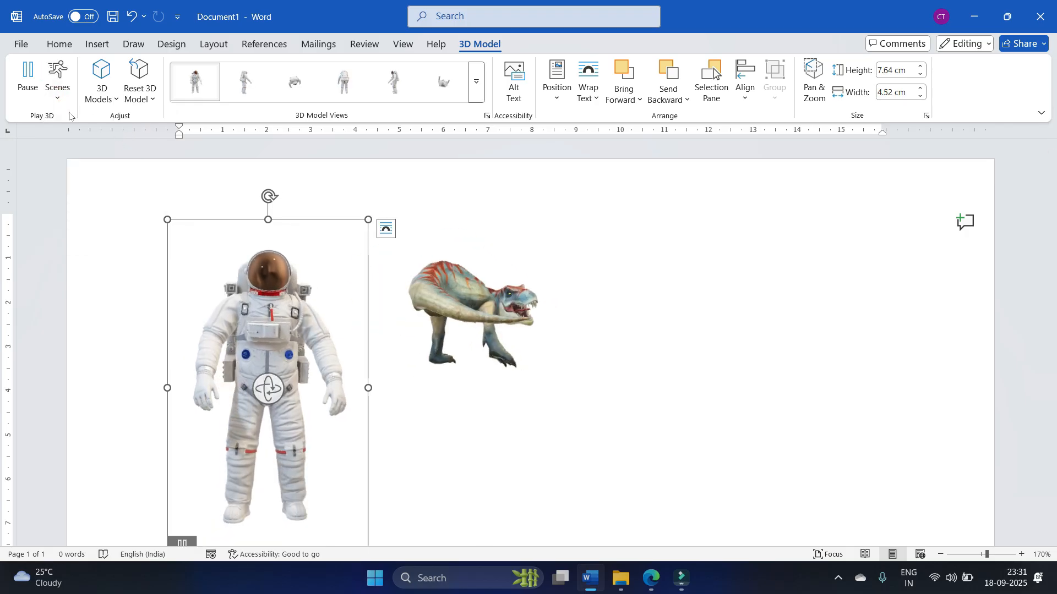
left_click(56, 76)
left_click(64, 185)
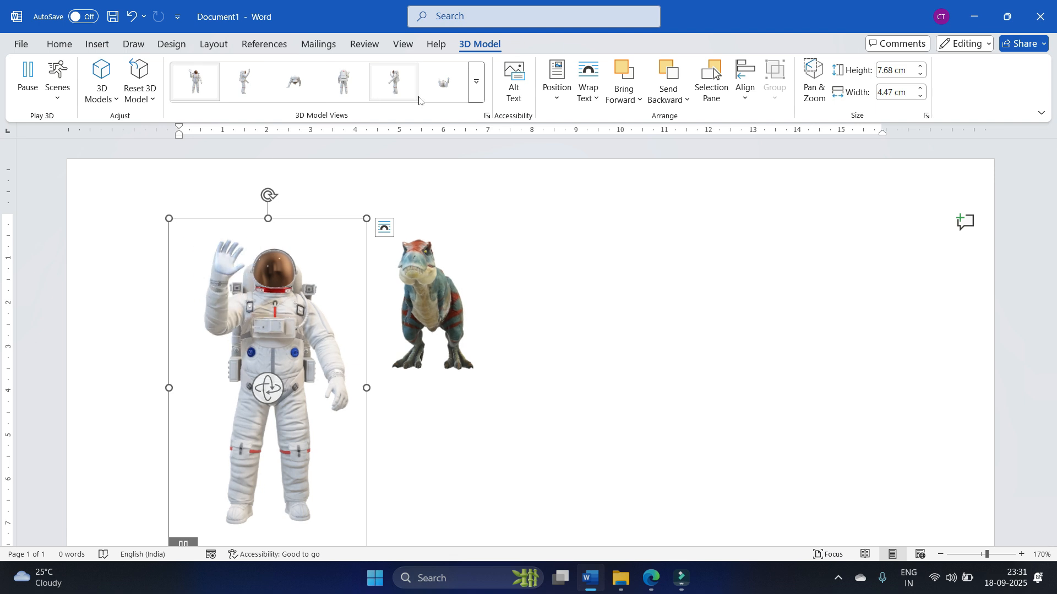
left_click(476, 82)
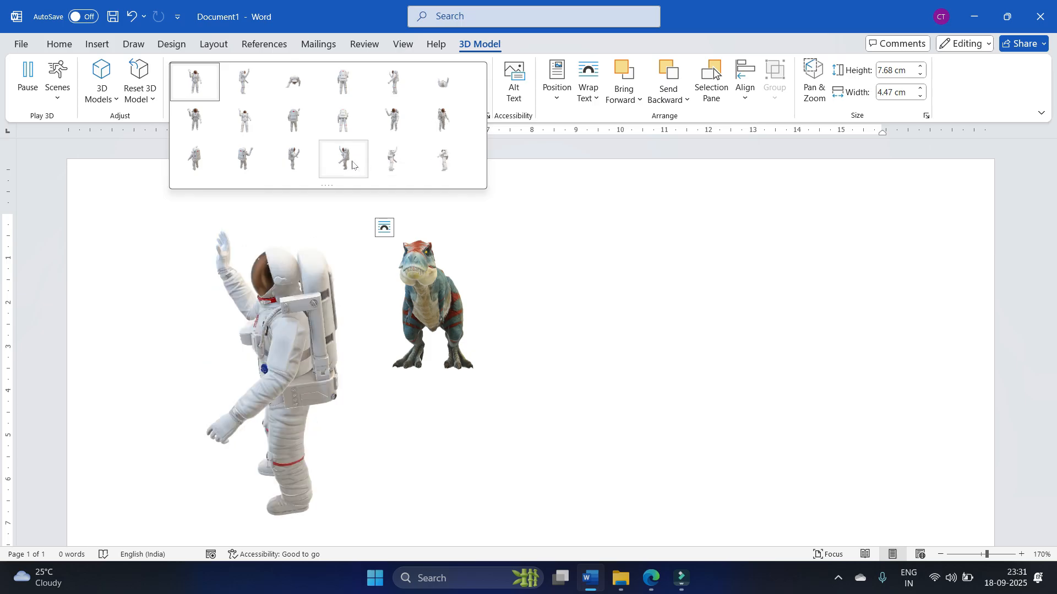
left_click(303, 163)
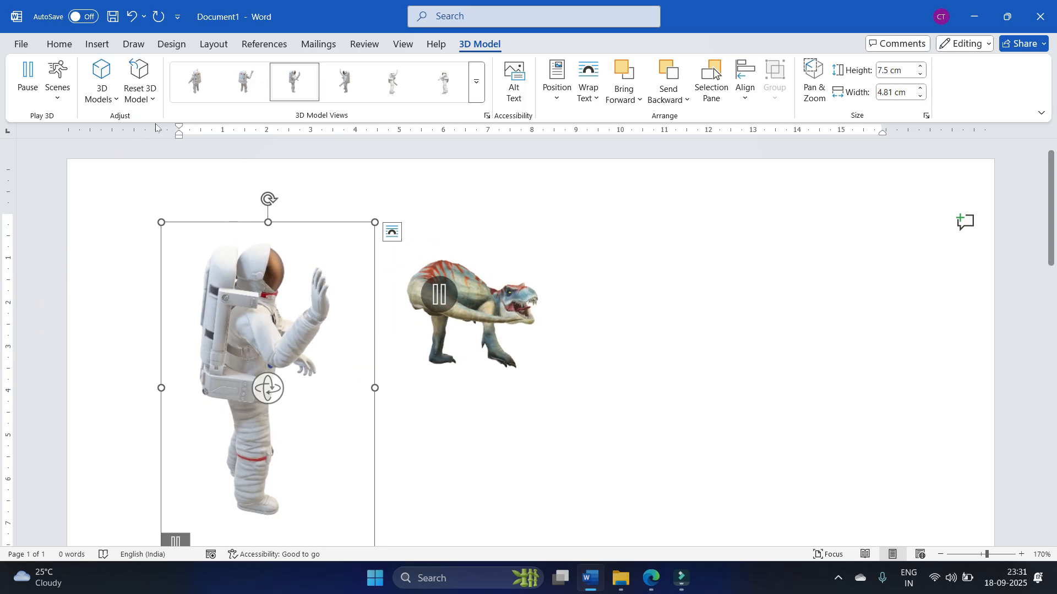
Step: Open the SmartArt graphic chooser and browse the List, Process, Cycle and Hierarchy categories
left_click(98, 45)
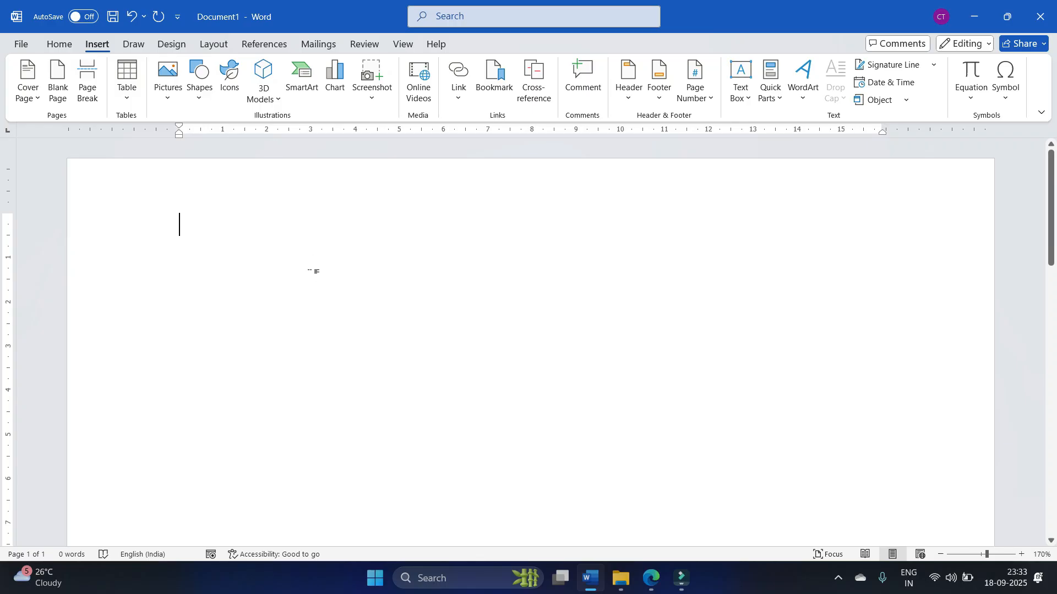
left_click(298, 106)
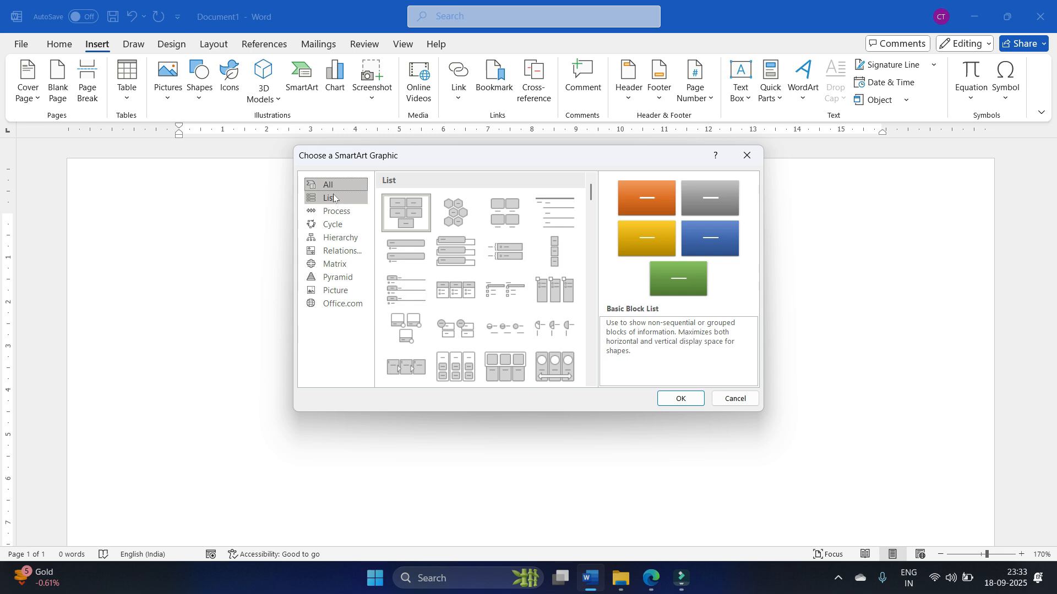
left_click(337, 196)
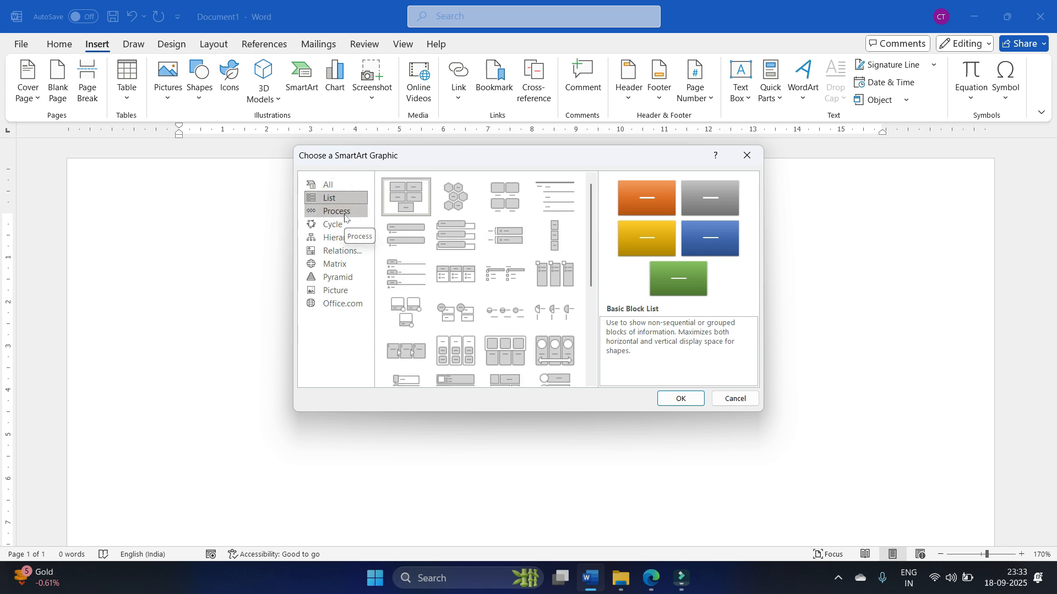
left_click(344, 215)
left_click(346, 222)
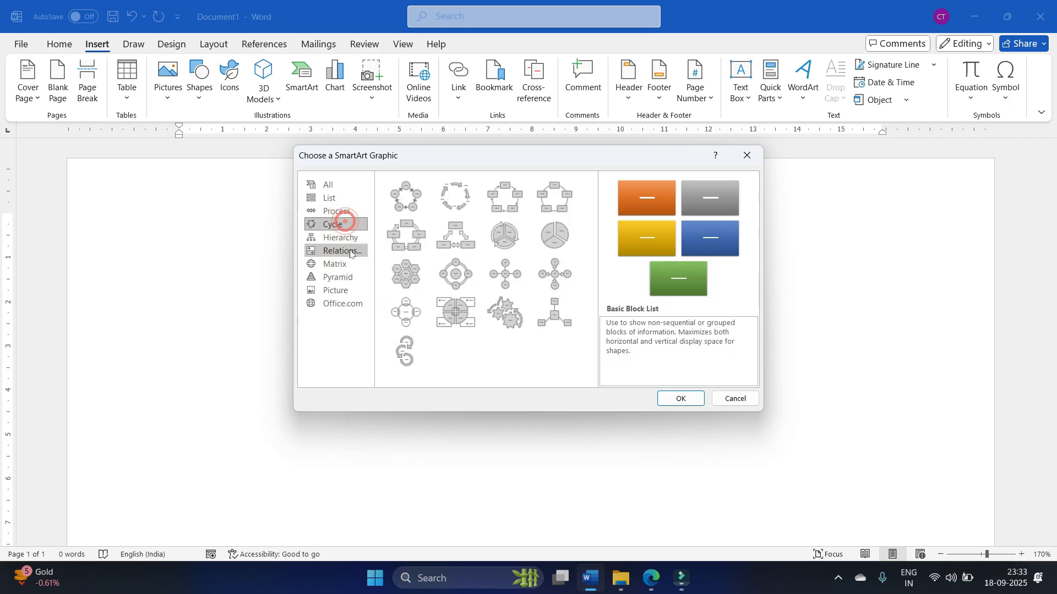
left_click(325, 214)
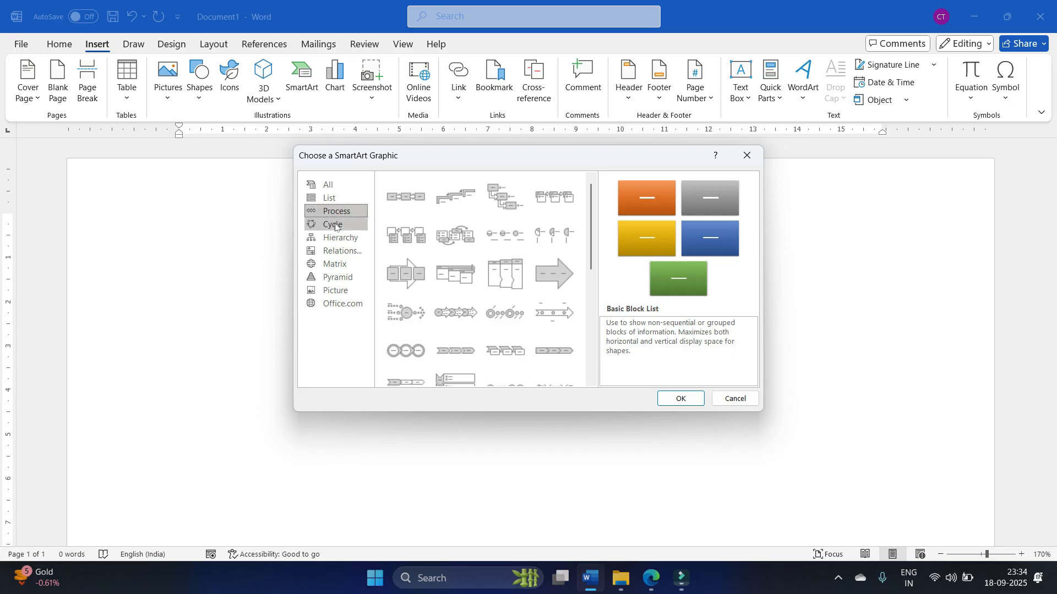
left_click(335, 226)
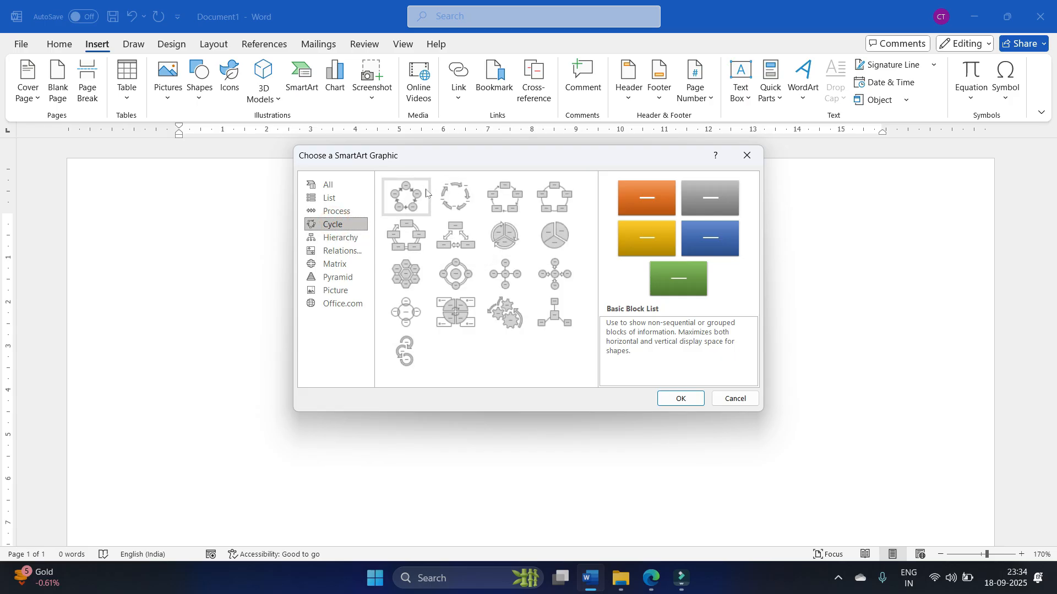
left_click(313, 239)
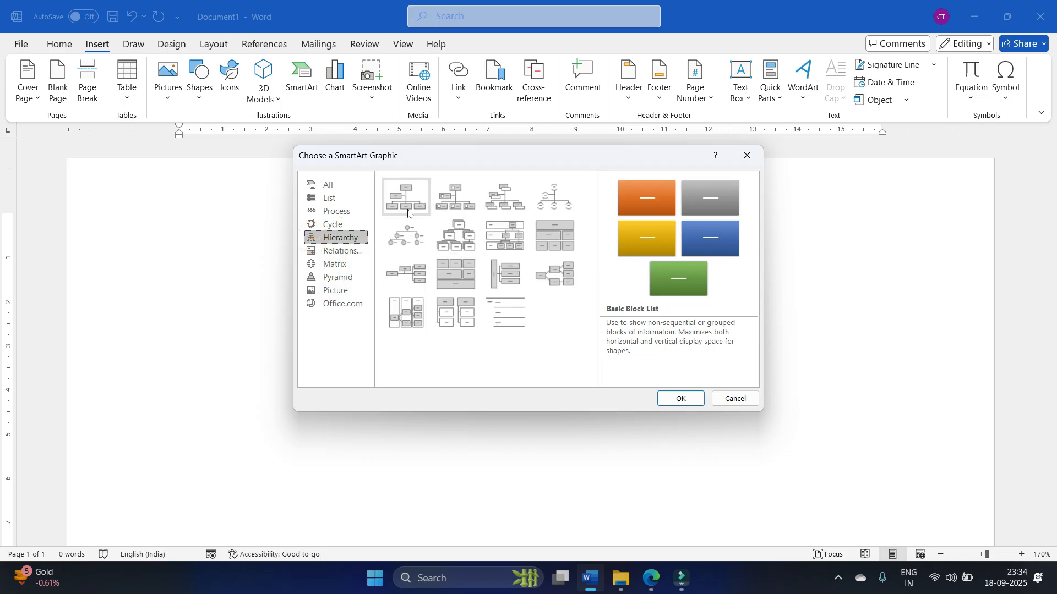
Step: Insert a Basic Process SmartArt graphic from the Process category
left_click(341, 214)
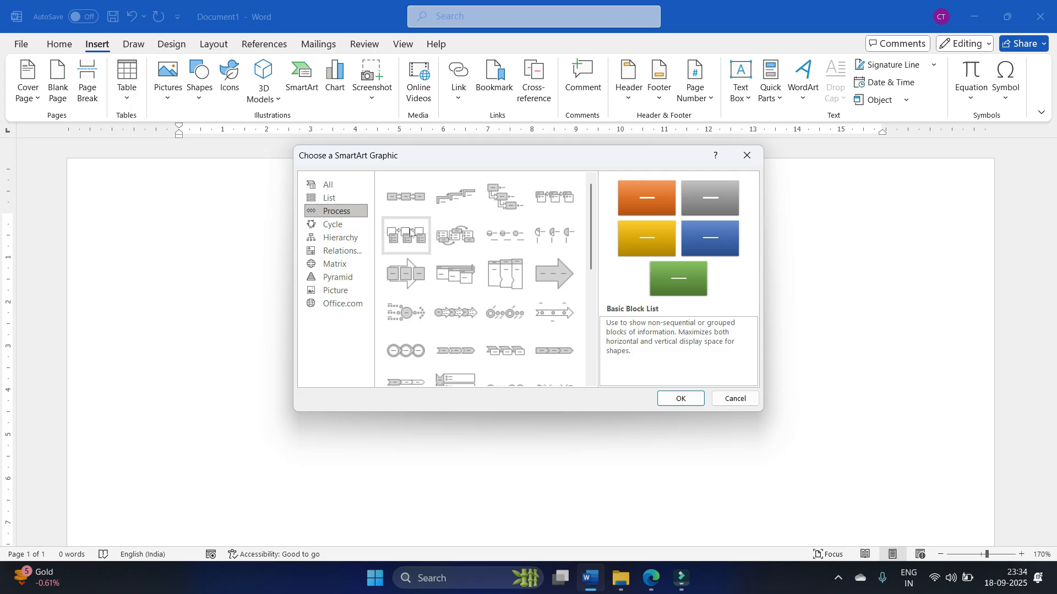
left_click(402, 207)
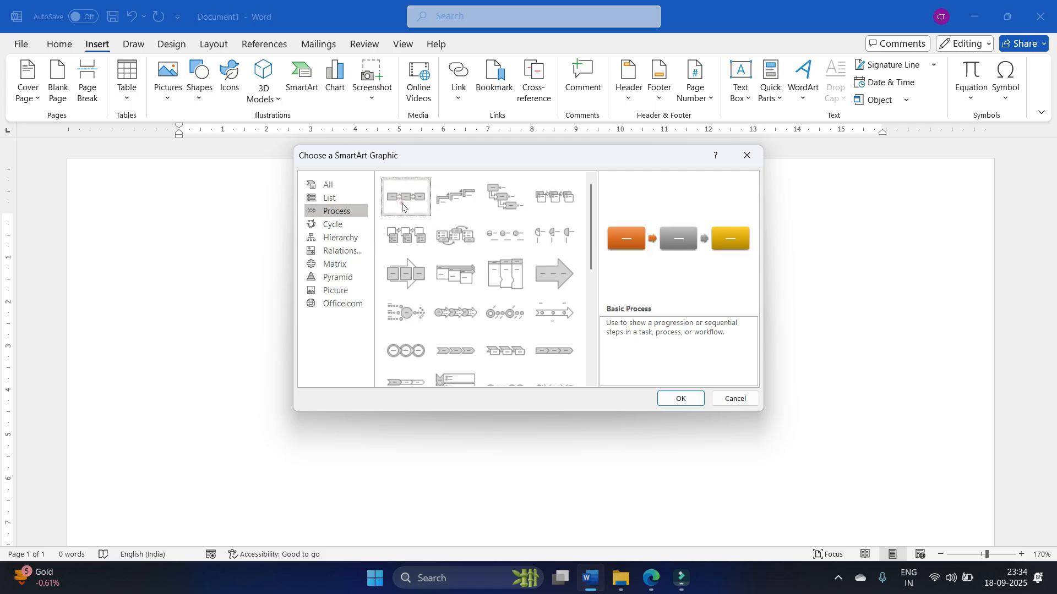
left_click(681, 398)
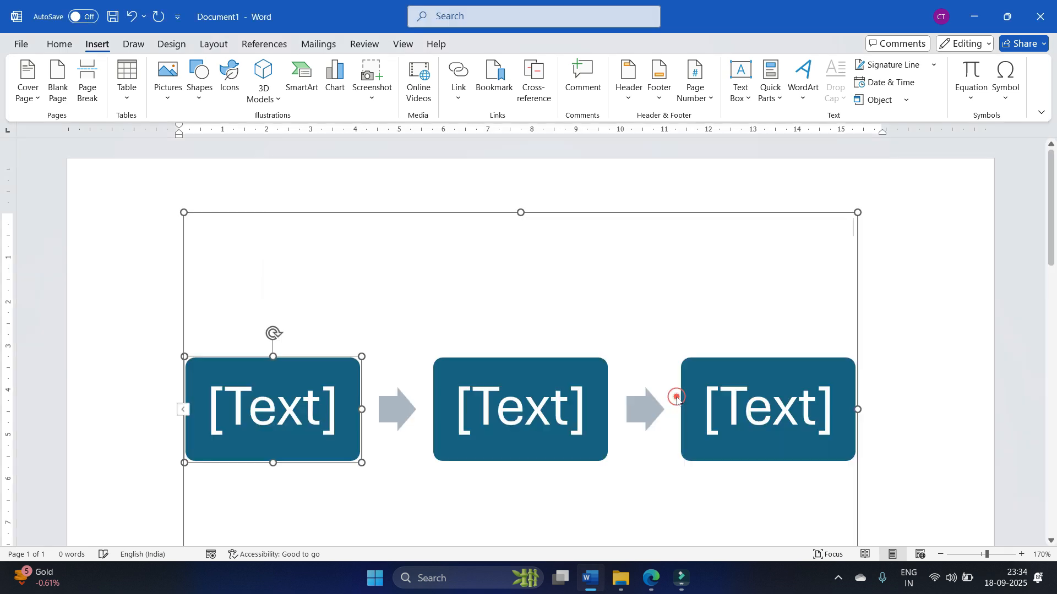
Step: Shrink the whole SmartArt graphic proportionally to about 9.8 cm wide
scroll(804, 463, "down", 2)
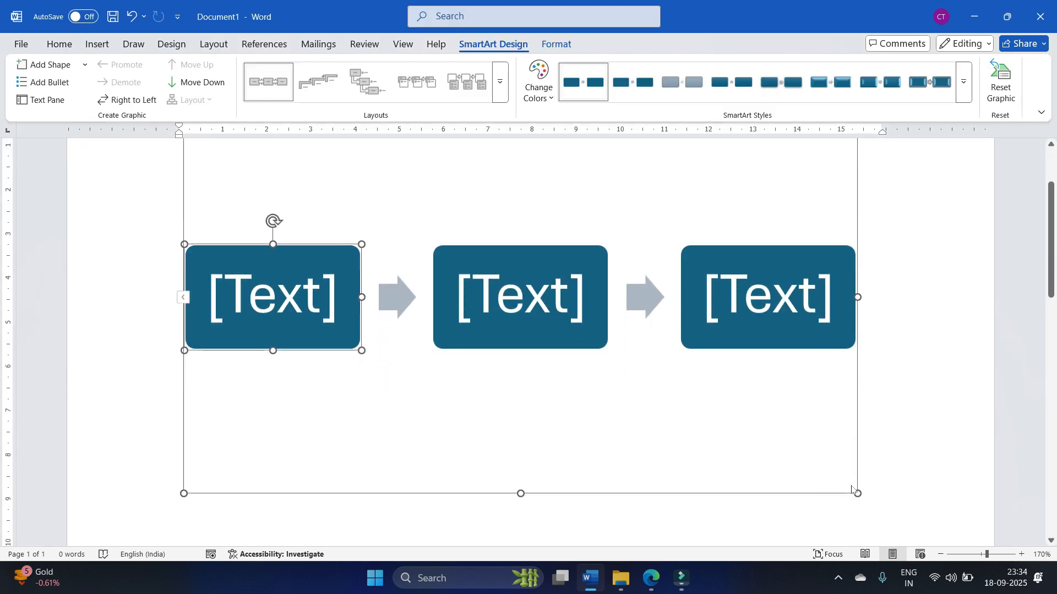
left_click_drag(857, 493, 616, 292)
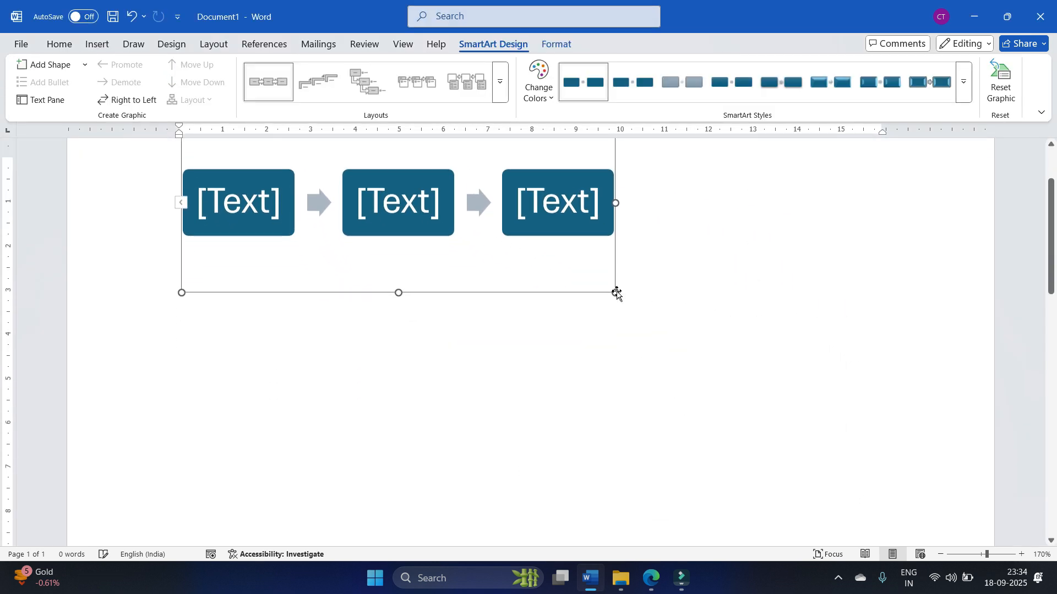
scroll(538, 278, "up", 2)
Step: Shift the third box of the process diagram slightly below the other two
mouse_move(538, 278)
left_mouse_down()
mouse_move(578, 283)
mouse_move(541, 286)
left_mouse_up()
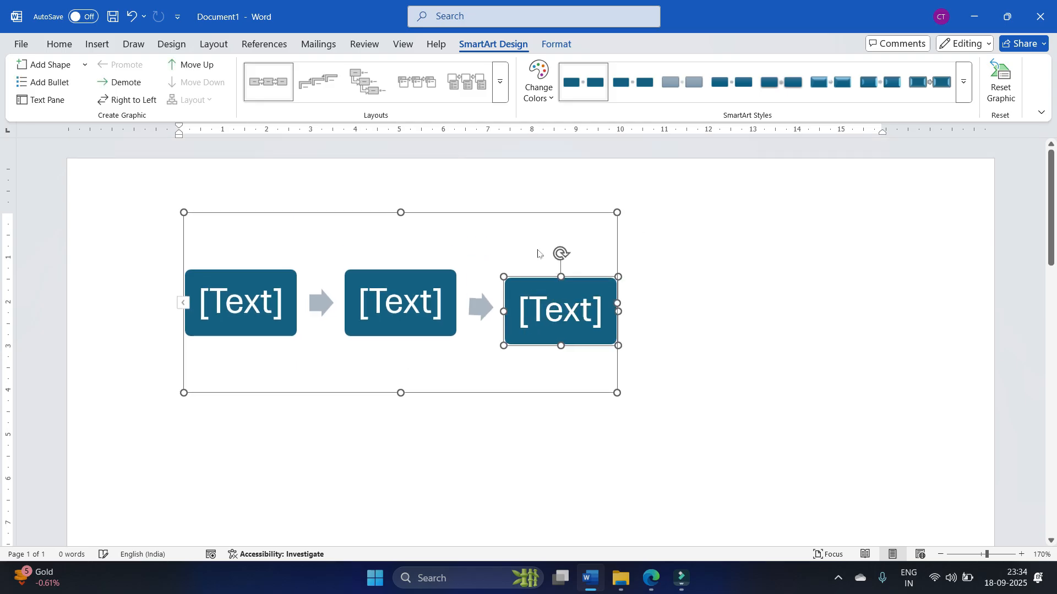
left_click(547, 305)
left_click(573, 297)
left_click_drag(576, 277, 576, 279)
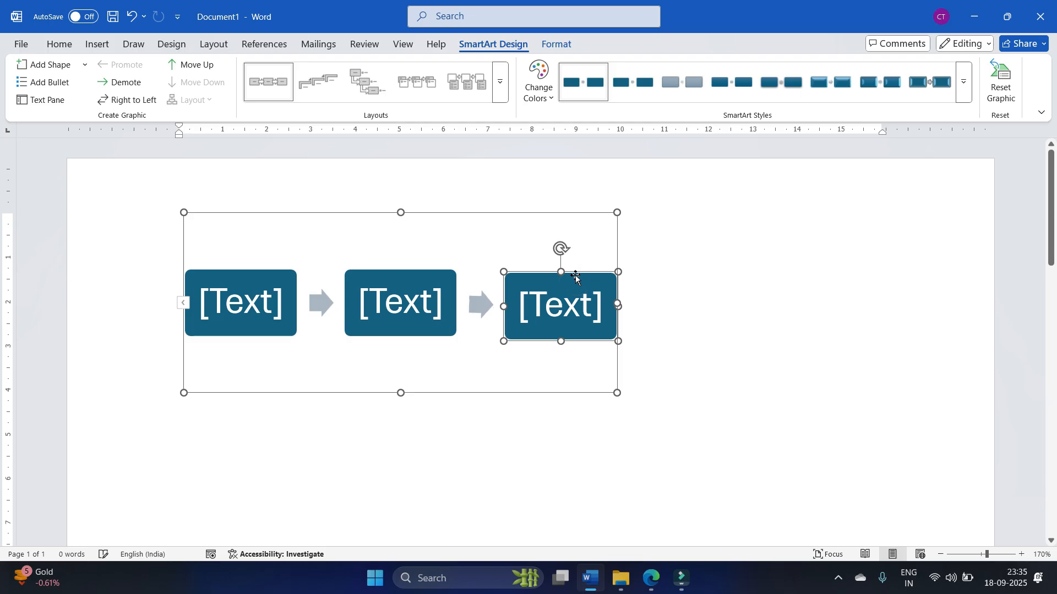
Step: Set the whole SmartArt graphic's text wrapping to Through and move it about 3.6 cm to the right
left_click(541, 214)
left_click(543, 222)
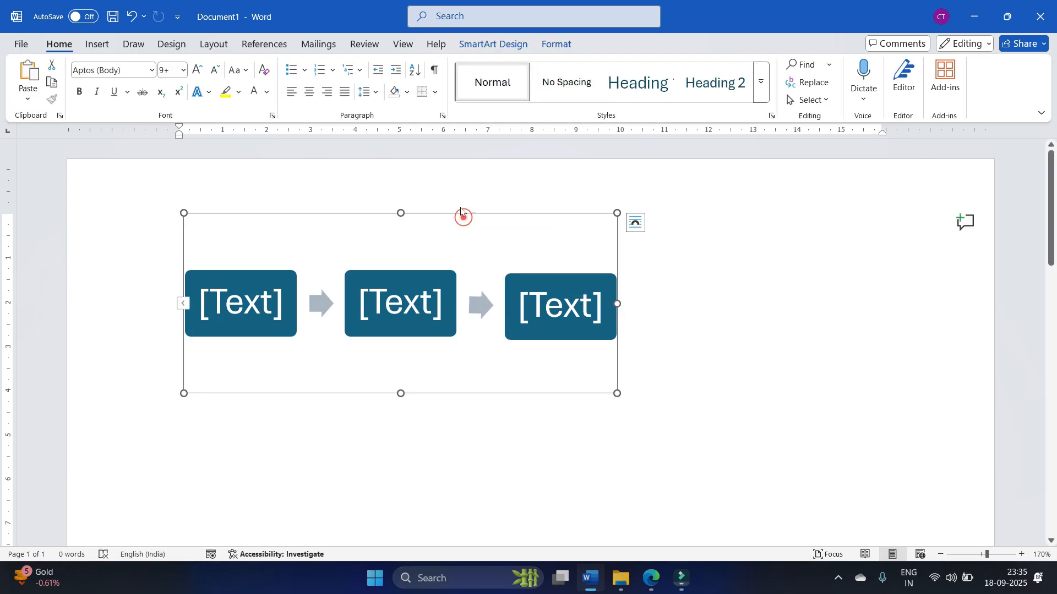
left_click(501, 47)
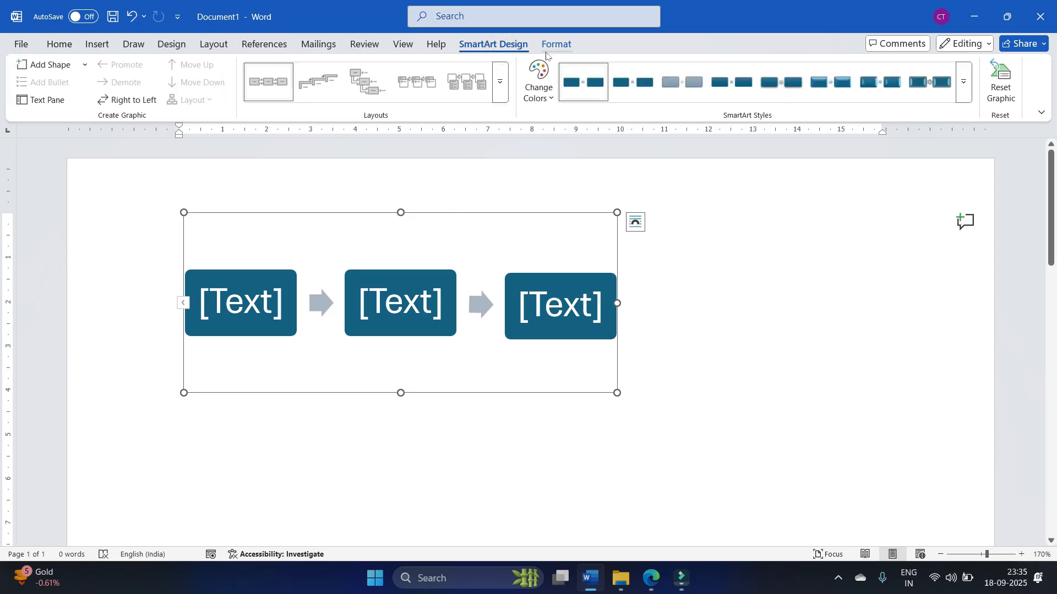
left_click(553, 45)
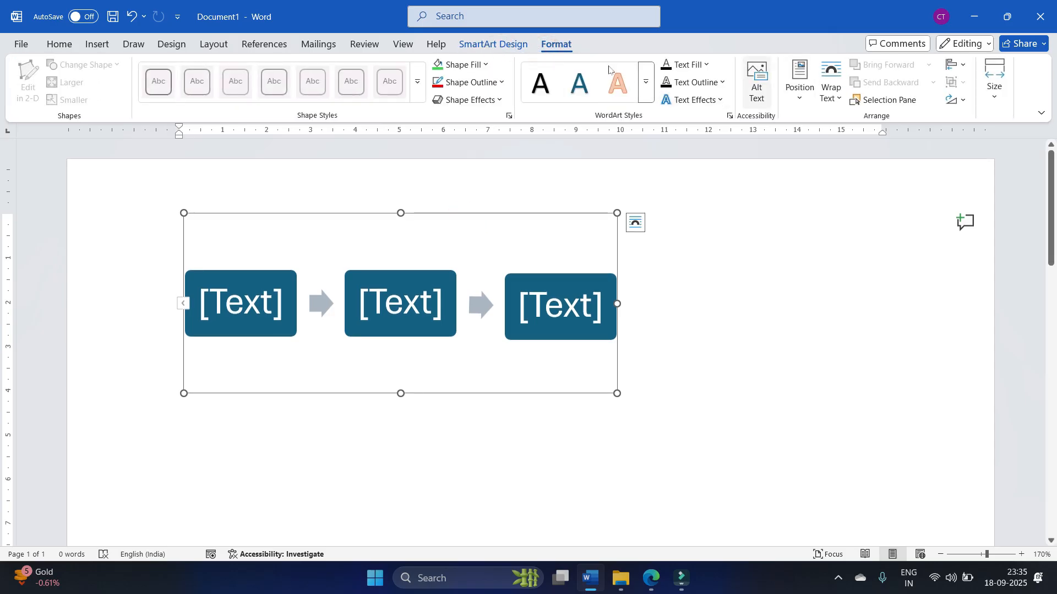
left_click(831, 85)
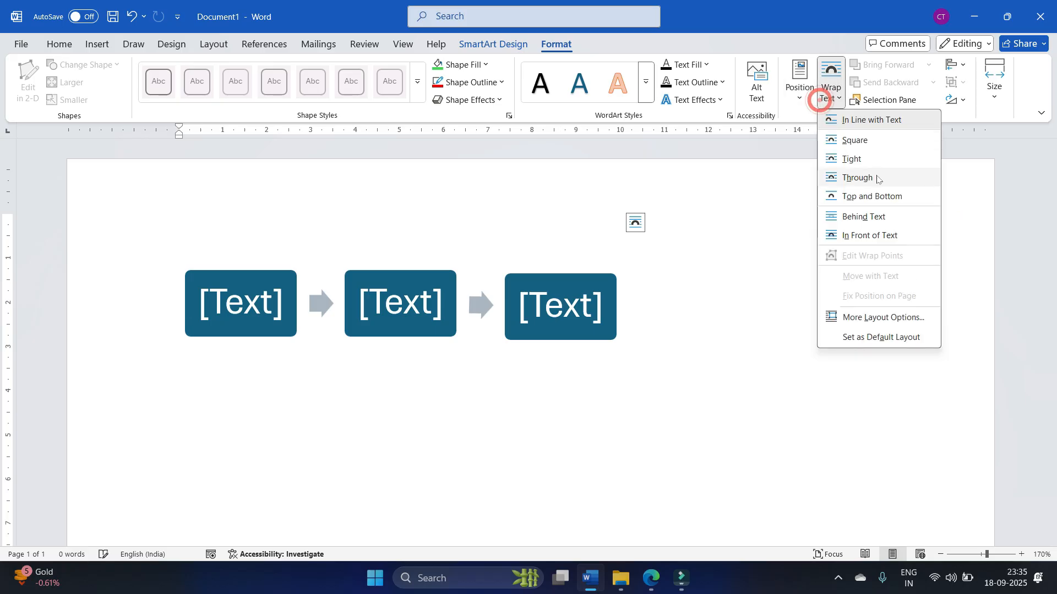
left_click(877, 178)
left_click_drag(557, 223, 715, 221)
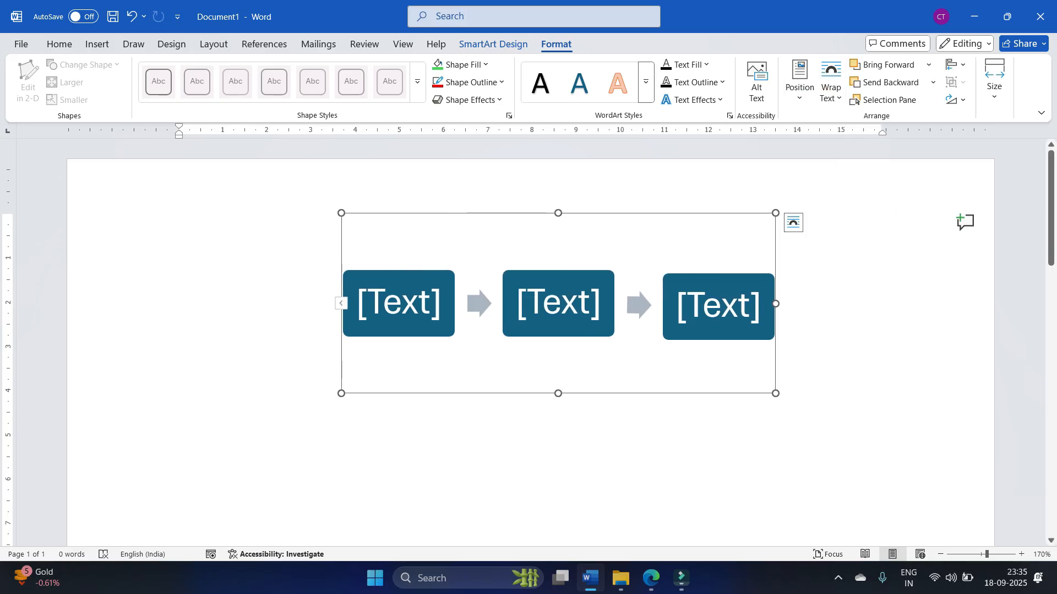
Step: Label the three process boxes STEP 1, STEP 2 and STEP 3 in order
left_click(391, 309)
type("ST")
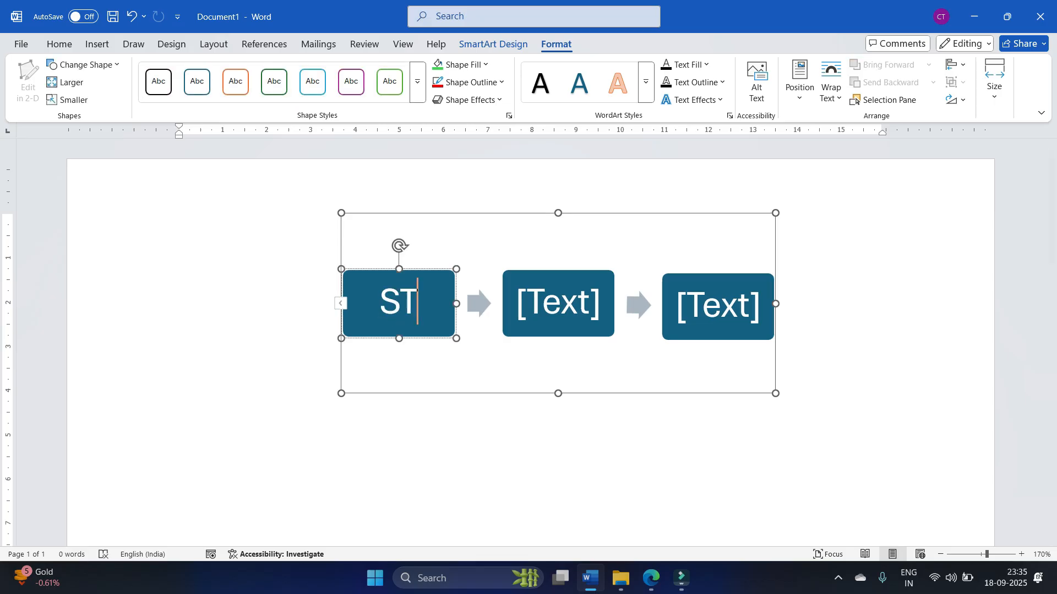
type("EP 1")
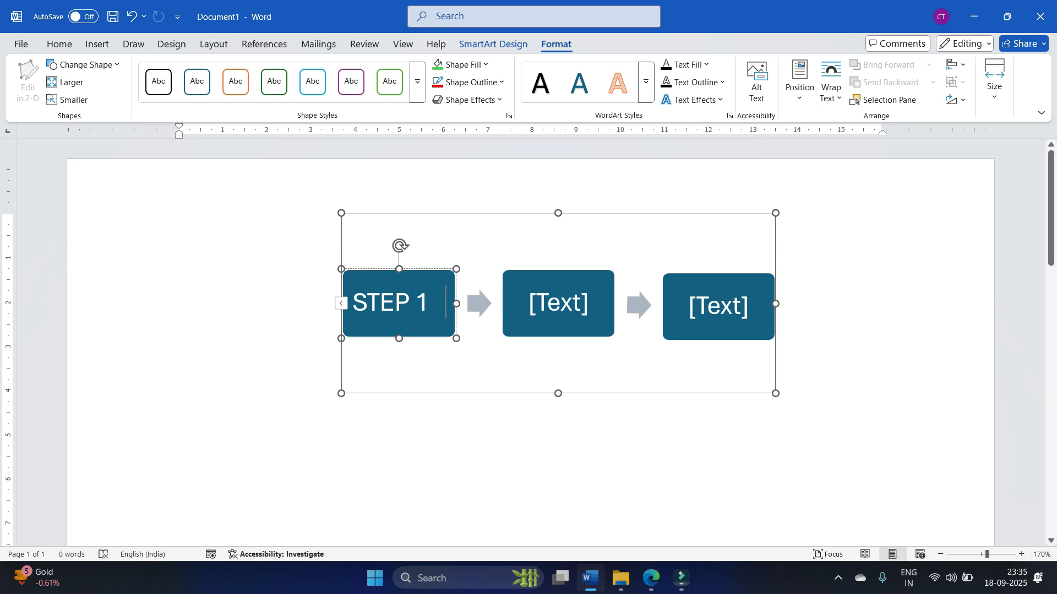
left_click(549, 312)
type("STEP 2")
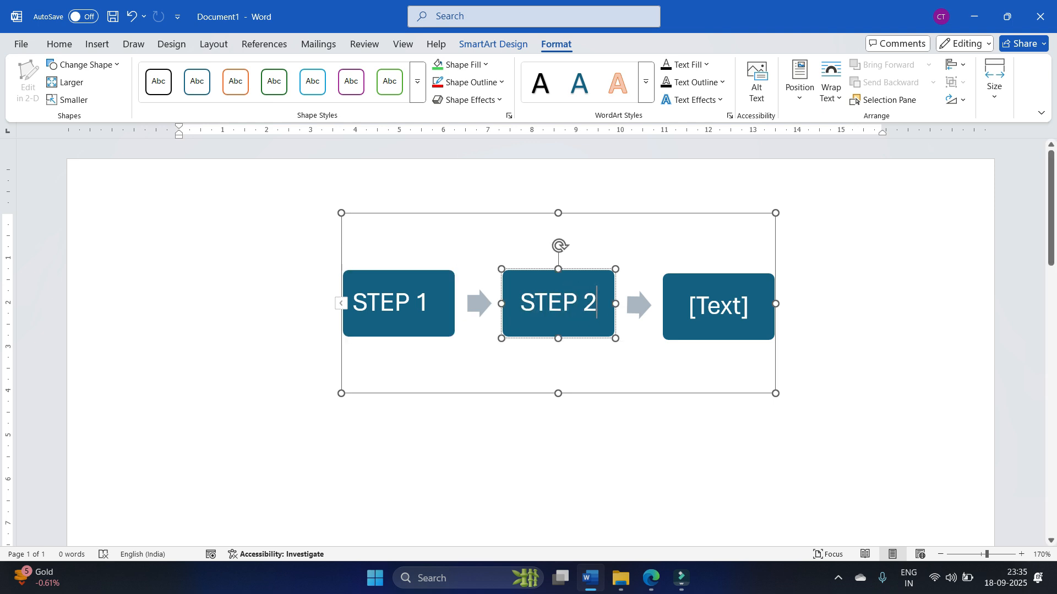
left_click(731, 304)
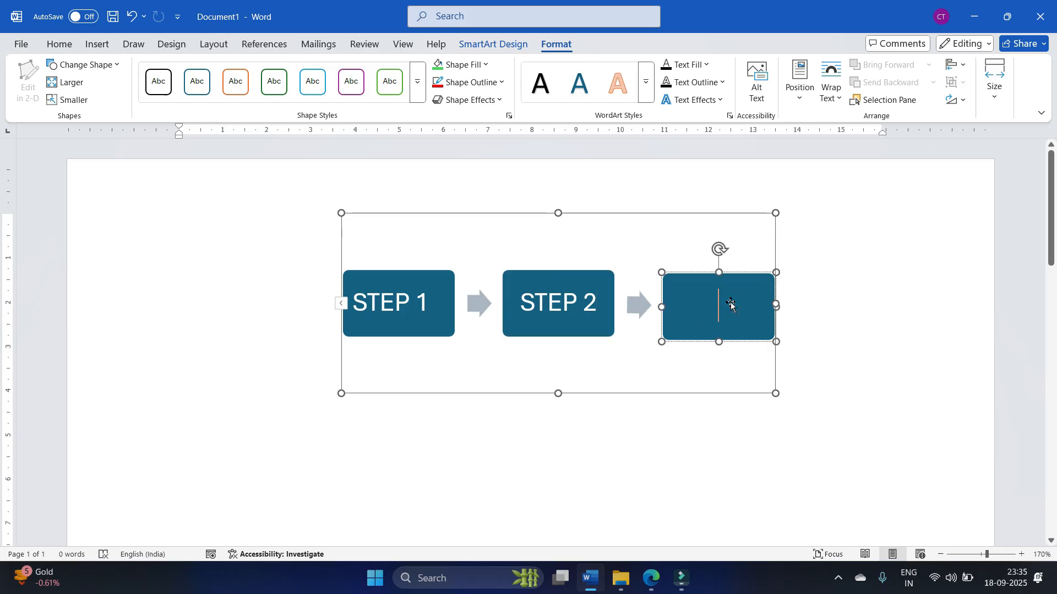
type("STEP 3")
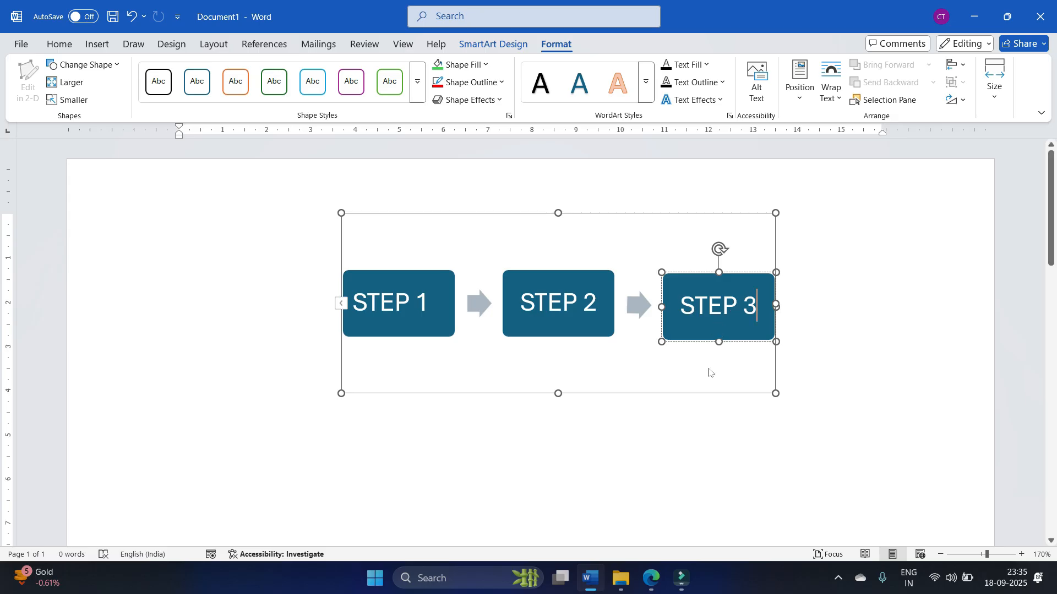
Step: Add a blank shape after the STEP 3 box in the process diagram
left_click(717, 395)
left_click(743, 307)
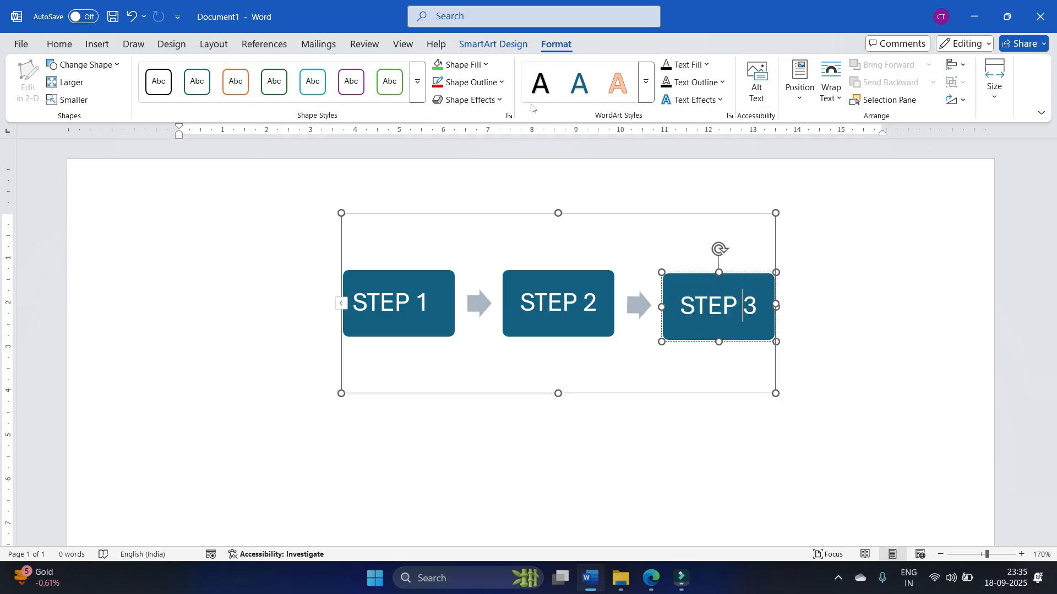
left_click(117, 64)
left_click(488, 47)
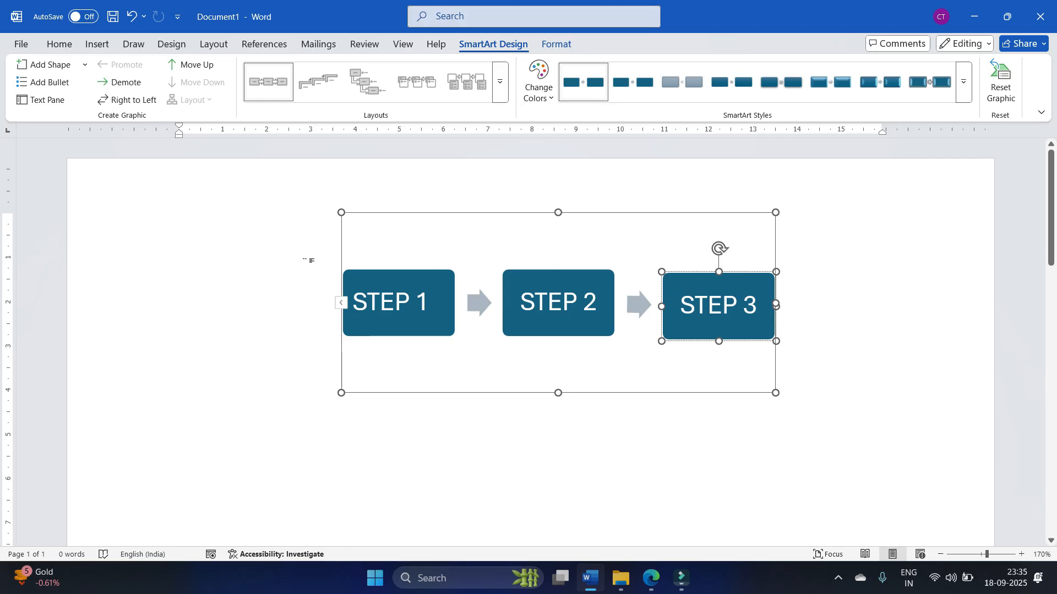
left_click(85, 65)
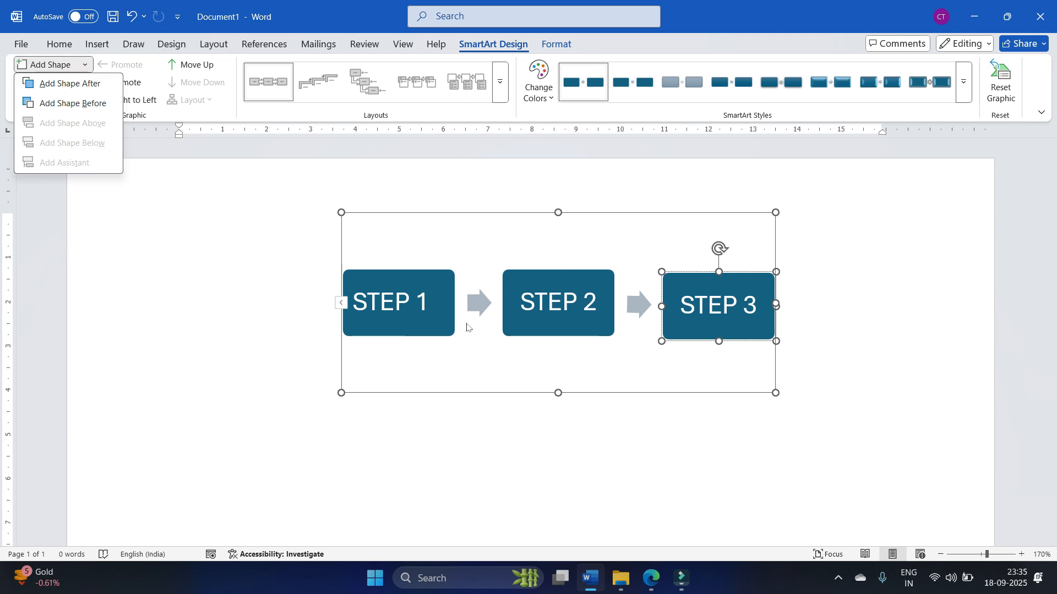
left_click(82, 85)
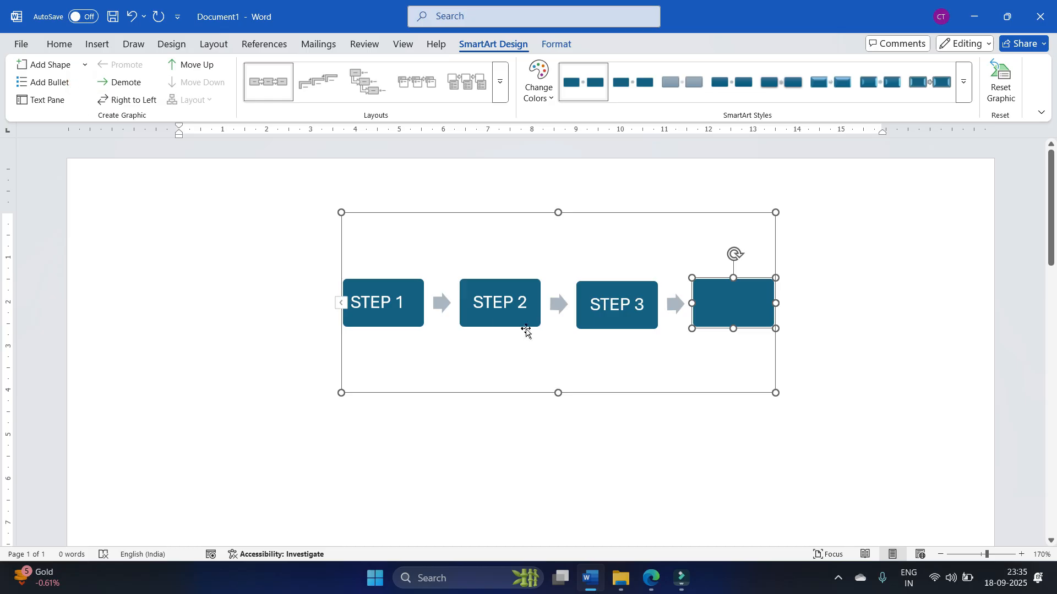
Step: Add another blank shape directly after the STEP 2 box
left_click(517, 302)
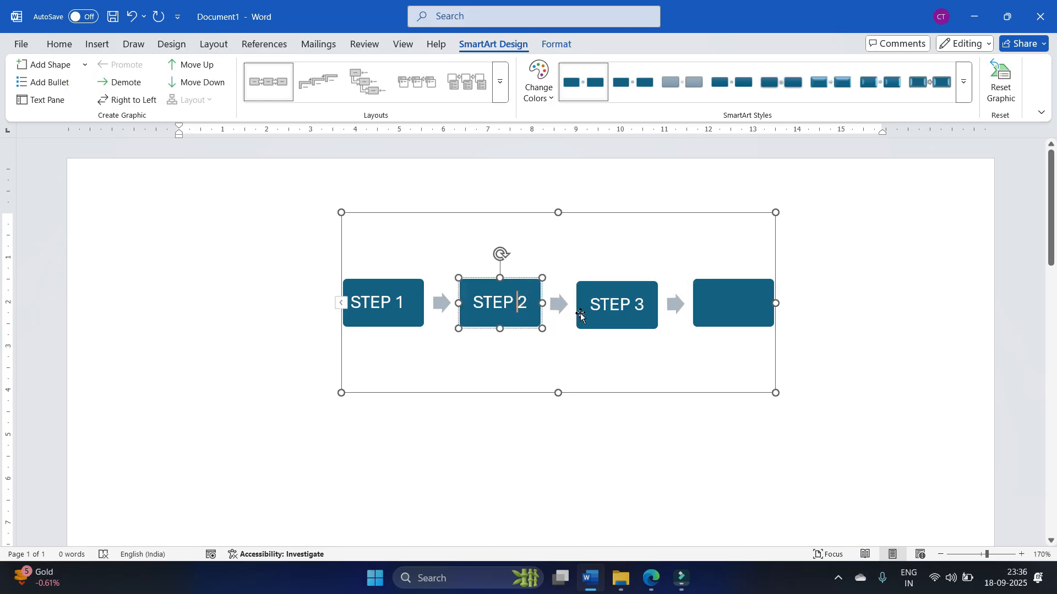
left_click(84, 64)
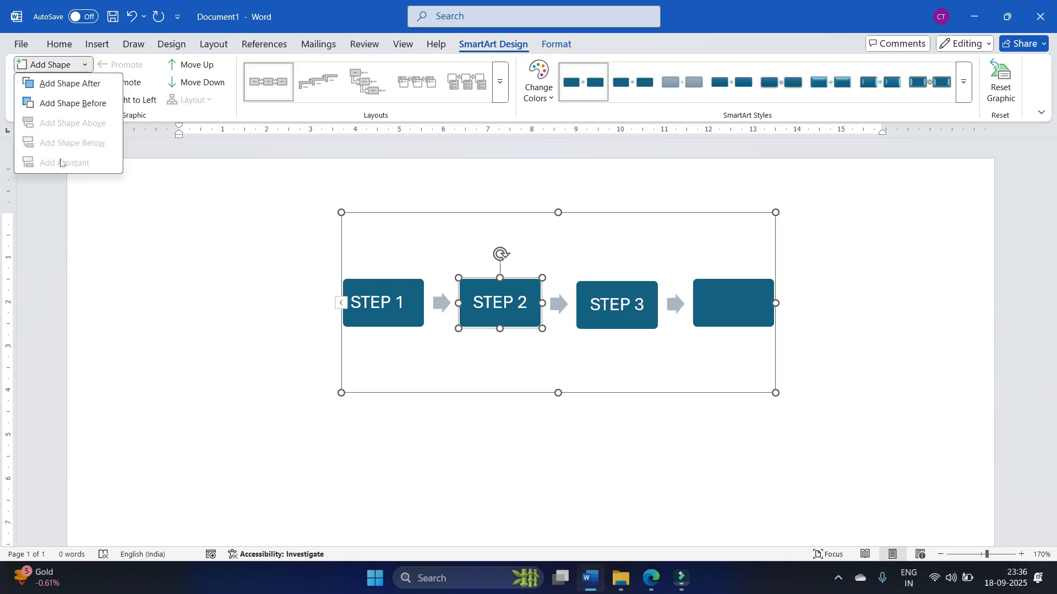
left_click(69, 84)
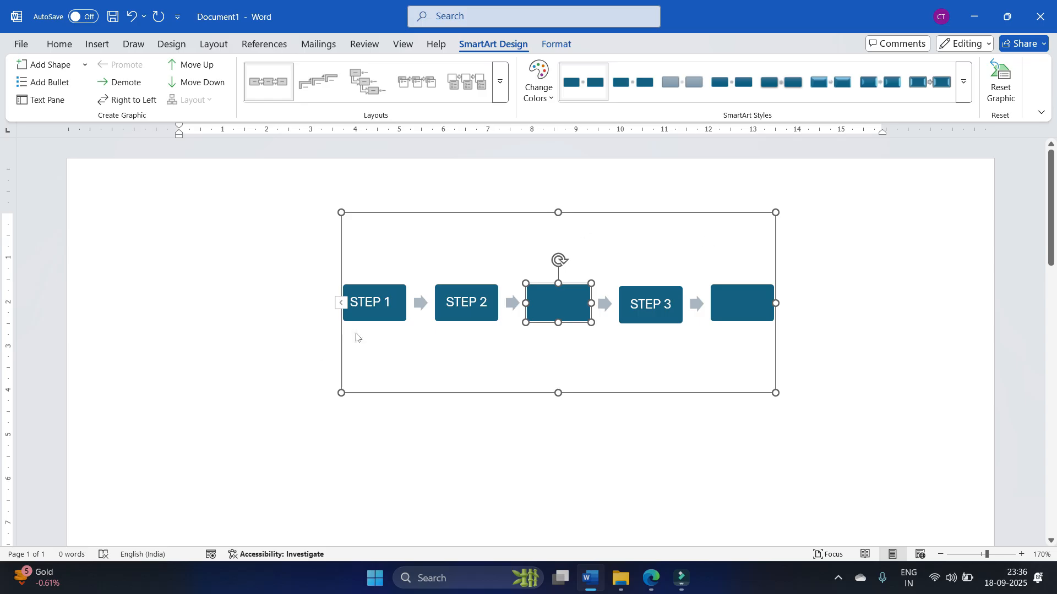
Step: Move the STEP 2 box up one place to the front, and move it down three places to fourth position
left_click(465, 302)
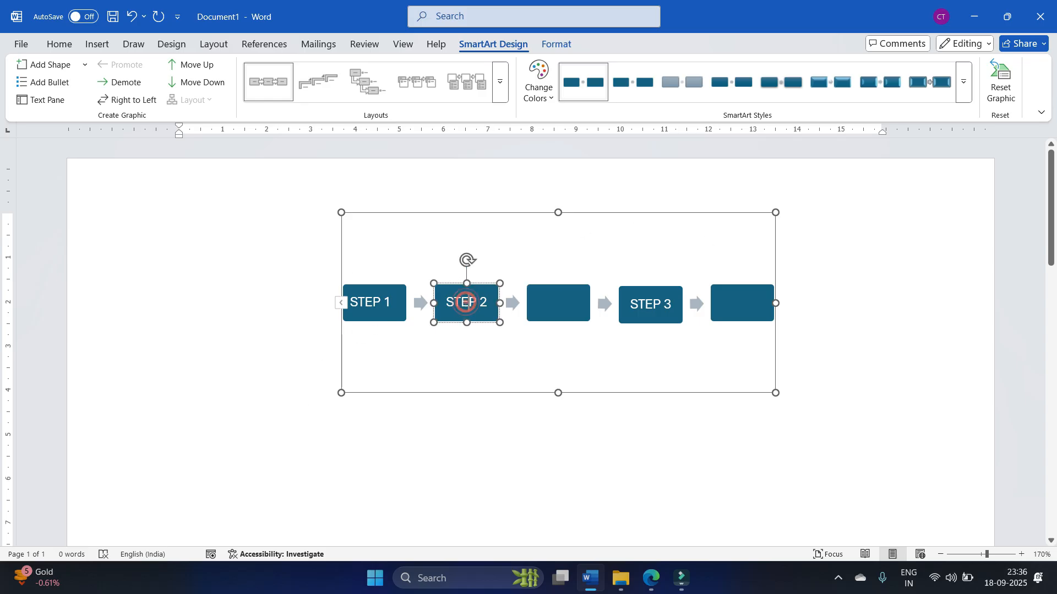
left_click(185, 70)
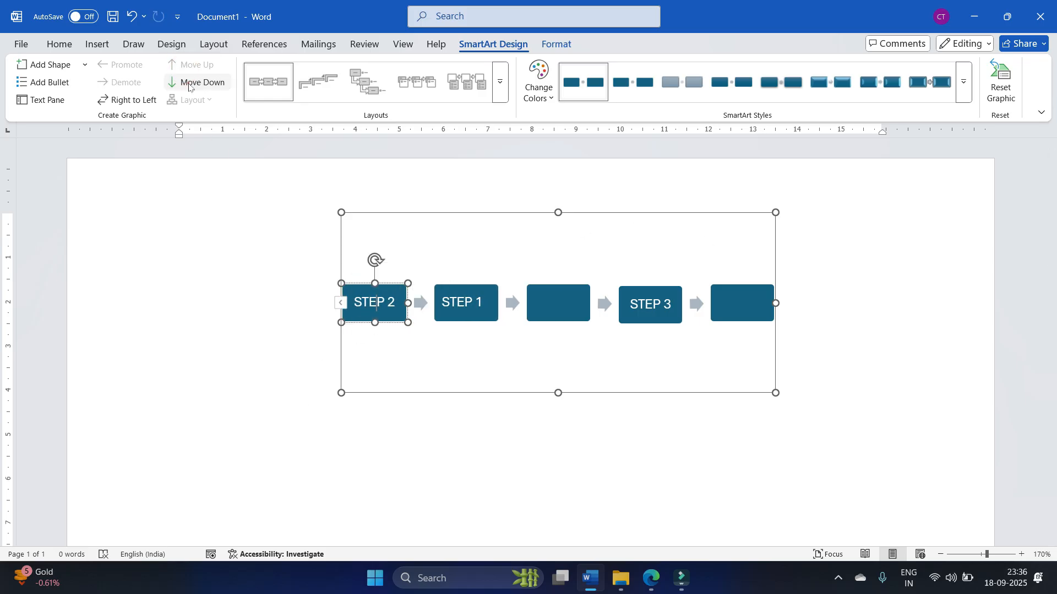
left_click(189, 83)
left_click(188, 83)
left_click(189, 82)
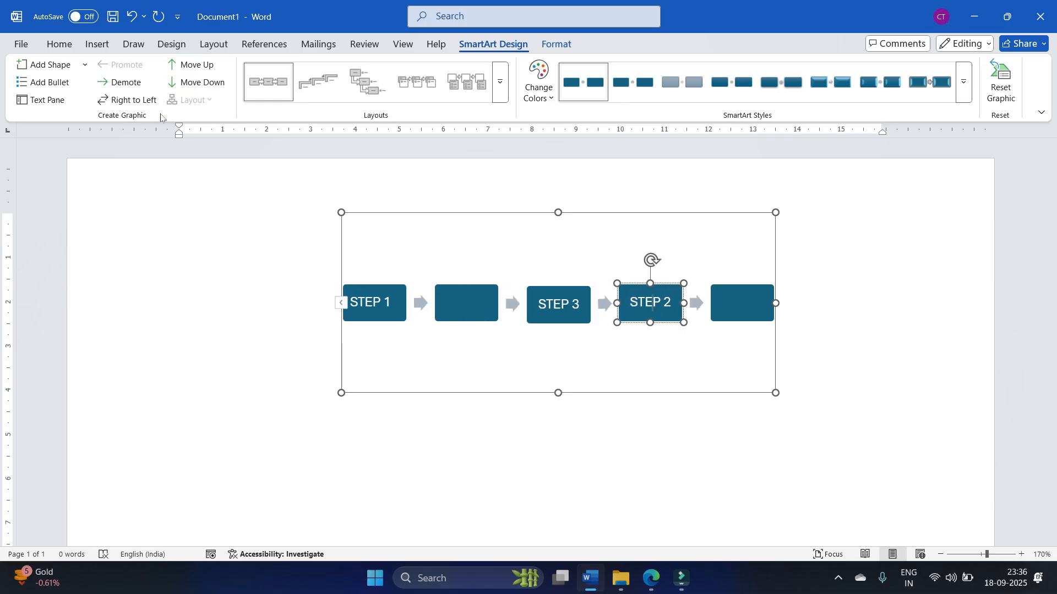
Step: Reverse the process diagram's direction to run right to left, and switch it back to left to right
left_click(144, 102)
left_click(146, 107)
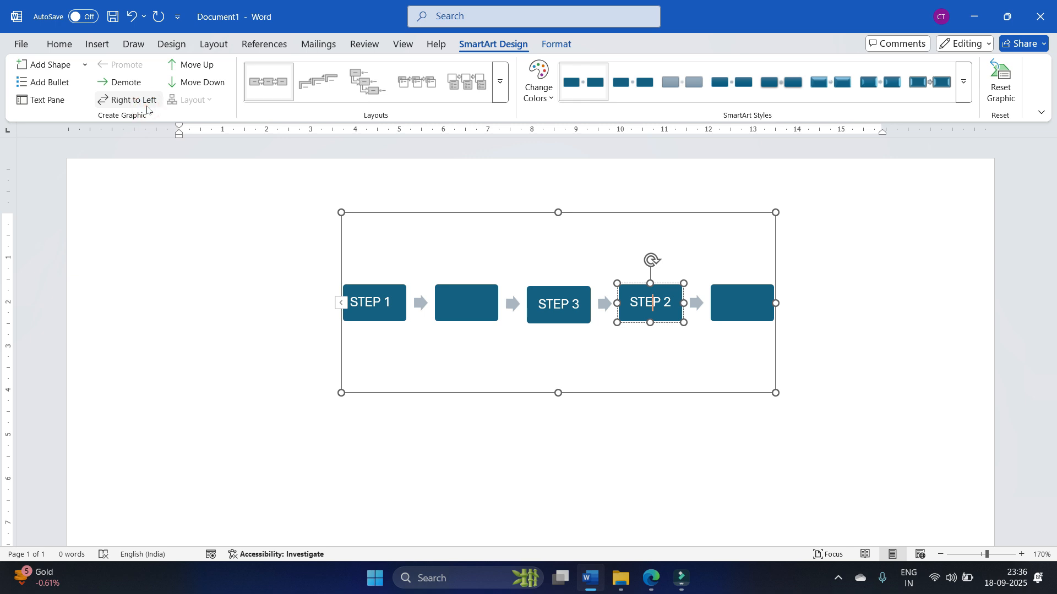
Step: Recolor the process diagram with the second Colorful scheme, orange to green, and enlarge the whole graphic toward the page's left margin
left_click(538, 83)
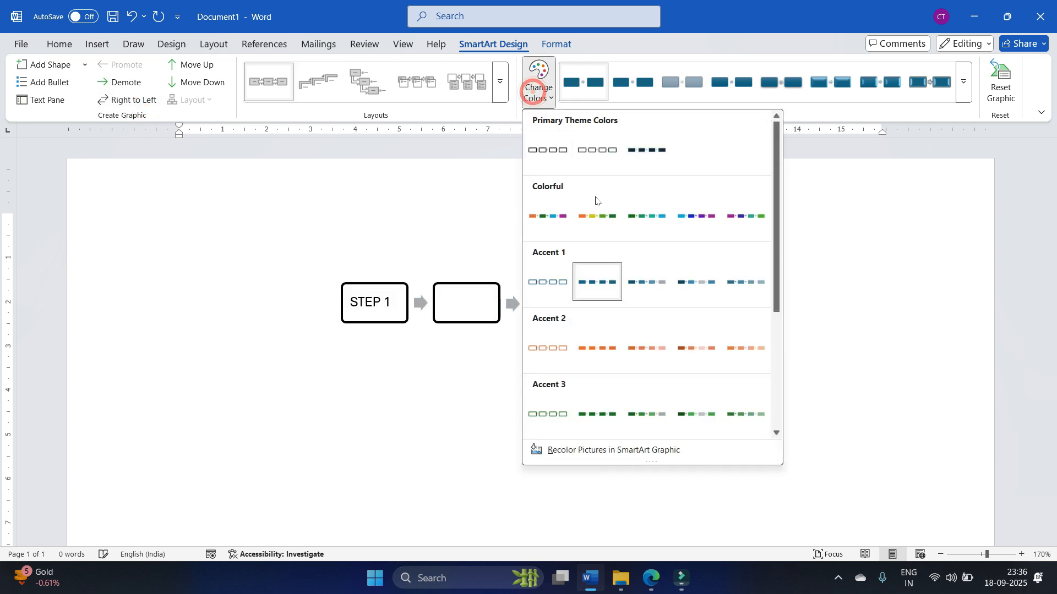
left_click(612, 232)
left_click(447, 297)
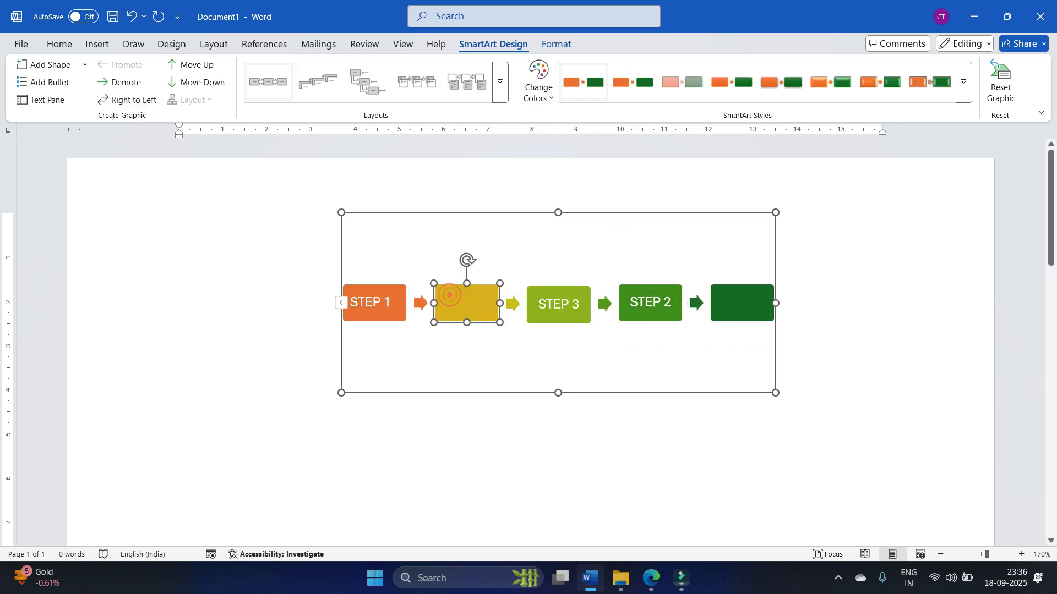
left_click_drag(341, 214, 234, 182)
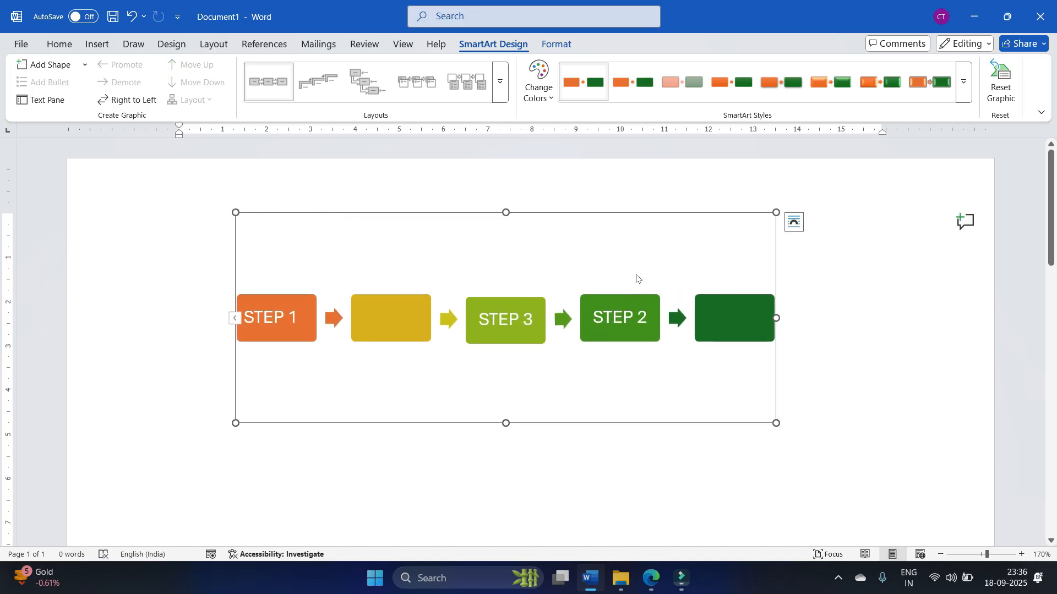
Step: Delete the process diagram and insert a Clustered Column chart in its place
left_click(640, 211)
key("Delete")
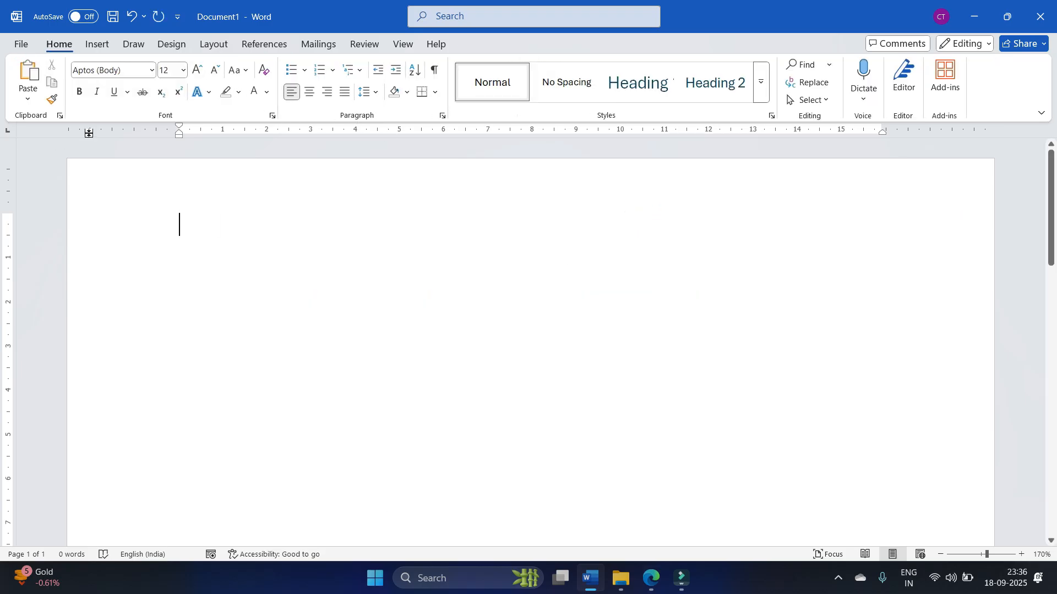
left_click(96, 44)
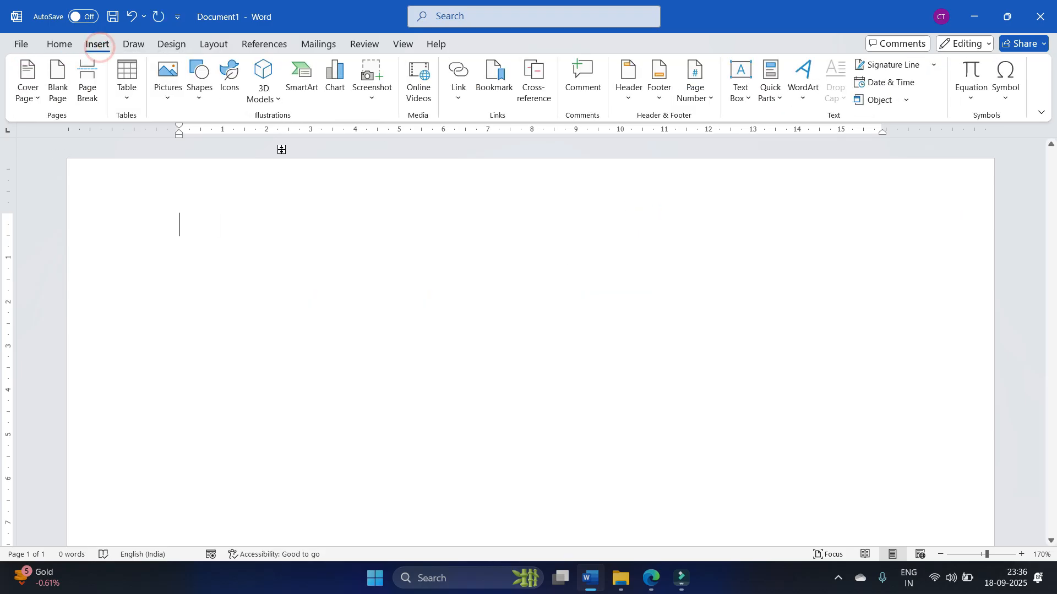
left_click(333, 94)
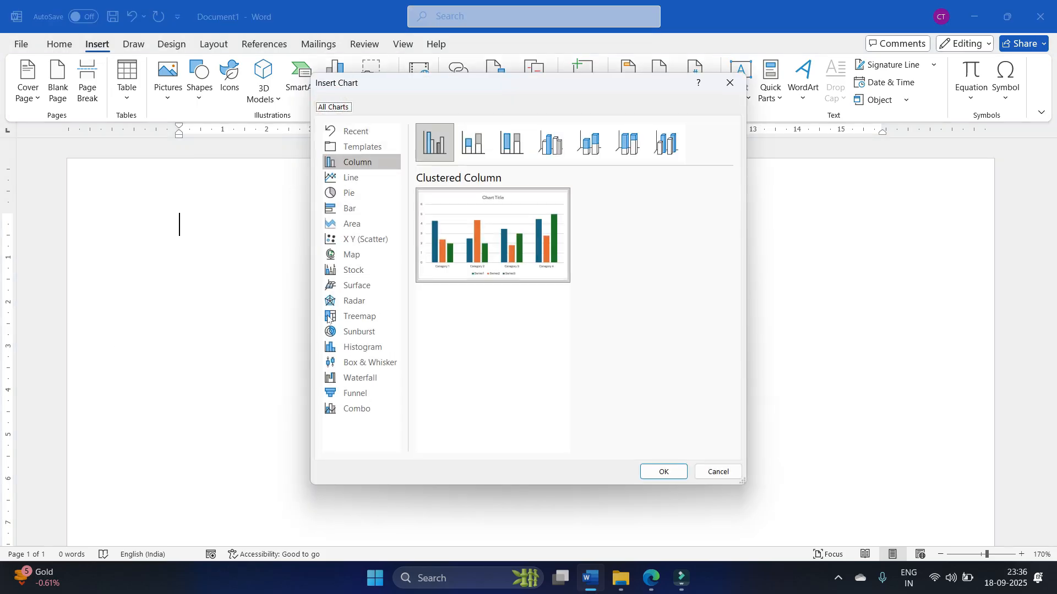
left_click(363, 165)
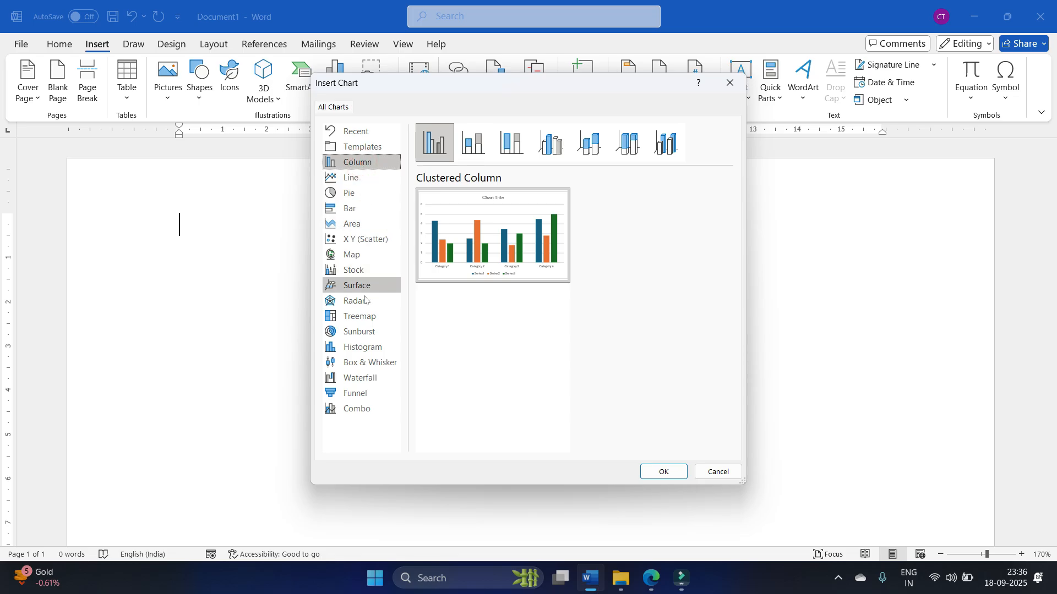
left_click(364, 170)
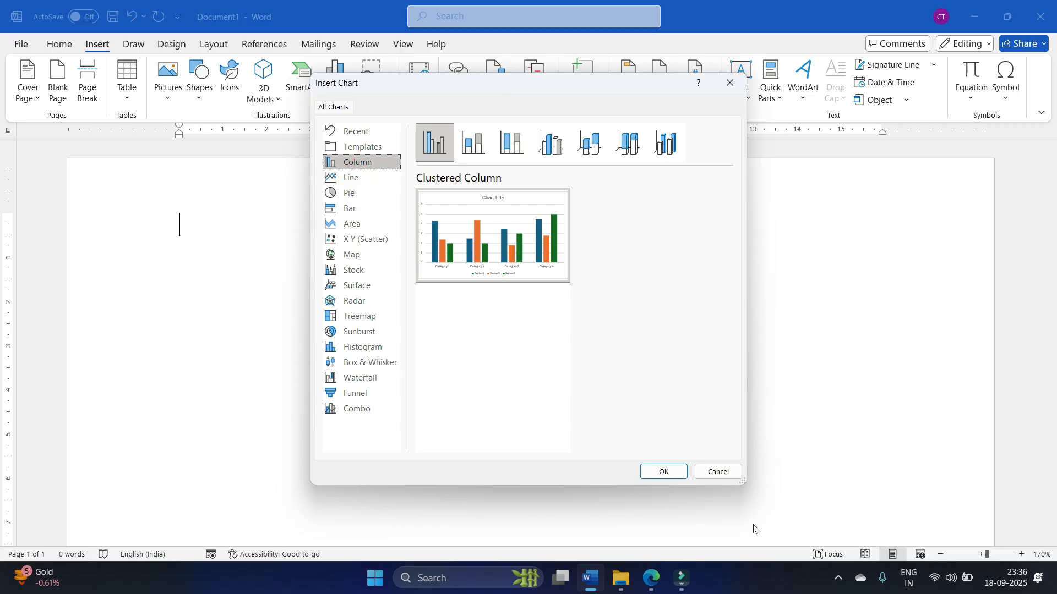
left_click(390, 171)
left_click(657, 473)
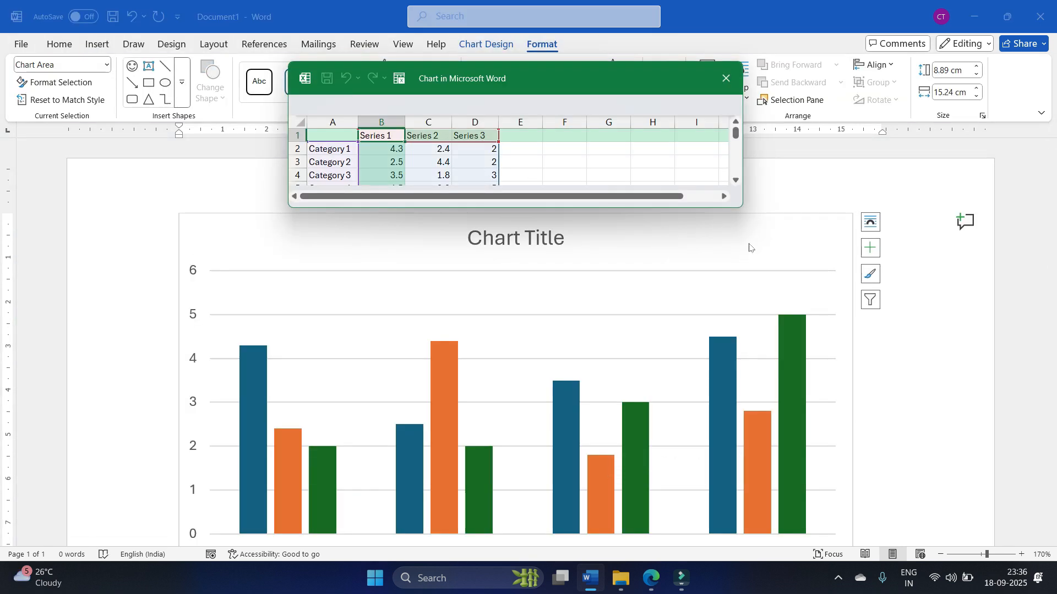
Step: Shrink the column chart to about 4.66 cm high and 8.48 cm wide
left_click(739, 205)
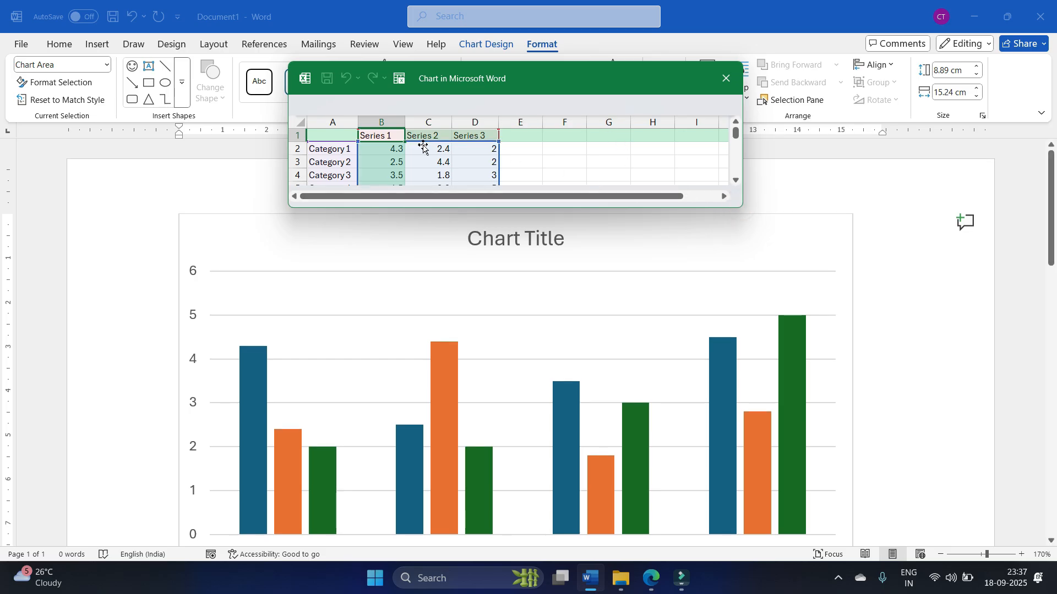
left_click(641, 357)
left_click_drag(851, 212, 552, 404)
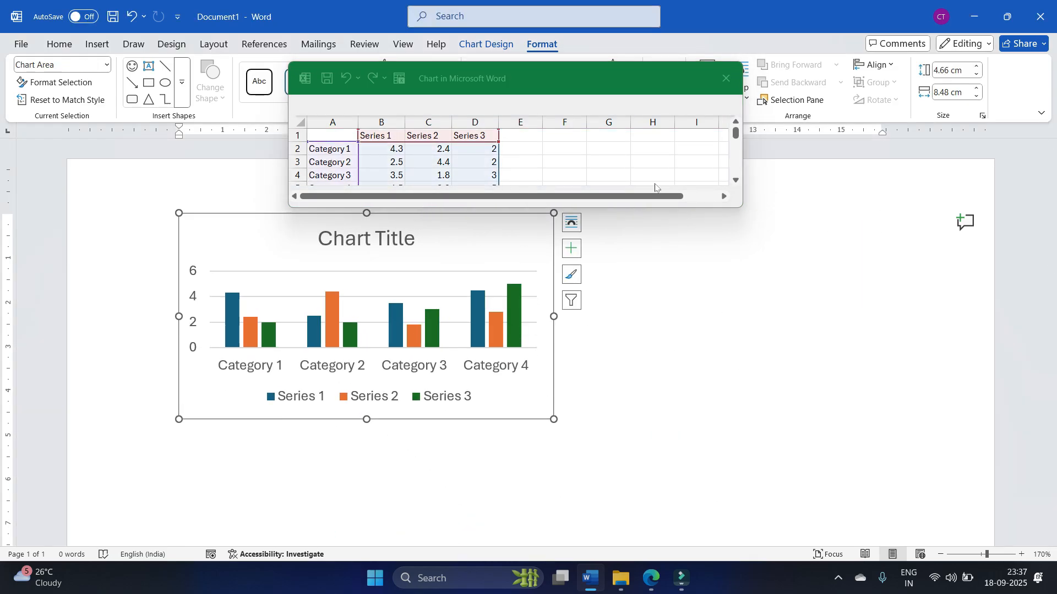
Step: Move the chart's data sheet off the chart's title and enlarge it until all the data rows show
left_click_drag(669, 75, 802, 88)
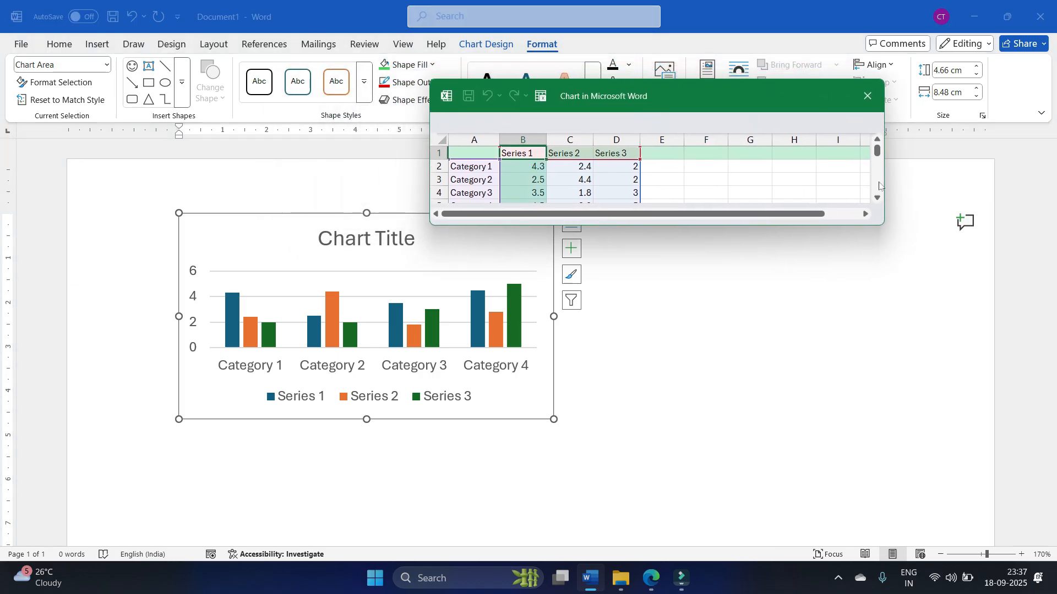
left_click_drag(883, 228, 1024, 388)
left_click_drag(669, 104, 746, 74)
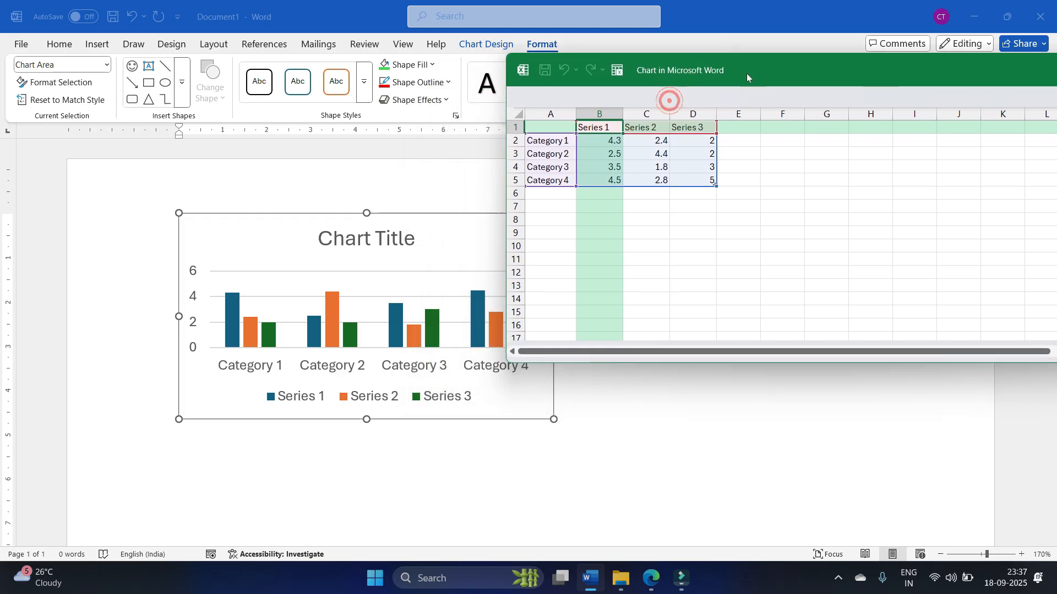
Step: Replace the chart title with STUDENT MARKSHEET
left_click(402, 252)
left_click(401, 248)
left_click(374, 237)
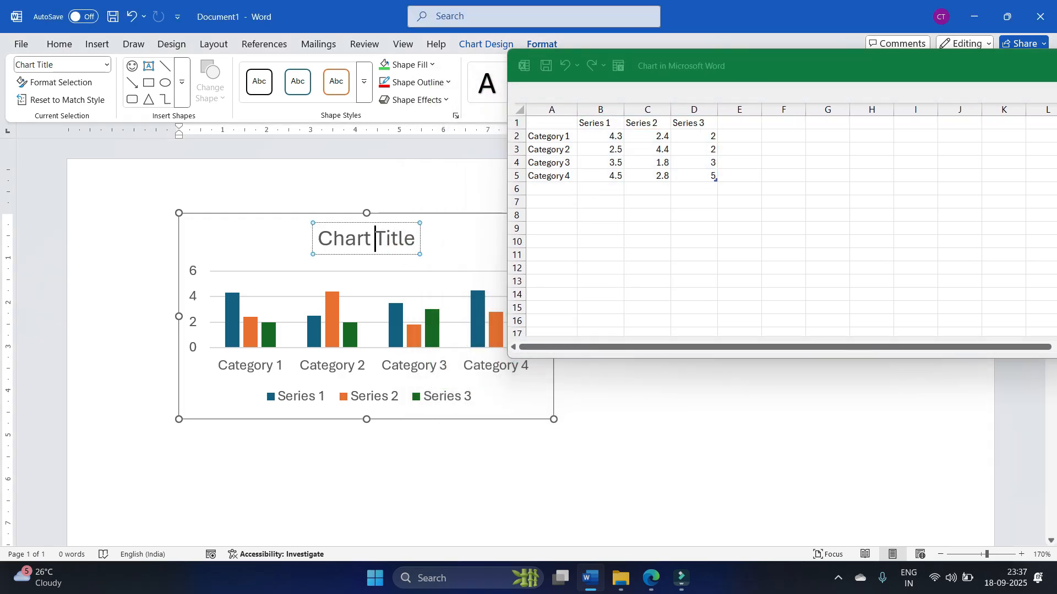
double_click(381, 234)
key("ctrl+a")
key("BackSpace")
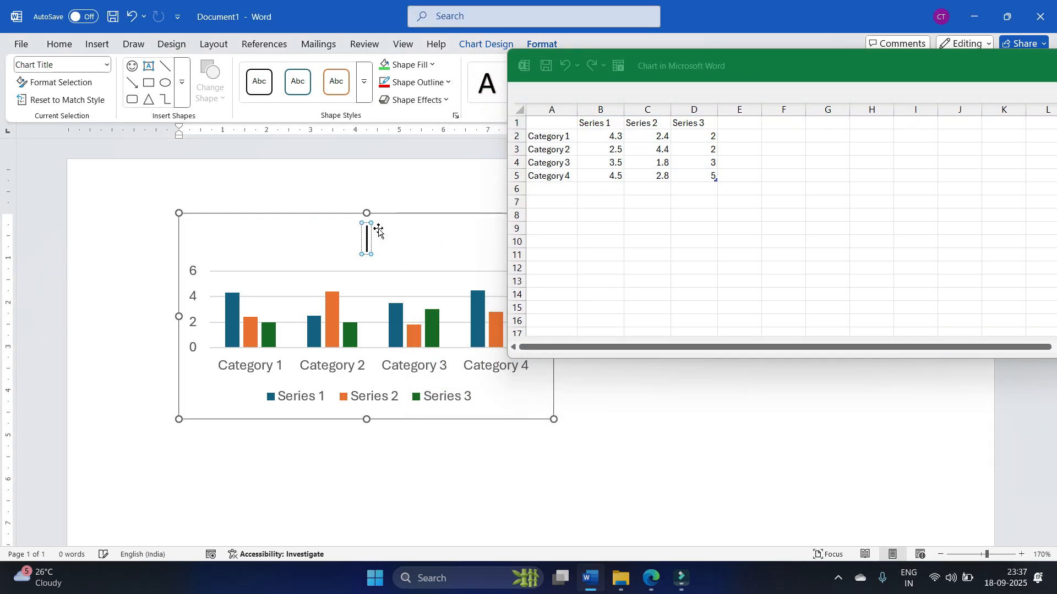
type("STUDEN")
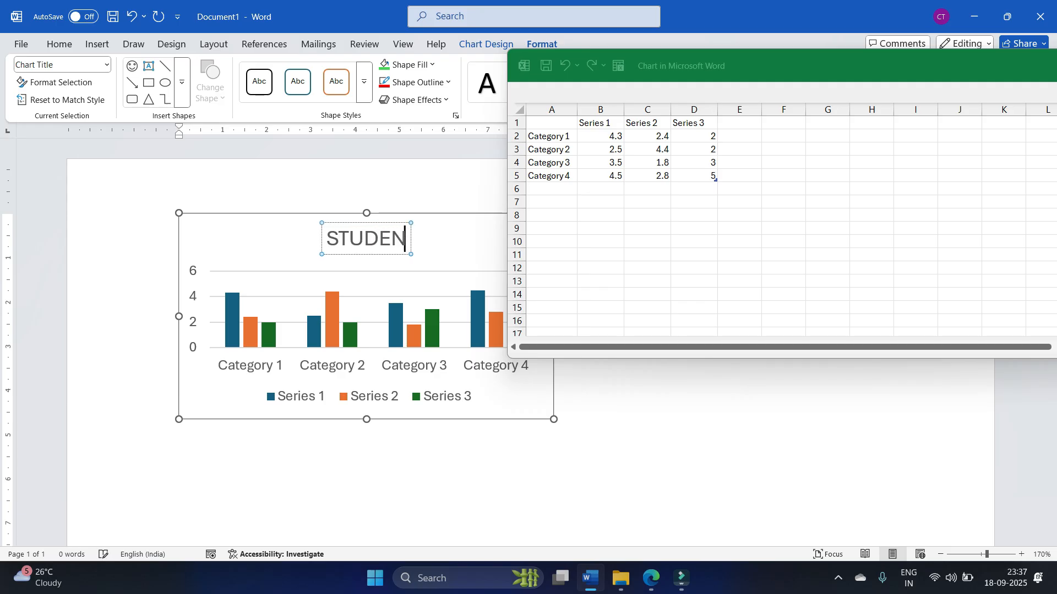
type("T MARKS")
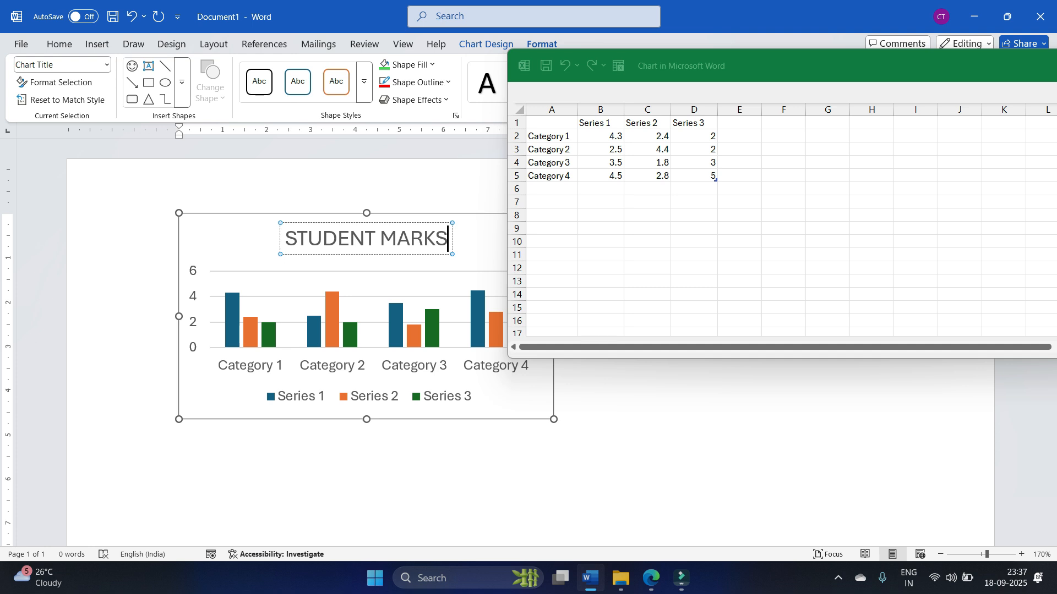
type("HEET")
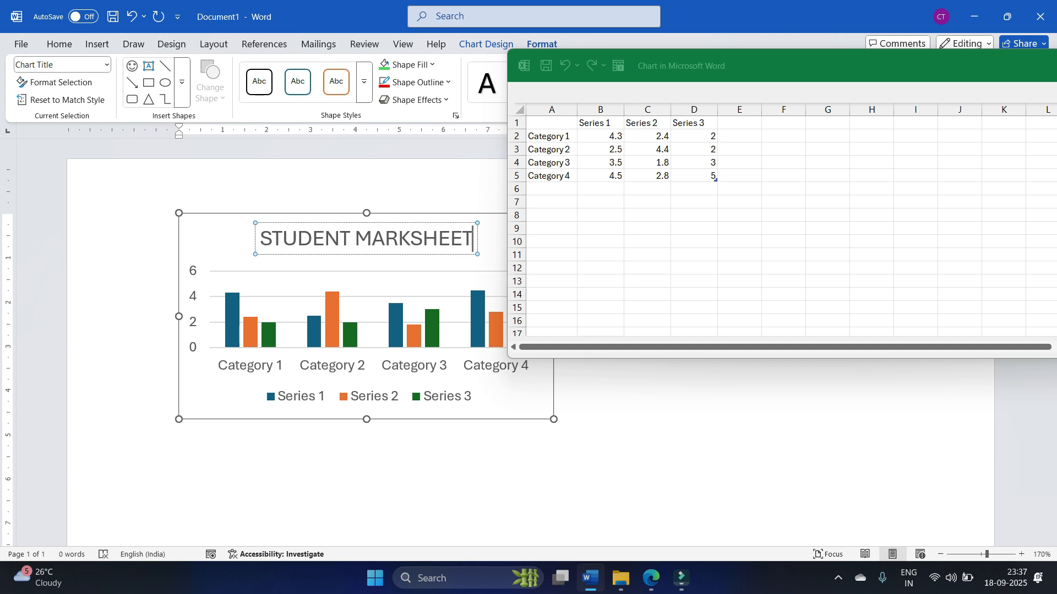
Step: Enter the headings NAME, HINDI, ENGLISH and MATHS in cells A1 to D1 of the chart data
left_click(558, 138)
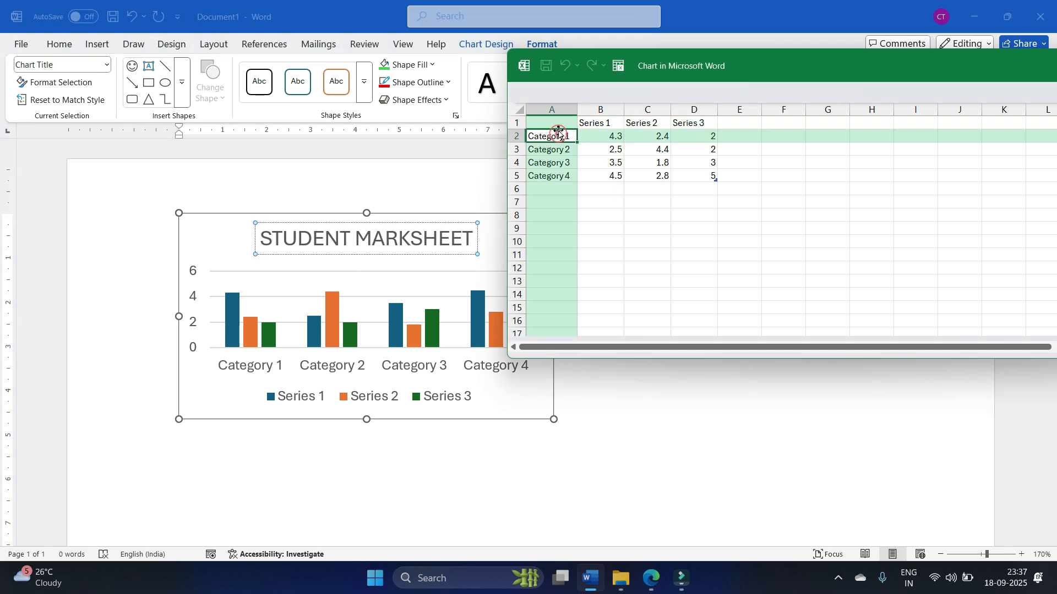
left_click(556, 123)
type("NAME")
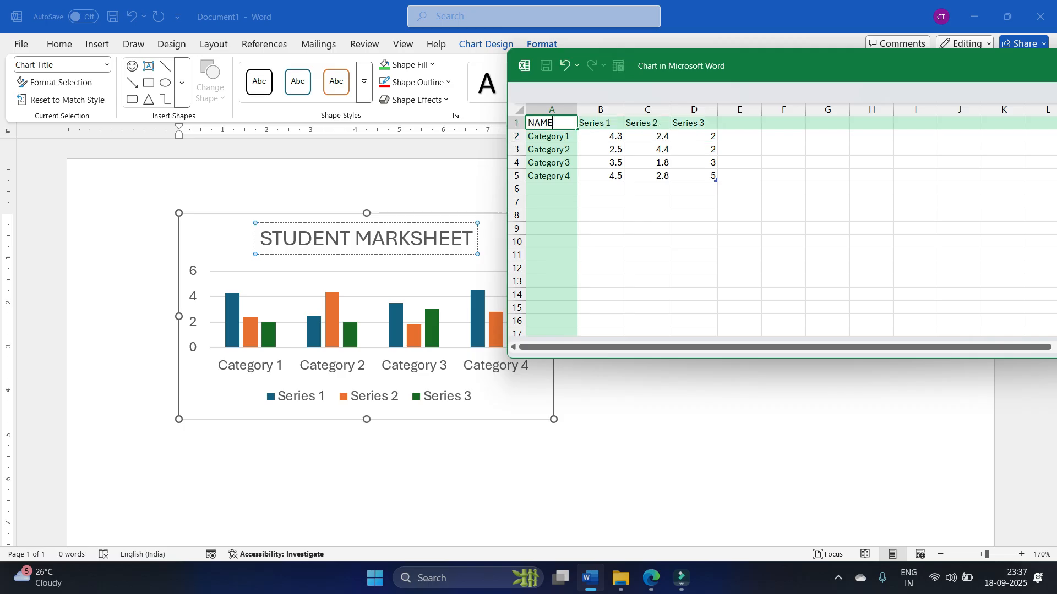
key("Tab")
type("HIND")
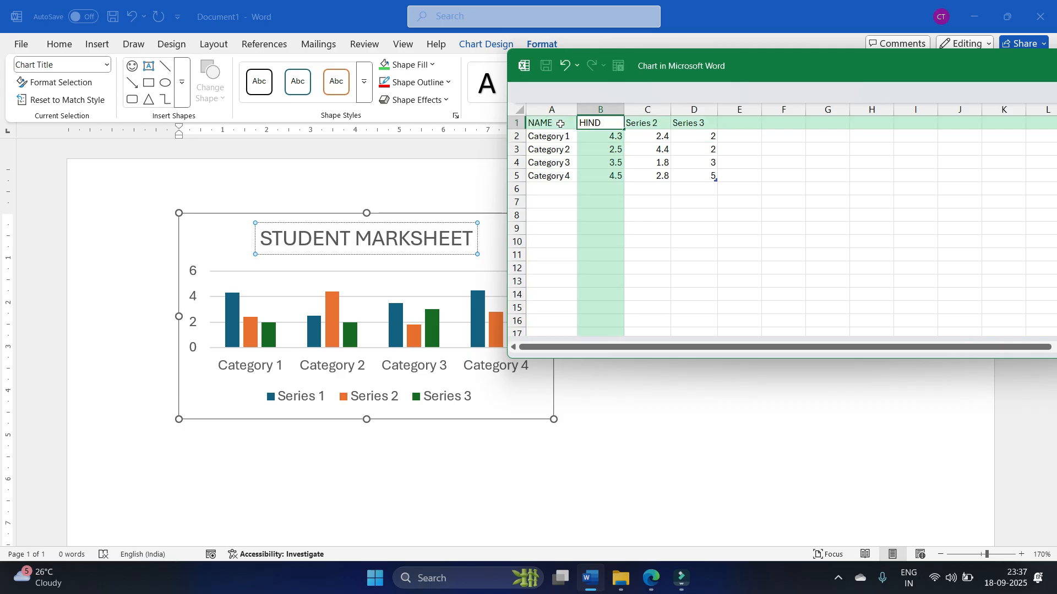
type("I")
key("Tab")
type("ENGLI")
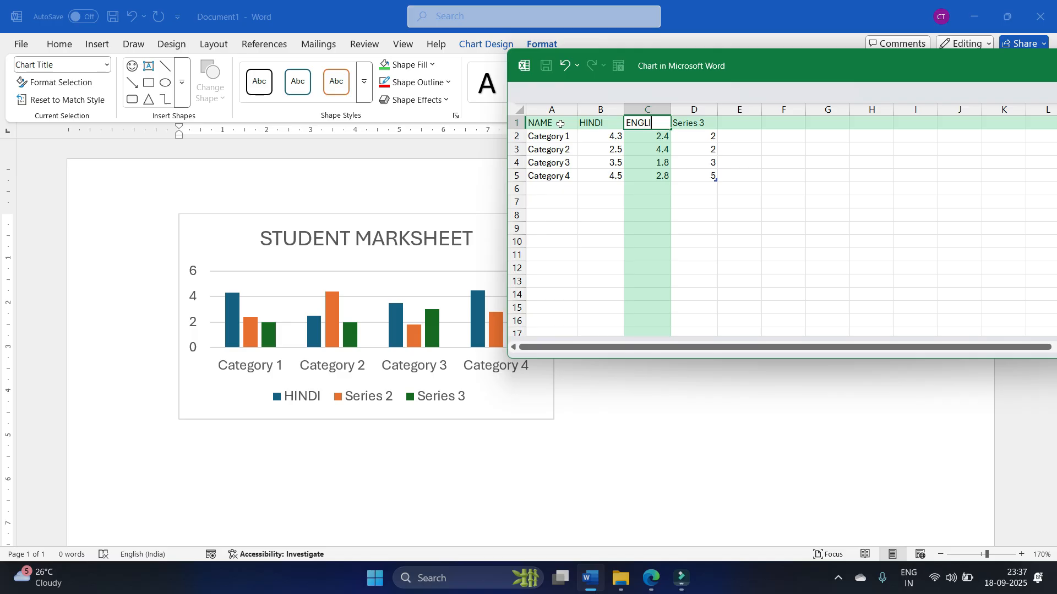
type("SH")
key("Tab")
type("MATHS")
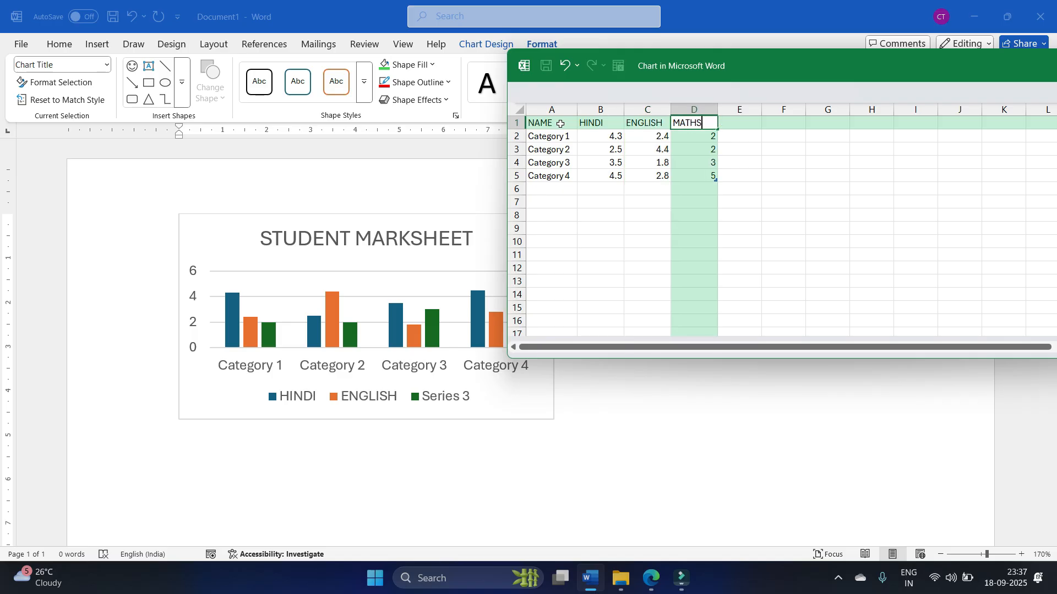
Step: Replace the four category labels in cells A2 to A5 with the students' first names
left_click(562, 136)
type("AMIT")
key("Return")
type("A")
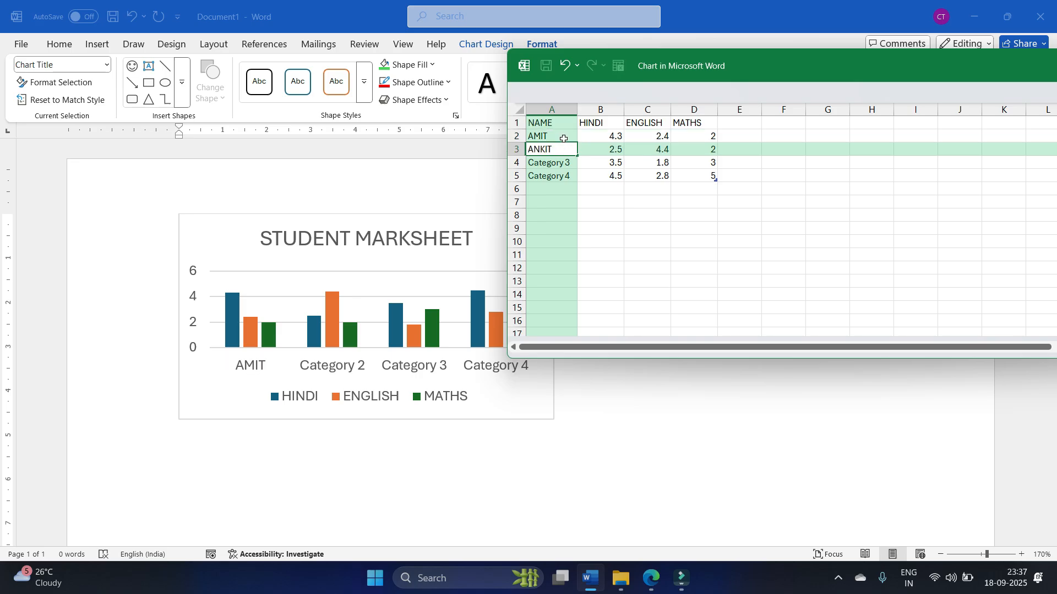
key("Return")
type("AARAV")
key("Return")
type("ANIL")
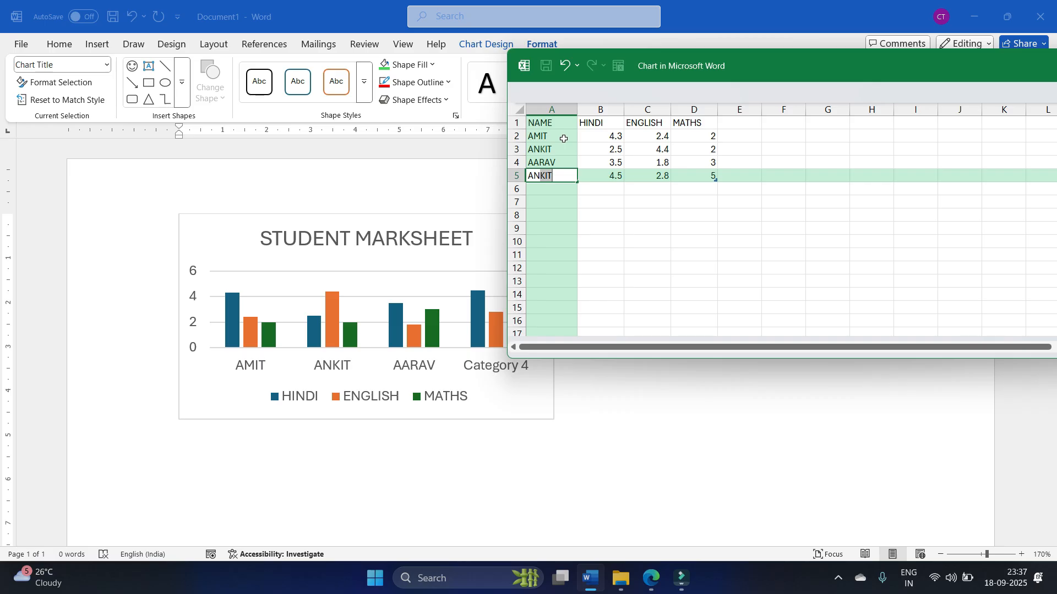
key("Tab")
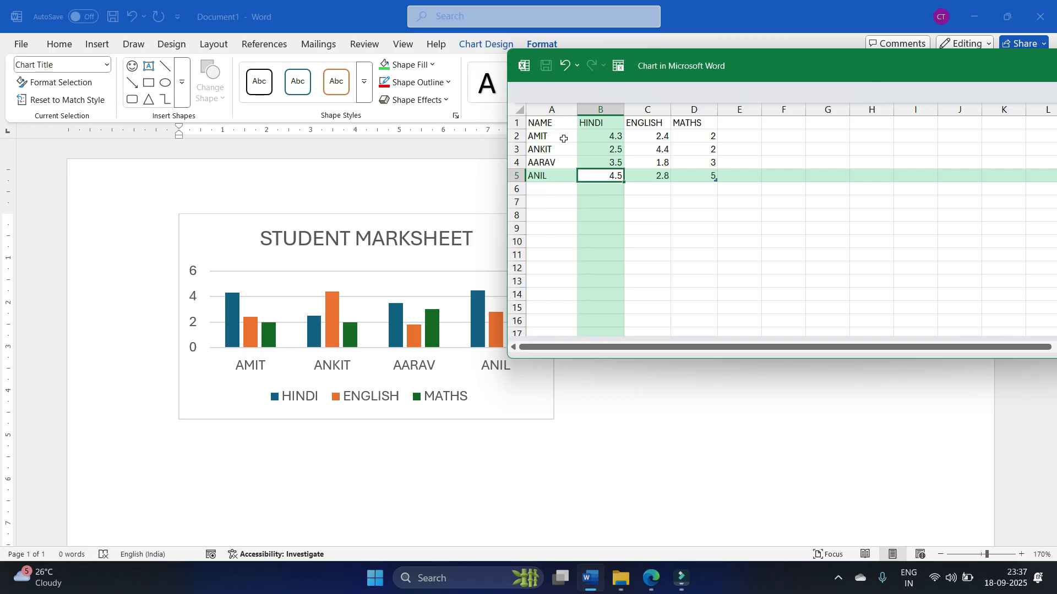
Step: Fill the HINDI column with the marks 85, 95, 65 and 25 in rows 2 to 5
left_click_drag(615, 138, 693, 171)
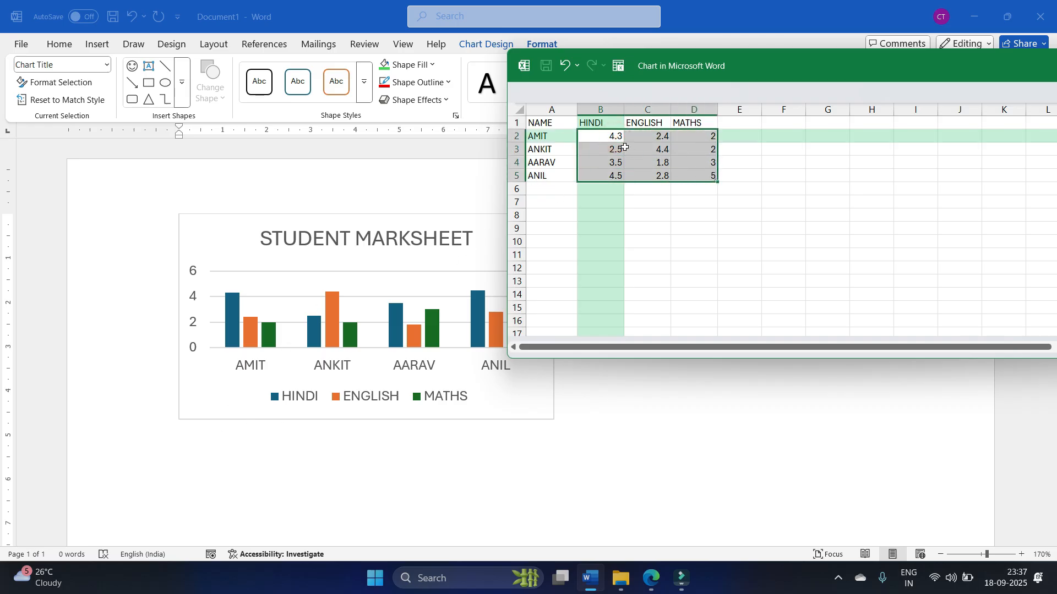
left_click(611, 136)
type("85")
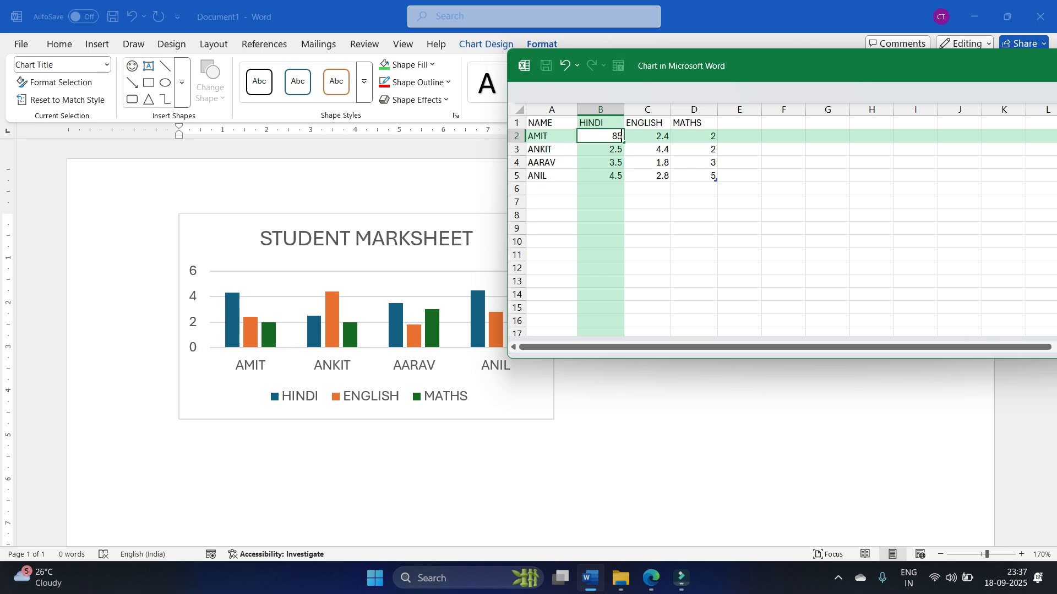
key("Return")
type("95")
key("Return")
type("65")
key("Return")
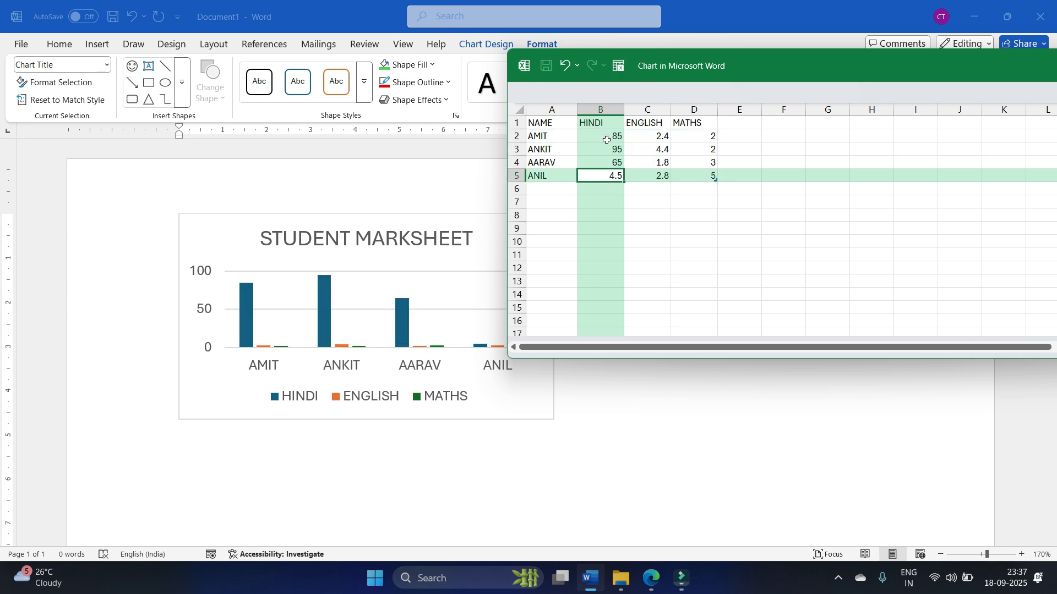
type("2")
left_click(627, 173)
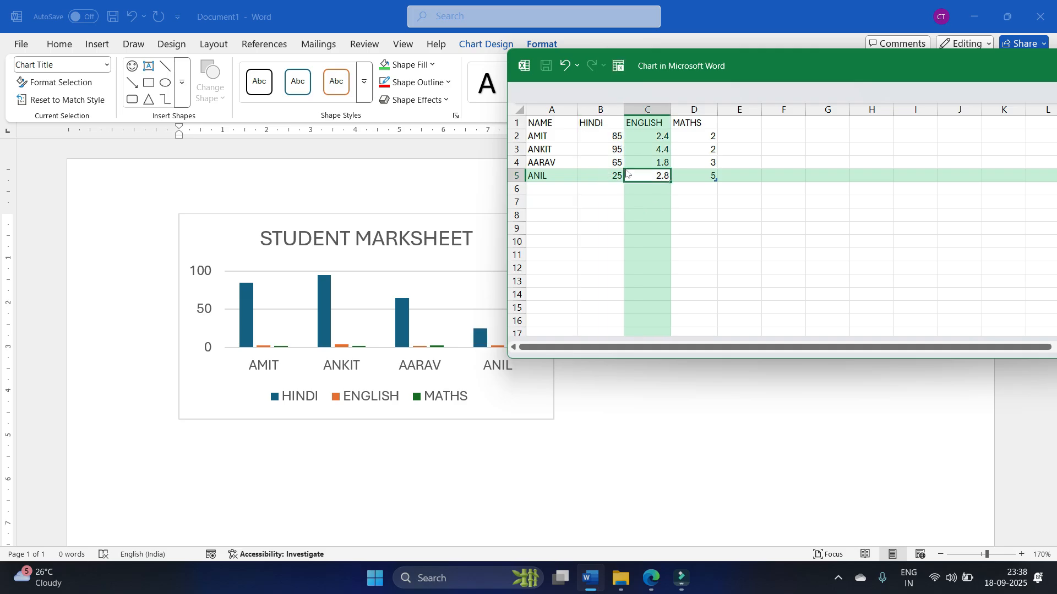
Step: Set the first student's ENGLISH mark to 58 and fill the MATHS column with 96, 65, 45 and 36
left_click(654, 135)
type("5")
key("Tab")
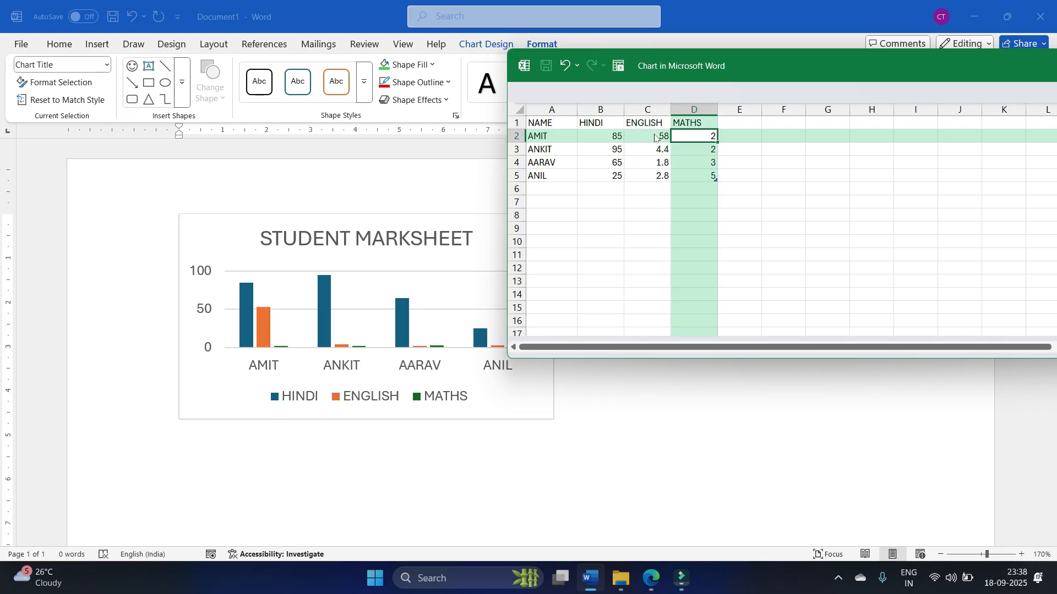
type("96")
key("Return")
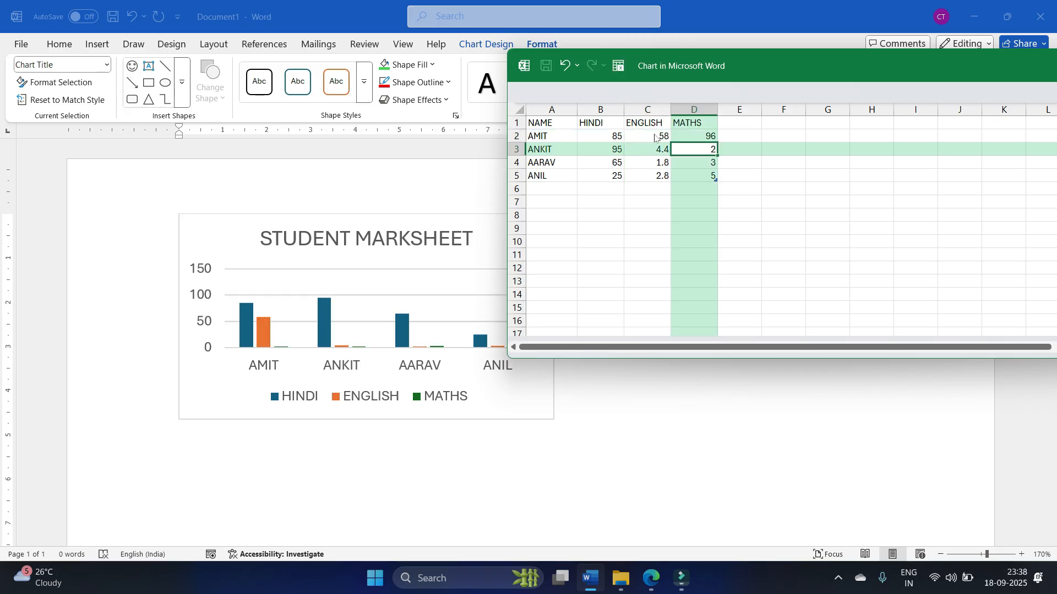
type("65")
key("Return")
type("45")
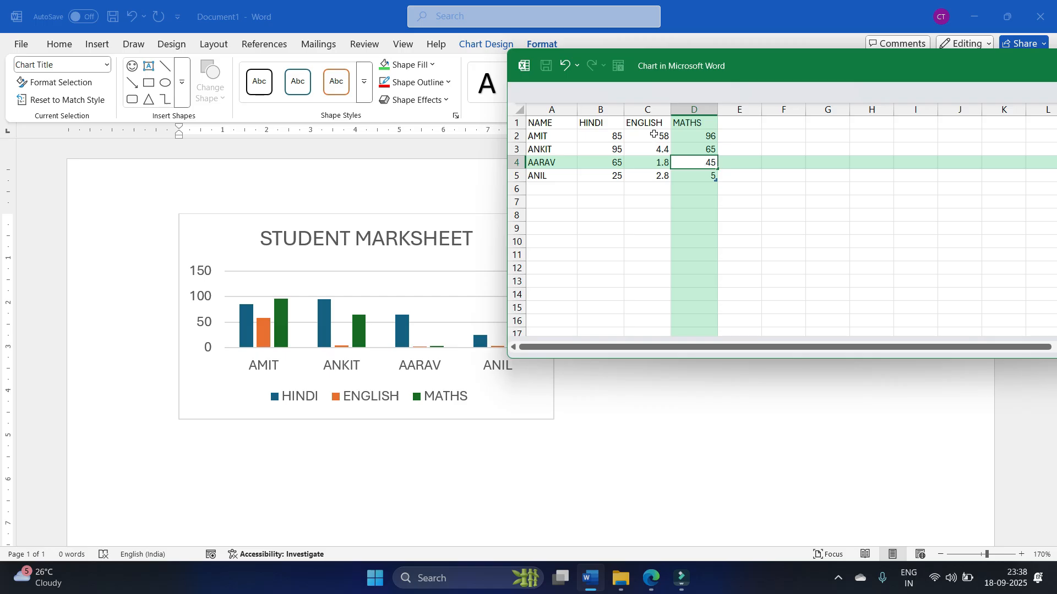
key("Return")
type("36")
Step: Complete the ENGLISH column with 25 in row 5, 58 in row 4 and 95 in row 3
key("Left")
type("25")
key("Up")
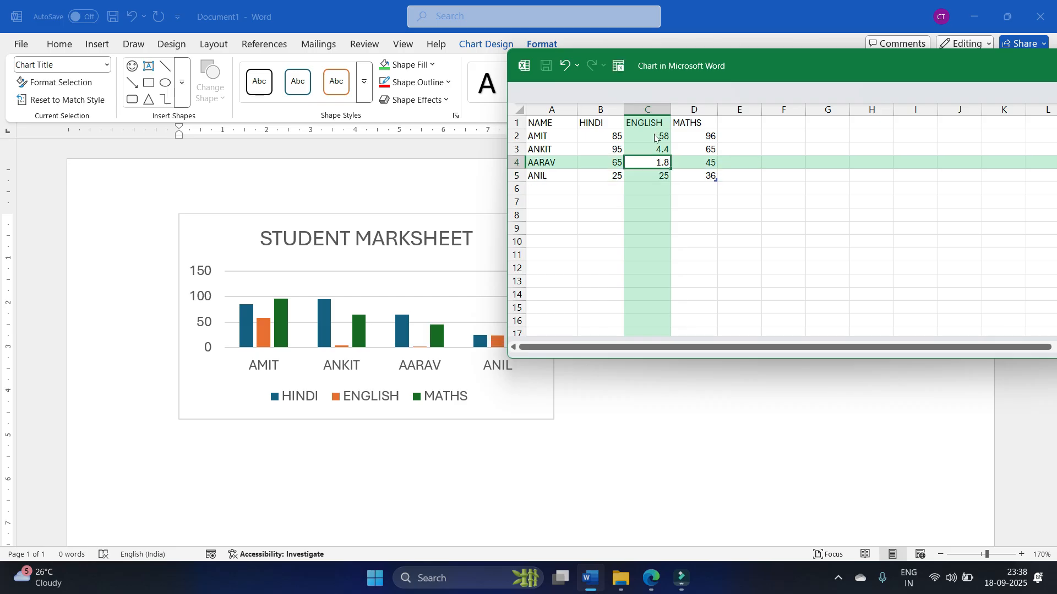
type("58")
key("Up")
type("95")
left_click(661, 385)
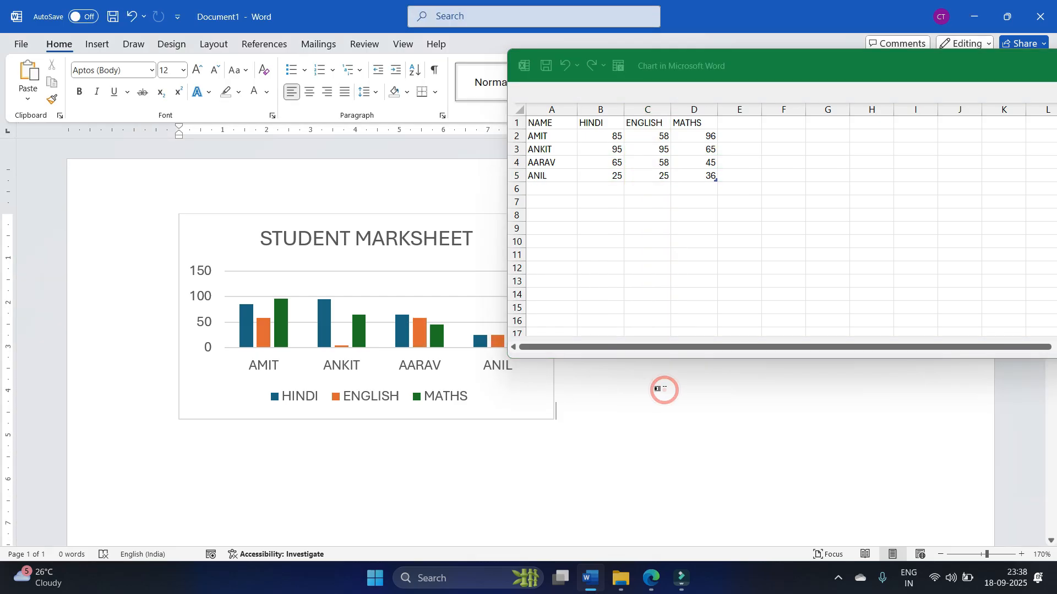
Step: Close the chart's data sheet and enlarge the STUDENT MARKSHEET chart to about 15.5 cm wide
left_click(390, 376)
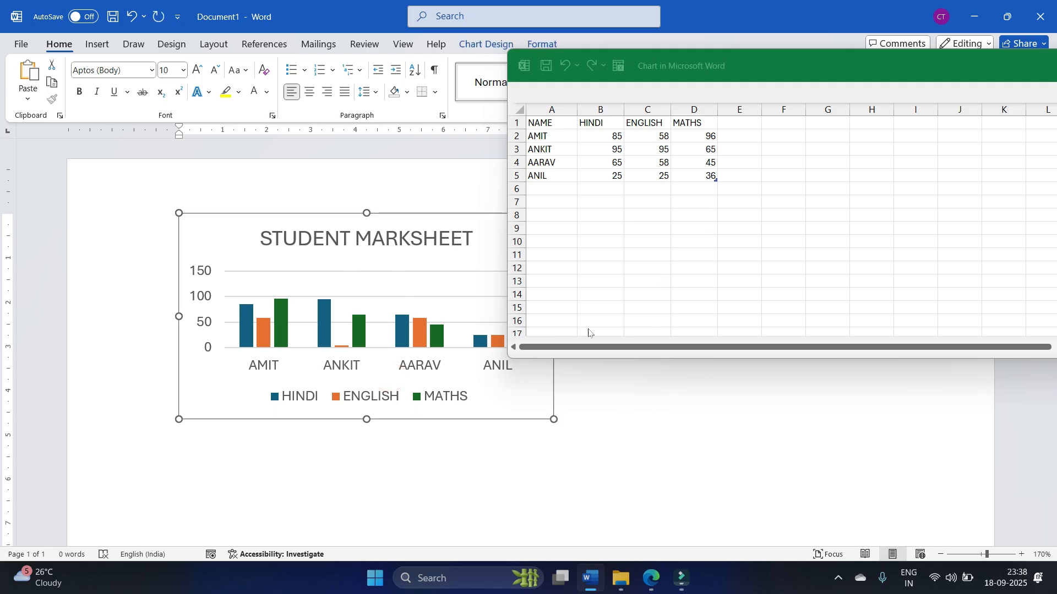
left_click_drag(768, 56, 609, 58)
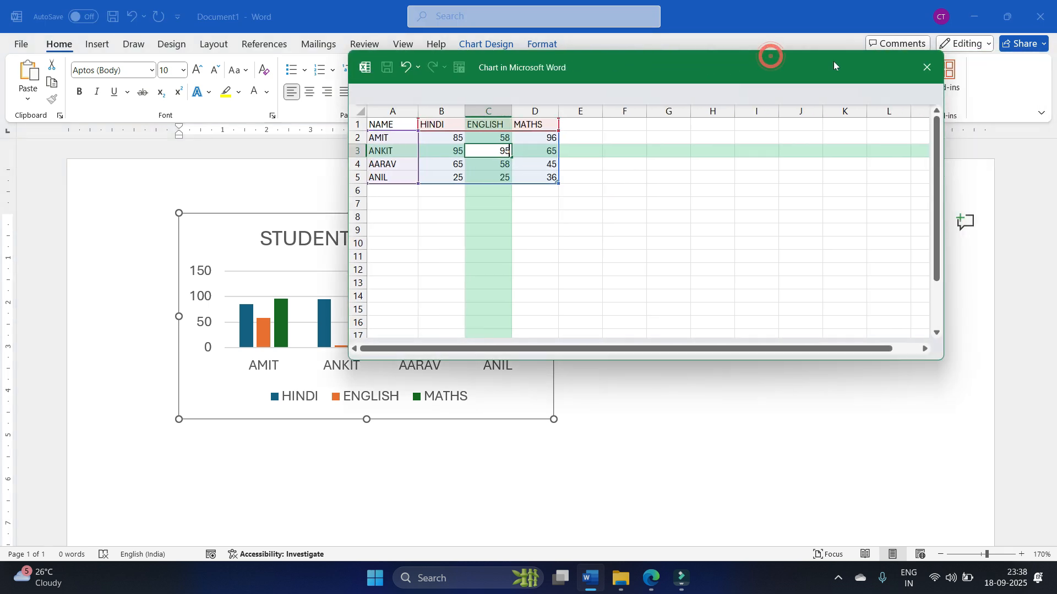
left_click(924, 66)
left_click_drag(555, 419, 897, 468)
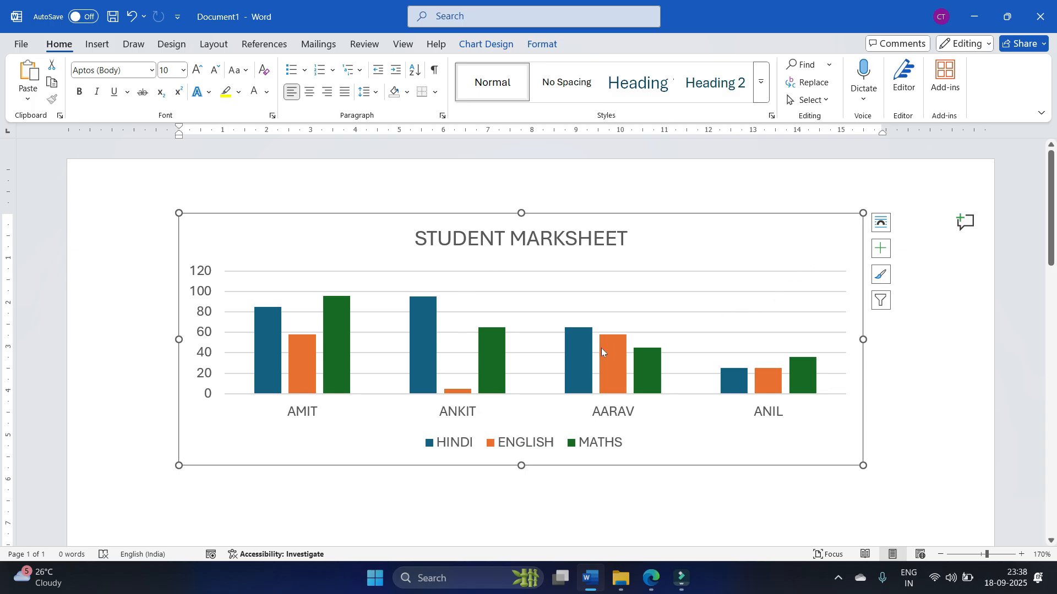
Step: Reopen the chart's data sheet for editing and enlarge and reposition its window so all student rows and the chart can be seen
left_click(593, 309)
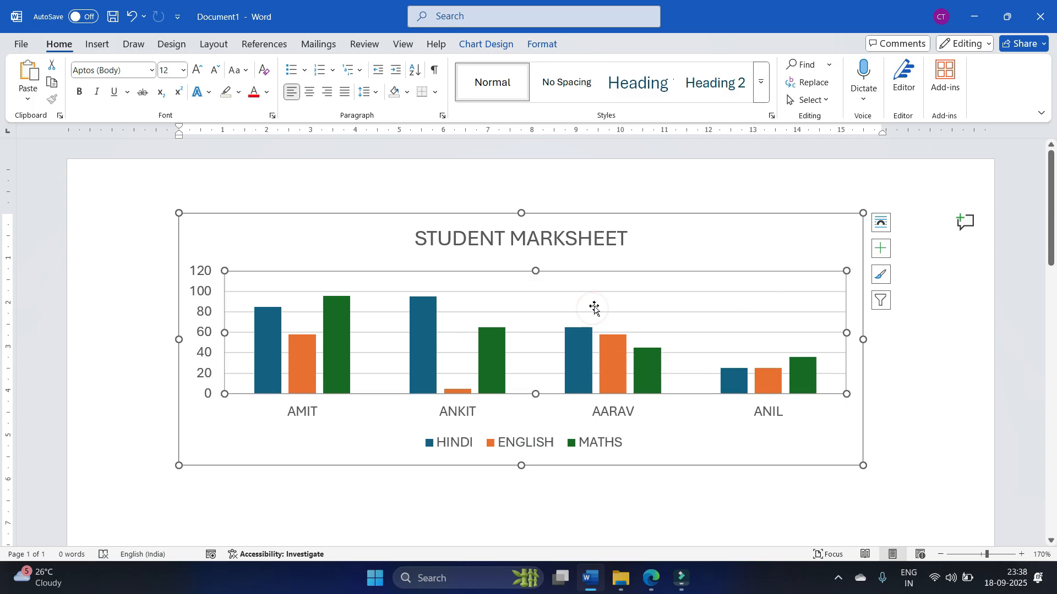
left_click(526, 48)
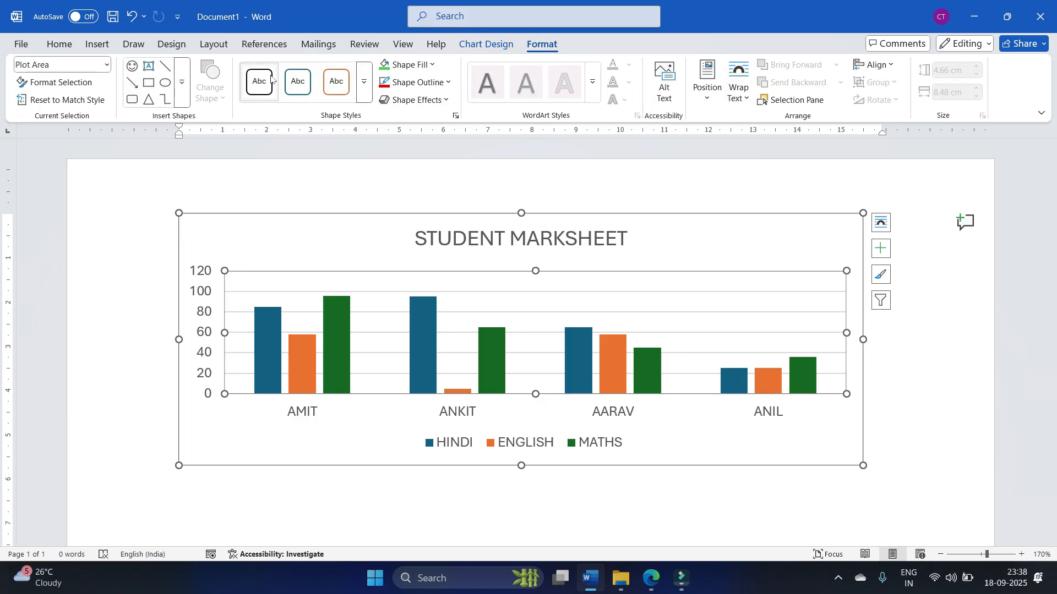
left_click(471, 45)
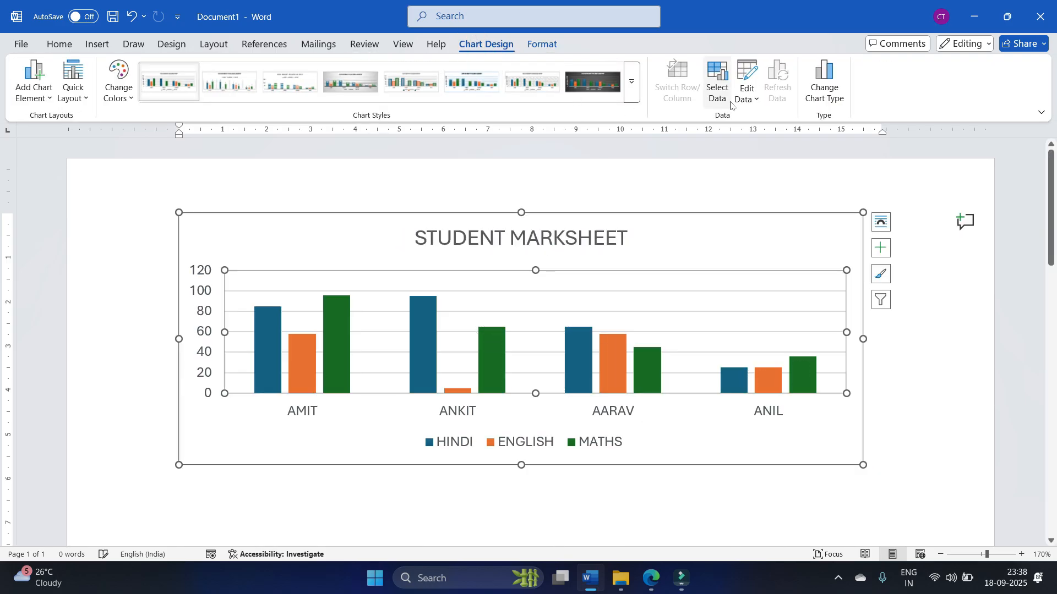
left_click(747, 97)
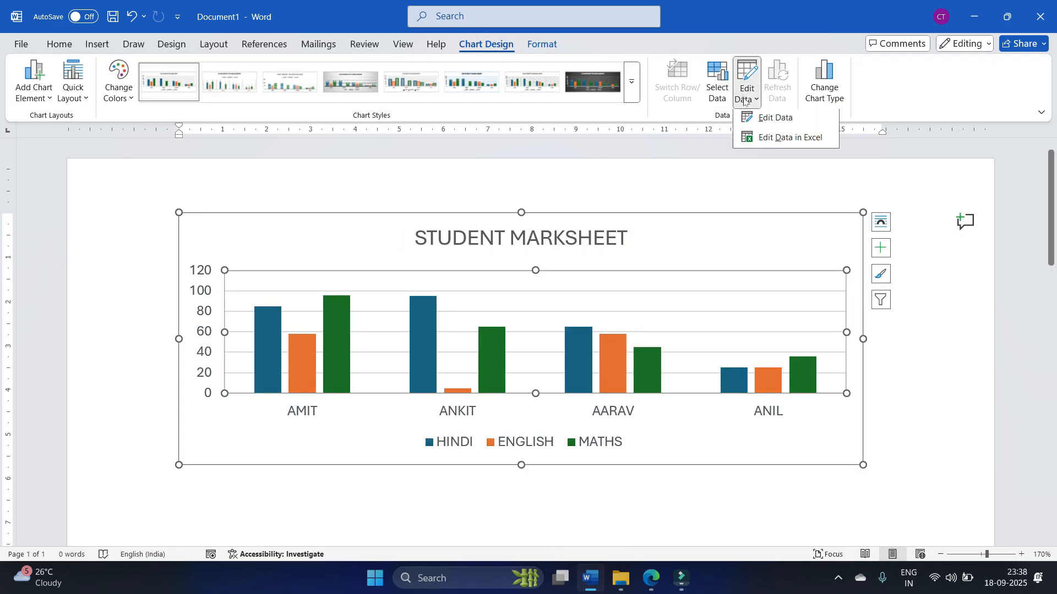
left_click(776, 121)
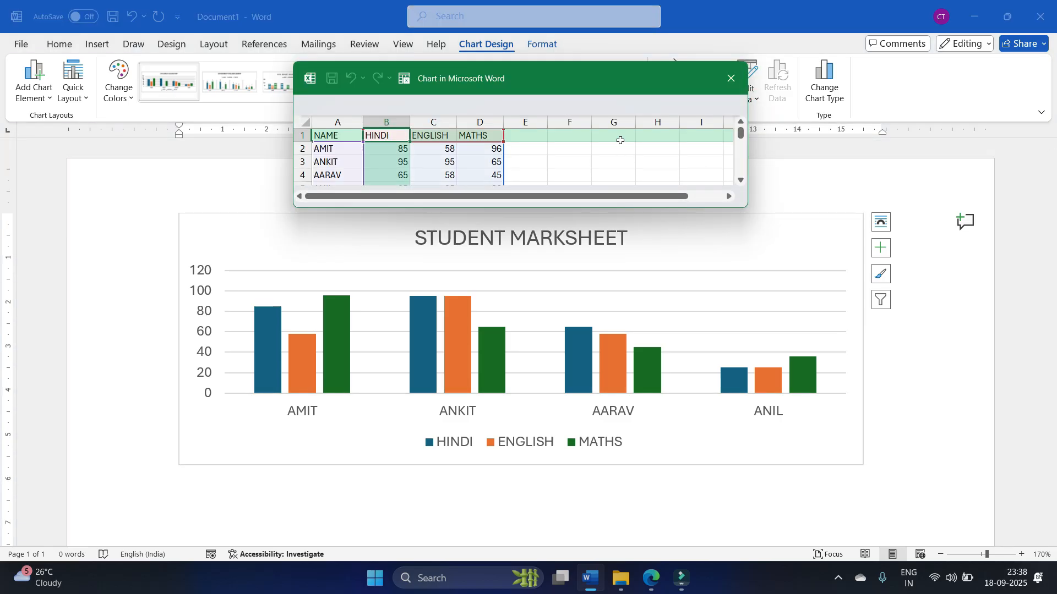
left_click_drag(747, 204, 839, 205)
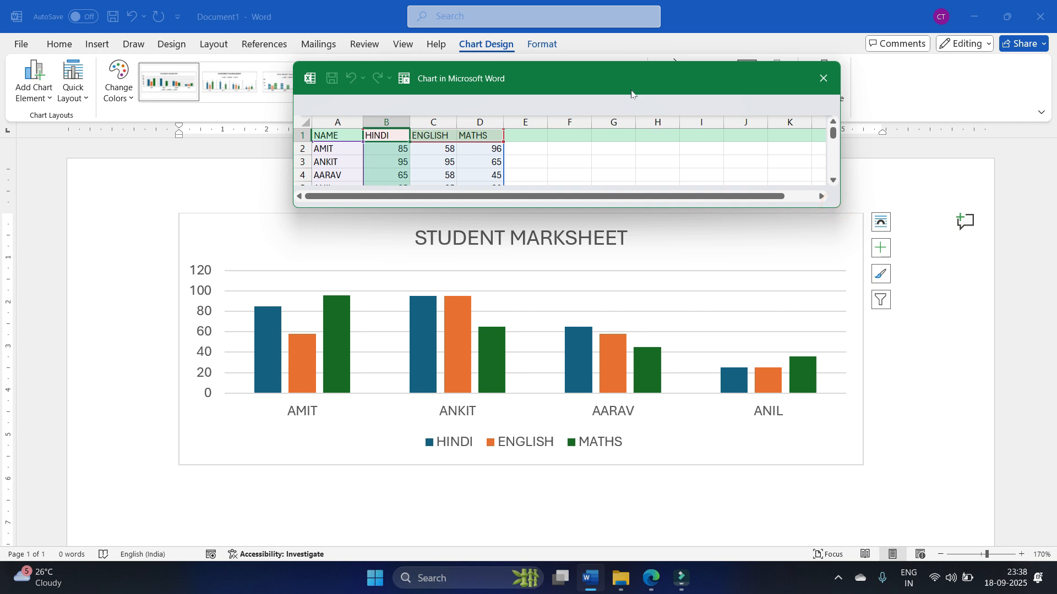
left_click_drag(631, 91, 658, 170)
left_click_drag(662, 287, 663, 406)
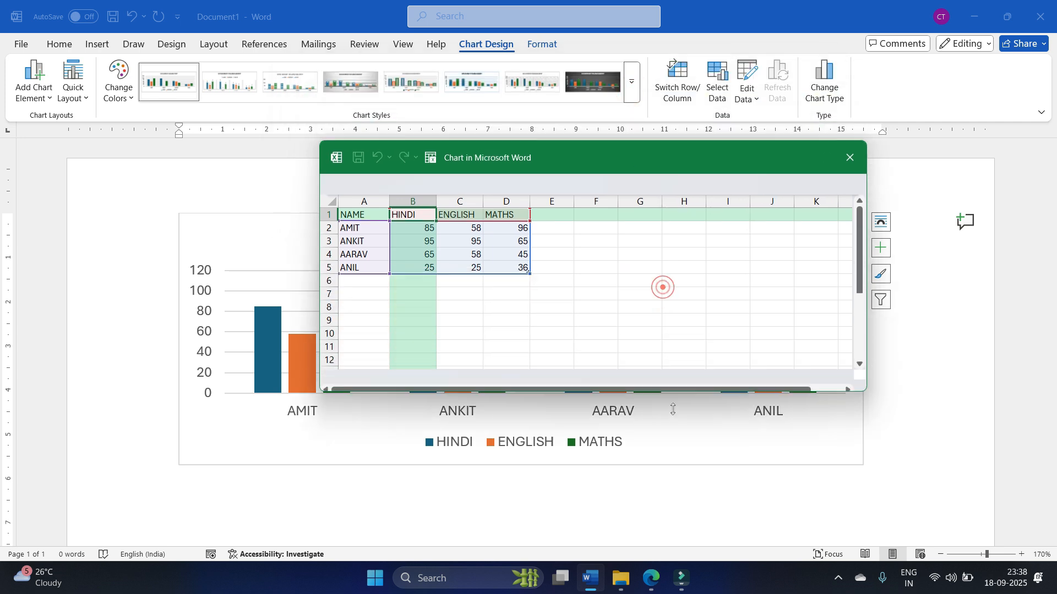
left_click_drag(574, 145, 738, 35)
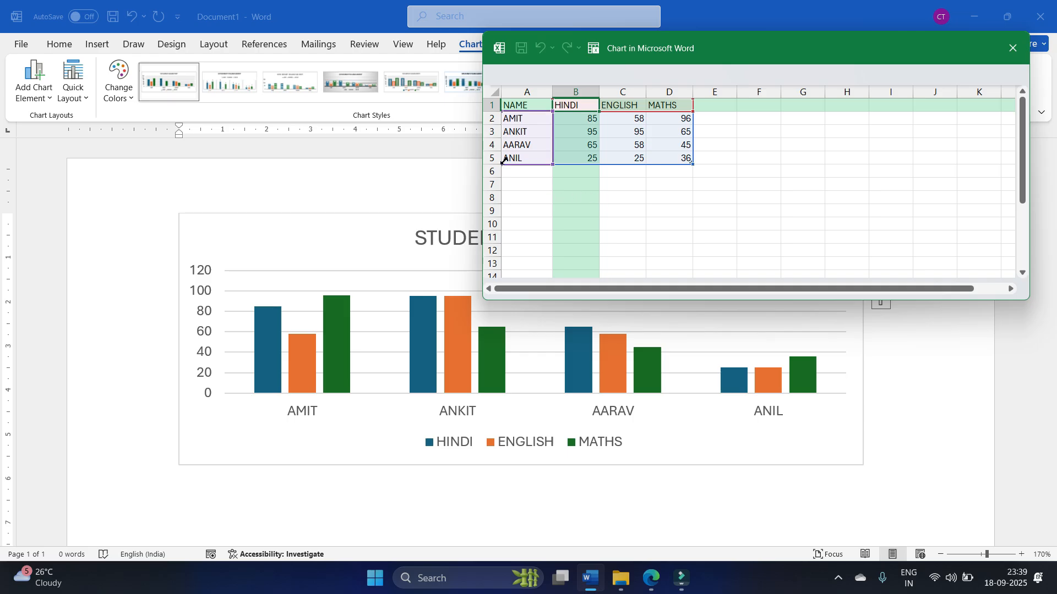
Step: Add a fifth student's first name in row 6 with marks HINDI 78, ENGLISH 95 and MATHS 35, and close the data sheet
left_click(521, 173)
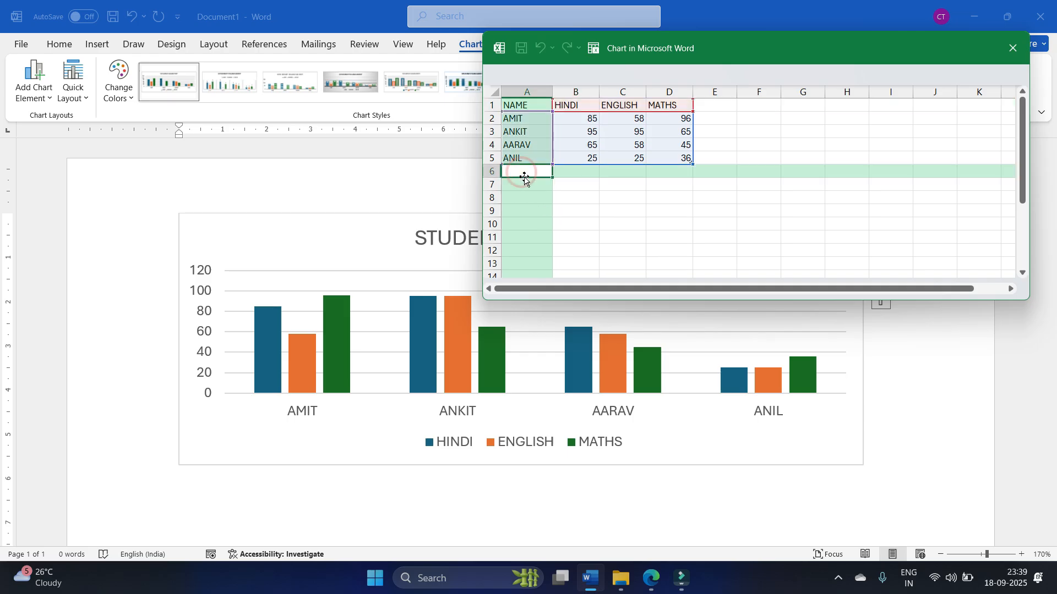
type("BHA")
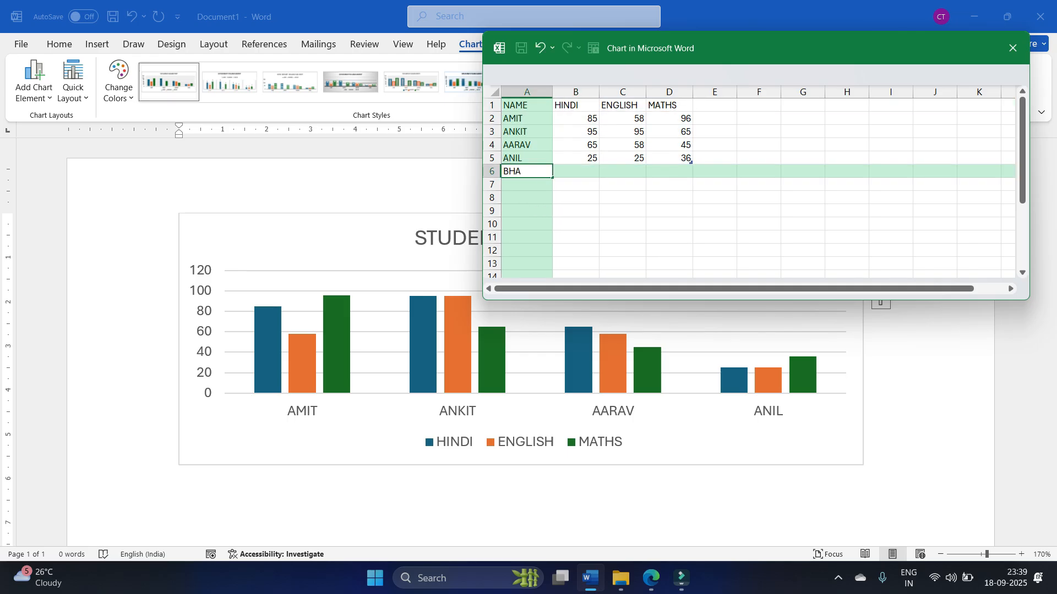
key("Tab")
type("78")
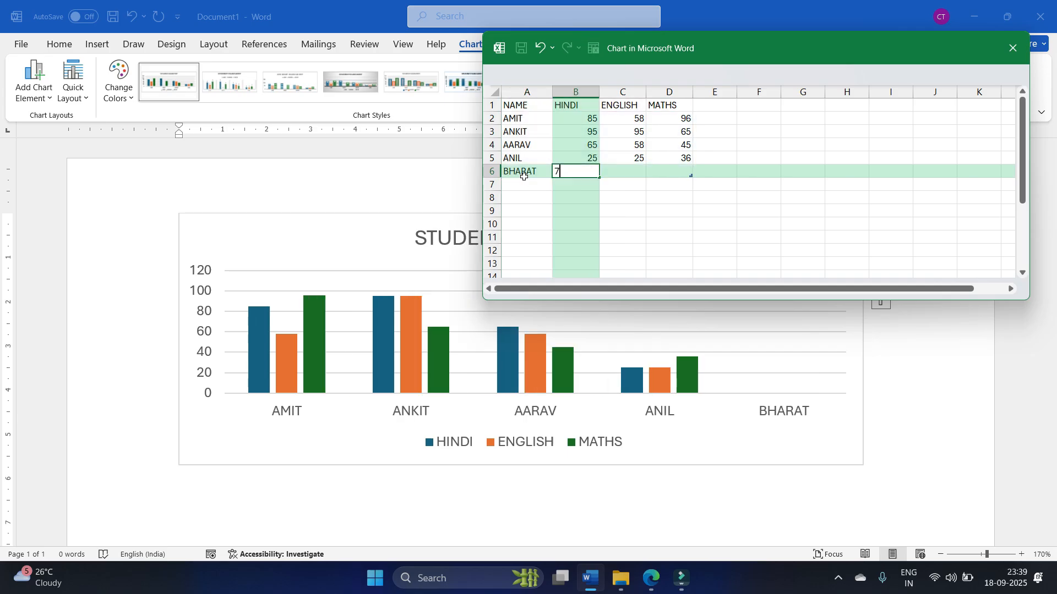
key("Tab")
type("95")
key("Tab")
type("35")
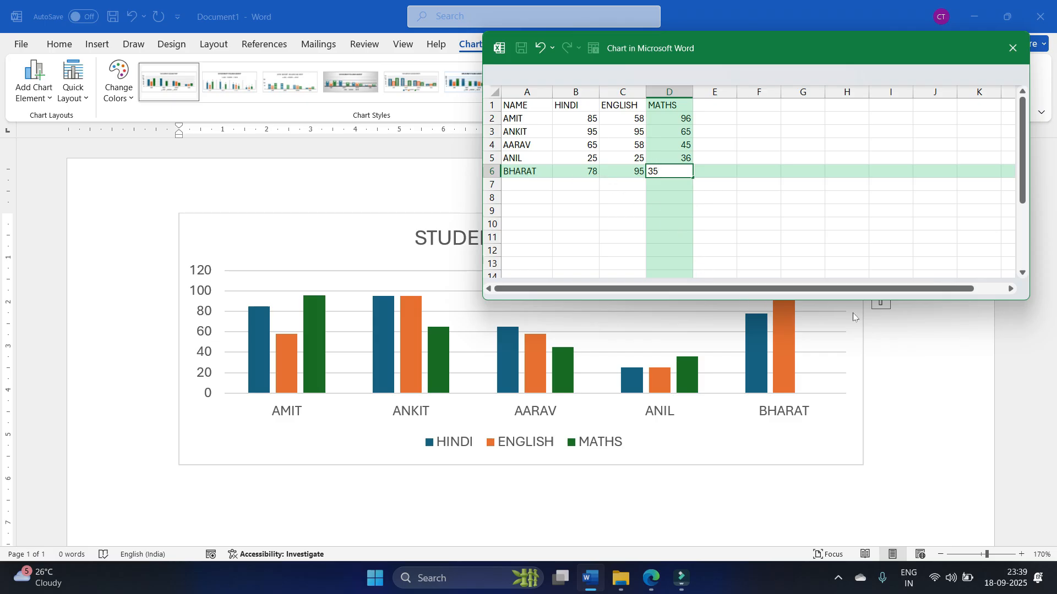
left_click(699, 237)
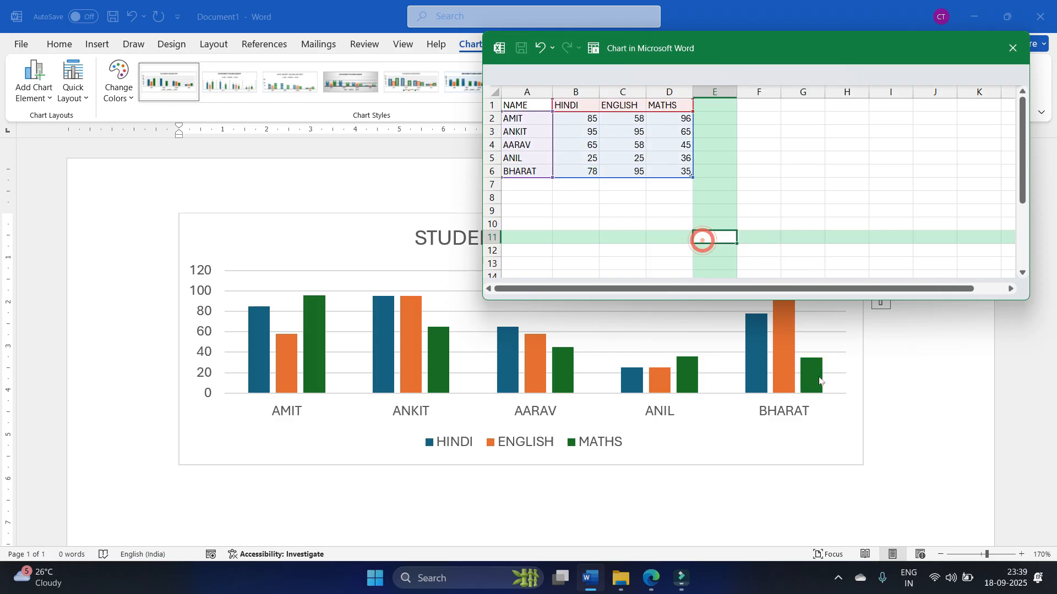
left_click(578, 222)
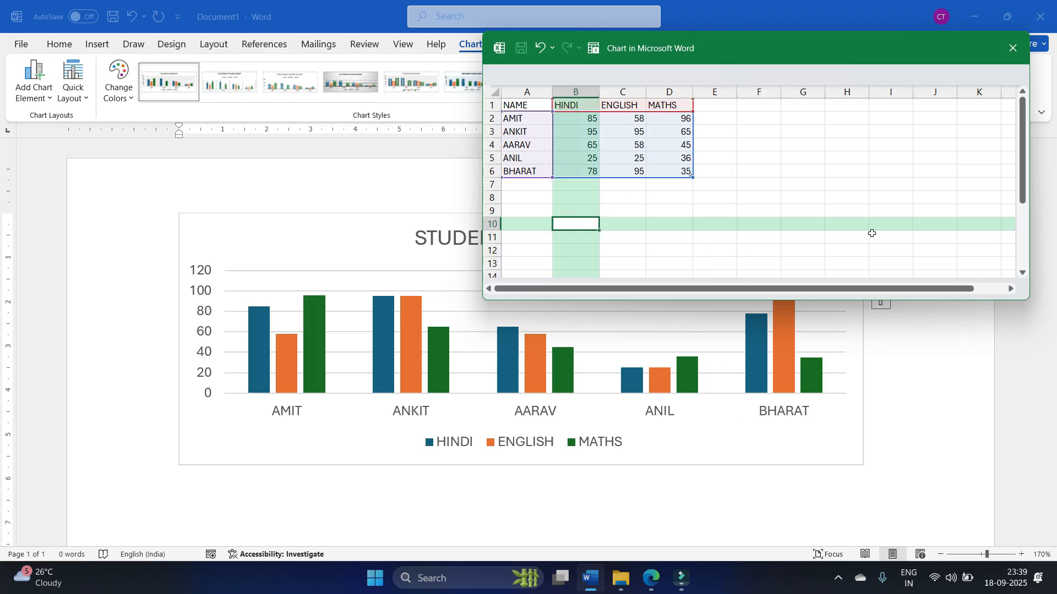
left_click_drag(769, 39, 482, 88)
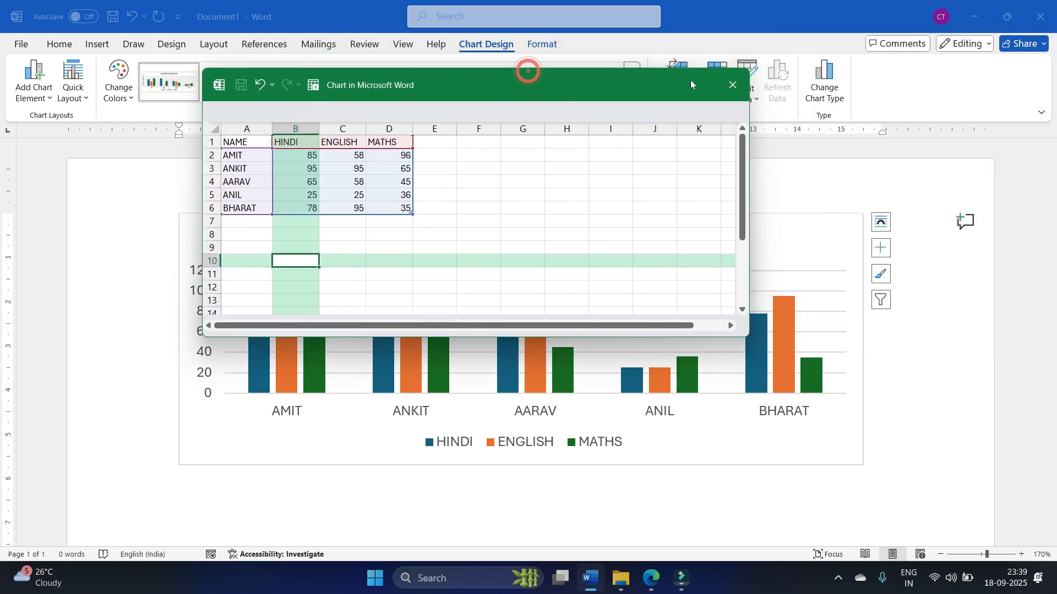
left_click(737, 83)
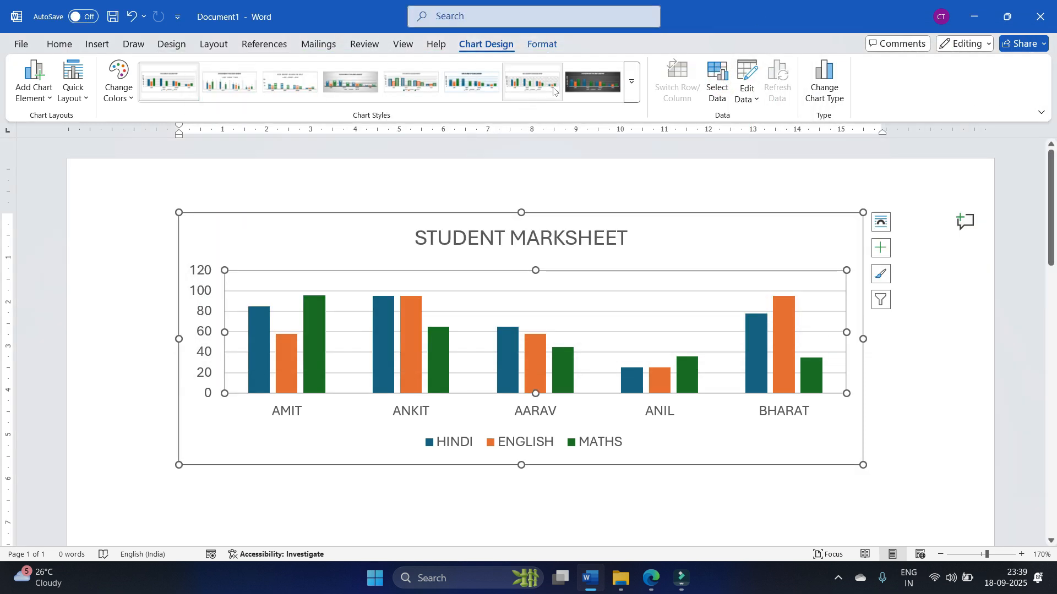
Step: Try the second and third chart styles to bring in data labels, and return the chart to the first style
left_click(631, 82)
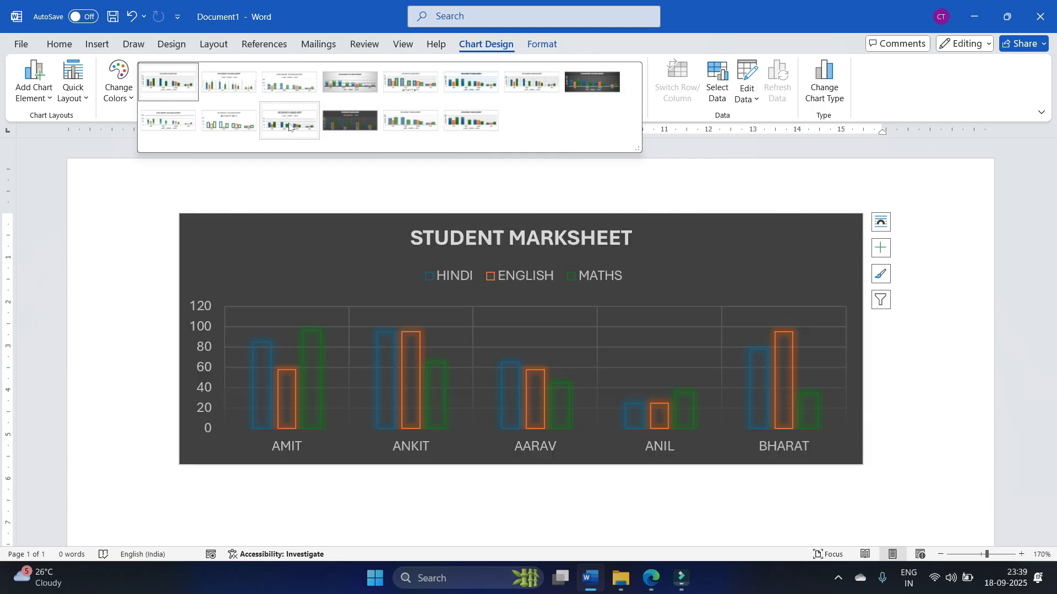
left_click(213, 83)
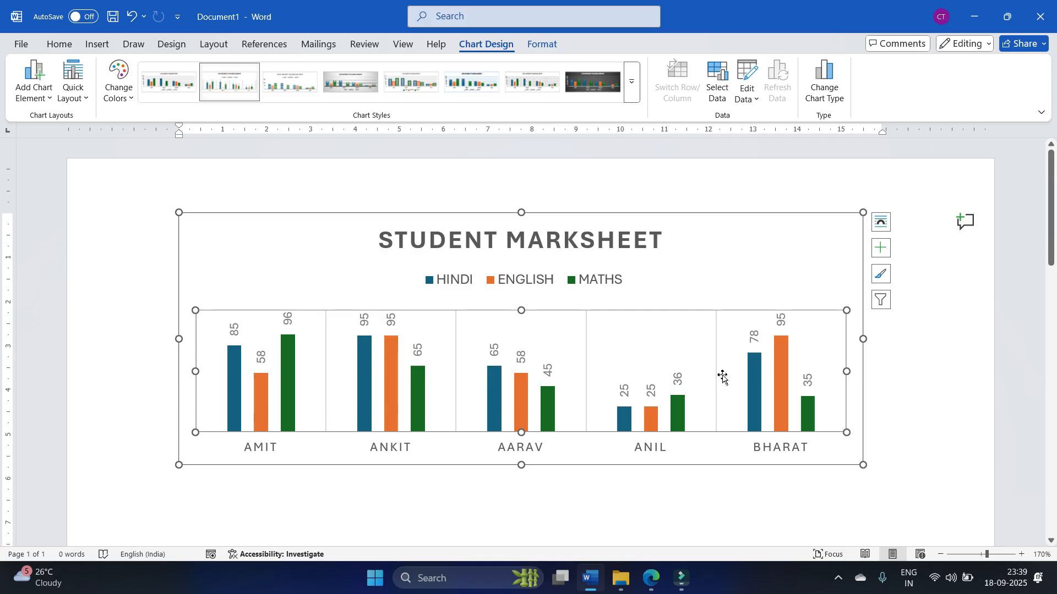
left_click(160, 69)
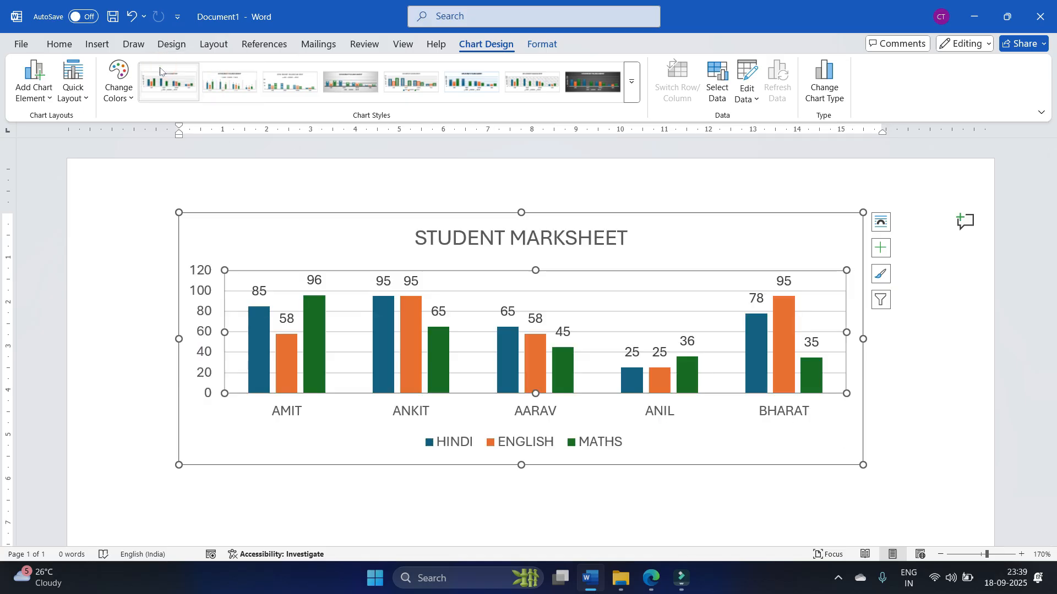
left_click(219, 78)
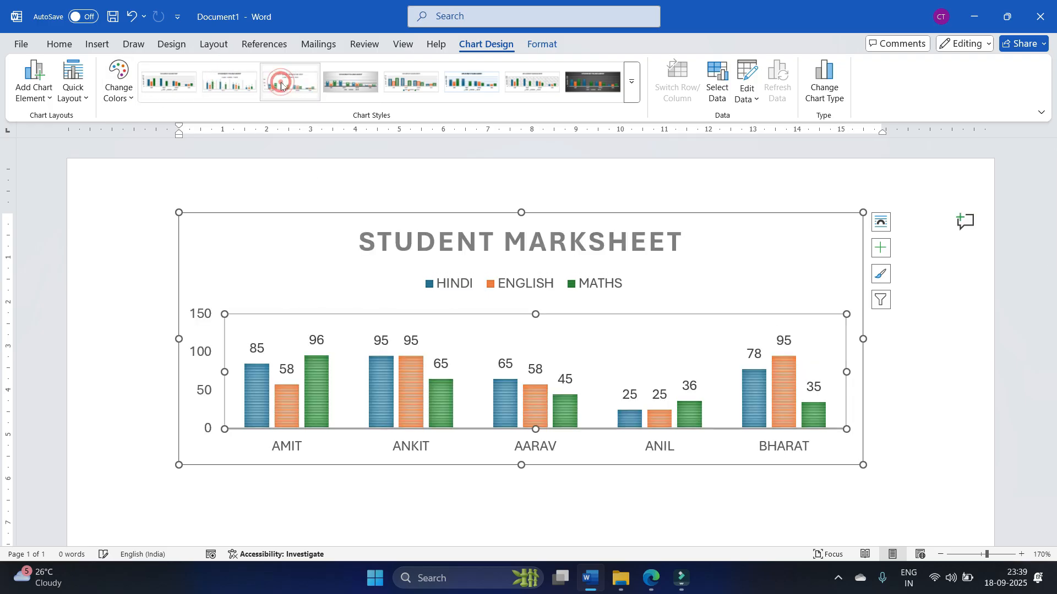
left_click(180, 88)
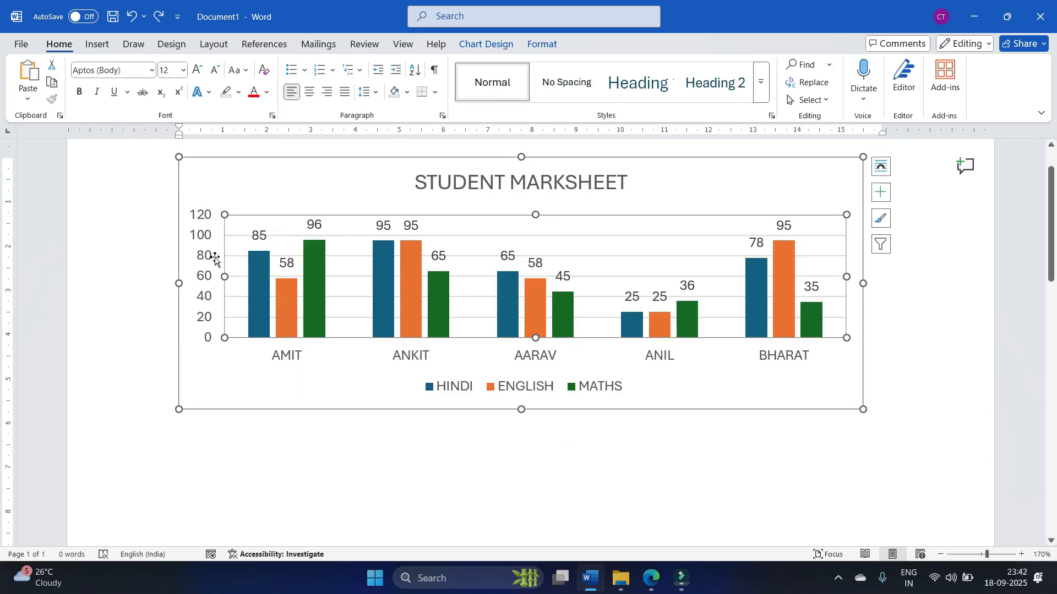
left_click(95, 46)
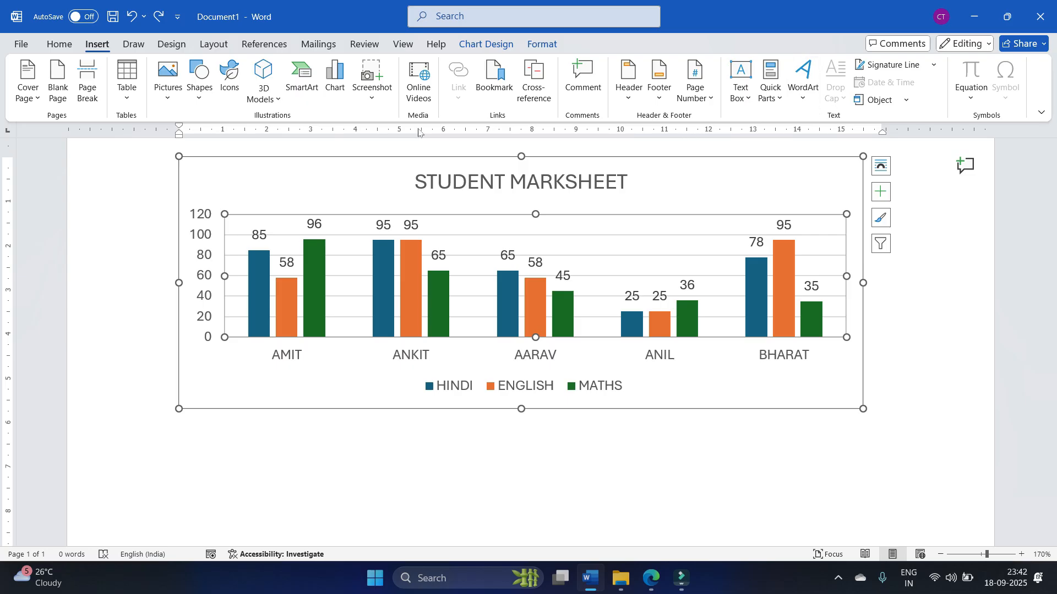
left_click(144, 47)
left_click(165, 47)
left_click(214, 45)
left_click(266, 46)
left_click(105, 47)
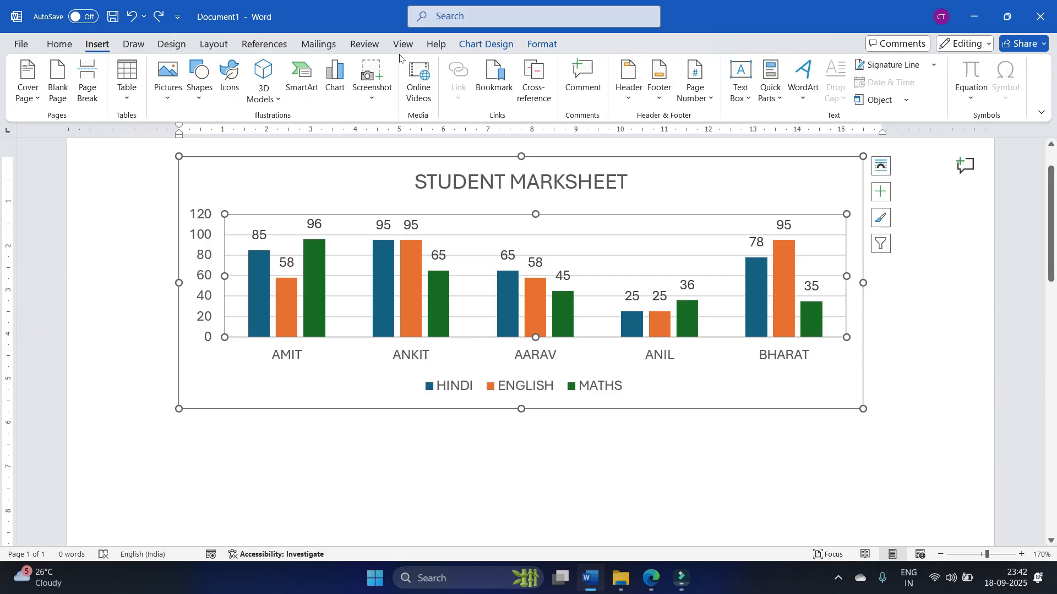
left_click(135, 49)
left_click(171, 47)
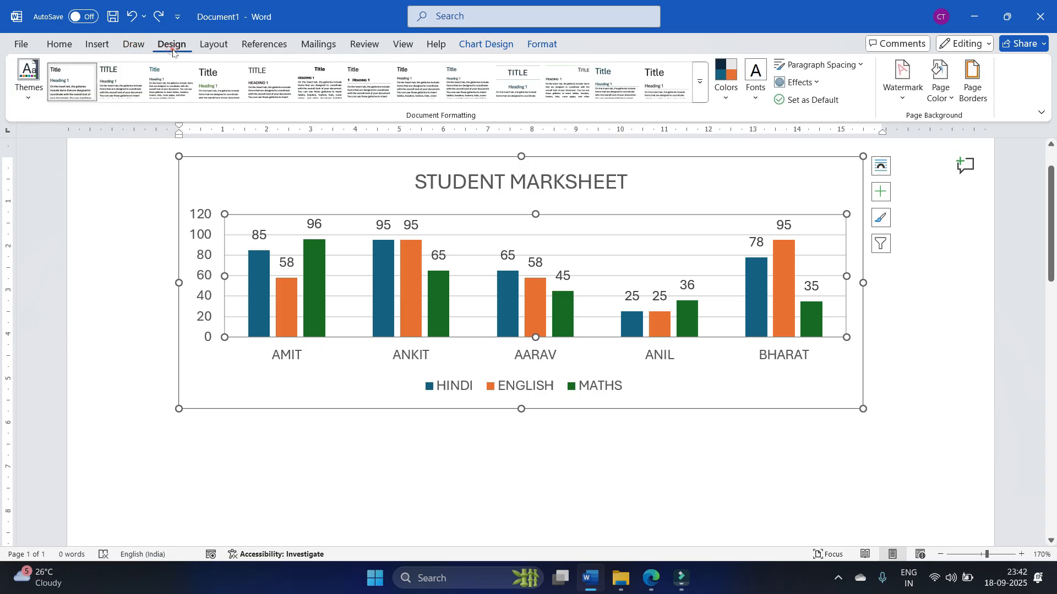
left_click(212, 46)
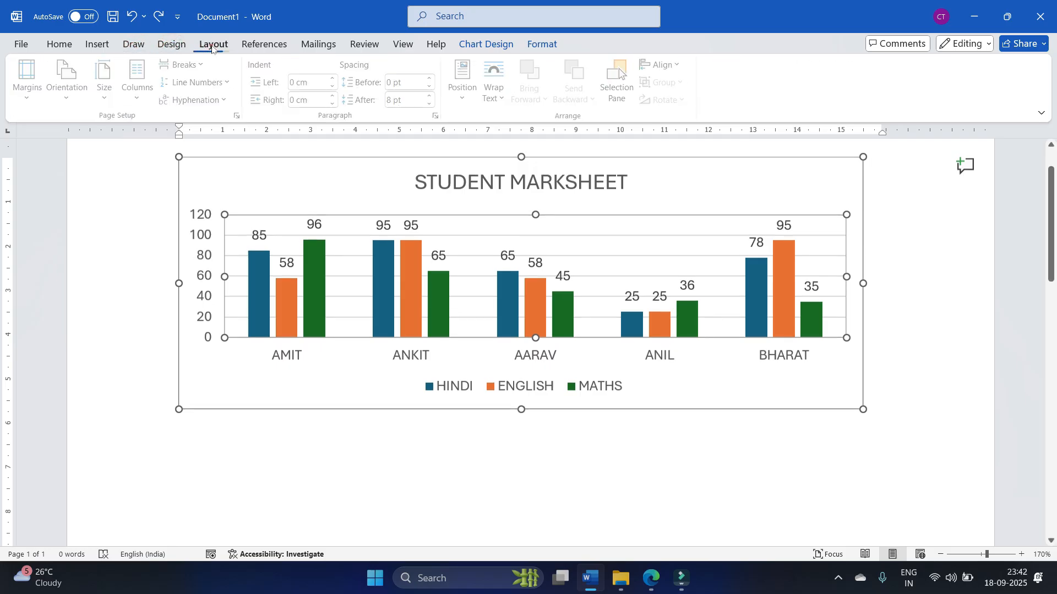
left_click(135, 45)
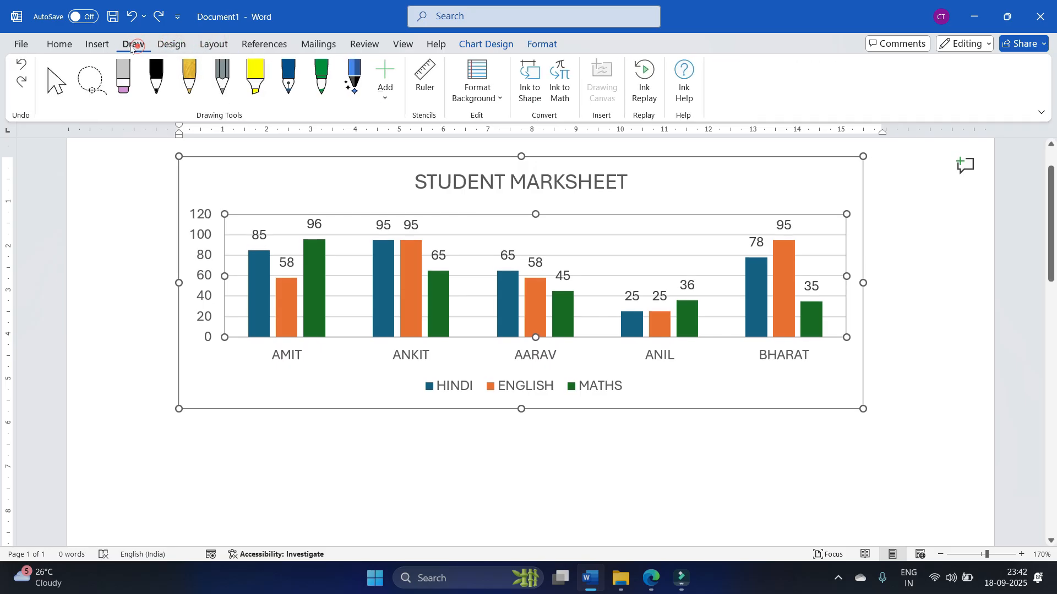
left_click(98, 44)
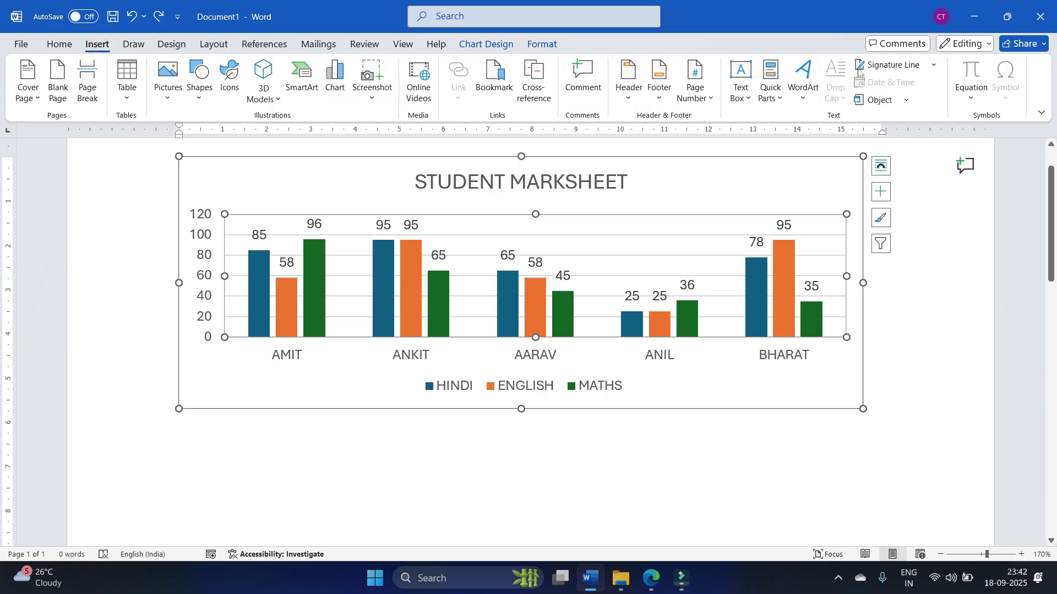